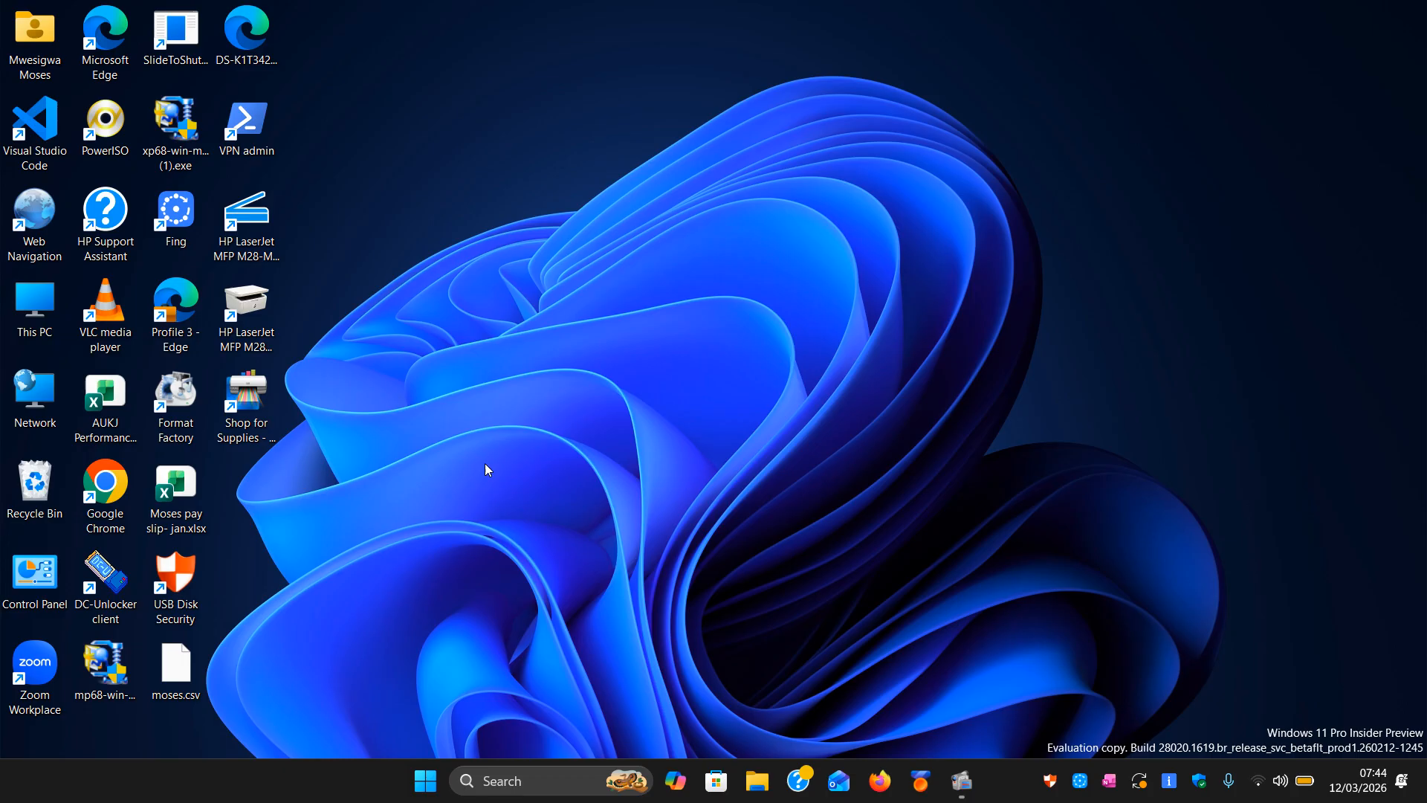
- Refresh the Windows desktop
right_click(561, 311)
left_click(840, 250)
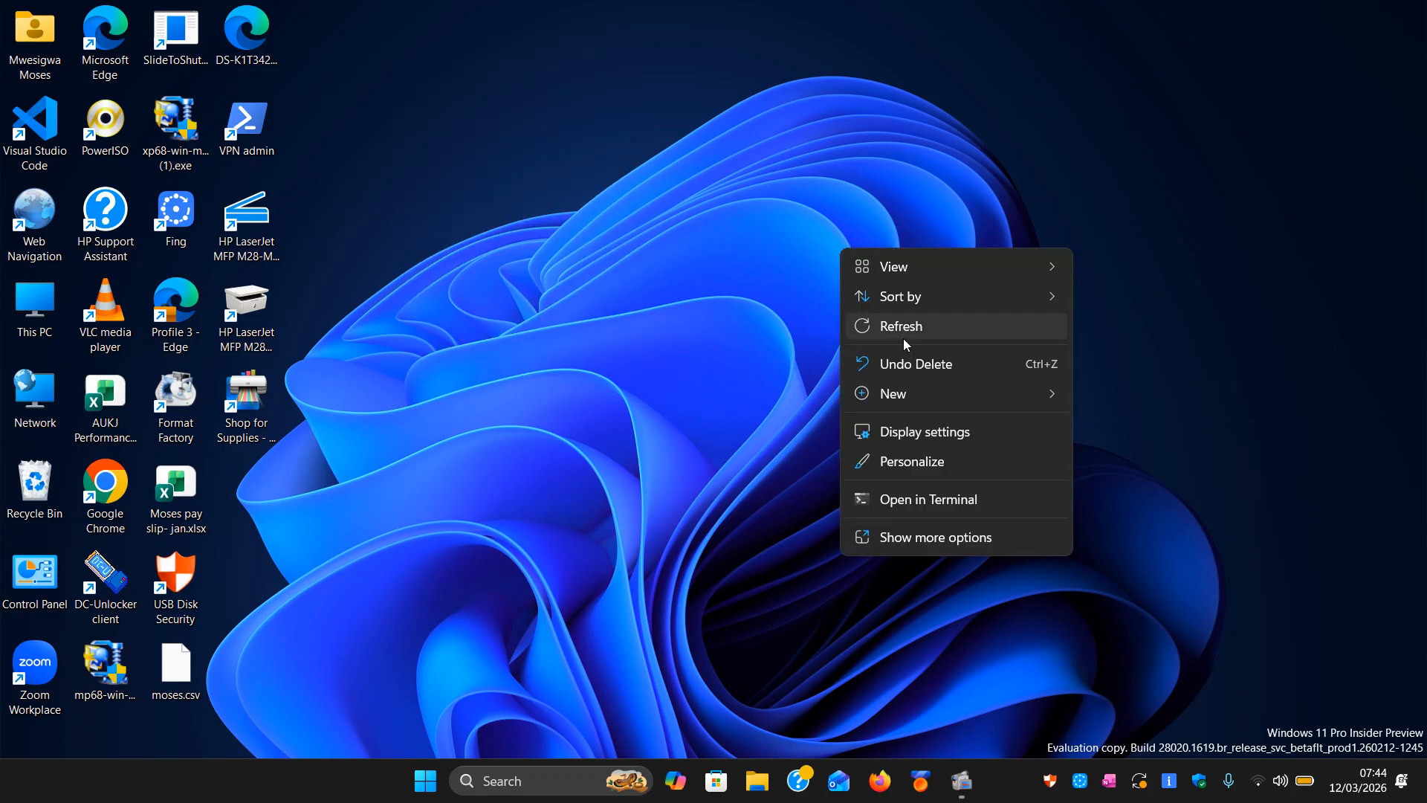
left_click(903, 336)
- Search Windows for "word" and launch Microsoft Word
left_click(552, 770)
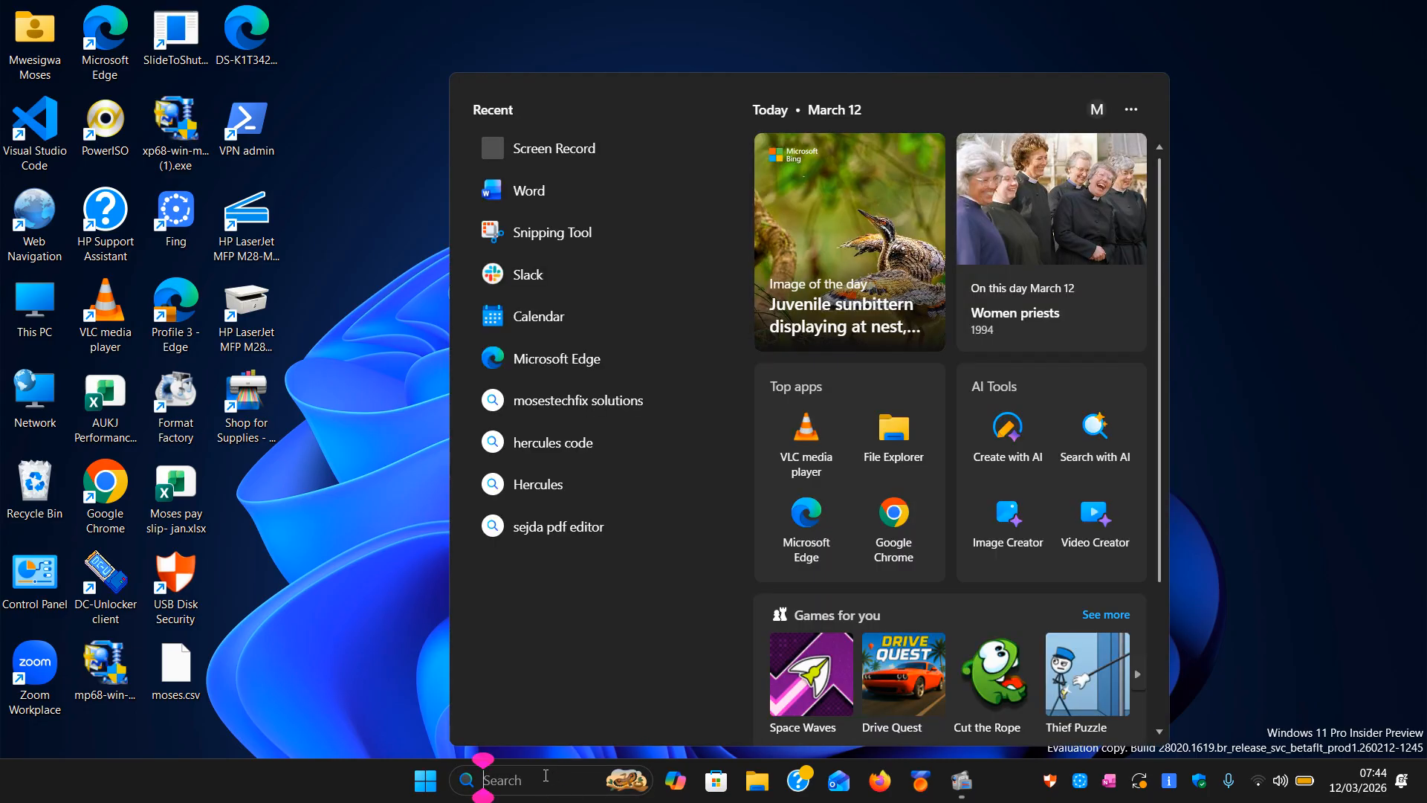
type("word")
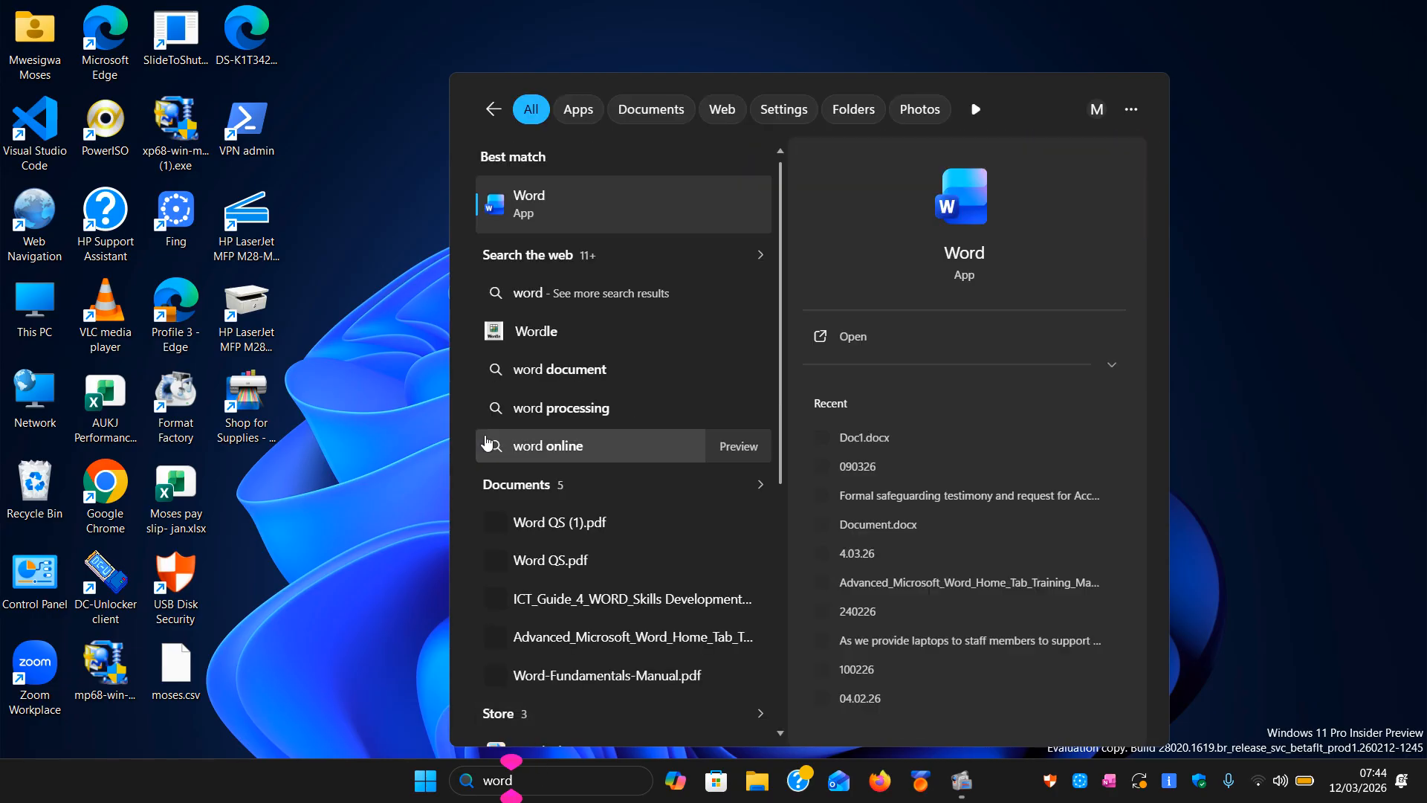
left_click(599, 212)
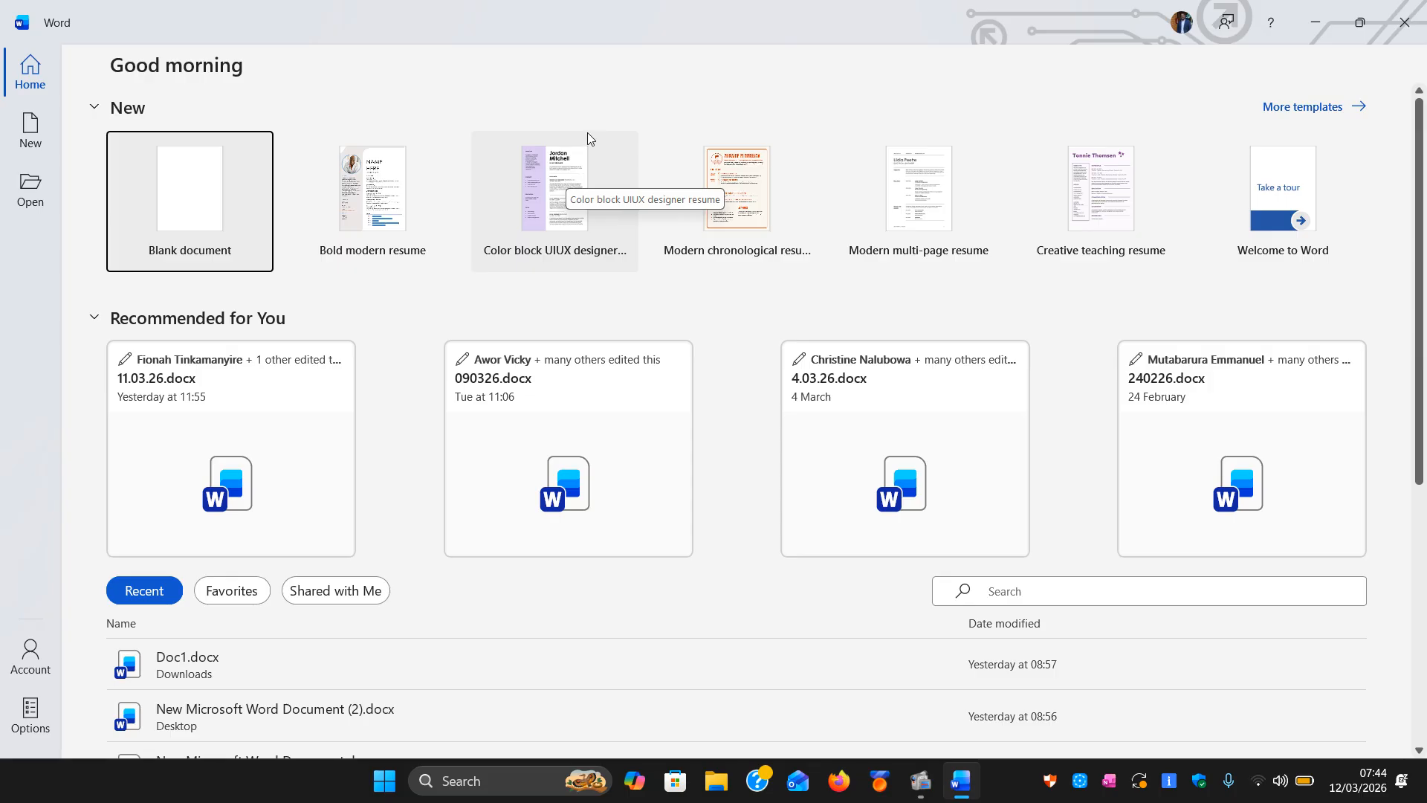
- Browse the additional templates, including the Business category, and create a blank document
left_click(1313, 108)
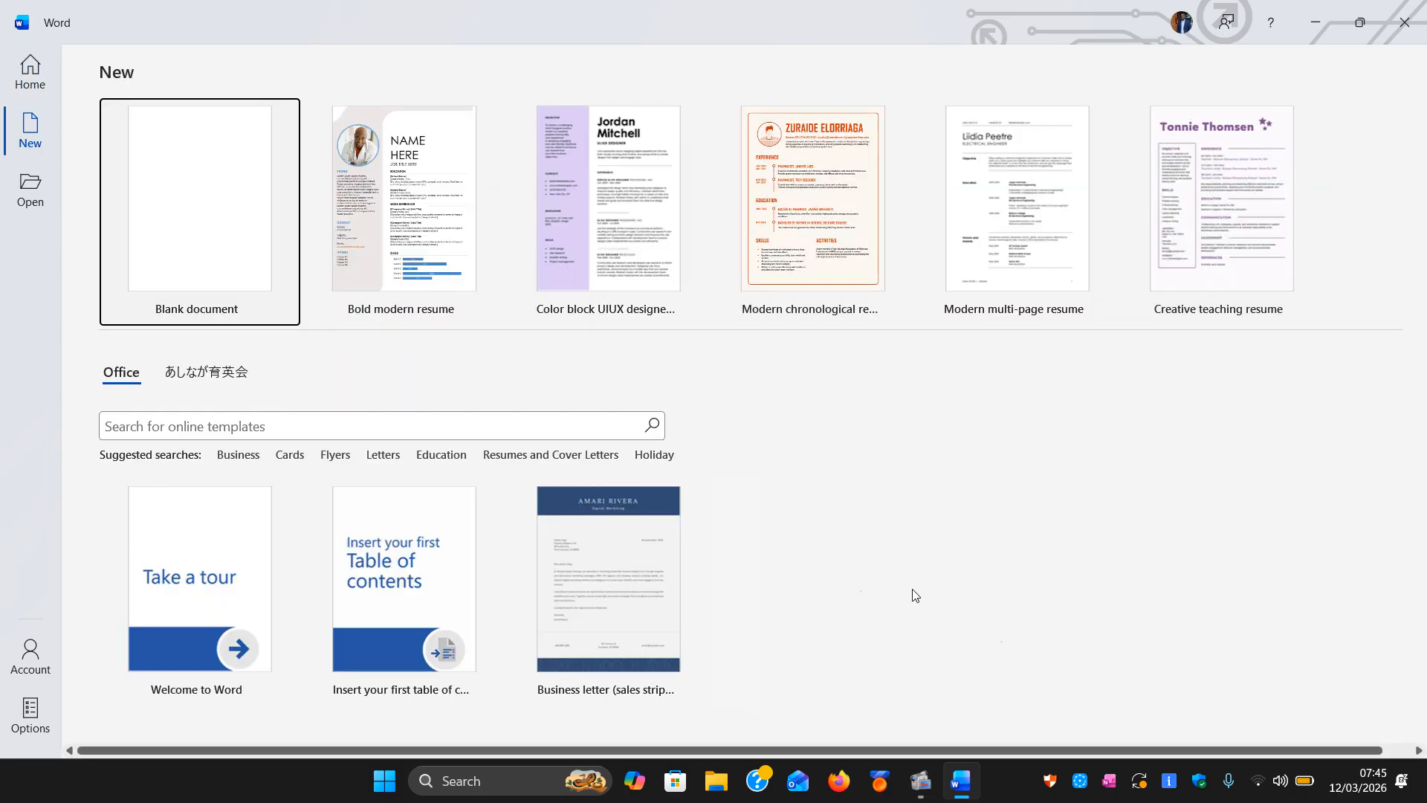
scroll(529, 589, "down", 1)
scroll(529, 593, "up", 1)
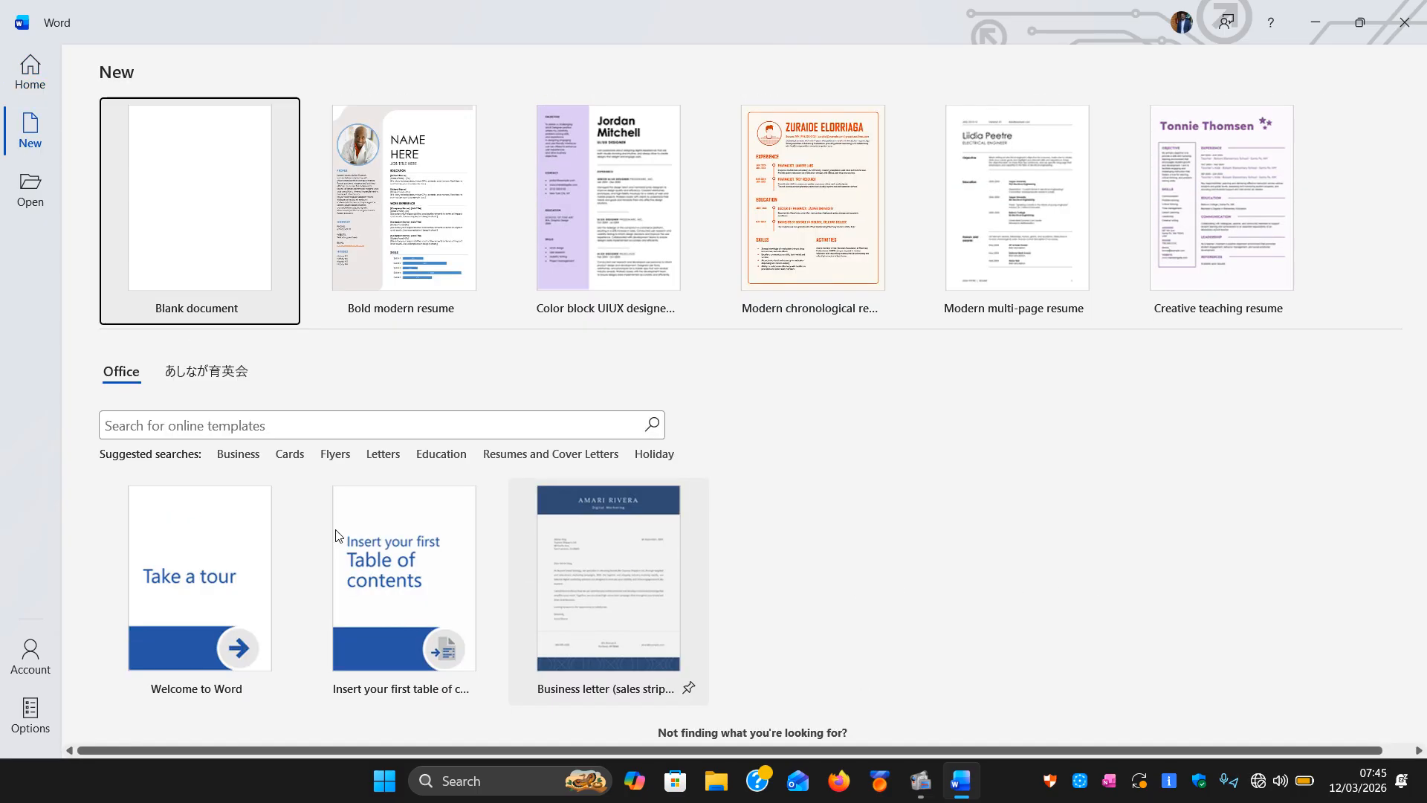
left_click(238, 454)
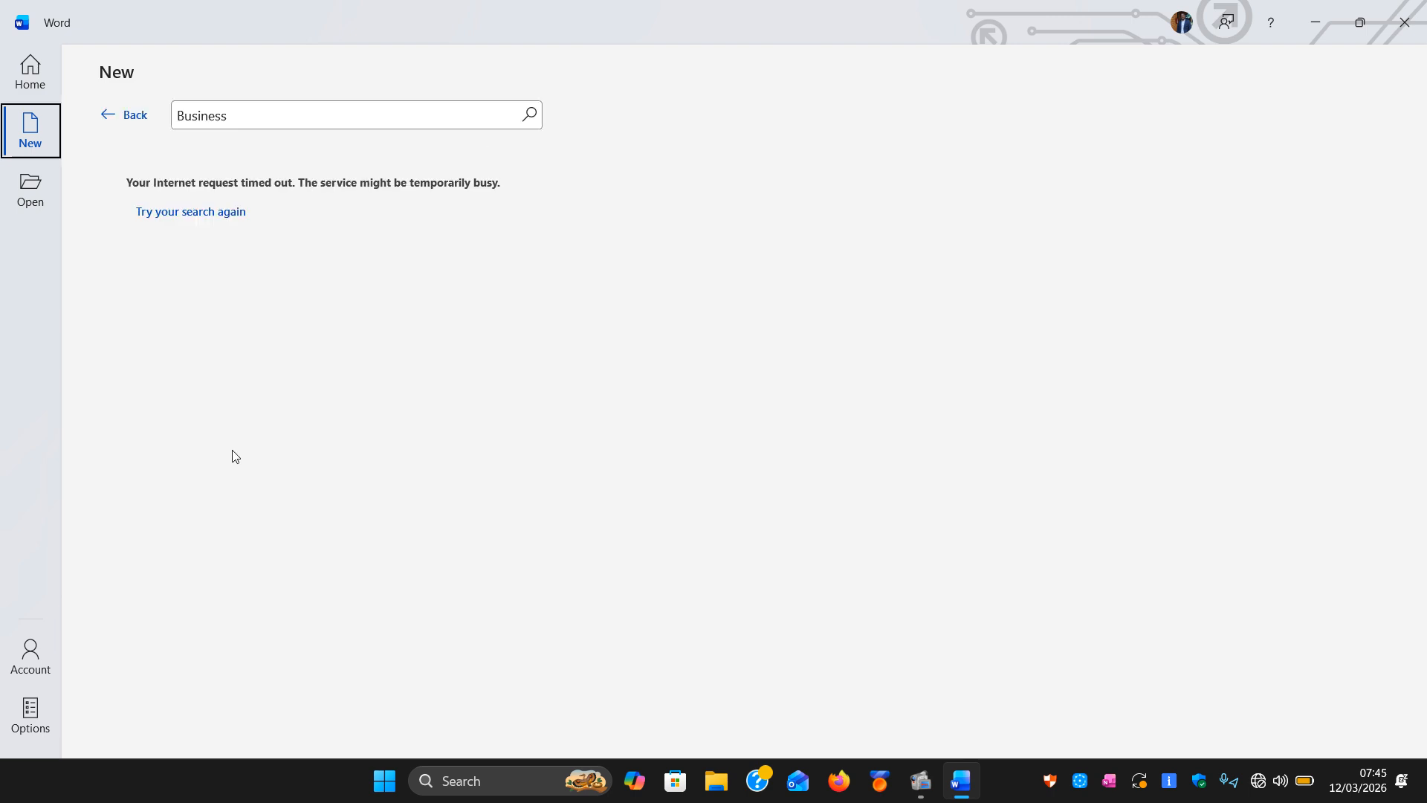
left_click(115, 118)
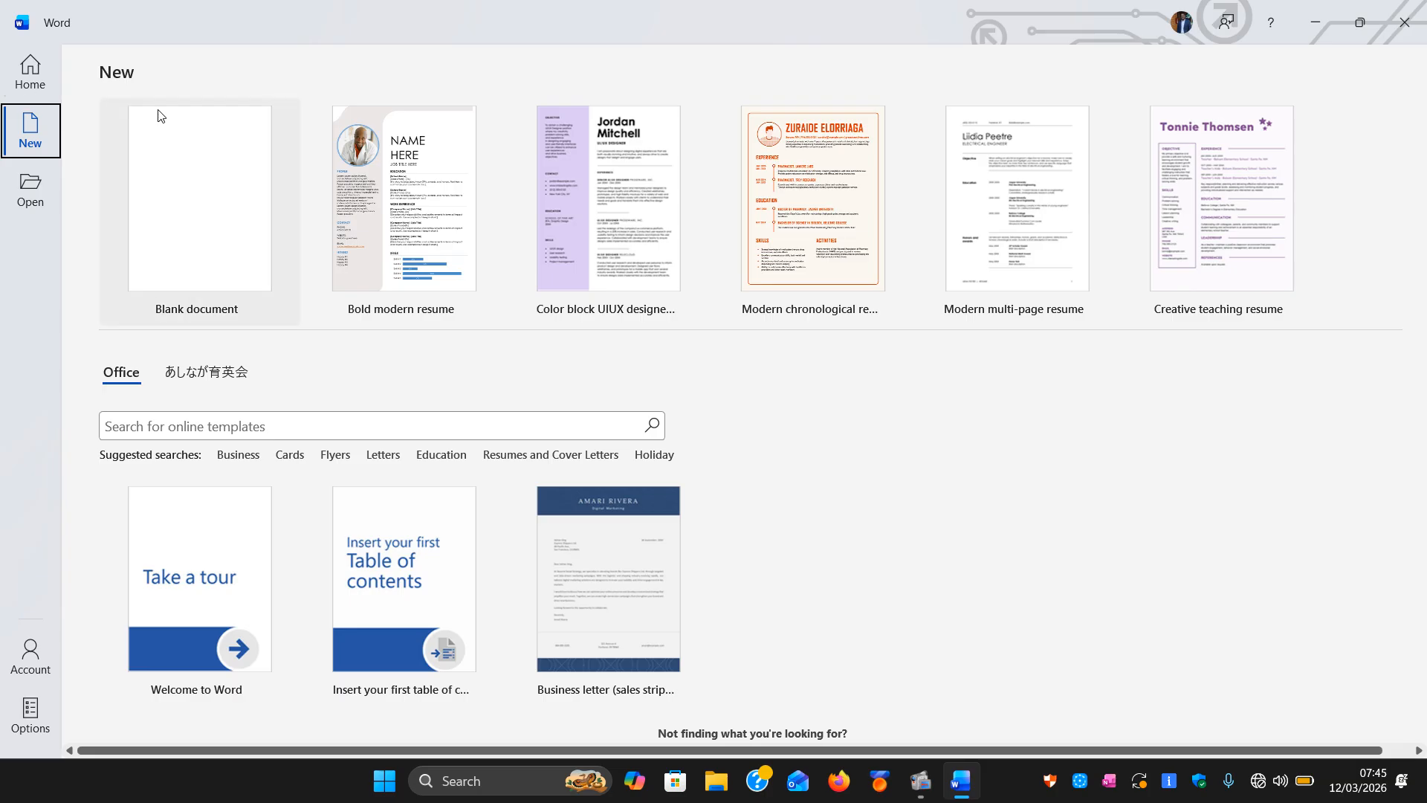
scroll(901, 494, "down", 1)
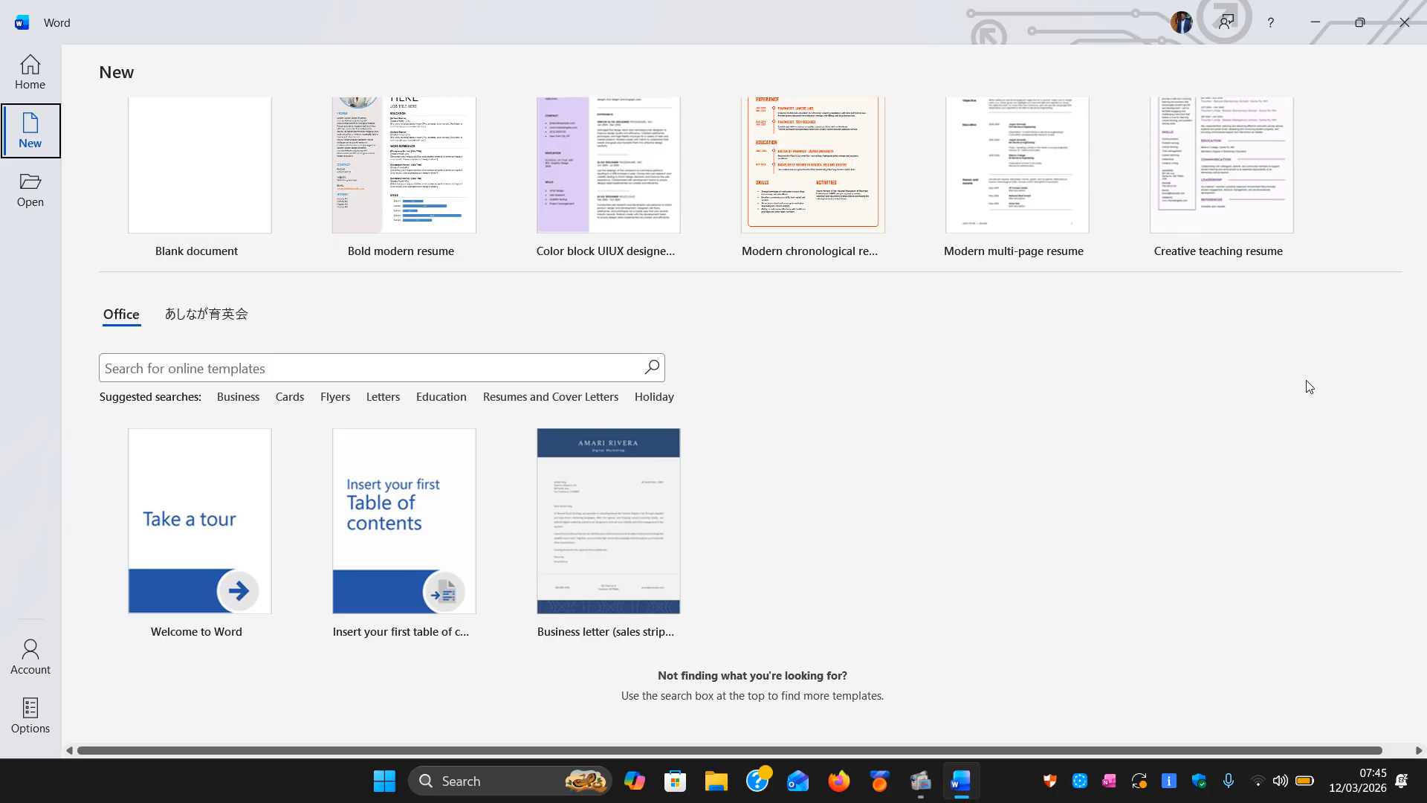
left_click(211, 157)
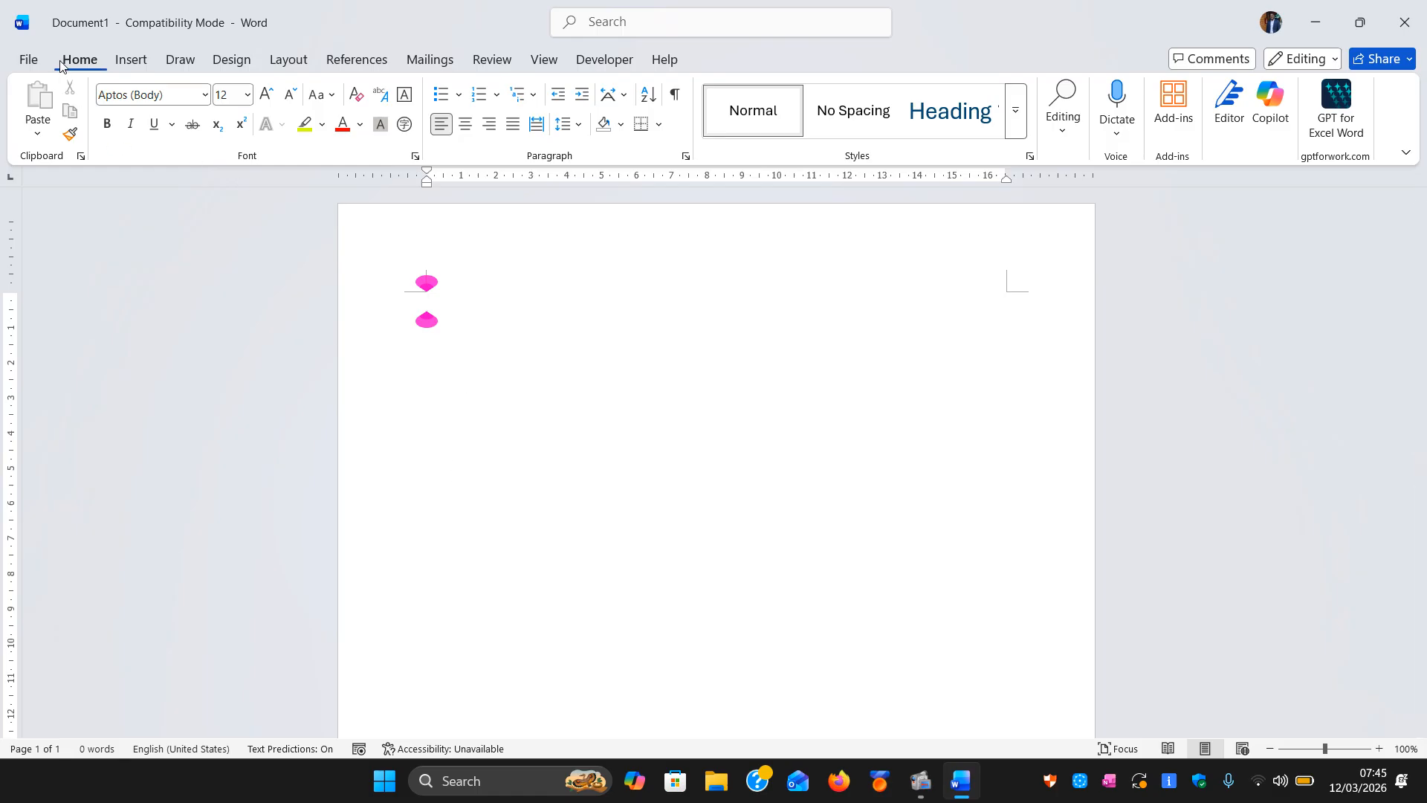
- Examine the available commands for inserting, drawing, design, page layout and references
left_click(126, 59)
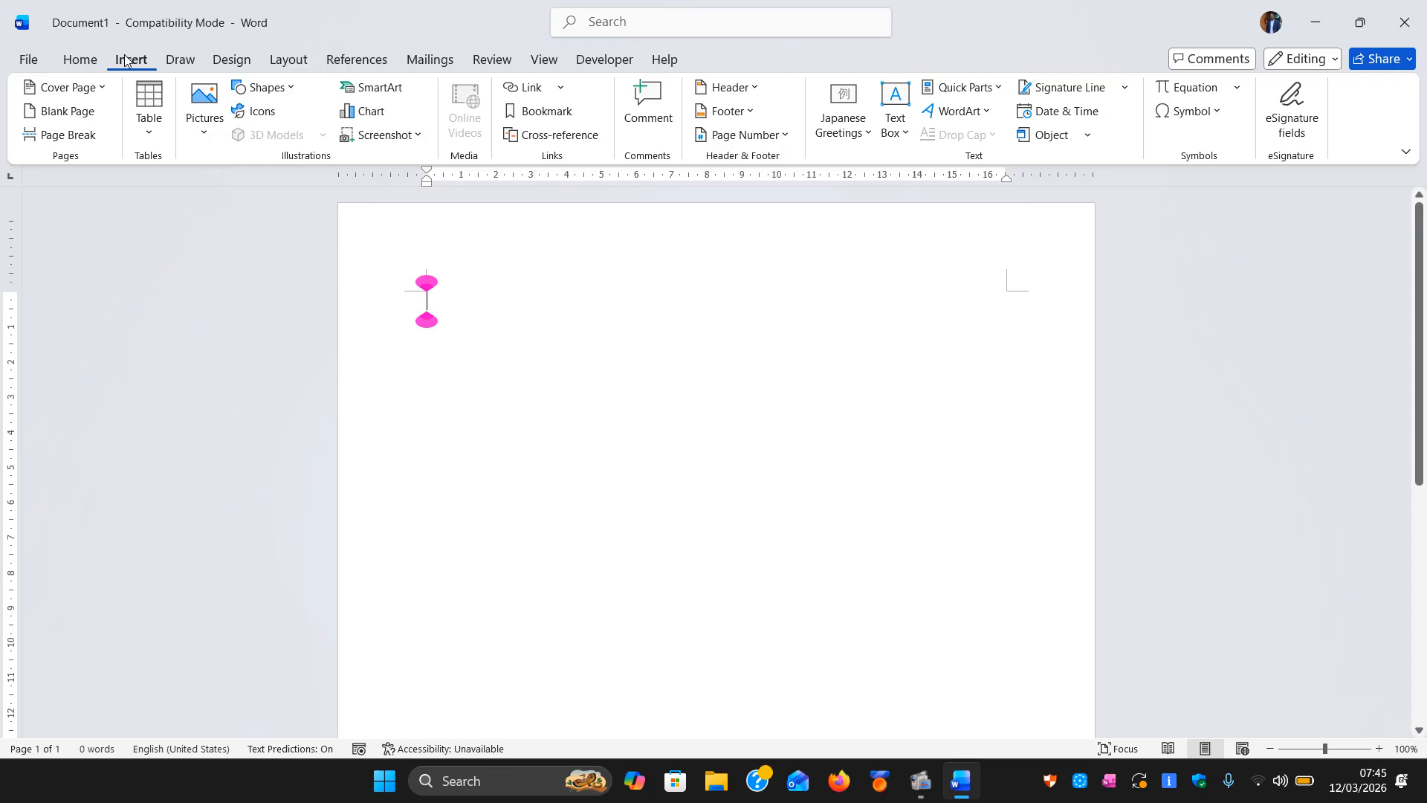
left_click(188, 59)
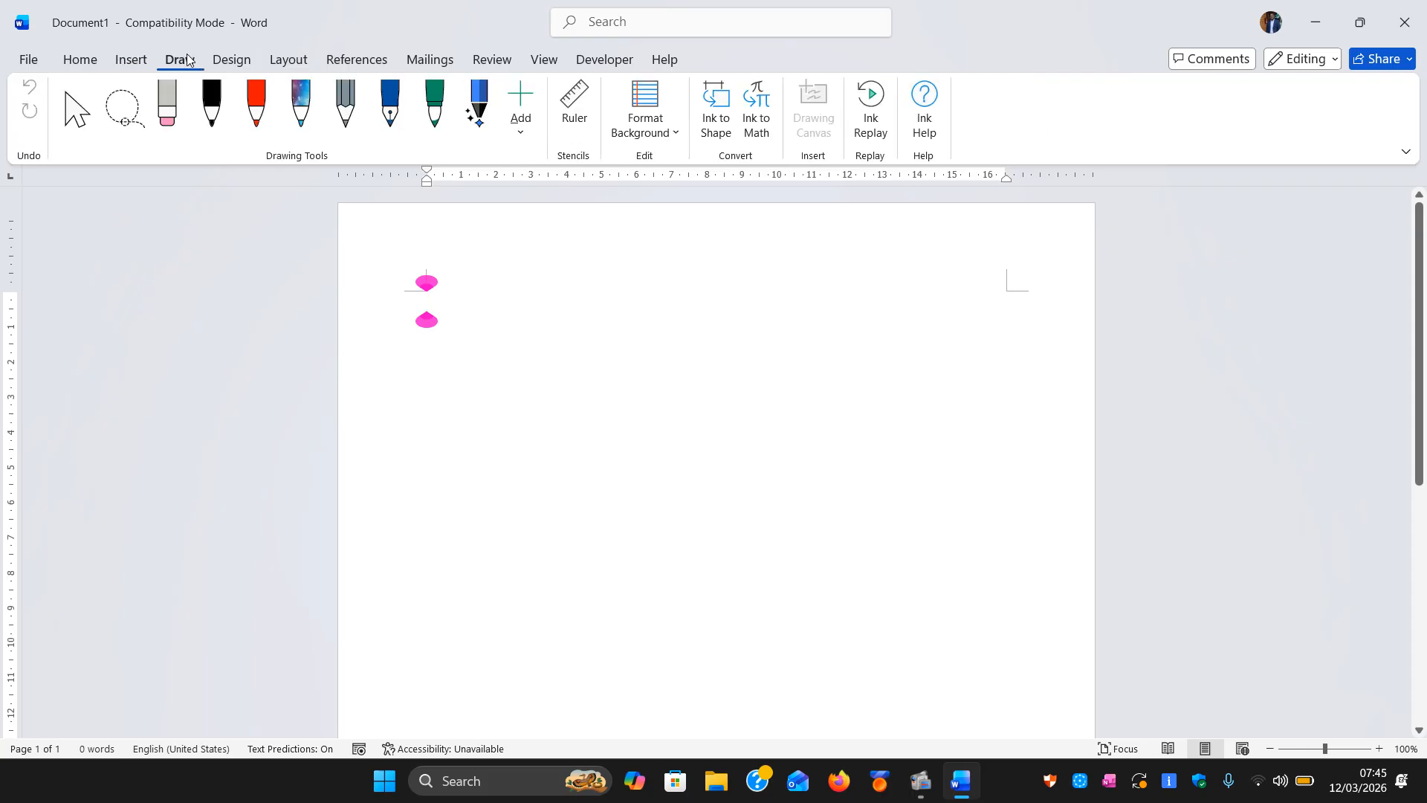
left_click(231, 59)
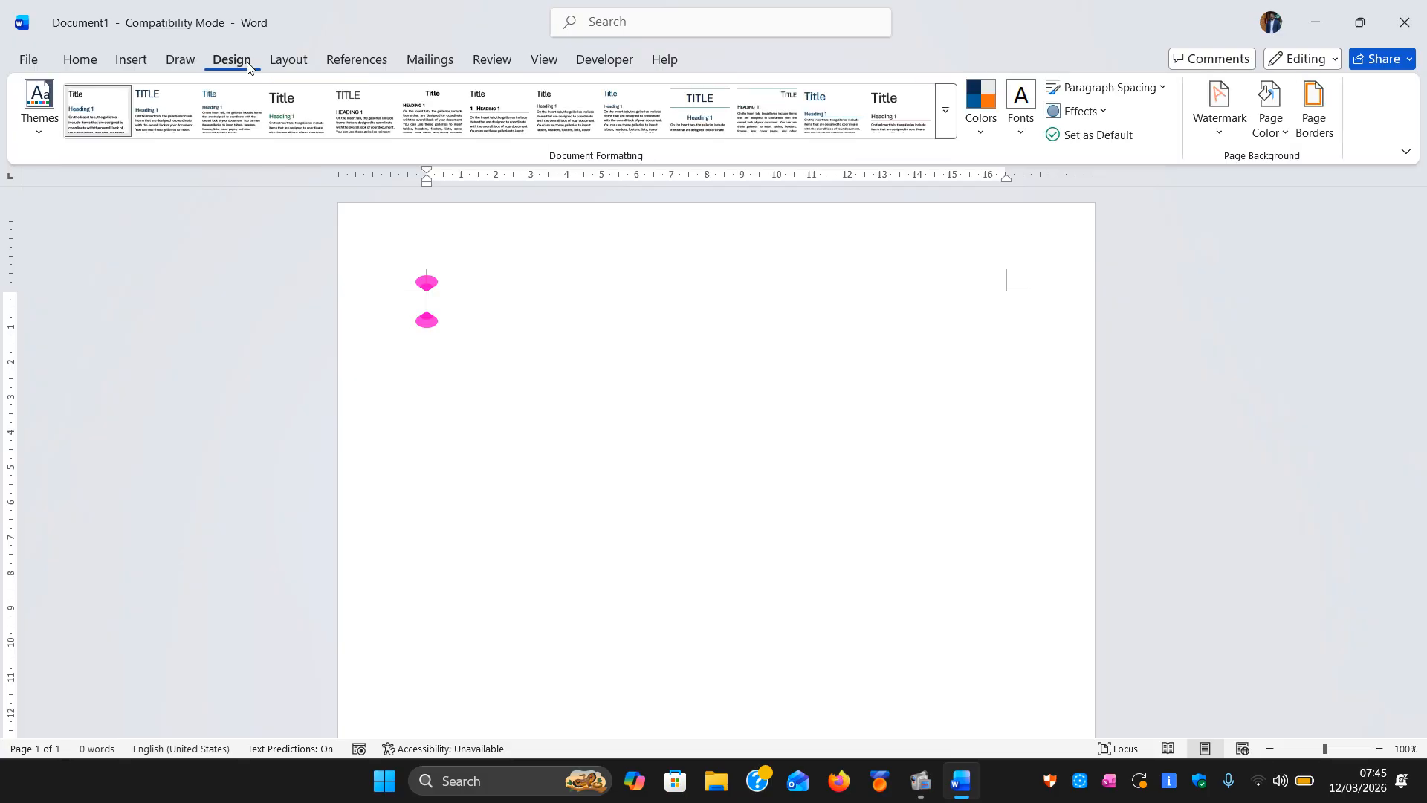
left_click(287, 60)
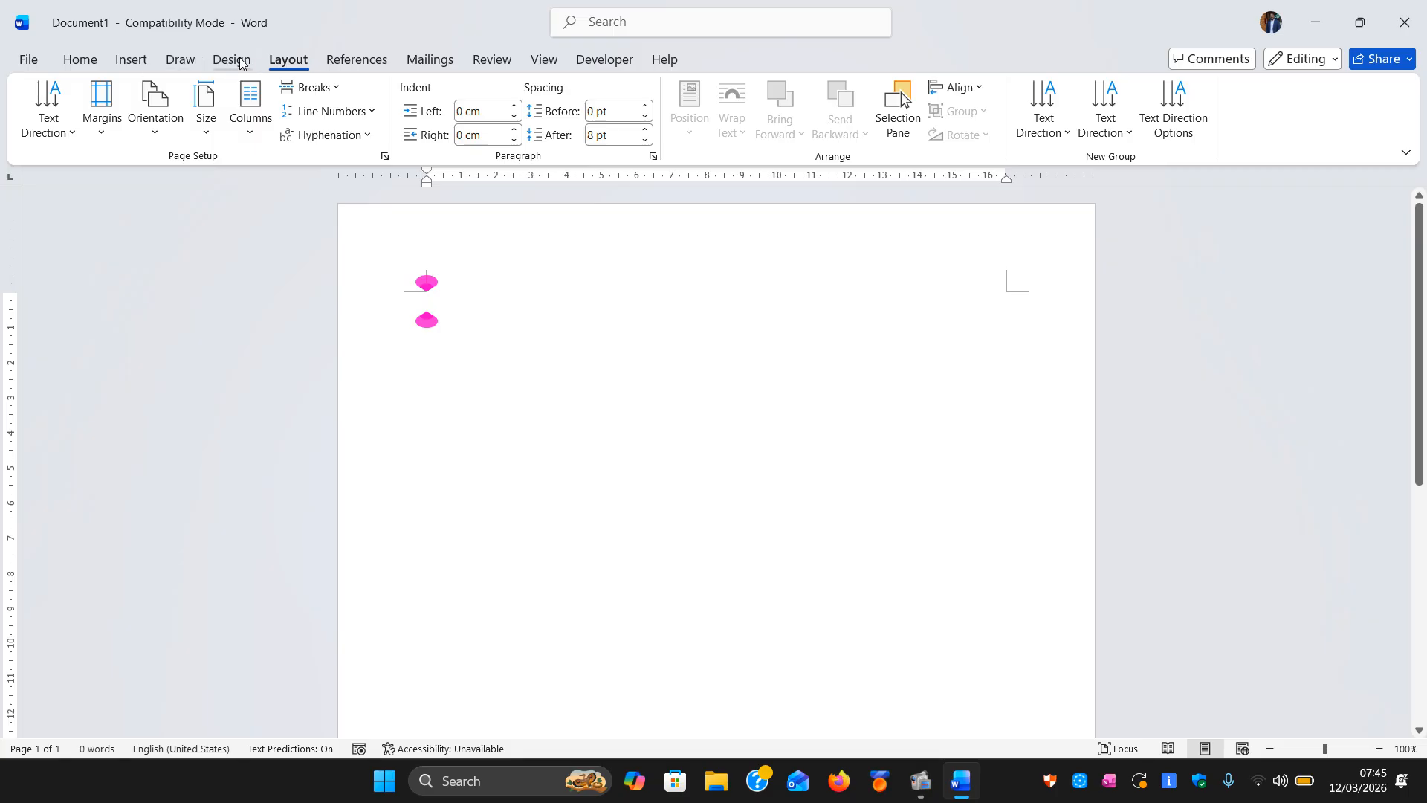
left_click(179, 60)
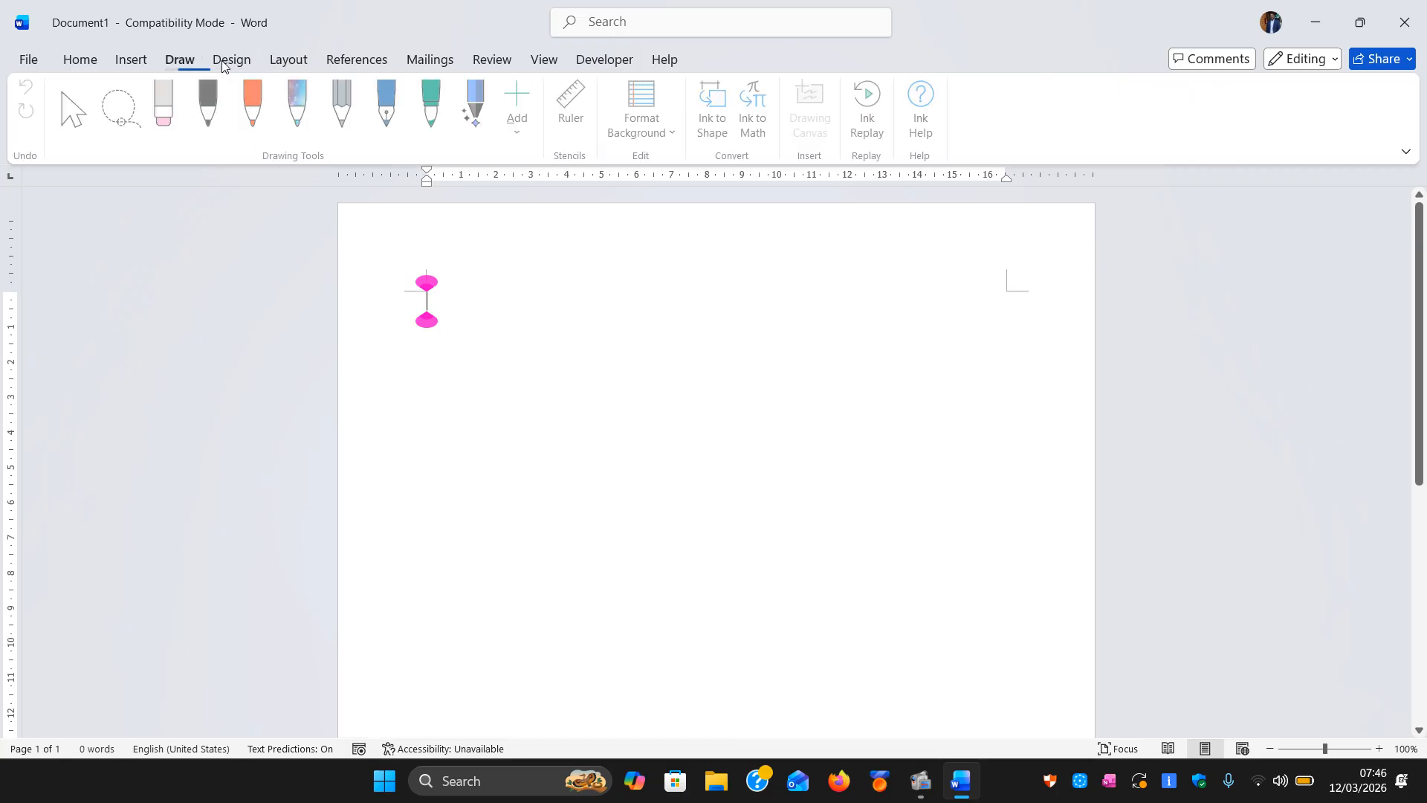
left_click(237, 60)
left_click(287, 60)
left_click(232, 60)
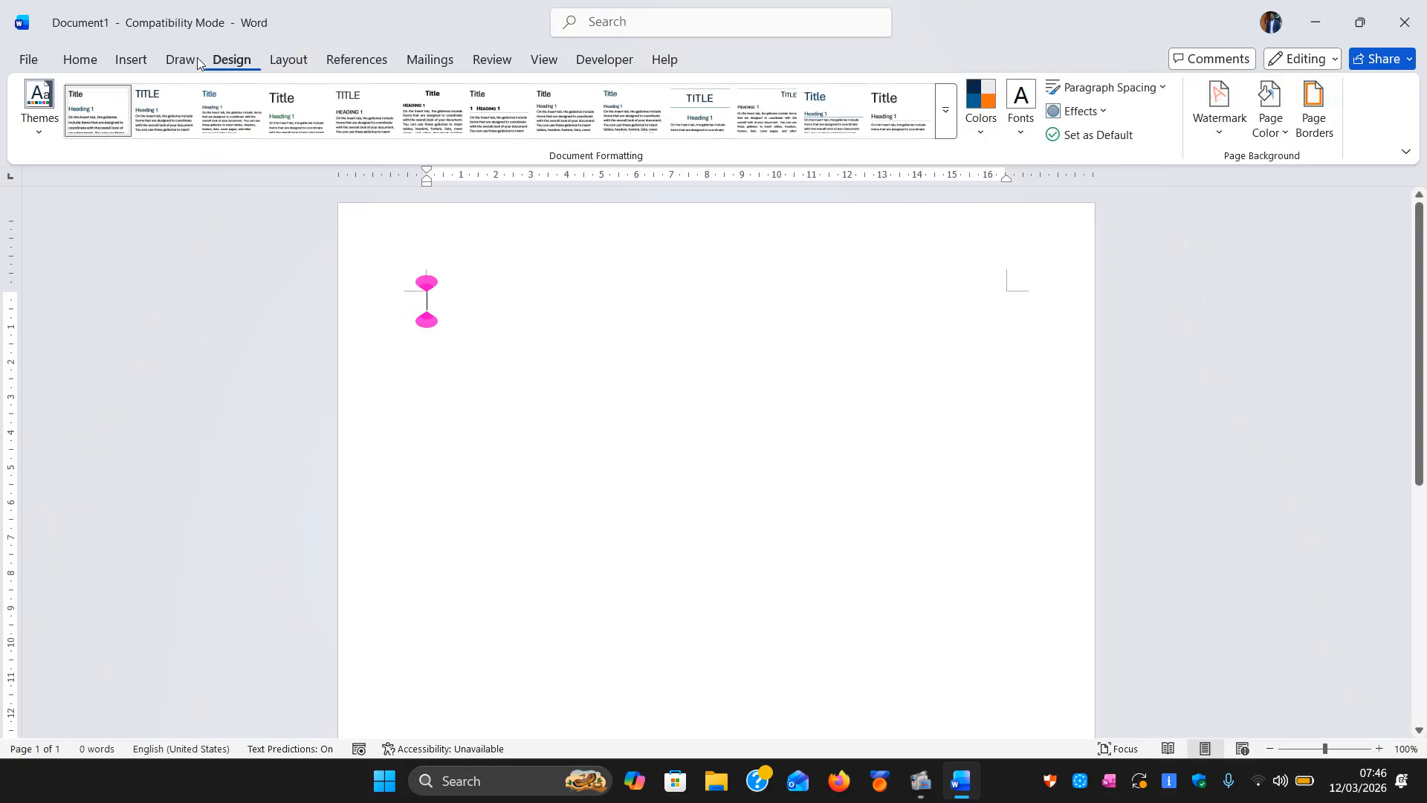
left_click(185, 61)
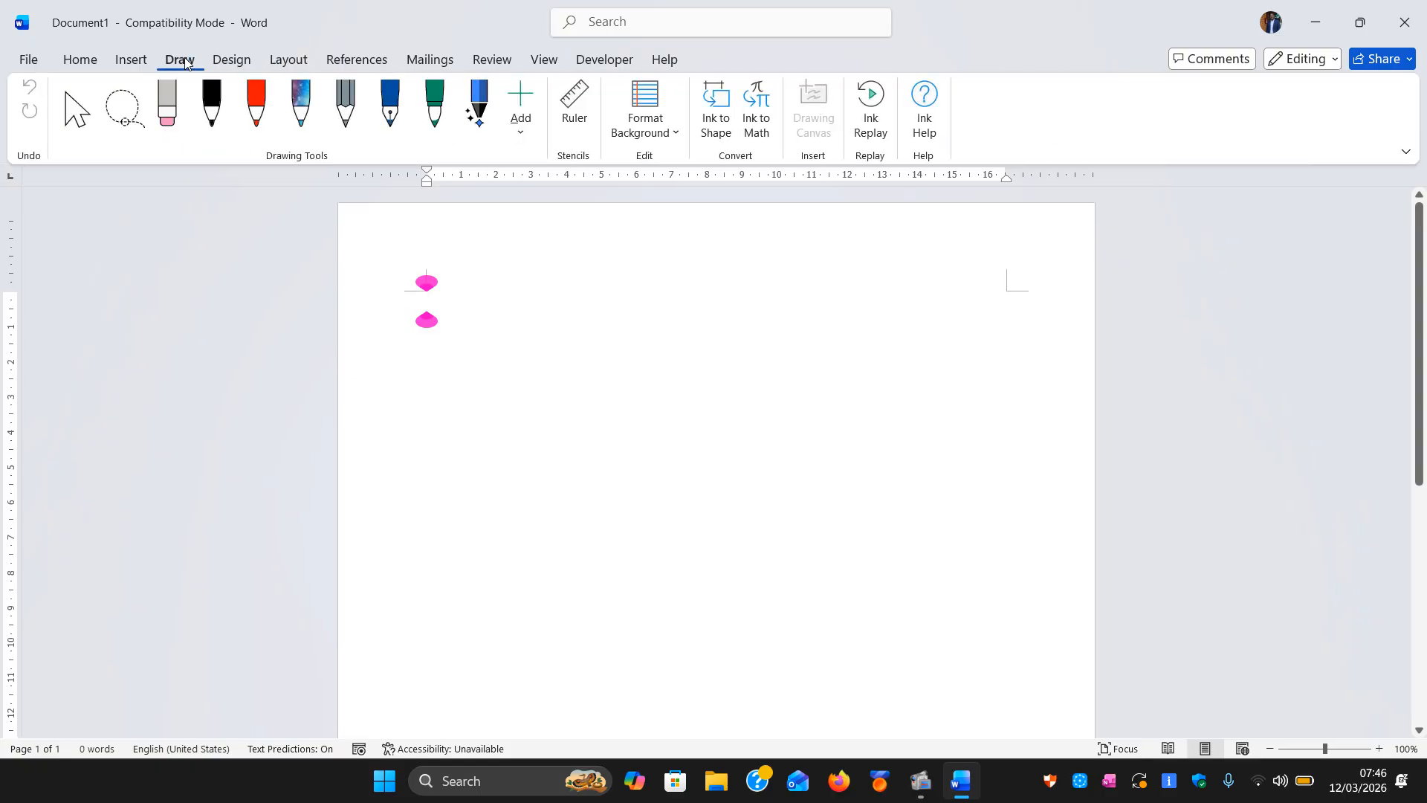
left_click(227, 59)
left_click(286, 60)
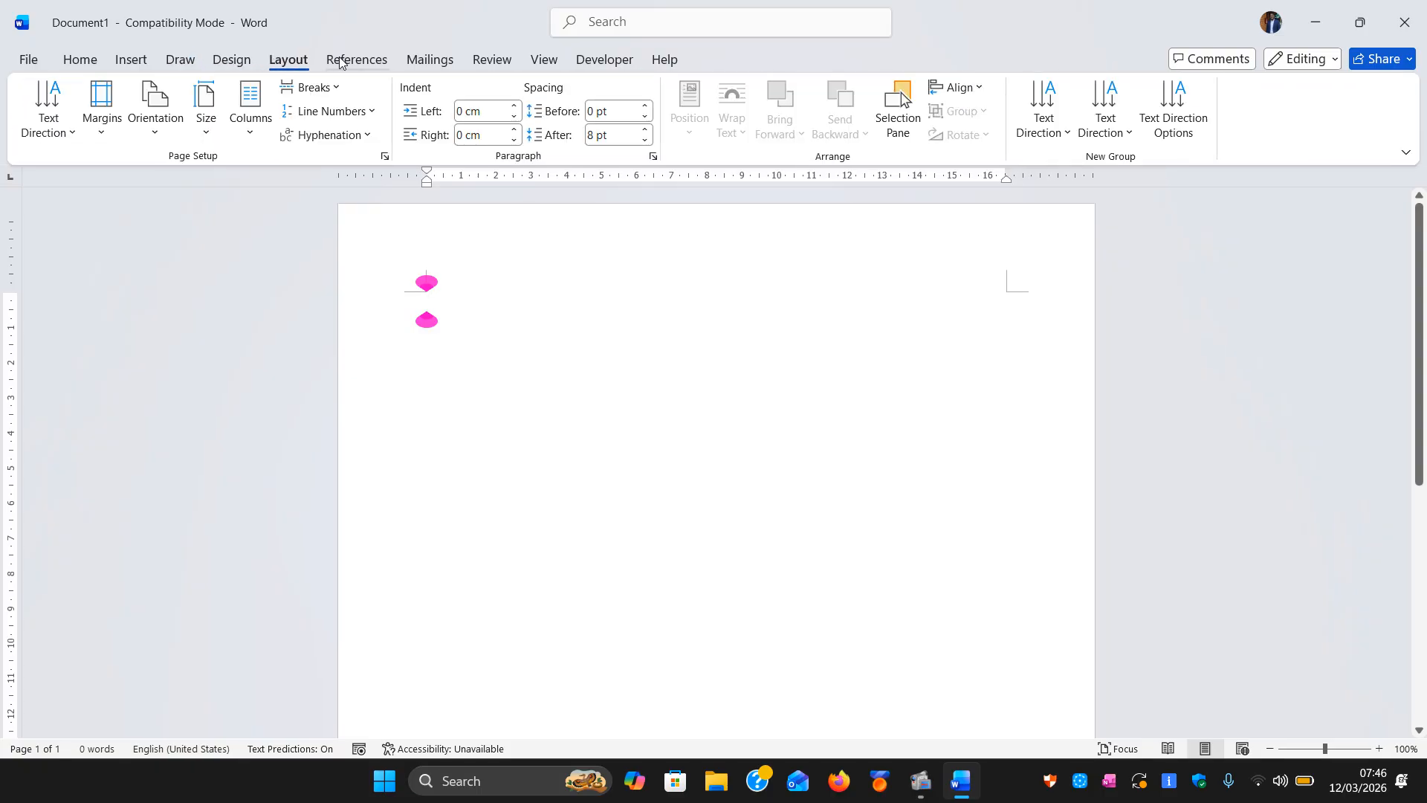
left_click(320, 59)
left_click(303, 55)
left_click(364, 60)
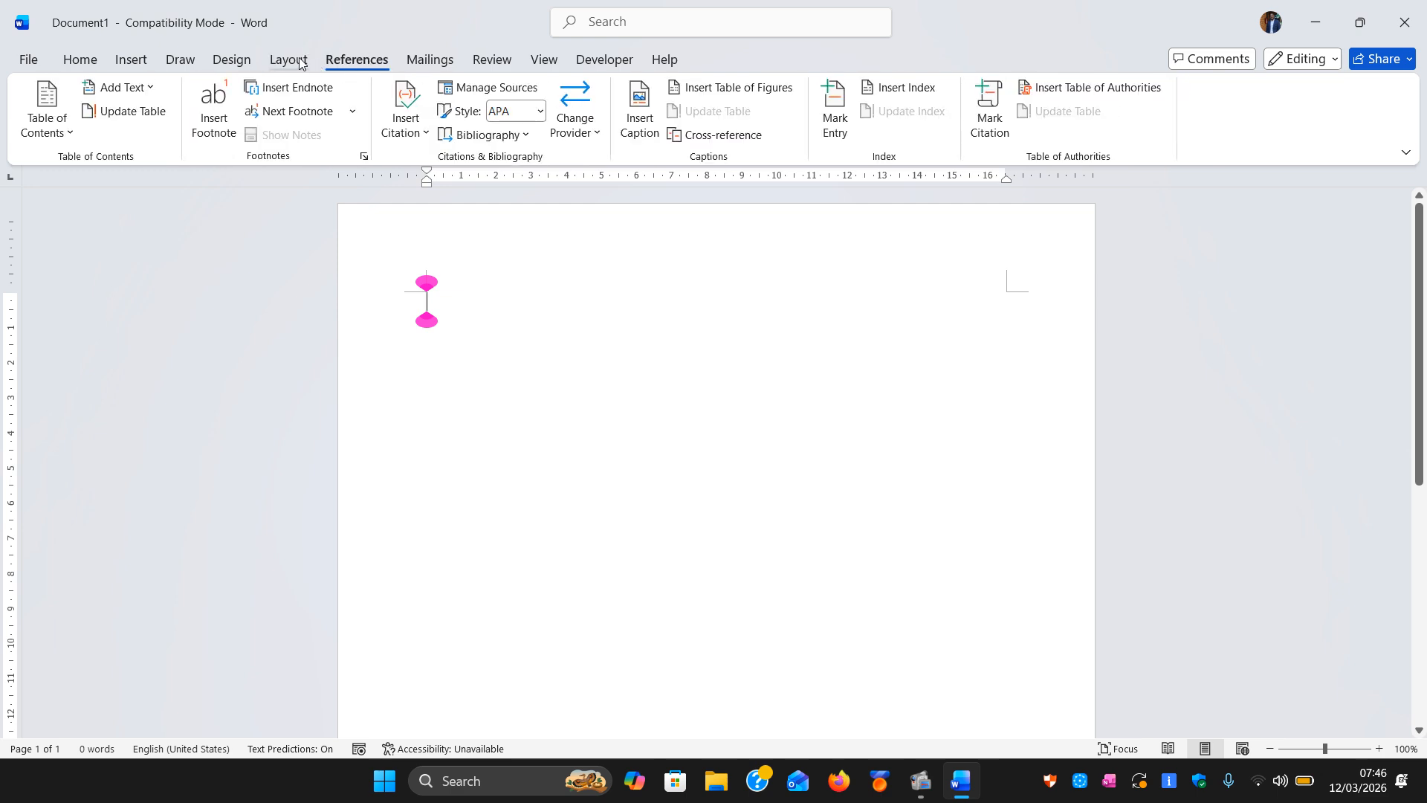
left_click(300, 61)
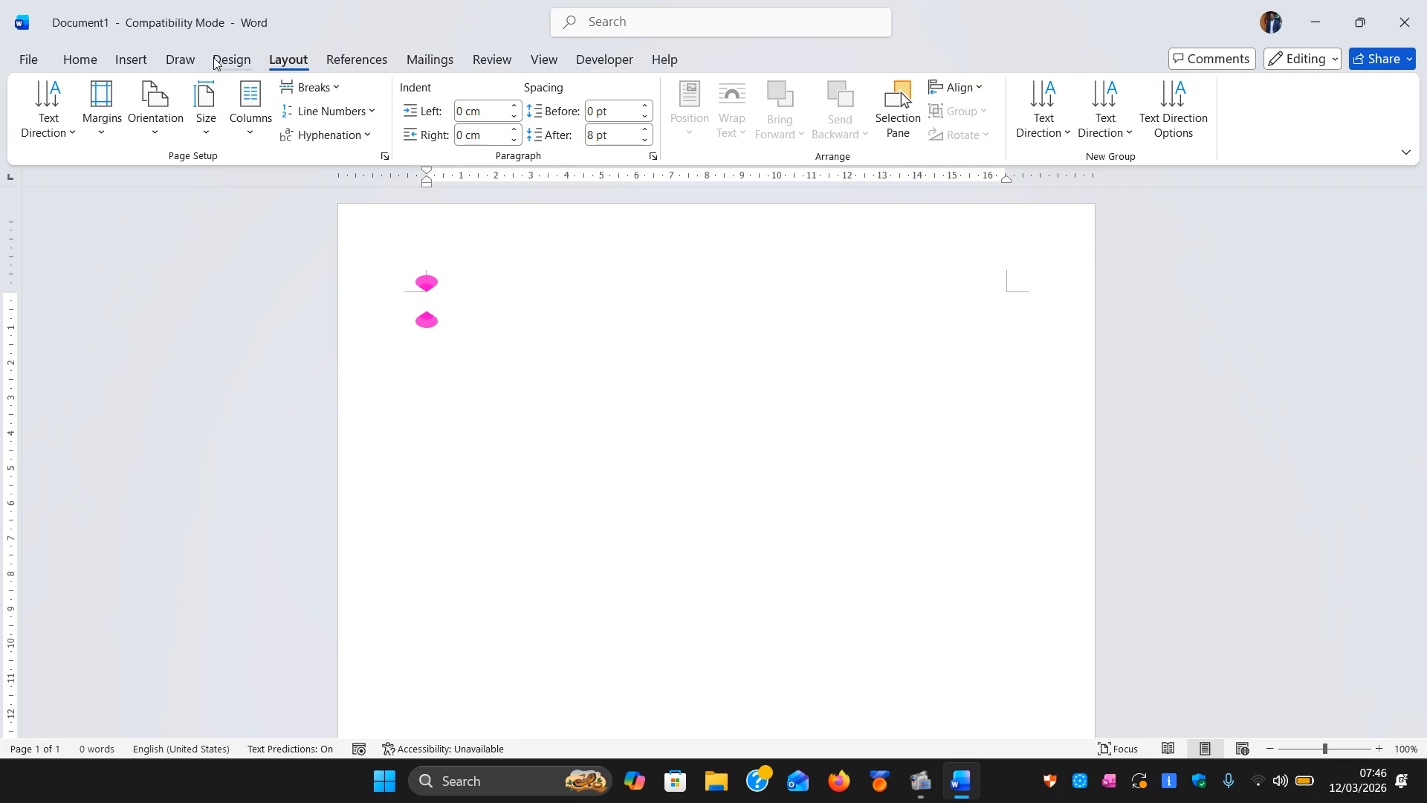
left_click(180, 60)
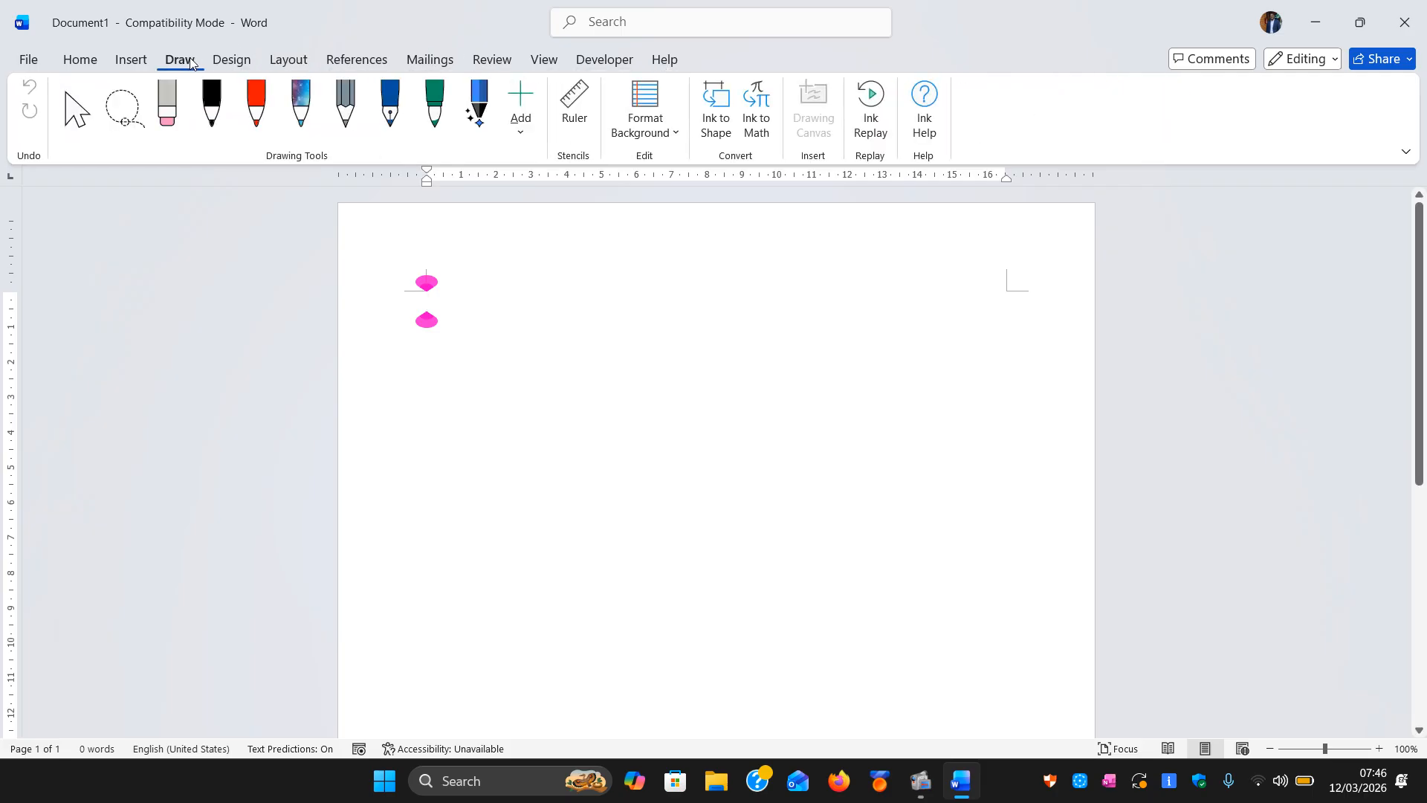
left_click(237, 62)
left_click(288, 63)
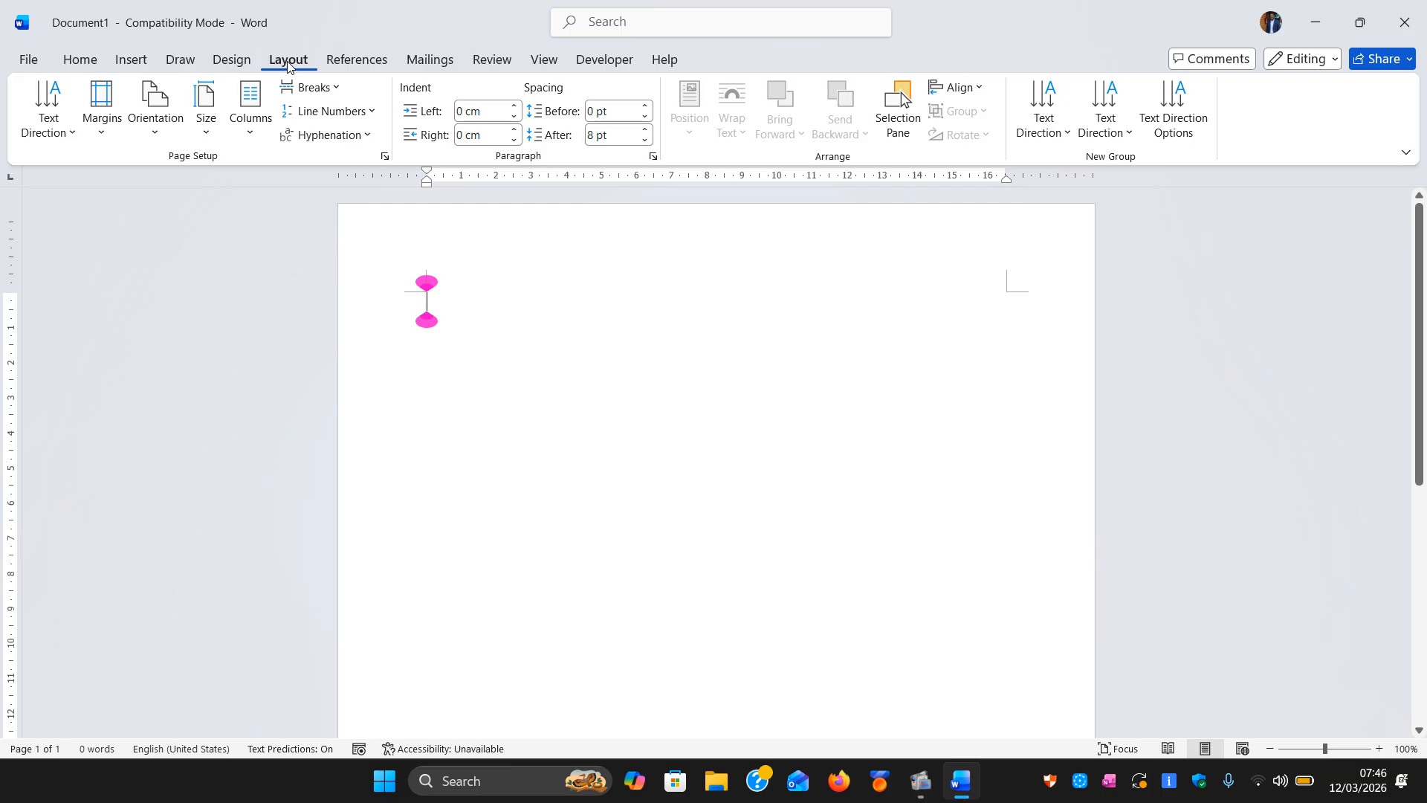
- Bring up the drawing tools and write a sentence made of a person's first name followed by "is coming back"
left_click(168, 62)
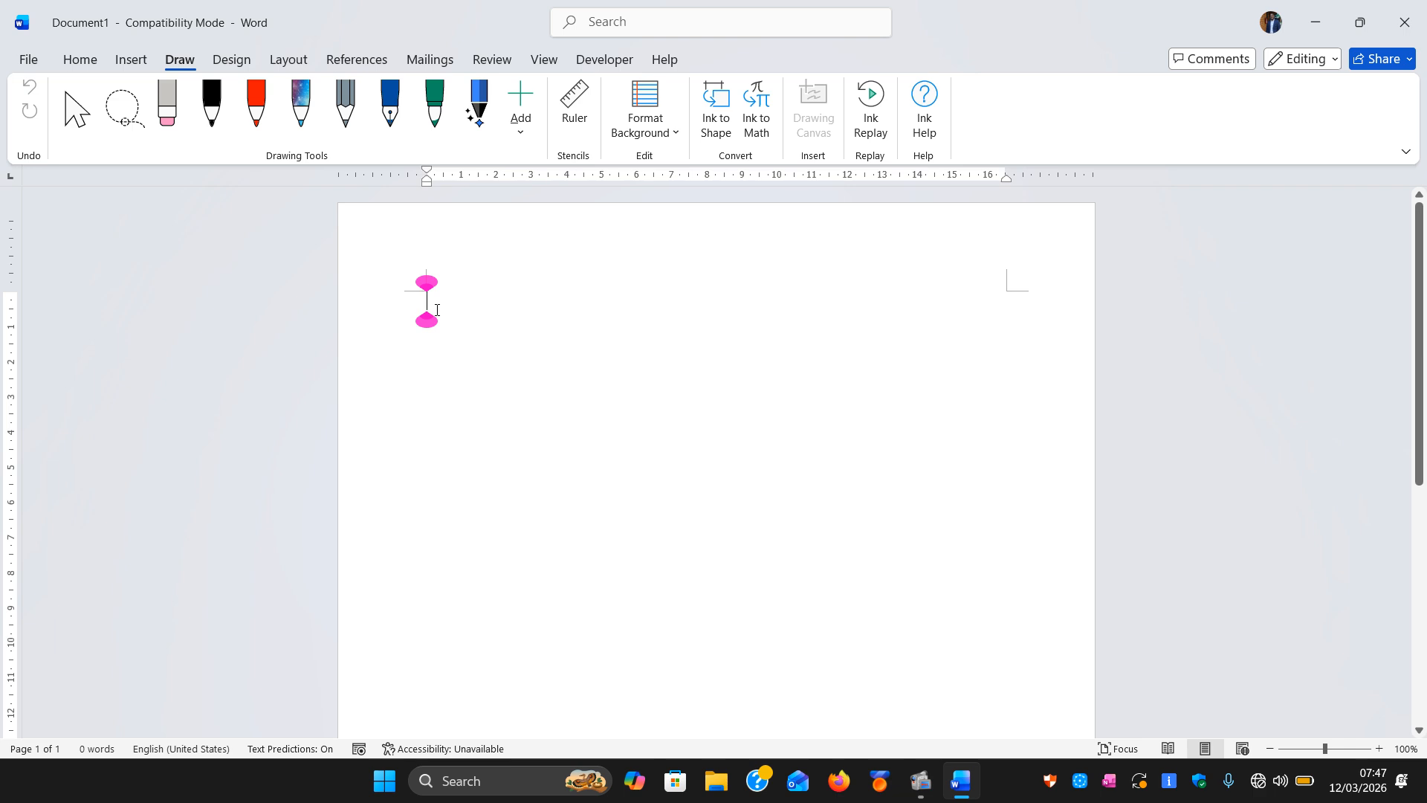
type("Moses is")
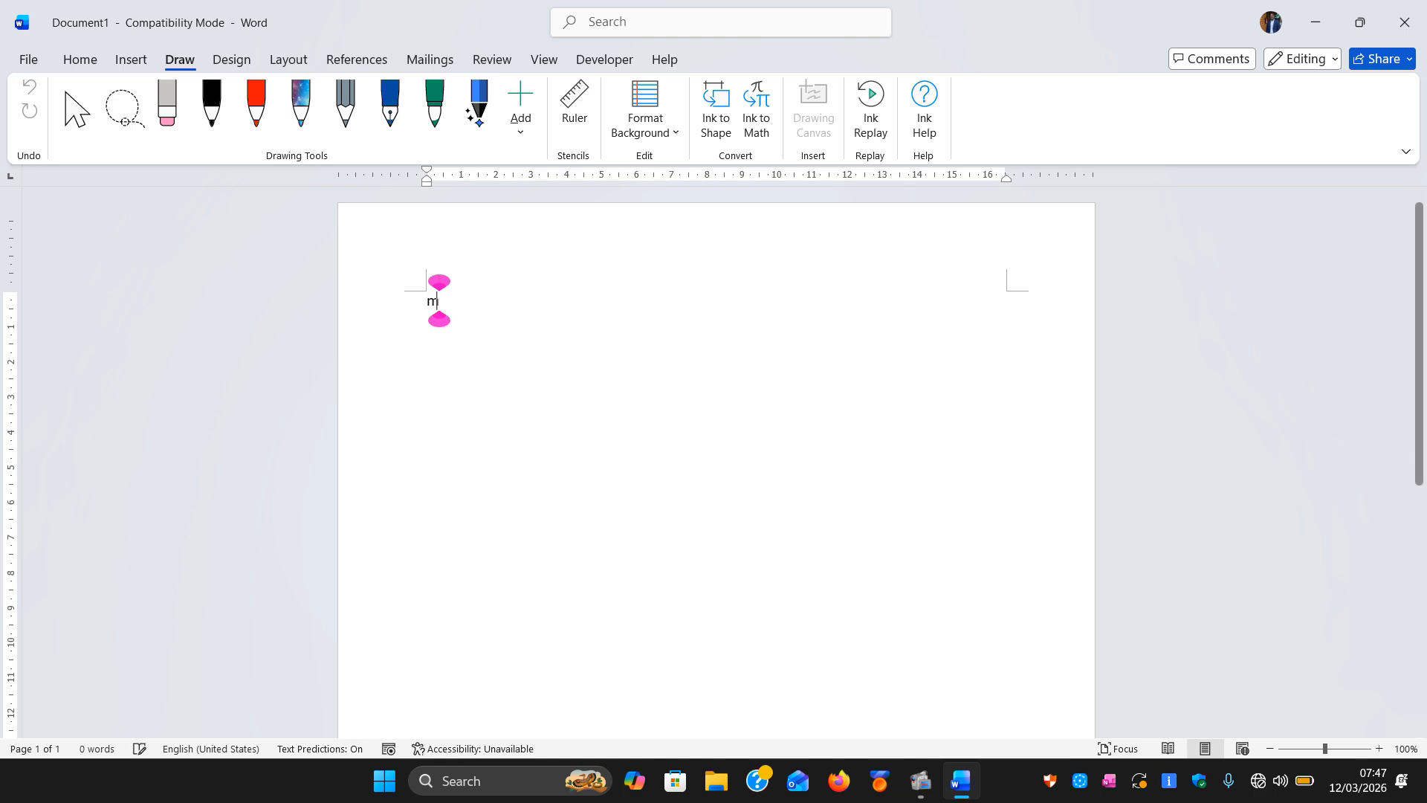
type(" coming back")
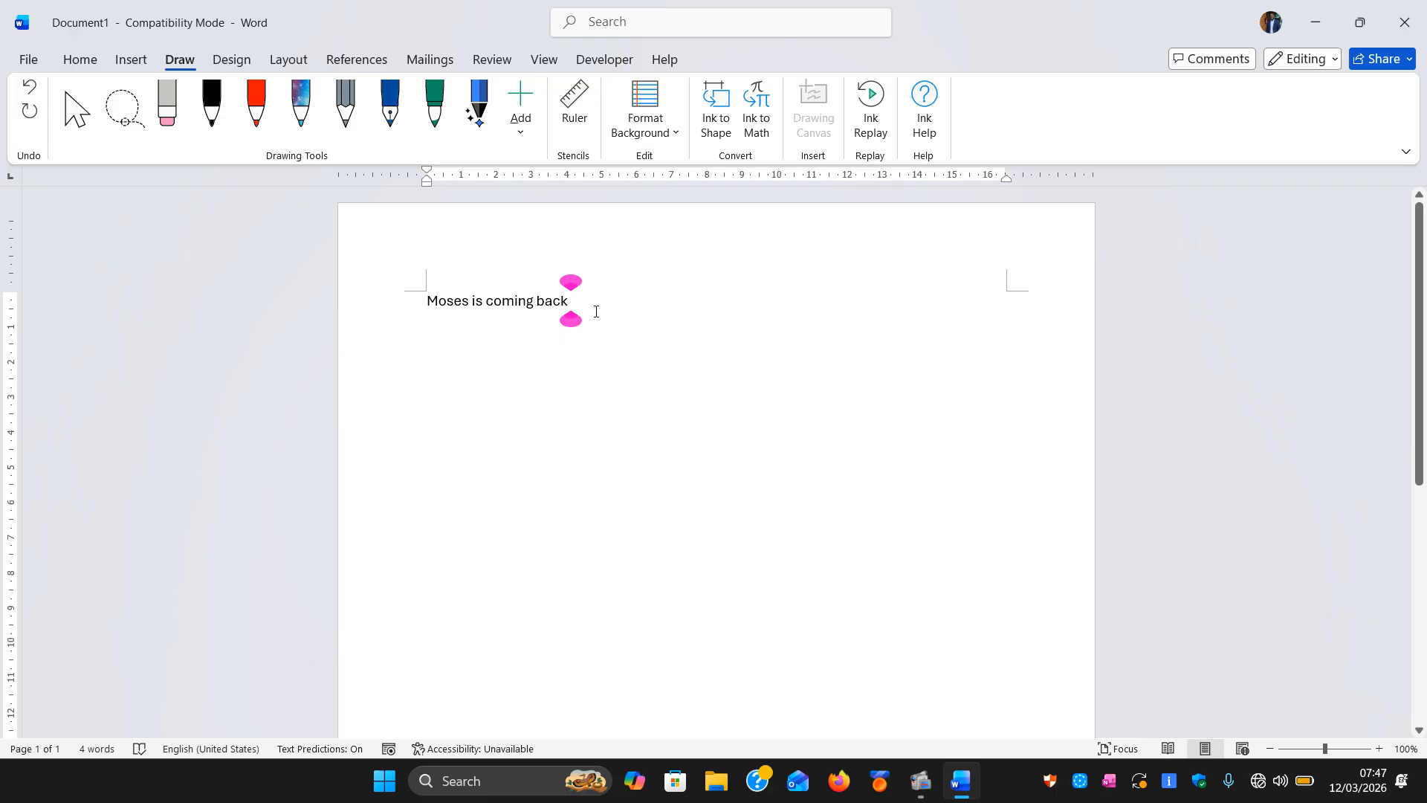
- Undo the text entry one action at a time until the page is empty
left_click(29, 87)
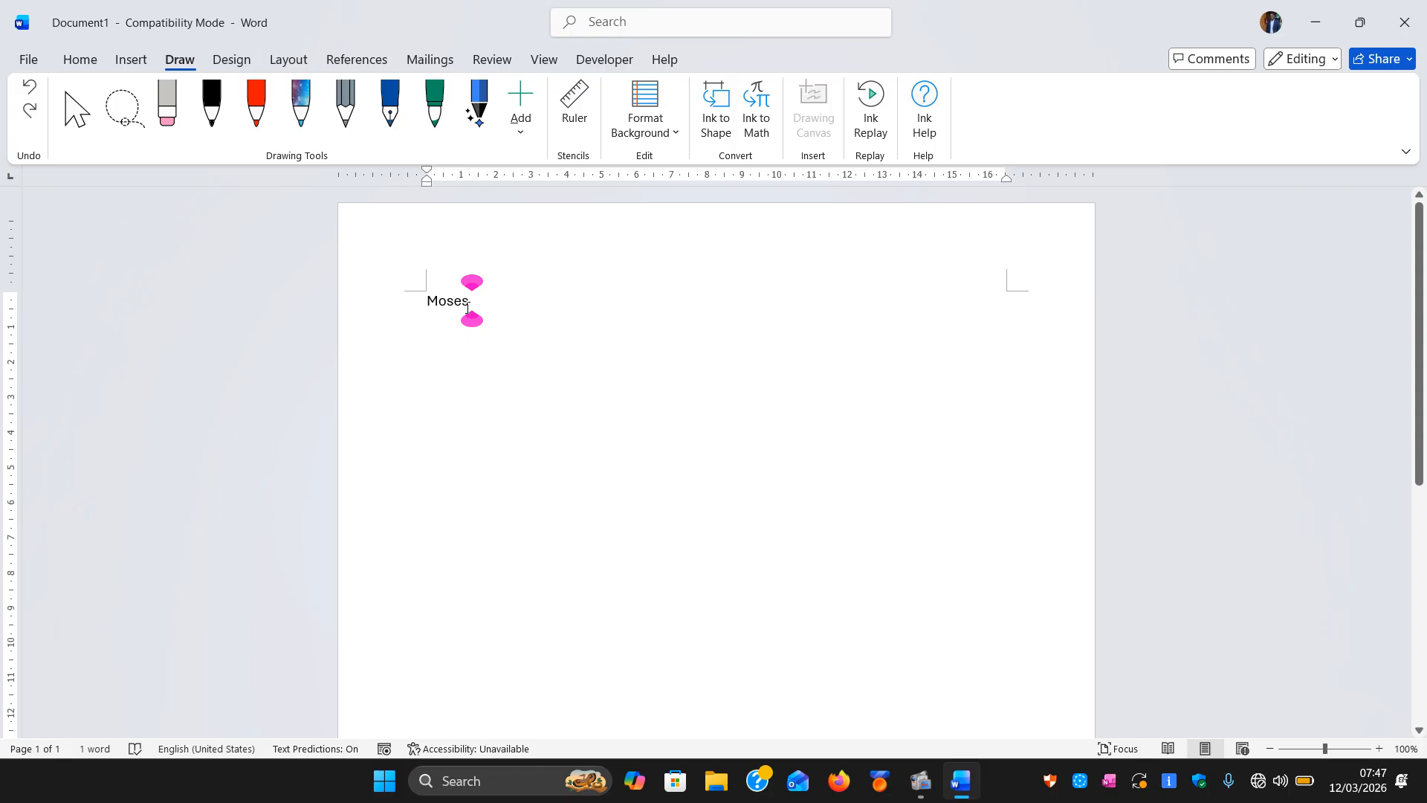
left_click(29, 87)
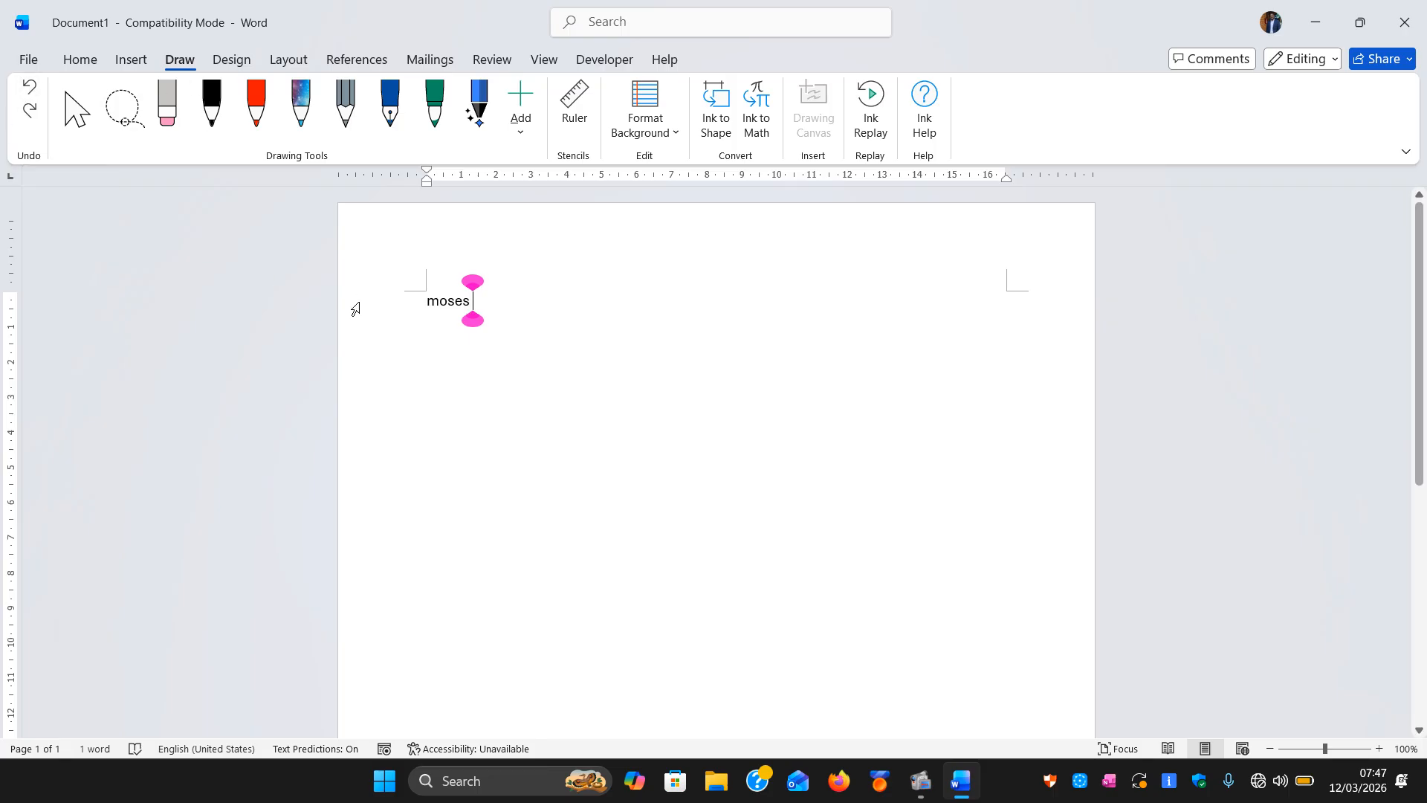
left_click(29, 89)
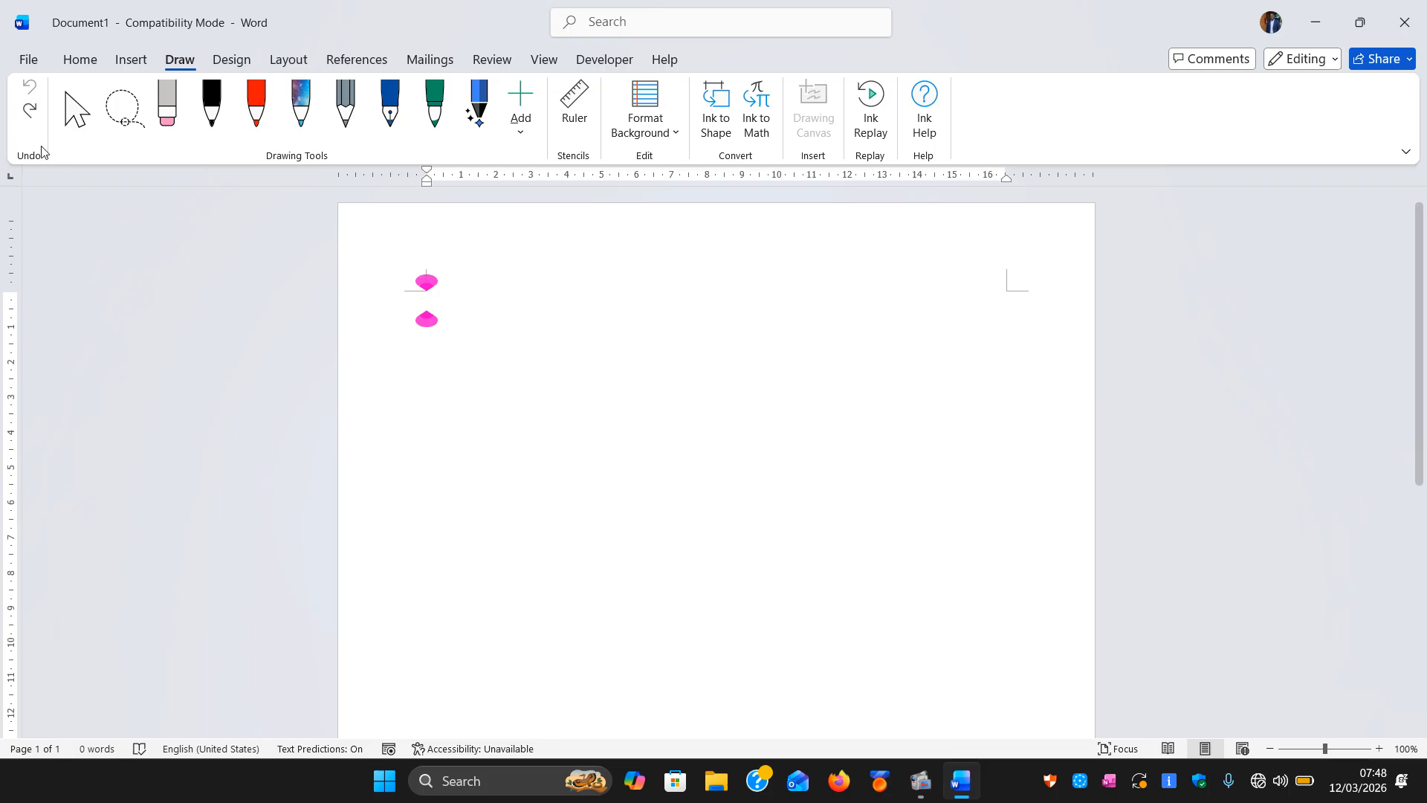
- Redo the undone text entry until the whole sentence is back
left_click(28, 110)
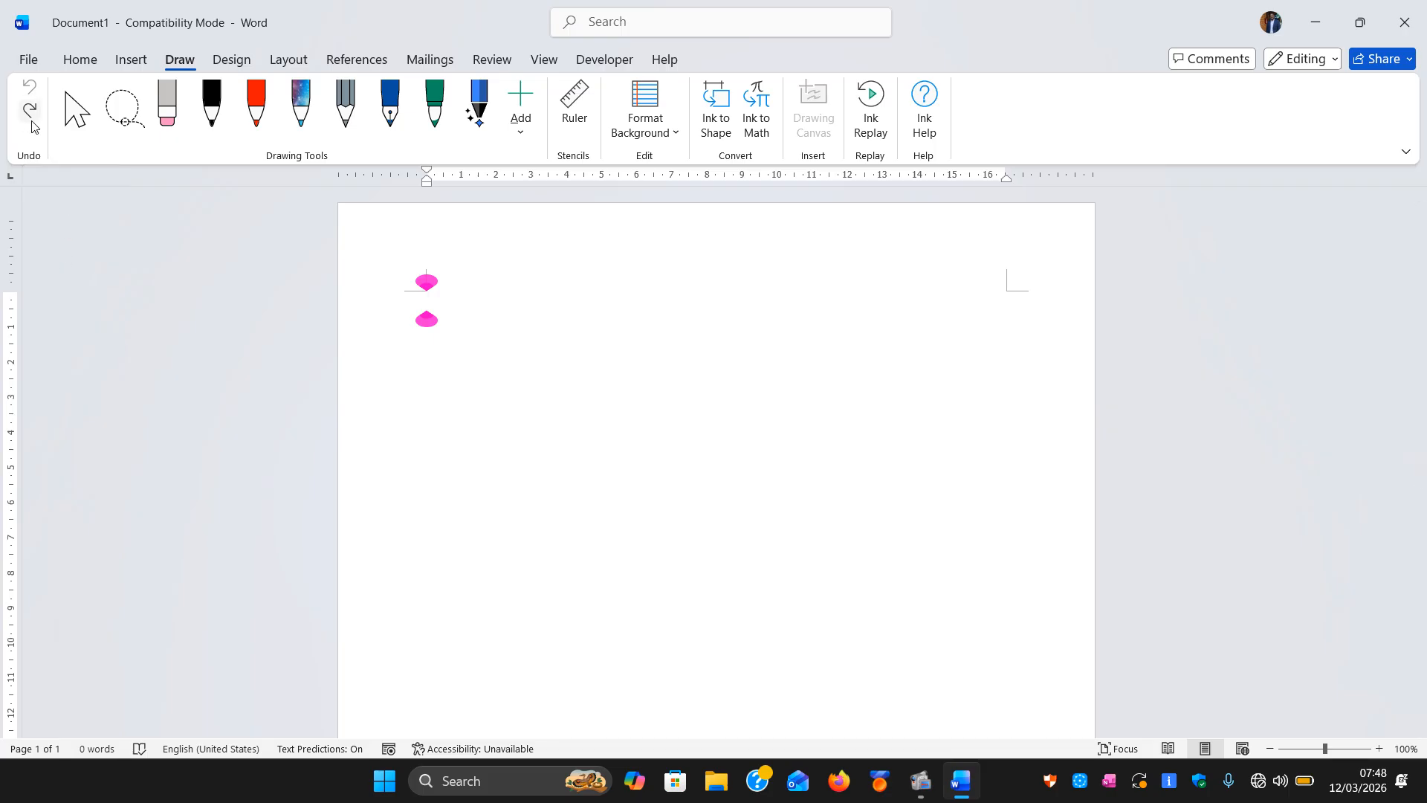
left_click(29, 111)
left_click(30, 112)
left_click(30, 111)
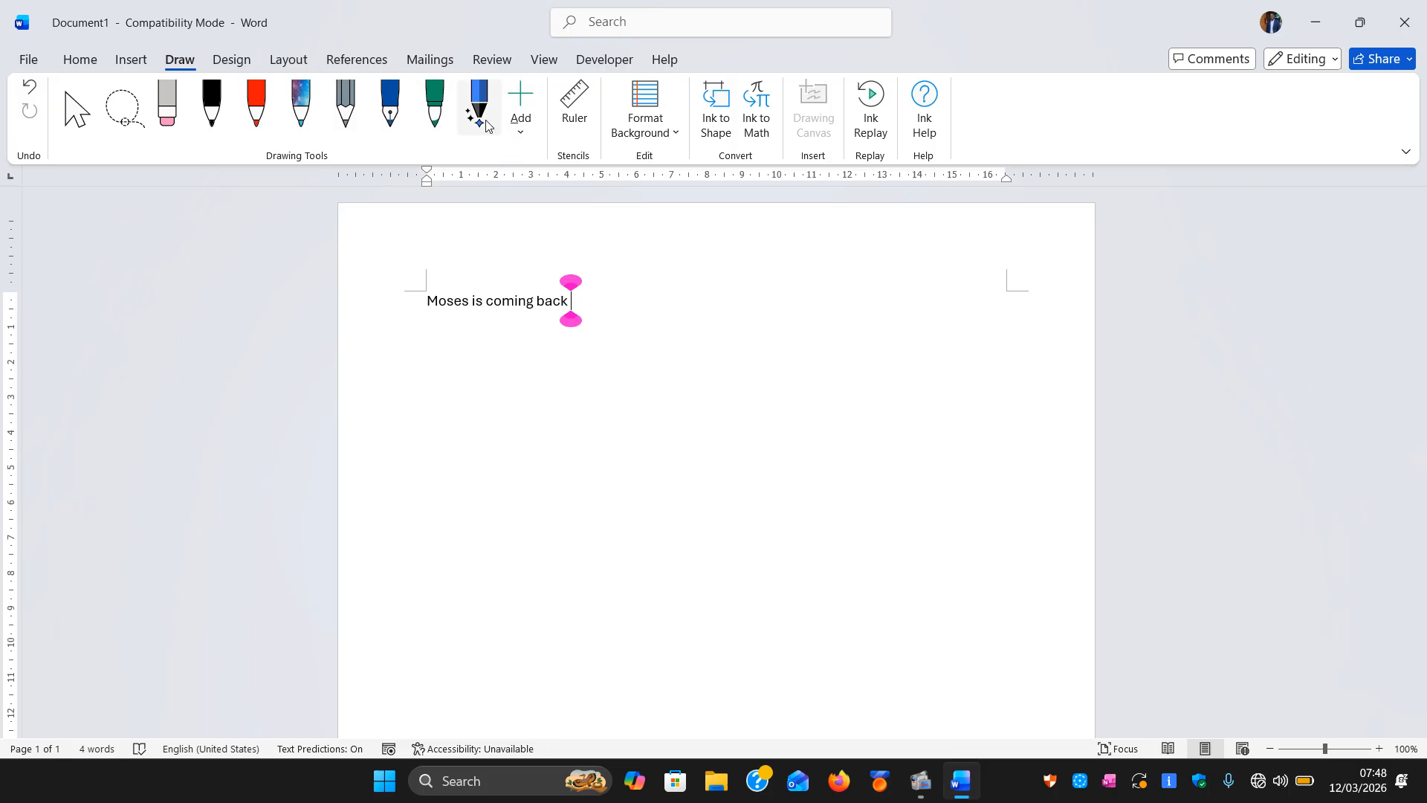
- Add a new Pencil to the drawing tools, keeping its default thickness and color
left_click(527, 92)
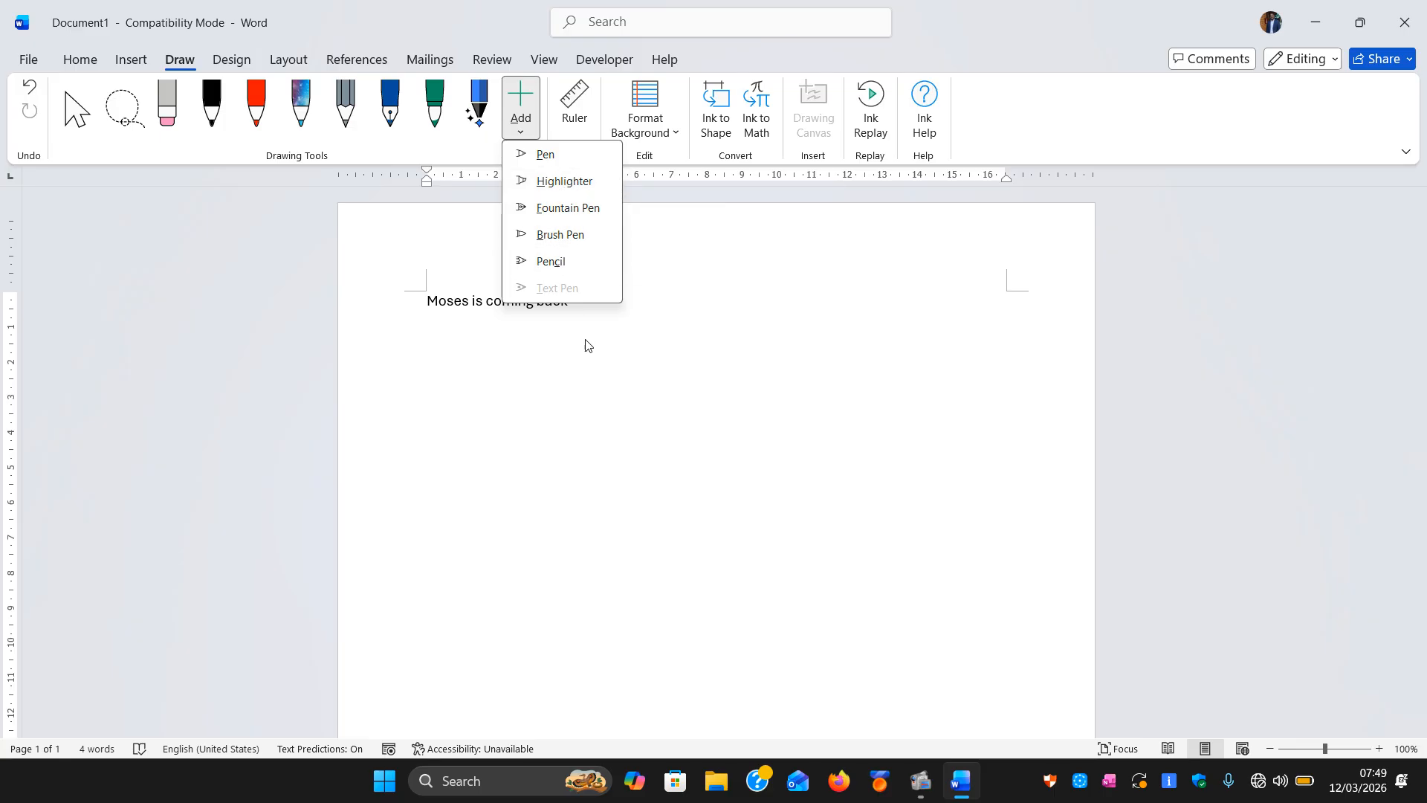
left_click(554, 268)
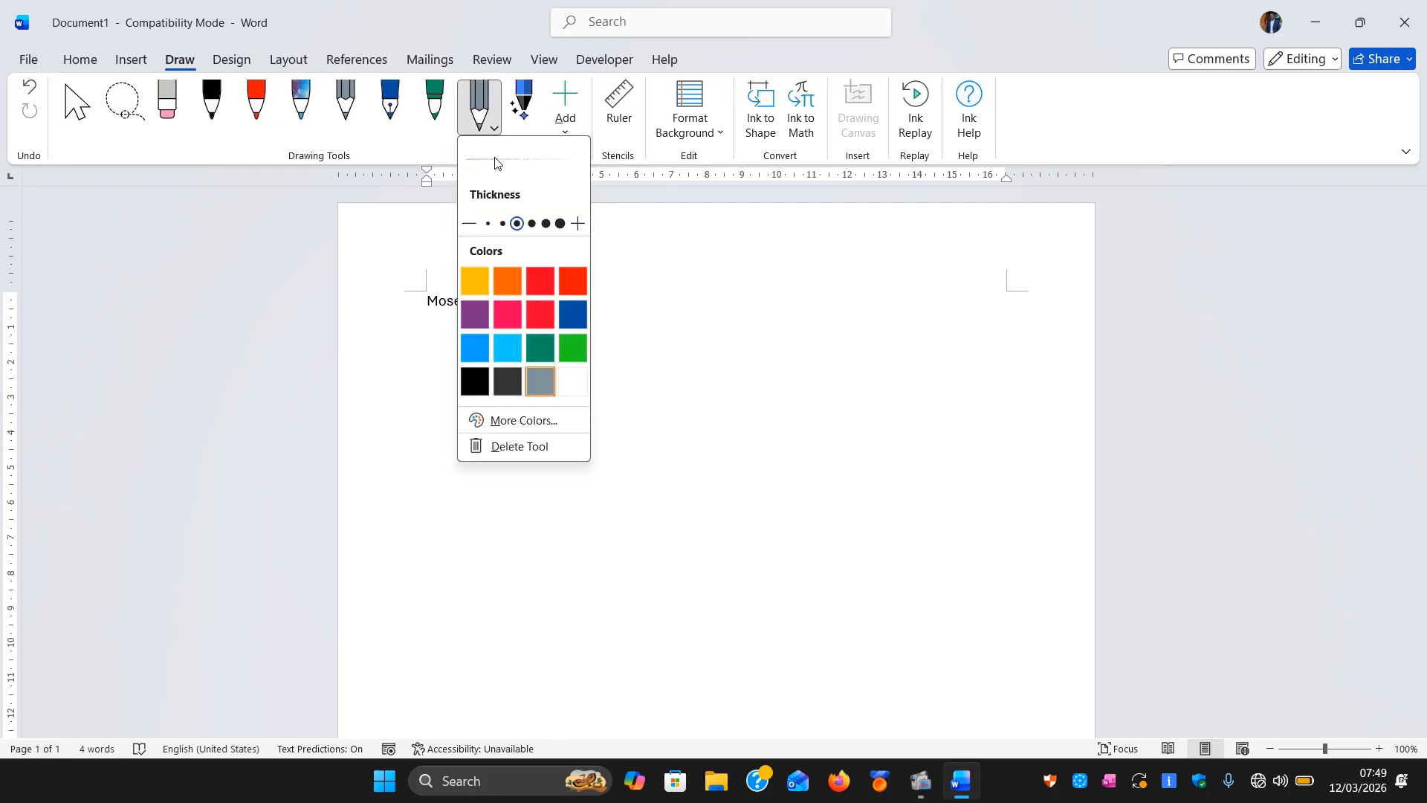
left_click(718, 342)
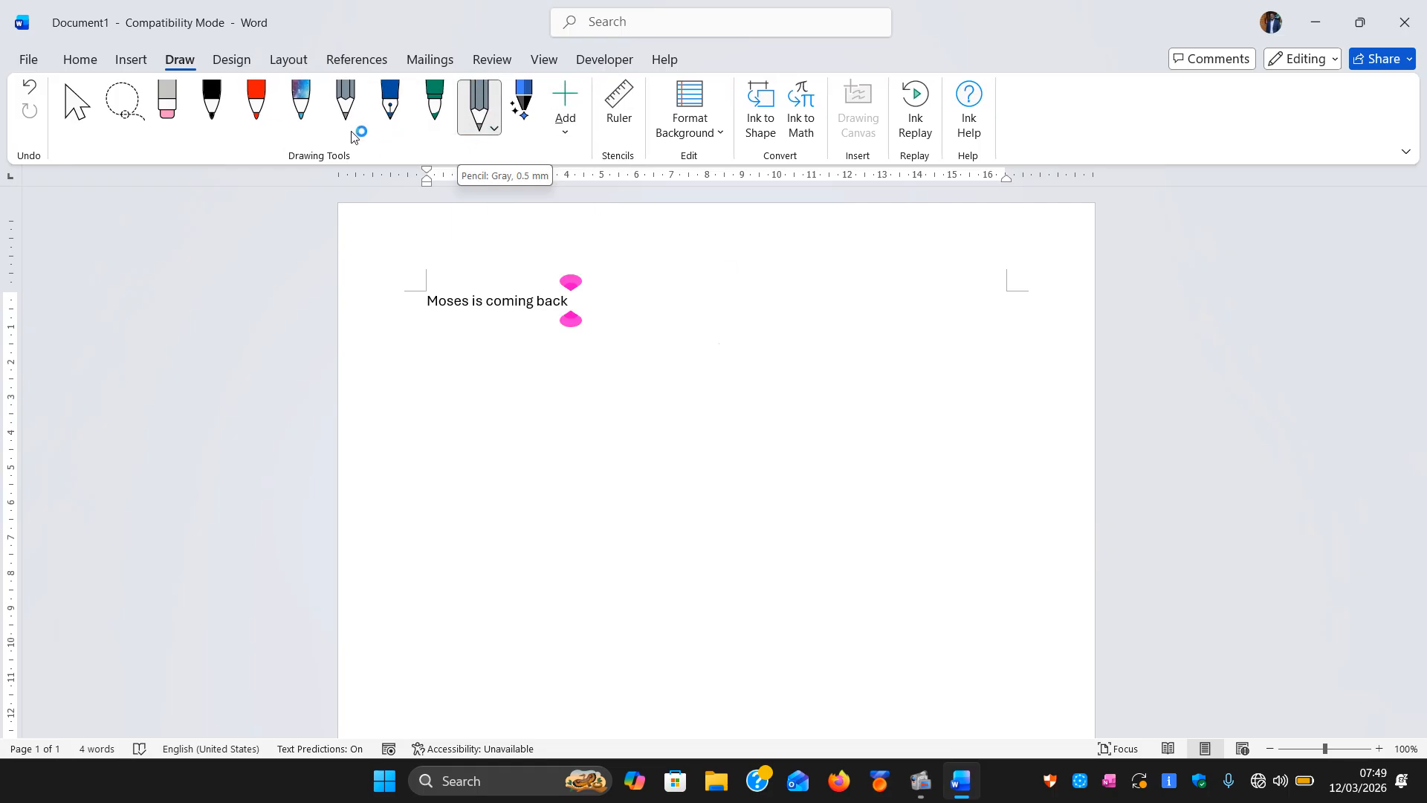
- Set the first gray pencil to the fourth thickness and green, and draw a wavy vertical line below the sentence
mouse_move(463, 130)
left_mouse_down()
mouse_move(319, 119)
mouse_move(348, 119)
left_mouse_up()
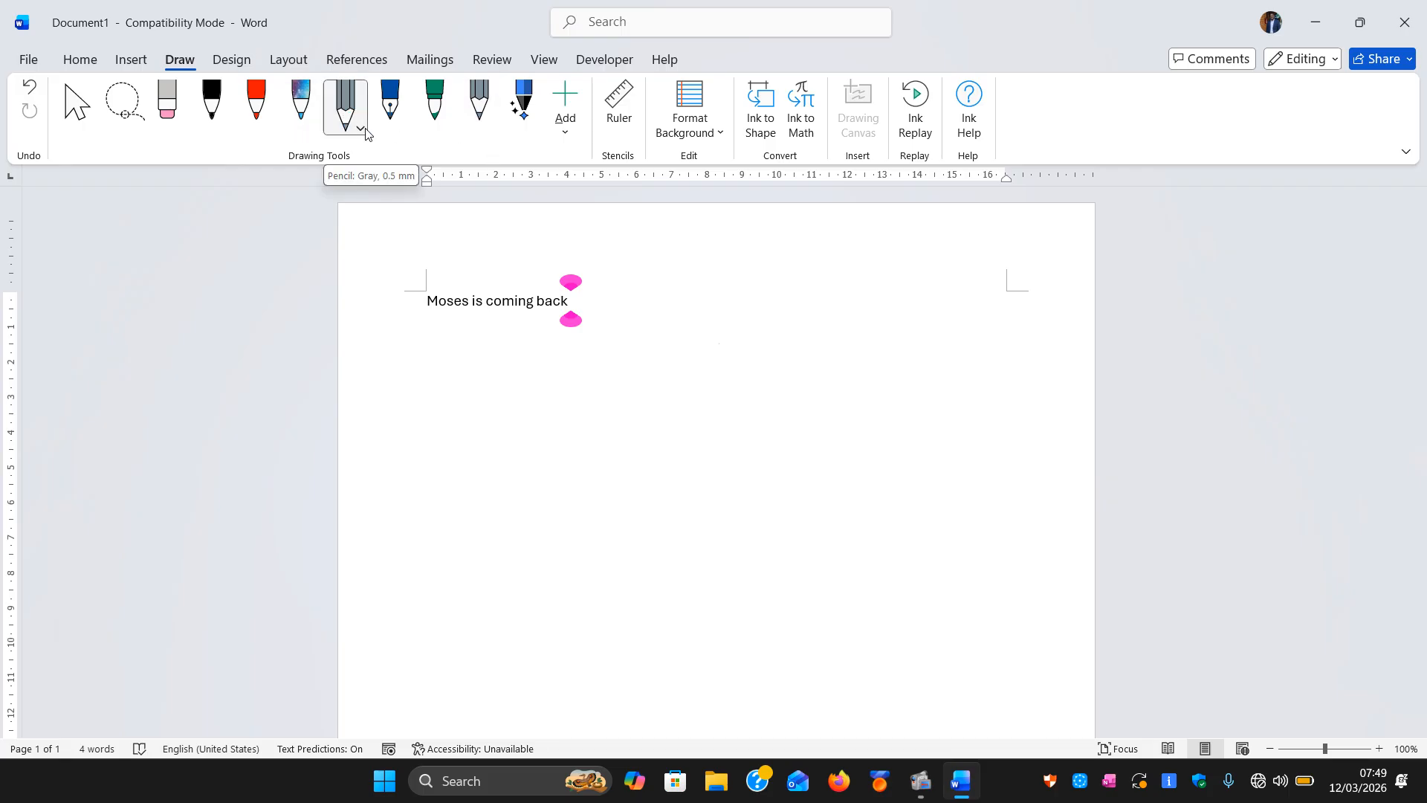
left_click(363, 128)
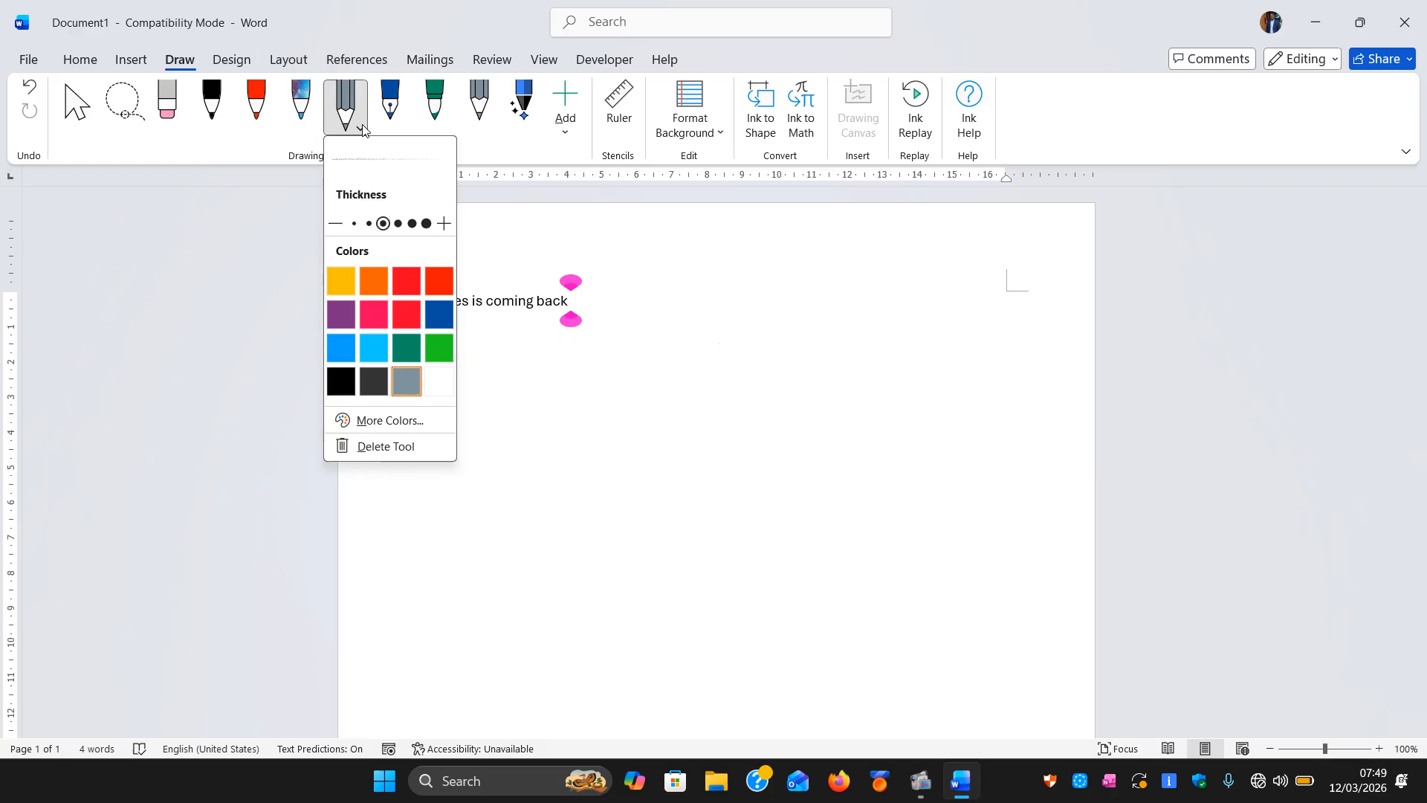
left_click(398, 224)
left_click(407, 279)
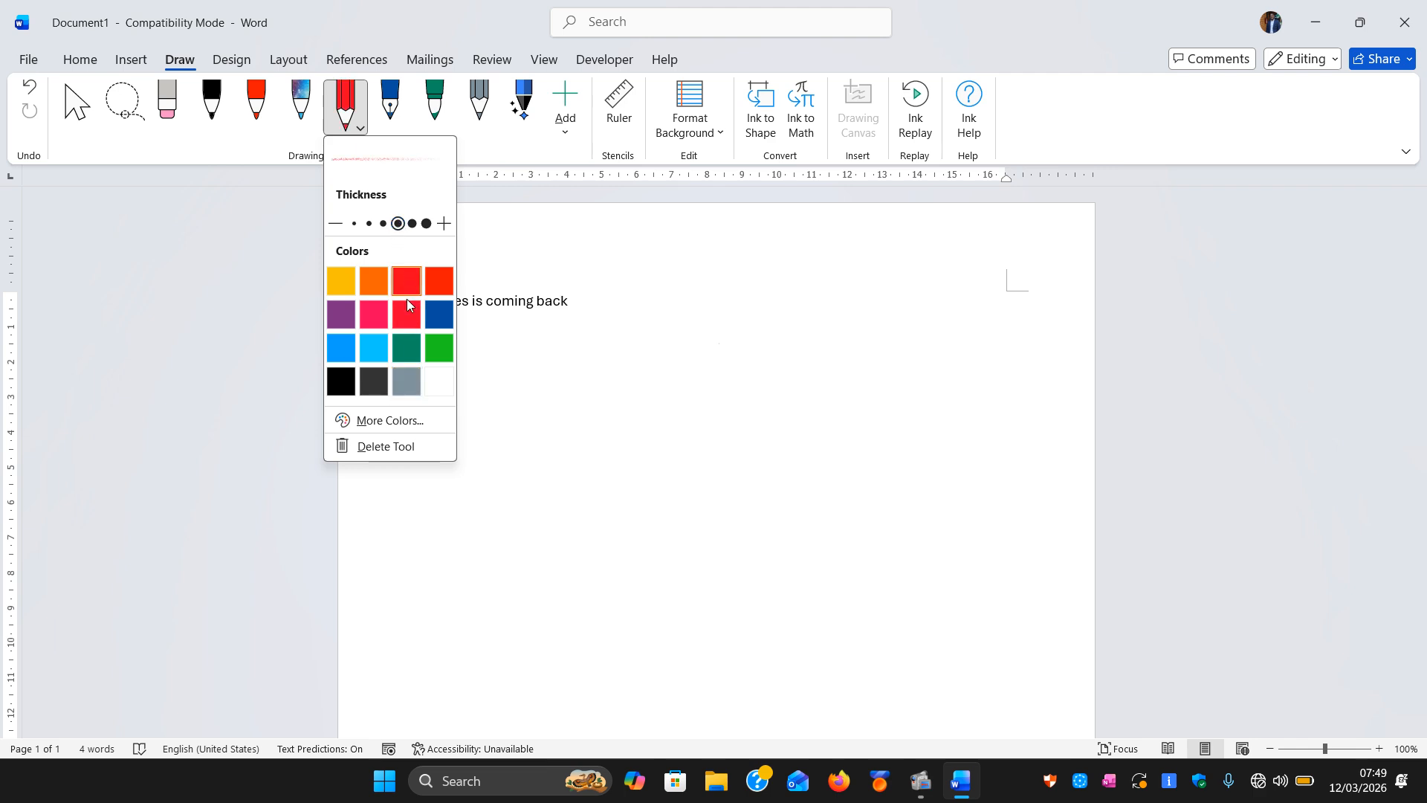
left_click(415, 337)
mouse_move(457, 370)
left_mouse_down()
mouse_move(500, 386)
mouse_move(526, 436)
mouse_move(471, 440)
mouse_move(516, 459)
mouse_move(497, 544)
mouse_move(556, 540)
mouse_move(498, 567)
left_mouse_up()
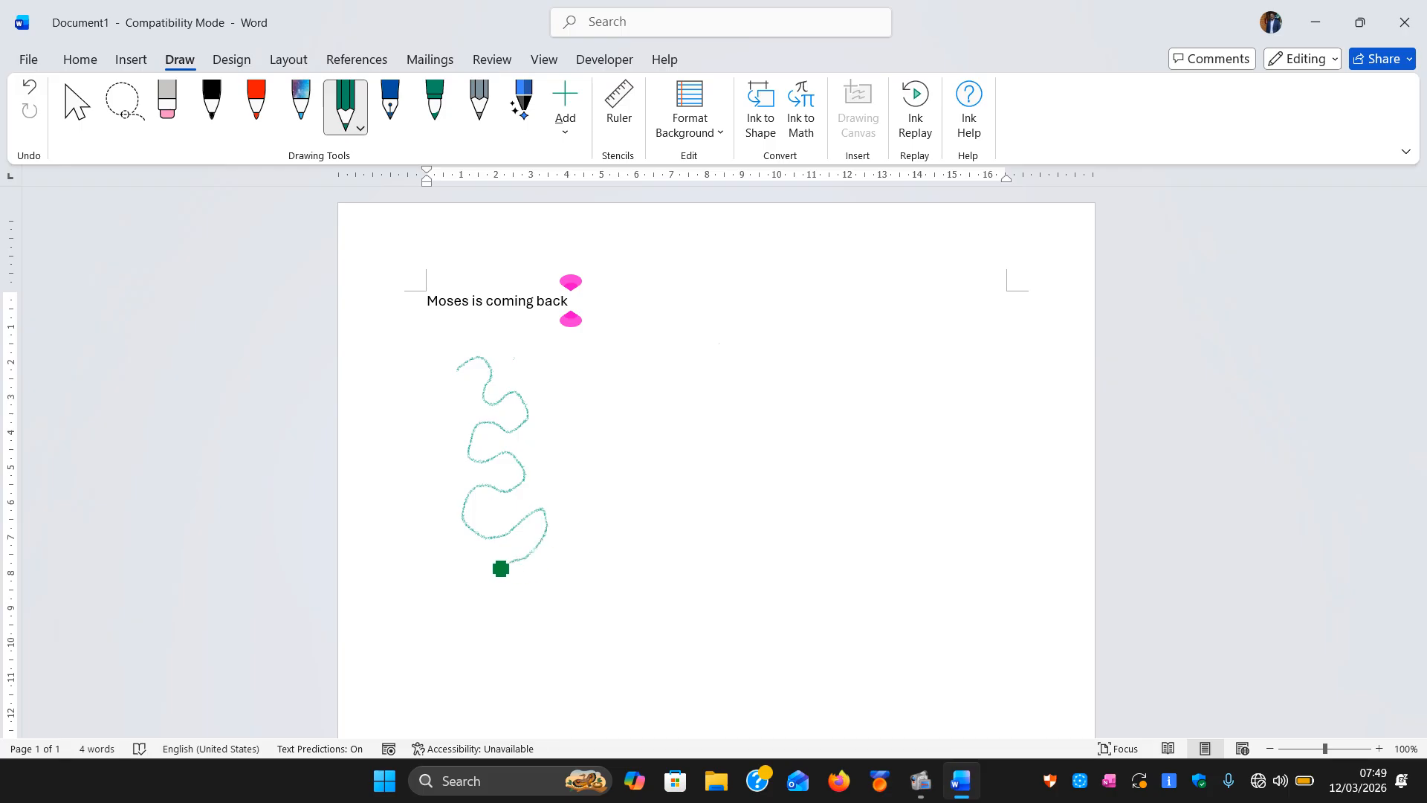
- Set the galaxy pen to the fifth thickness and gold glitter color, and draw a wavy line beside the green one
left_click(302, 111)
left_click(318, 129)
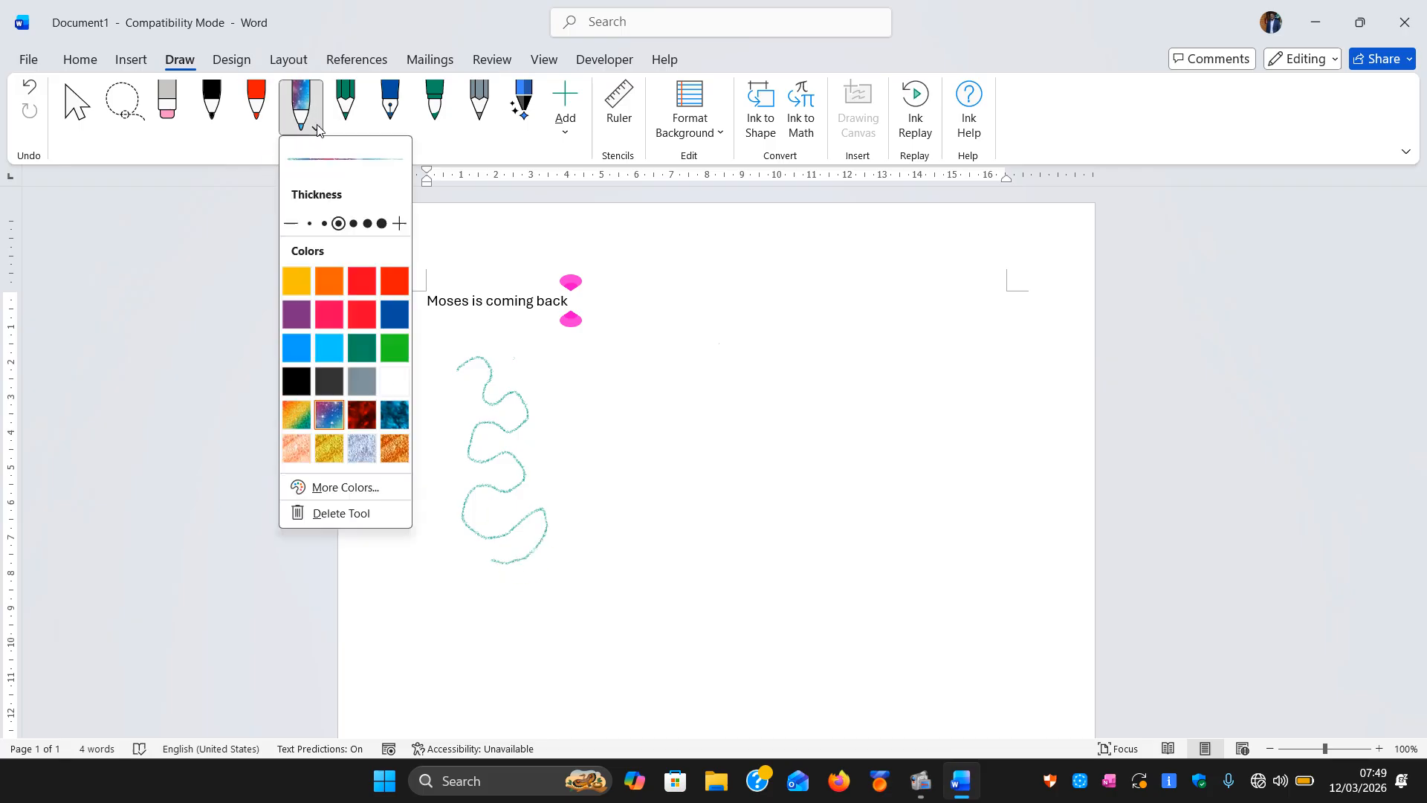
left_click(354, 223)
left_click(367, 223)
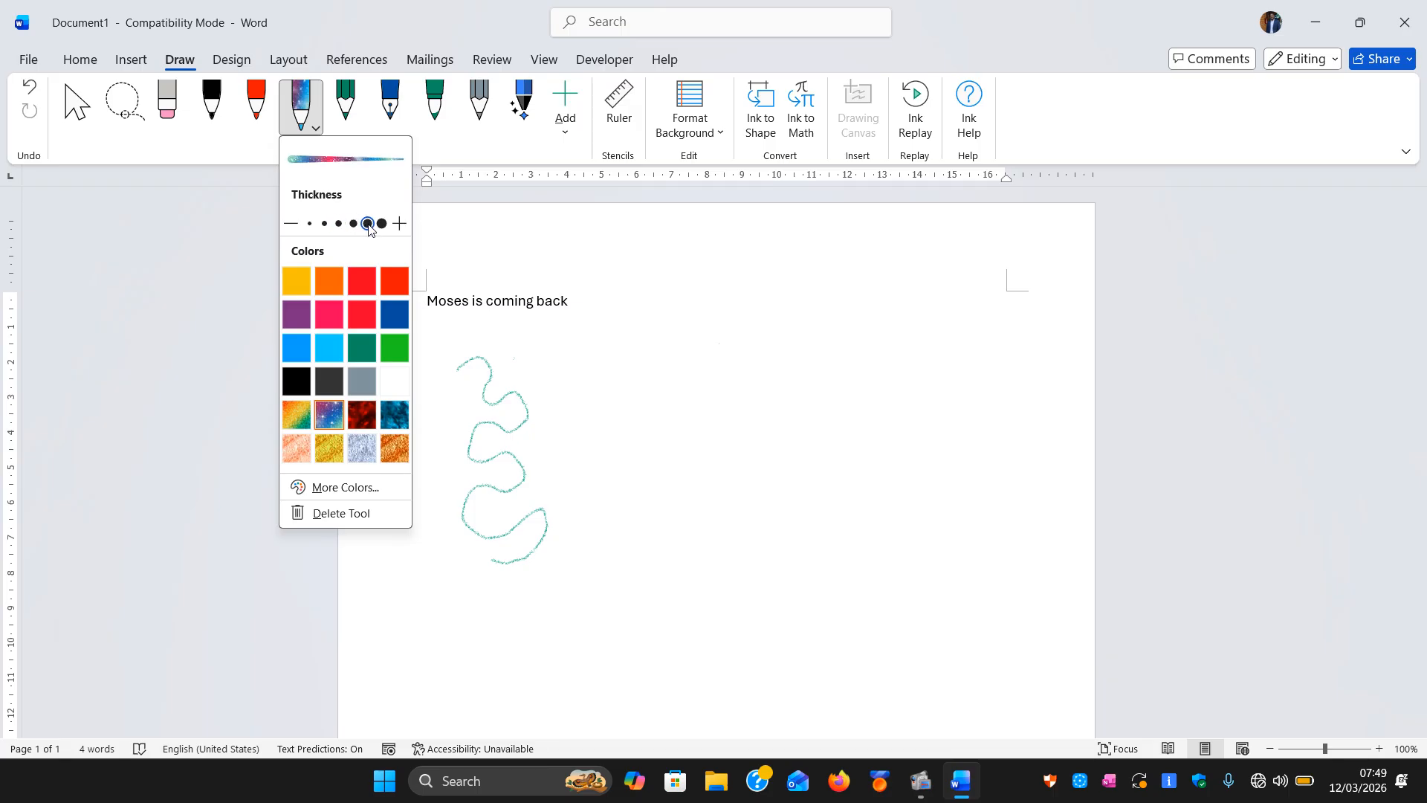
left_click(364, 446)
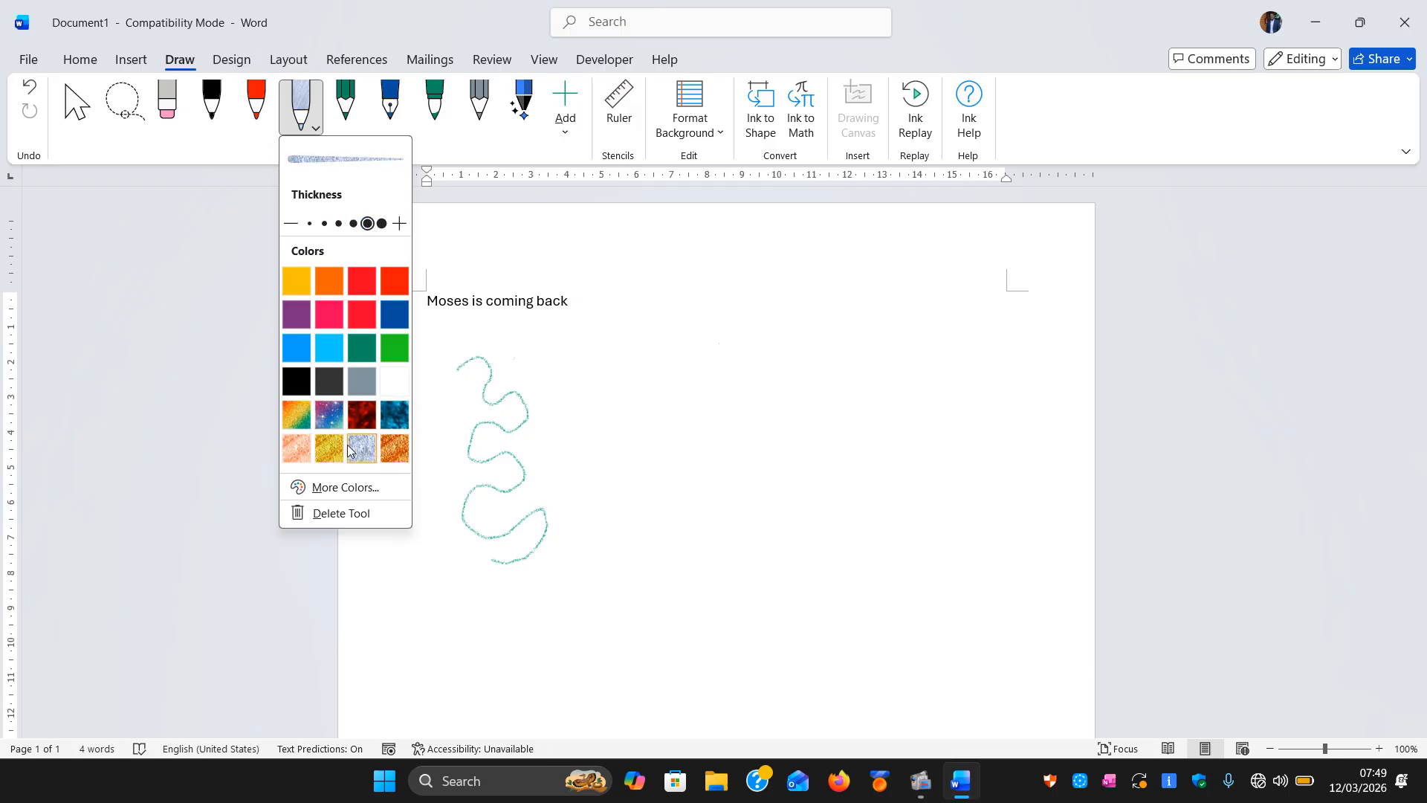
left_click(342, 446)
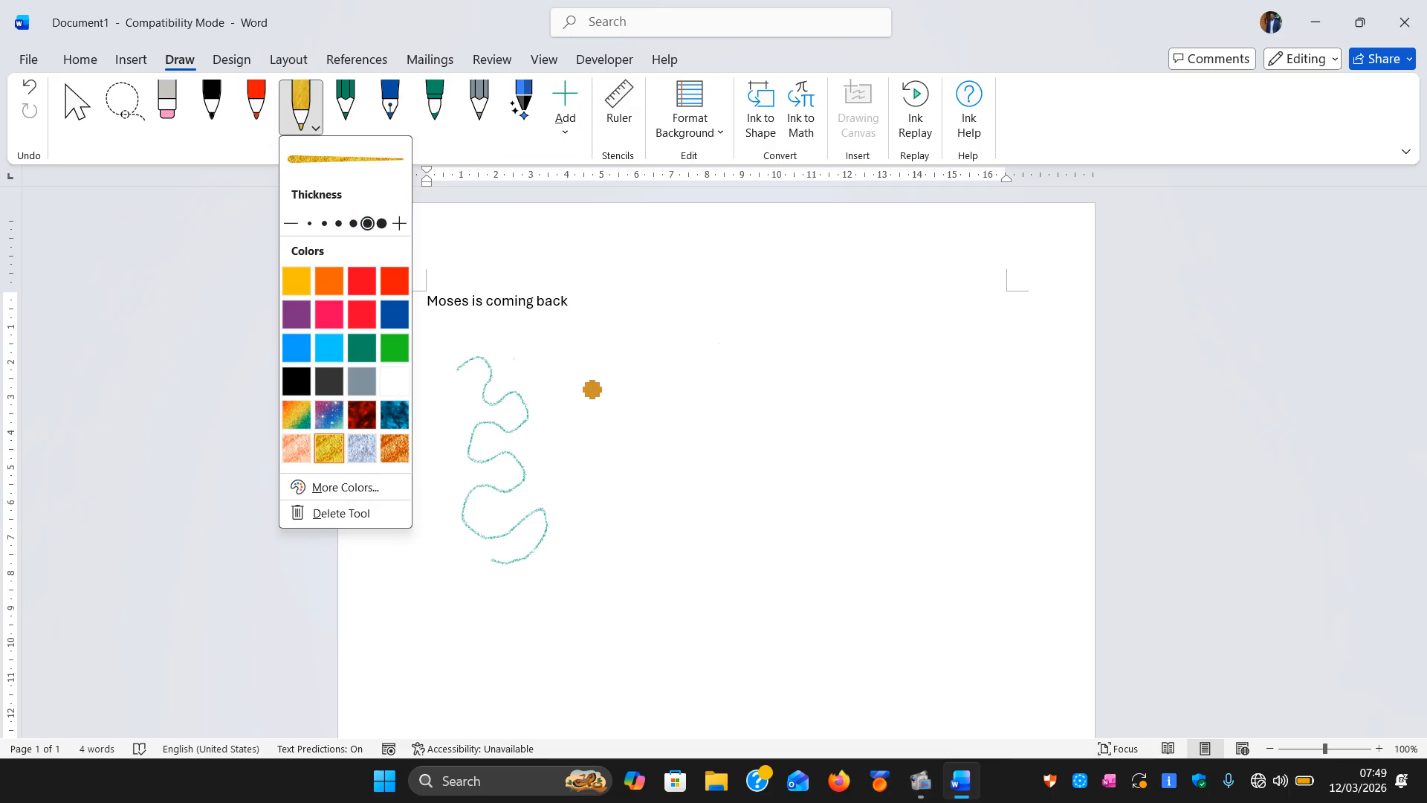
mouse_move(576, 351)
left_mouse_down()
mouse_move(600, 344)
mouse_move(562, 400)
mouse_move(607, 426)
mouse_move(581, 467)
mouse_move(623, 482)
mouse_move(595, 526)
mouse_move(657, 551)
mouse_move(595, 548)
left_mouse_up()
- Give the blue fountain pen the dark blue textured color and draw a wavy line beside the gold one
left_click(390, 115)
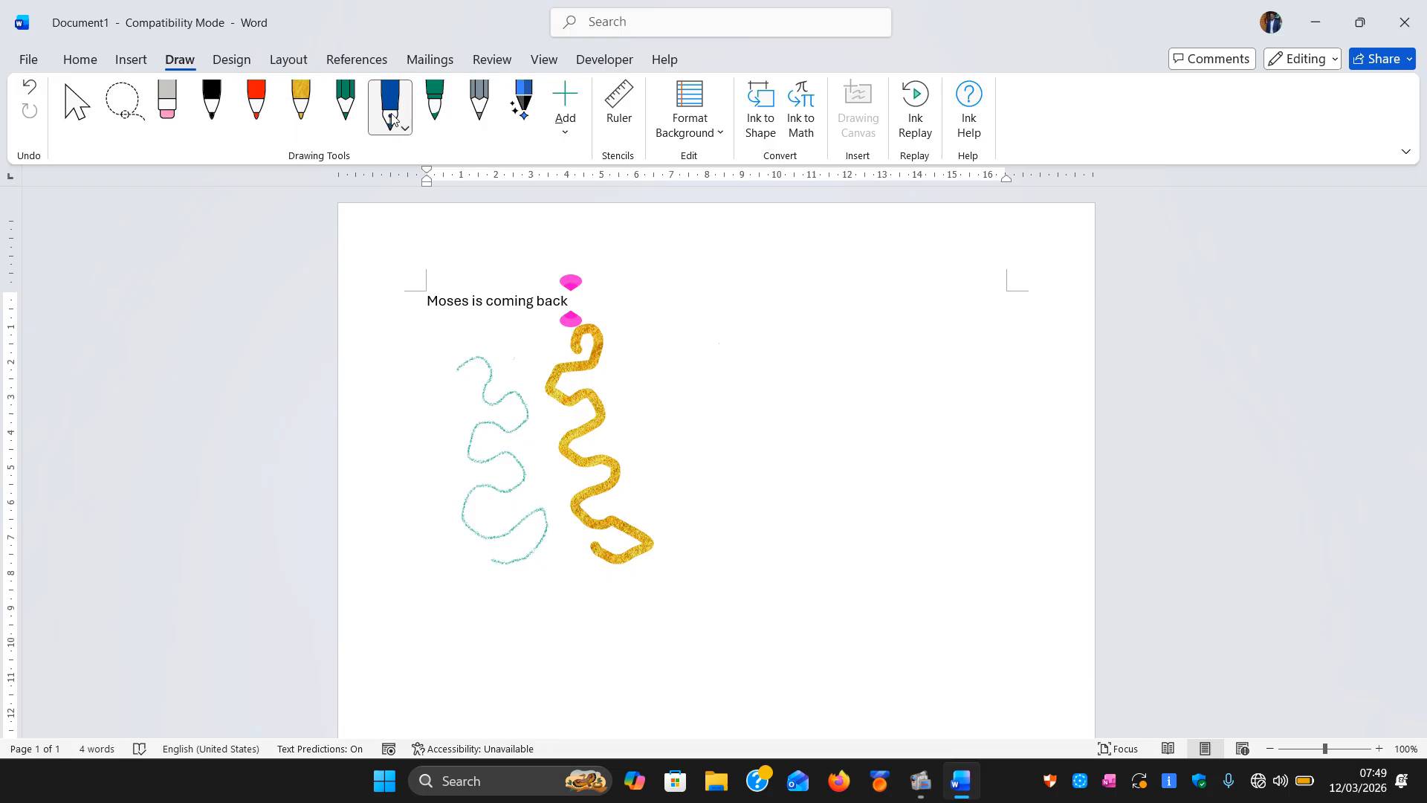
left_click(409, 132)
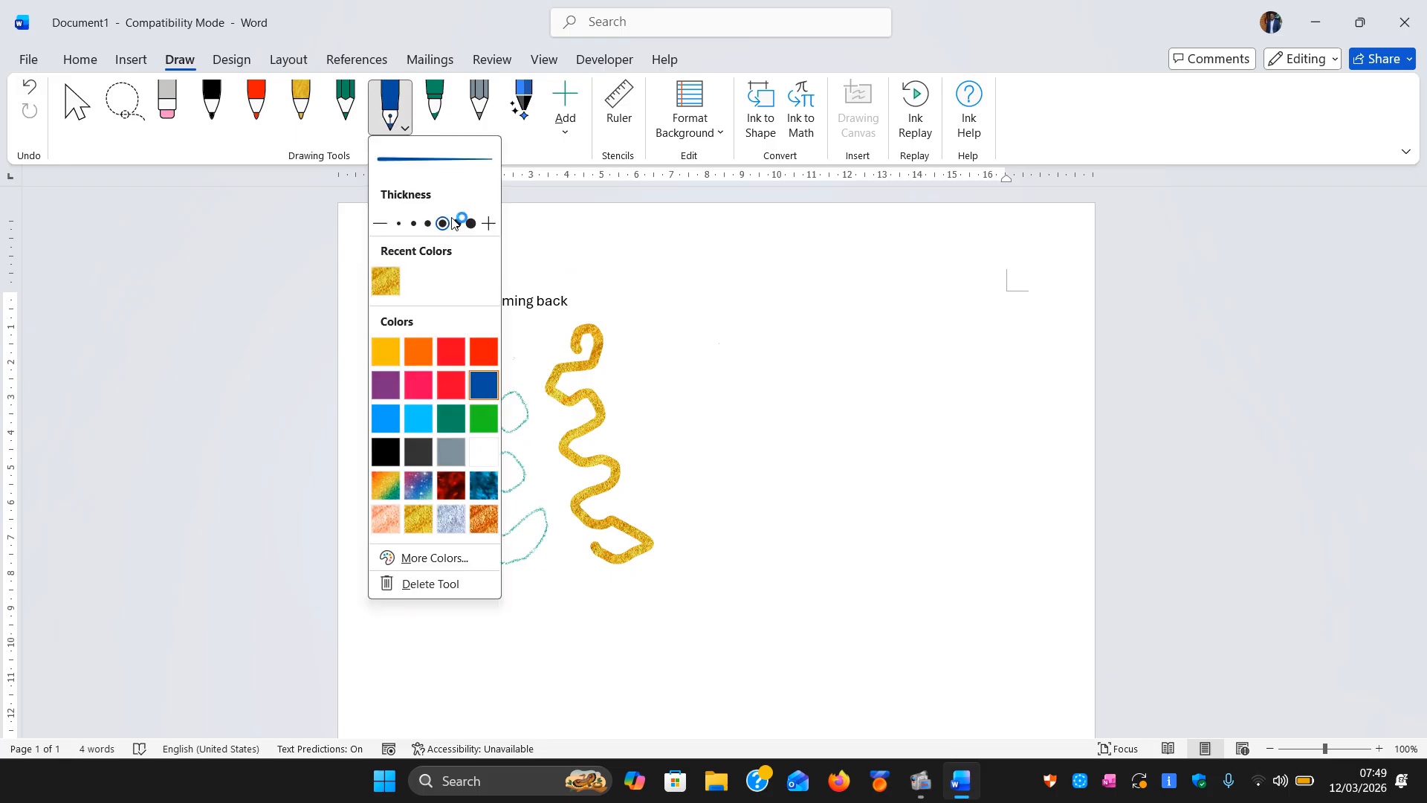
left_click(471, 483)
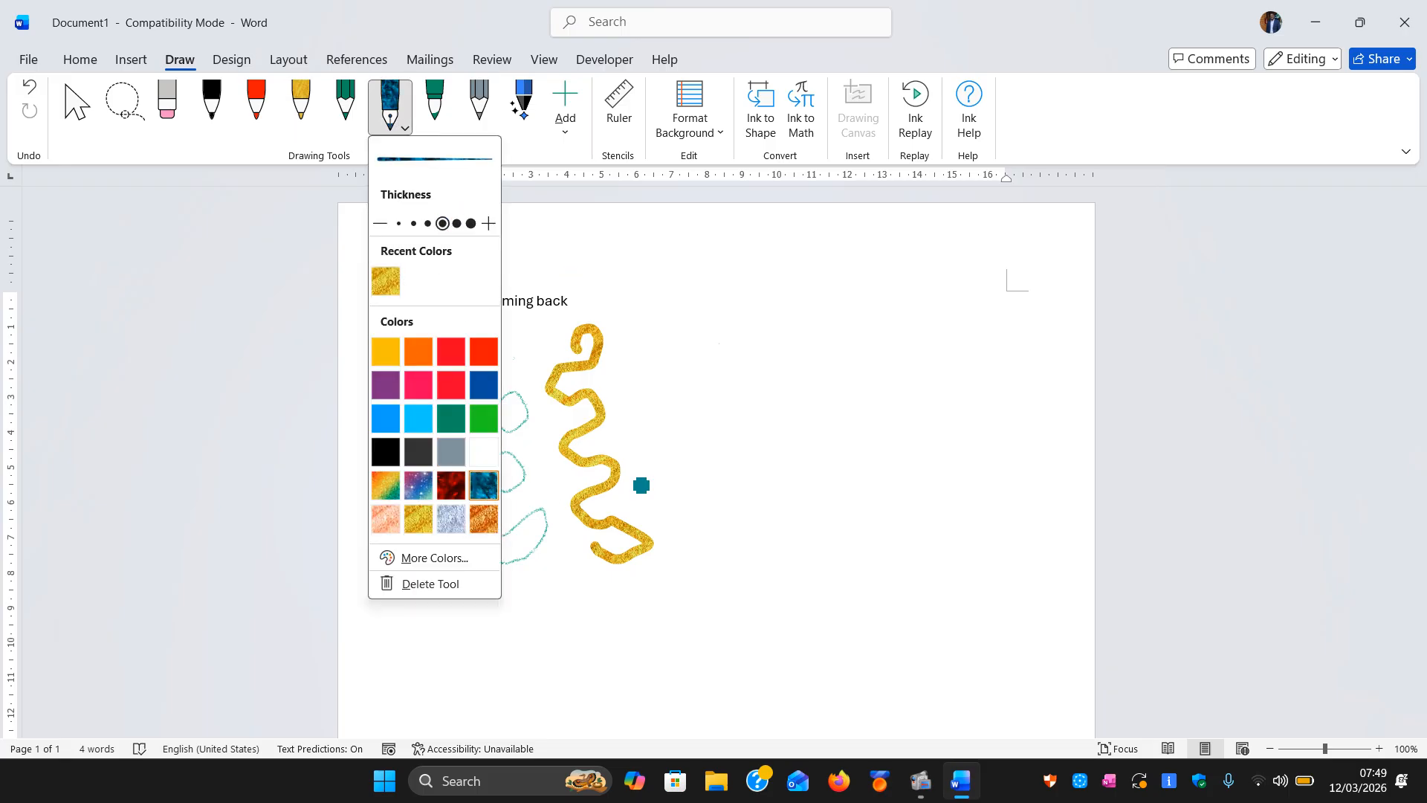
mouse_move(660, 329)
left_mouse_down()
mouse_move(698, 350)
mouse_move(669, 379)
mouse_move(701, 398)
mouse_move(676, 424)
mouse_move(723, 455)
mouse_move(686, 451)
left_mouse_up()
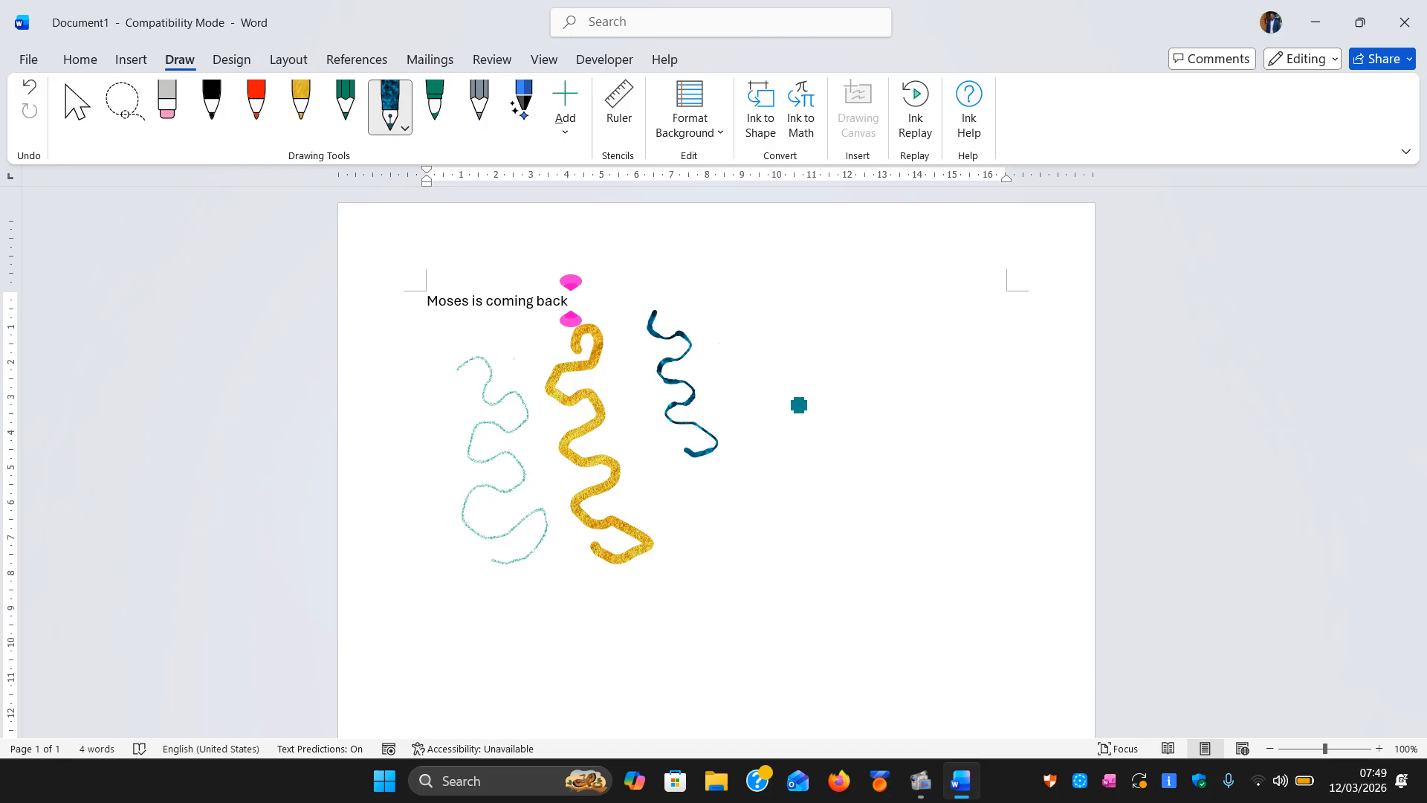
- Handwrite the letters M, W, C and S in the empty area beside the wavy lines with the fountain pen
mouse_move(791, 405)
left_mouse_down()
mouse_move(812, 389)
mouse_move(863, 405)
mouse_move(837, 440)
left_mouse_up()
mouse_move(882, 395)
left_mouse_down()
mouse_move(902, 440)
mouse_move(931, 419)
left_mouse_up()
left_click_drag(866, 498, 849, 532)
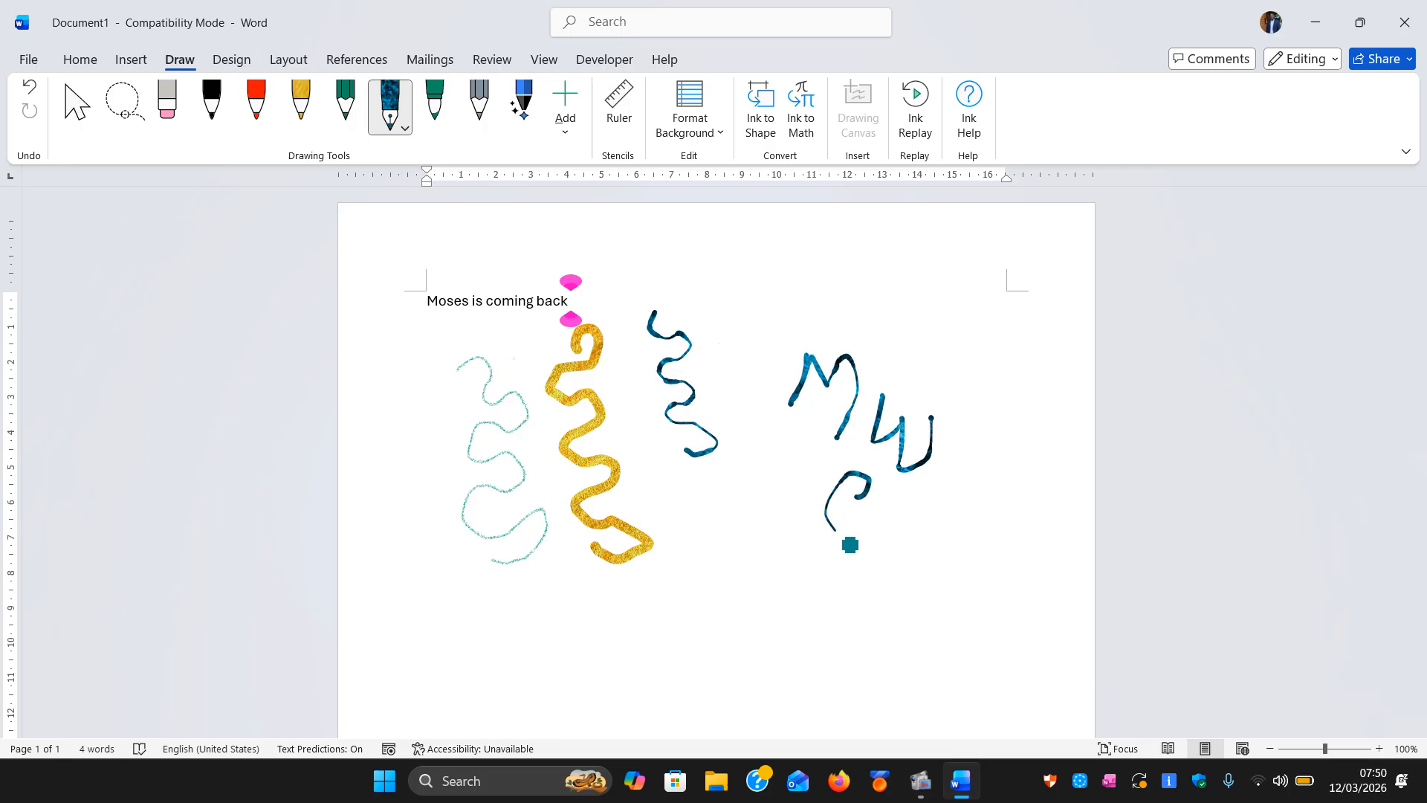
left_click_drag(765, 495, 742, 549)
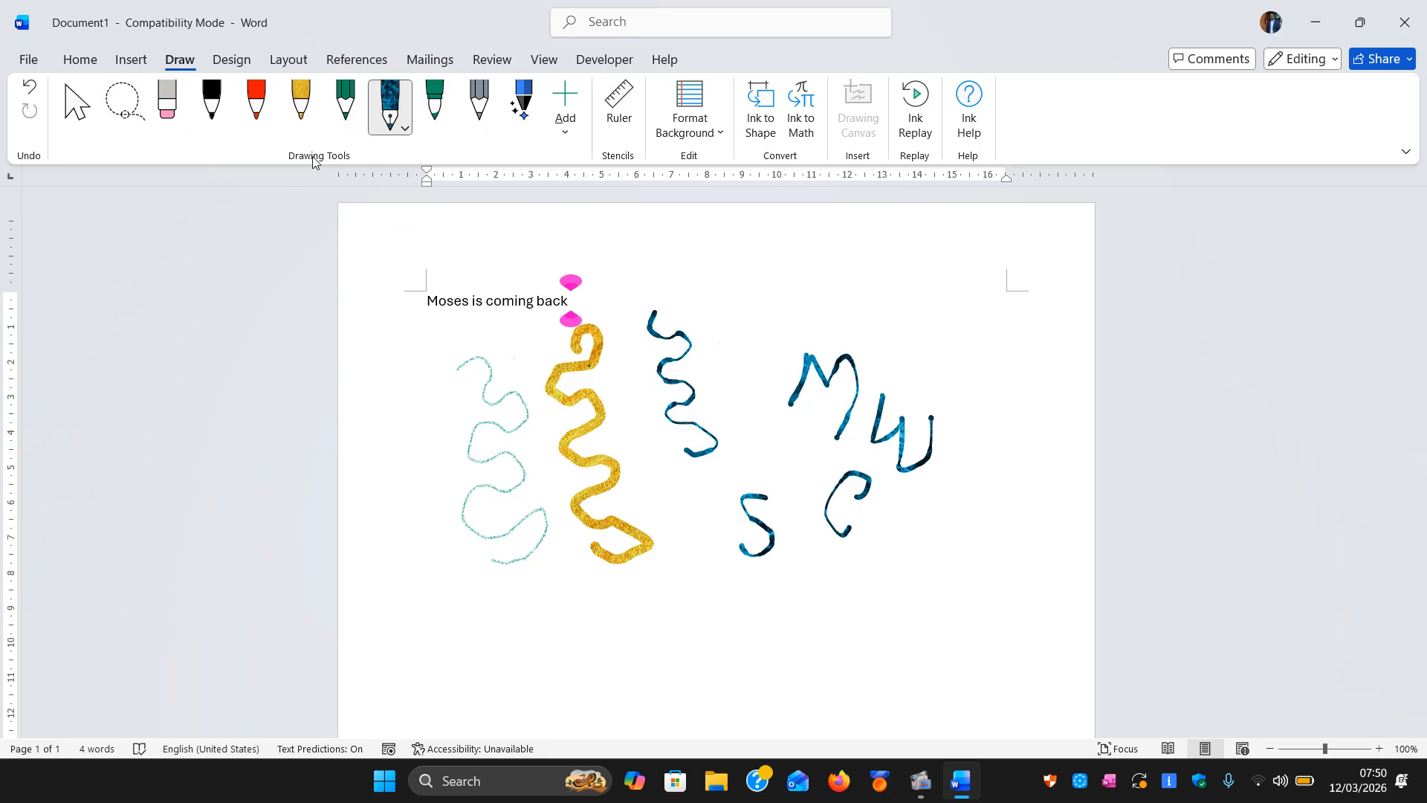
- Erase the wavy lines and handwritten letters with the stroke eraser and open the eraser's options
left_click(166, 105)
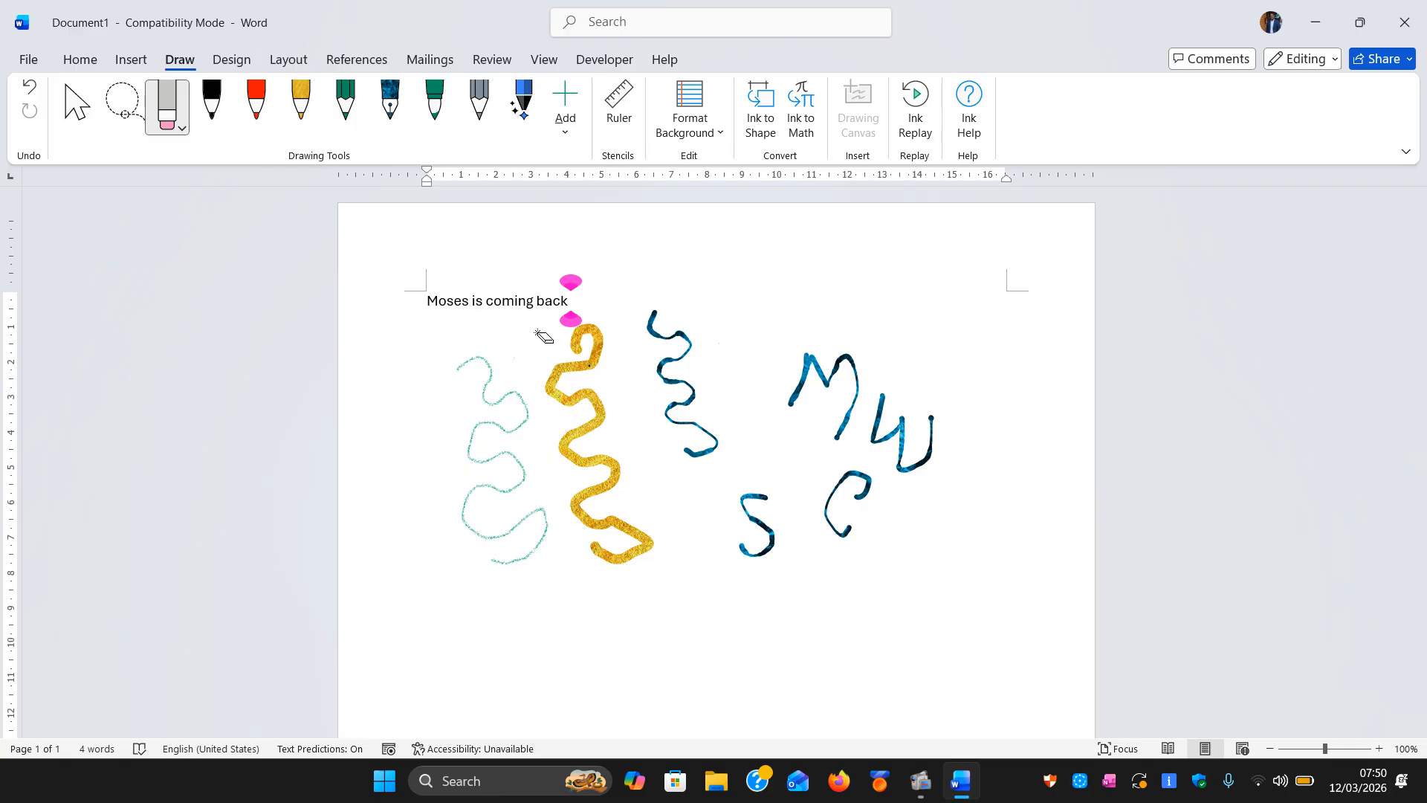
left_click_drag(543, 333, 556, 398)
left_click_drag(575, 342, 676, 385)
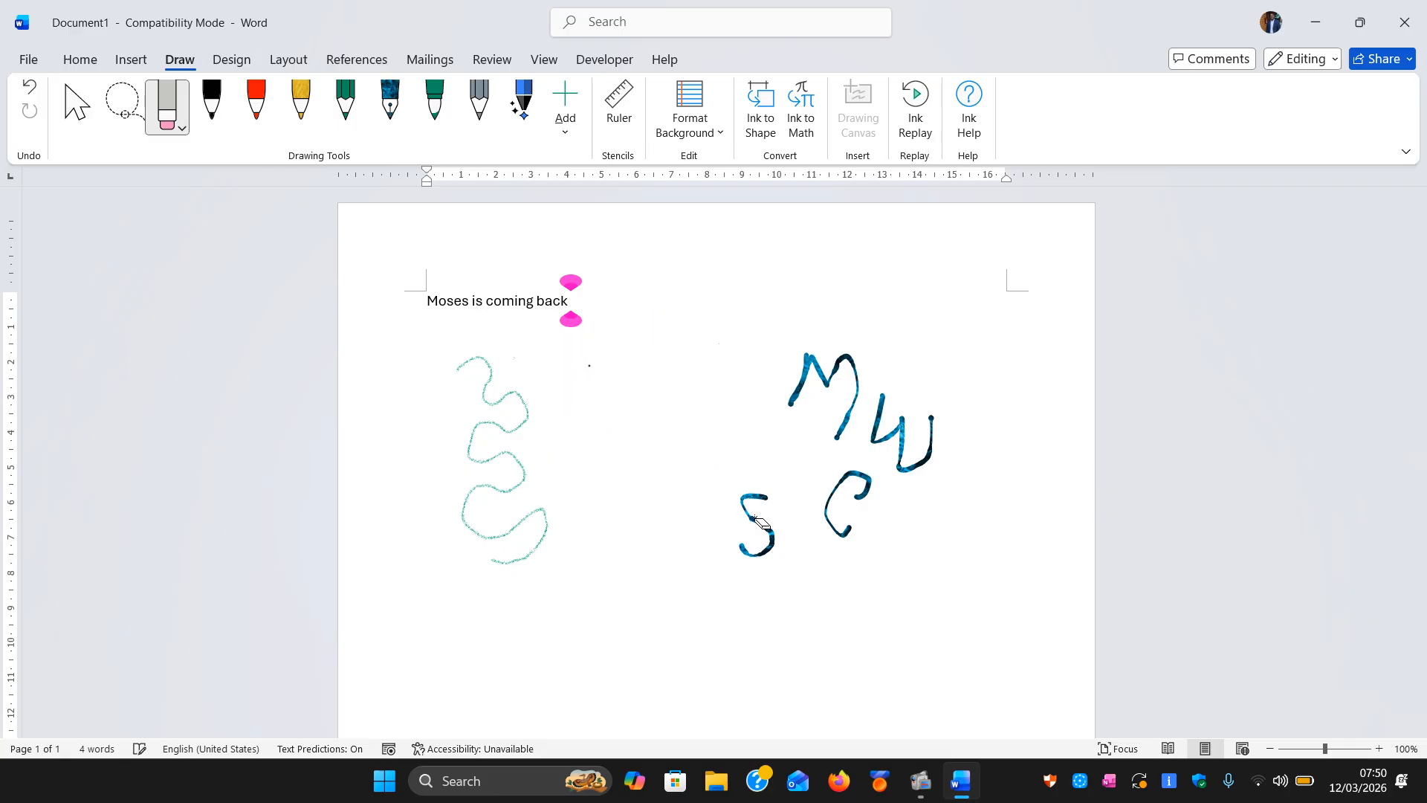
mouse_move(759, 521)
left_mouse_down()
mouse_move(838, 523)
mouse_move(765, 386)
left_mouse_up()
left_click_drag(552, 425, 474, 389)
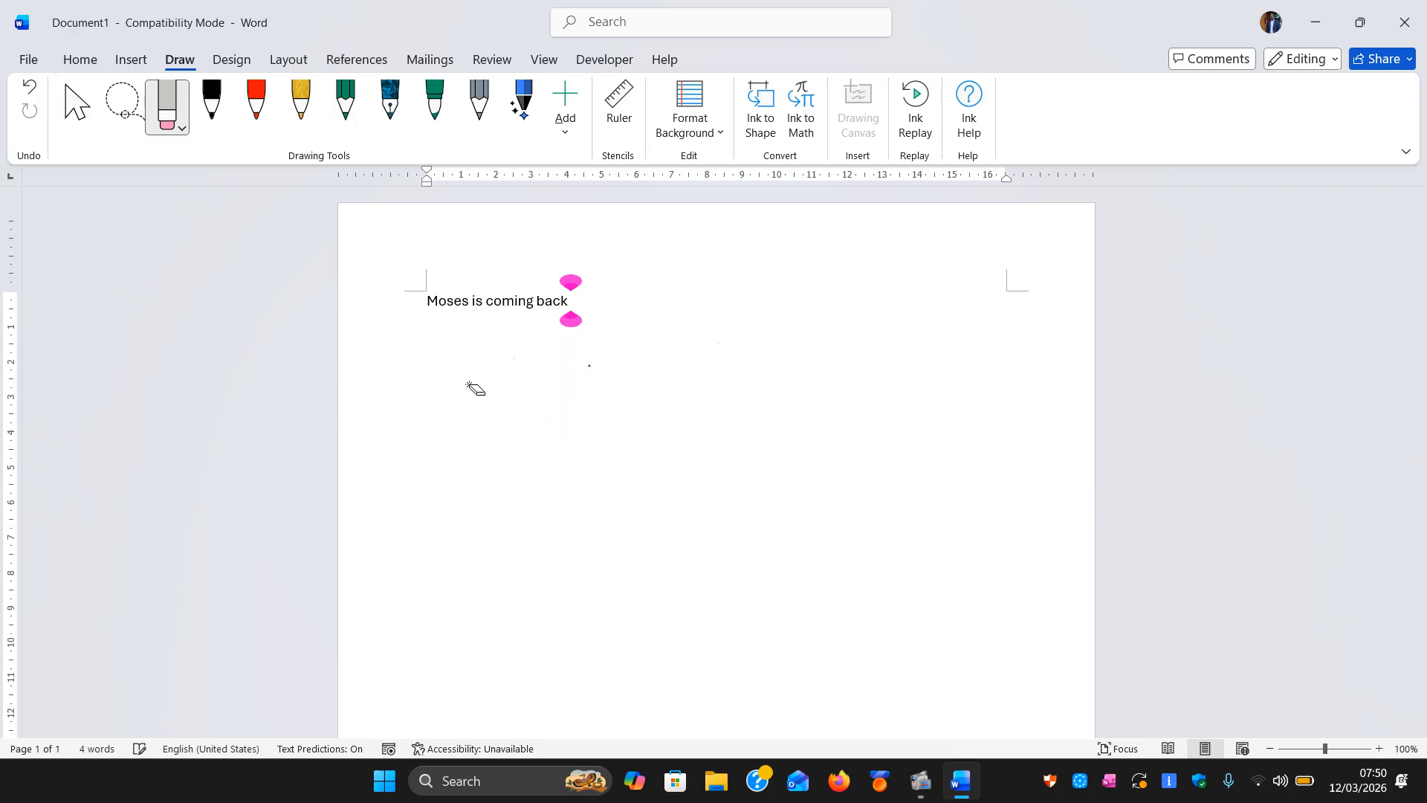
left_click(178, 110)
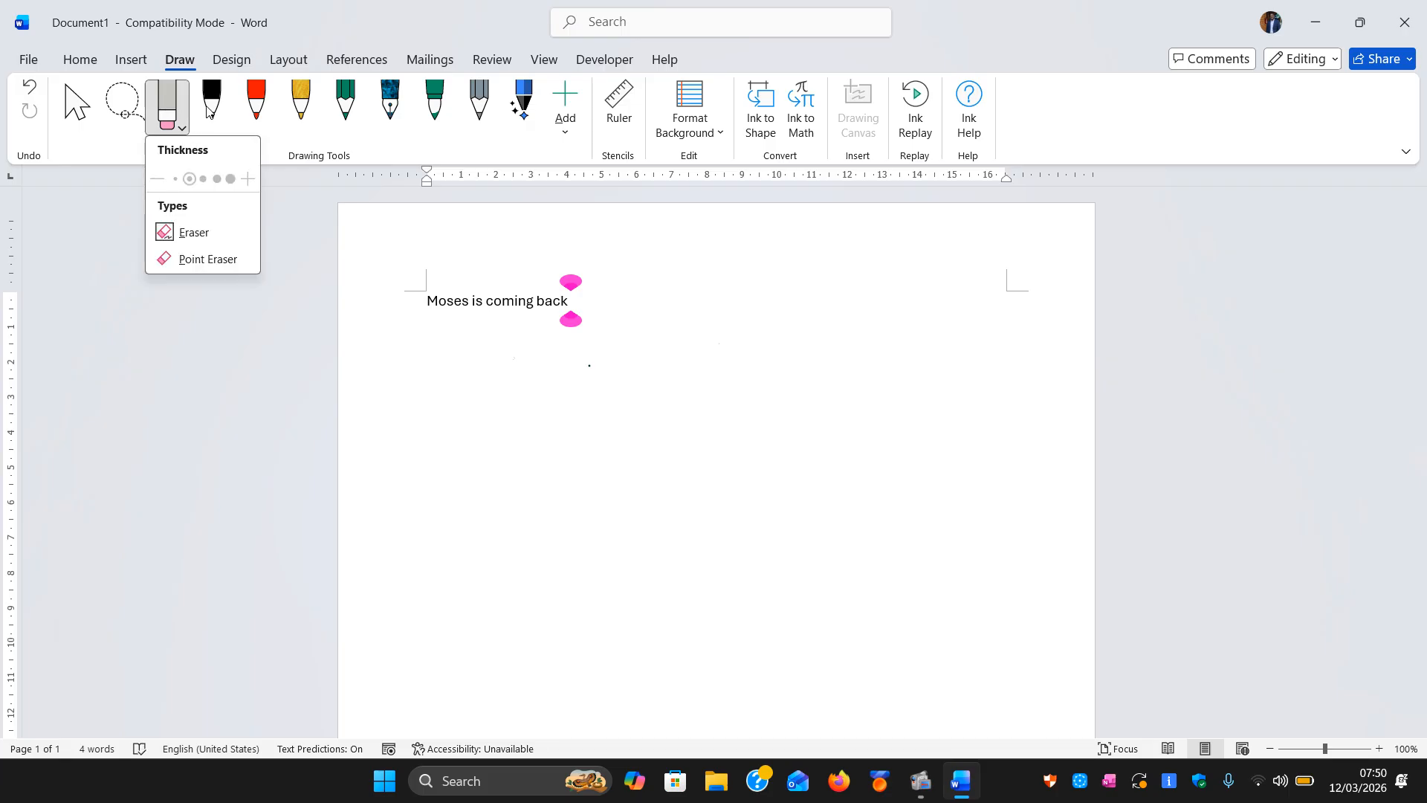
- Draw two wavy freehand lines side by side below the sentence with the black pen
left_click(209, 111)
mouse_move(465, 388)
left_mouse_down()
mouse_move(472, 415)
mouse_move(520, 434)
mouse_move(493, 475)
mouse_move(538, 491)
mouse_move(482, 569)
mouse_move(577, 558)
mouse_move(577, 623)
mouse_move(657, 605)
mouse_move(643, 585)
left_mouse_up()
mouse_move(641, 382)
left_mouse_down()
mouse_move(663, 485)
mouse_move(691, 505)
left_mouse_up()
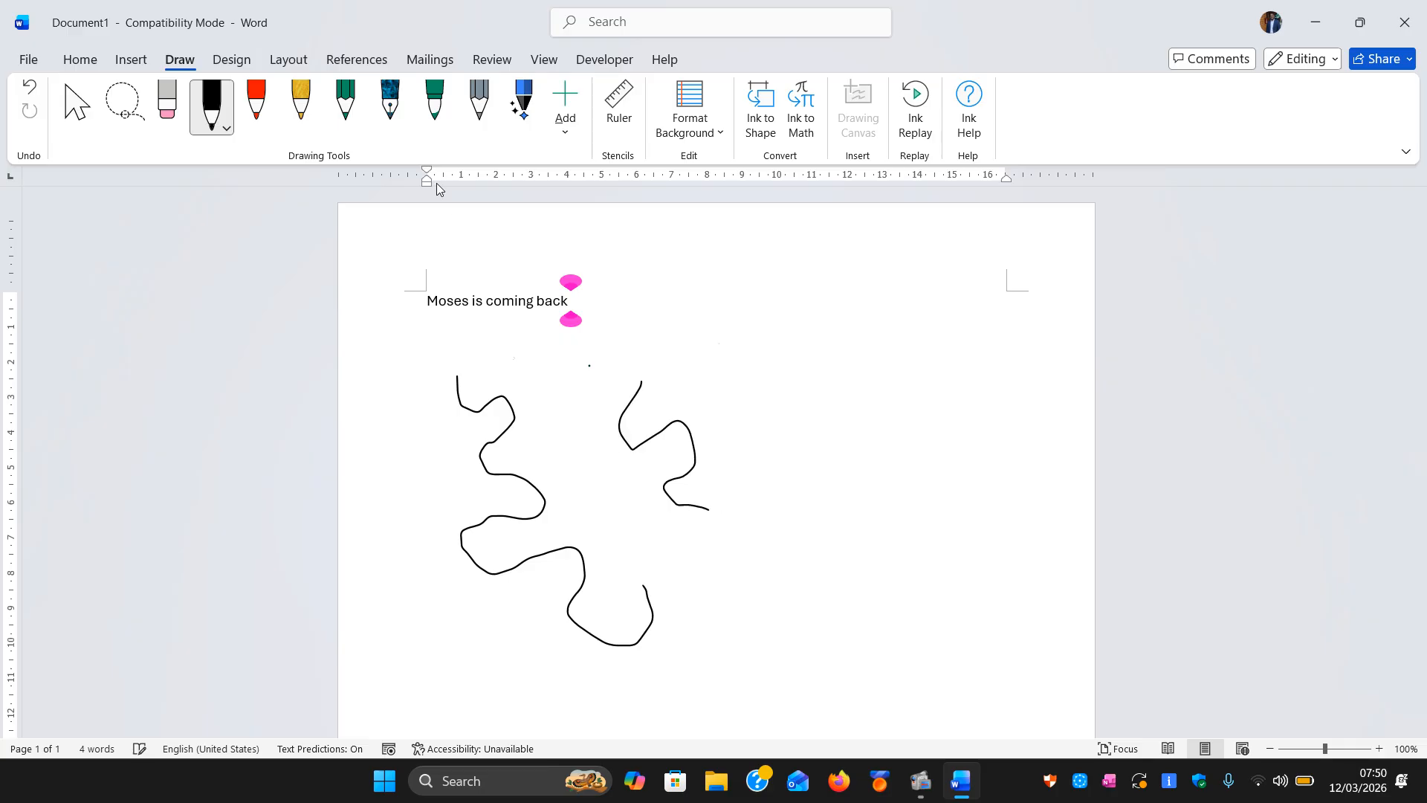
- Show the ruler stencil, slide it over the longer wavy line and hide it again
left_click(616, 96)
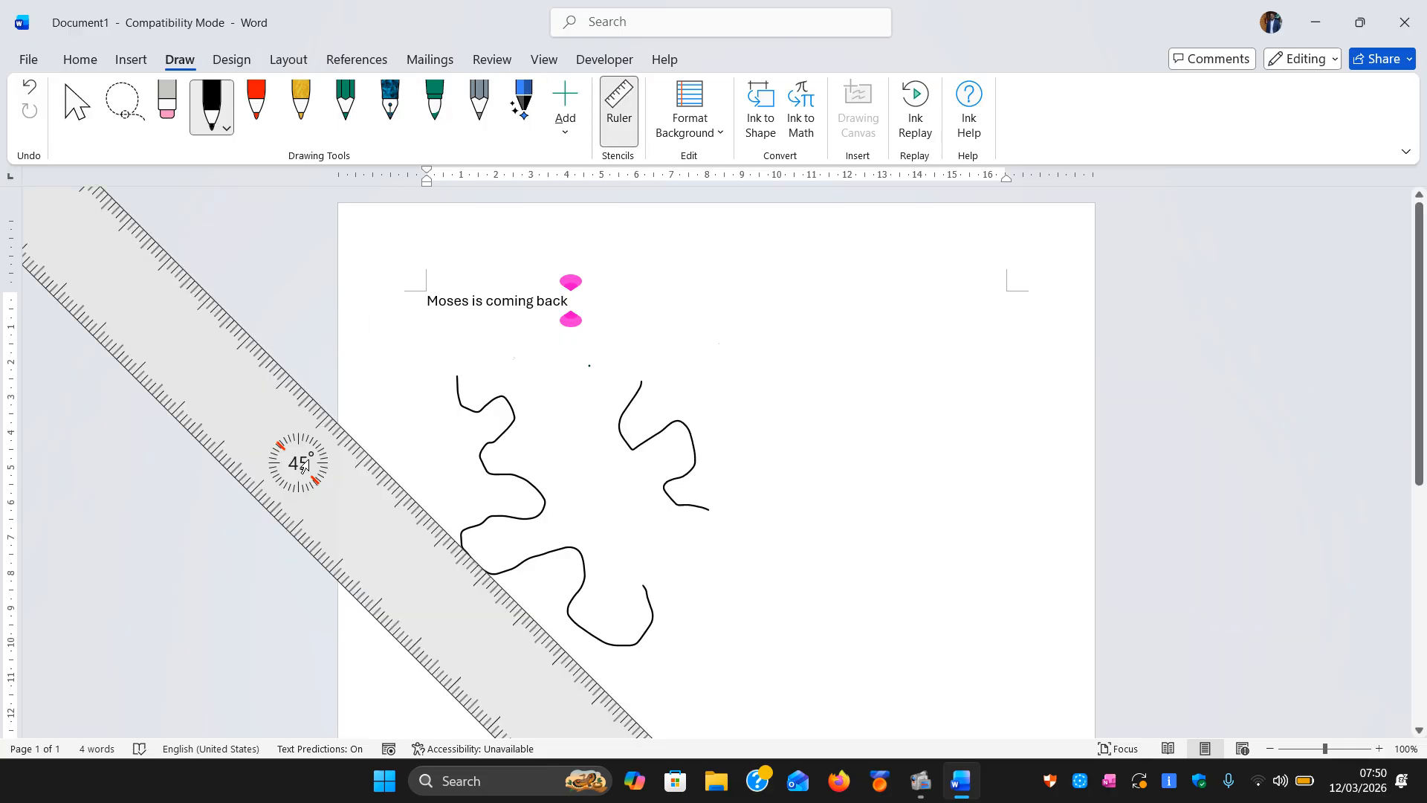
mouse_move(301, 475)
left_mouse_down()
mouse_move(481, 459)
mouse_move(558, 476)
mouse_move(464, 462)
left_mouse_up()
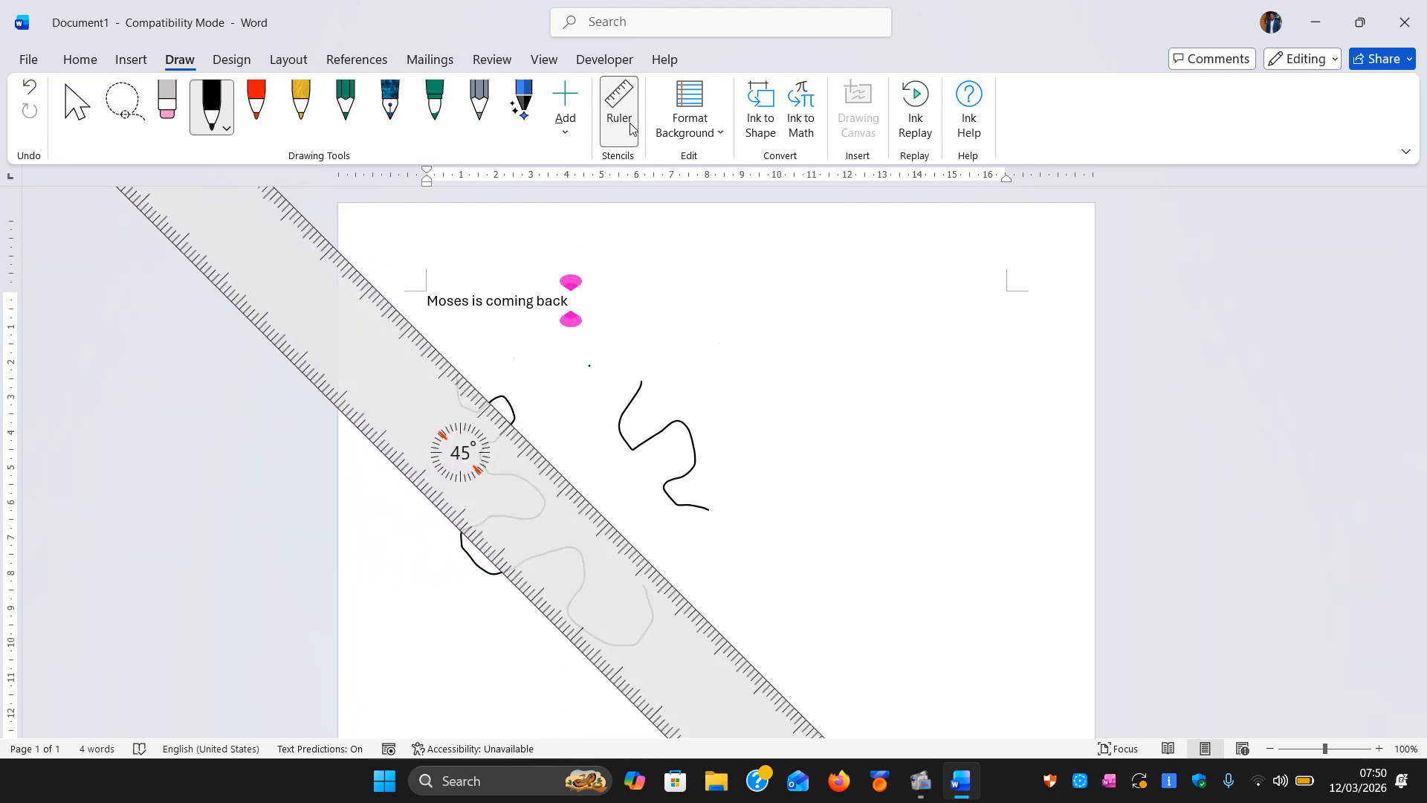
left_click(619, 100)
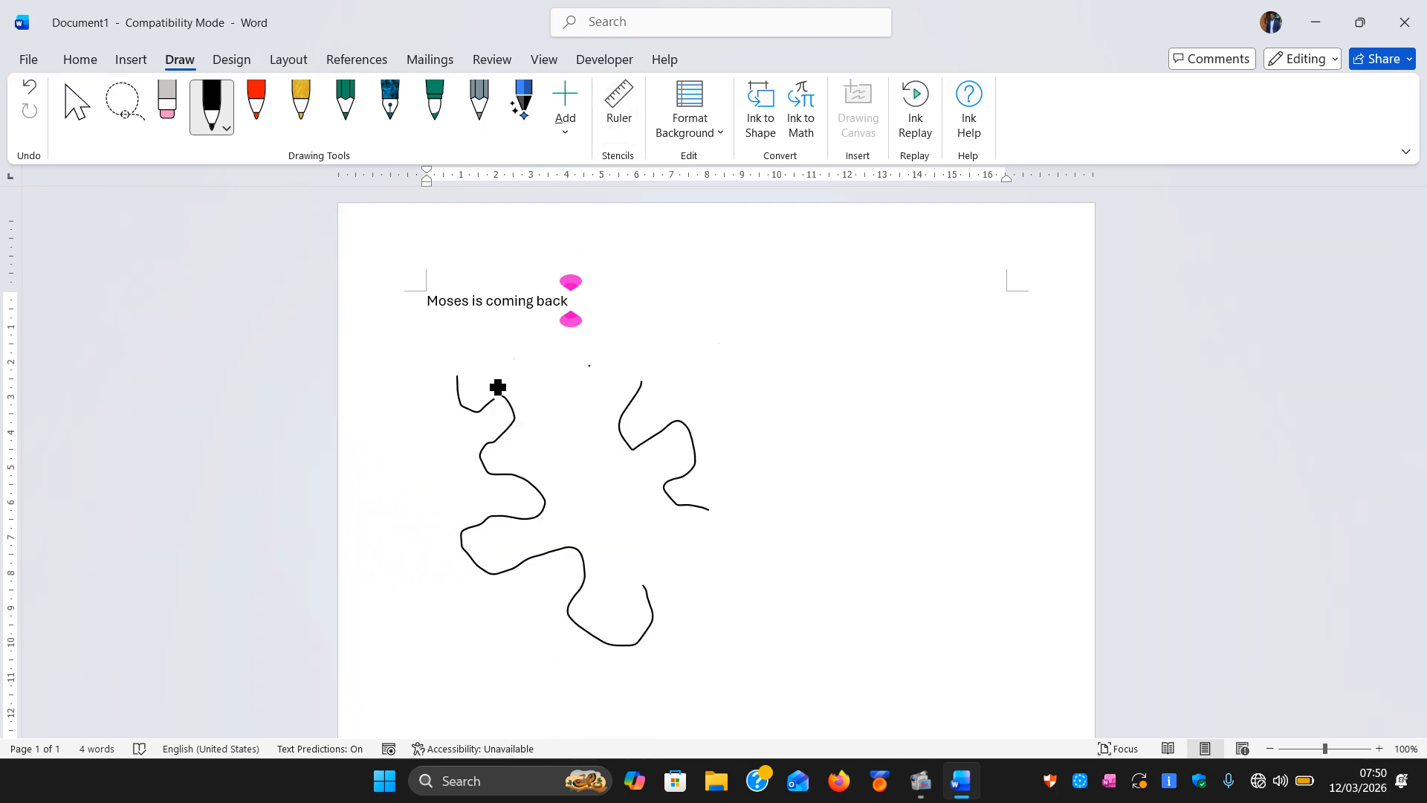
- Show the ruler stencil, place it beyond the wavy lines, and draw a long straight black line along its upper edge at 45°
left_click(619, 104)
mouse_move(481, 471)
left_mouse_down()
mouse_move(649, 440)
mouse_move(704, 465)
mouse_move(736, 517)
mouse_move(649, 472)
mouse_move(560, 484)
mouse_move(587, 494)
mouse_move(550, 476)
mouse_move(563, 458)
mouse_move(535, 436)
mouse_move(549, 451)
mouse_move(866, 508)
left_mouse_up()
left_click(212, 104)
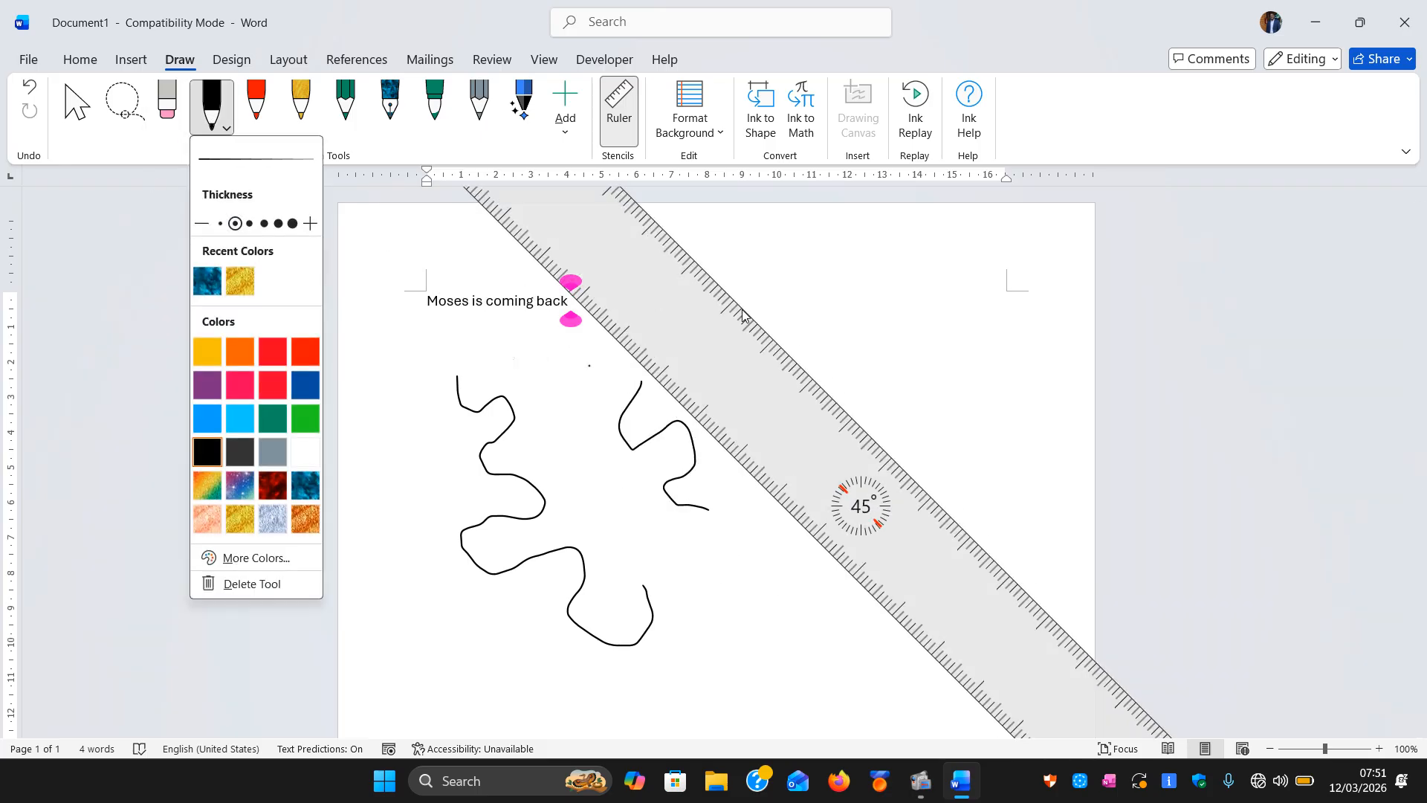
left_click(683, 249)
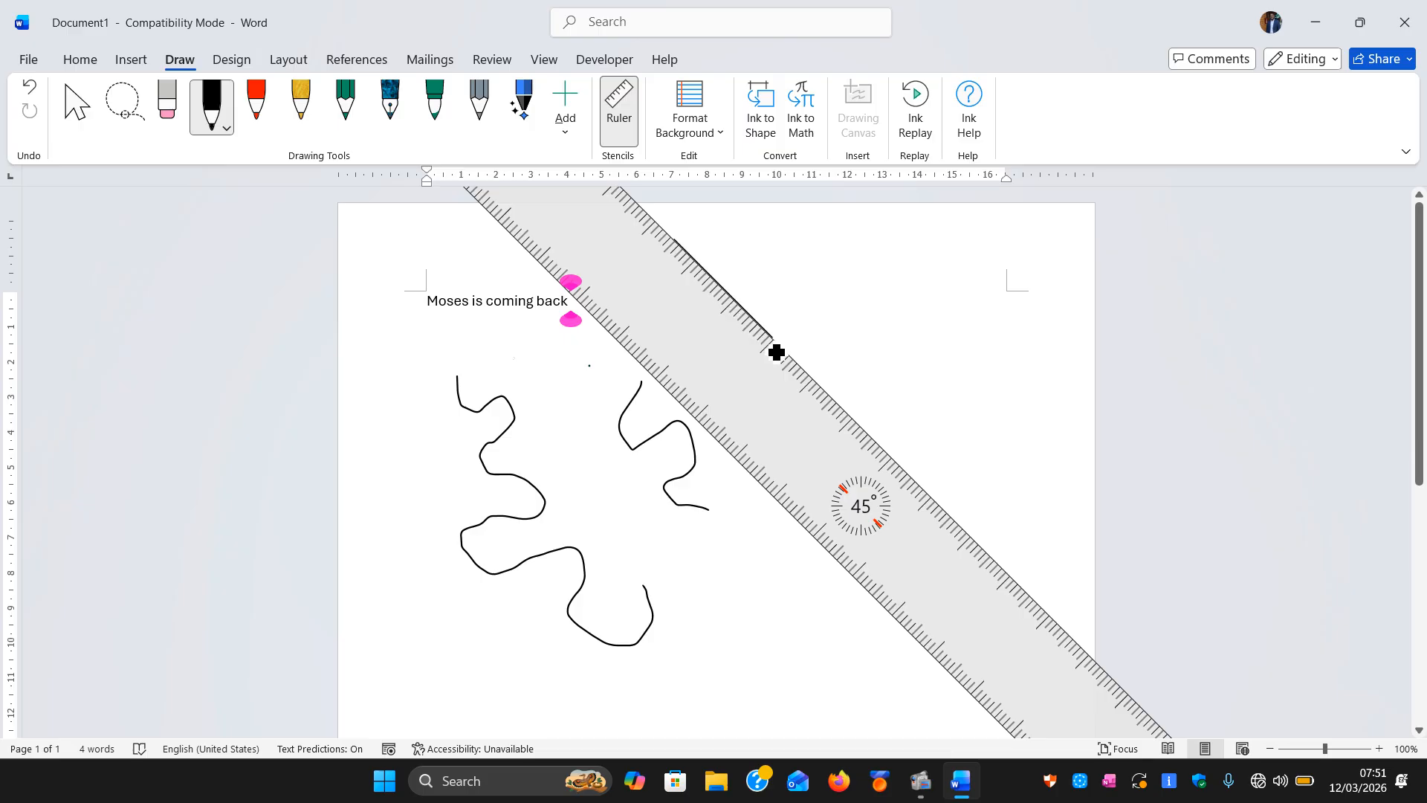
left_click_drag(777, 351, 997, 565)
left_click_drag(1054, 605, 1077, 624)
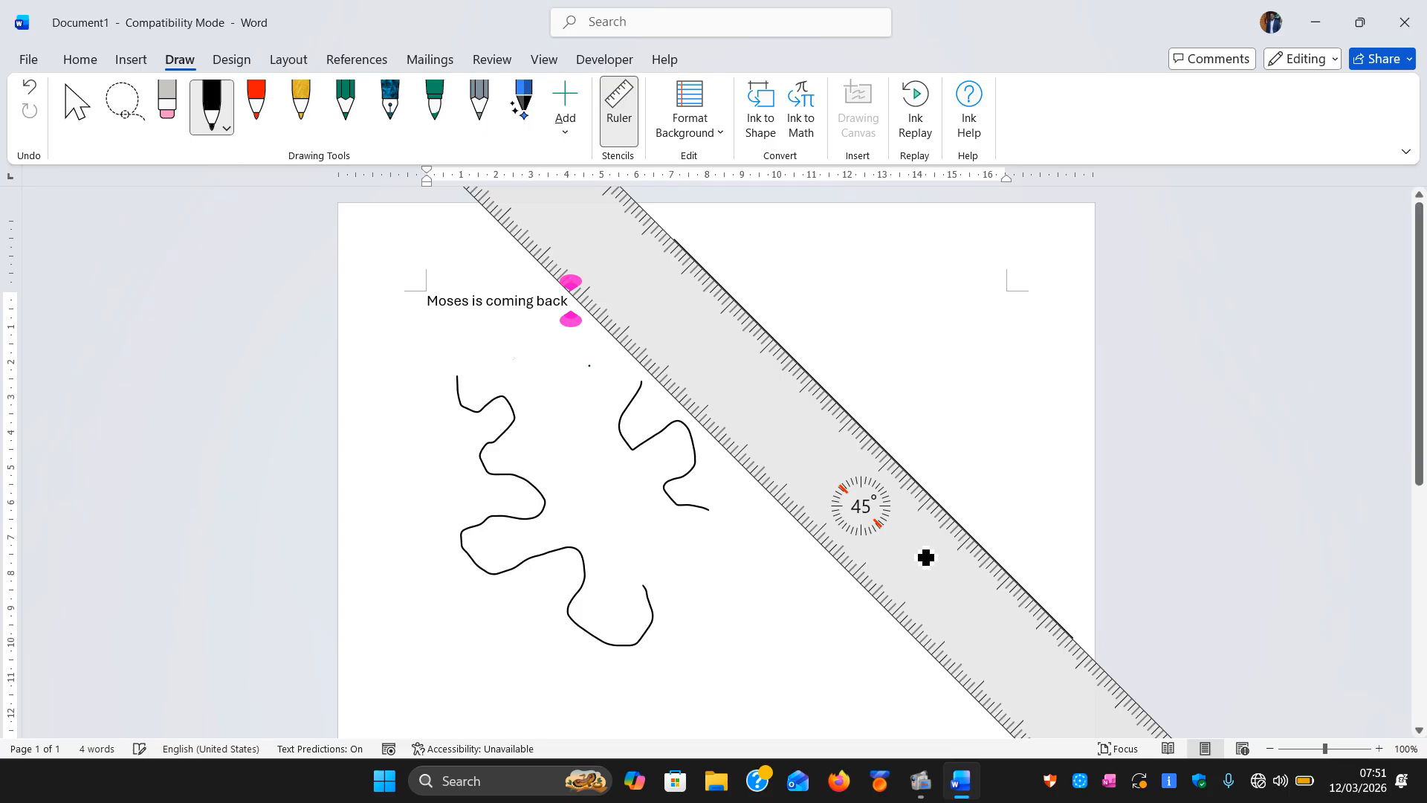
- Shift the ruler toward the wavy lines, draw a second parallel black line along its edge, and move the ruler clear of it
mouse_move(857, 452)
left_mouse_down()
mouse_move(729, 491)
mouse_move(761, 456)
left_mouse_up()
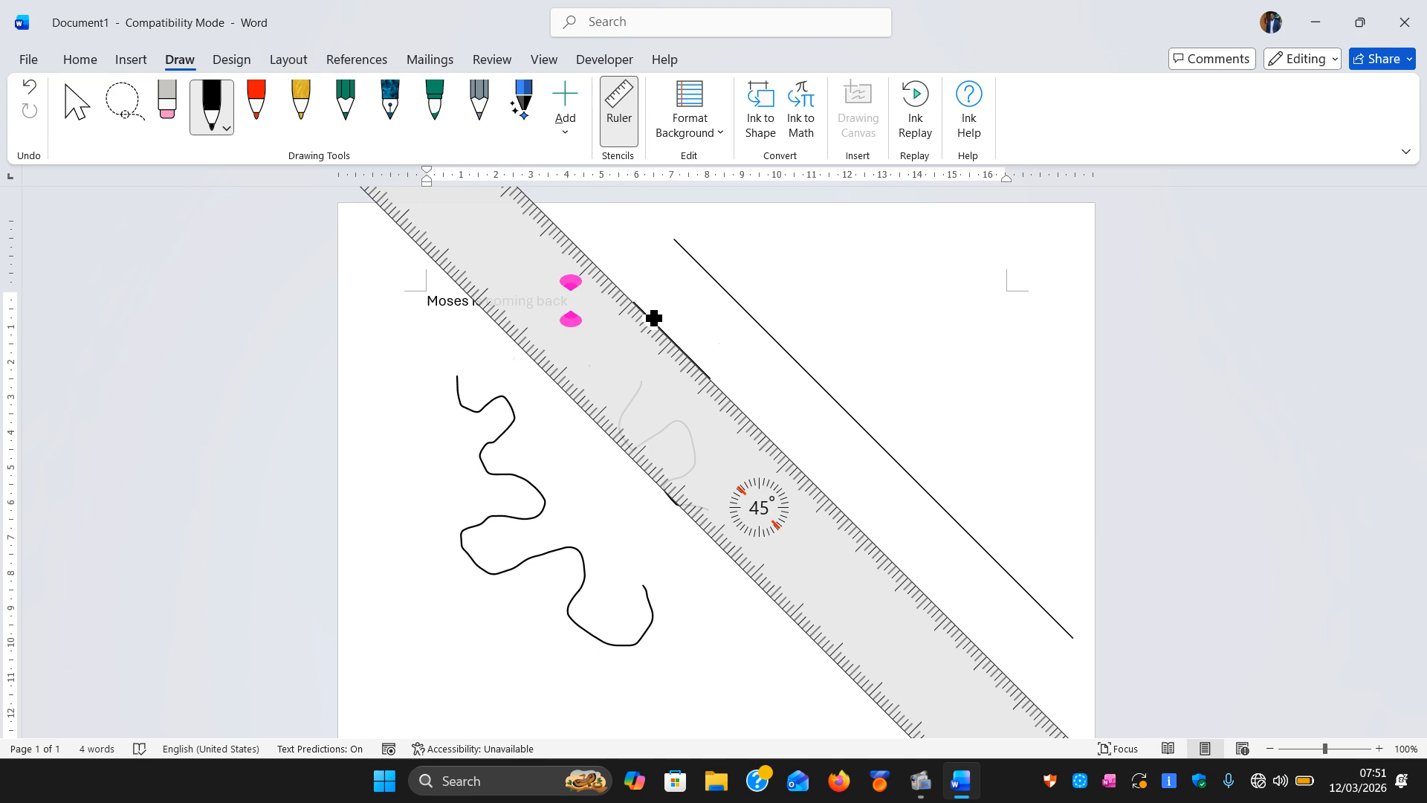
left_click_drag(664, 345, 734, 406)
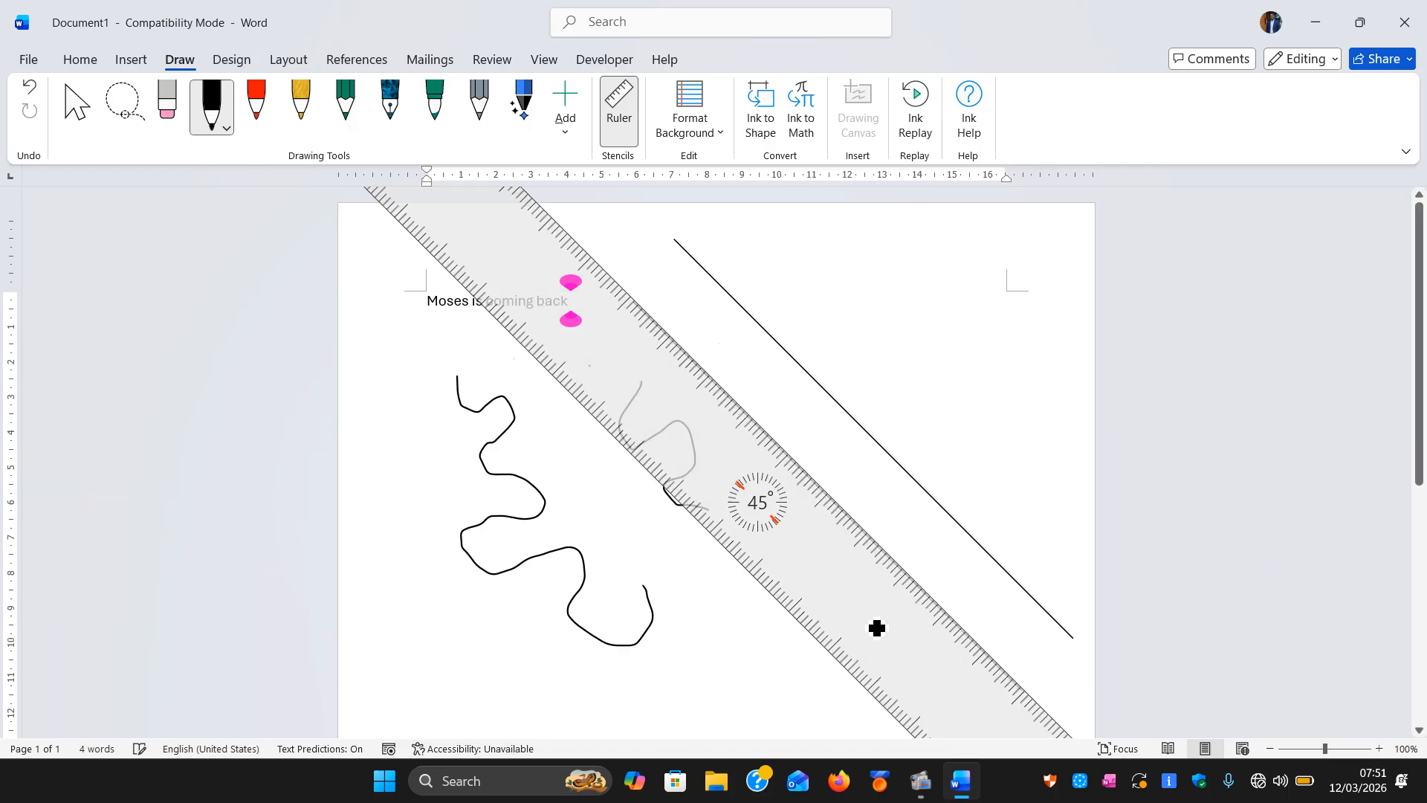
left_click_drag(876, 627, 787, 666)
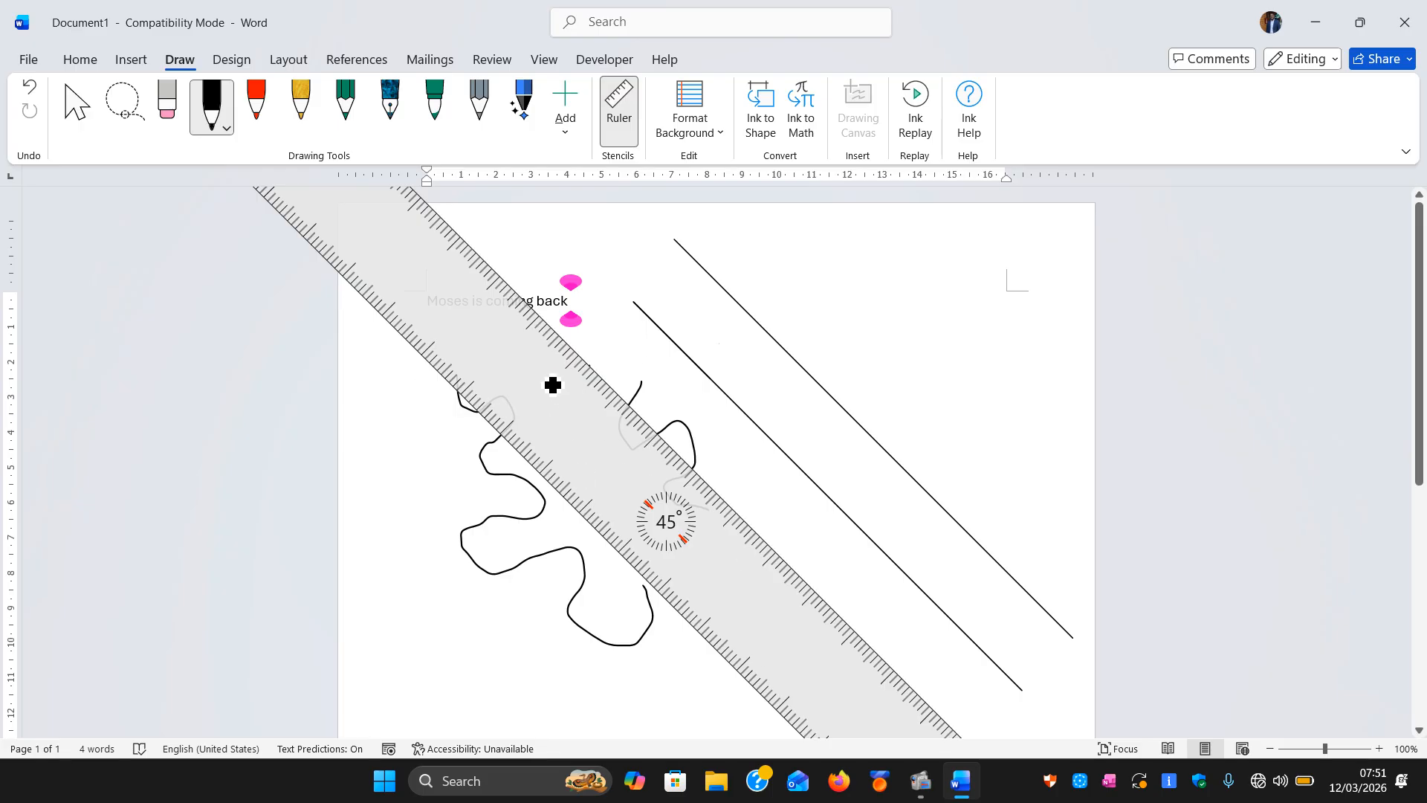
mouse_move(550, 382)
left_mouse_down()
mouse_move(513, 386)
mouse_move(513, 318)
mouse_move(439, 293)
mouse_move(497, 347)
mouse_move(478, 306)
mouse_move(412, 386)
mouse_move(654, 449)
mouse_move(475, 417)
mouse_move(637, 414)
mouse_move(520, 533)
mouse_move(468, 350)
mouse_move(520, 417)
mouse_move(532, 372)
mouse_move(547, 378)
left_mouse_up()
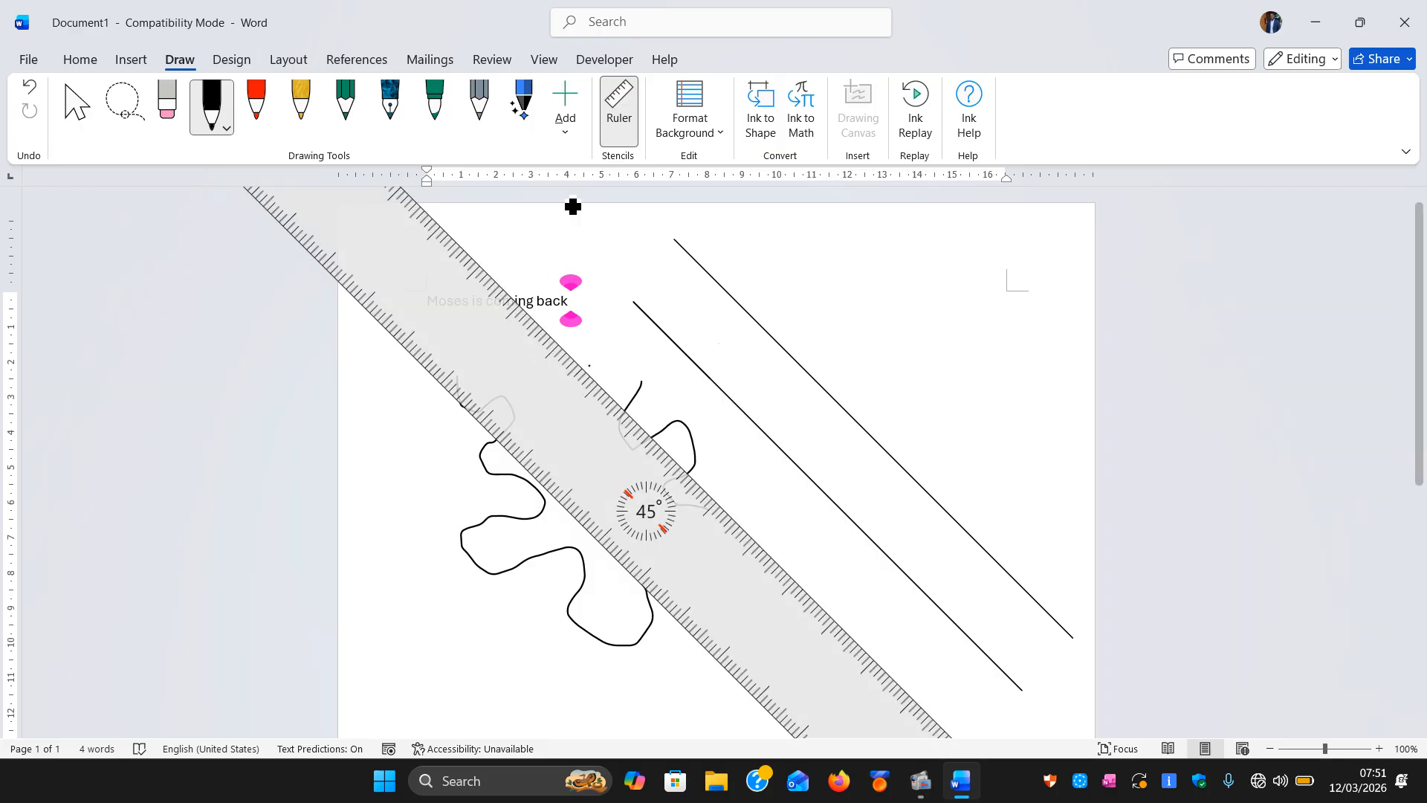
- Hide the ruler and draw a freehand looping black curve across the straight lines
left_click(620, 104)
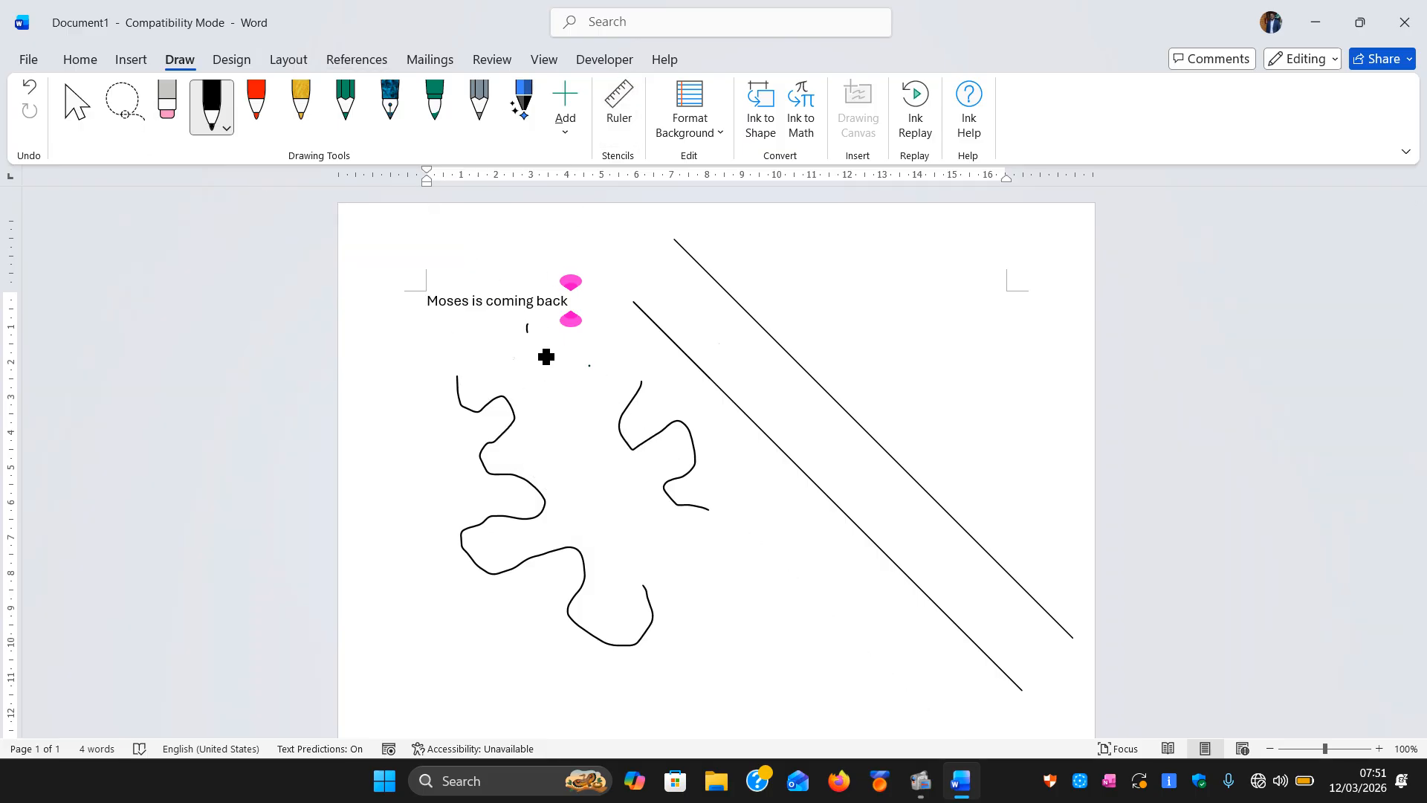
mouse_move(546, 357)
left_mouse_down()
mouse_move(730, 370)
mouse_move(803, 330)
mouse_move(705, 509)
mouse_move(858, 450)
mouse_move(771, 341)
mouse_move(695, 398)
left_mouse_up()
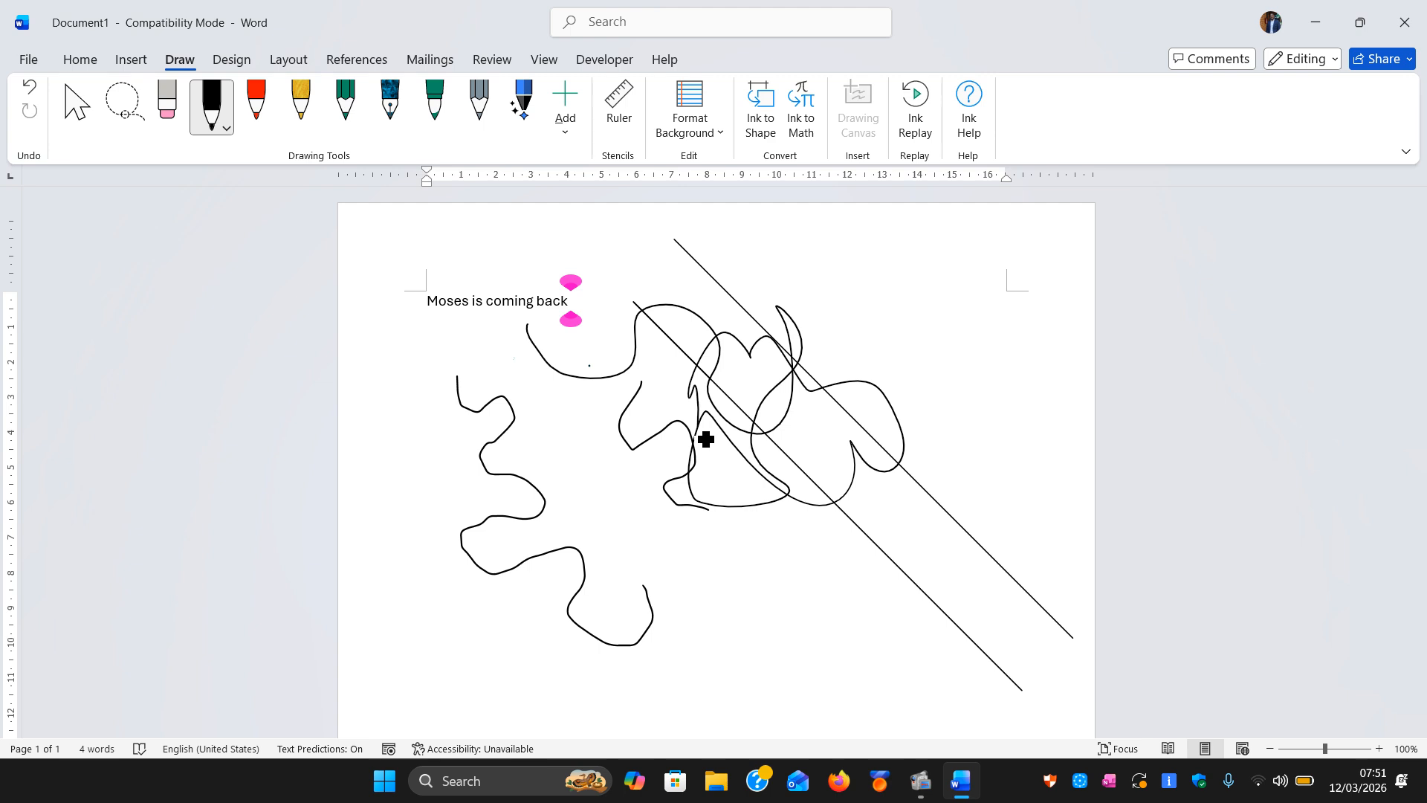
- Erase the straight lines, wavy lines and looping curve with the stroke eraser and open the eraser's options
left_click(166, 108)
mouse_move(645, 458)
left_mouse_down()
mouse_move(706, 455)
mouse_move(785, 351)
mouse_move(362, 480)
left_mouse_up()
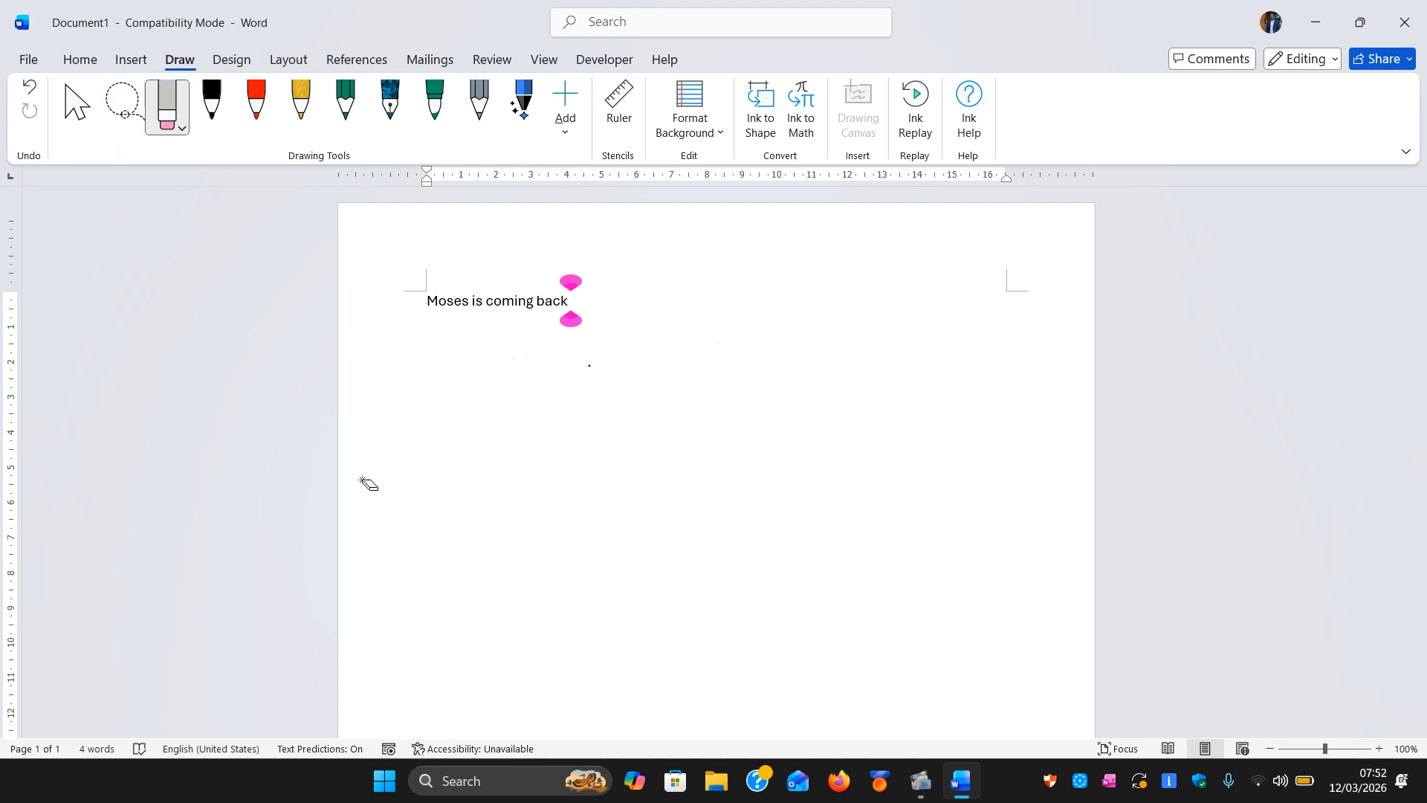
left_click(167, 112)
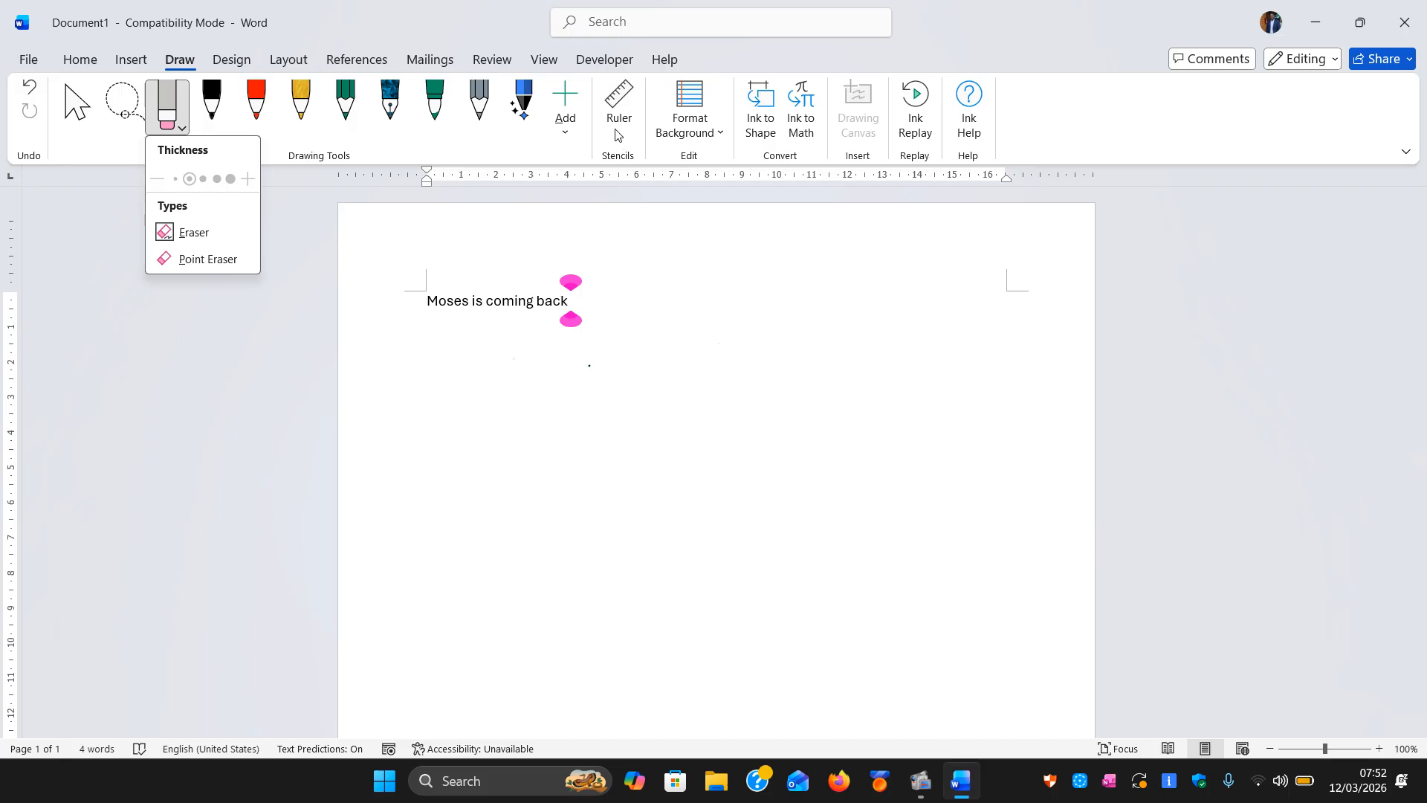
- Show the ruler stencil and change the green pencil's colour to light blue
left_click(617, 102)
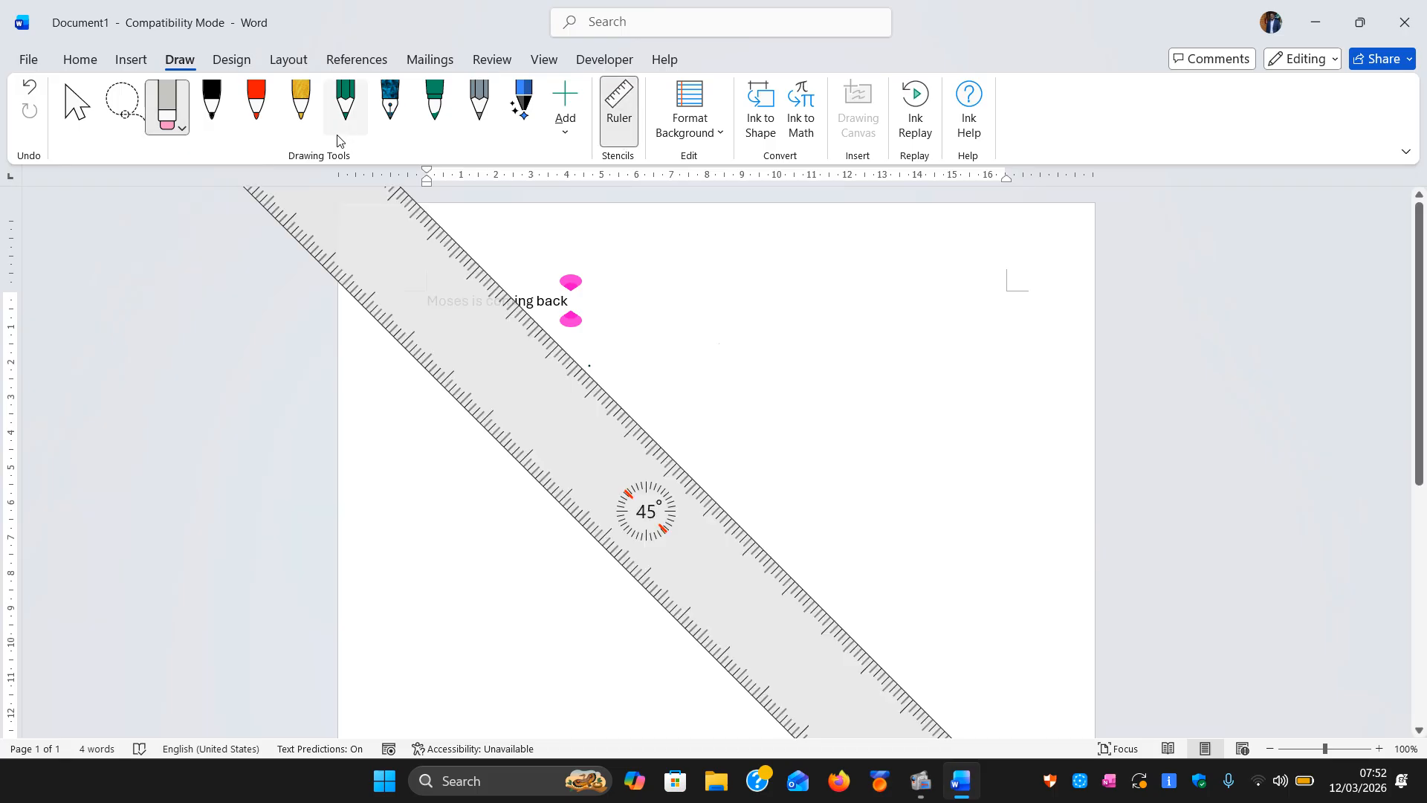
left_click(356, 113)
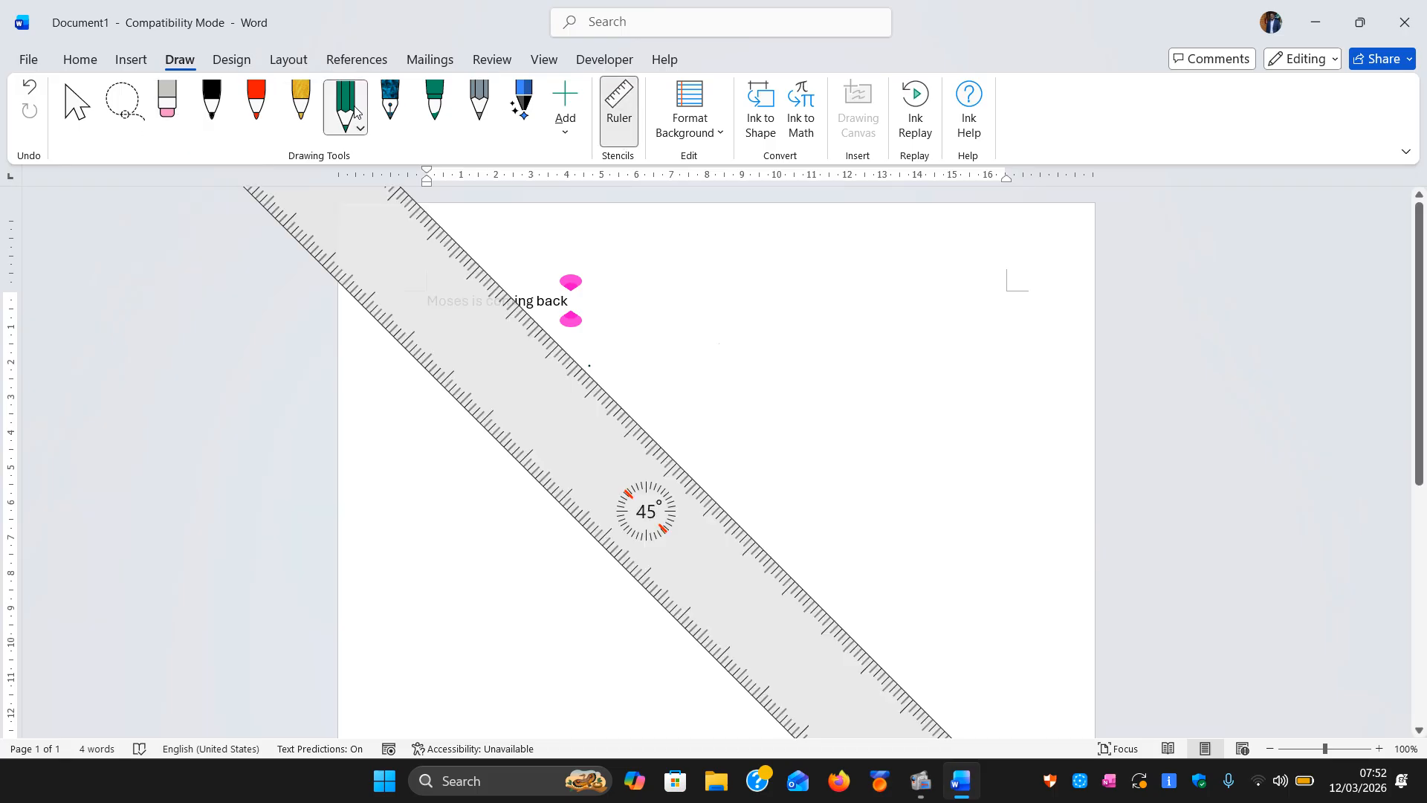
left_click(361, 124)
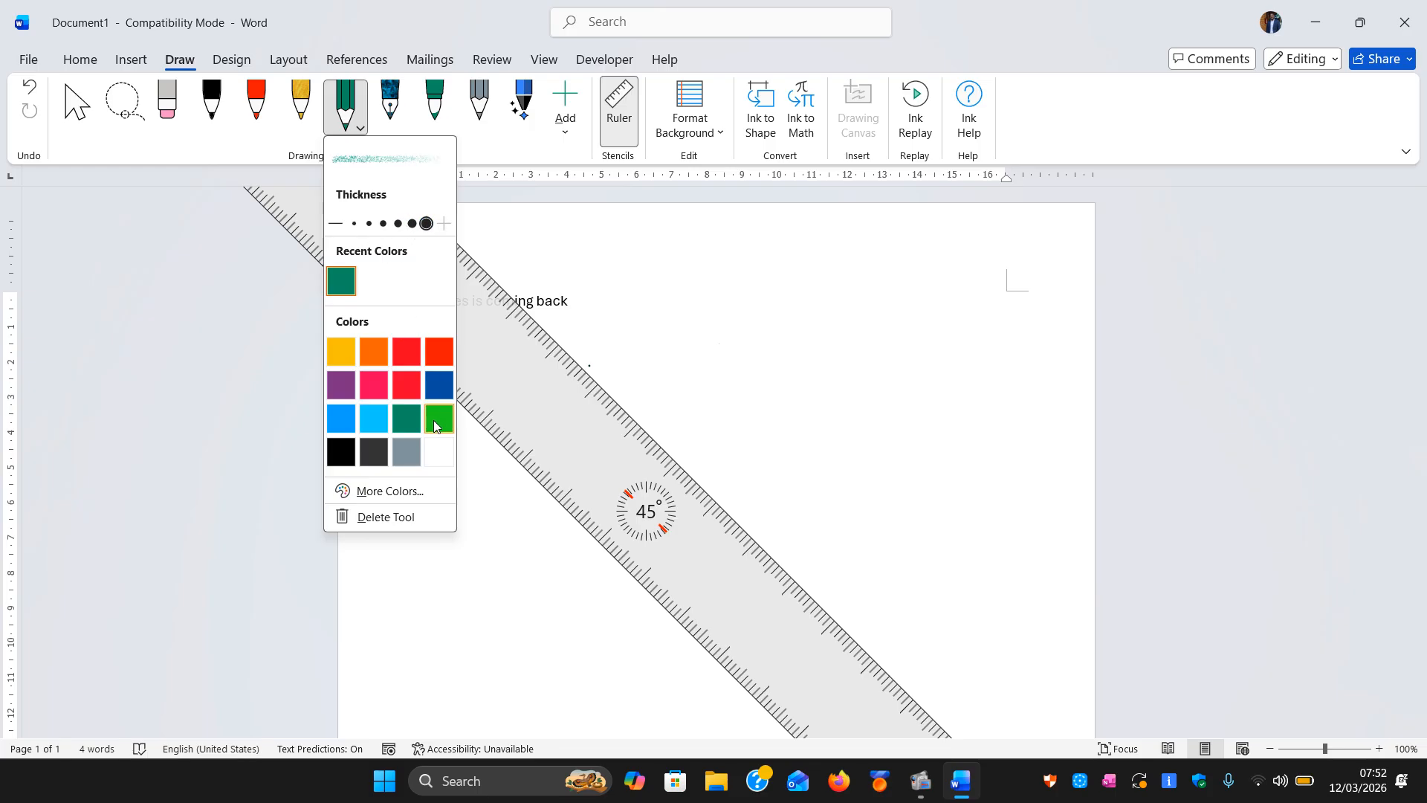
left_click(344, 418)
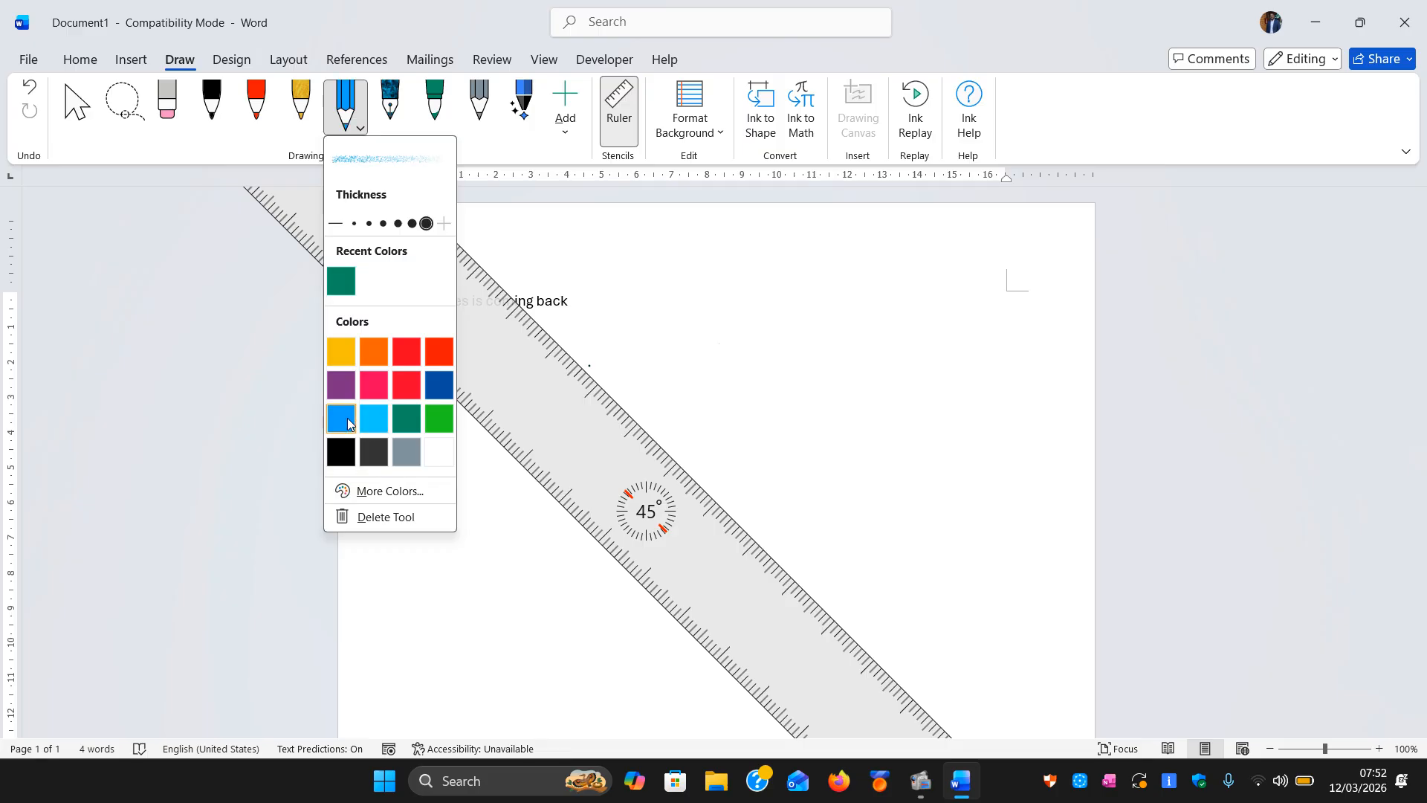
- Draw a light blue line along the ruler's upper edge at 45°, then move the ruler aside and sketch a freehand wavy line
left_click(530, 321)
mouse_move(530, 321)
left_mouse_down()
mouse_move(564, 379)
mouse_move(651, 428)
left_mouse_up()
left_click_drag(643, 481, 903, 728)
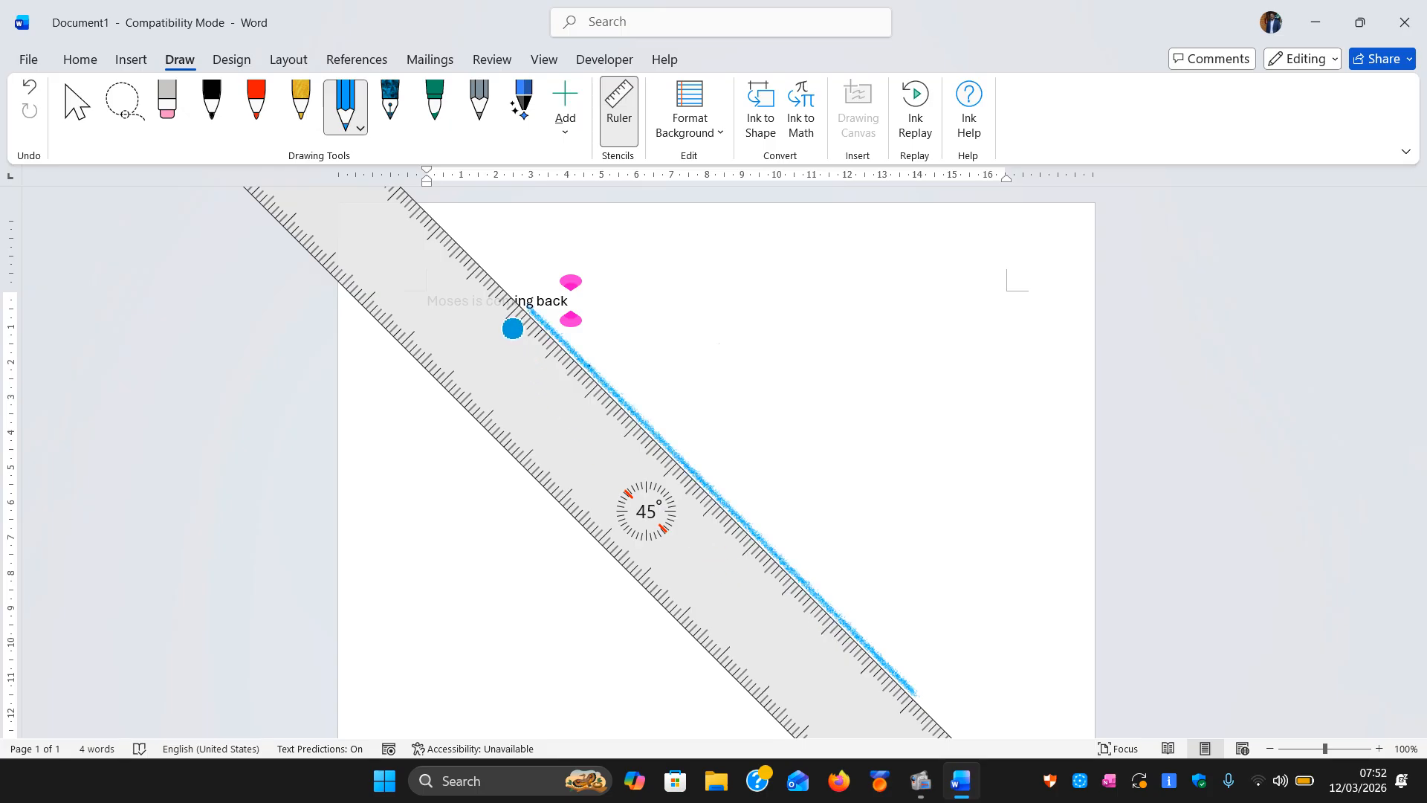
mouse_move(510, 325)
left_mouse_down()
mouse_move(878, 730)
mouse_move(844, 627)
mouse_move(591, 449)
mouse_move(806, 710)
left_mouse_up()
mouse_move(538, 439)
left_mouse_down()
mouse_move(458, 388)
mouse_move(390, 419)
left_mouse_up()
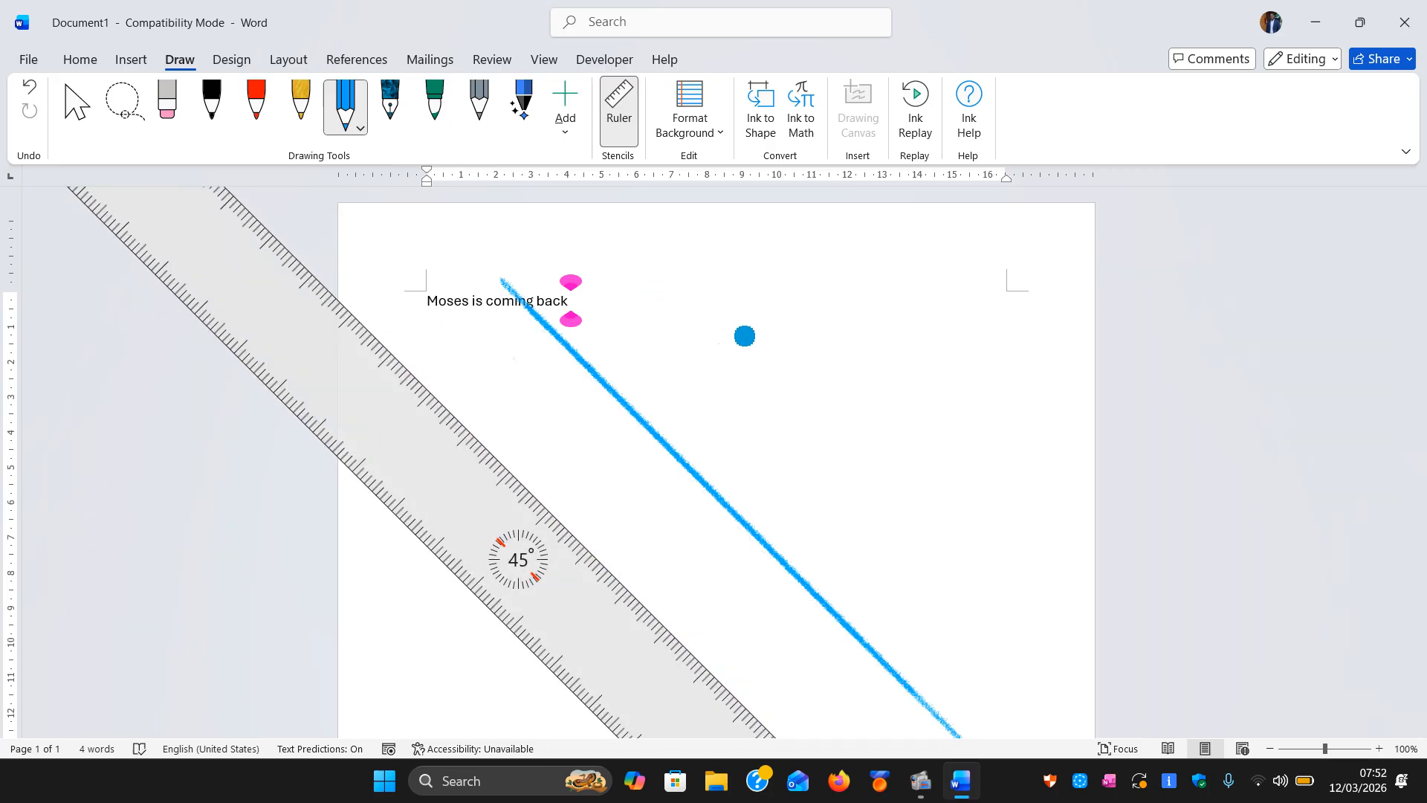
left_click_drag(744, 336, 928, 530)
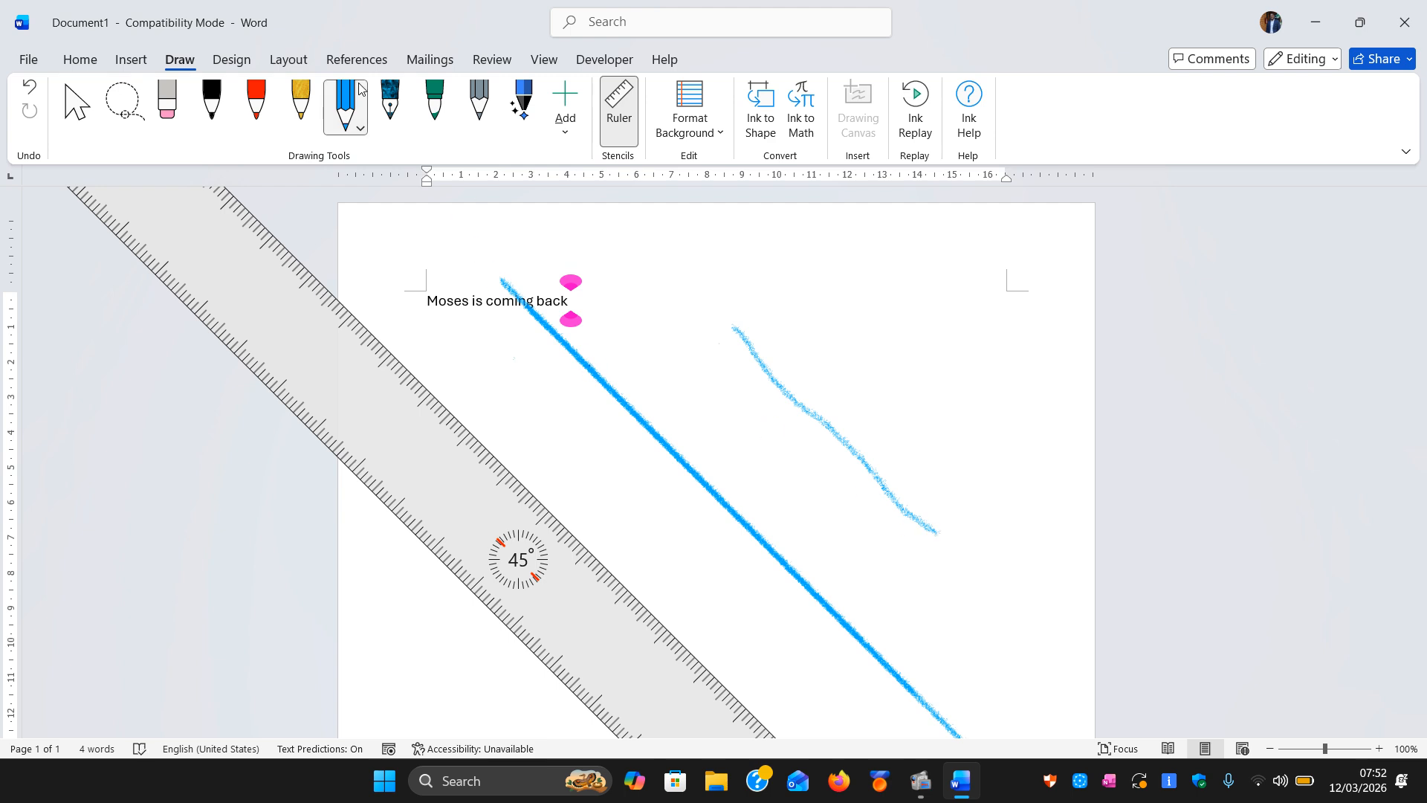
- Set the galaxy-patterned fountain pen to the largest preset thickness and a solid dark blue colour
left_click(390, 127)
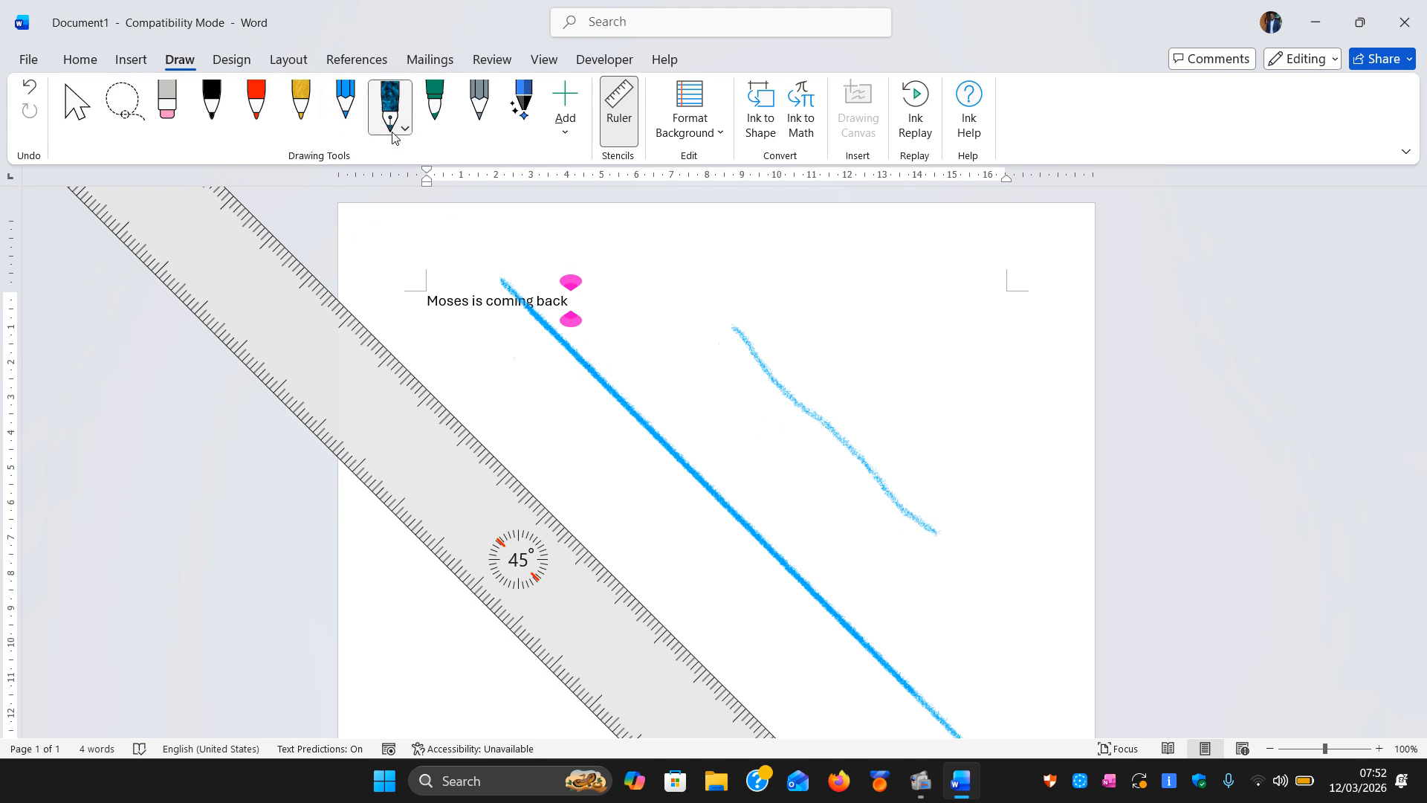
left_click(403, 123)
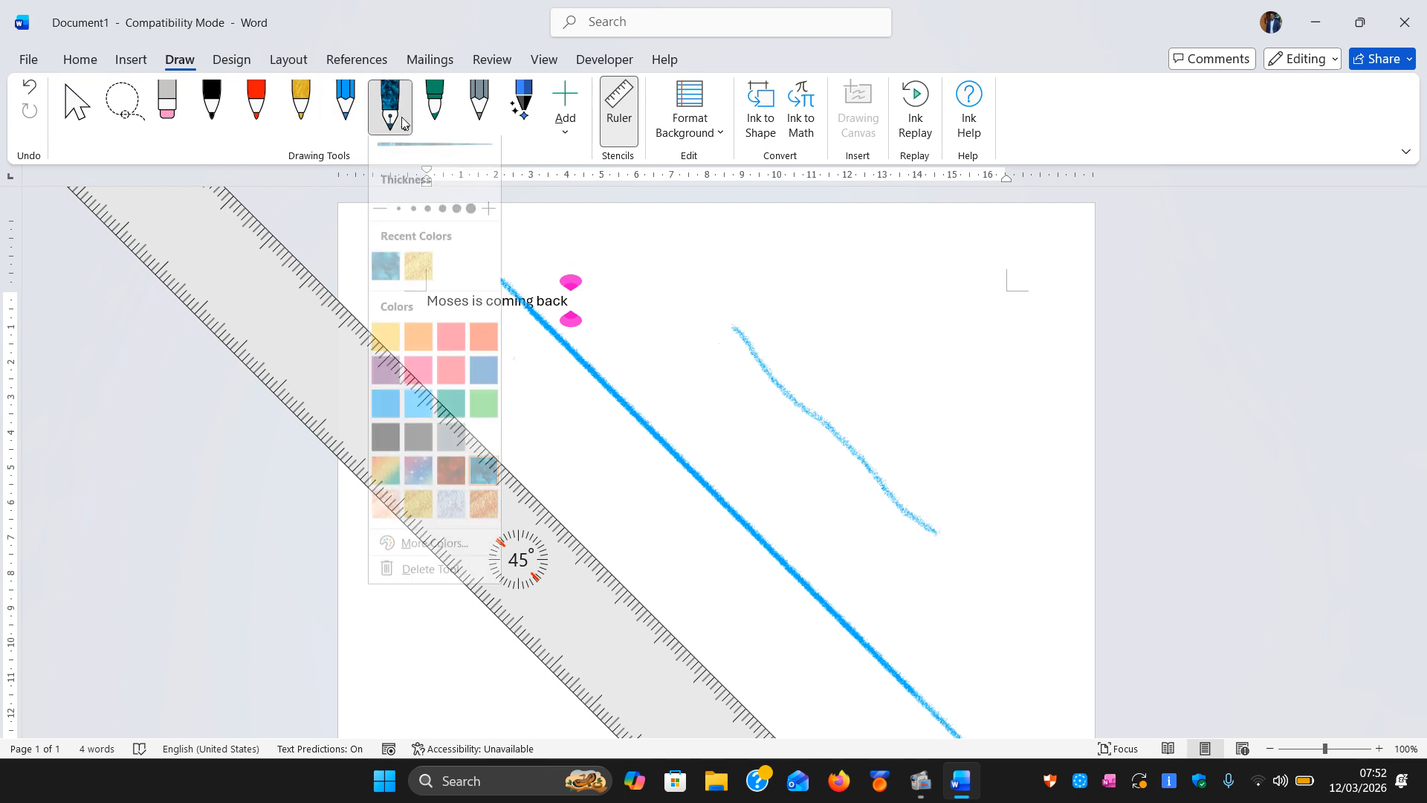
left_click(470, 224)
left_click(484, 385)
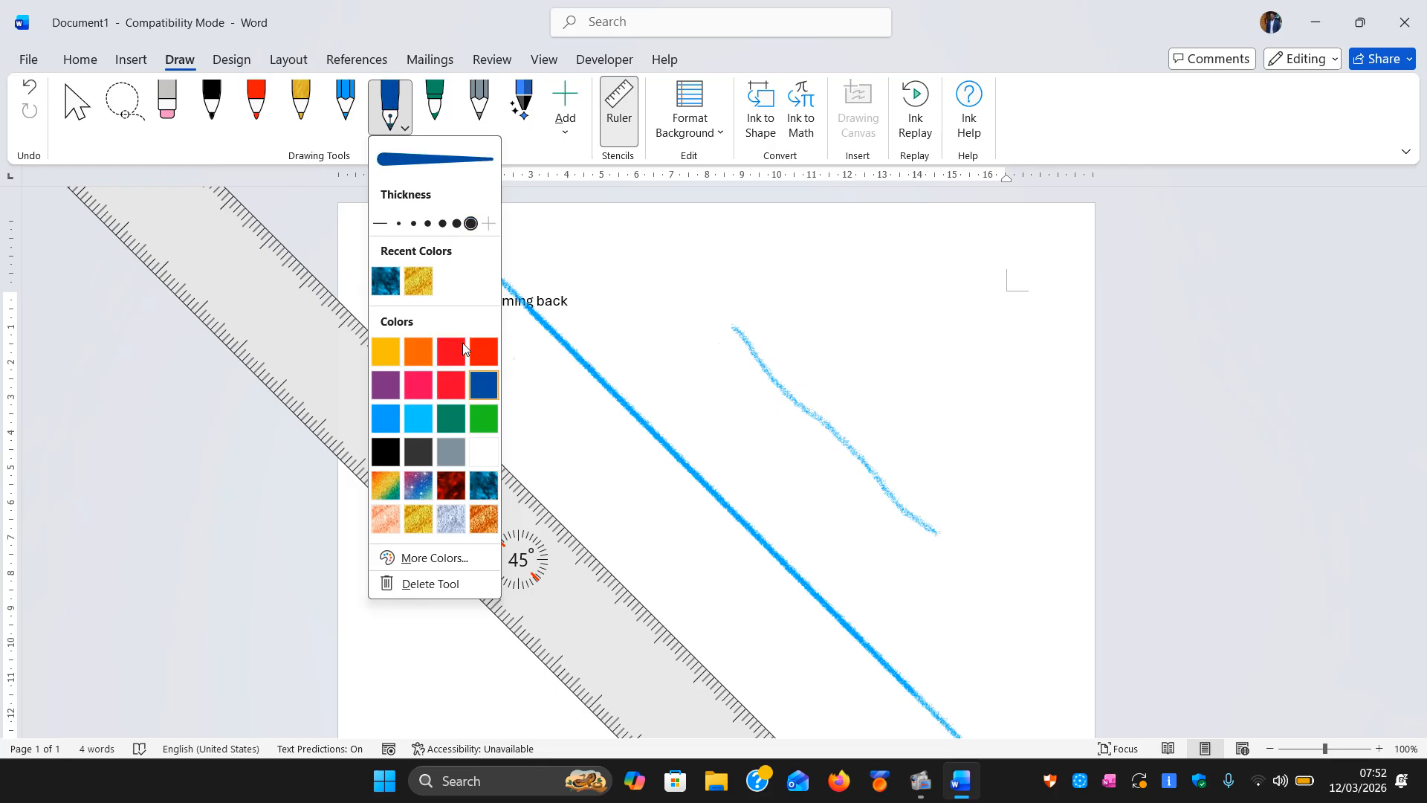
left_click(529, 483)
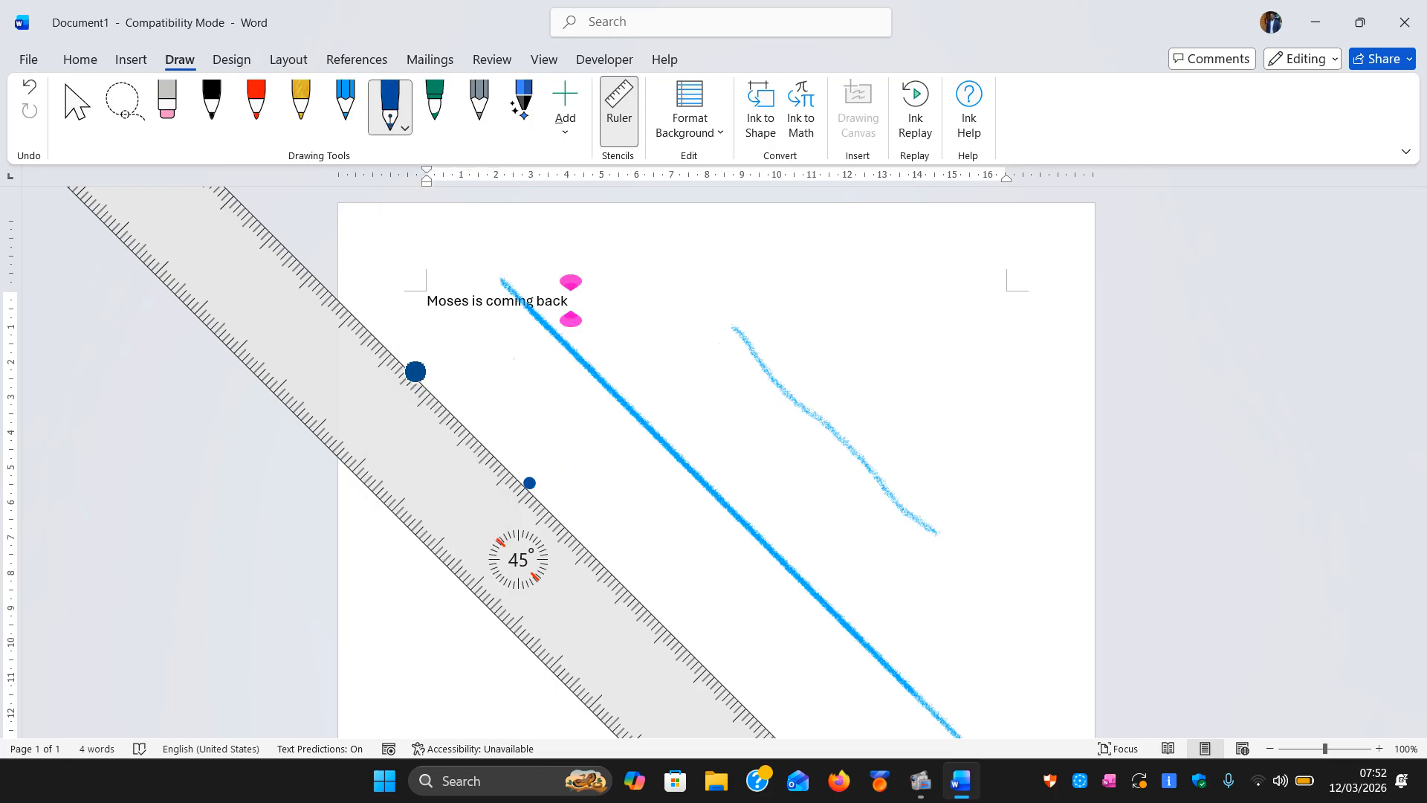
- Draw a thick dark blue line along the ruler's upper edge at 45°, then hide the ruler
mouse_move(414, 369)
left_mouse_down()
mouse_move(695, 726)
mouse_move(777, 744)
left_mouse_up()
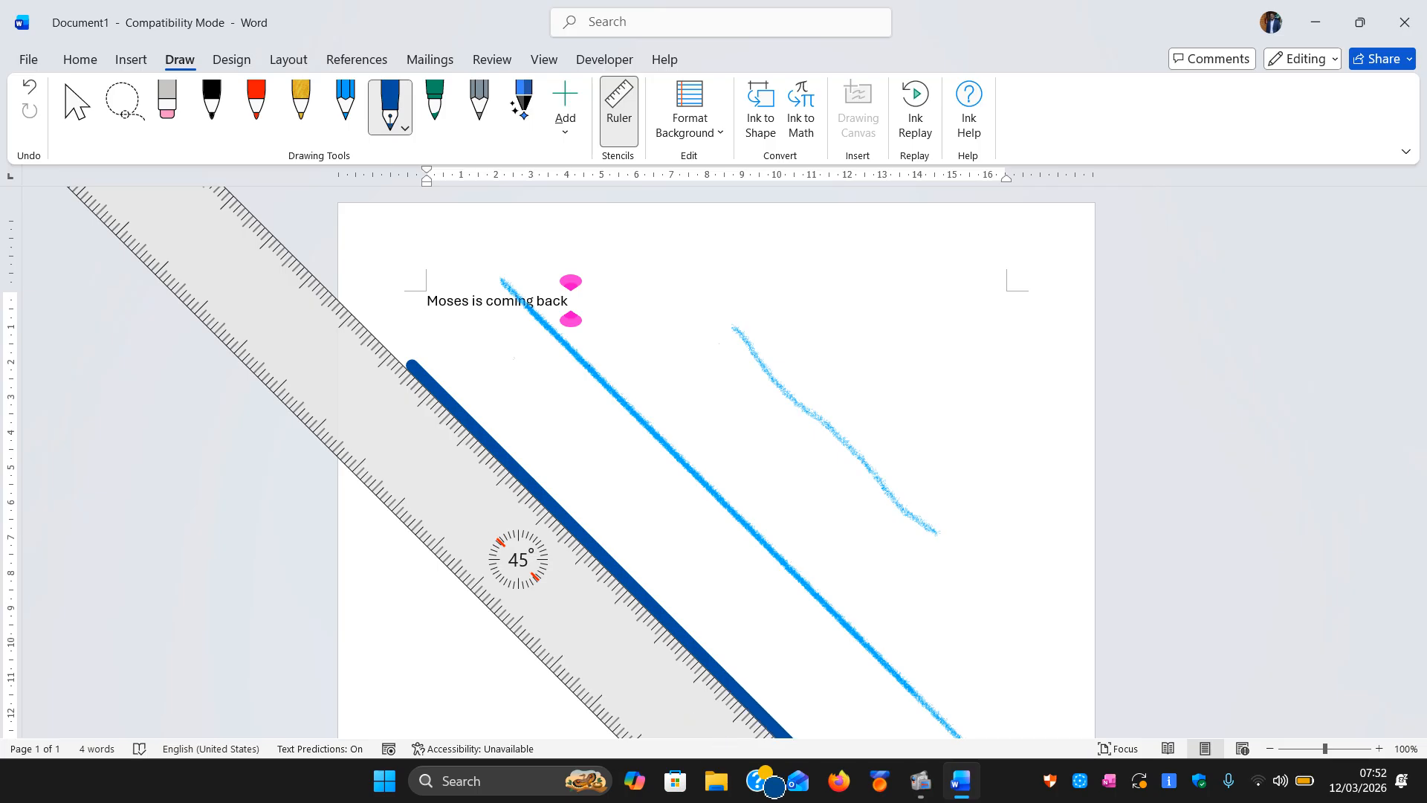
left_click_drag(547, 558, 379, 461)
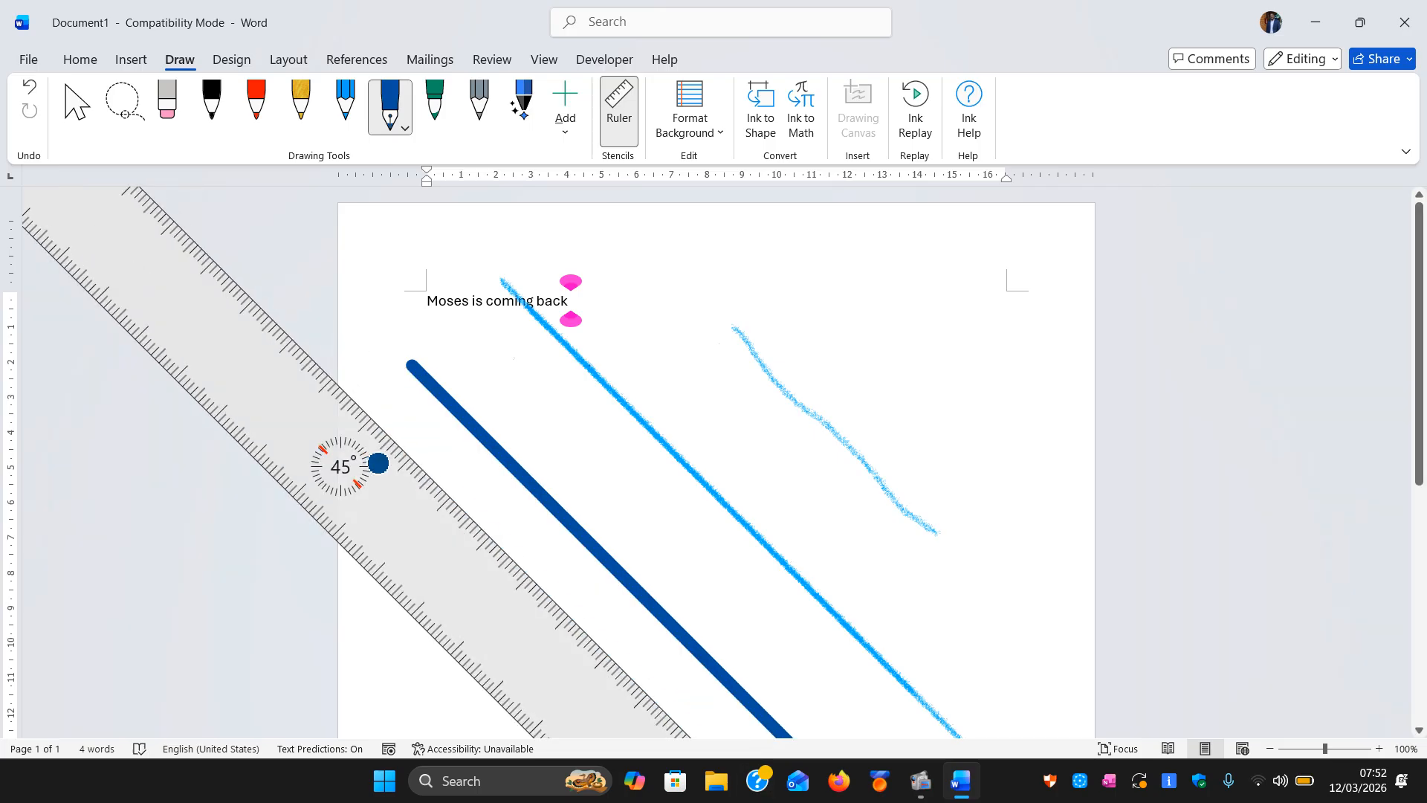
left_click(620, 112)
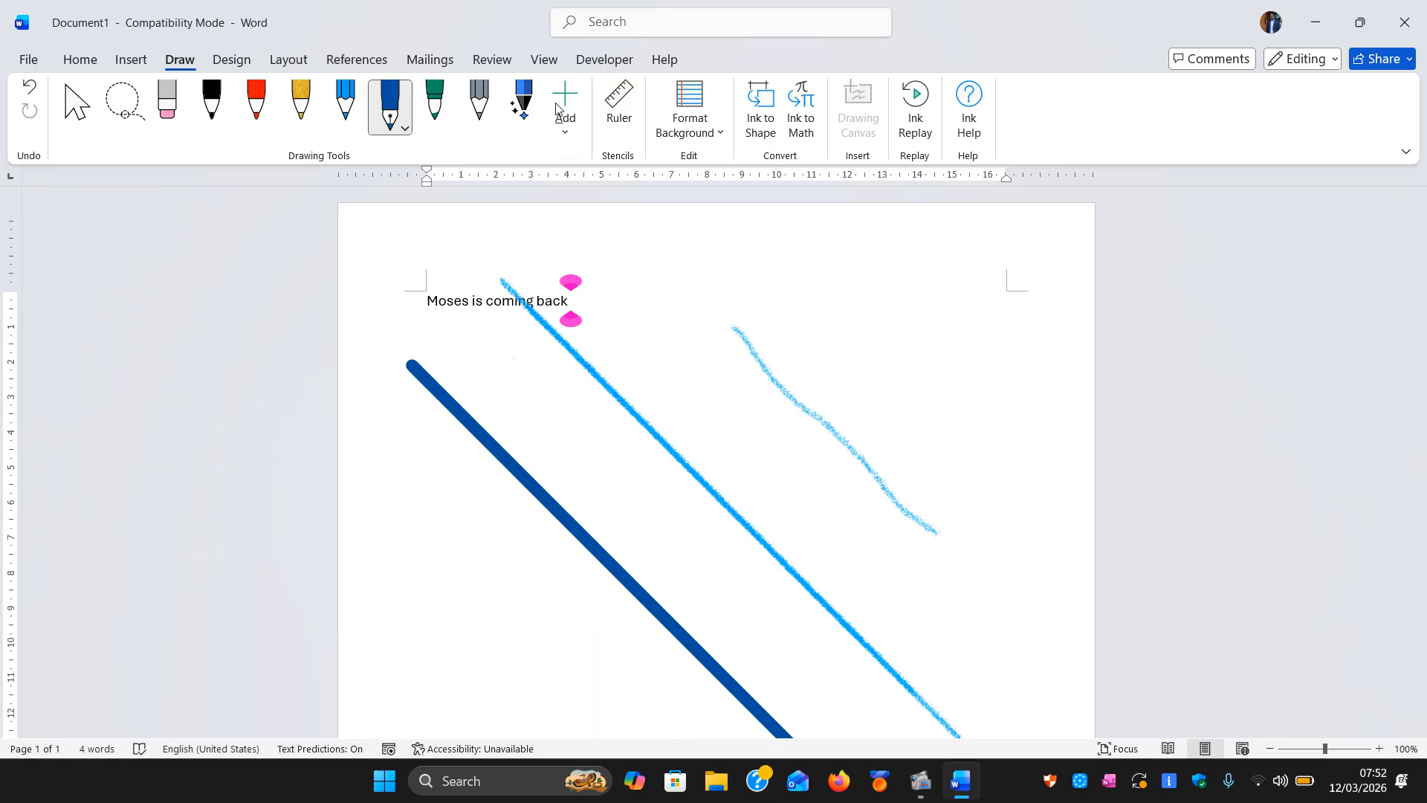
- Apply the rule-line background with the narrowest line spacing to the page
left_click(720, 136)
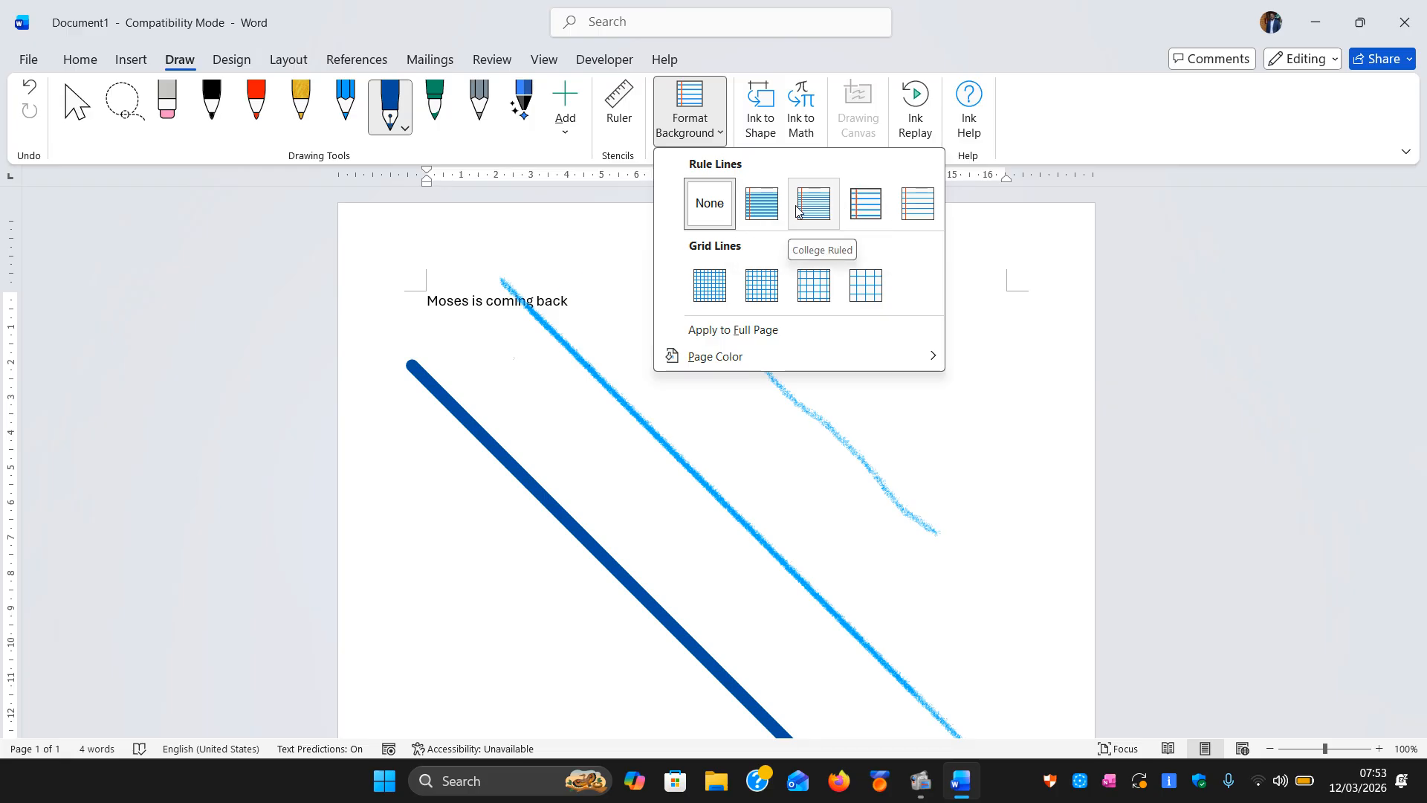
left_click(752, 208)
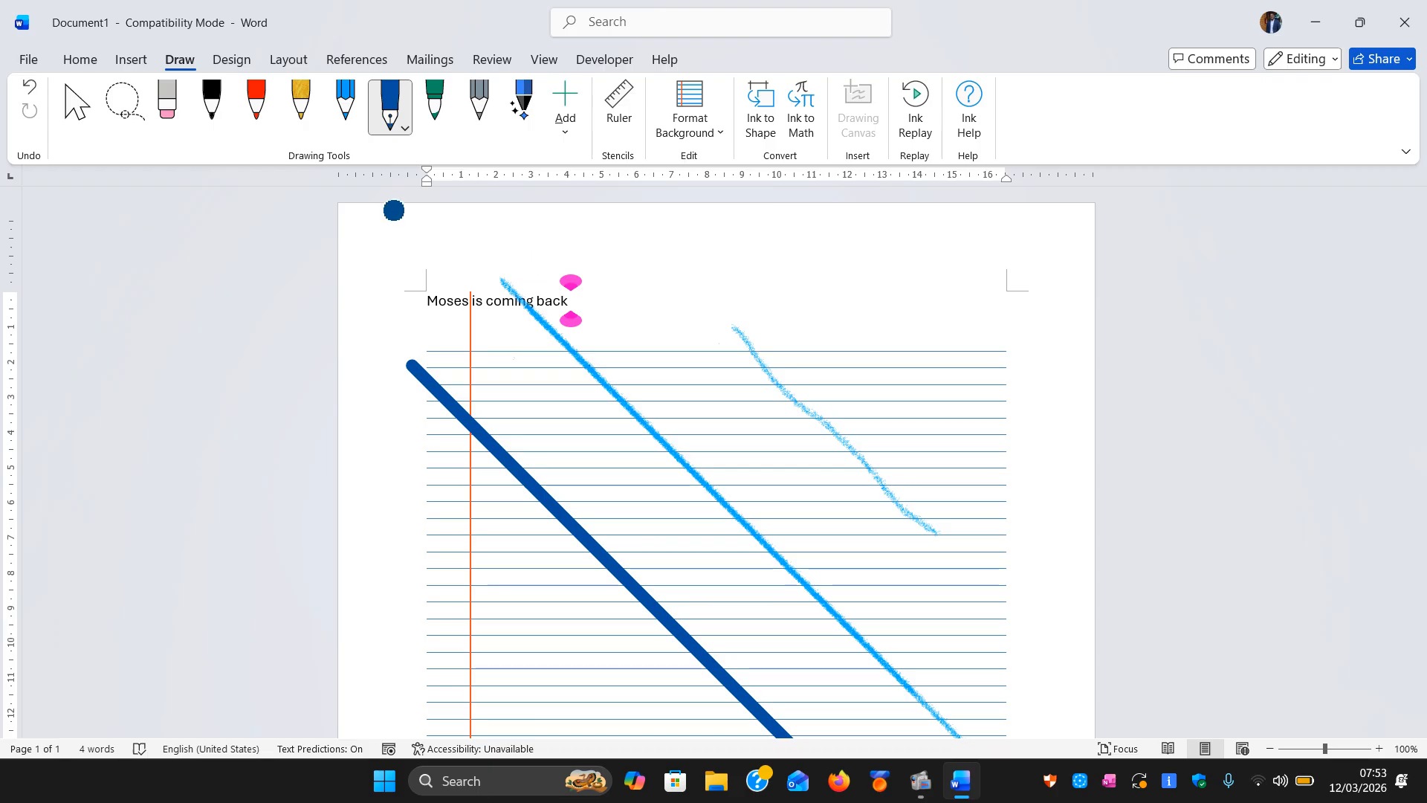
- Erase the dark blue line, the light blue line and the wavy line with the stroke eraser
left_click(167, 106)
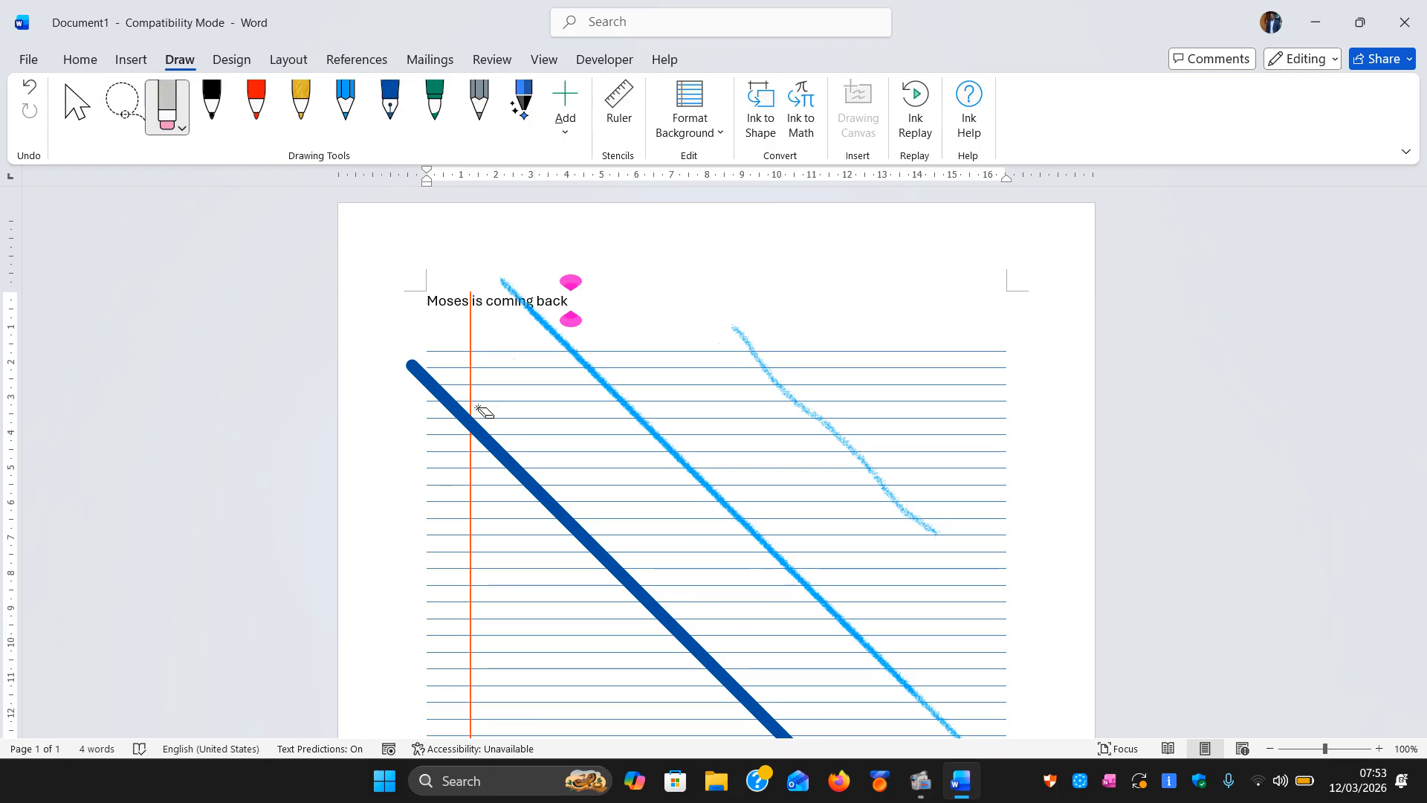
left_click(497, 448)
left_click(589, 383)
left_click(797, 371)
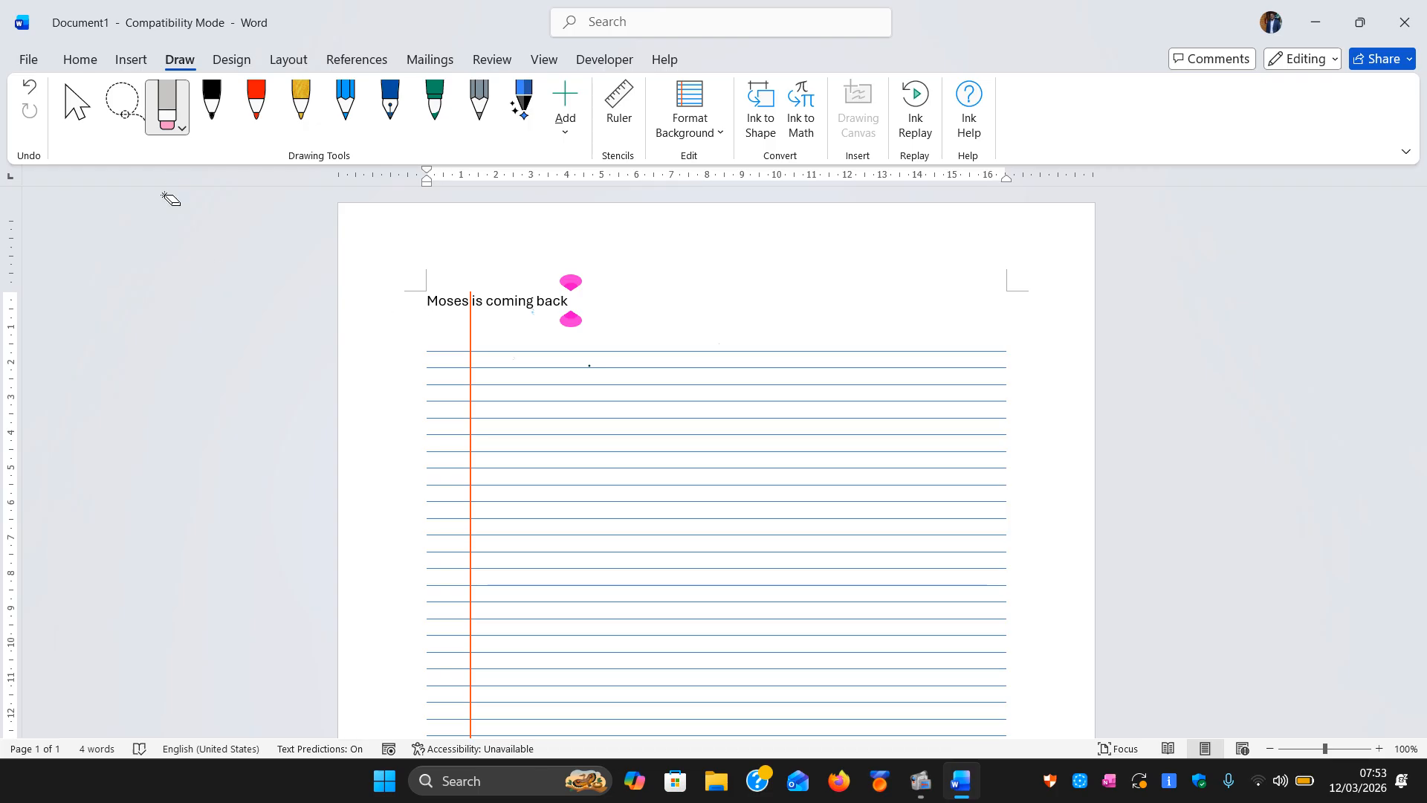
left_click(167, 101)
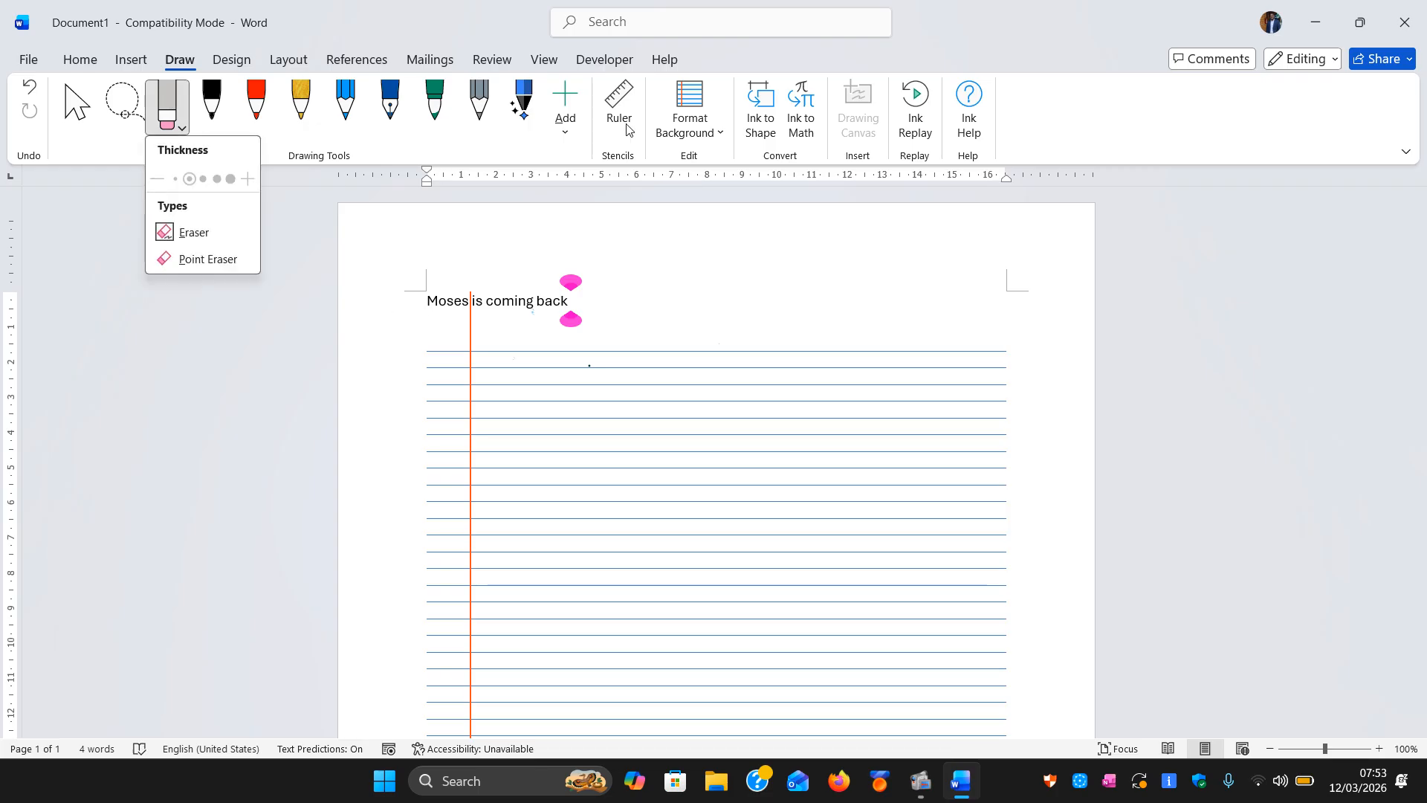
- Try three progressively wider rule-line backgrounds on the page, from College Ruled through to Wide Ruled
left_click(710, 131)
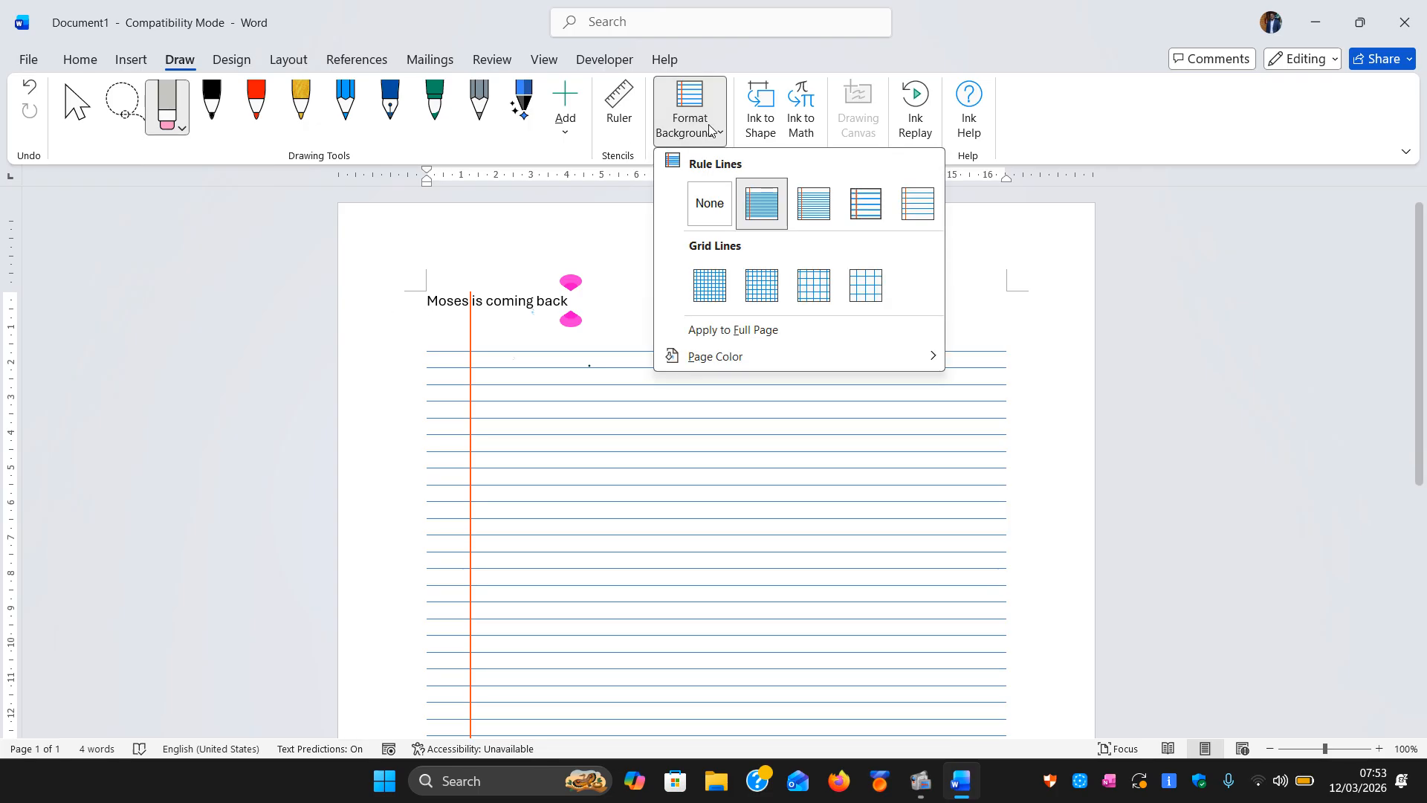
left_click(812, 204)
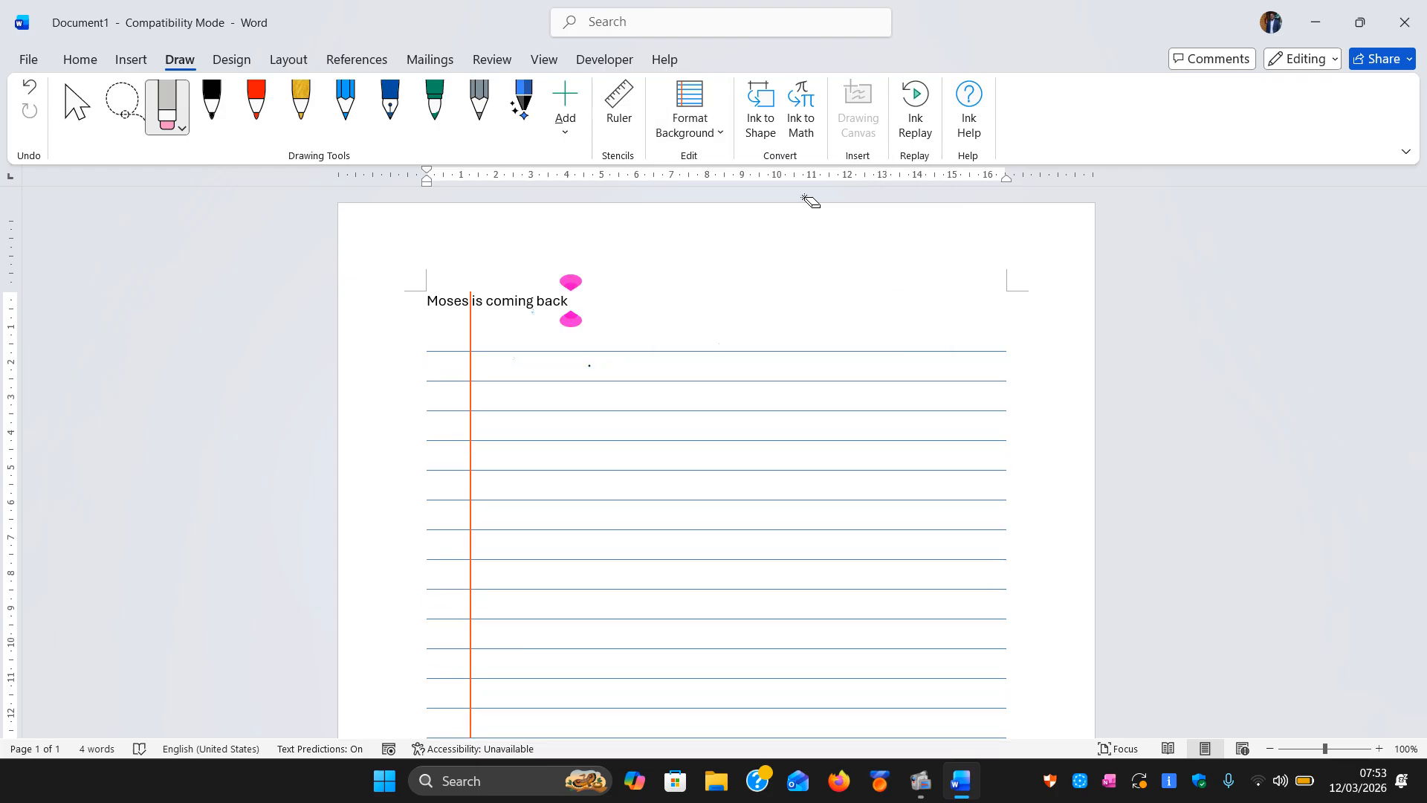
left_click(721, 134)
left_click(866, 204)
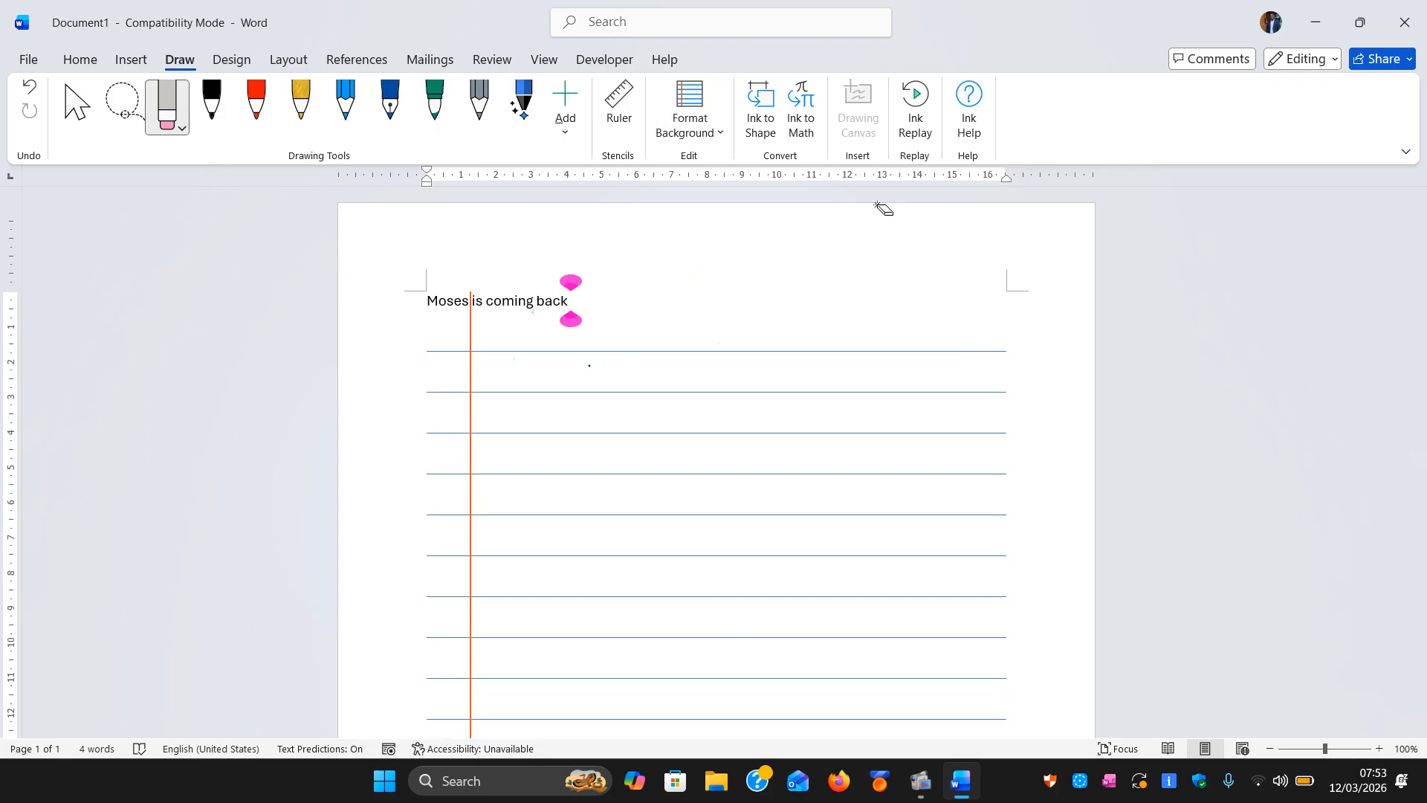
left_click(717, 132)
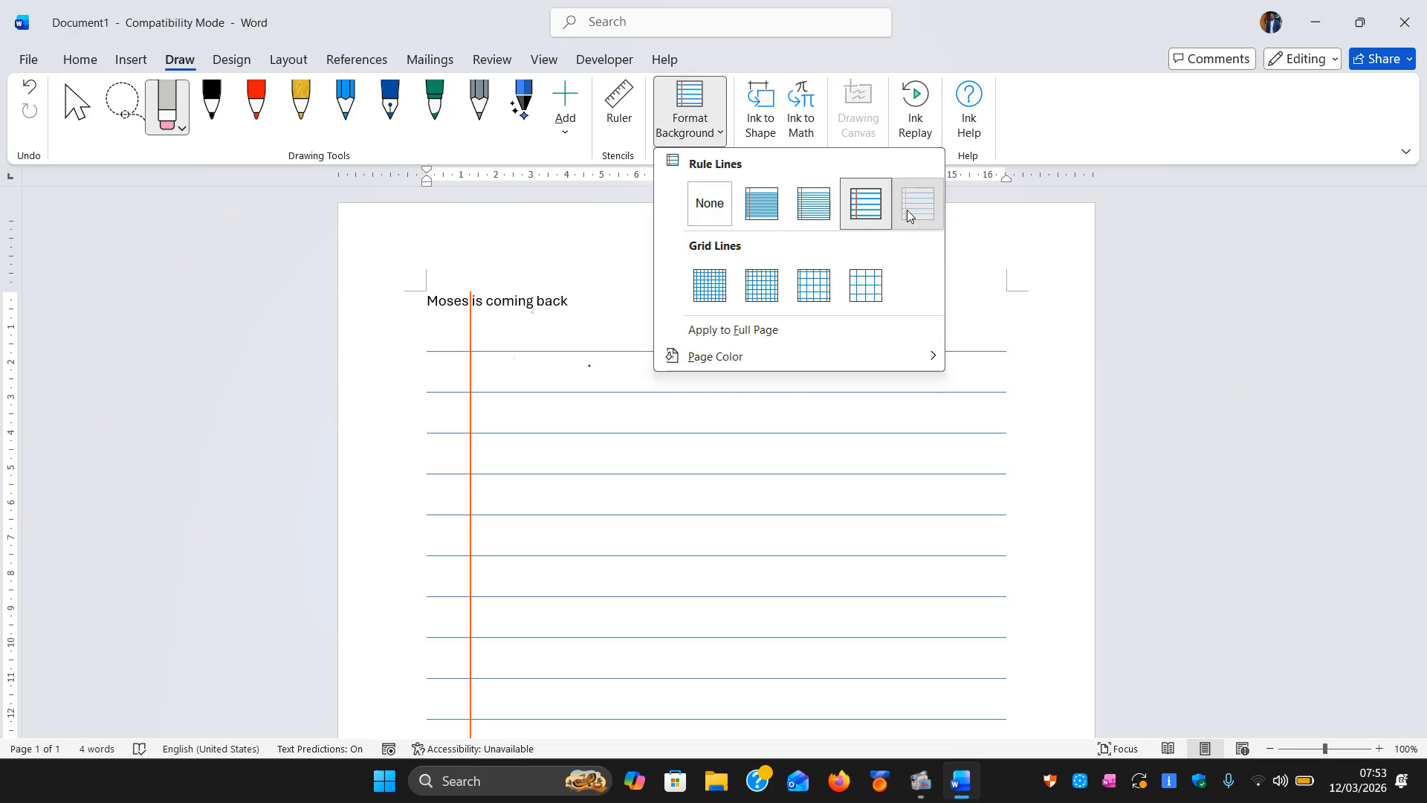
left_click(910, 212)
- Set the page's rule-line background to College Ruled
left_click(720, 134)
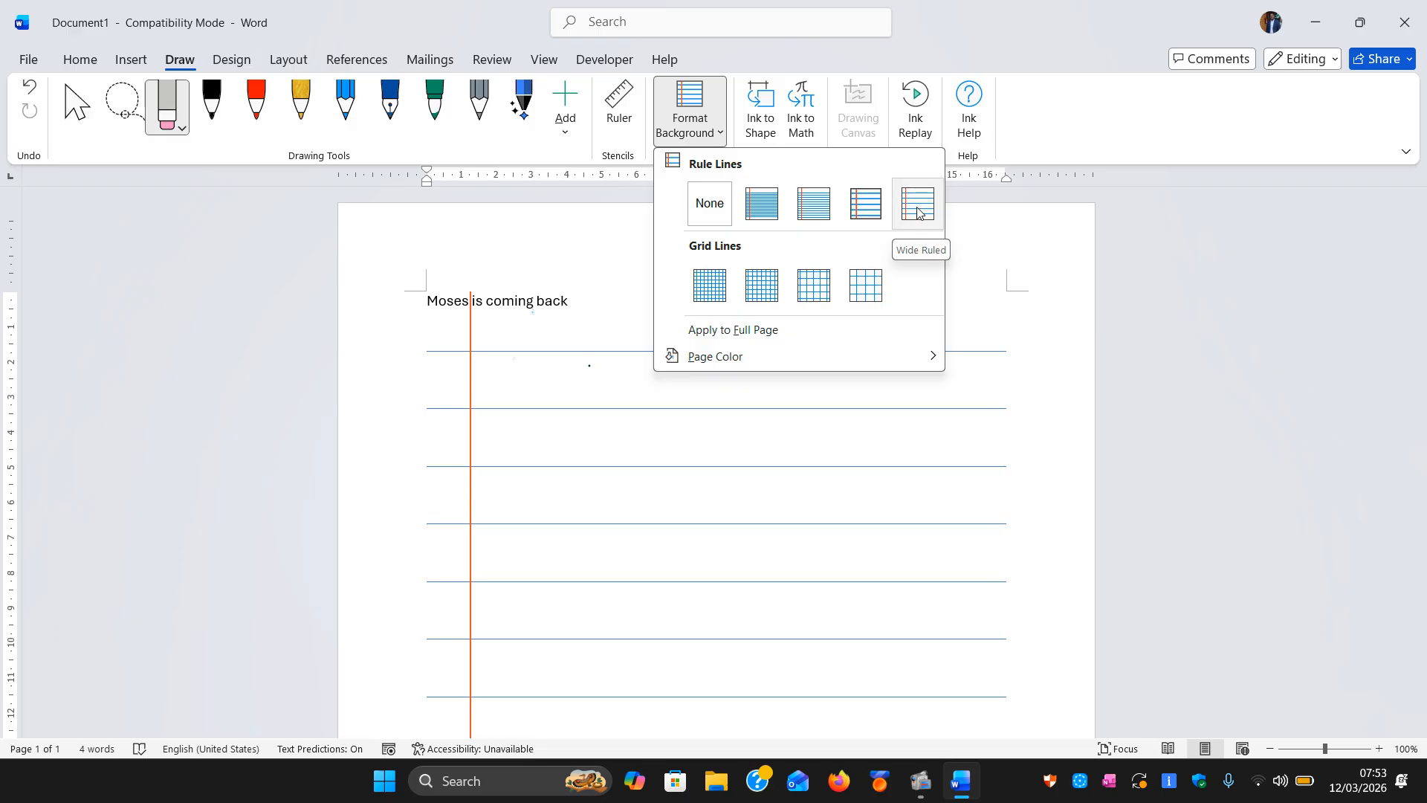
left_click(820, 210)
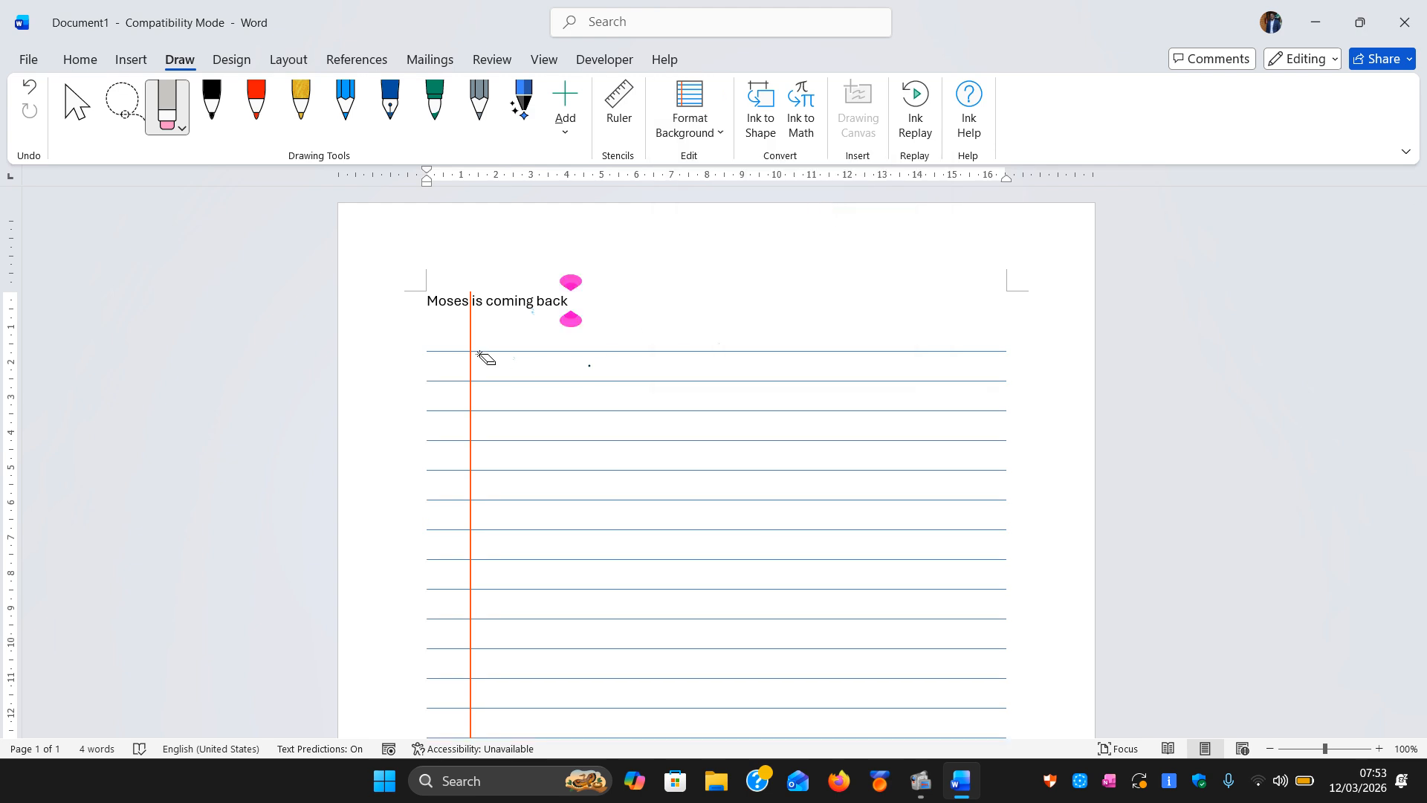
- Return to the selection tool and start a new text line within the ruled lines, two paragraphs below the existing sentence
left_click(119, 100)
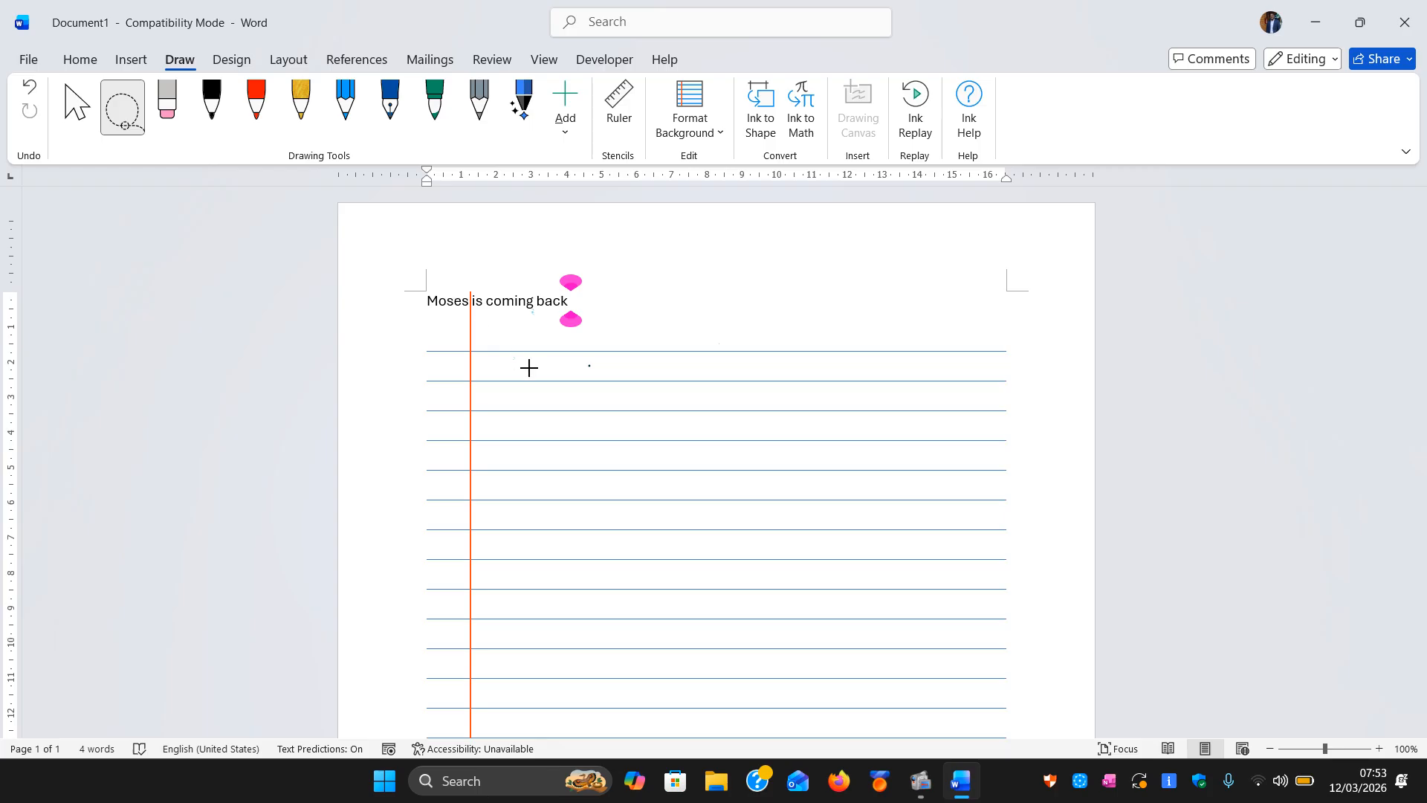
key("Escape")
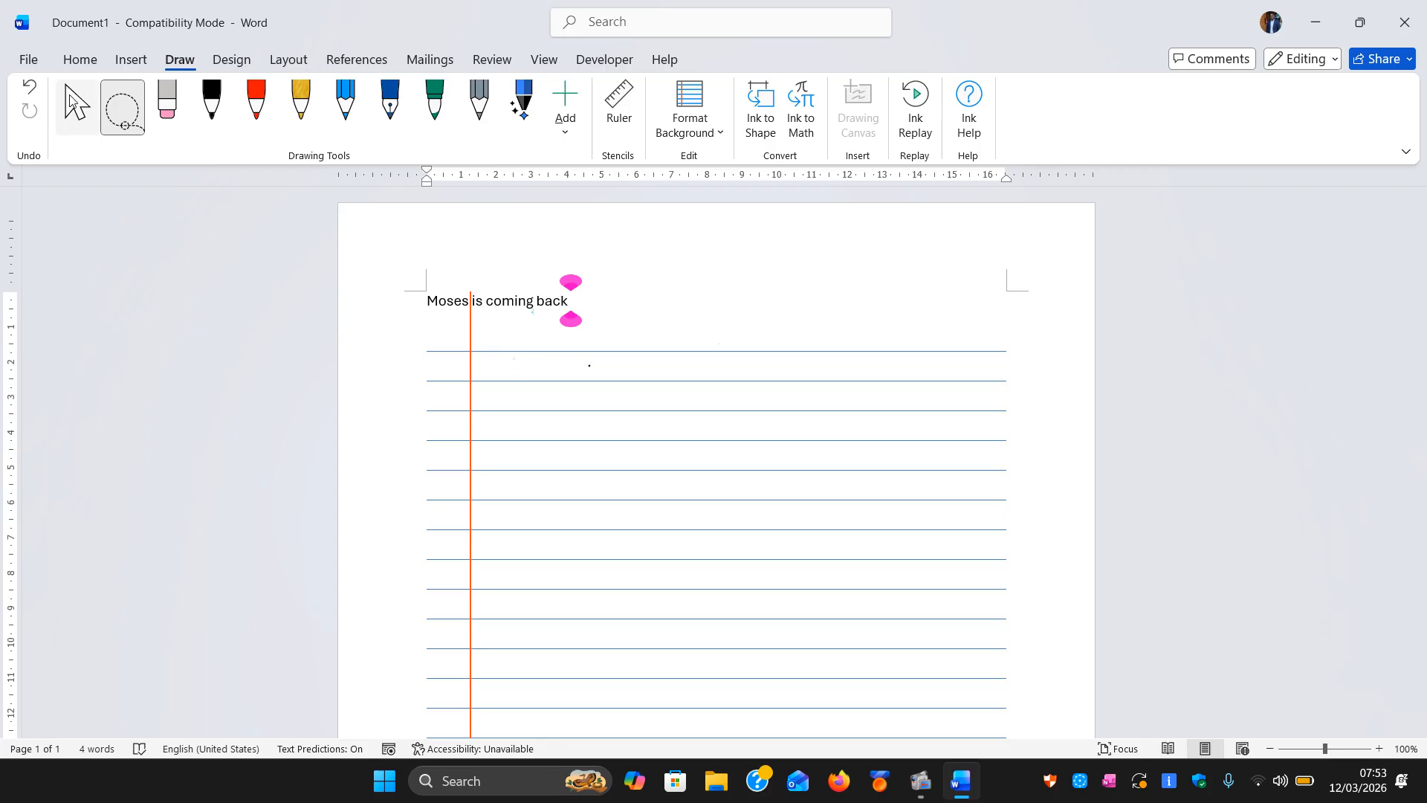
left_click(479, 320)
left_click(493, 339)
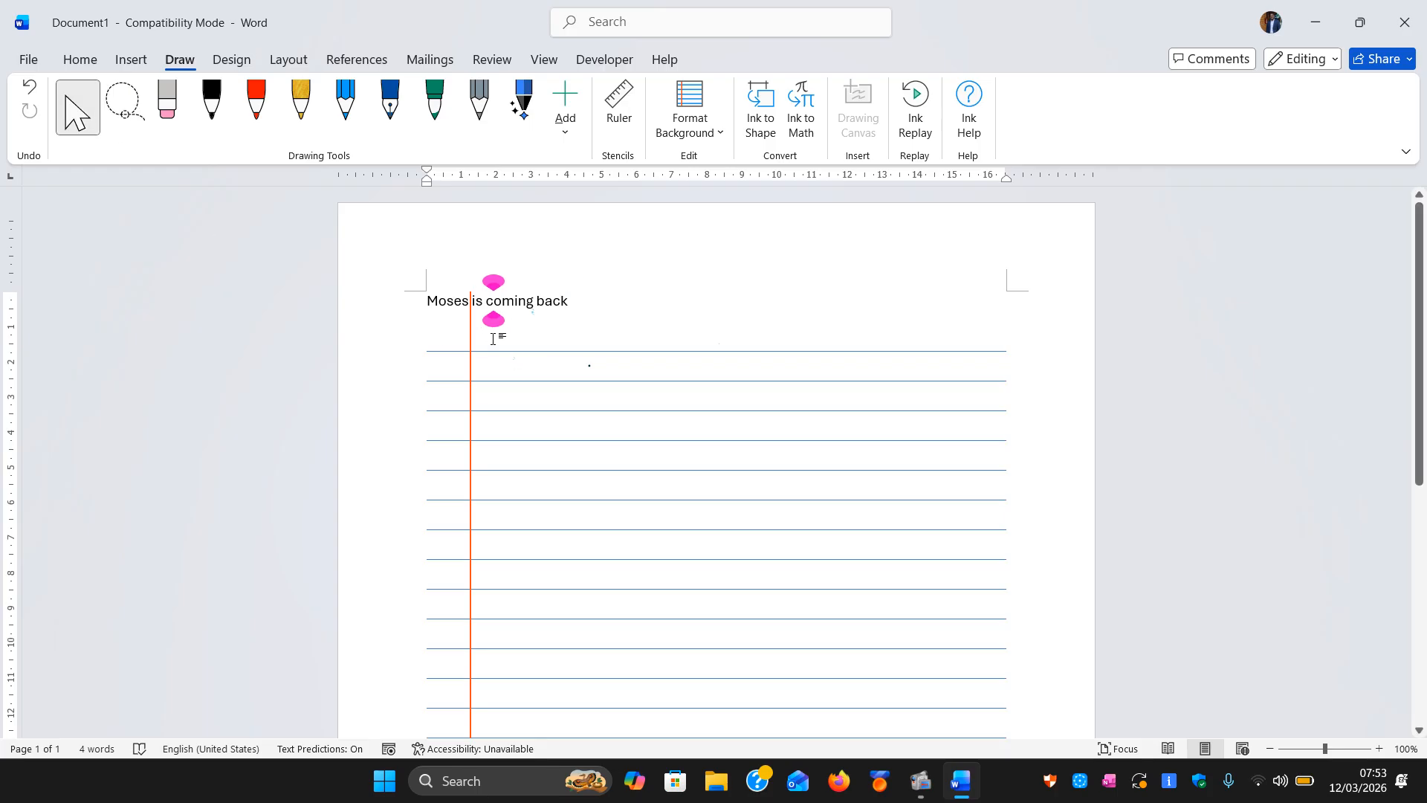
left_click(599, 308)
key("Return")
key("Return")
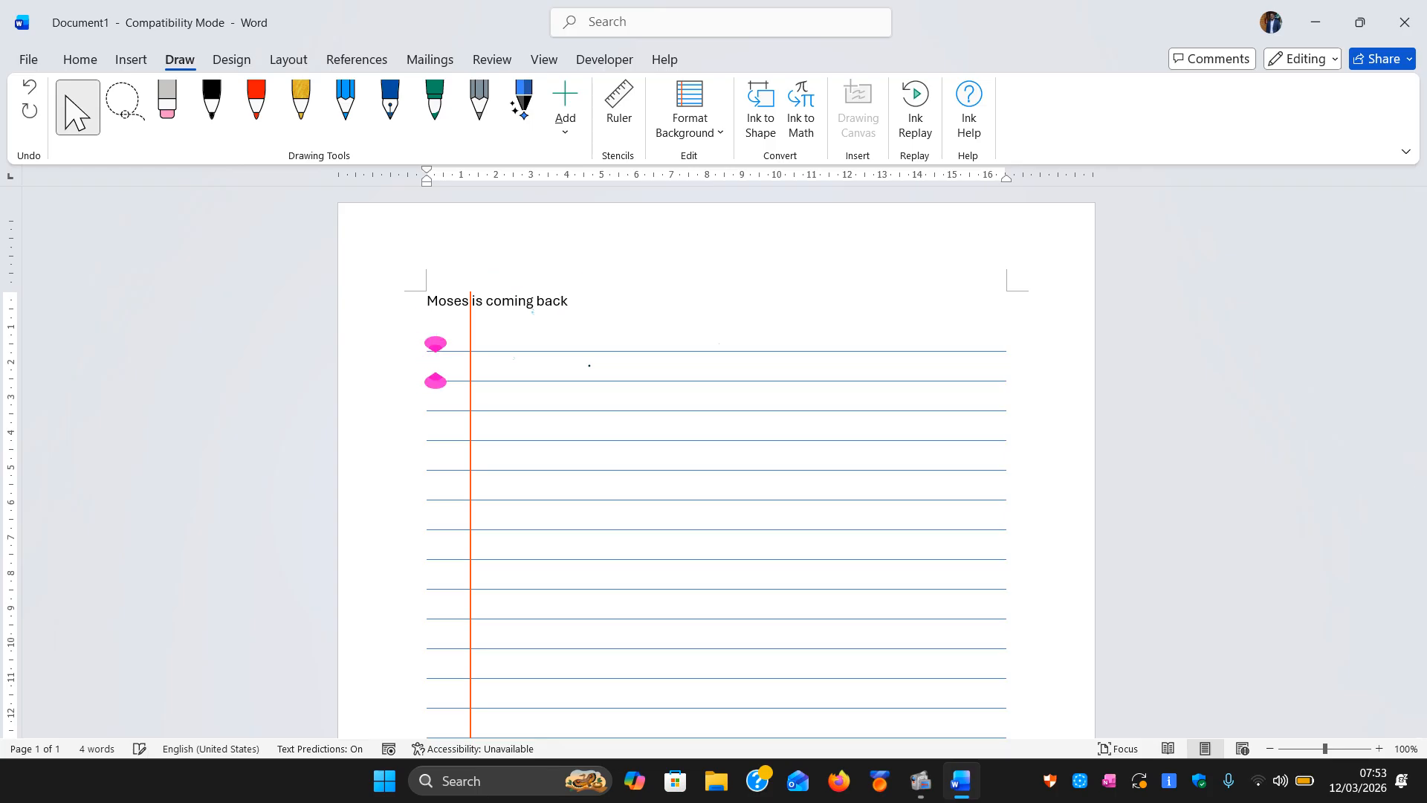
- Enter the filler text "Jlkaj;fljasl;fjl;ksjf ;lksjfl;kjspoifjs fsfj;sdf sd" on the first ruled line beyond the red margin and start a new line
type("Jlkaj;fljasl;fjl;ksjf")
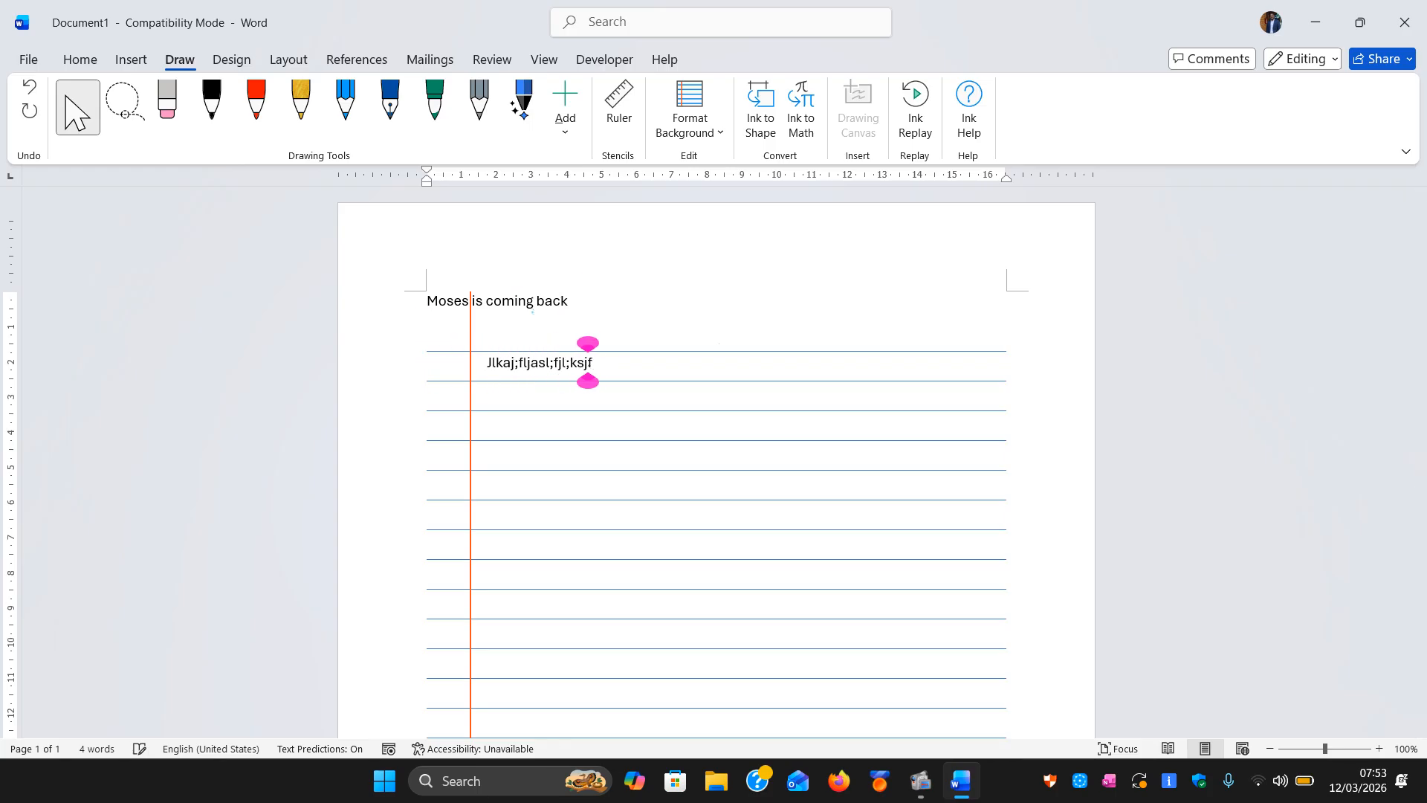
type(" ;lksjfl;kjspoifjs fsfj;sdf s")
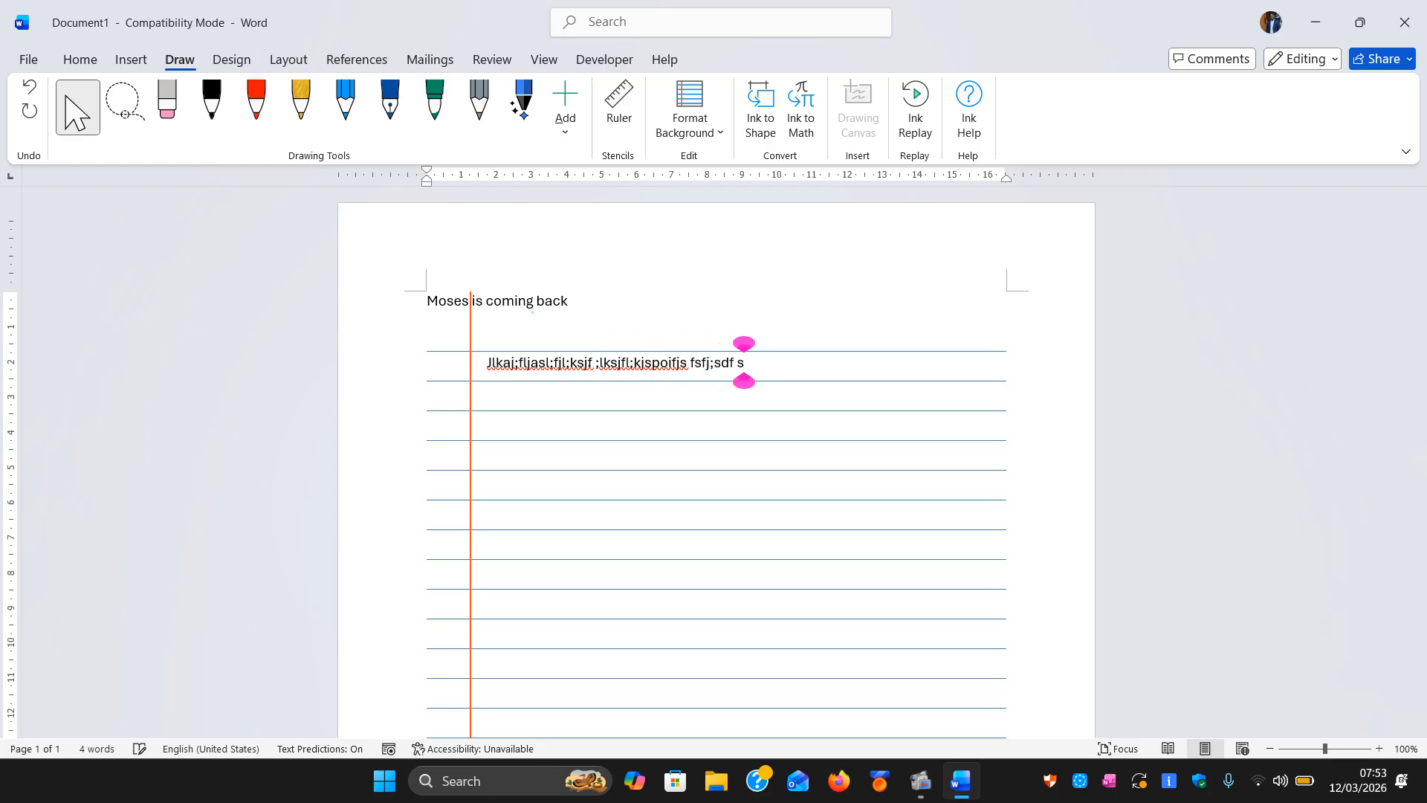
type("d")
key("Return")
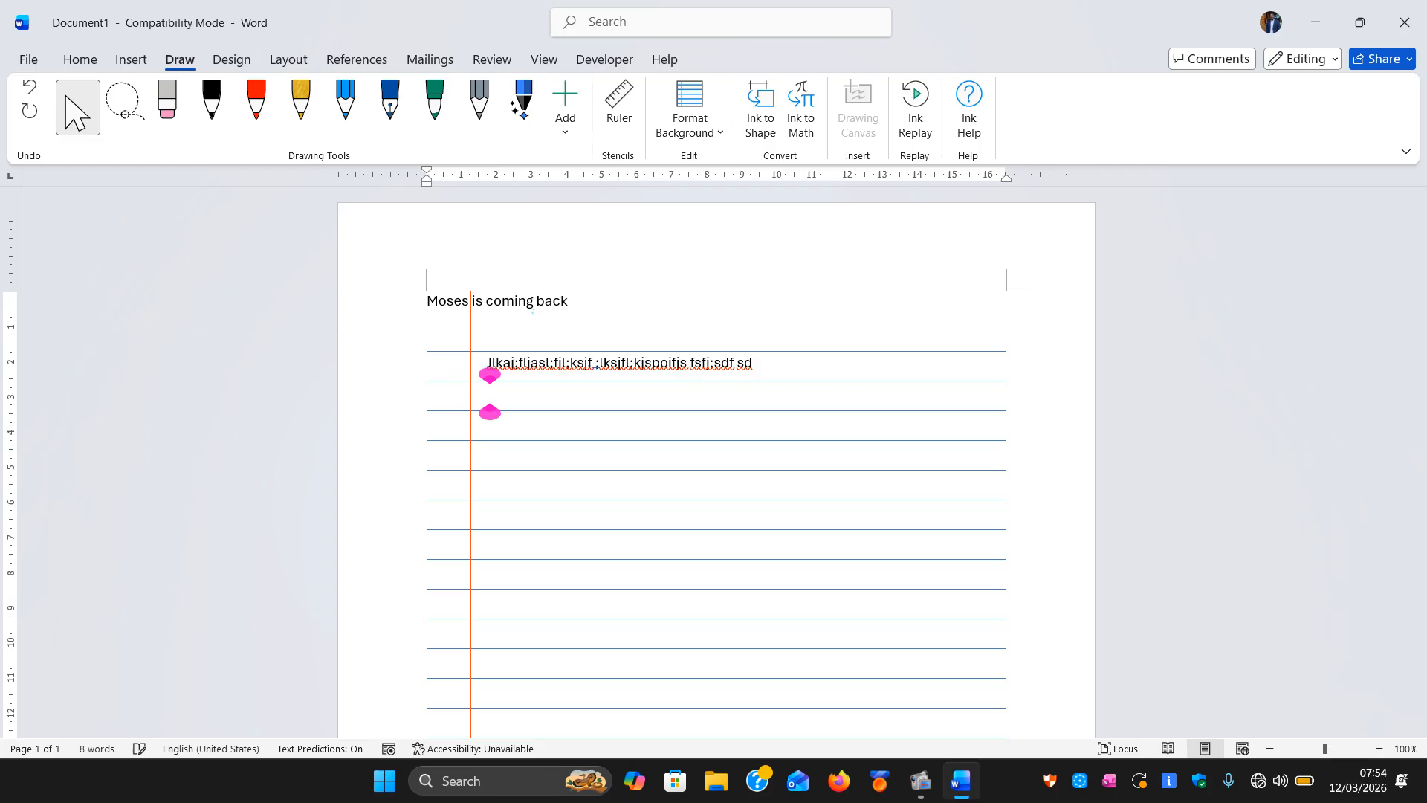
- Enter the filler text ";kljflk;jaskl;fdja;lkfj;laskjf;lksjd;kljf; jaslkdfj;klj" on the second ruled line and begin an indented third line
type(";kljflk;jaskl;fdja;lkfj;laskjf;lksjd;klj")
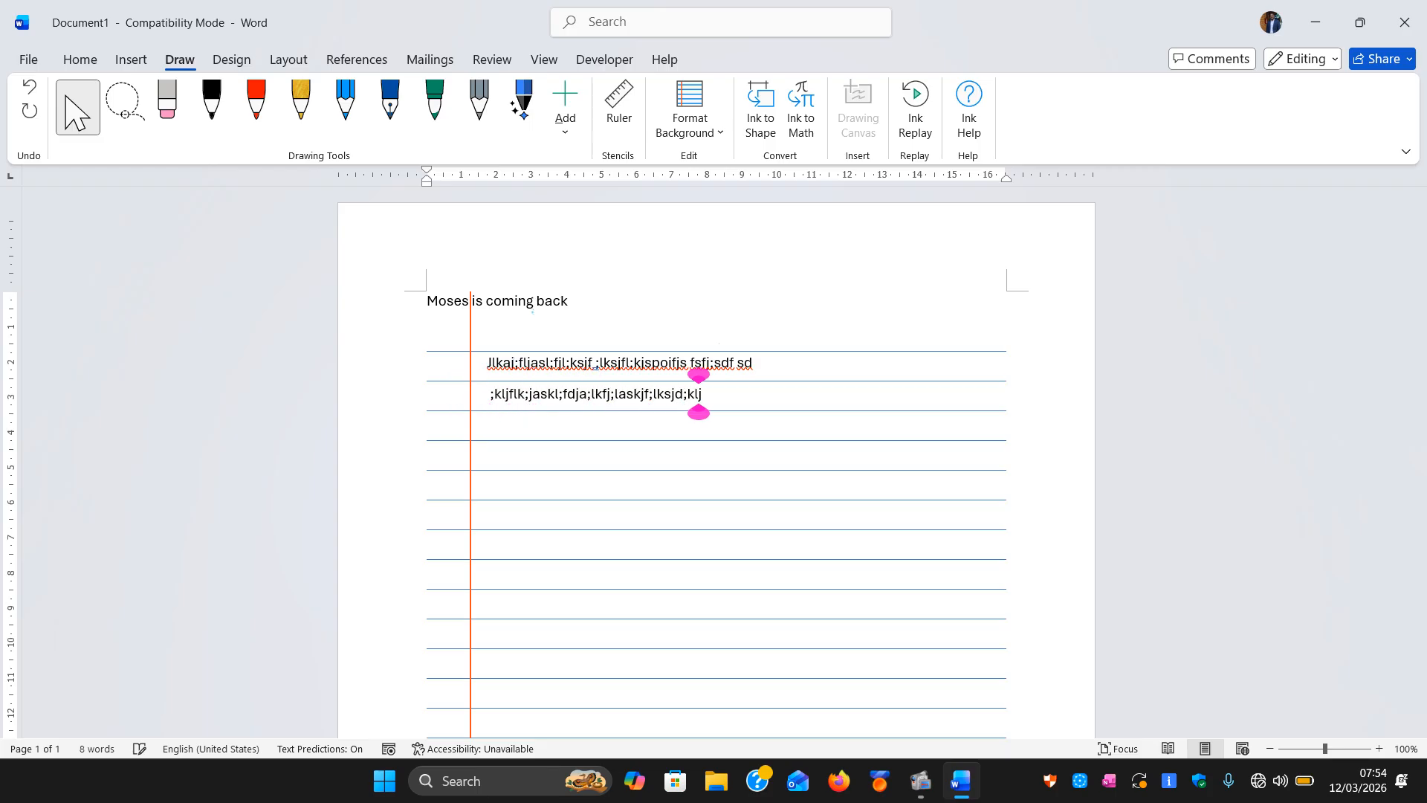
type("f; jaslkdfj;klj")
key("Return")
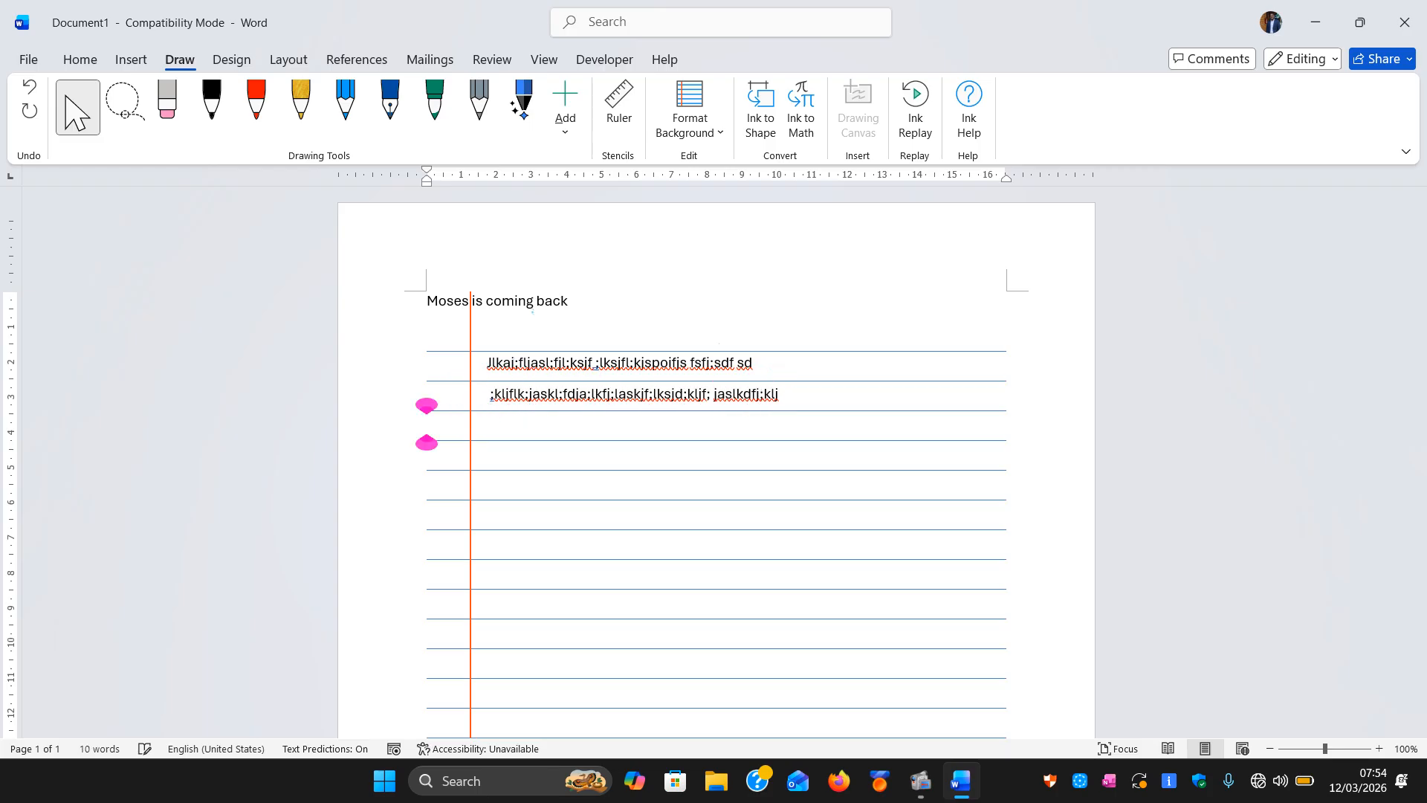
key("Tab")
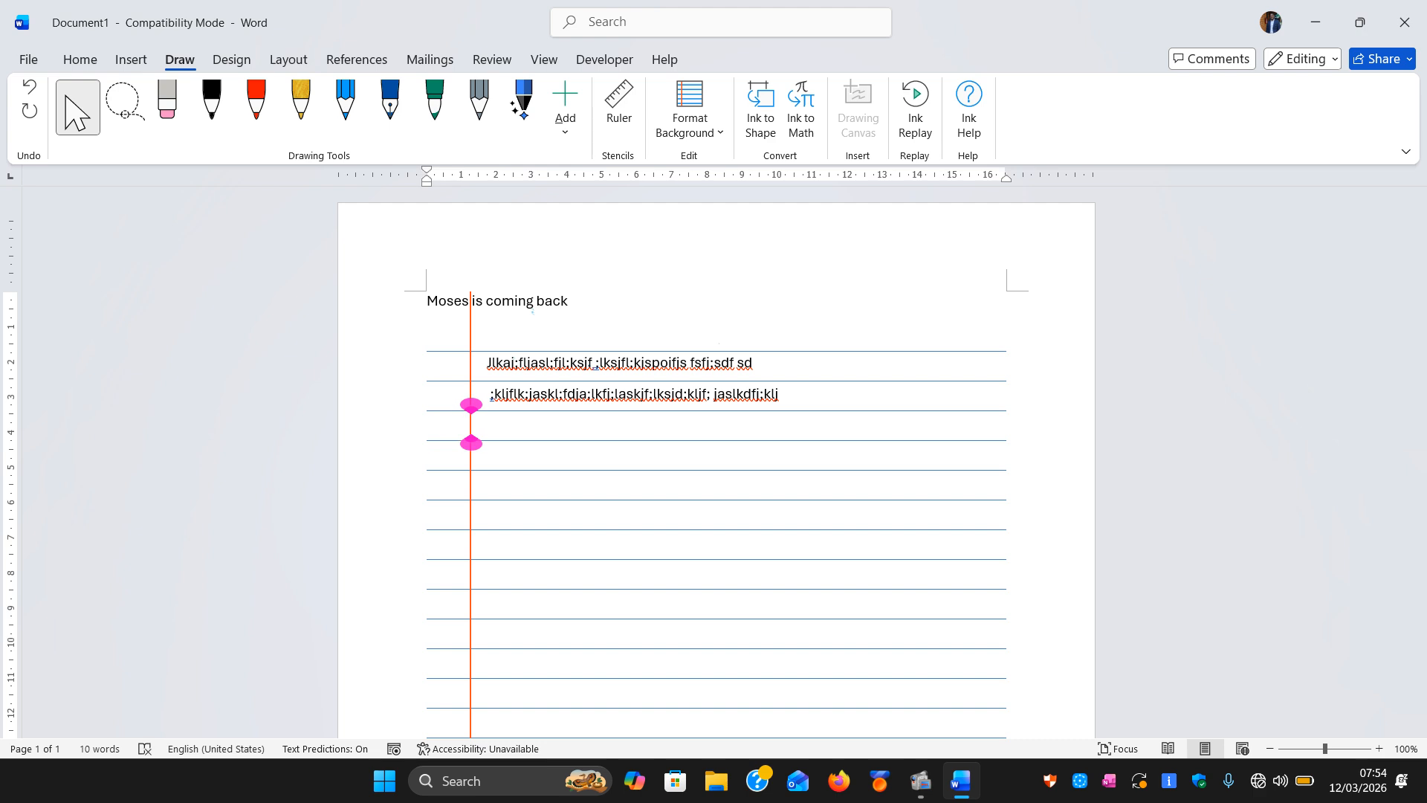
- Enter a person's first name followed by "is com" on the indented third ruled line
type("Mose")
type("ds")
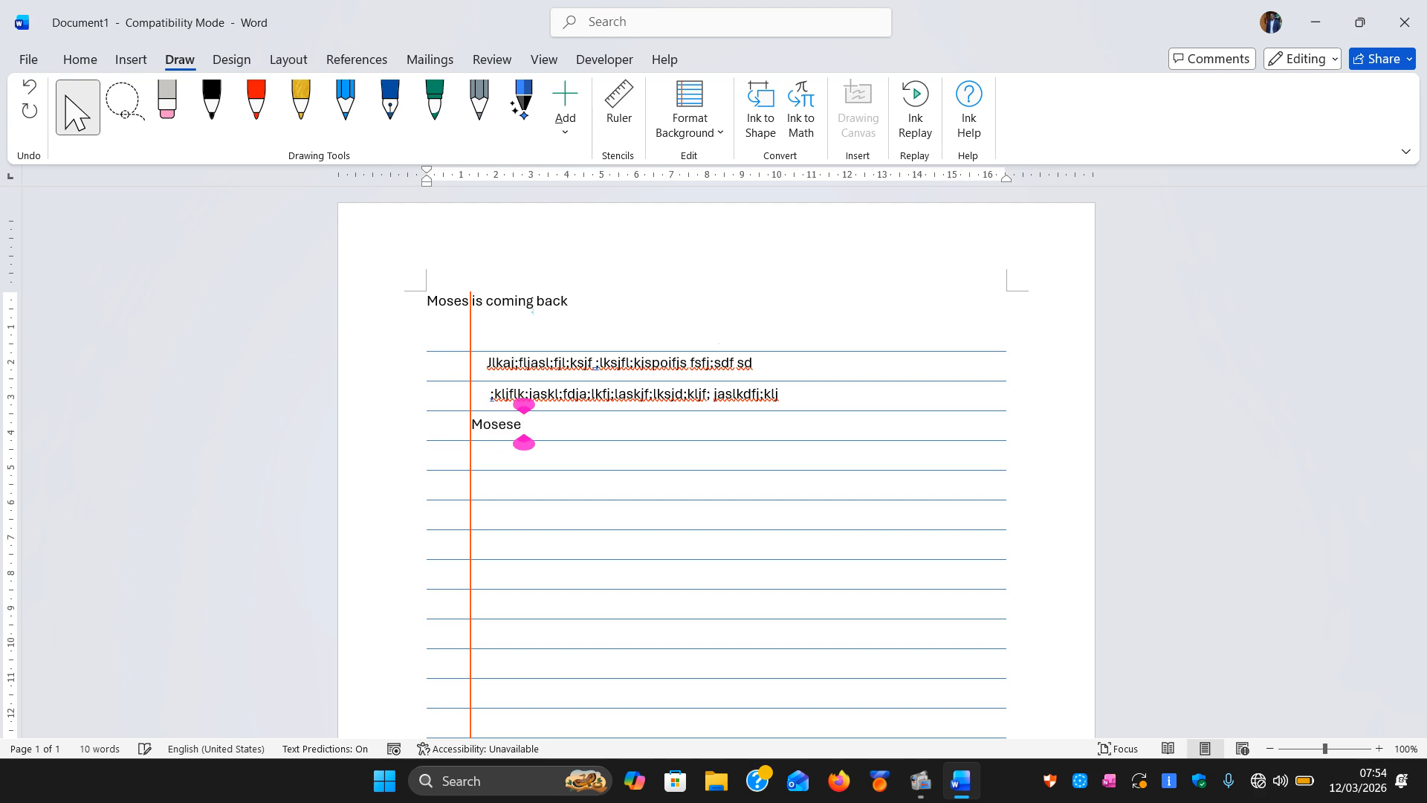
key("BackSpace")
key("BackSpace")
type("is comn")
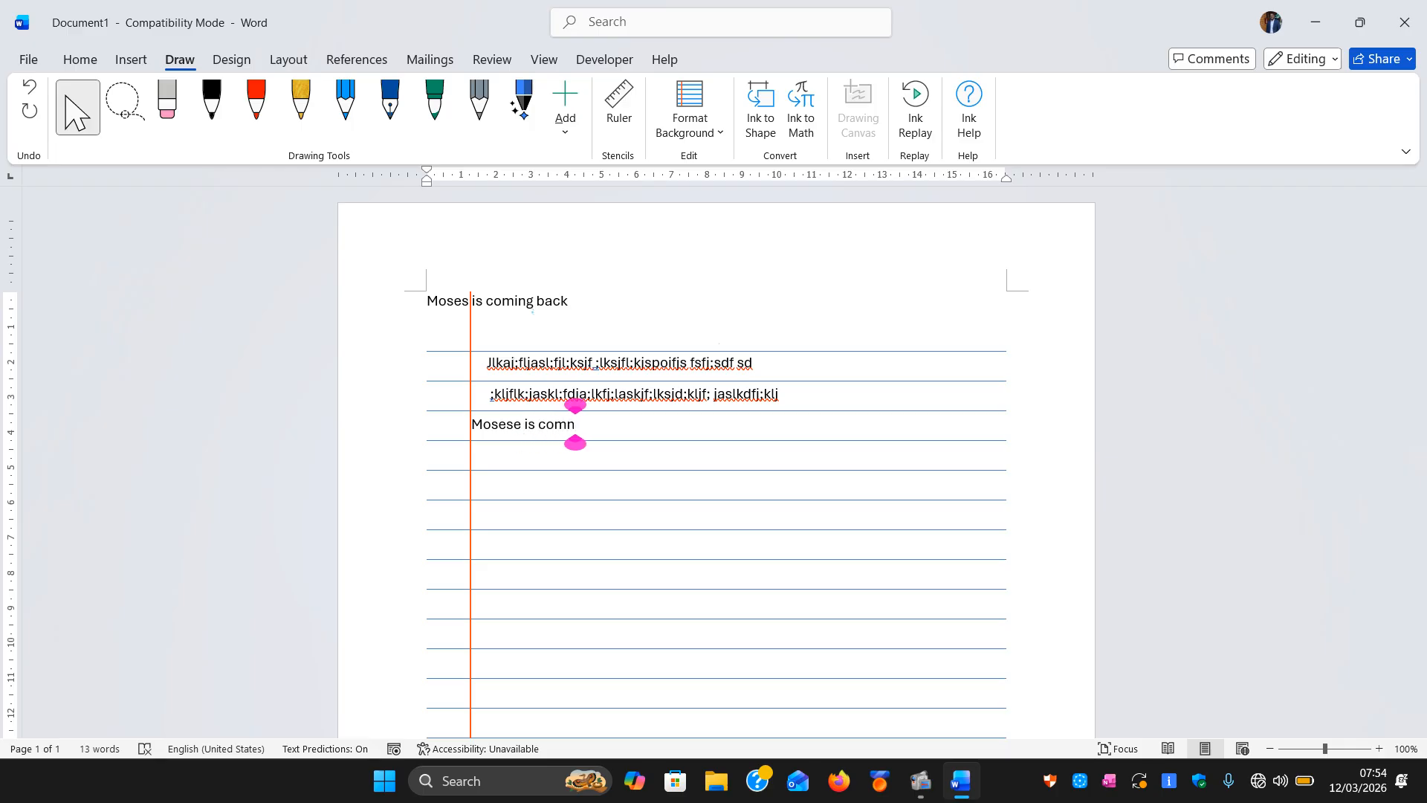
key("BackSpace")
- Replace the College Ruled background with the smallest-square grid lines background
left_click(719, 136)
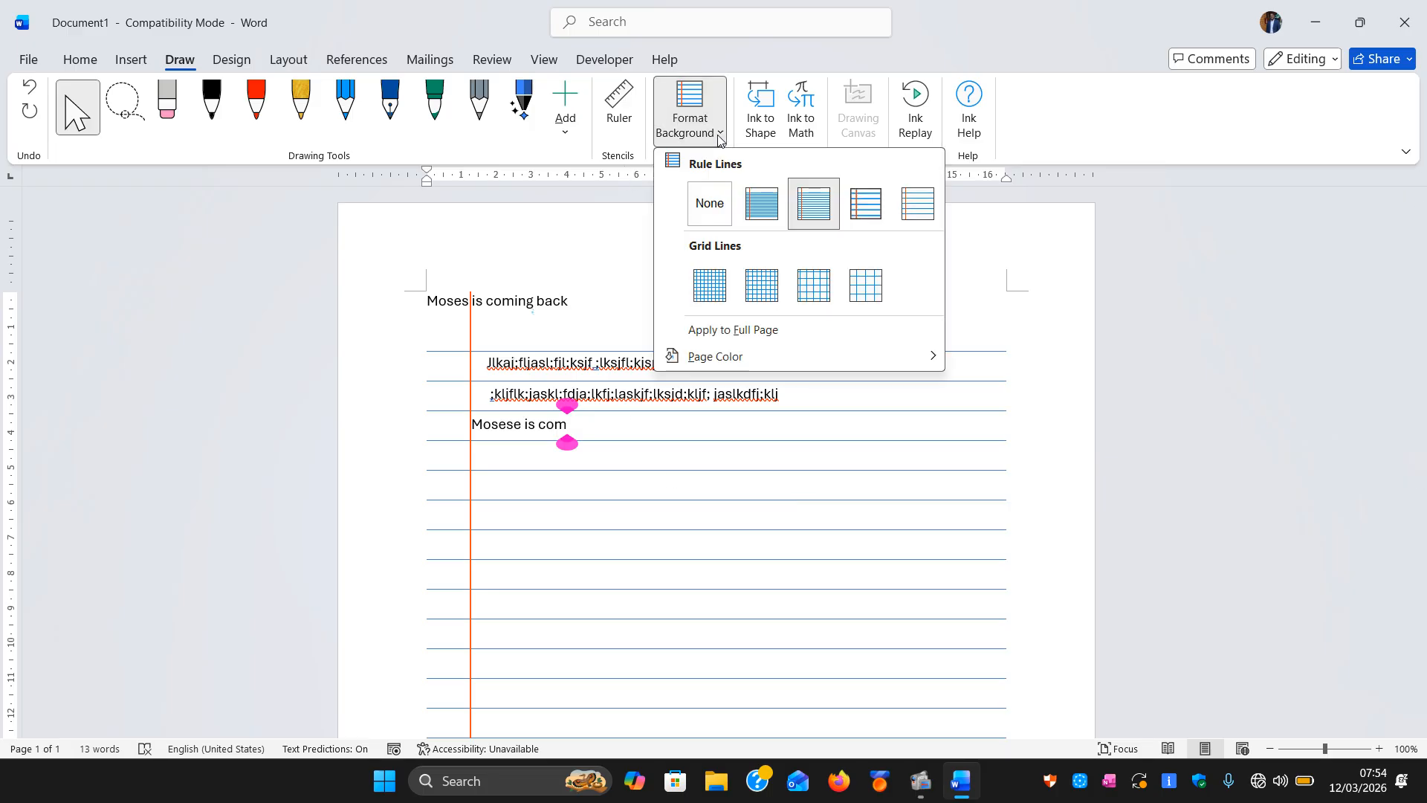
left_click(733, 287)
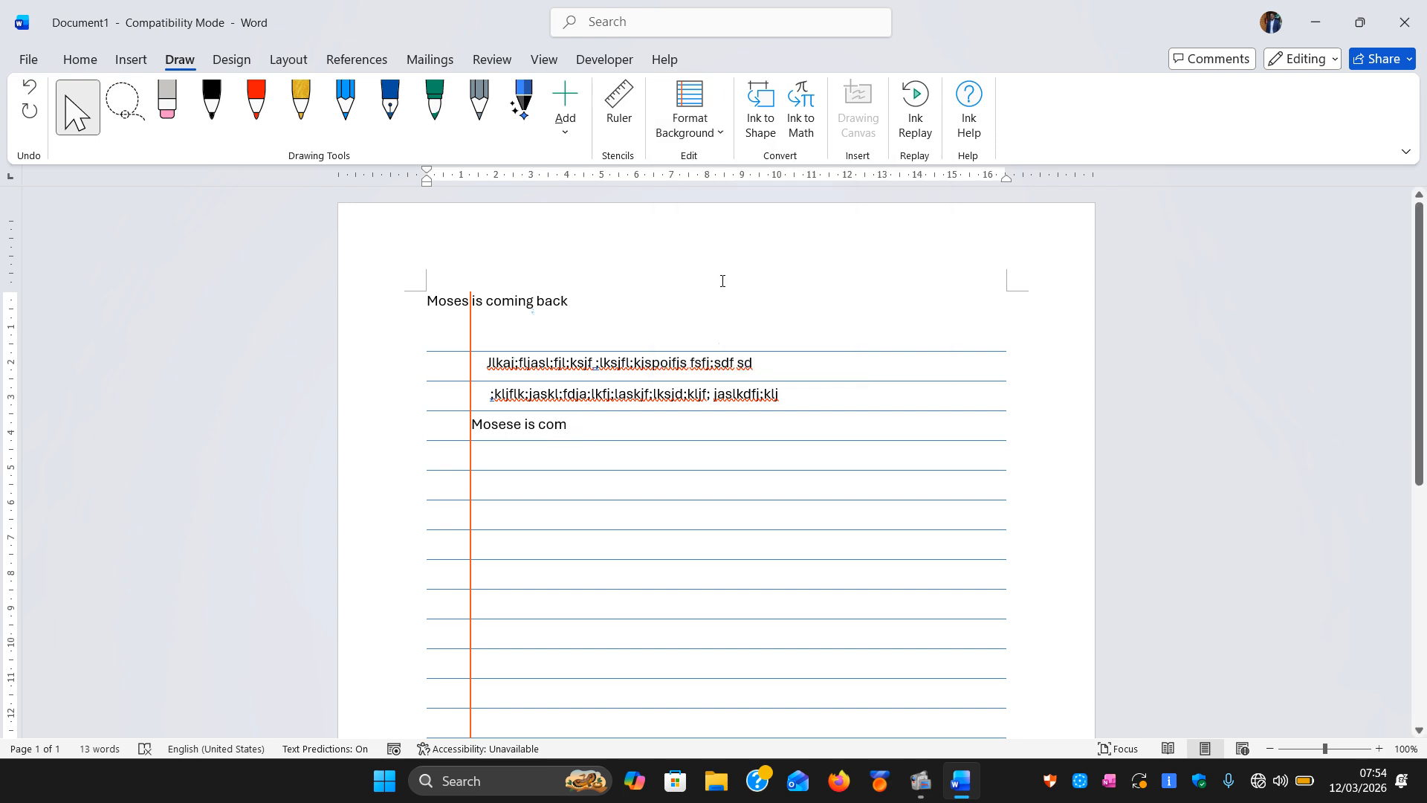
left_click(698, 126)
left_click(721, 296)
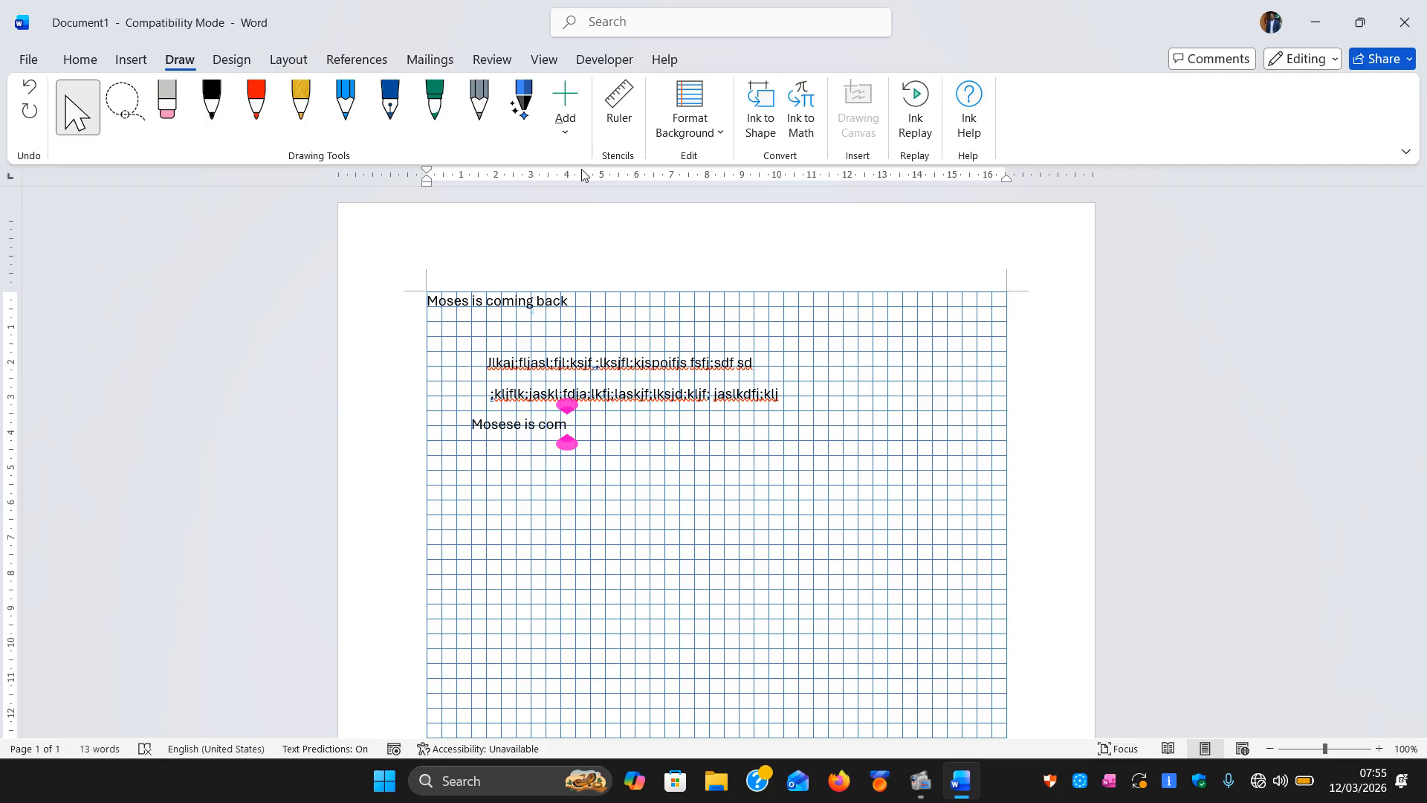
- Draw a straight black pen line along the 45° drawing ruler down across the grid, and move the ruler clear of it
left_click(628, 119)
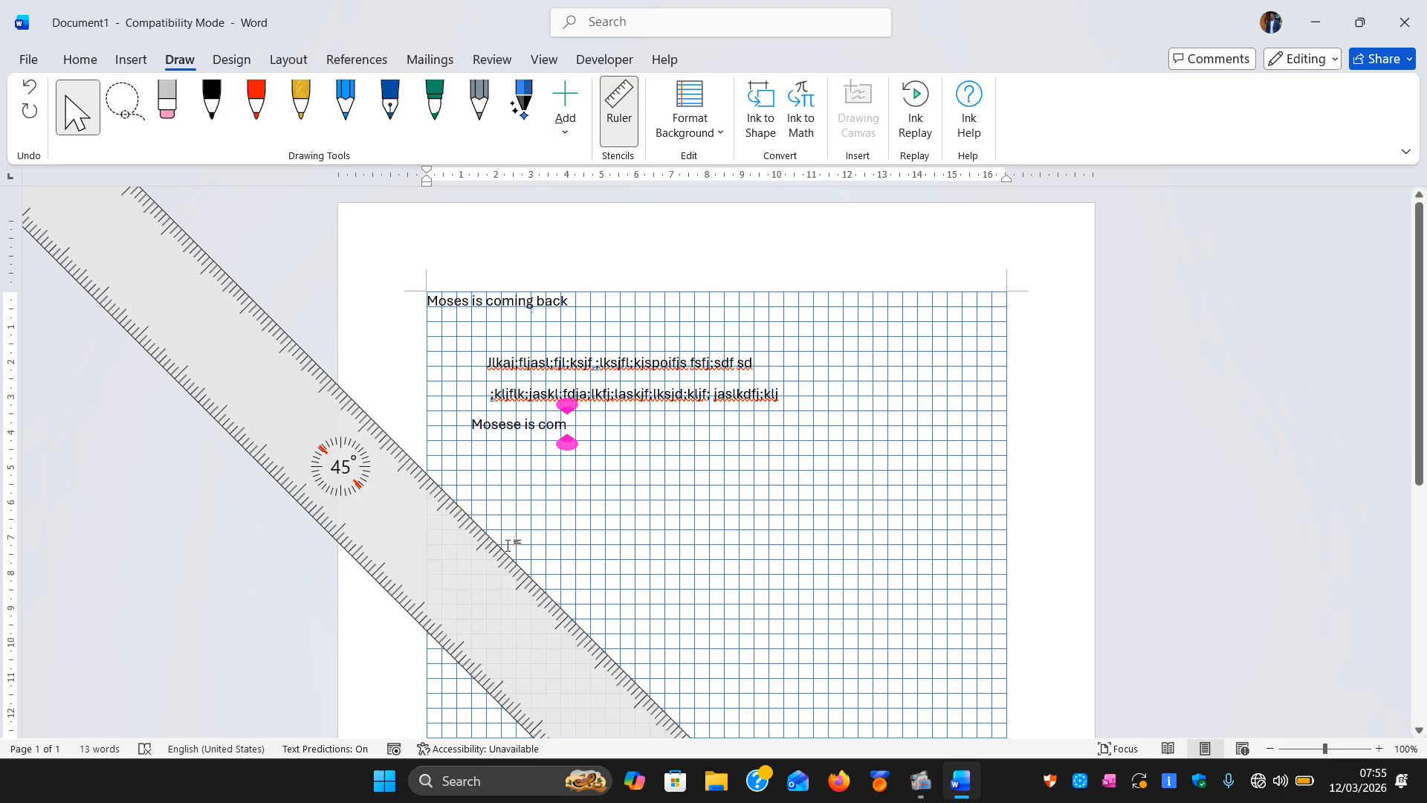
left_click(211, 104)
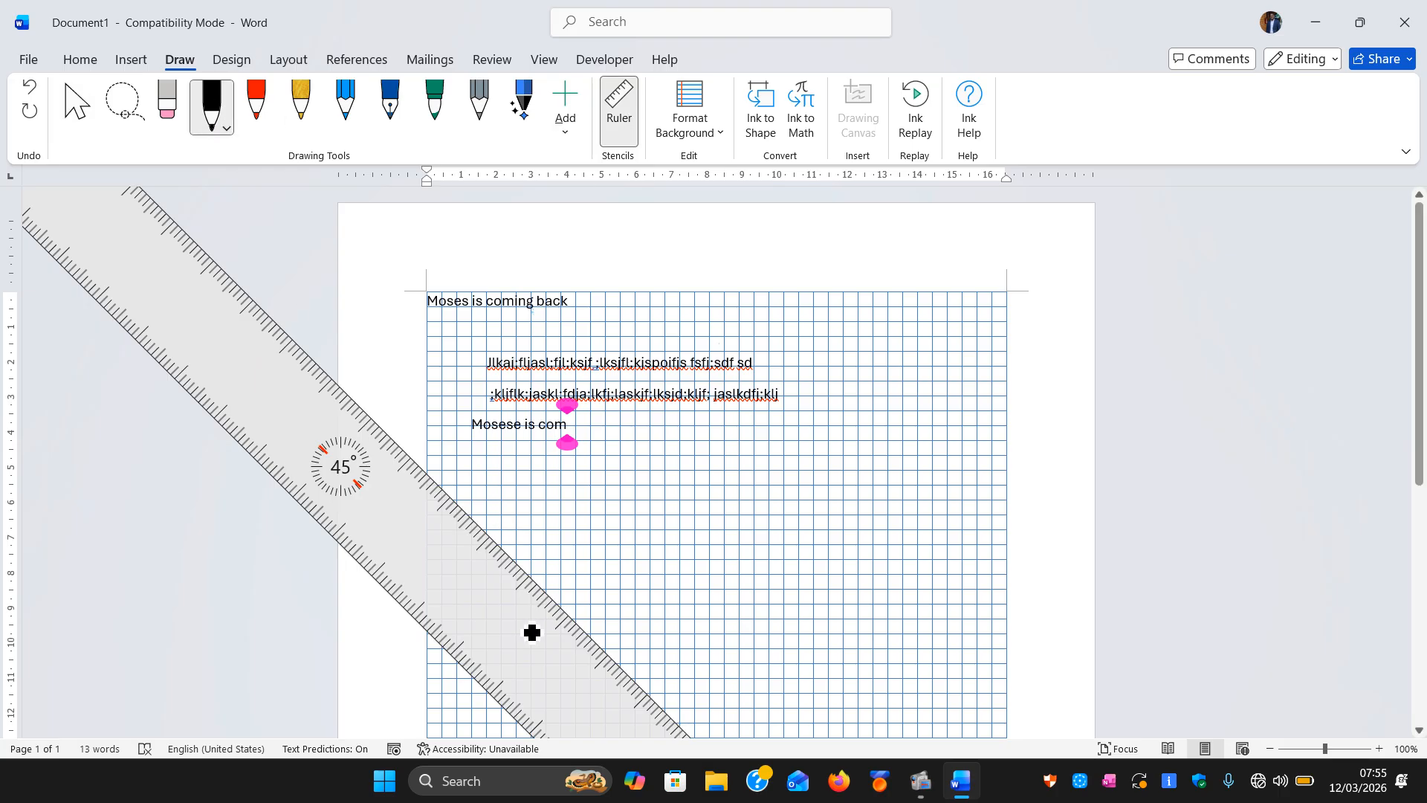
mouse_move(480, 524)
left_mouse_down()
mouse_move(433, 480)
mouse_move(670, 775)
left_mouse_up()
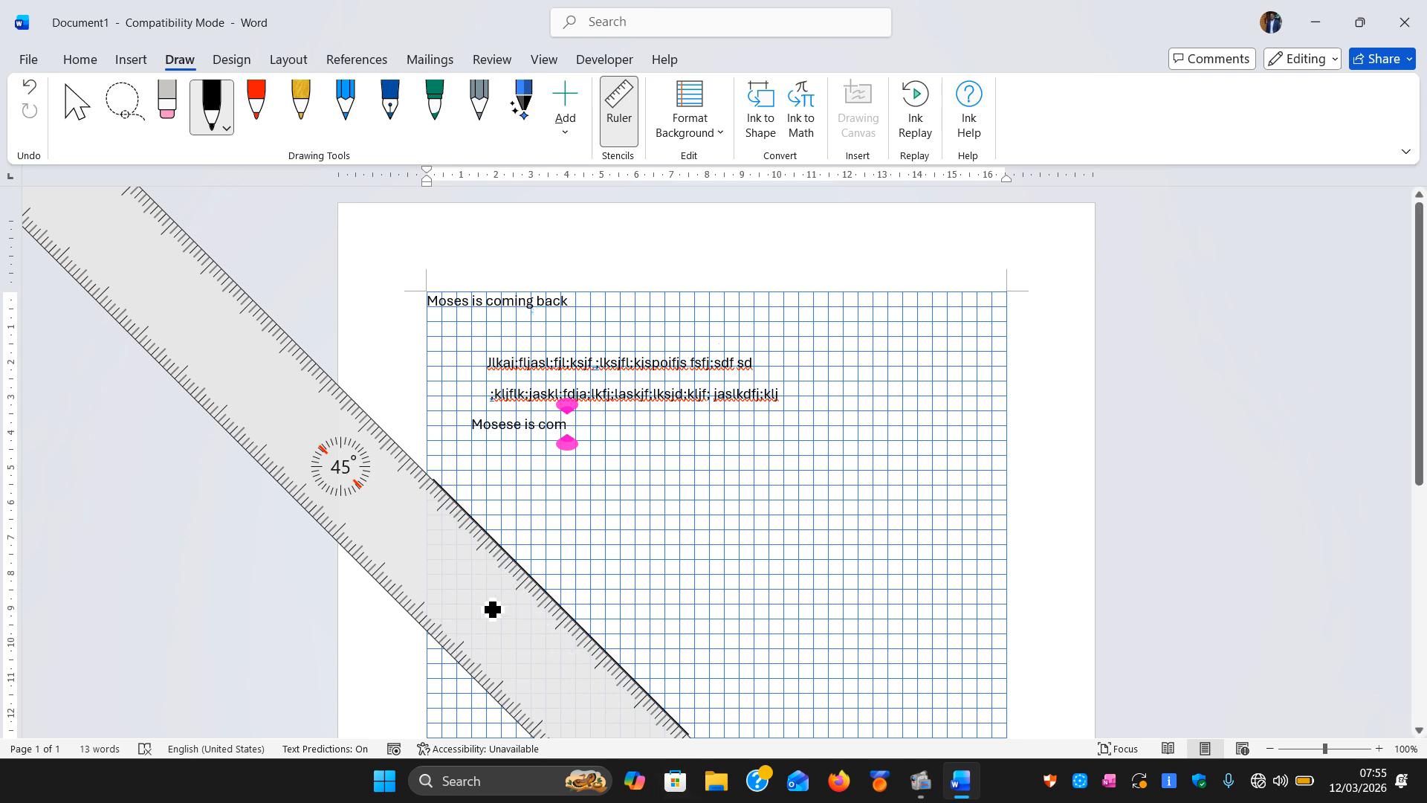
mouse_move(494, 605)
left_mouse_down()
mouse_move(583, 550)
mouse_move(924, 516)
left_mouse_up()
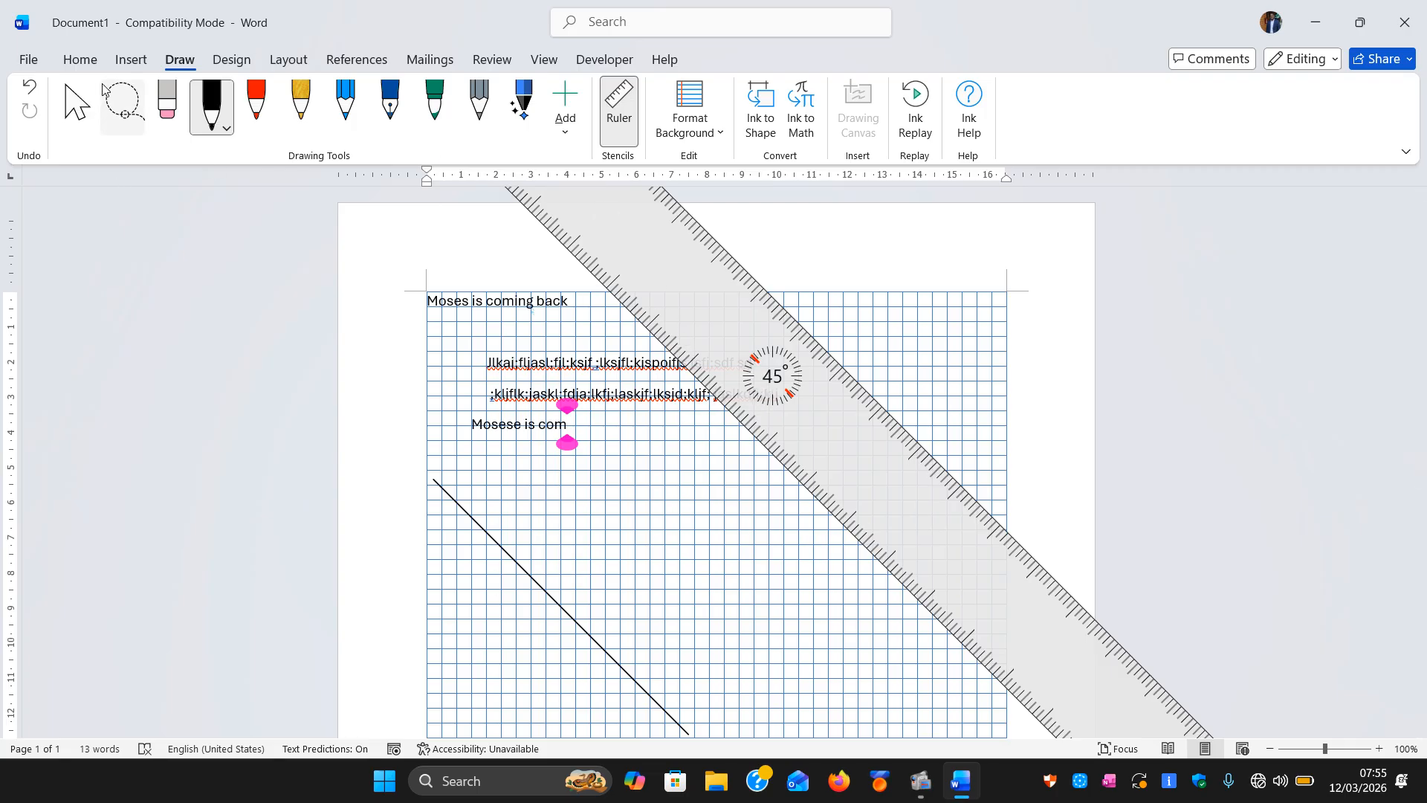
- Hide the drawing ruler from the page
left_click(126, 60)
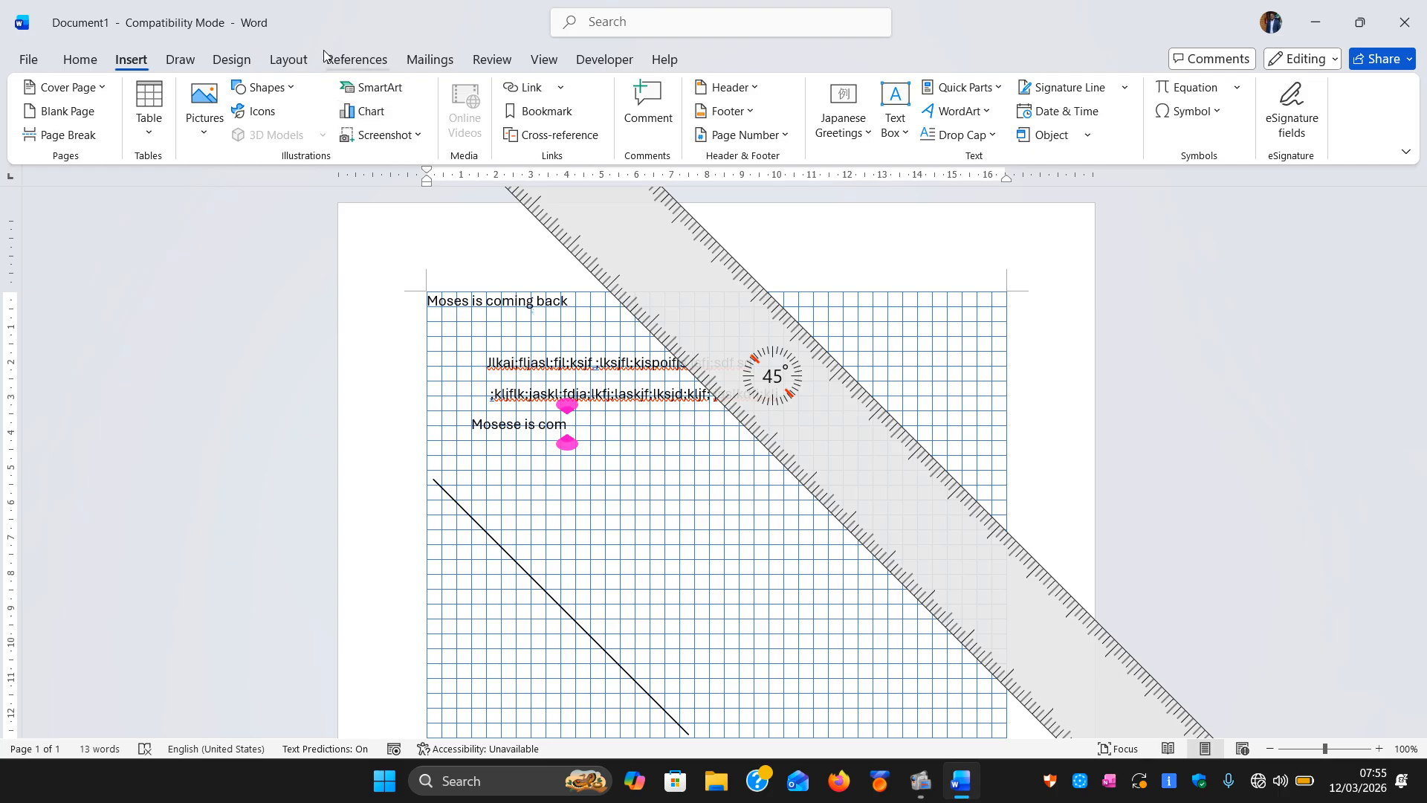
left_click(214, 61)
left_click(180, 60)
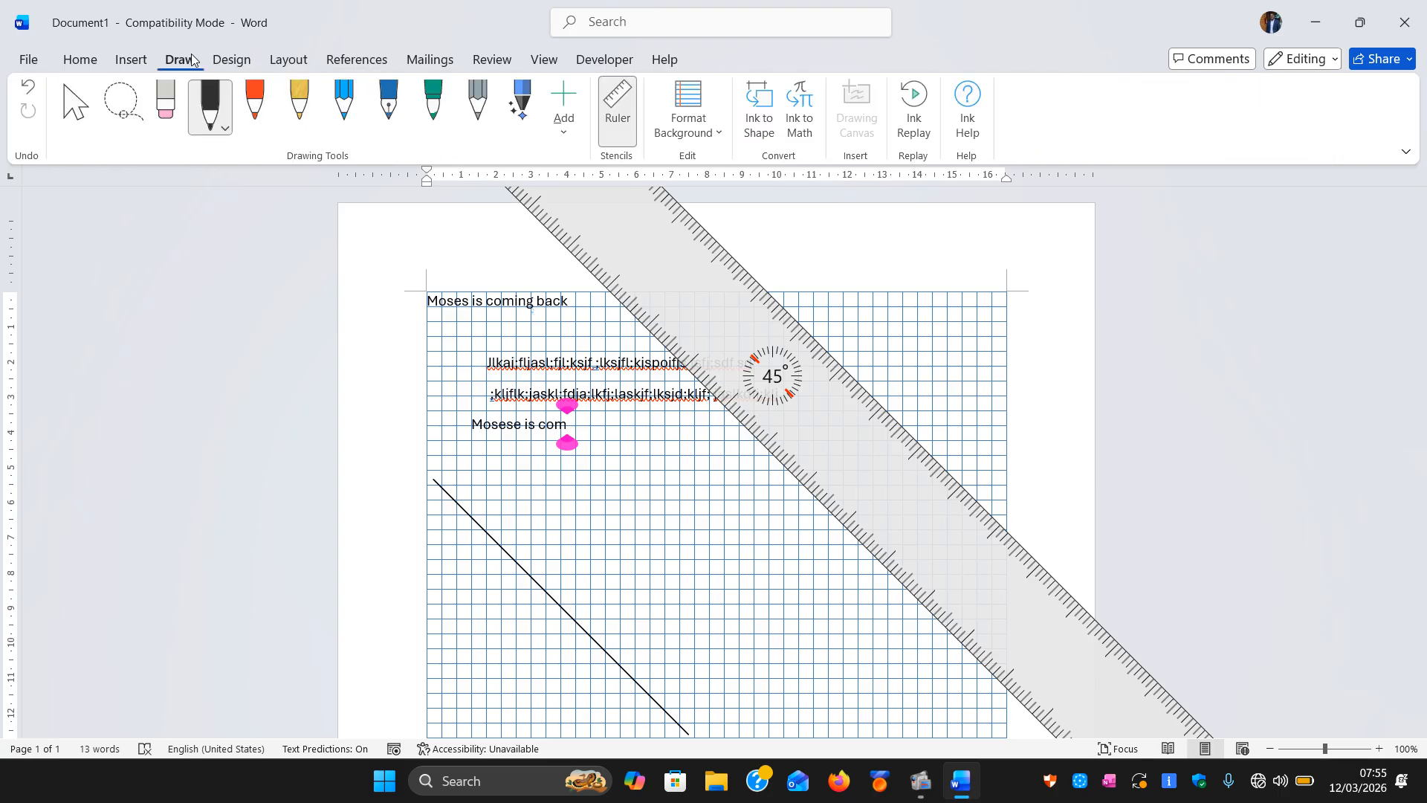
left_click(619, 112)
- Try to draw a straight line shape about 7.11 cm wide and 2.94 cm high from the diagonal ink line, and remove the added strokes
left_click(131, 59)
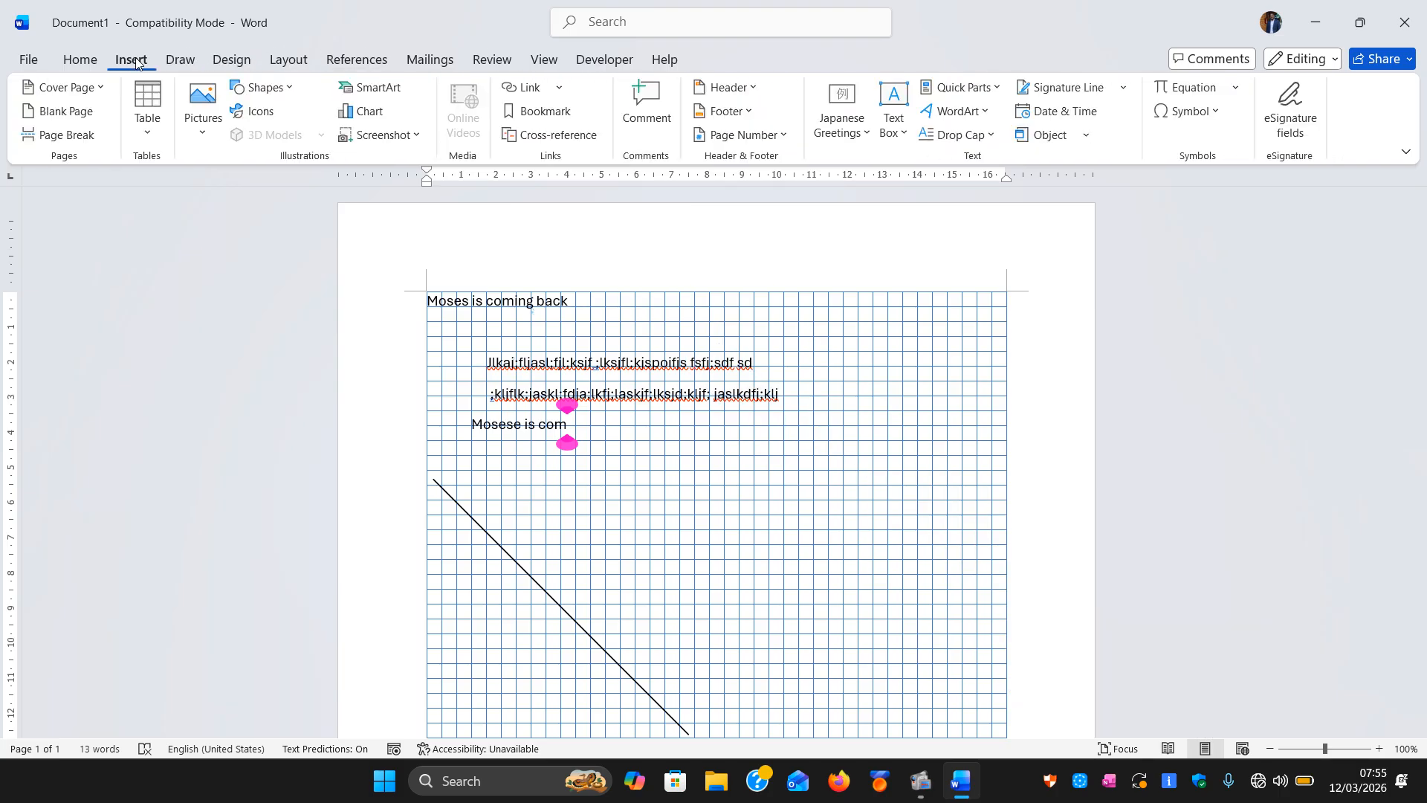
left_click(292, 90)
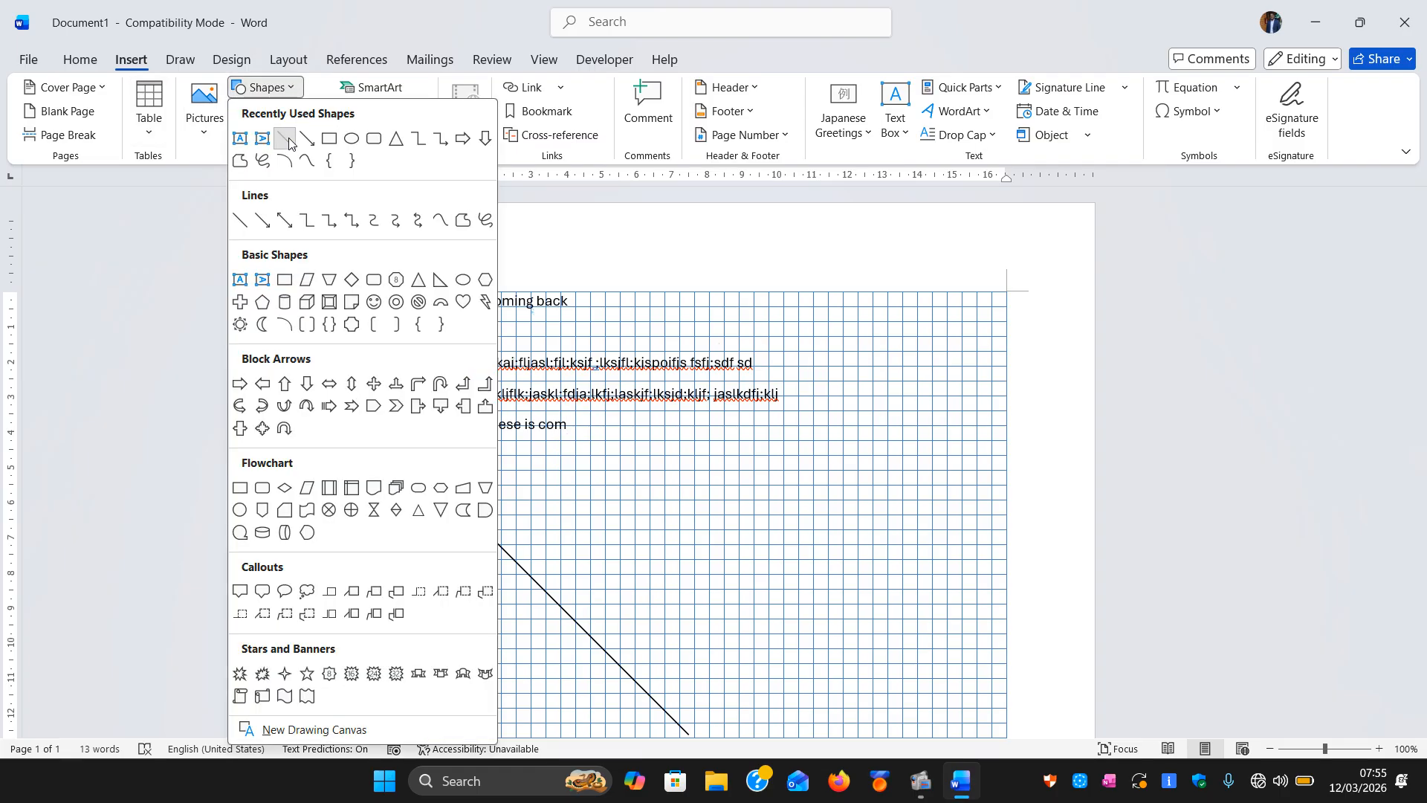
left_click(288, 135)
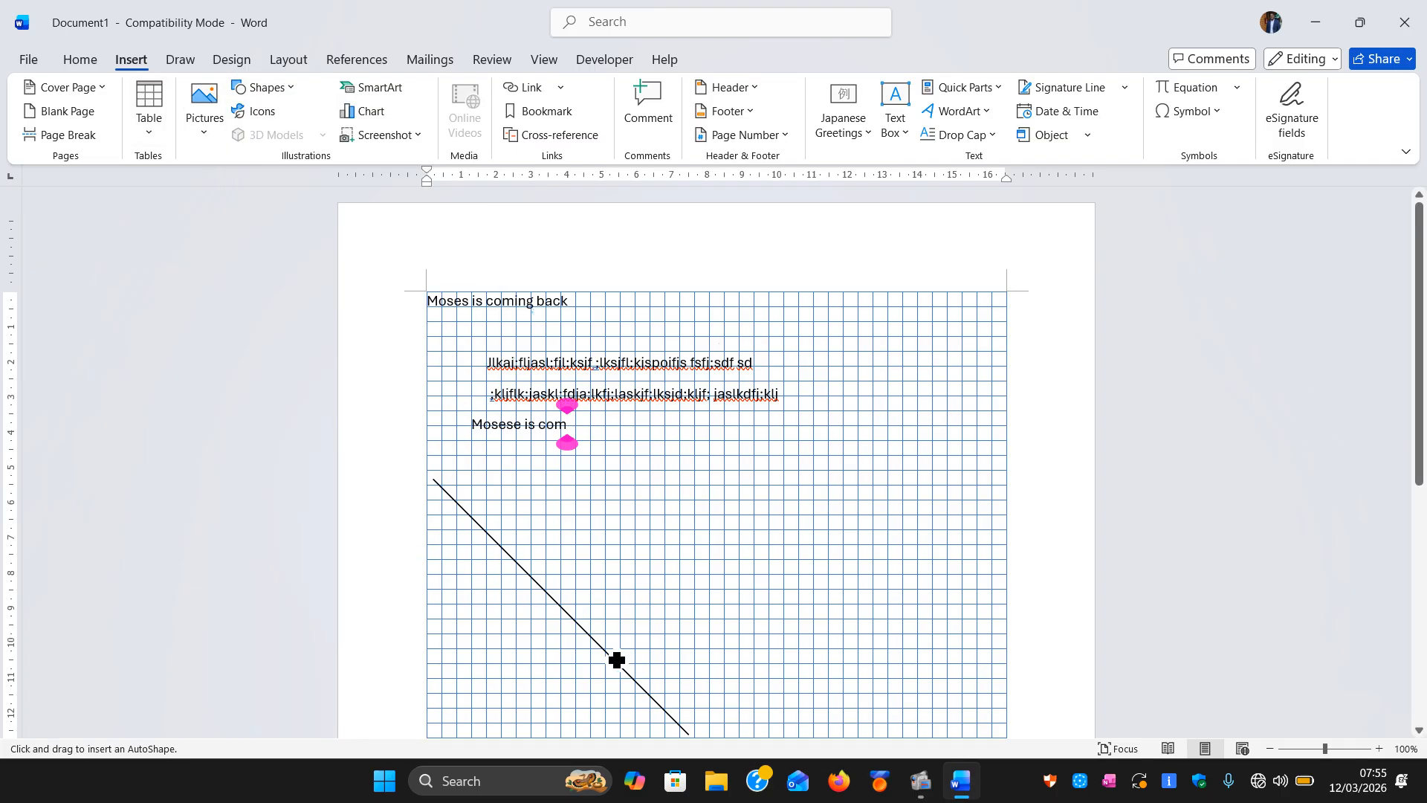
left_click_drag(606, 649, 637, 636)
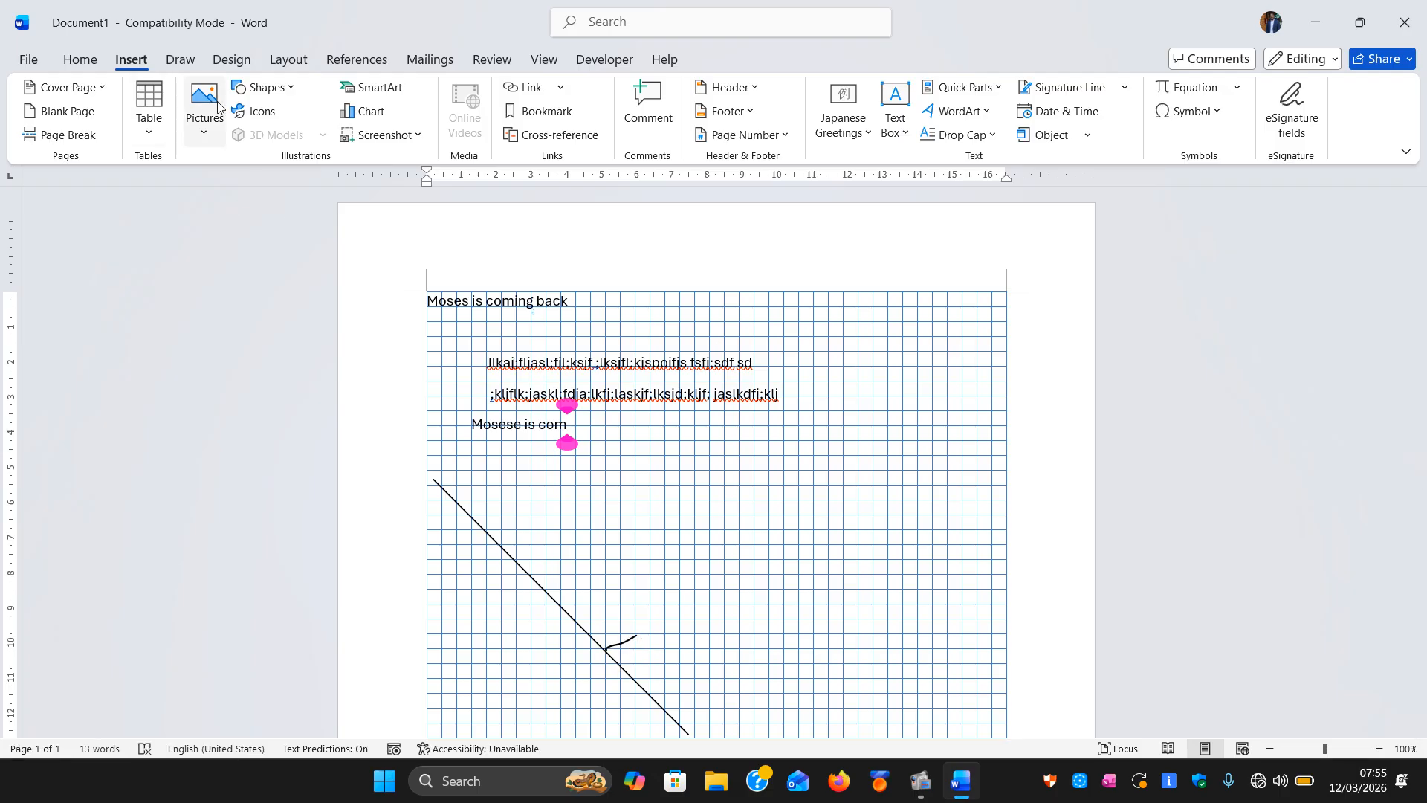
left_click(289, 89)
left_click(287, 158)
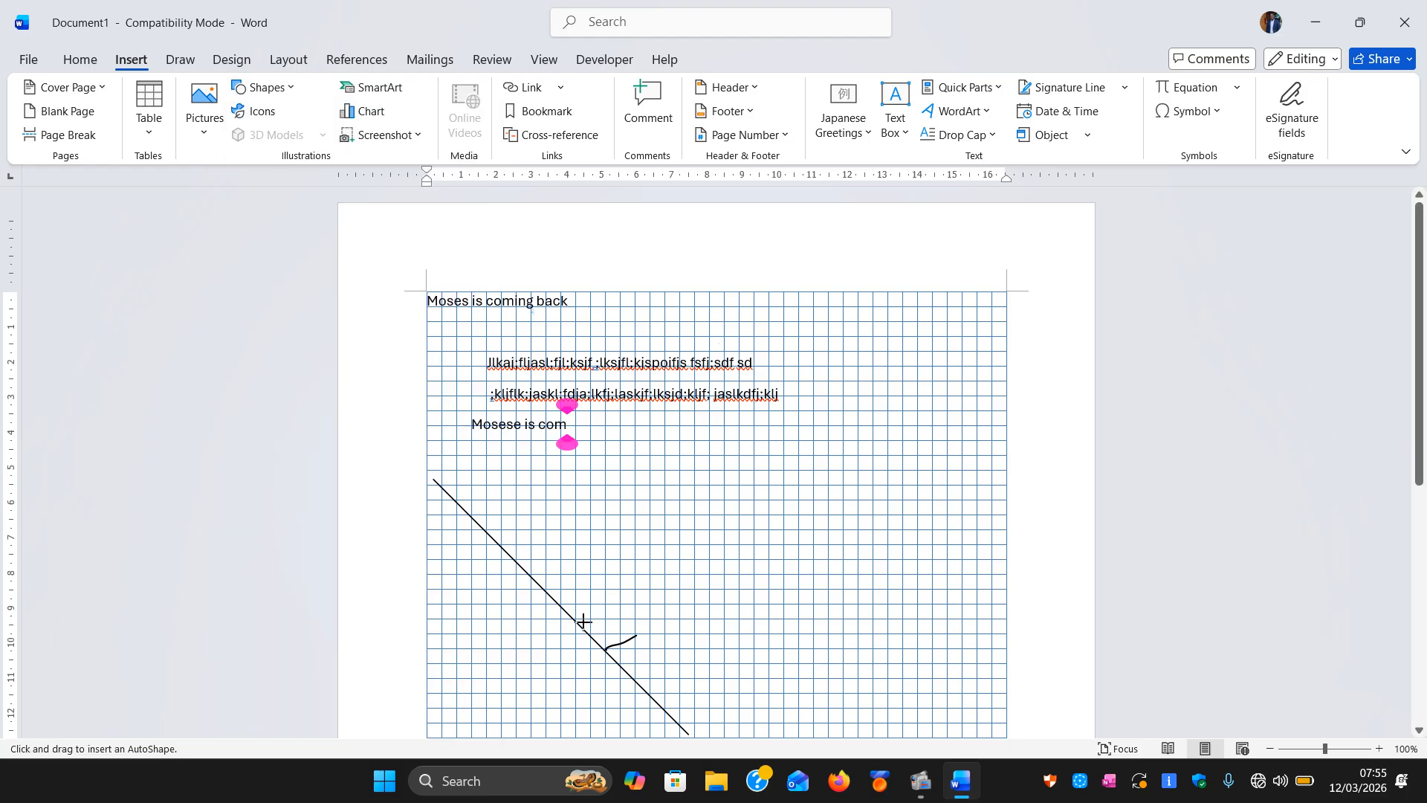
left_click_drag(577, 618, 827, 515)
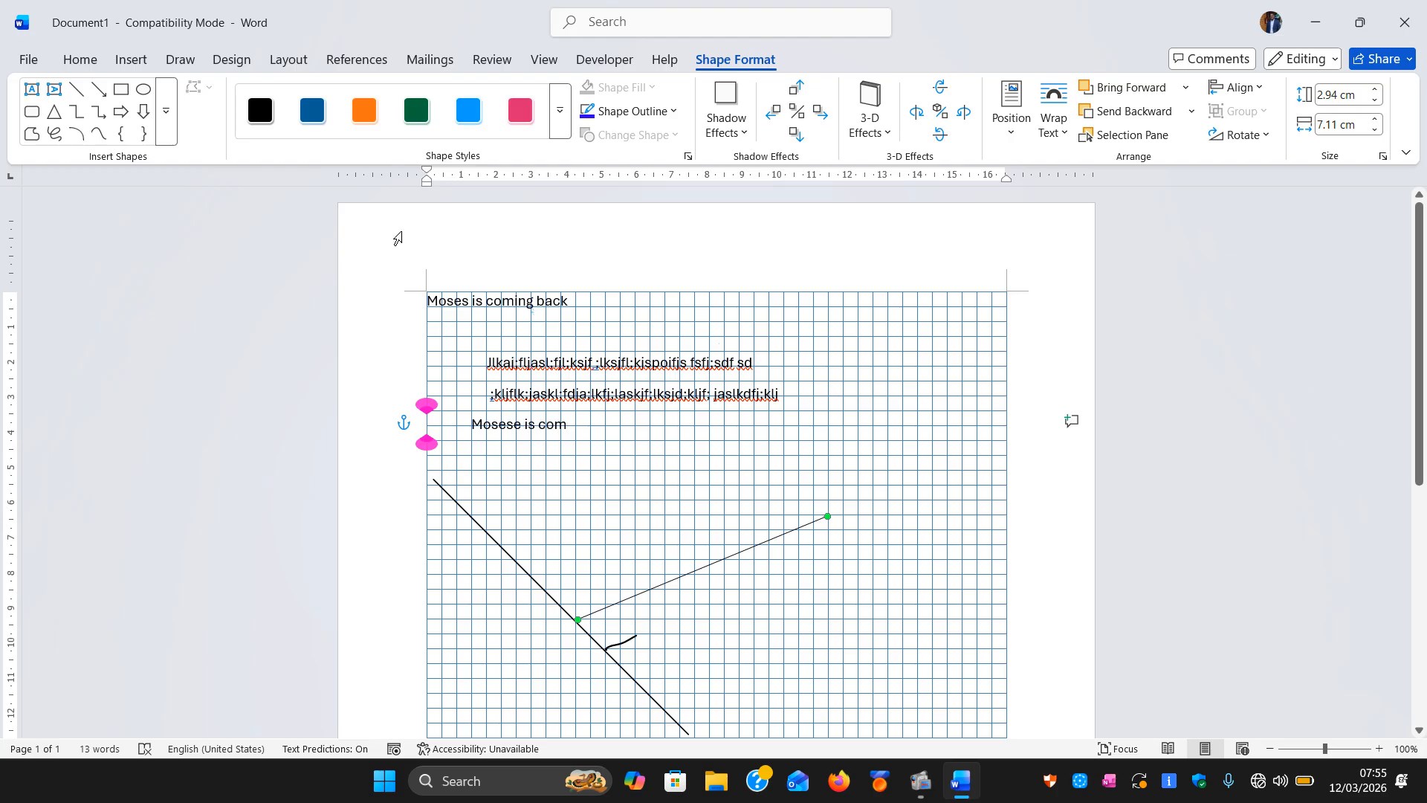
left_click(481, 519)
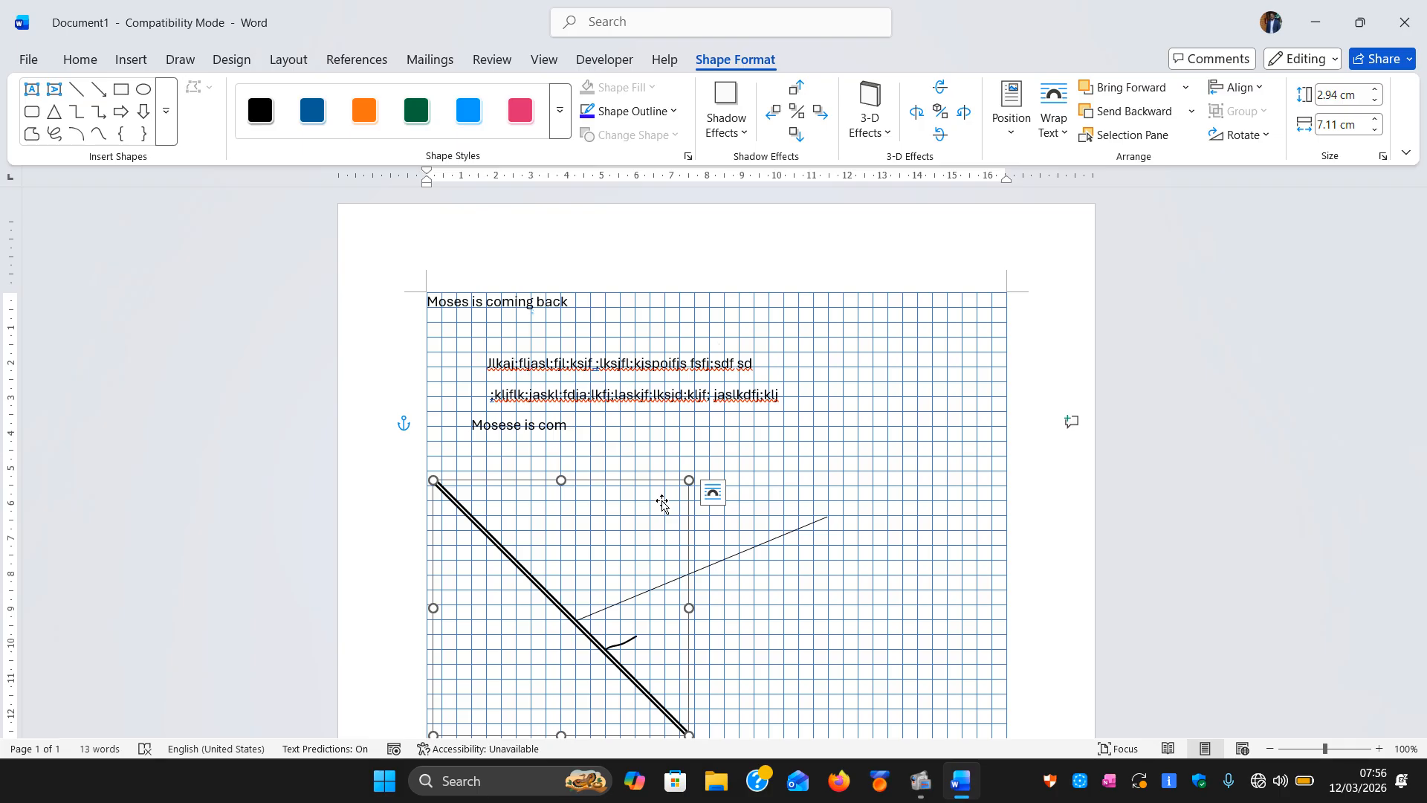
left_click(492, 473)
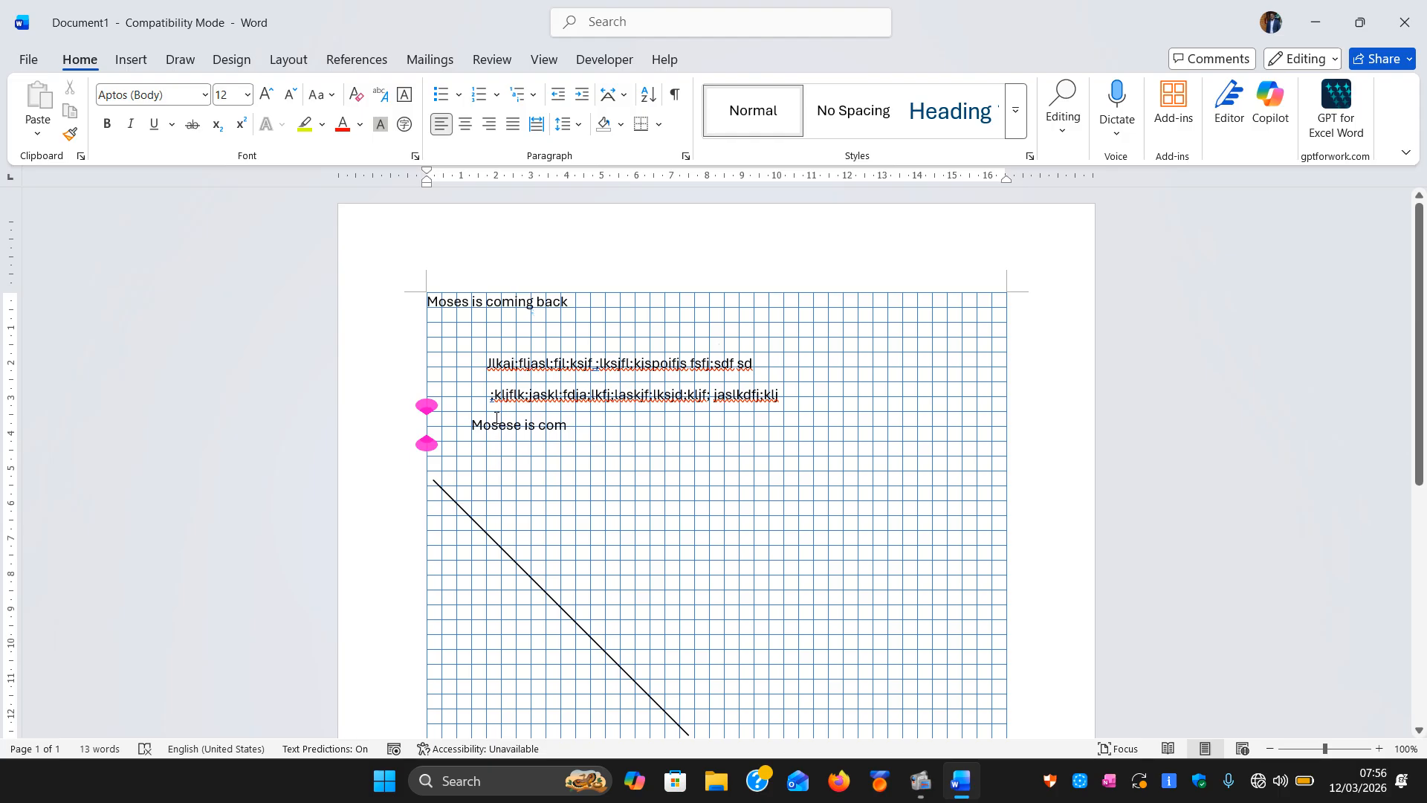
- Move the diagonal ink line and resize it into a shorter, steeper line below the text
left_click(478, 525)
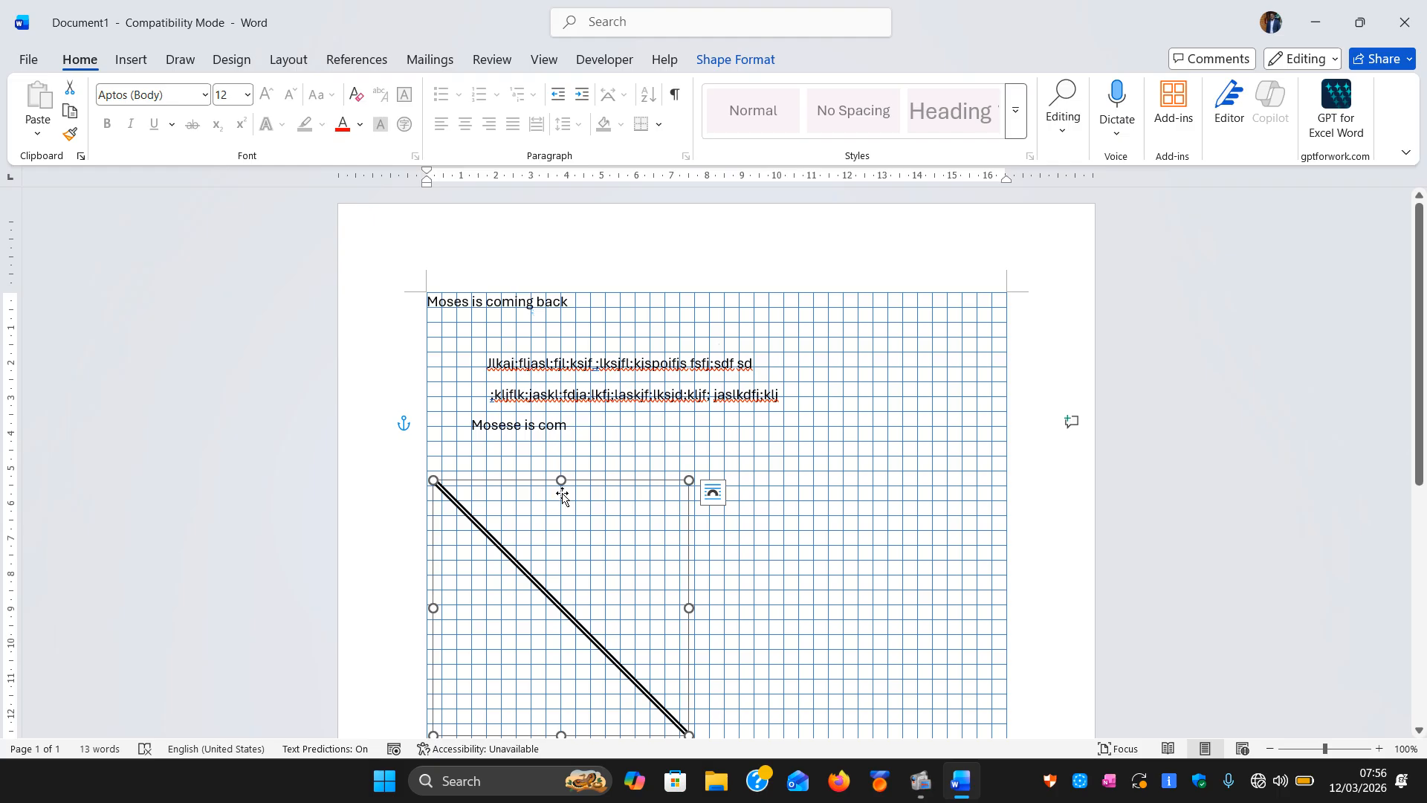
left_click_drag(569, 493, 776, 426)
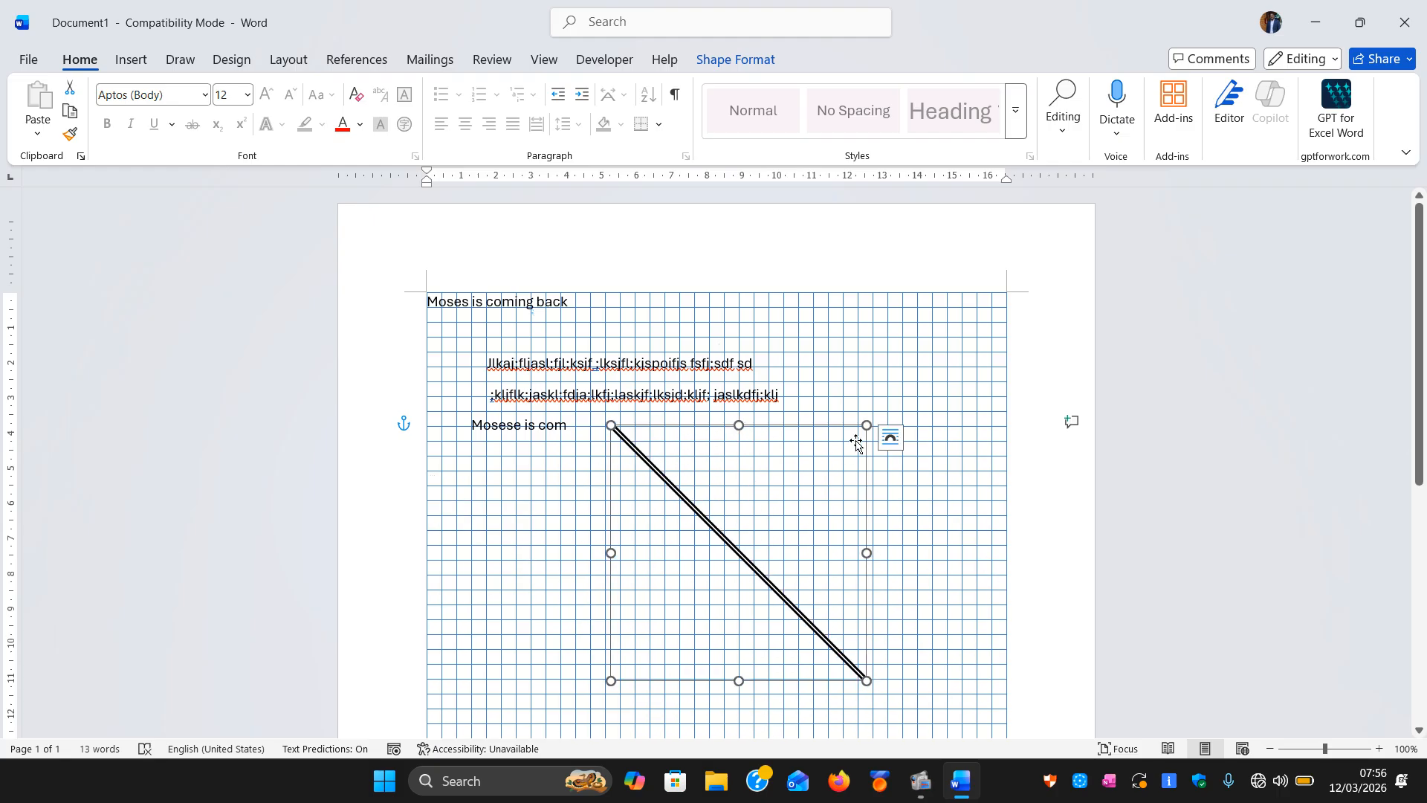
left_click_drag(867, 426, 463, 485)
left_click(842, 547)
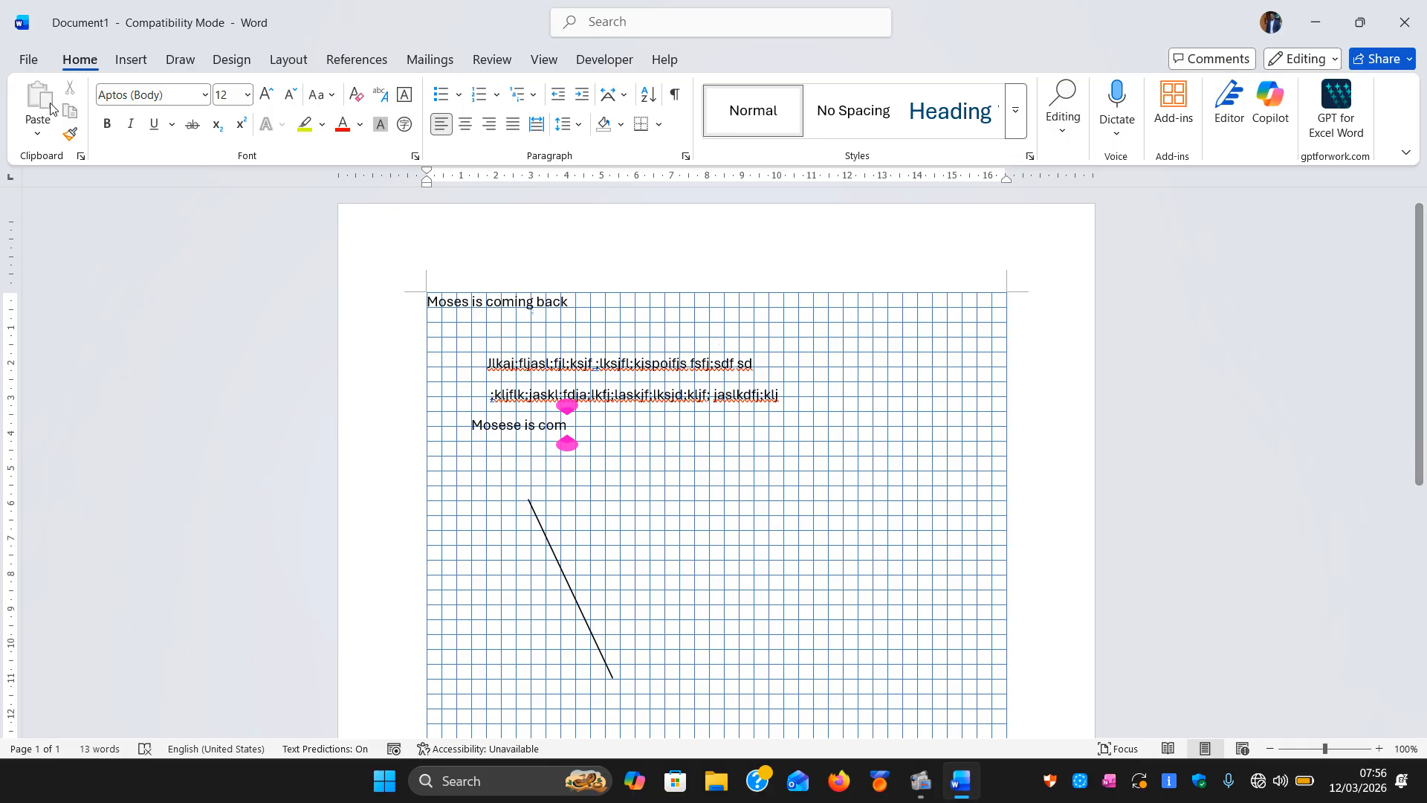
- Insert a vertical line shape about 5.91 cm high beside the ink line and a horizontal one about 8.26 cm wide from its lower end
left_click(130, 61)
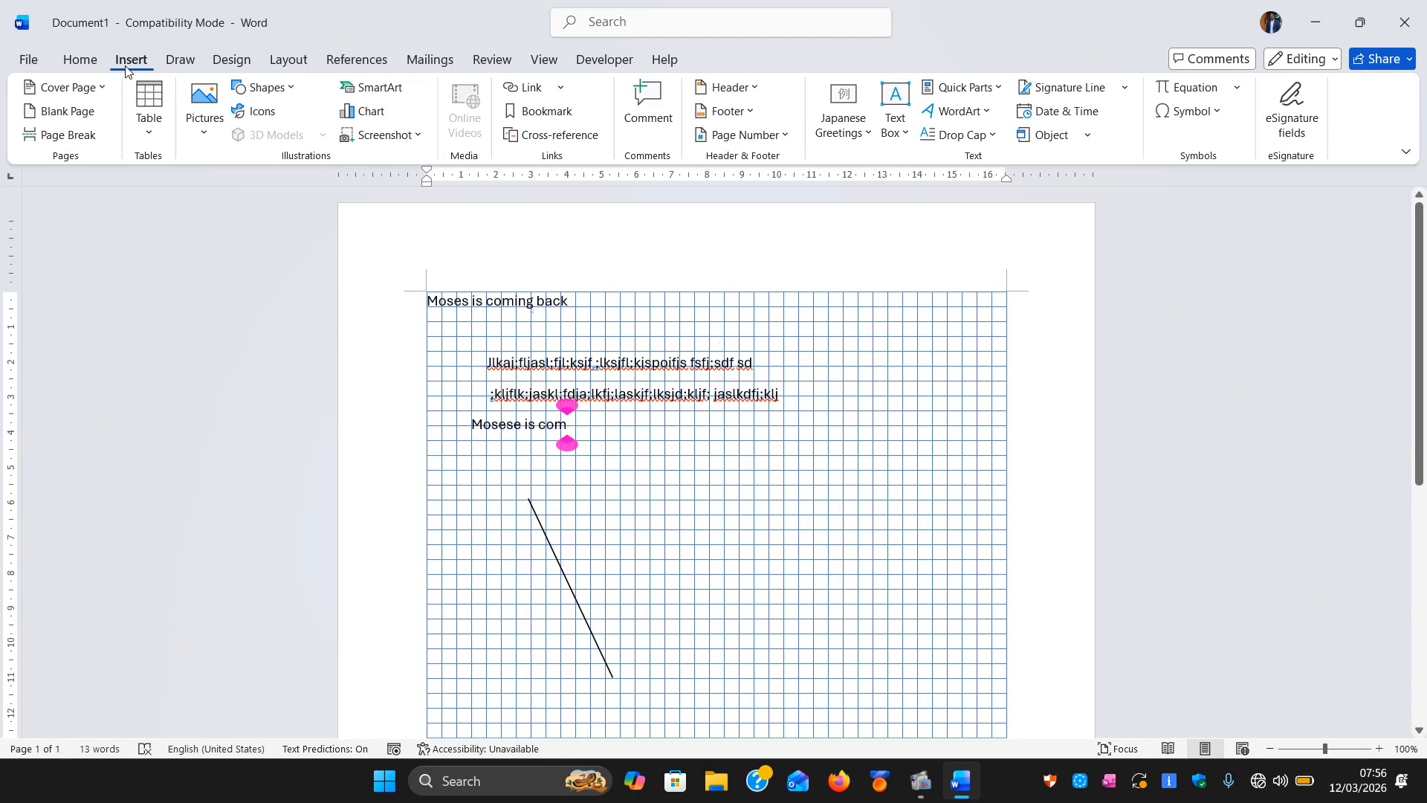
left_click(297, 87)
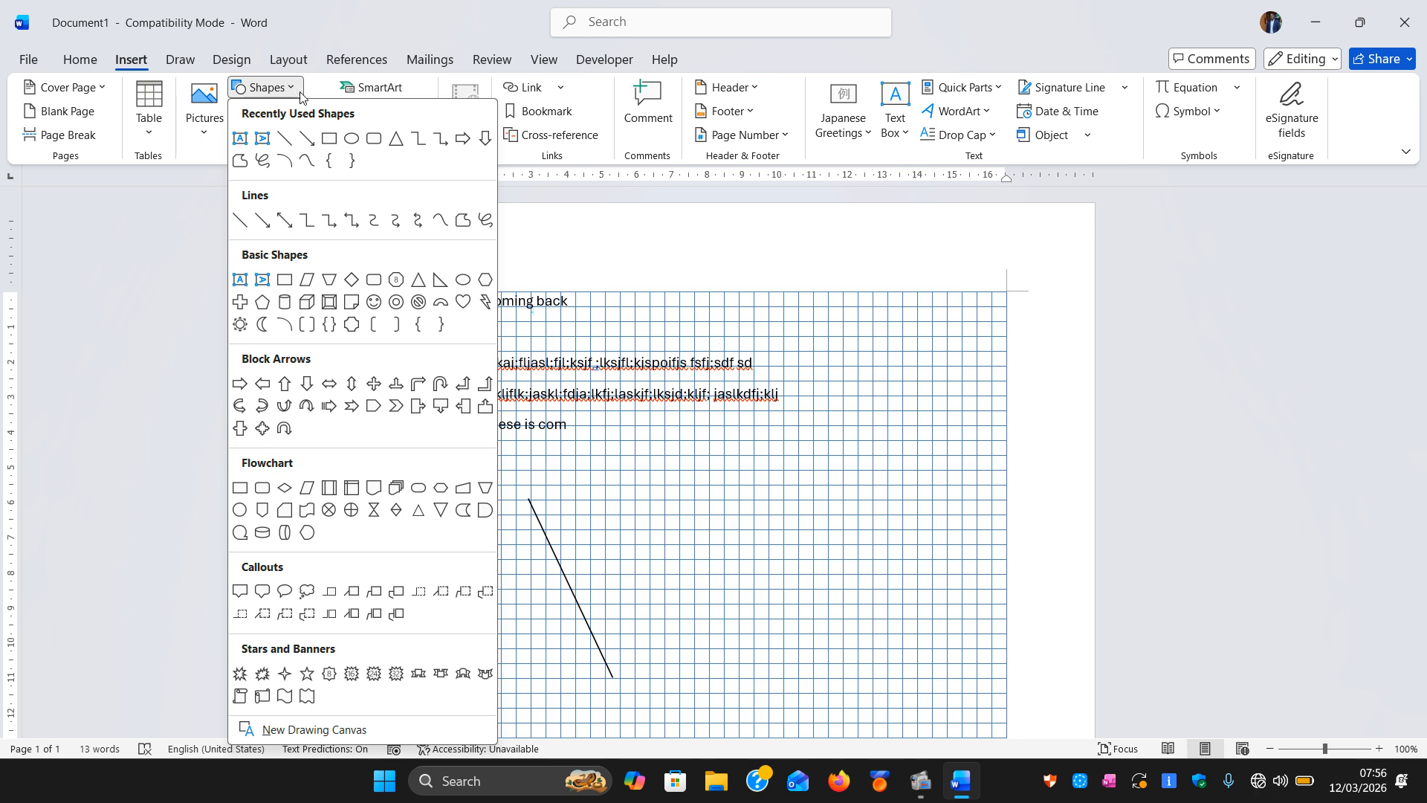
left_click(285, 139)
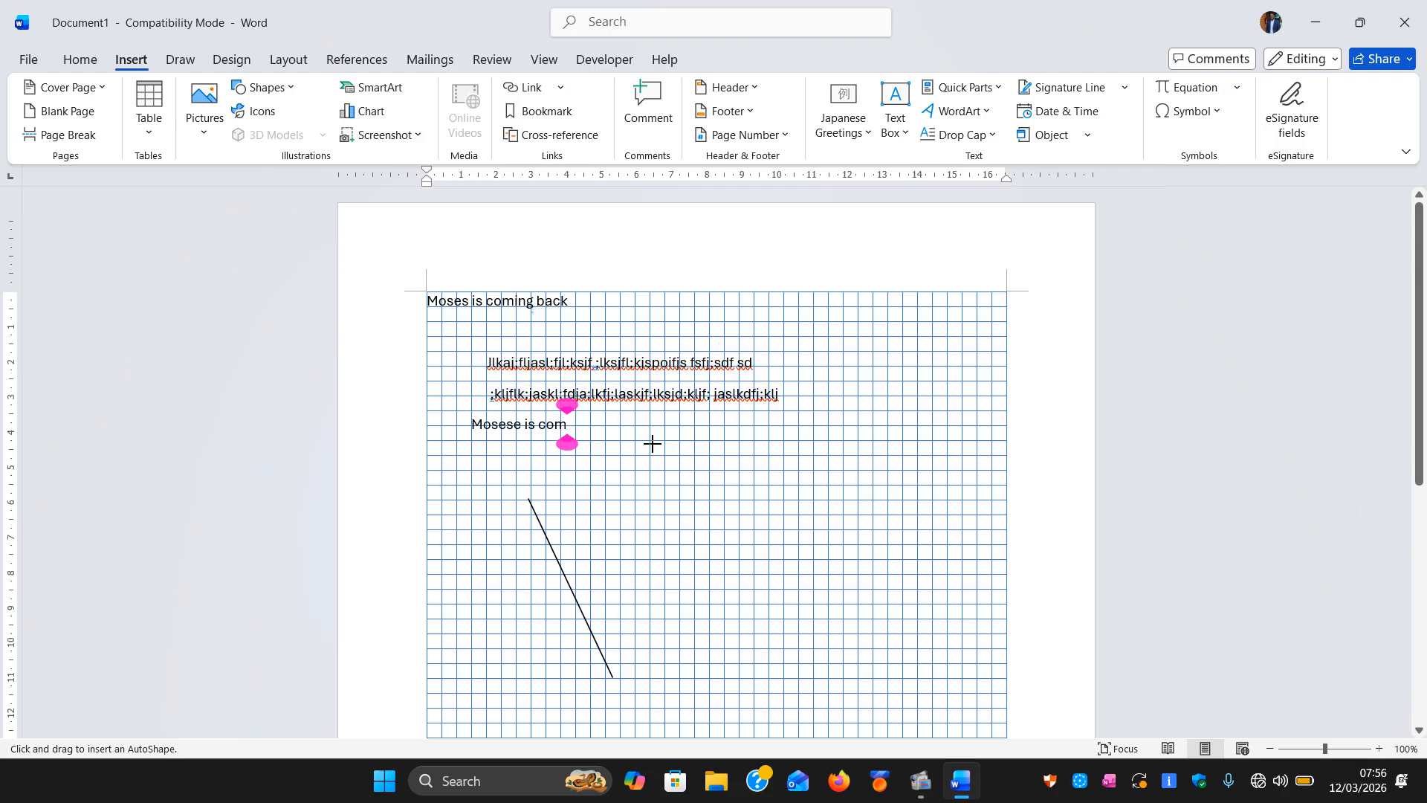
left_click_drag(653, 446, 654, 649)
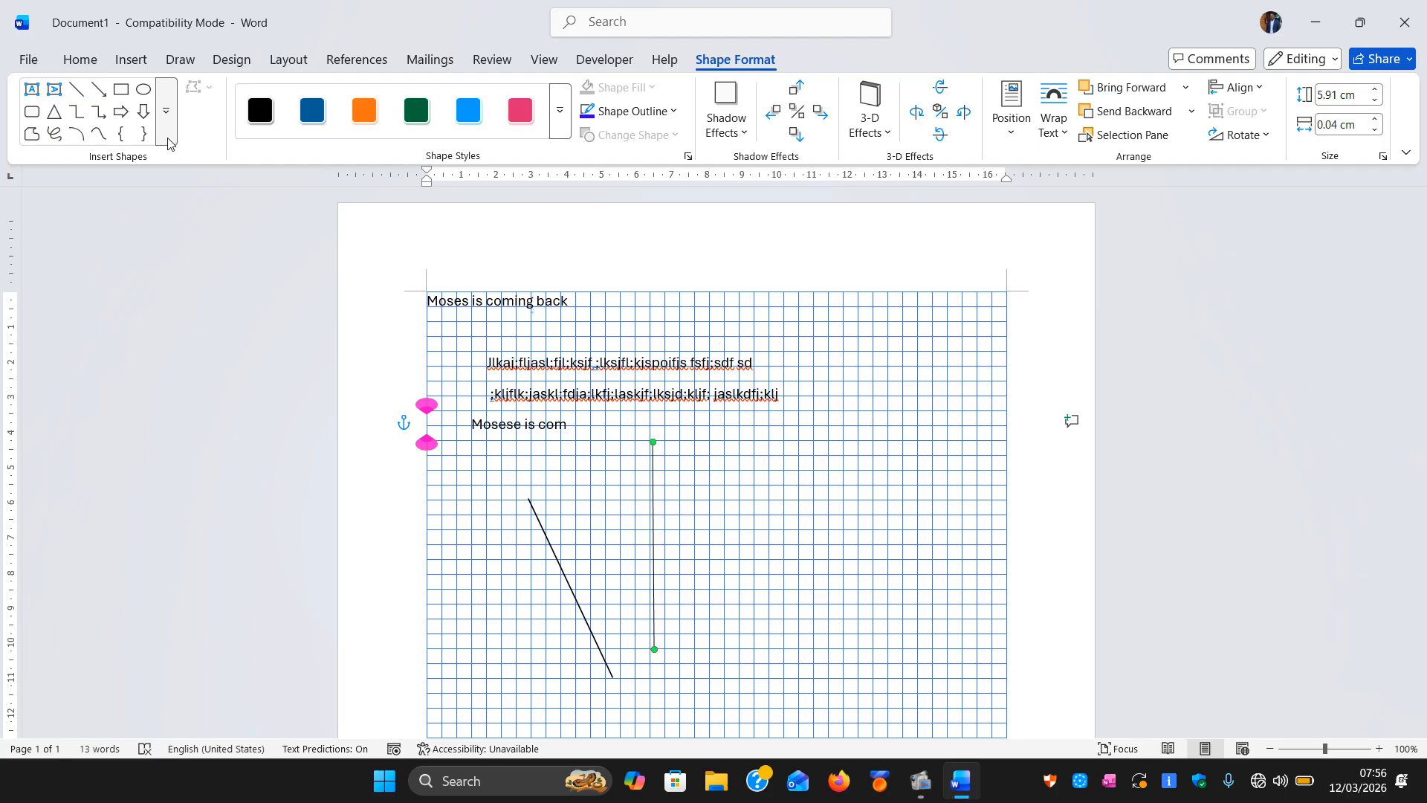
left_click(80, 95)
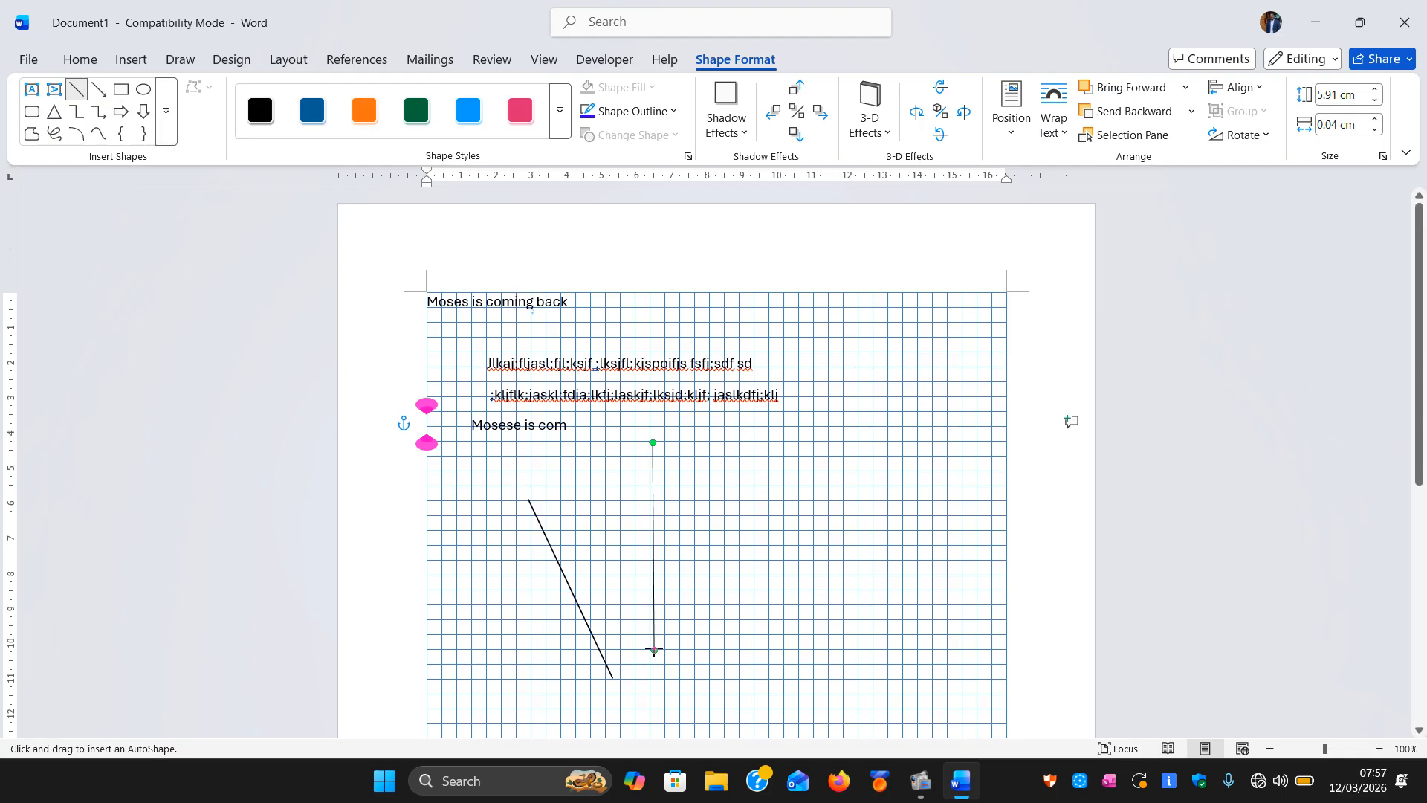
left_click_drag(654, 648, 944, 648)
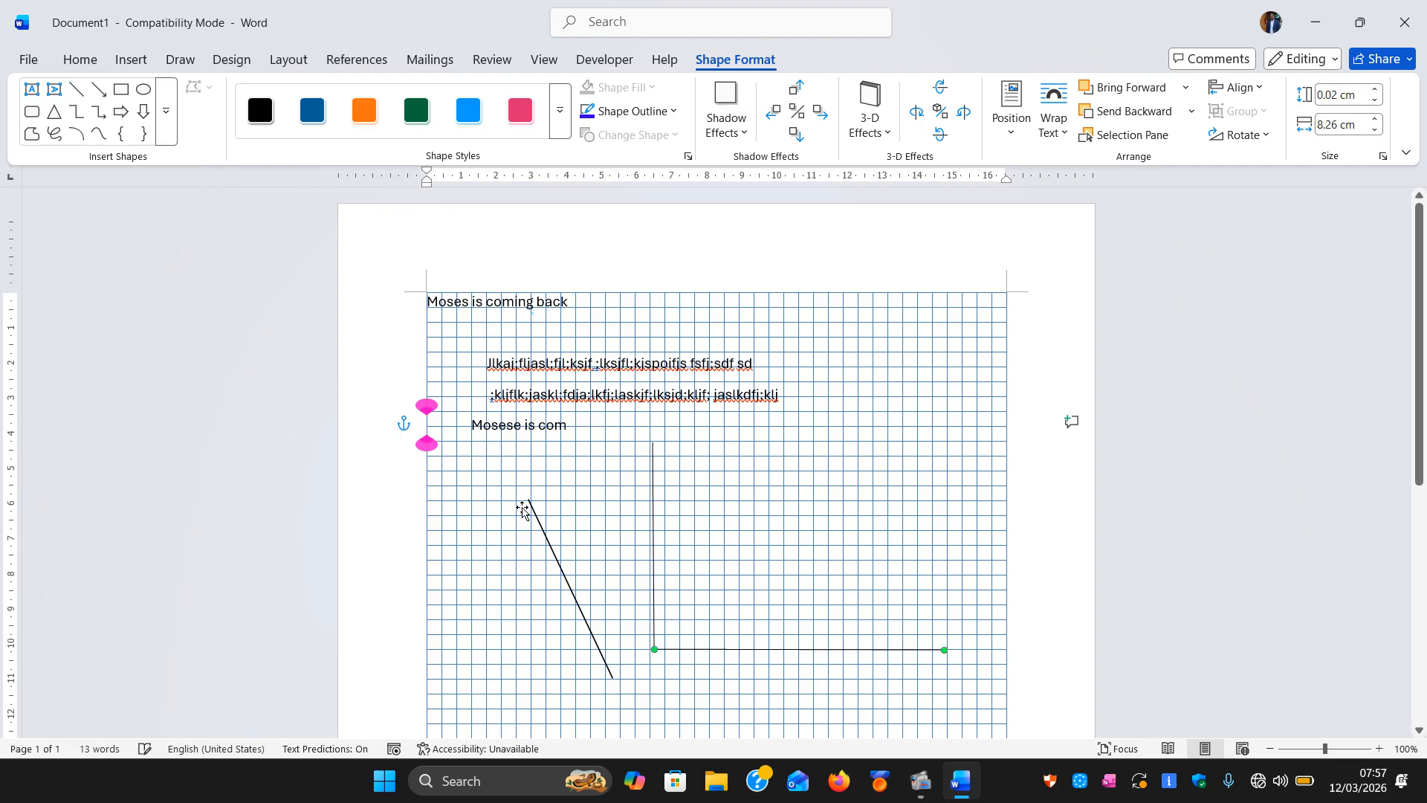
- Draw a diagonal arrow about 6.01 cm wide and 4.7 cm high from the corner of the two lines up to the right, and deselect it
left_click(102, 95)
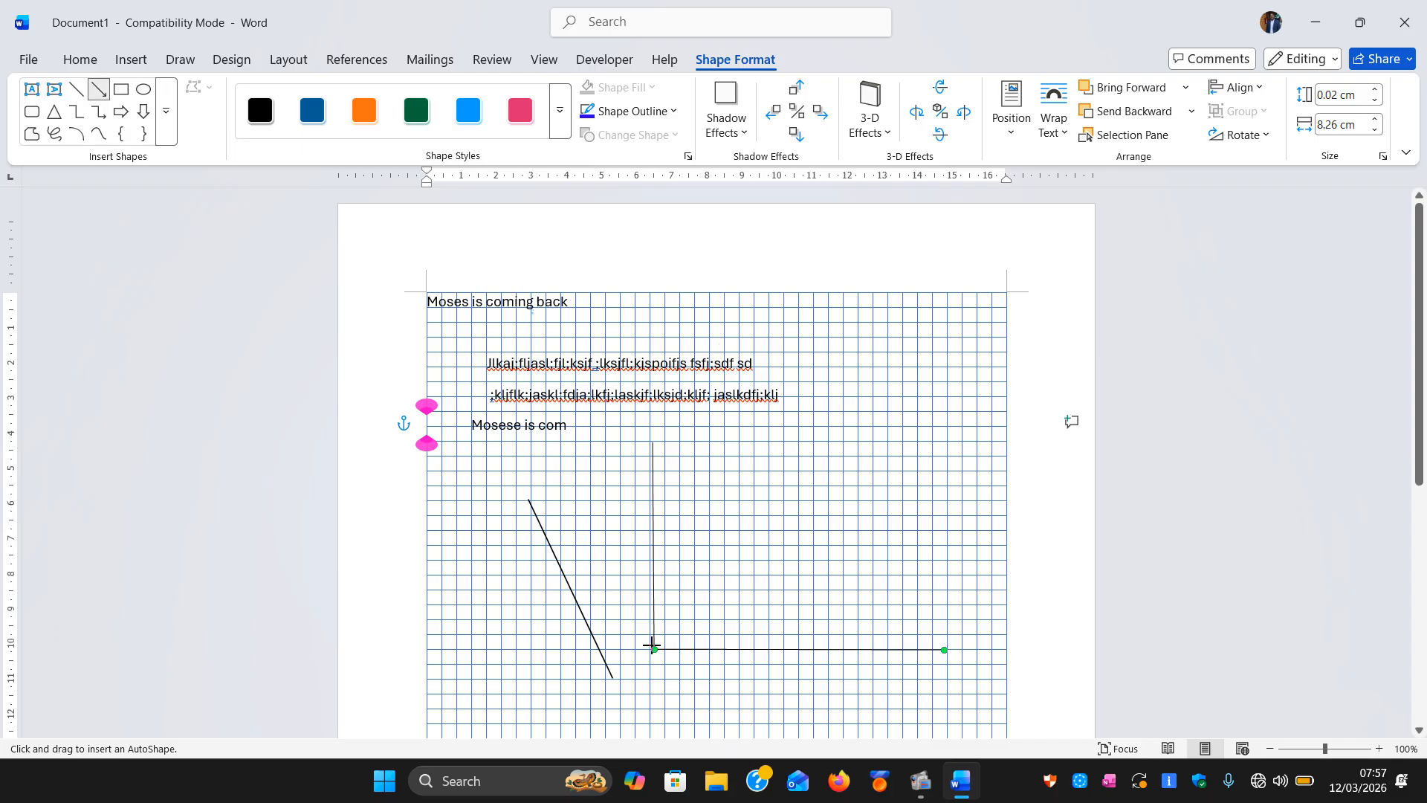
left_click_drag(654, 649, 866, 483)
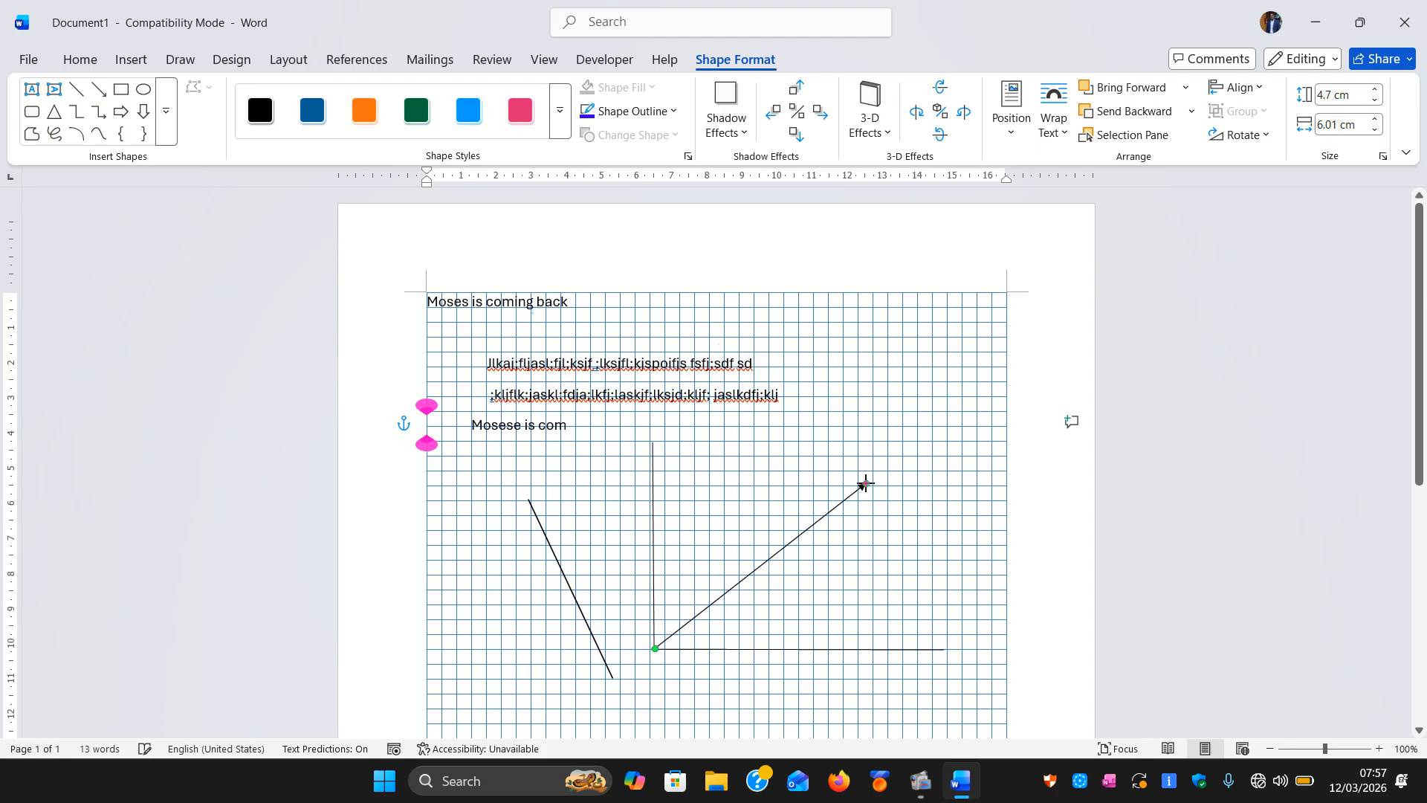
left_click(727, 484)
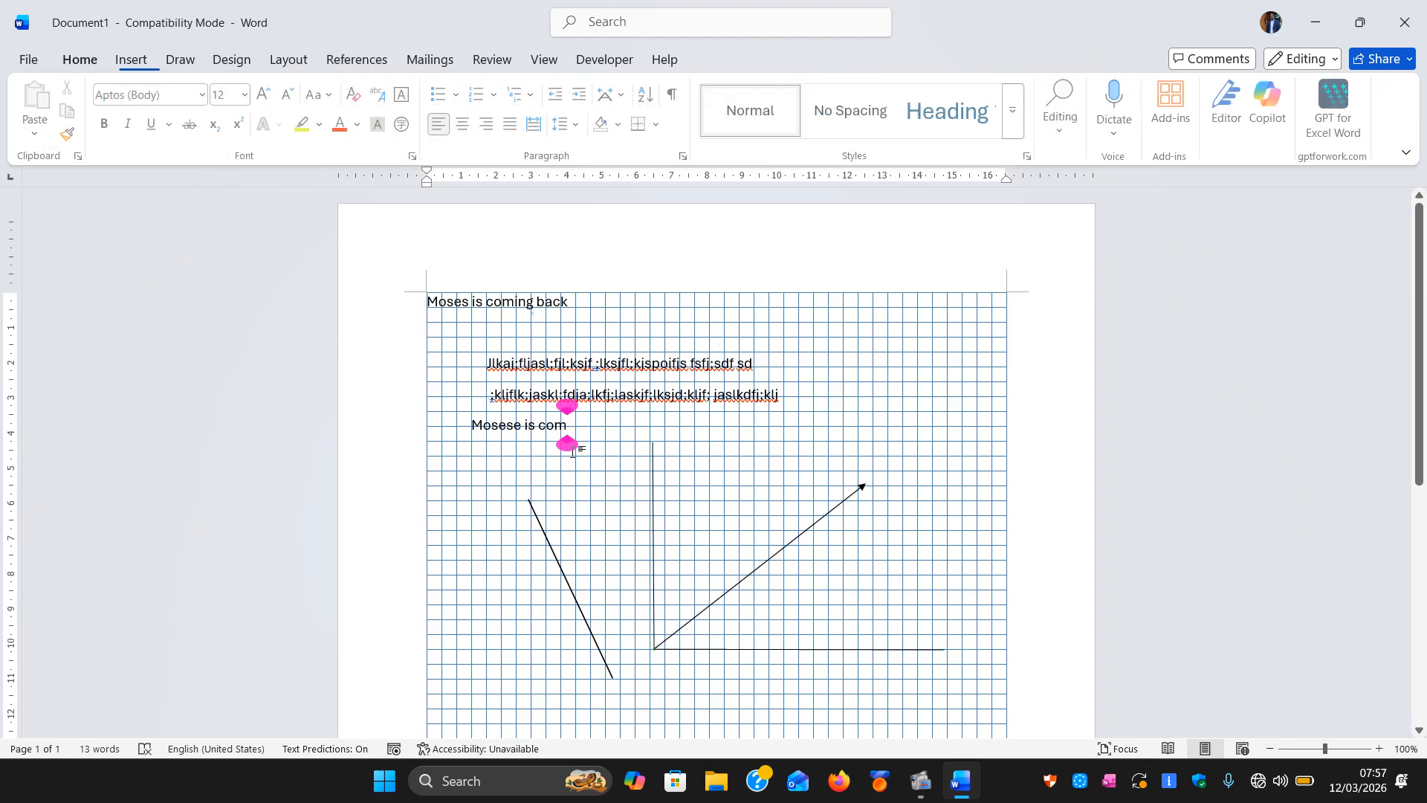
- Remove the grid lines from the page background by setting it to None, and deselect the vertical line
left_click(653, 468)
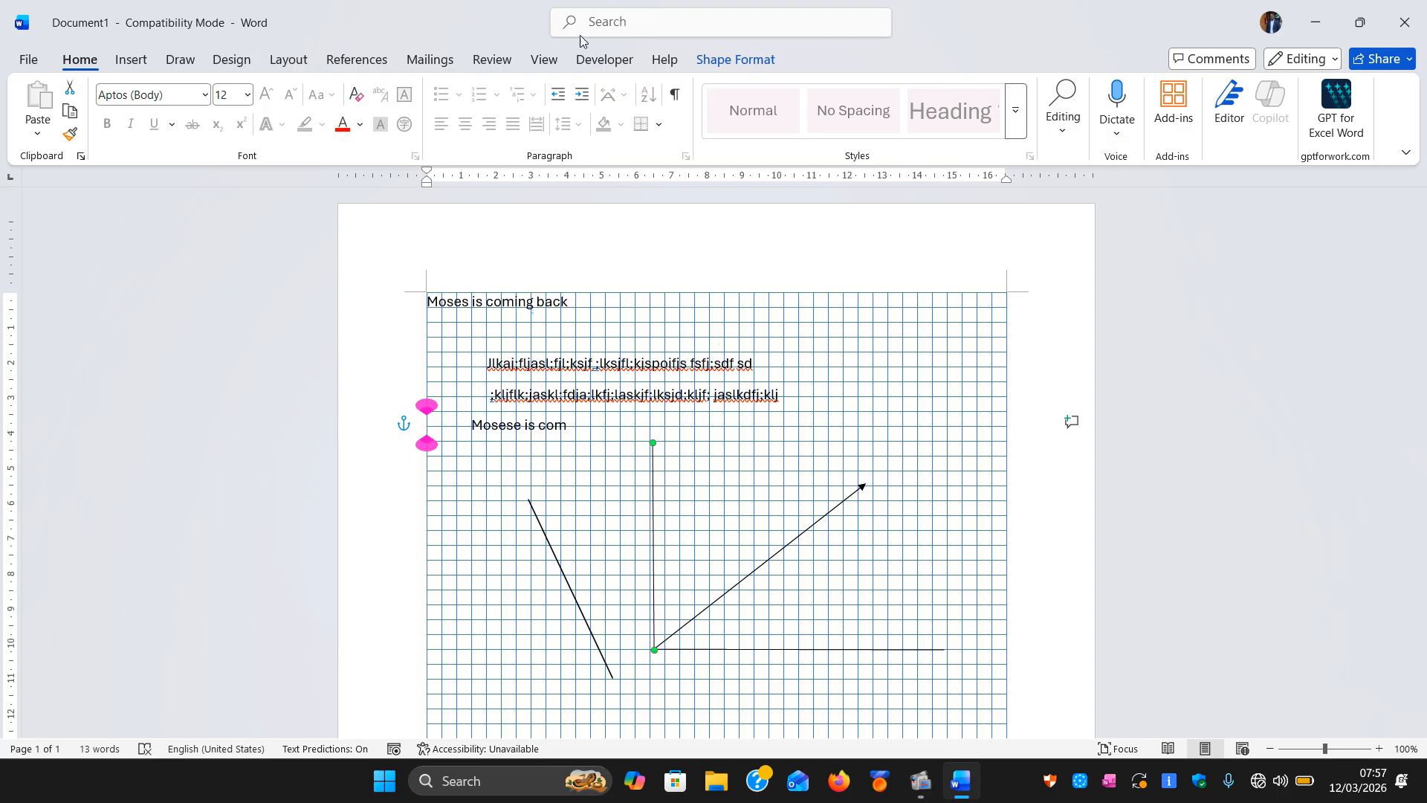
left_click(736, 59)
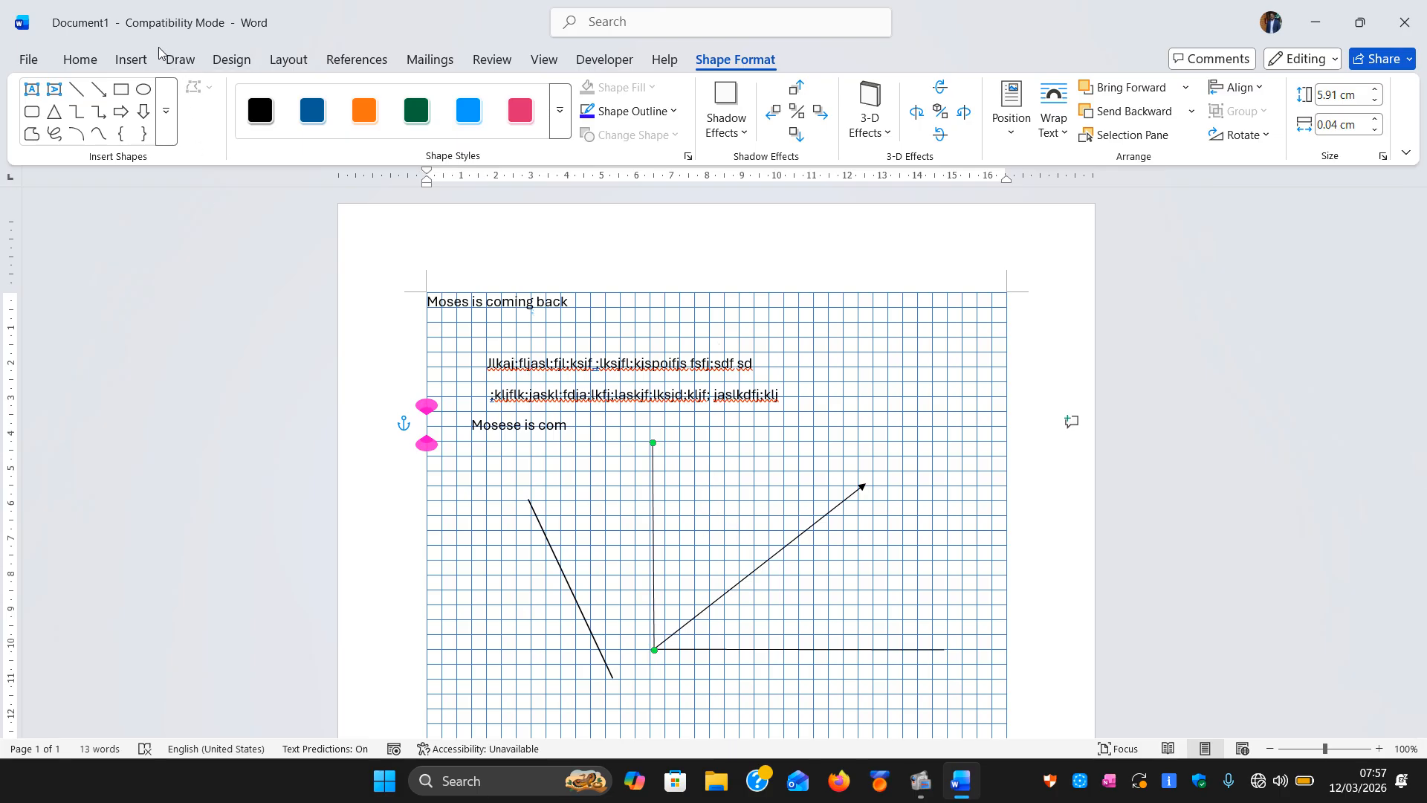
left_click(179, 59)
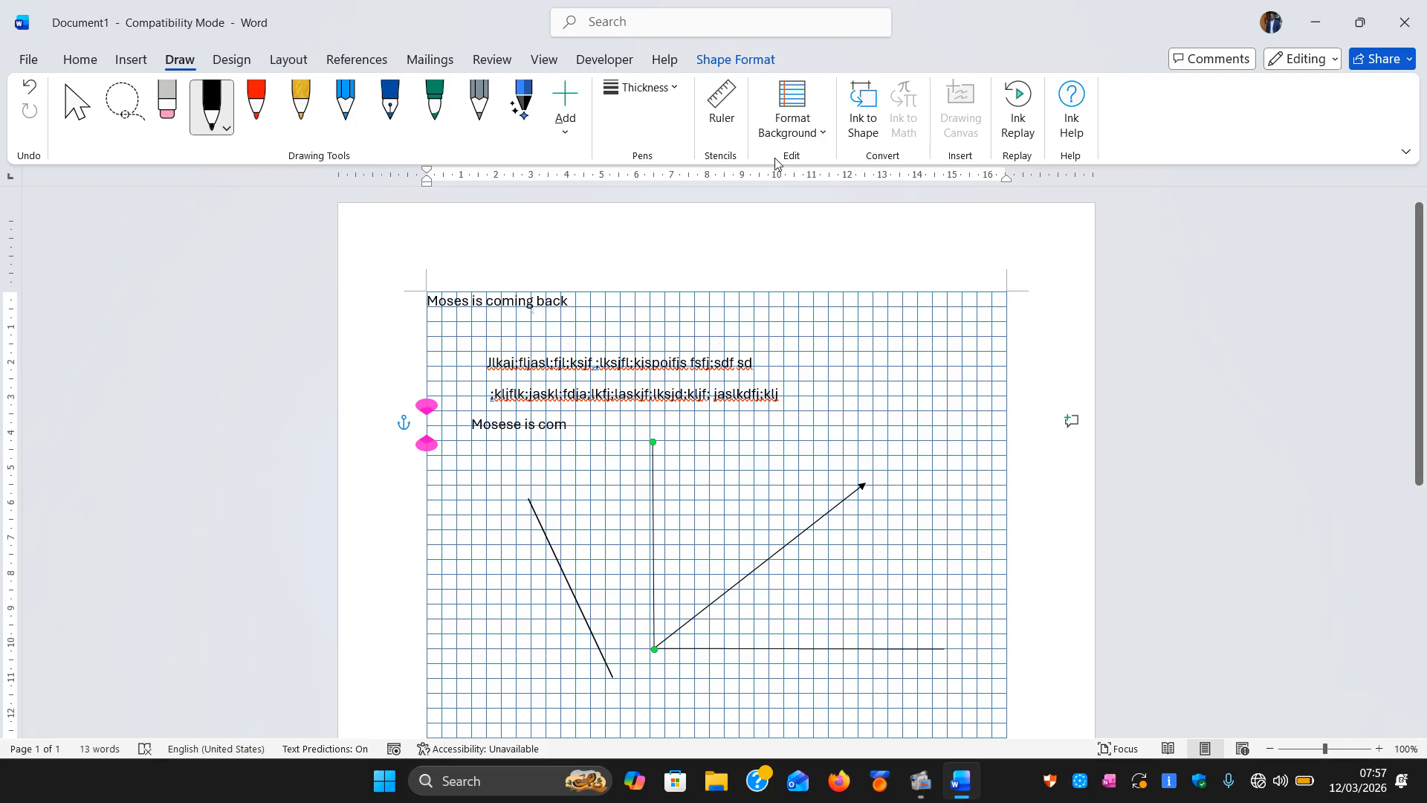
left_click(830, 134)
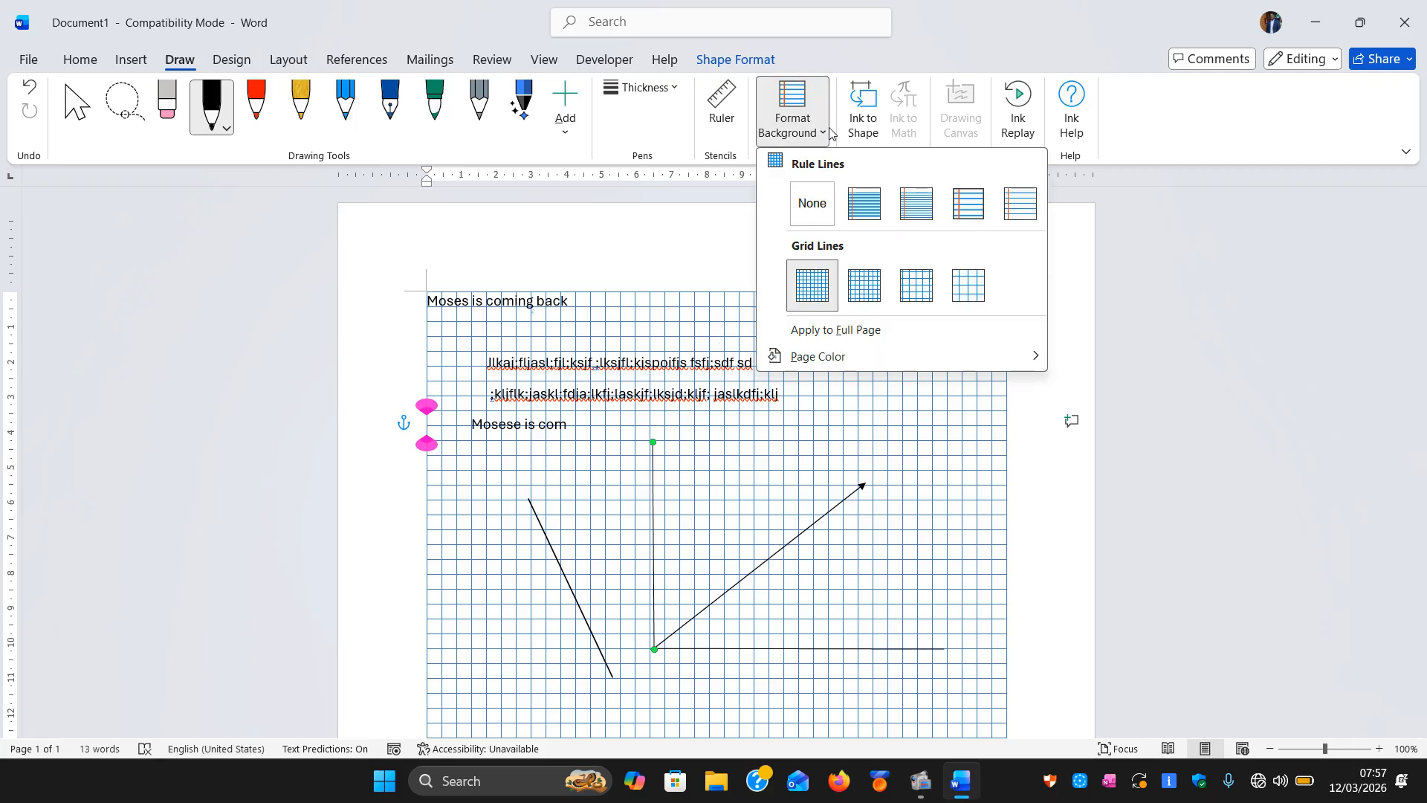
left_click(831, 134)
left_click(823, 132)
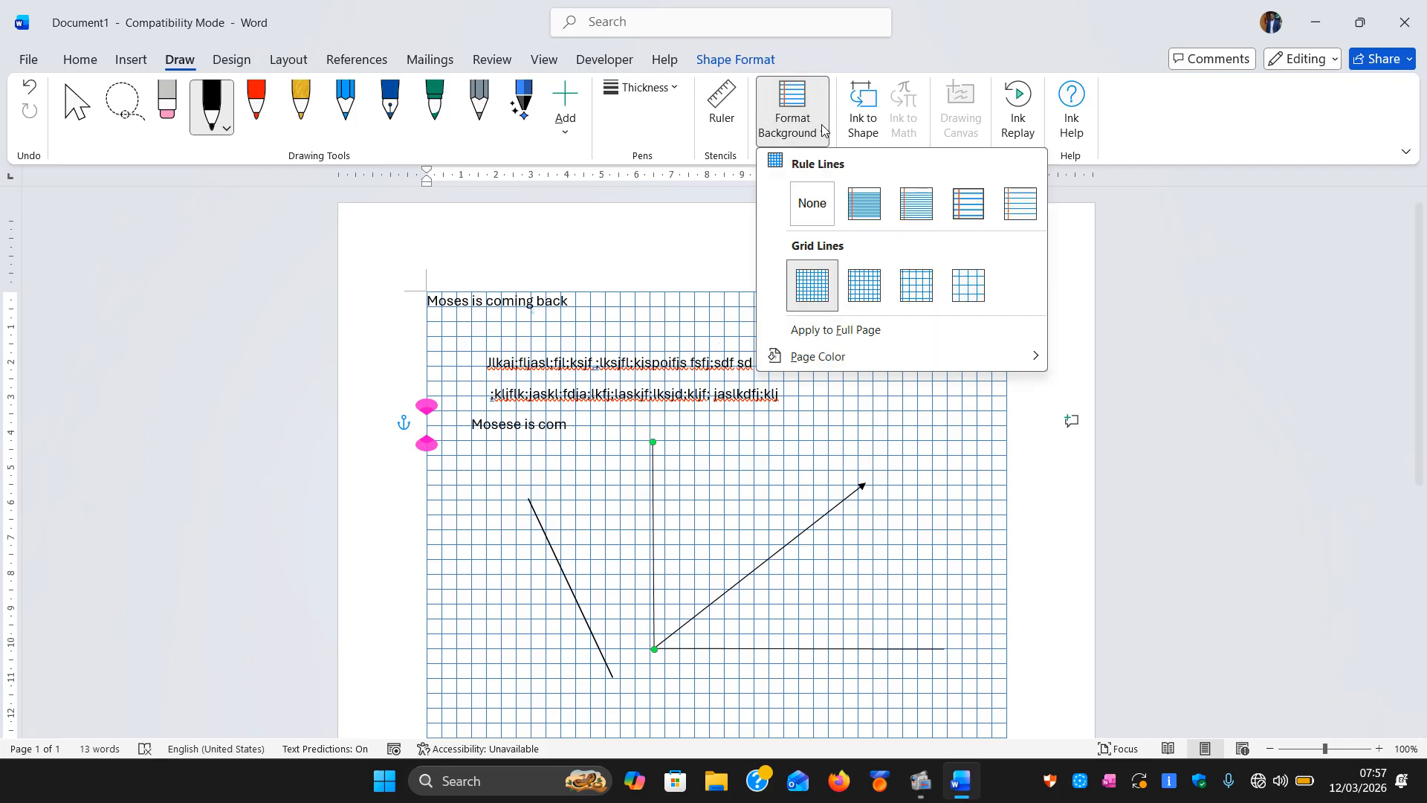
left_click(825, 132)
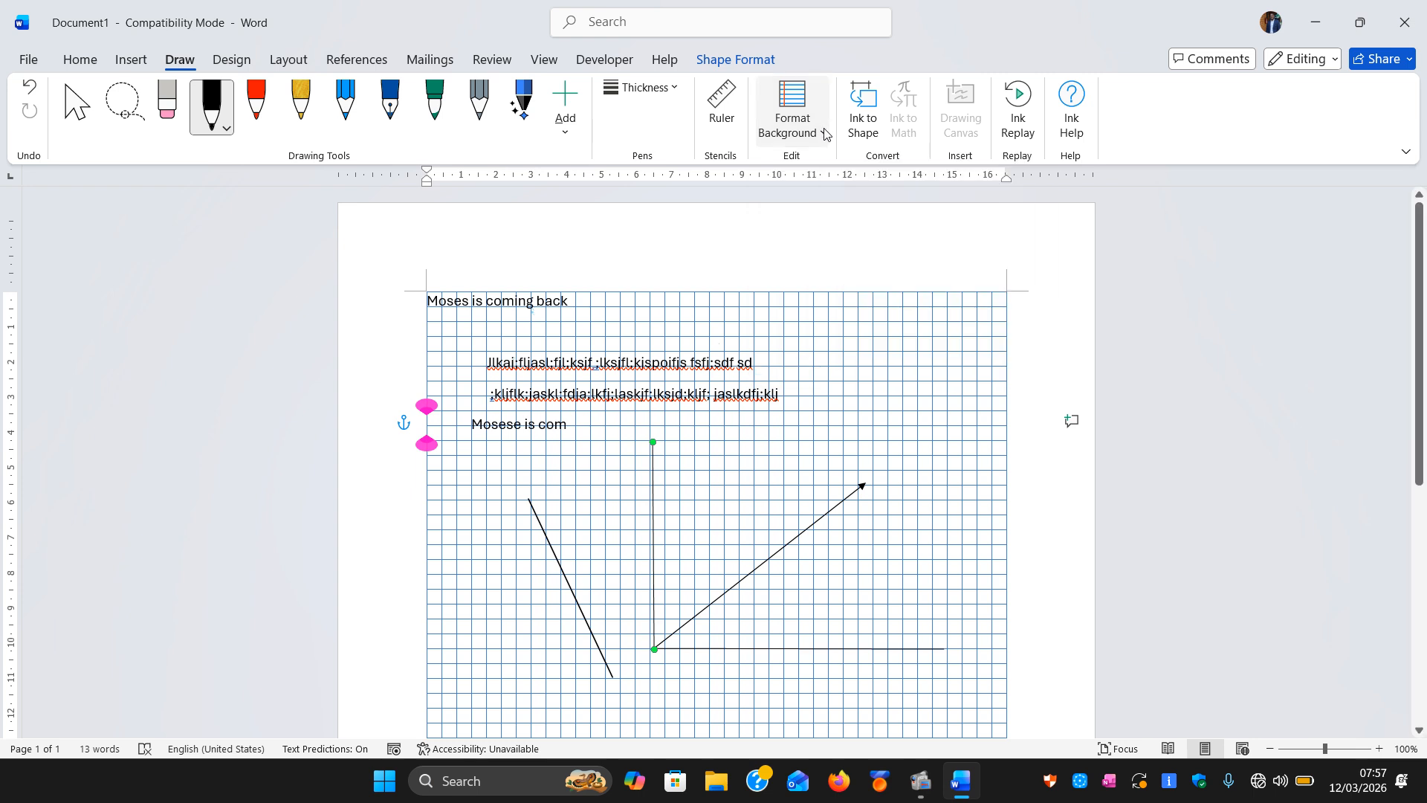
left_click(824, 132)
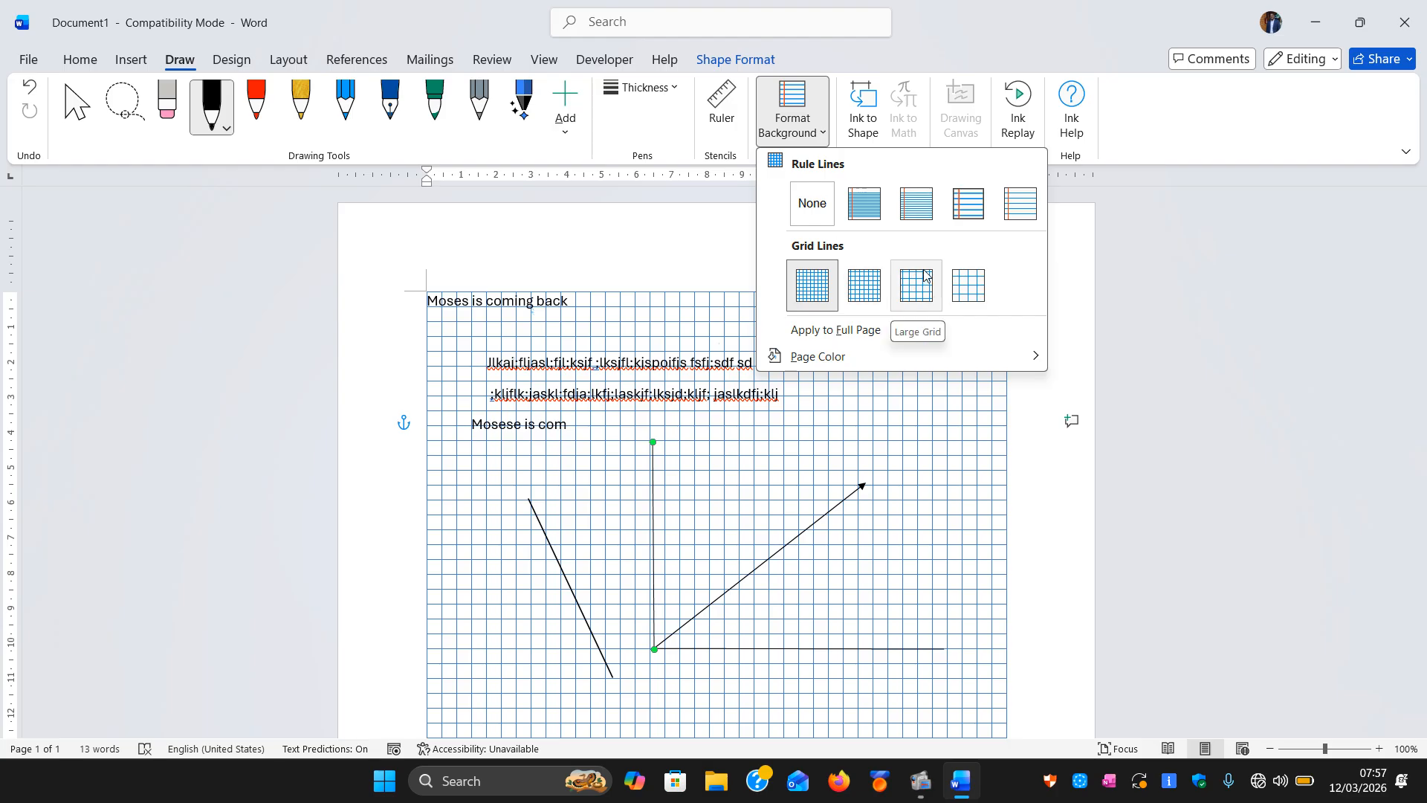
left_click(817, 206)
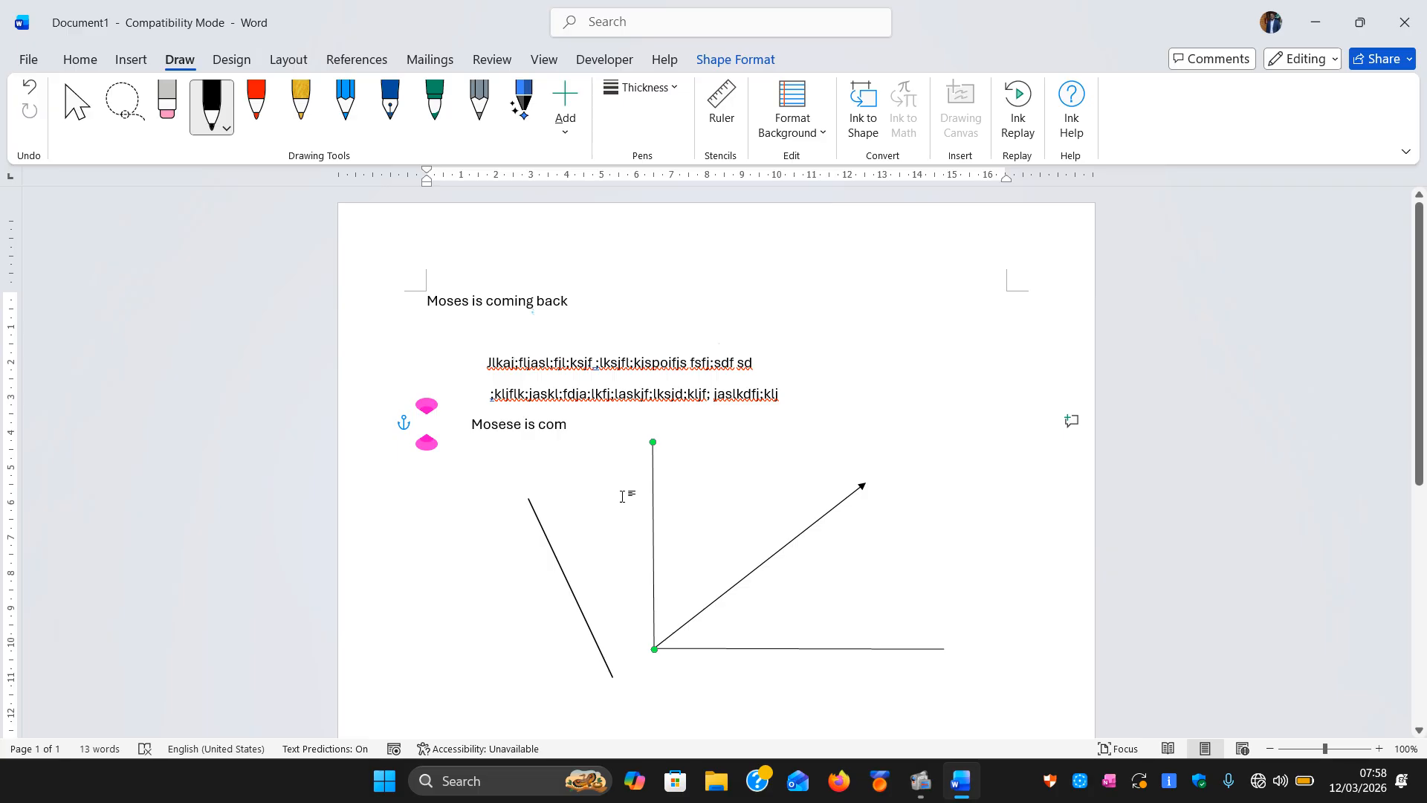
left_click(812, 535)
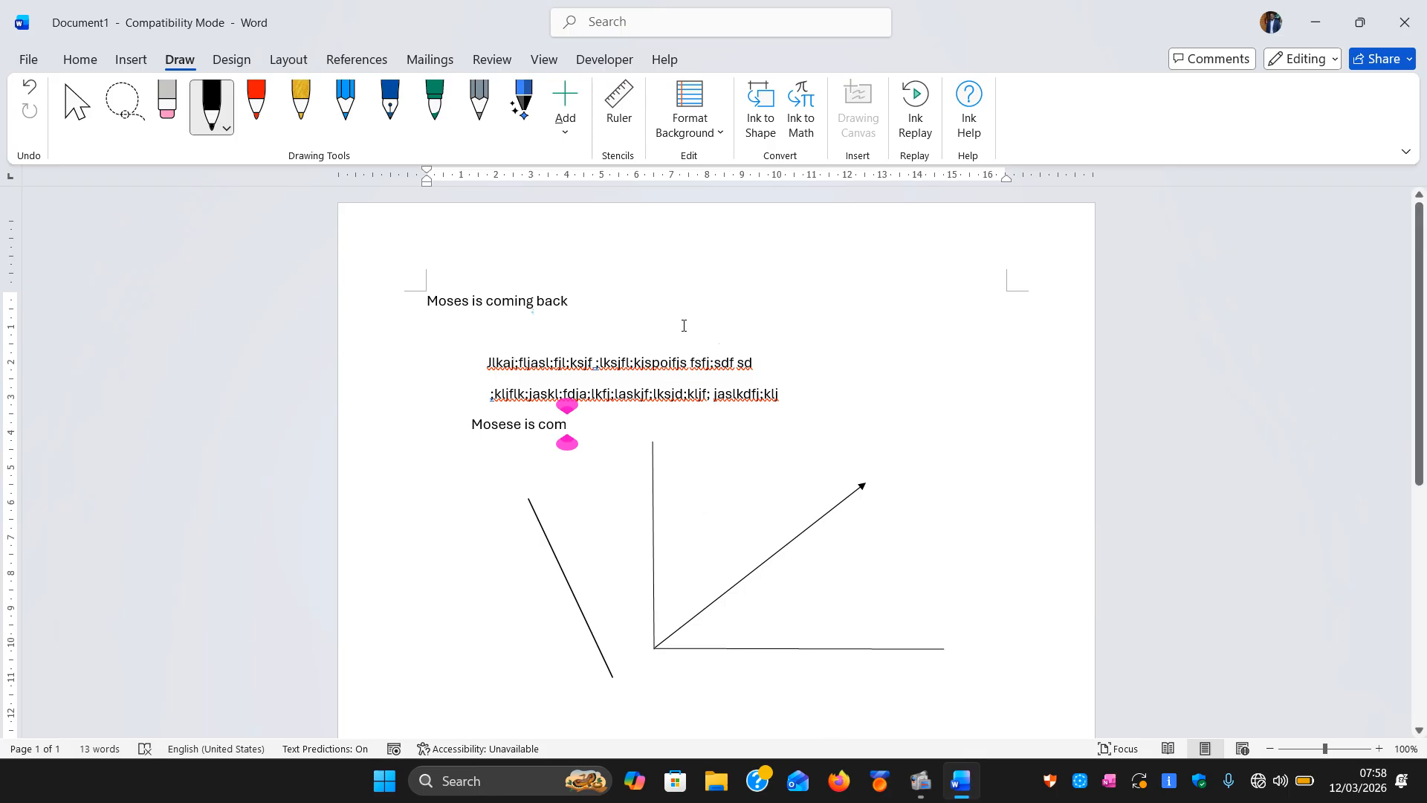
- Turn on Ink to Shape and draw four freehand black squiggles around the diagonal arrow and above the horizontal line
left_click(761, 125)
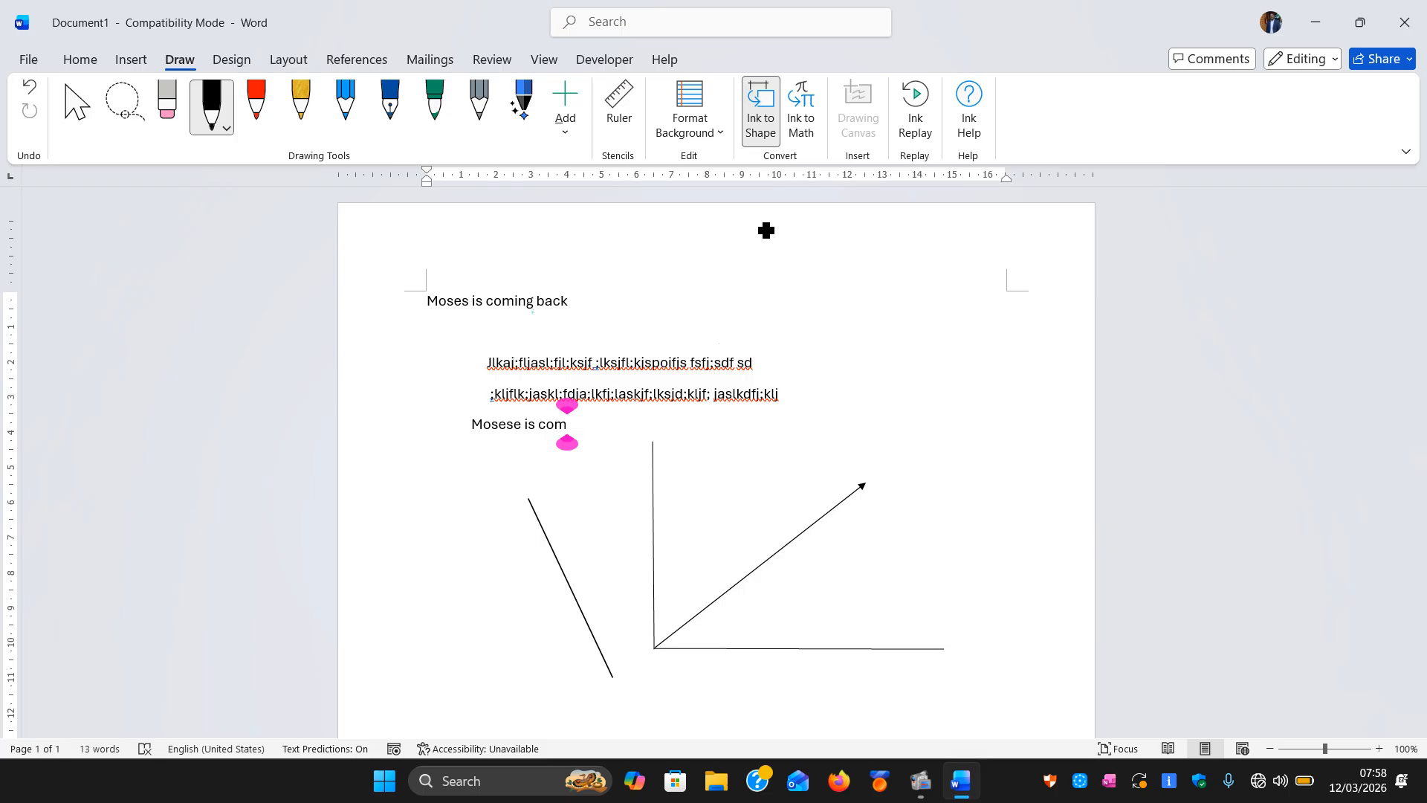
left_click(843, 349)
mouse_move(670, 516)
left_mouse_down()
mouse_move(697, 496)
mouse_move(725, 521)
mouse_move(755, 508)
left_mouse_up()
mouse_move(783, 636)
left_mouse_down()
mouse_move(787, 612)
mouse_move(825, 586)
left_mouse_up()
mouse_move(851, 476)
left_mouse_down()
mouse_move(866, 468)
mouse_move(877, 506)
mouse_move(889, 497)
left_mouse_up()
mouse_move(905, 593)
left_mouse_down()
mouse_move(899, 637)
mouse_move(901, 623)
left_mouse_up()
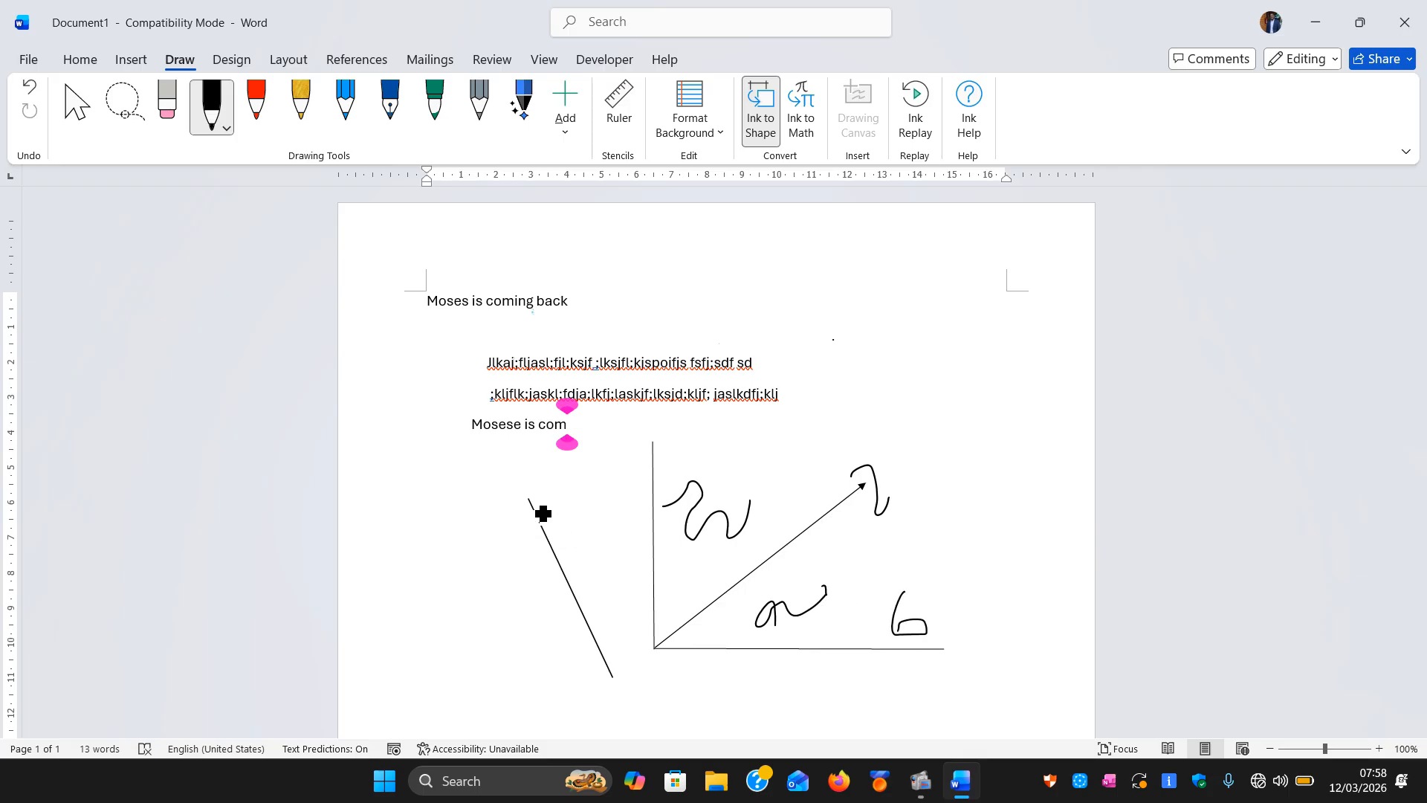
- Draw four short black tick marks across the diagonal ink line, spaced from its upper end to near its lower end
left_click_drag(523, 507, 556, 503)
left_click_drag(543, 556, 569, 549)
left_click_drag(565, 597, 599, 588)
left_click_drag(589, 646, 611, 637)
- Draw three short tick marks with the red pen across the diagonal ink line, between the black ticks
left_click(258, 127)
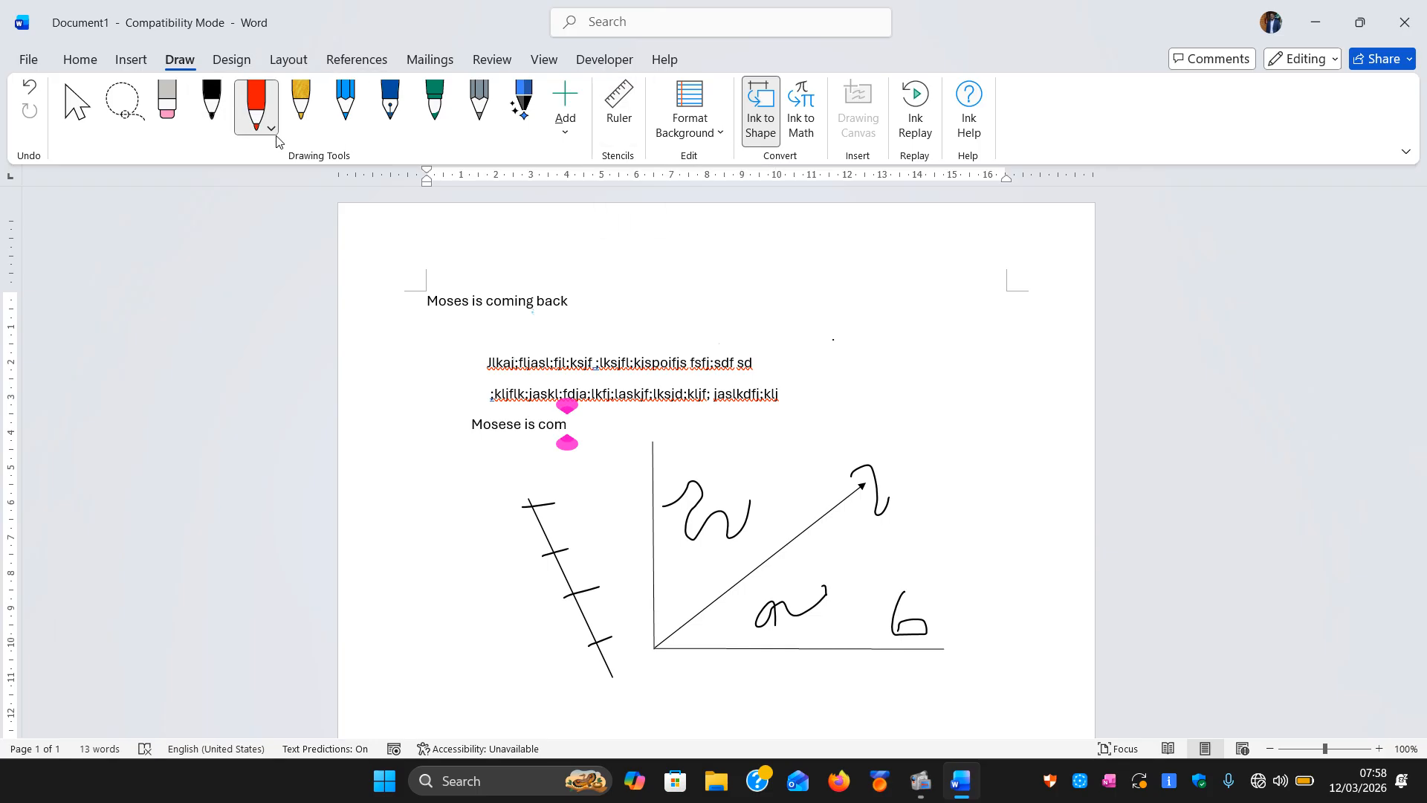
left_click(272, 130)
left_click(272, 130)
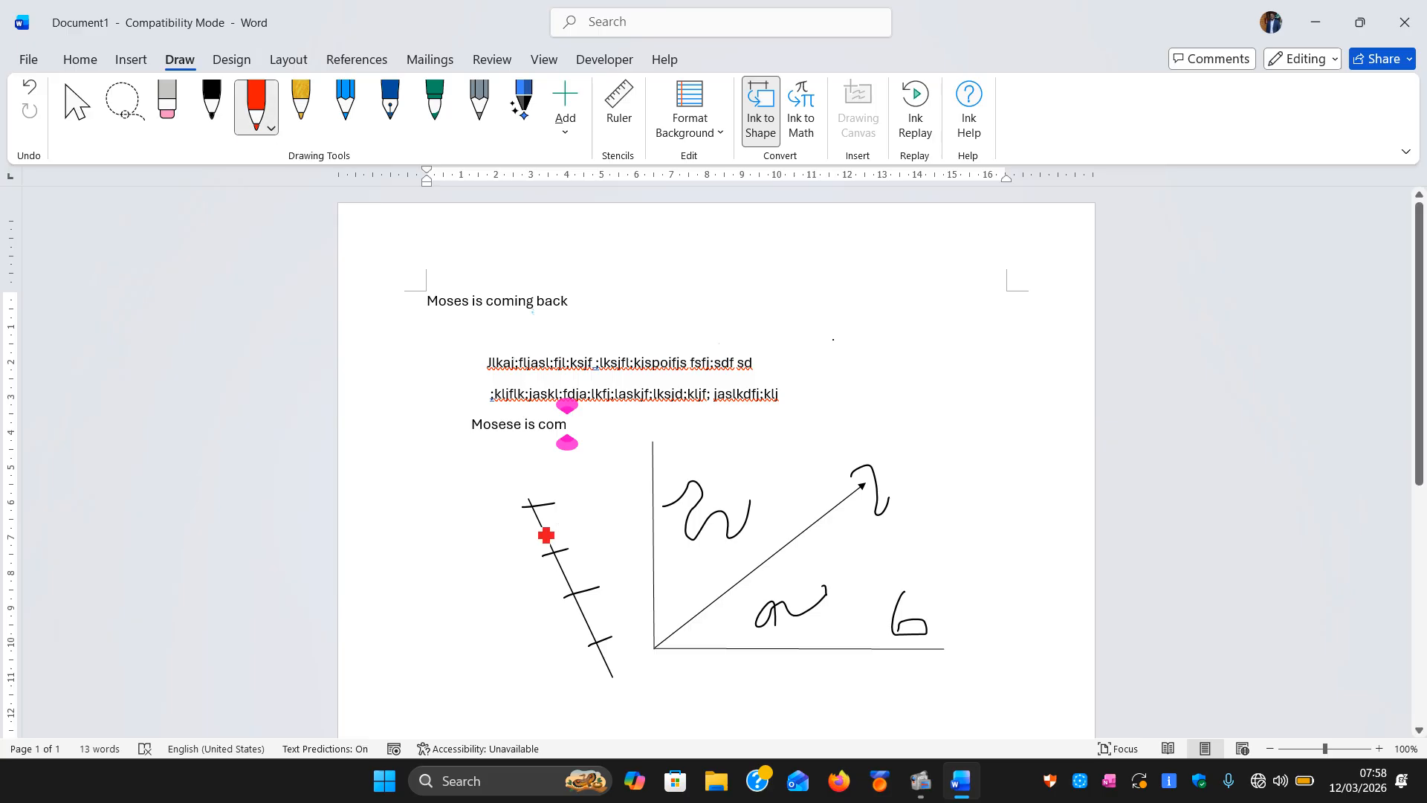
left_click_drag(529, 531, 561, 524)
left_click_drag(551, 577, 582, 567)
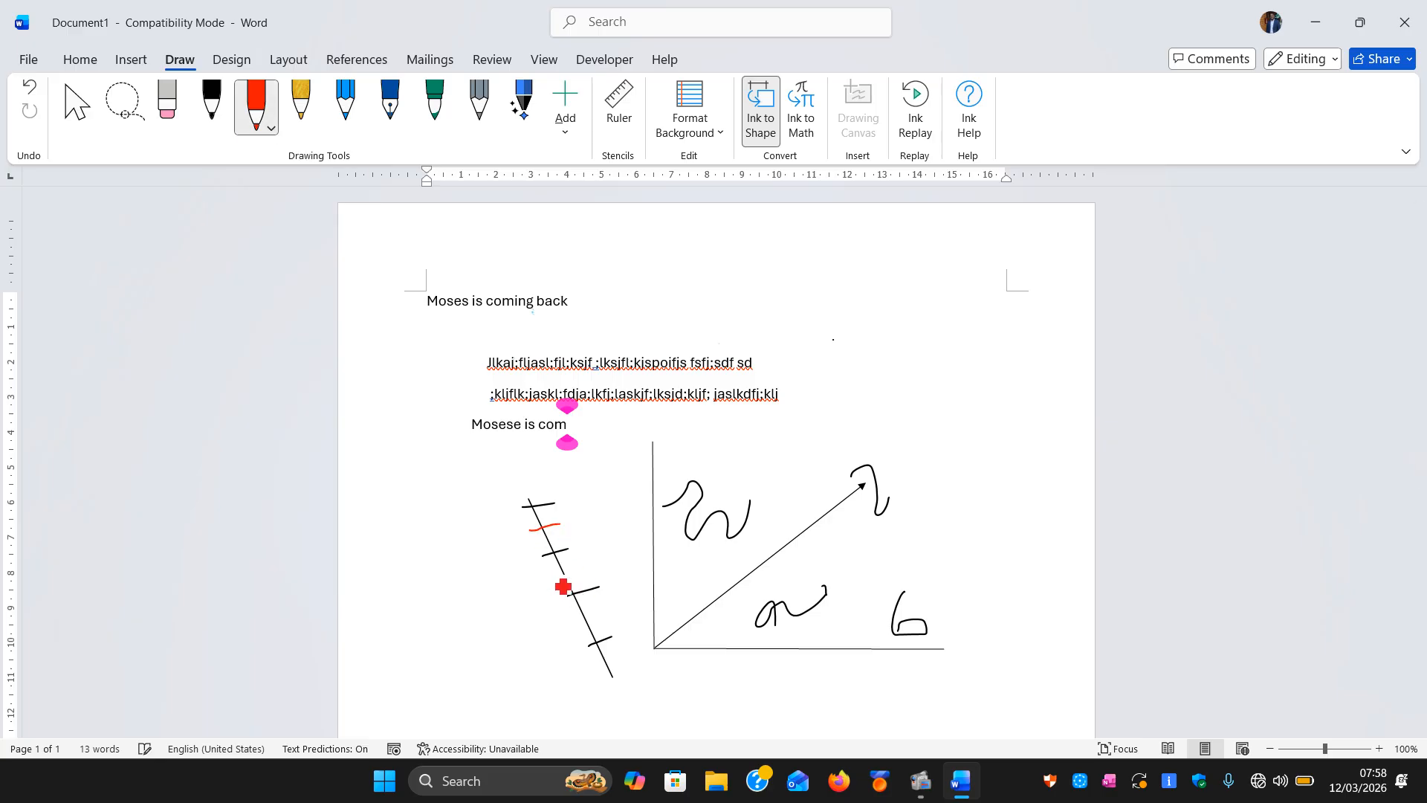
left_click_drag(574, 623, 604, 614)
left_click(751, 178)
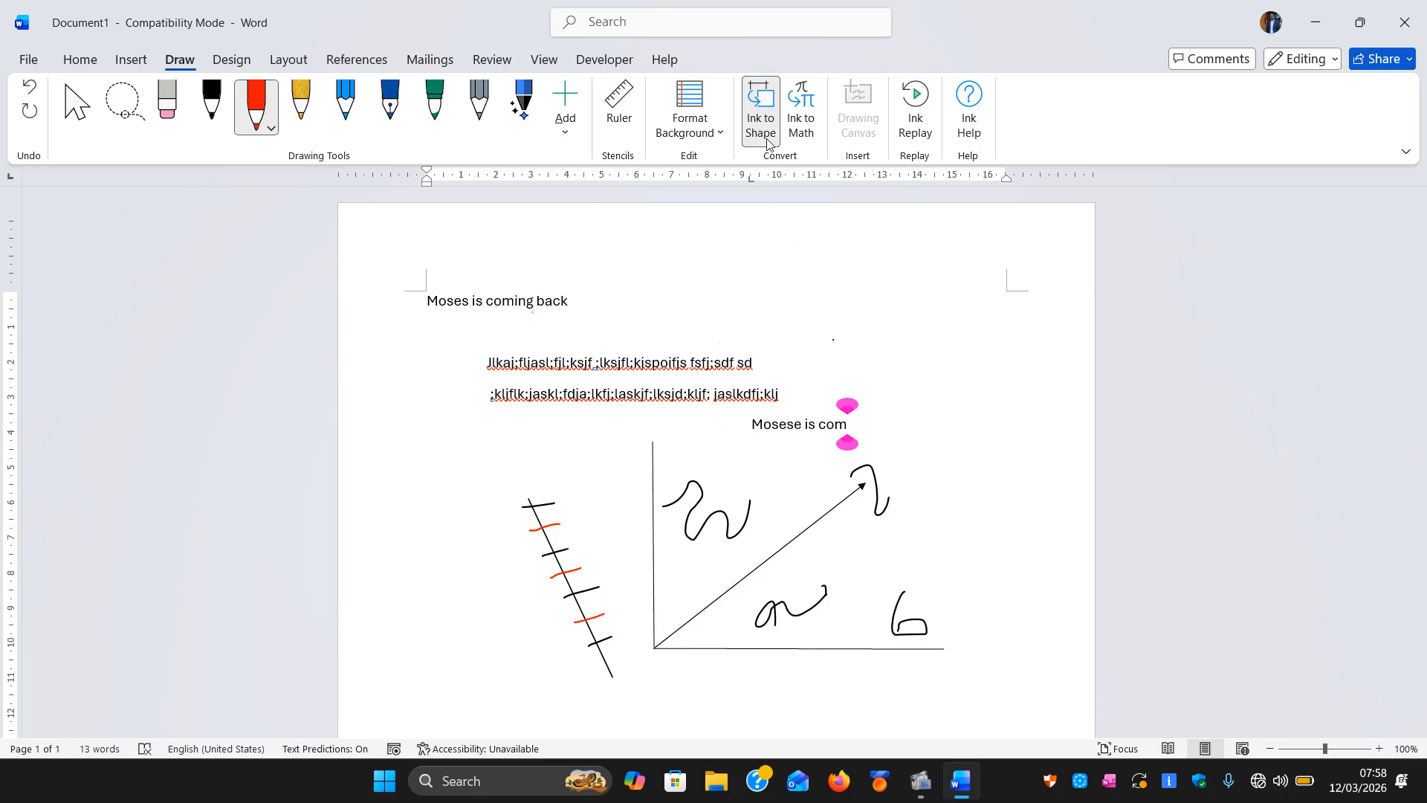
- Handwrite 2 + 3 = 5 with Ink to Math and insert it as an equation after "Mosese is com"
left_click(794, 113)
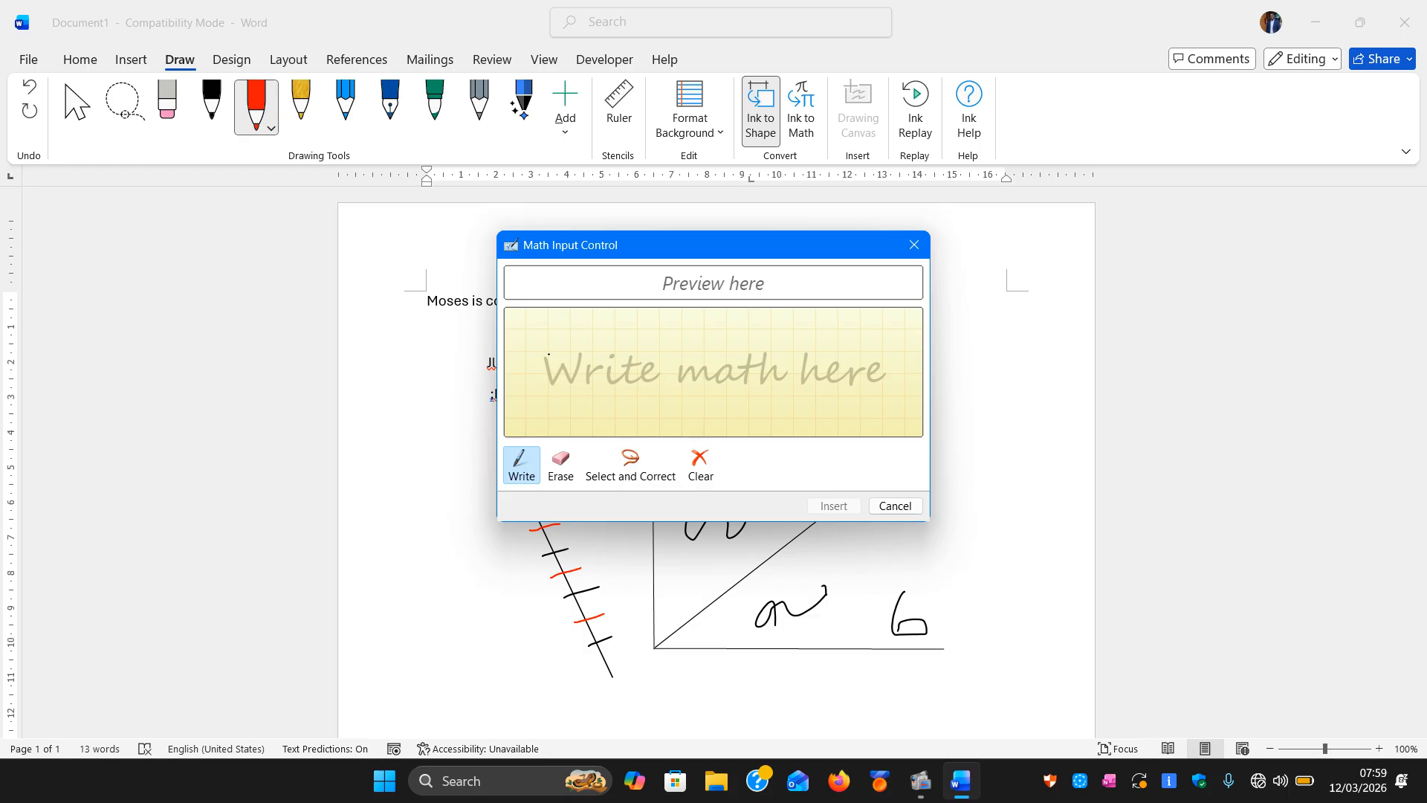
mouse_move(548, 354)
left_mouse_down()
mouse_move(584, 348)
mouse_move(566, 385)
mouse_move(603, 402)
left_mouse_up()
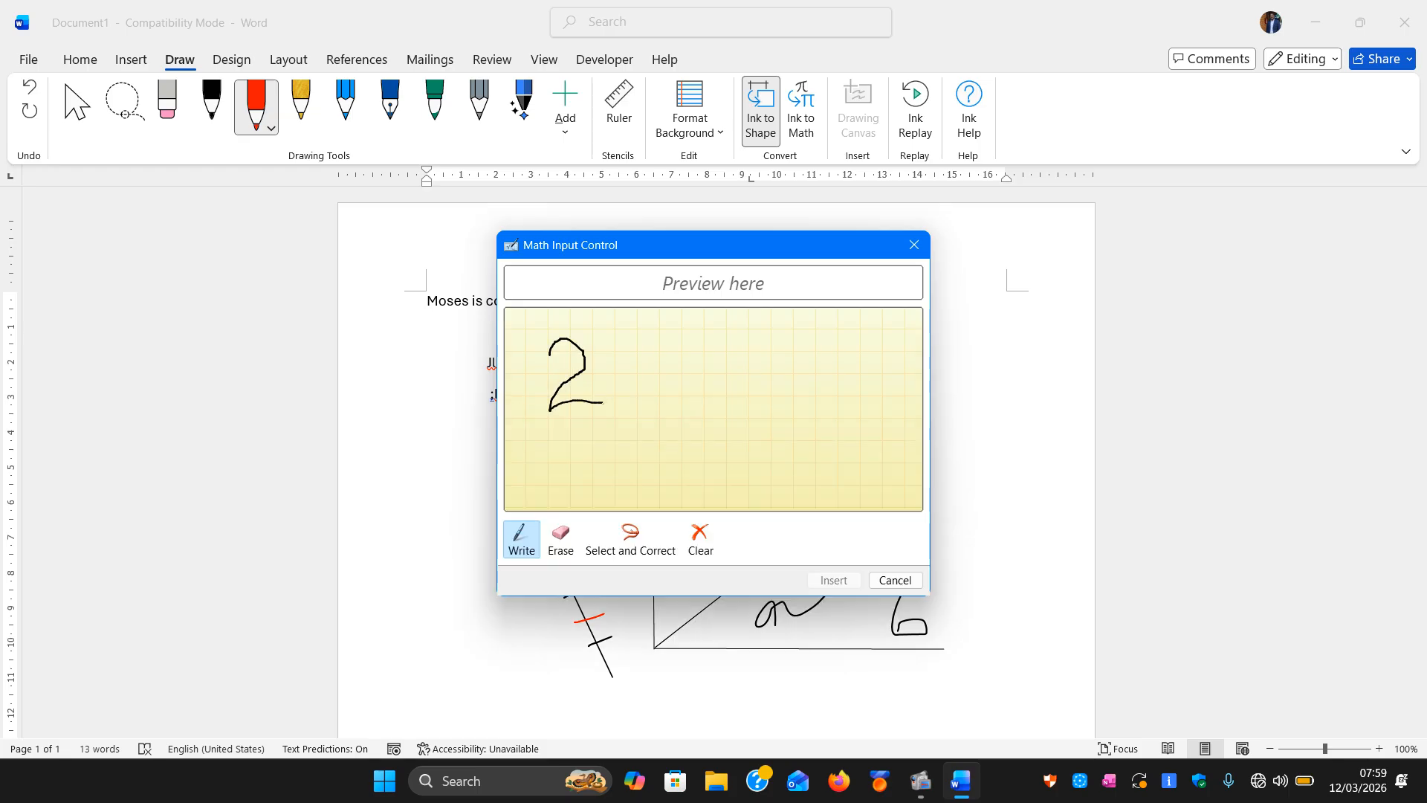
mouse_move(651, 340)
left_mouse_down()
mouse_move(648, 413)
mouse_move(654, 373)
mouse_move(743, 355)
mouse_move(710, 414)
left_mouse_up()
mouse_move(783, 379)
left_mouse_down()
mouse_move(852, 376)
mouse_move(852, 404)
left_mouse_up()
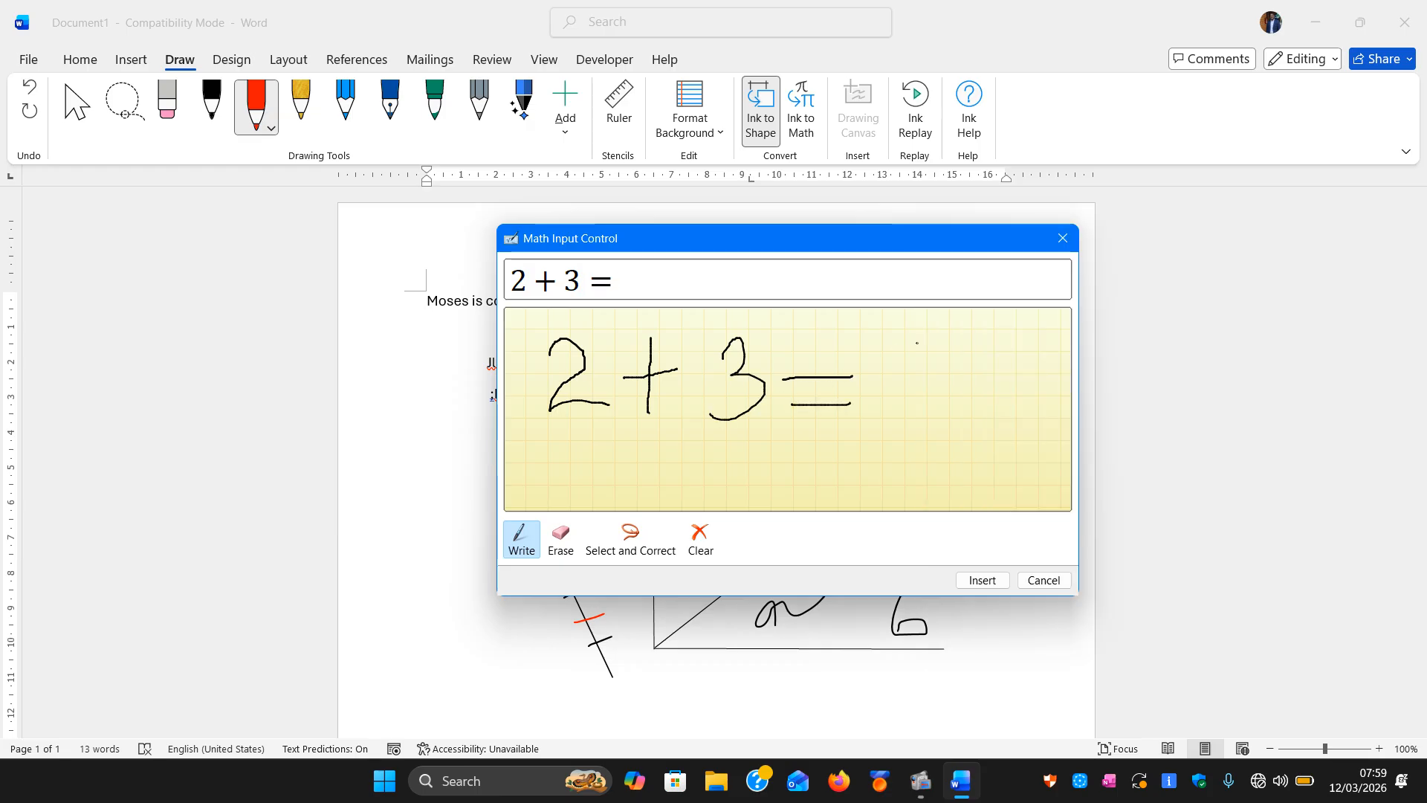
mouse_move(928, 343)
left_mouse_down()
mouse_move(885, 364)
mouse_move(941, 407)
mouse_move(889, 406)
left_mouse_up()
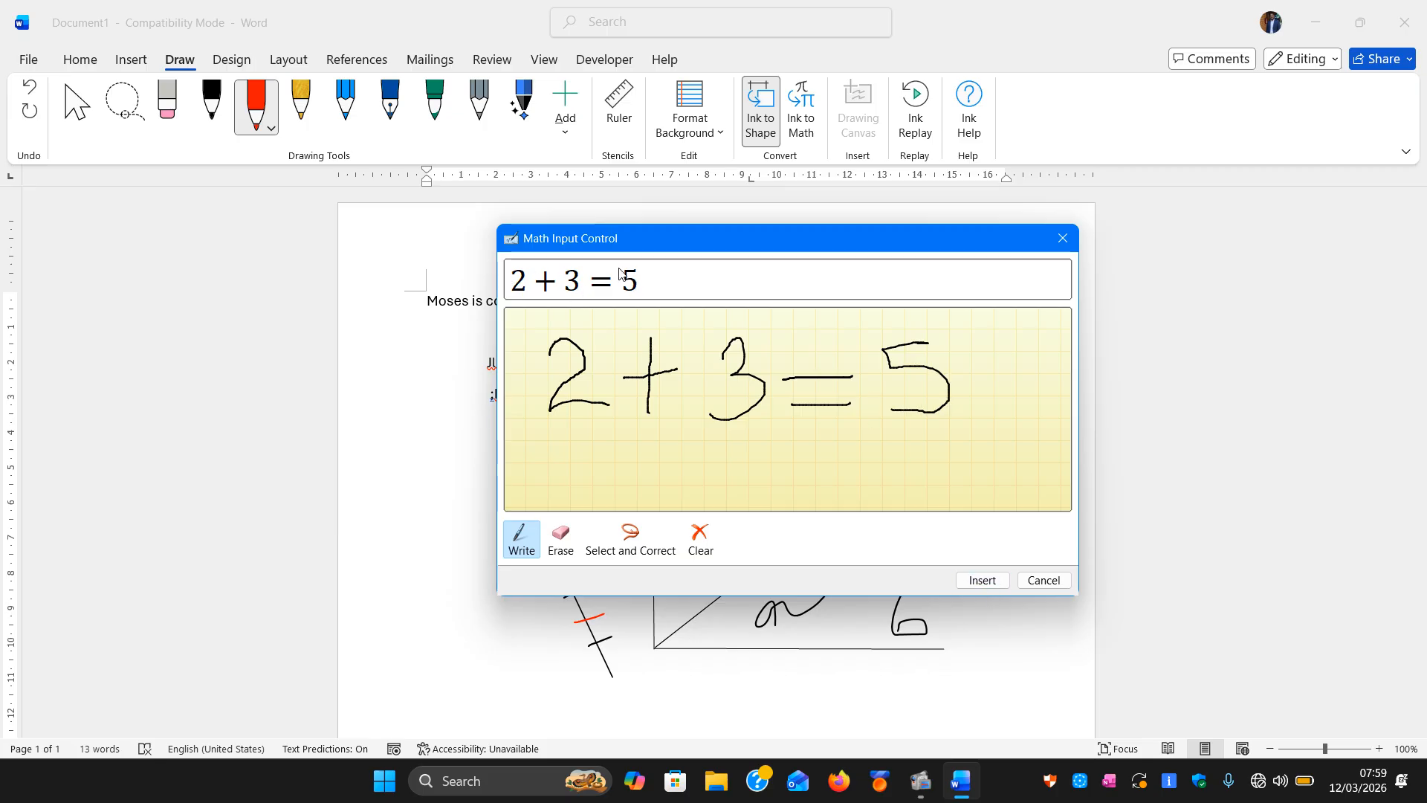
left_click(985, 581)
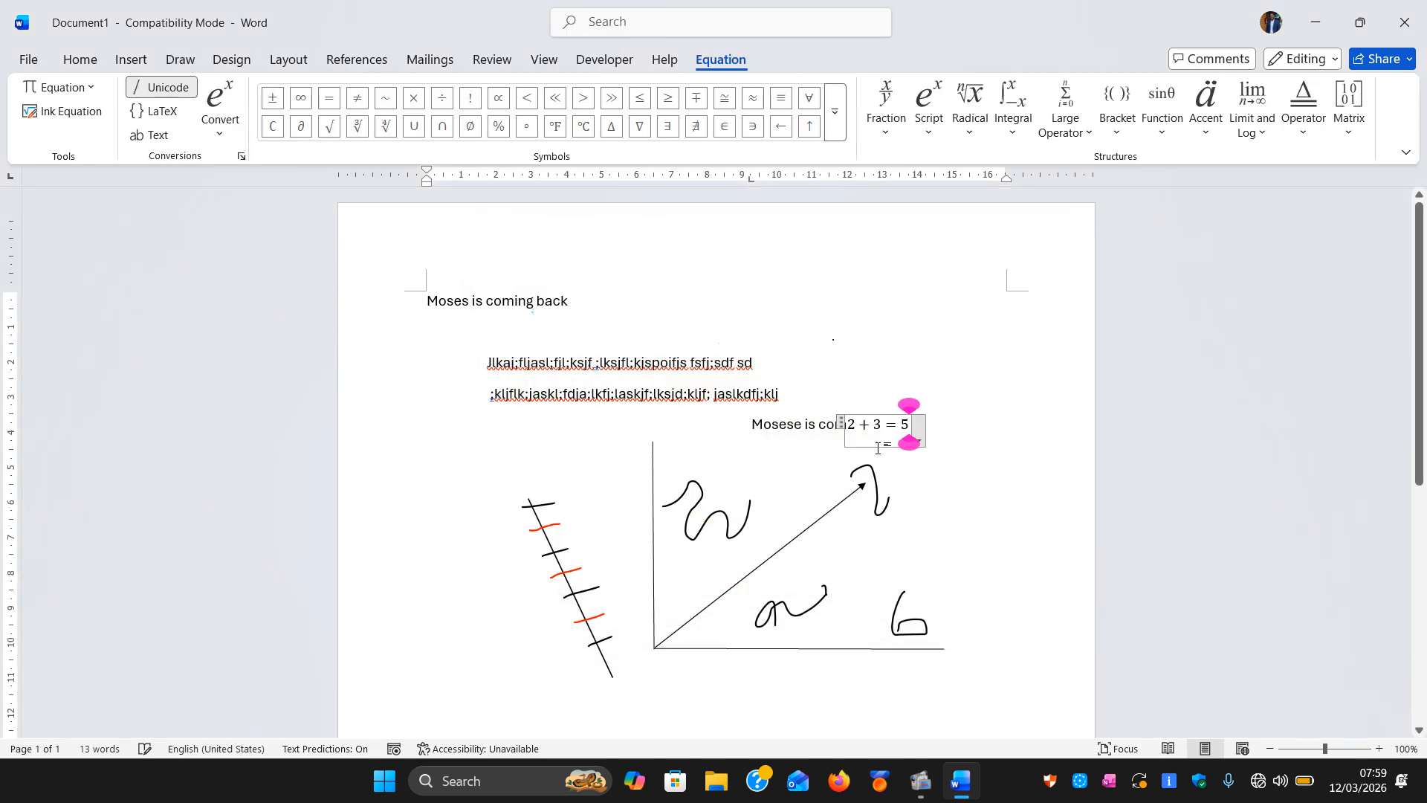
- Move the equation 2 + 3 = 5 to the end of the text line above and deselect it
left_click(843, 425)
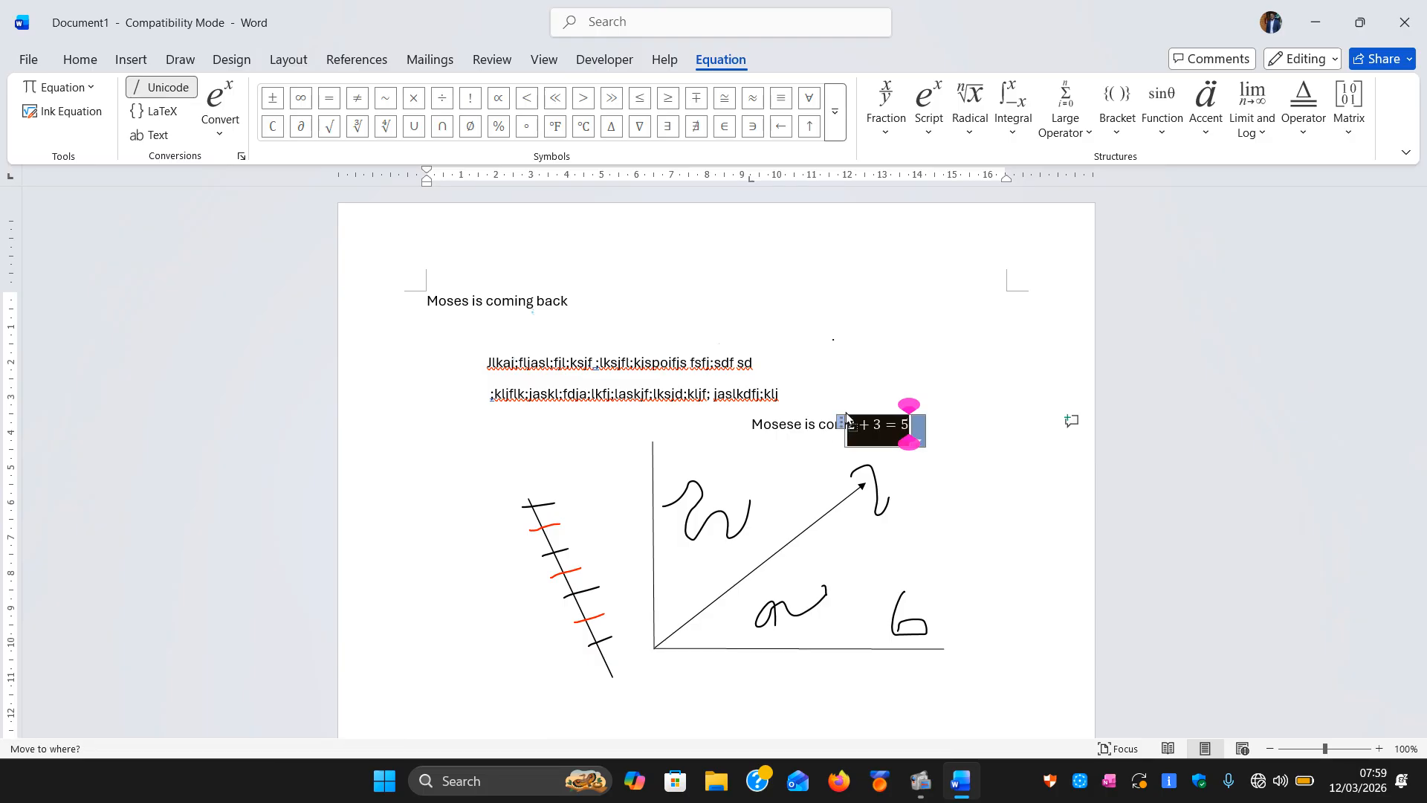
left_click_drag(843, 425, 855, 396)
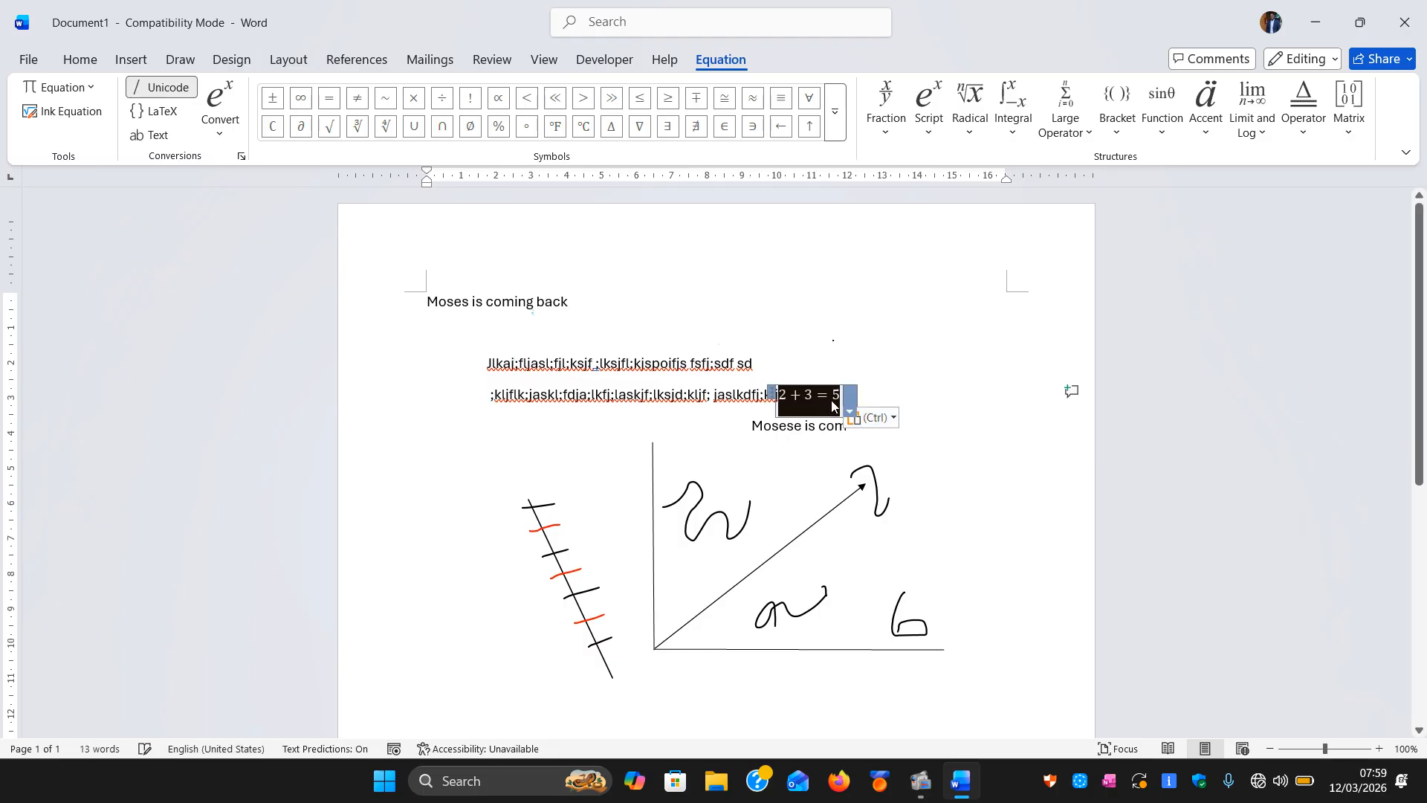
left_click(180, 59)
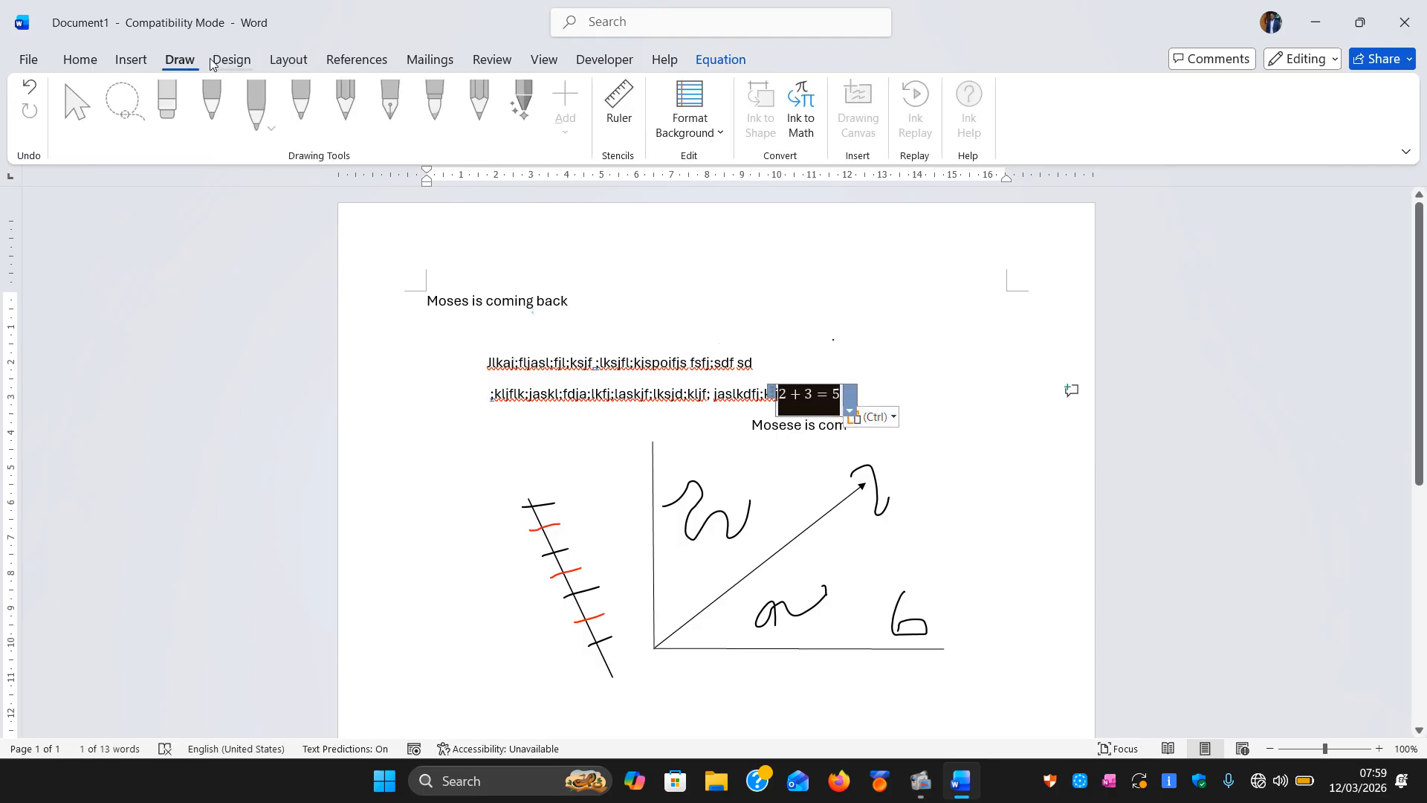
left_click(900, 395)
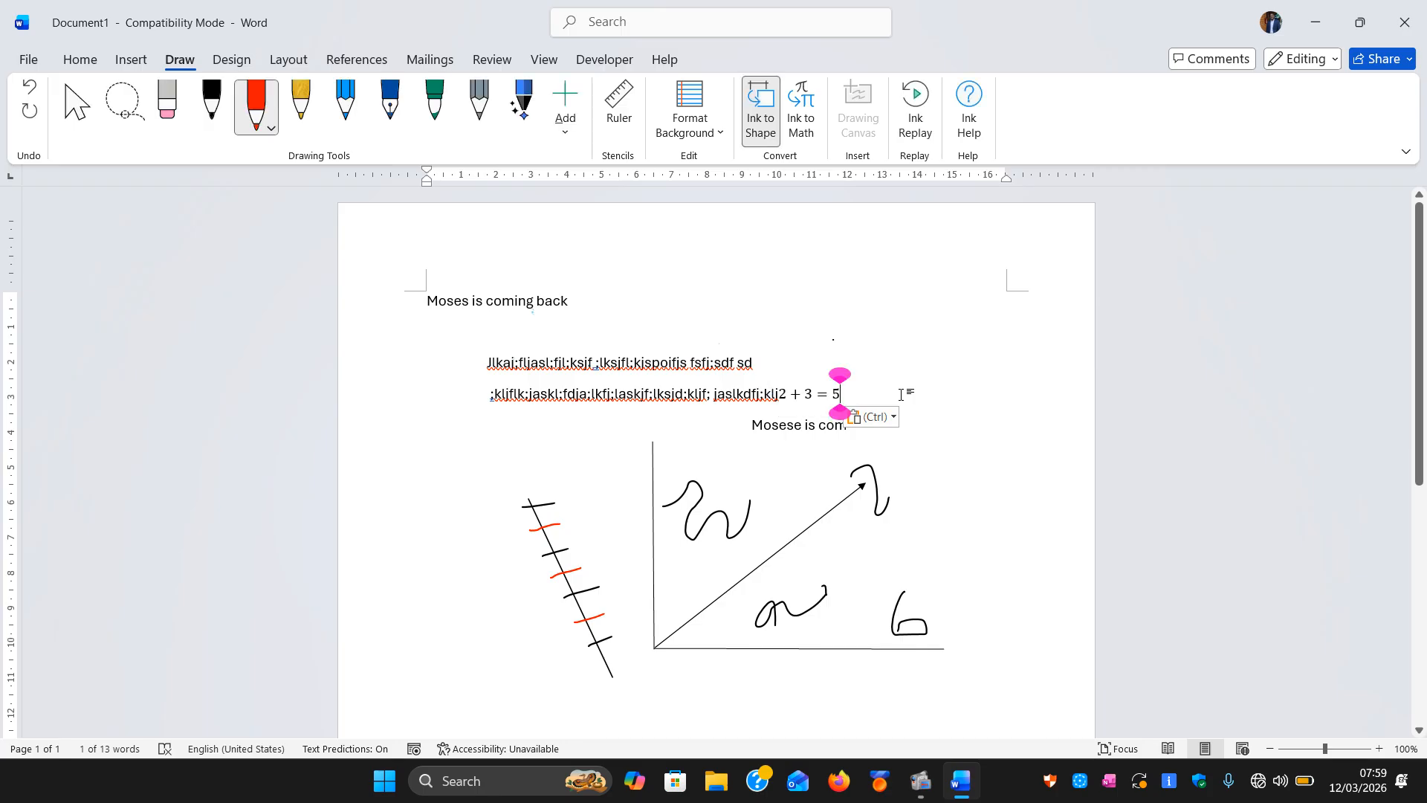
- View the gallery of built-in equations and close it without inserting one
left_click(142, 65)
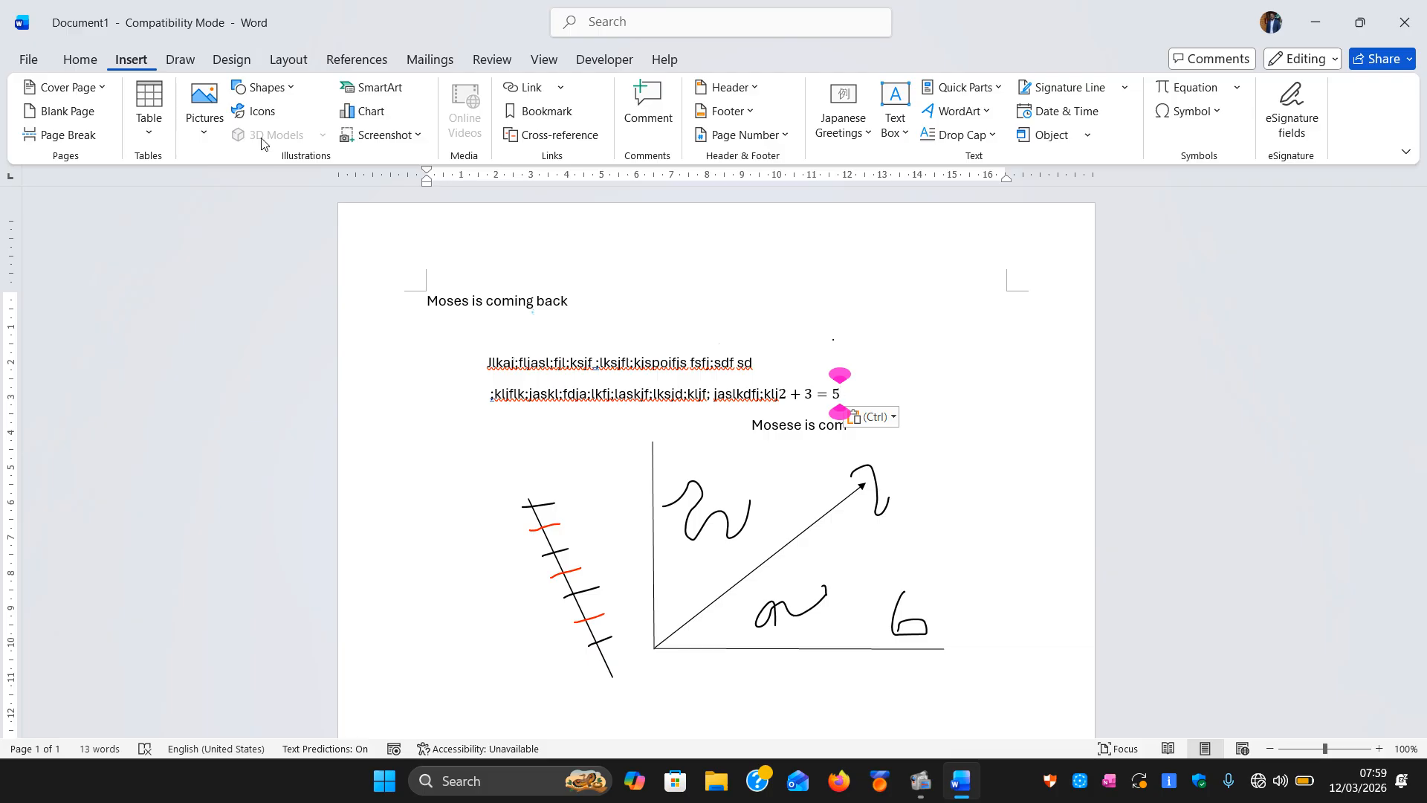
left_click(1234, 89)
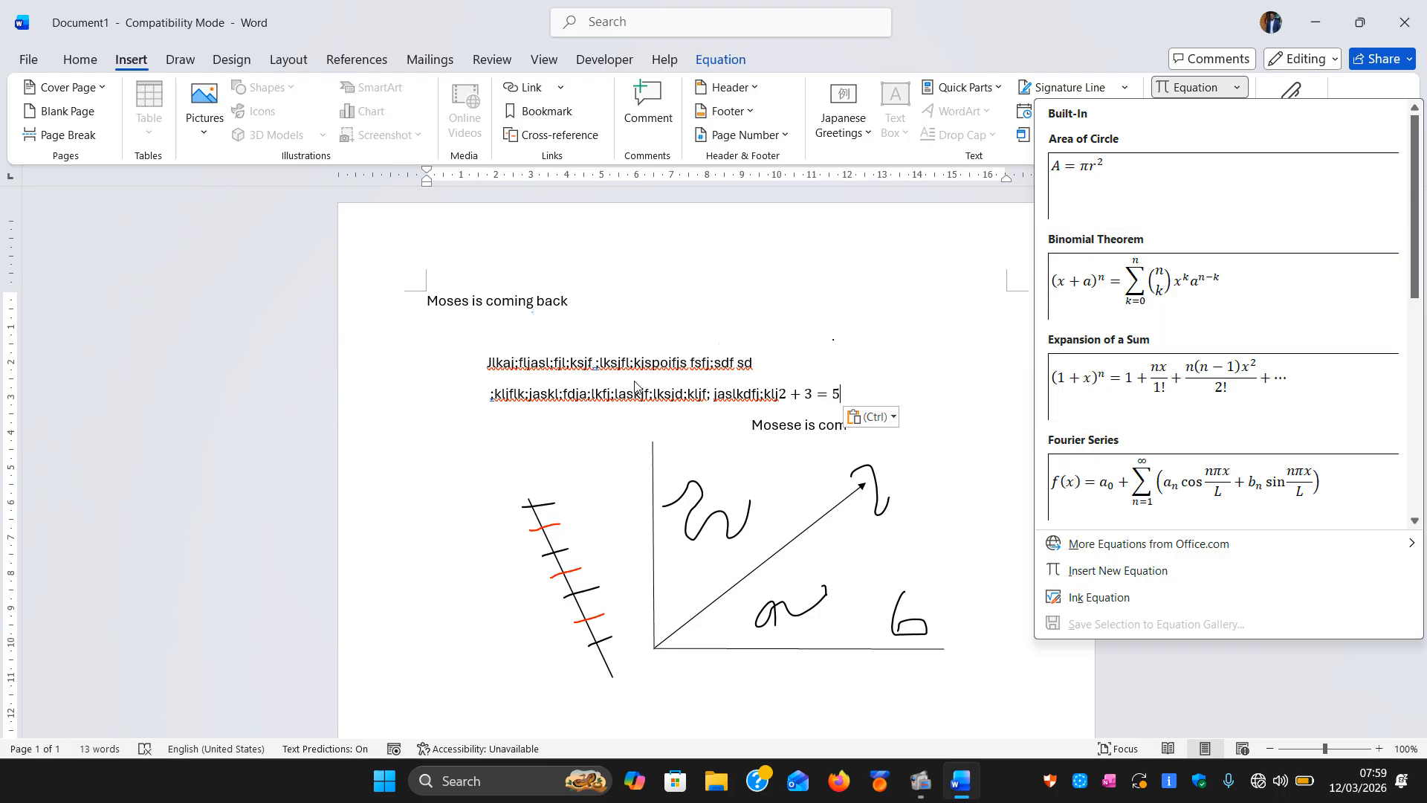
key("Escape")
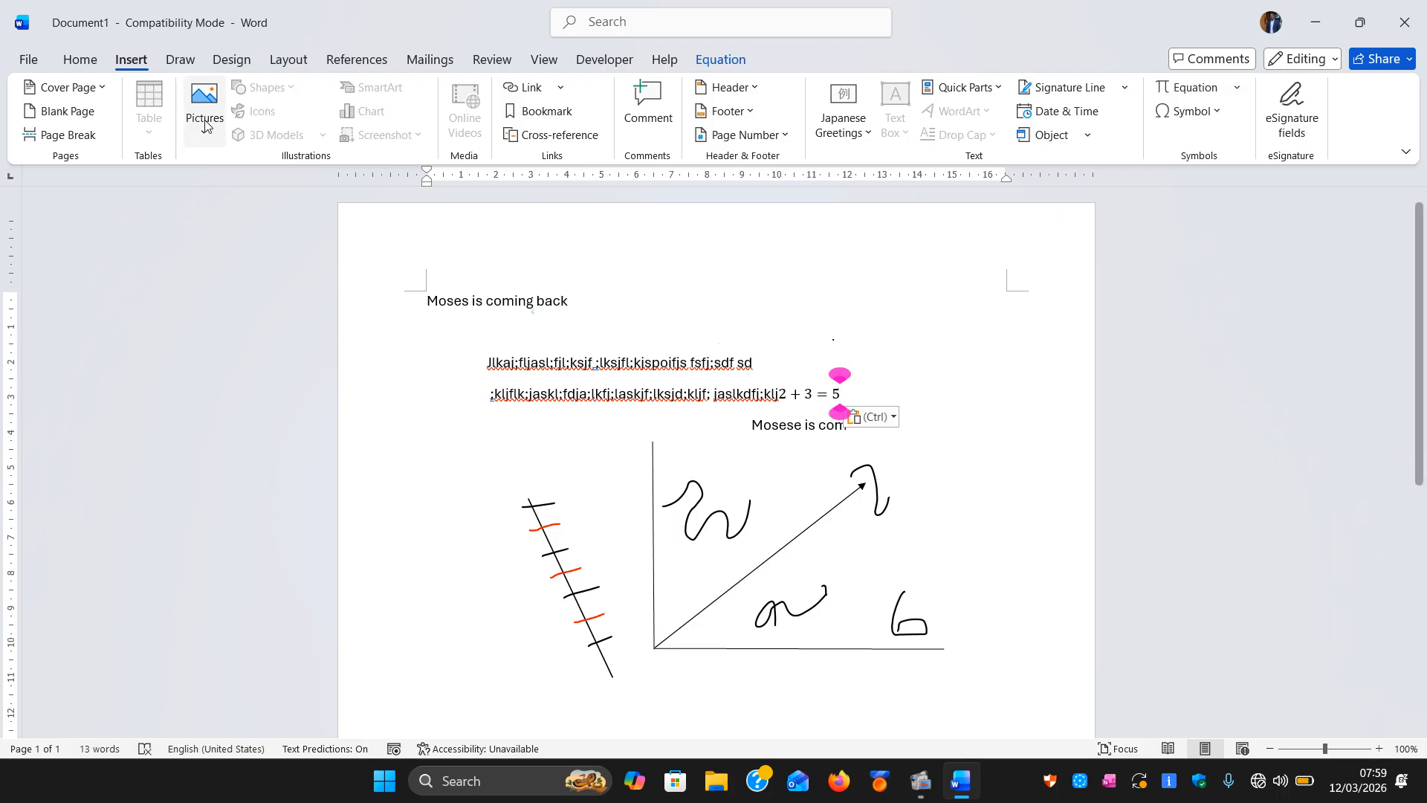
- Place the insertion point in the blank area just above the handwritten 6-like ink shape and start Ink to Math
left_click(180, 60)
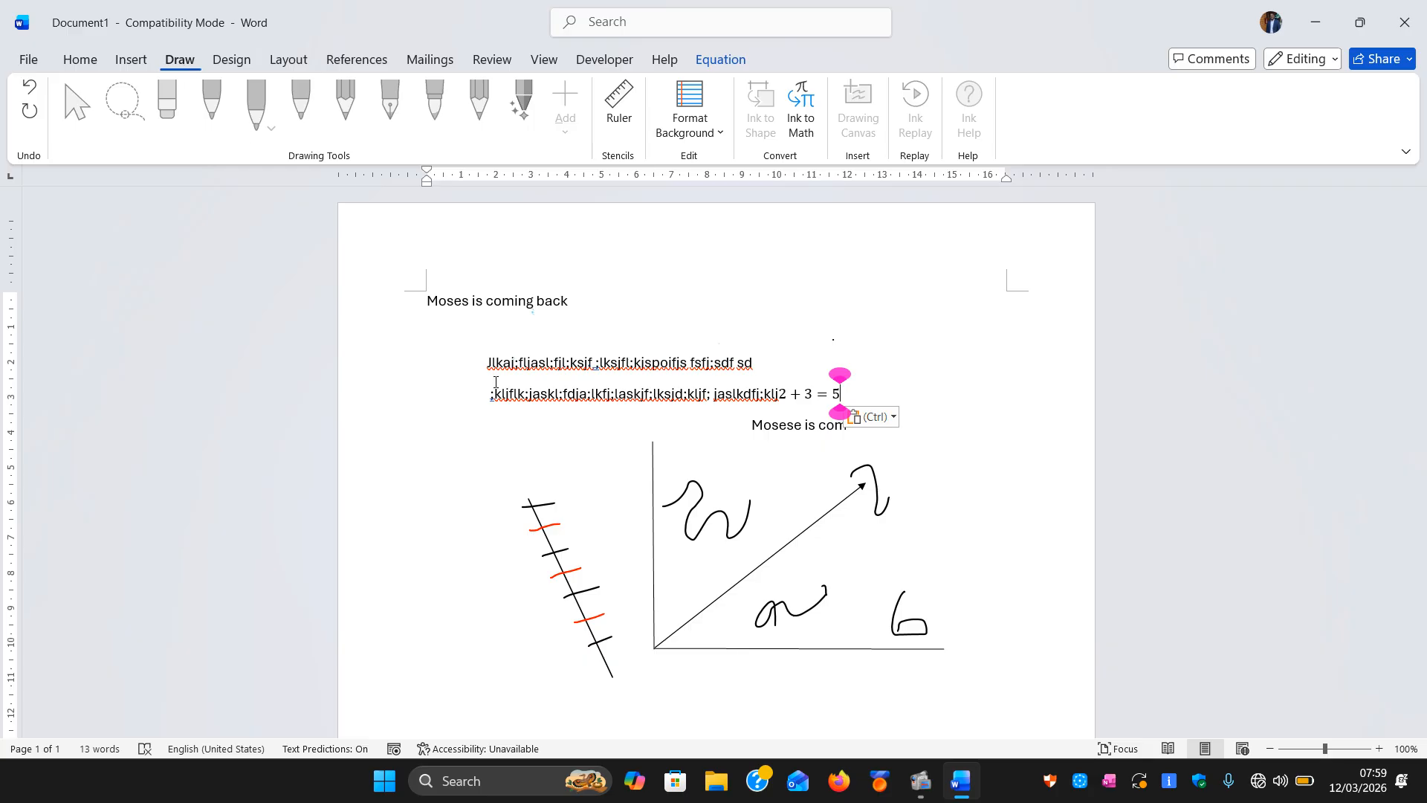
left_click(857, 490)
left_click(811, 475)
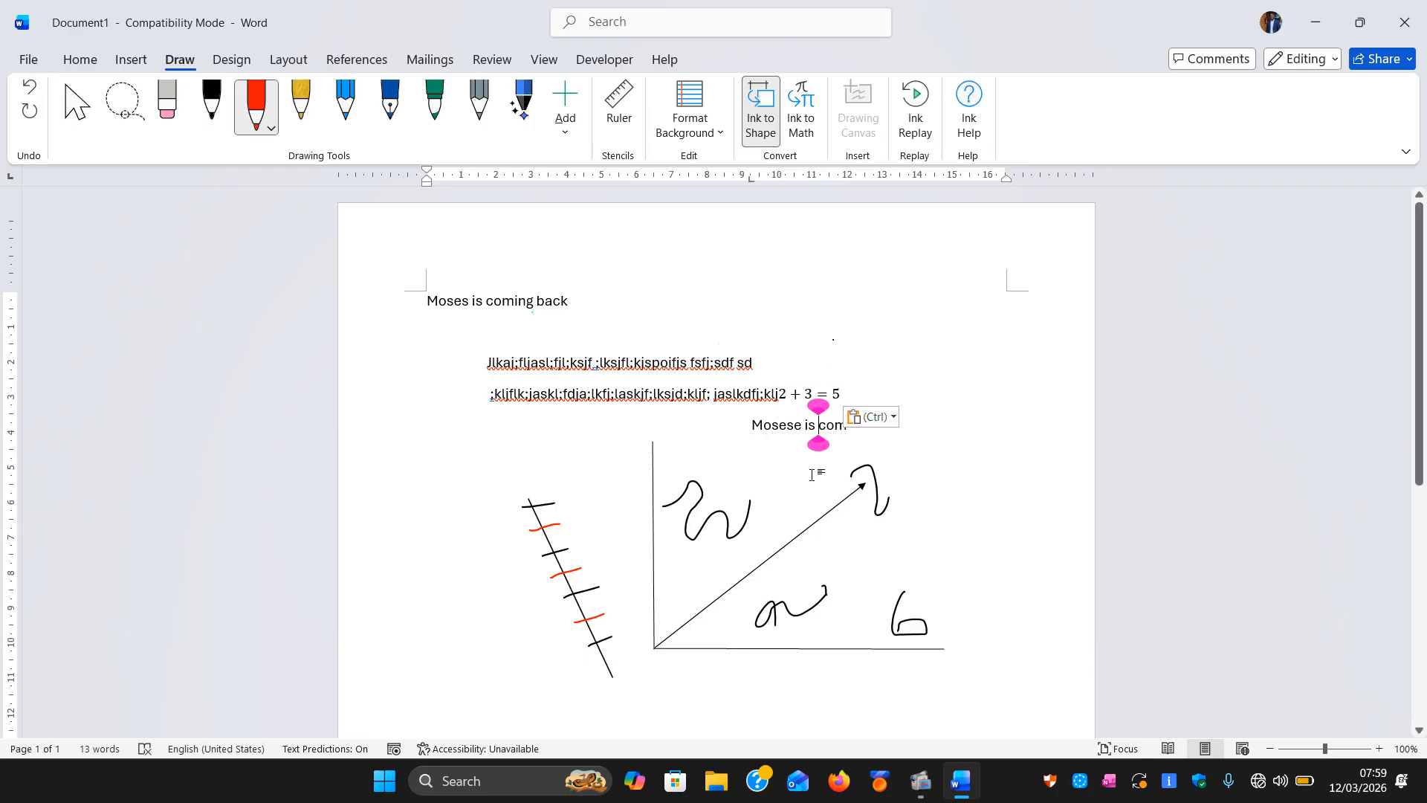
left_click(915, 578)
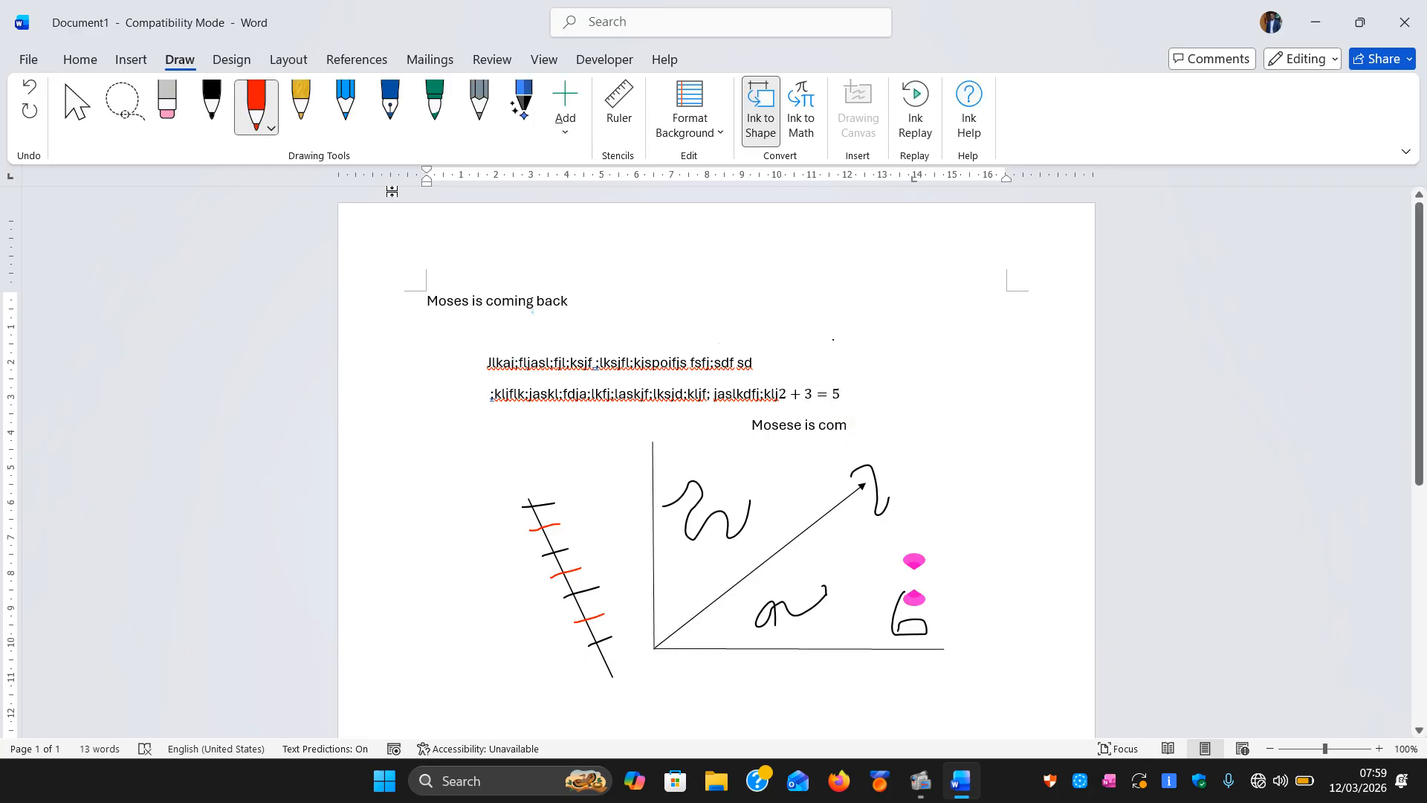
left_click(801, 105)
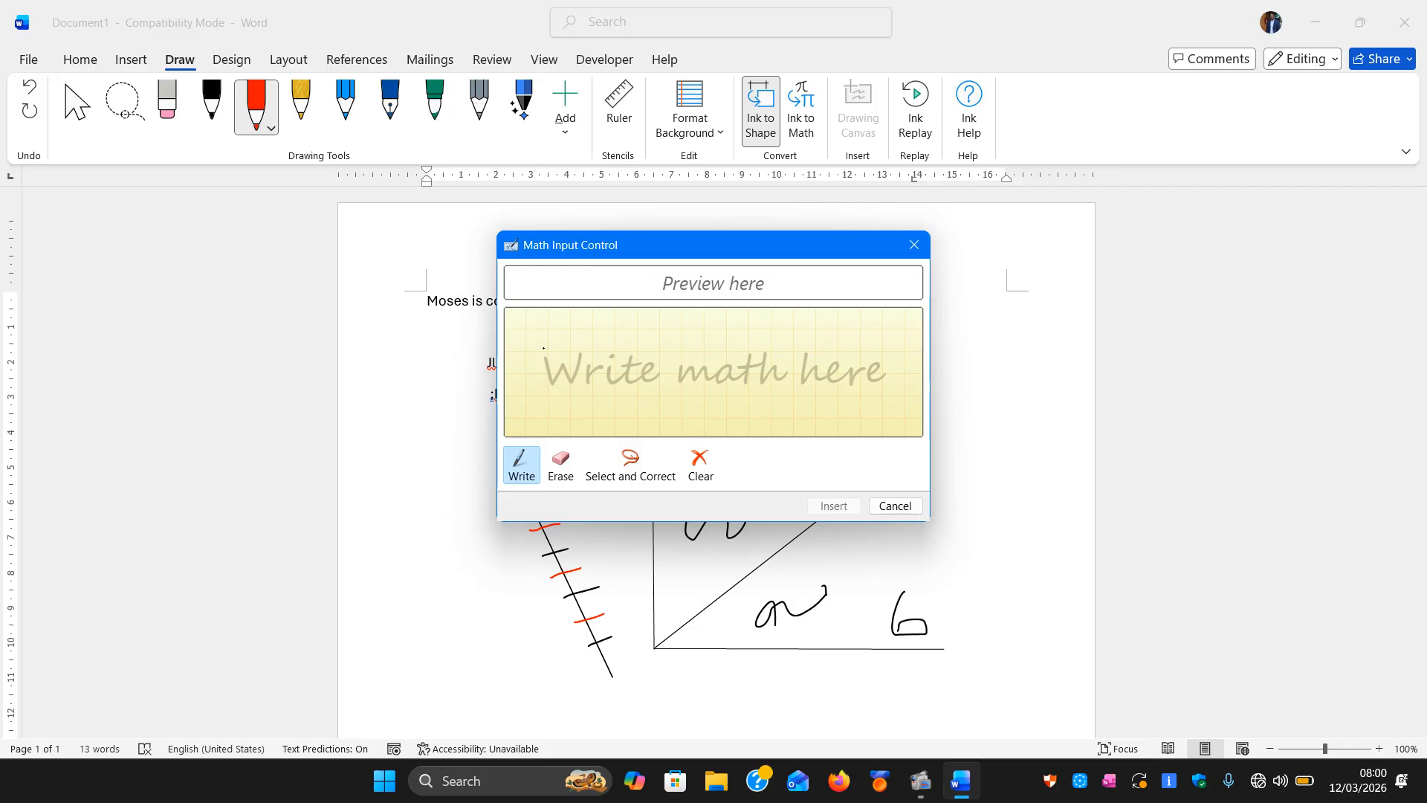
- Handwrite 2y + 0 followed by y, y, z and t, insert it as an equation and deselect it
mouse_move(540, 347)
left_mouse_down()
mouse_move(578, 385)
mouse_move(597, 341)
mouse_move(554, 398)
left_mouse_up()
mouse_move(632, 354)
left_mouse_down()
mouse_move(640, 385)
mouse_move(659, 369)
mouse_move(726, 376)
mouse_move(712, 344)
left_mouse_up()
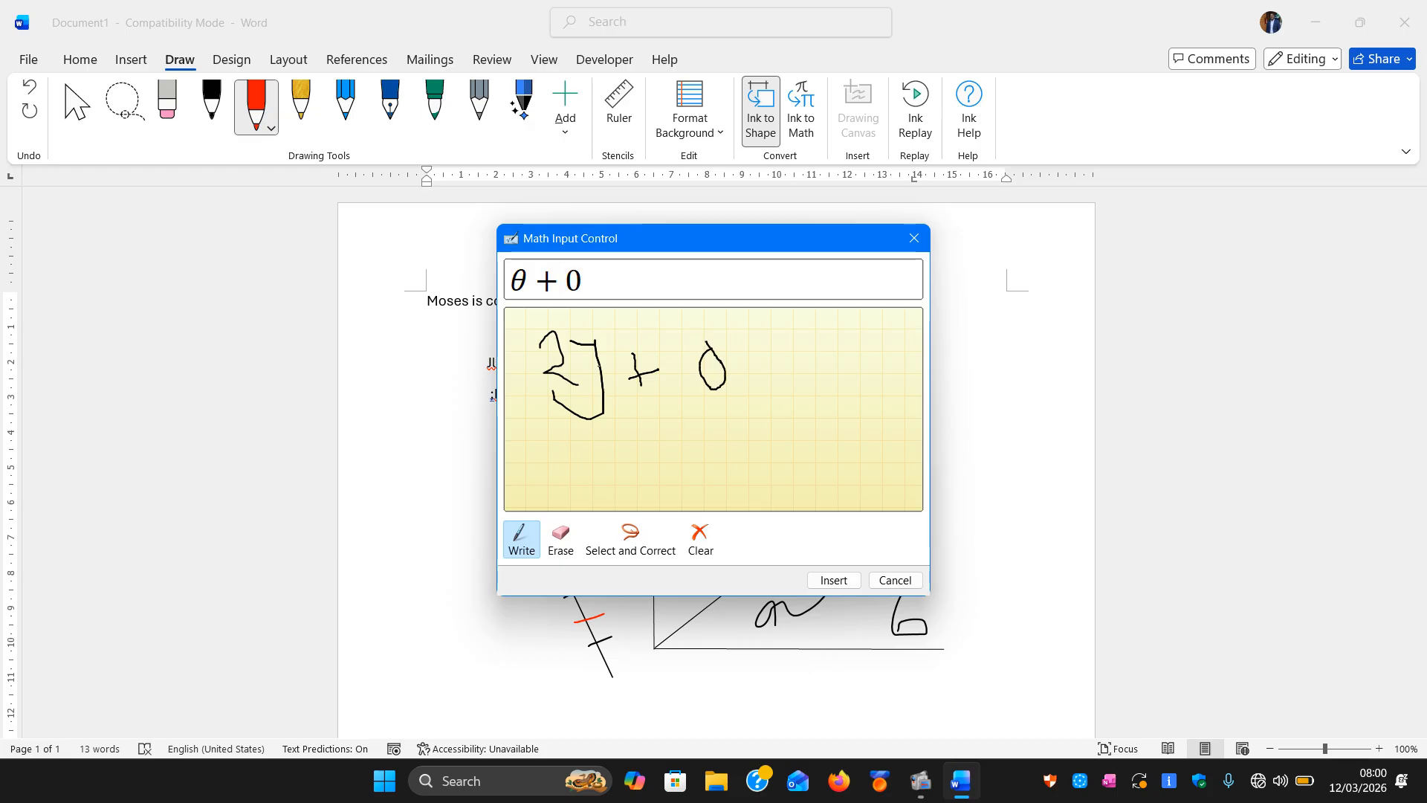
mouse_move(669, 426)
left_mouse_down()
mouse_move(696, 453)
mouse_move(640, 480)
left_mouse_up()
left_click(631, 463)
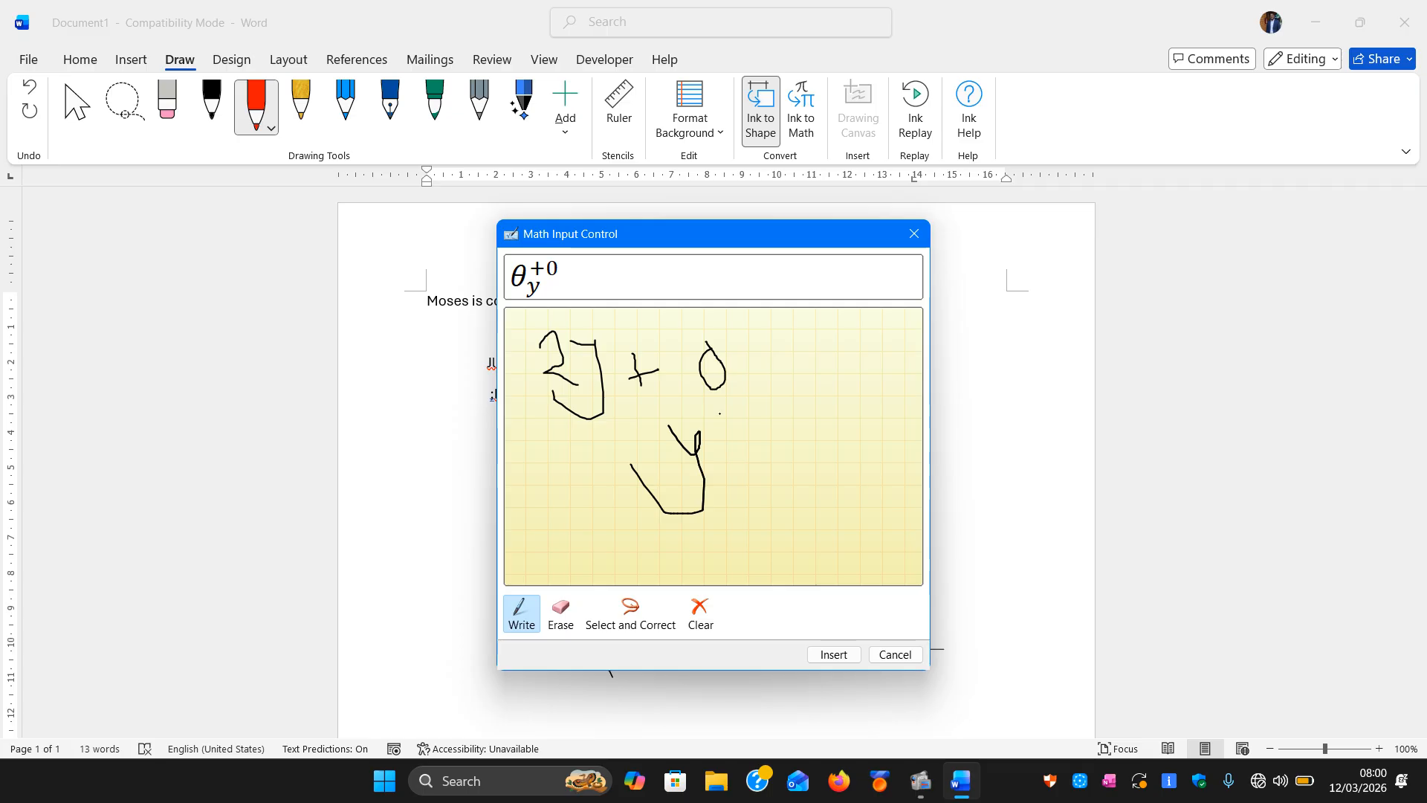
mouse_move(721, 414)
left_mouse_down()
mouse_move(752, 422)
mouse_move(750, 453)
mouse_move(726, 466)
left_mouse_up()
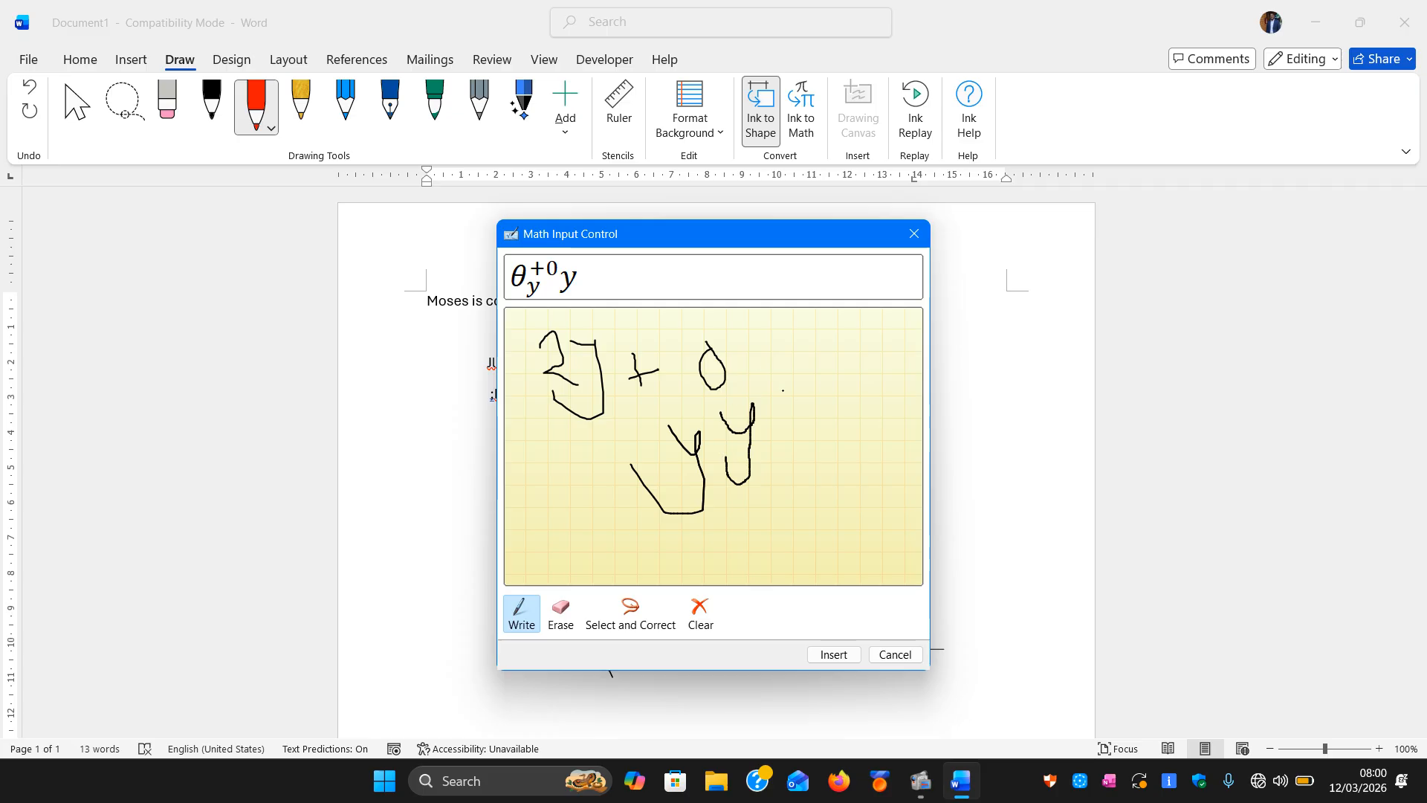
mouse_move(783, 390)
left_mouse_down()
mouse_move(858, 388)
mouse_move(773, 452)
mouse_move(898, 460)
left_mouse_up()
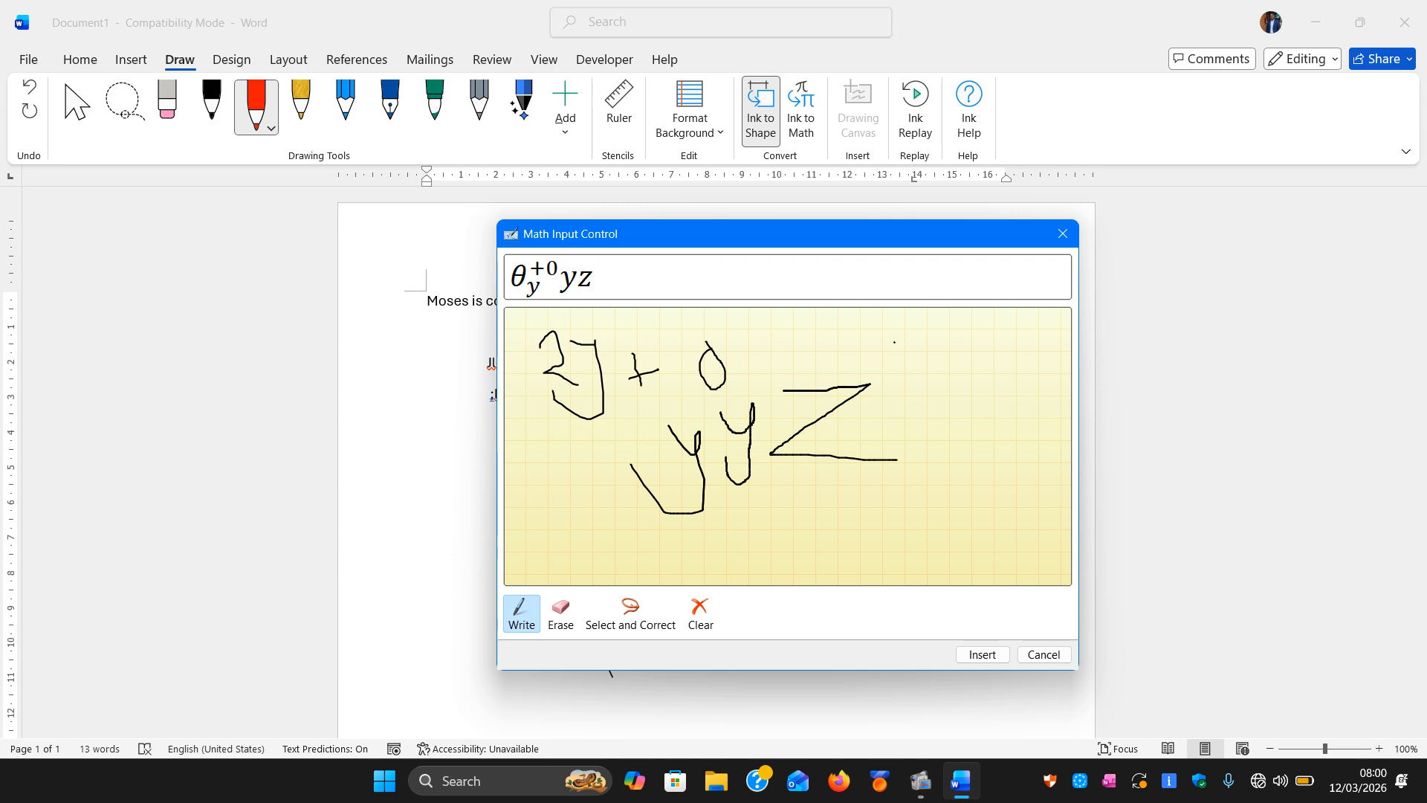
mouse_move(894, 342)
left_mouse_down()
mouse_move(905, 388)
mouse_move(921, 361)
left_mouse_up()
left_click(981, 655)
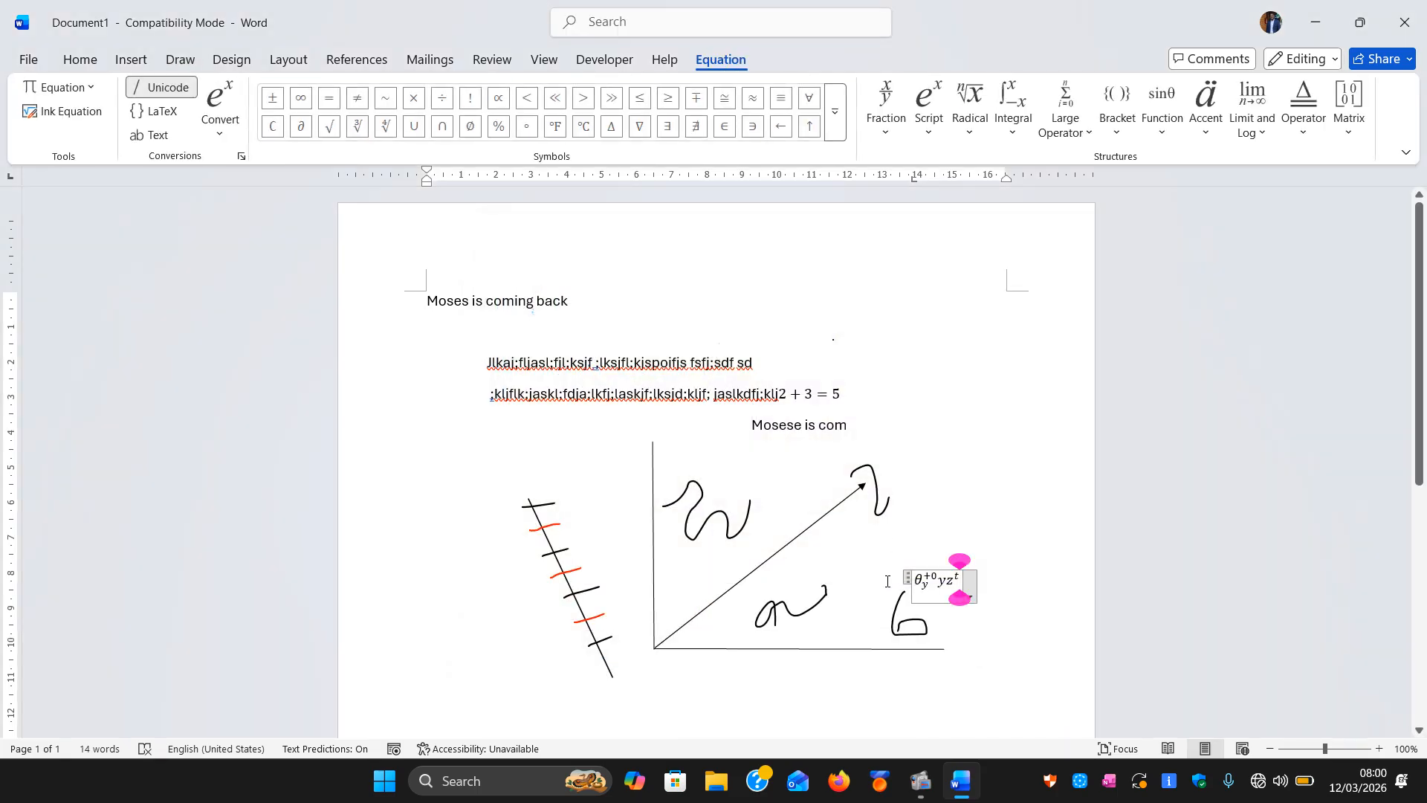
left_click_drag(916, 572, 904, 560)
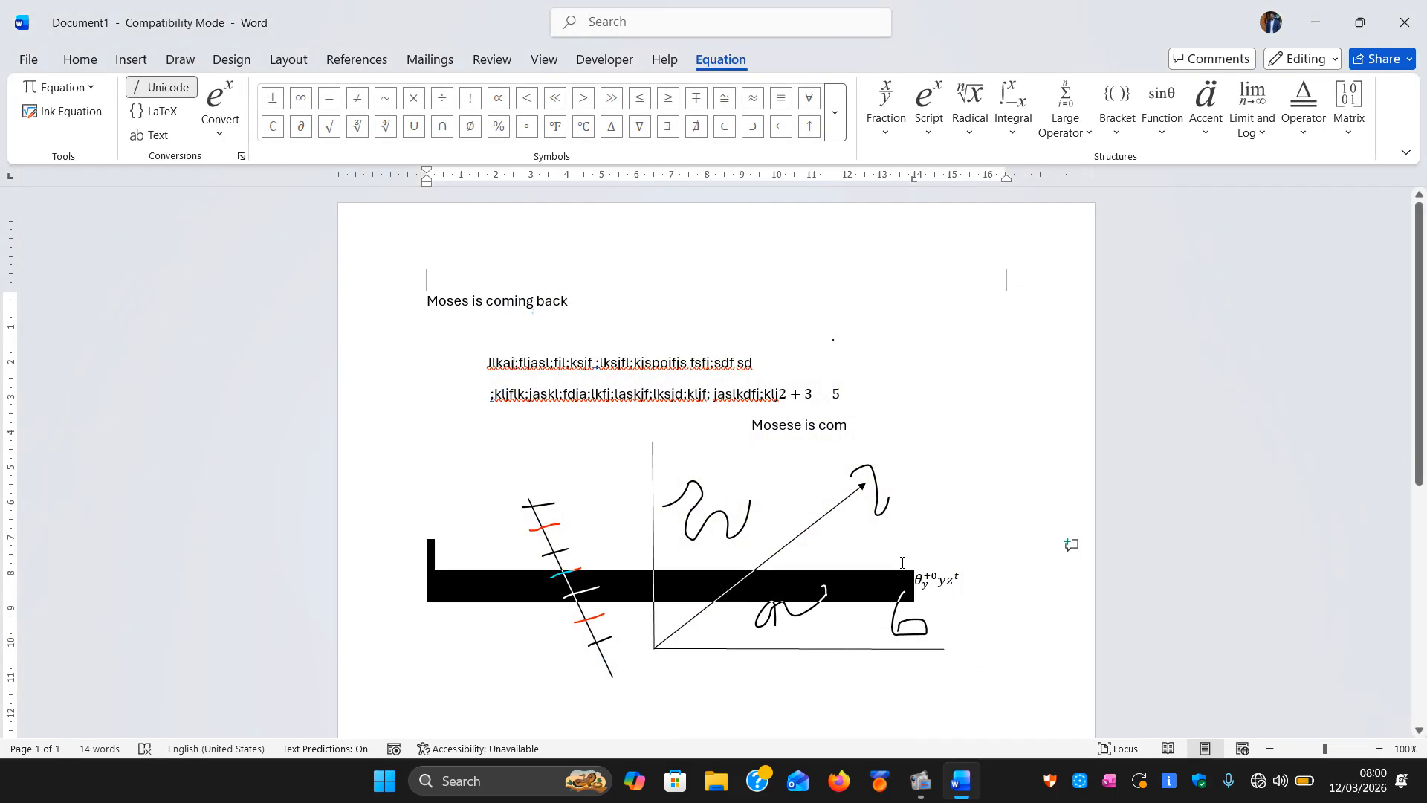
left_click(961, 610)
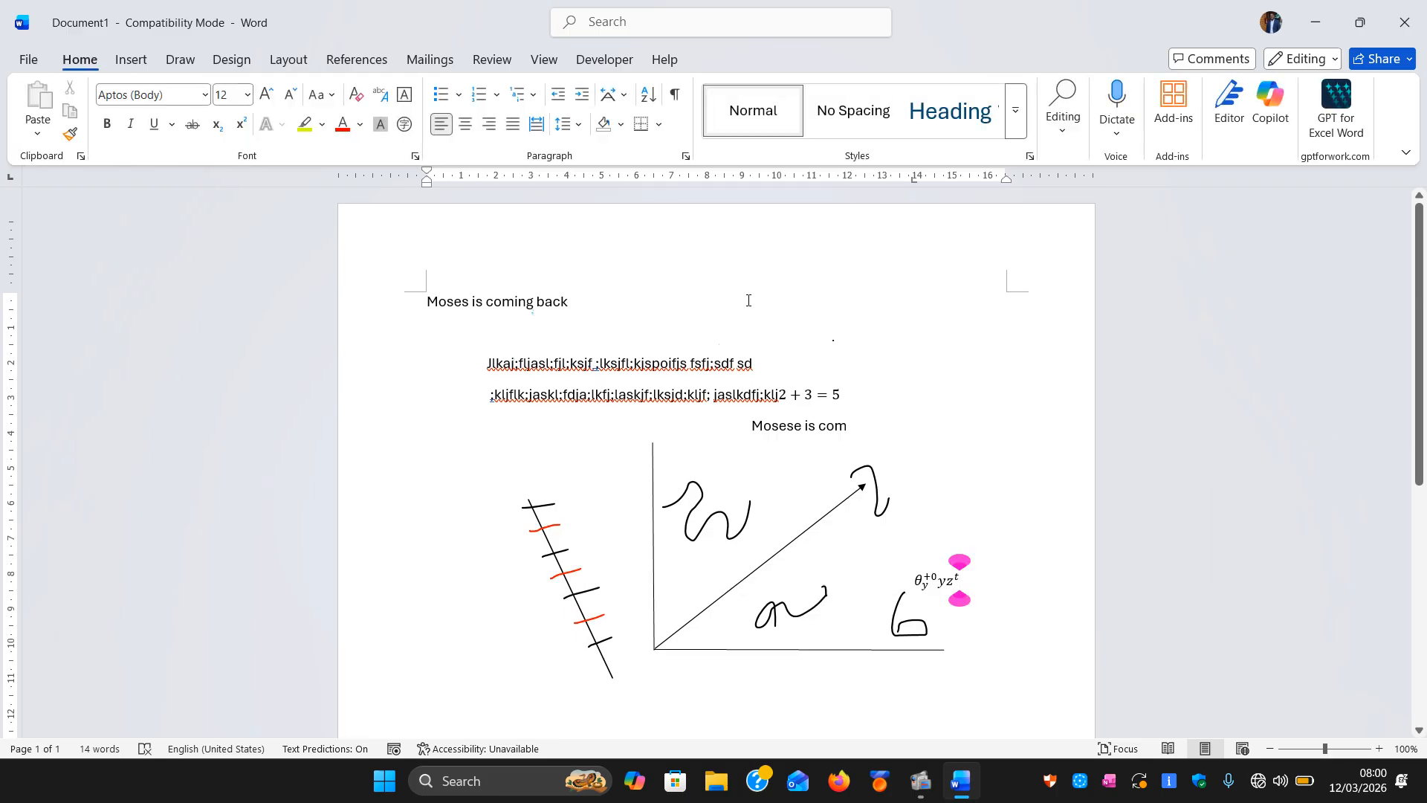
- View the rule-line and grid-line page background options and close them without applying any
left_click(178, 60)
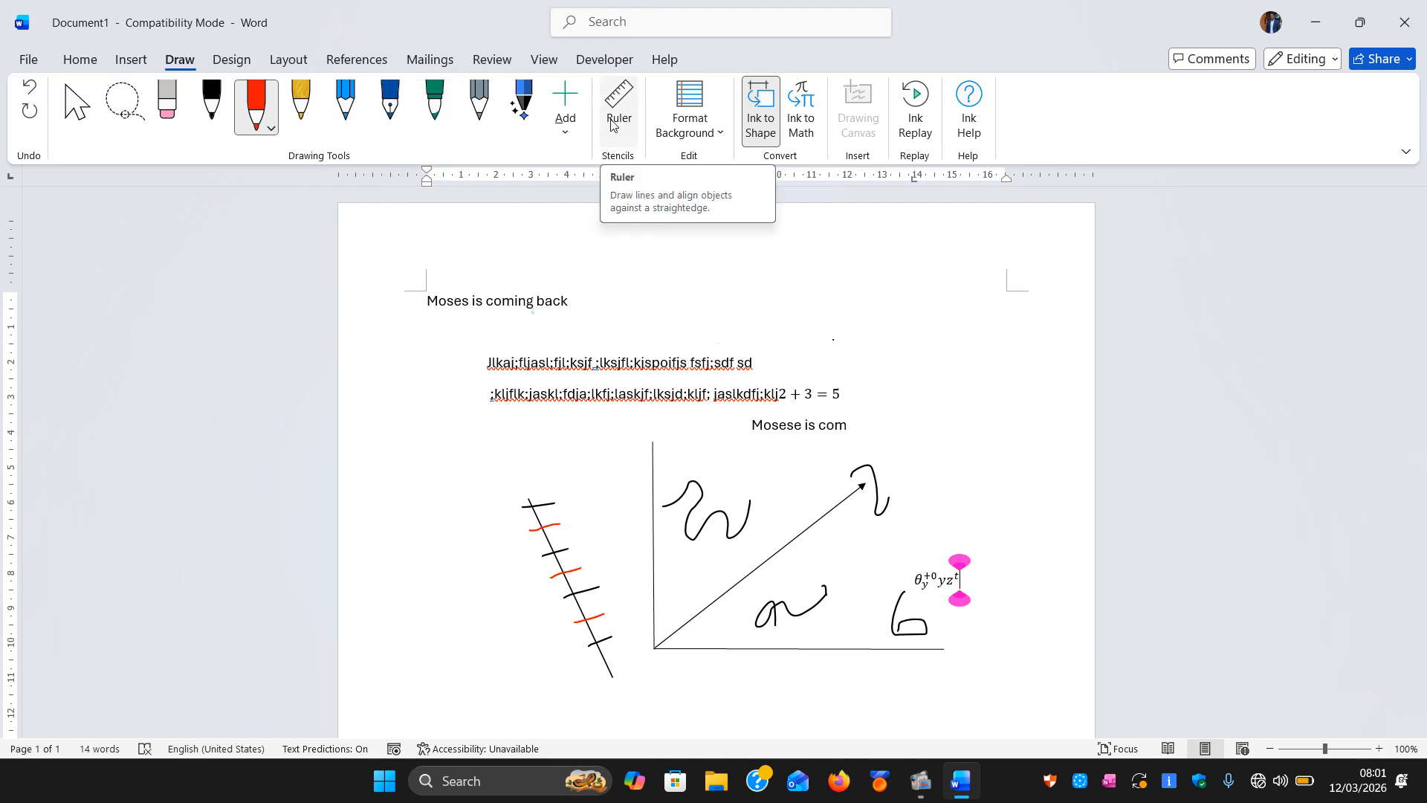
left_click(722, 132)
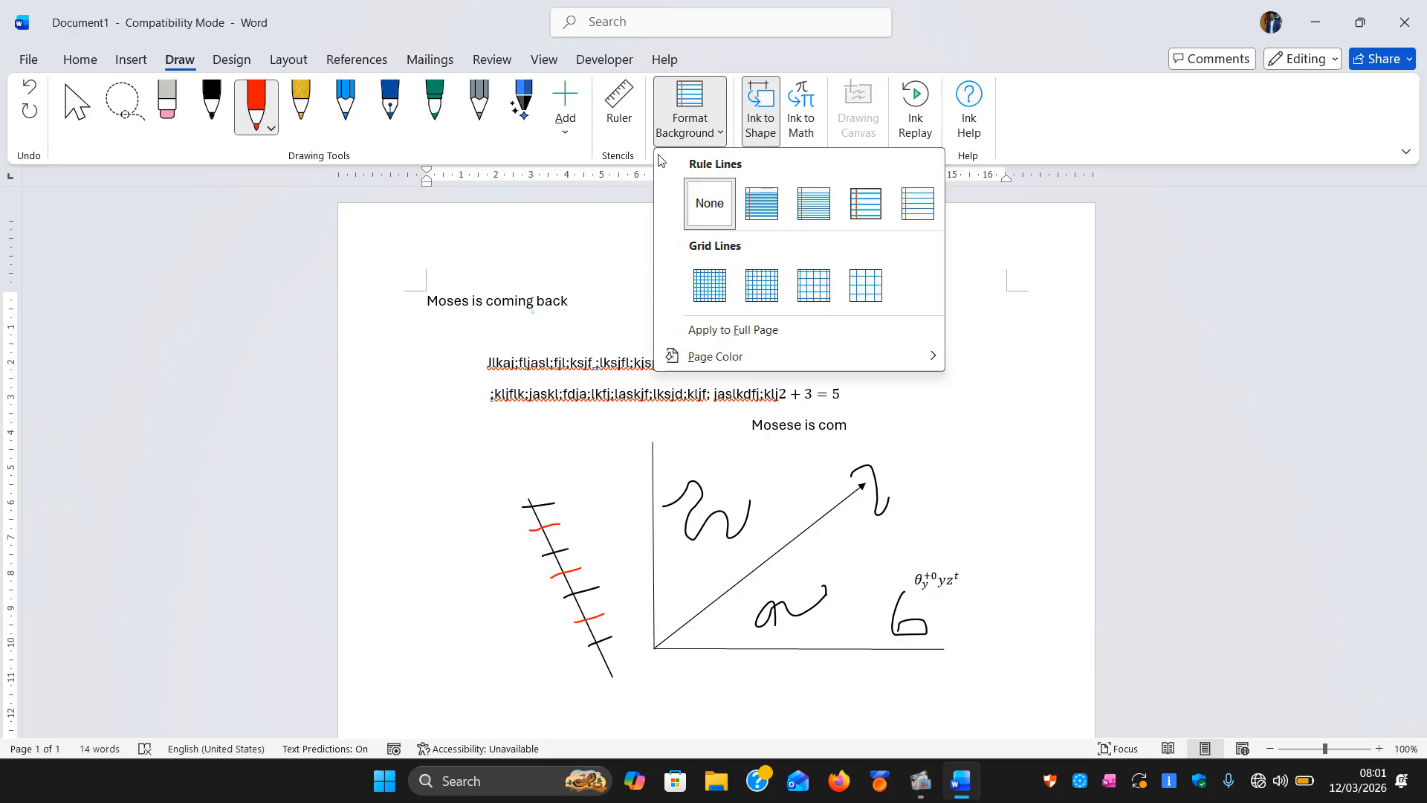
left_click(1063, 262)
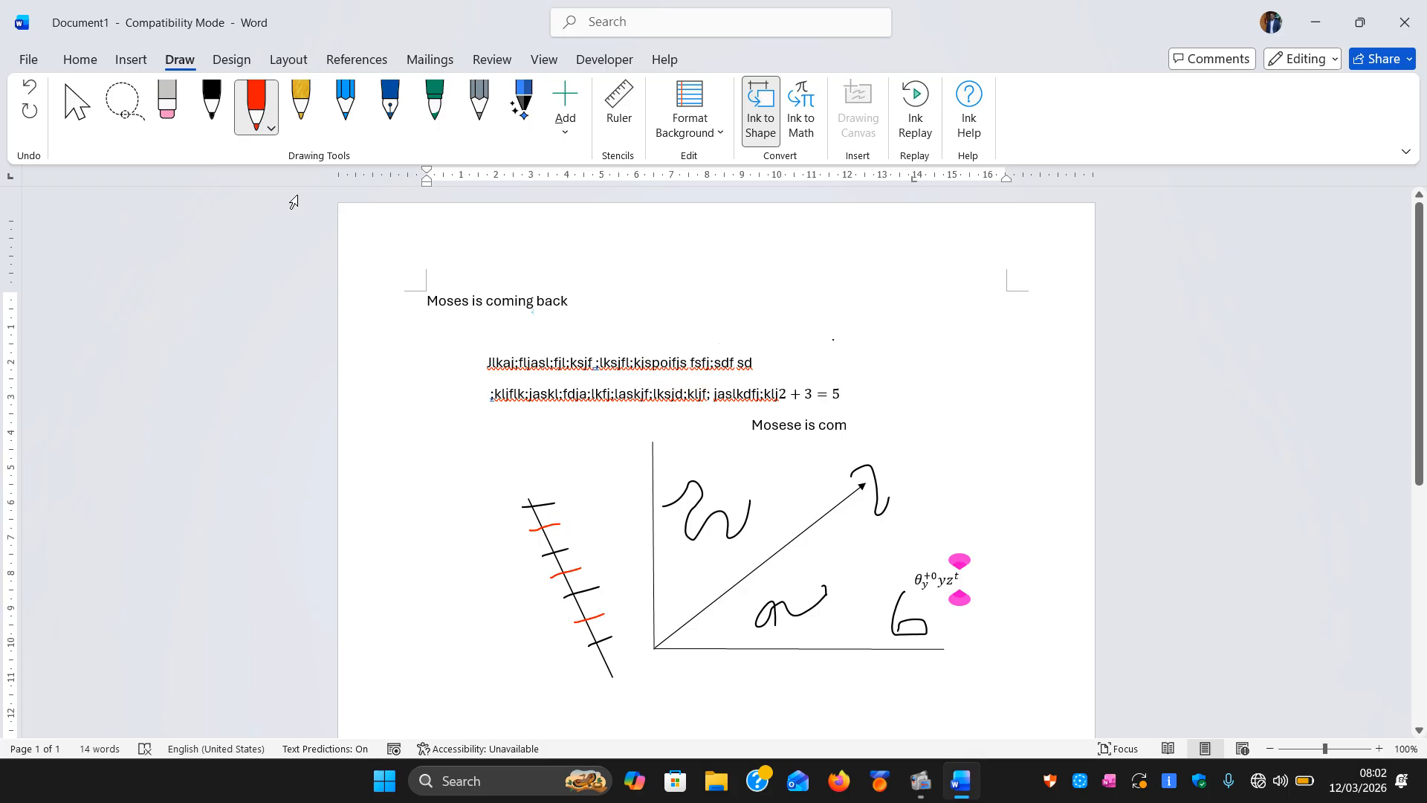
- Select the upper text lines through the equation 2 + 3 = 5, try several document style sets, and finish on the second-to-last visible one with a blue title
left_click(220, 58)
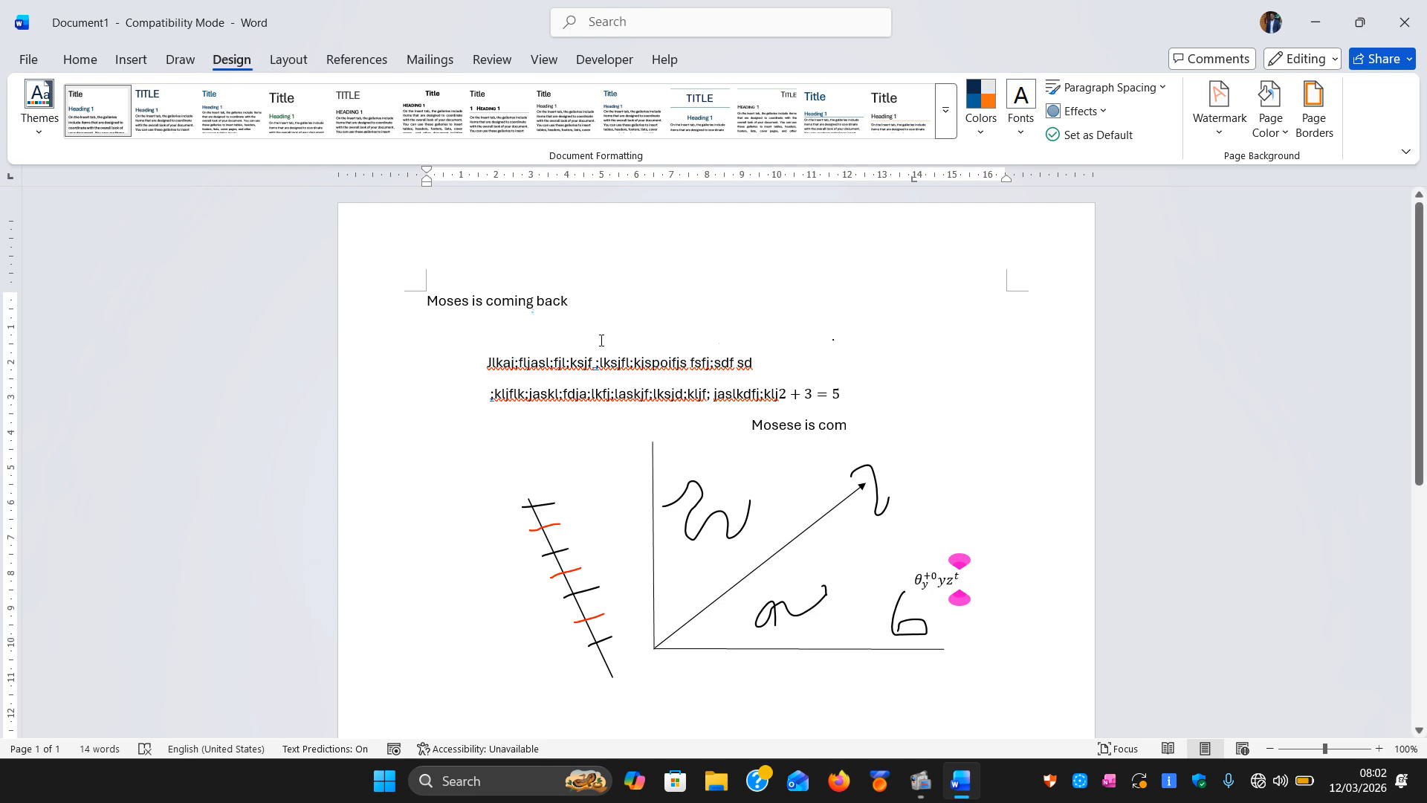
left_click(457, 352)
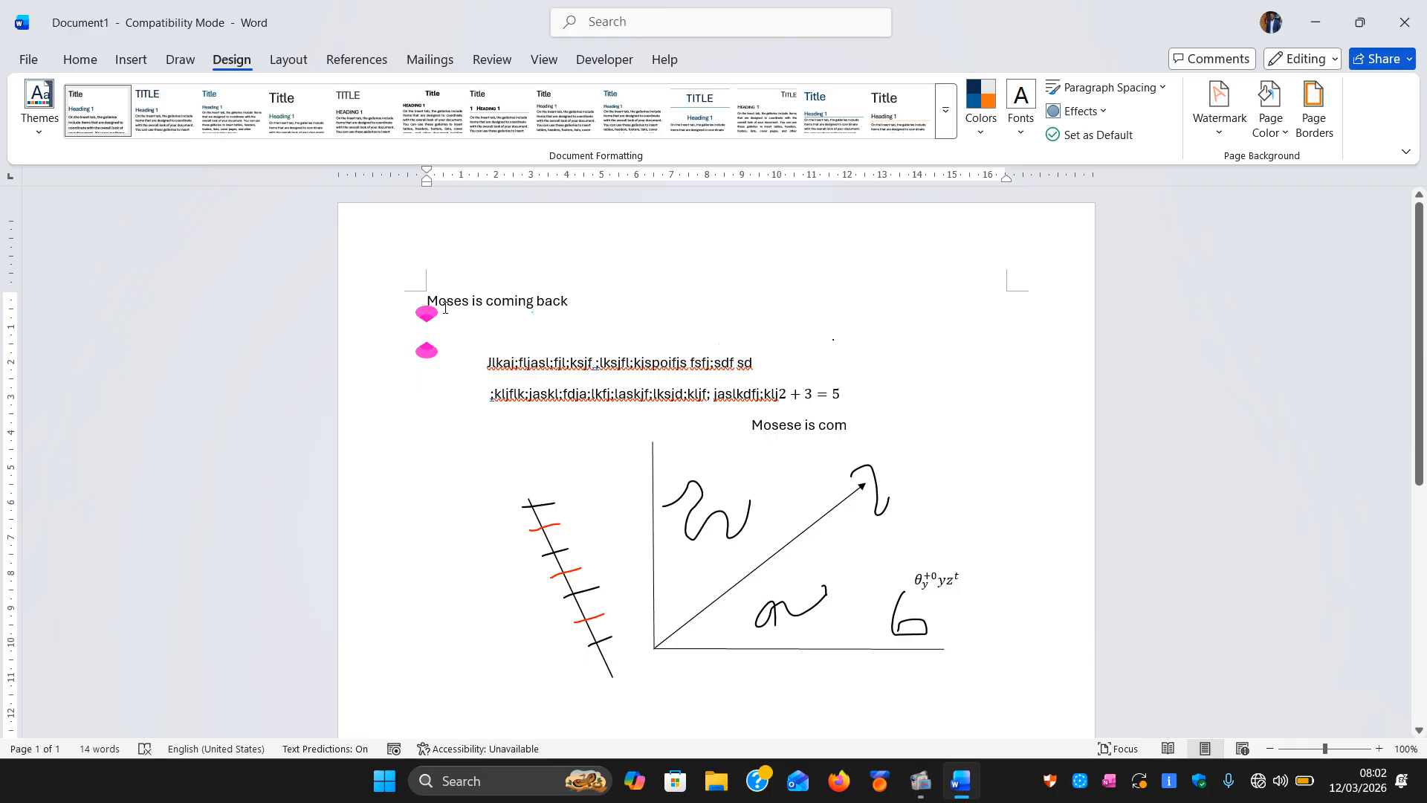
left_click_drag(430, 299, 851, 407)
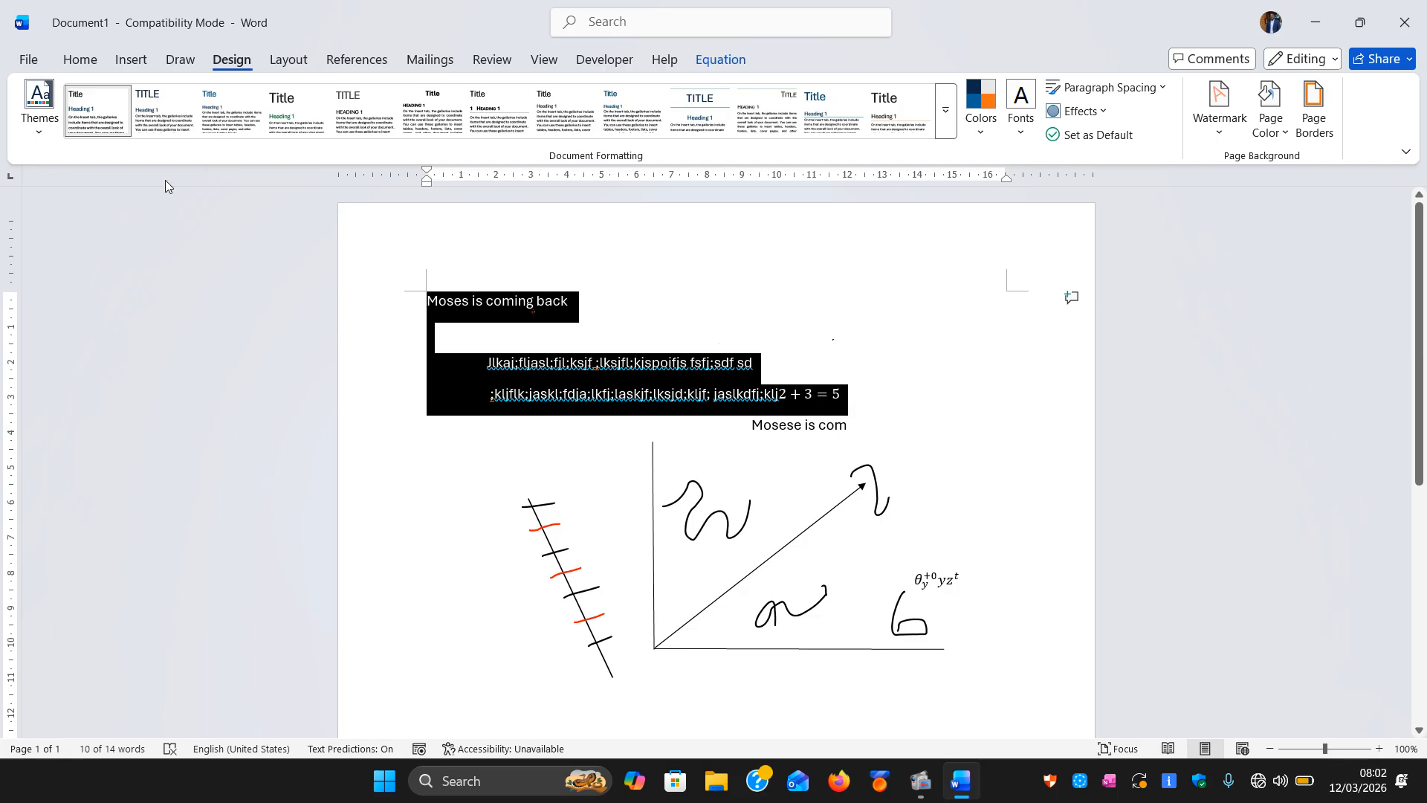
left_click(180, 130)
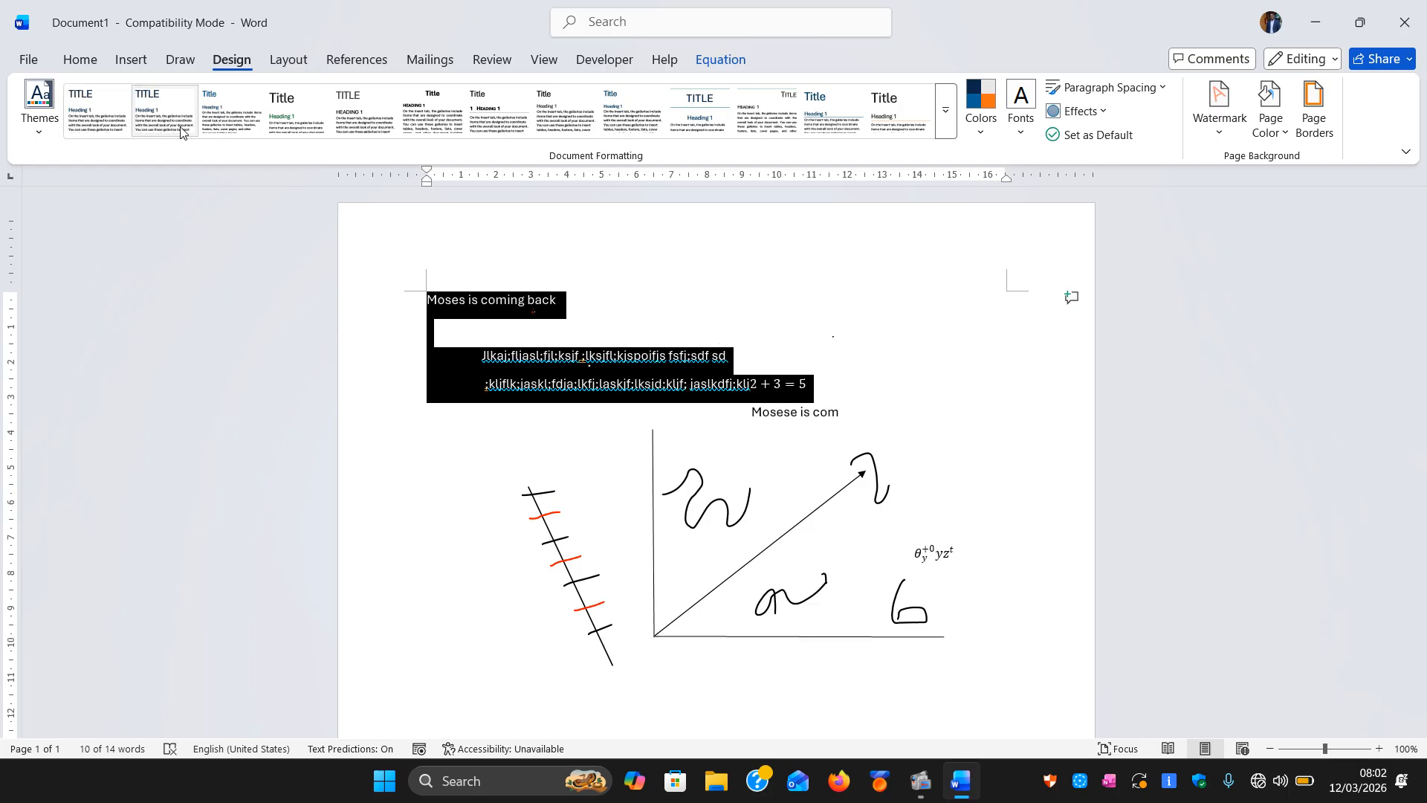
left_click(232, 115)
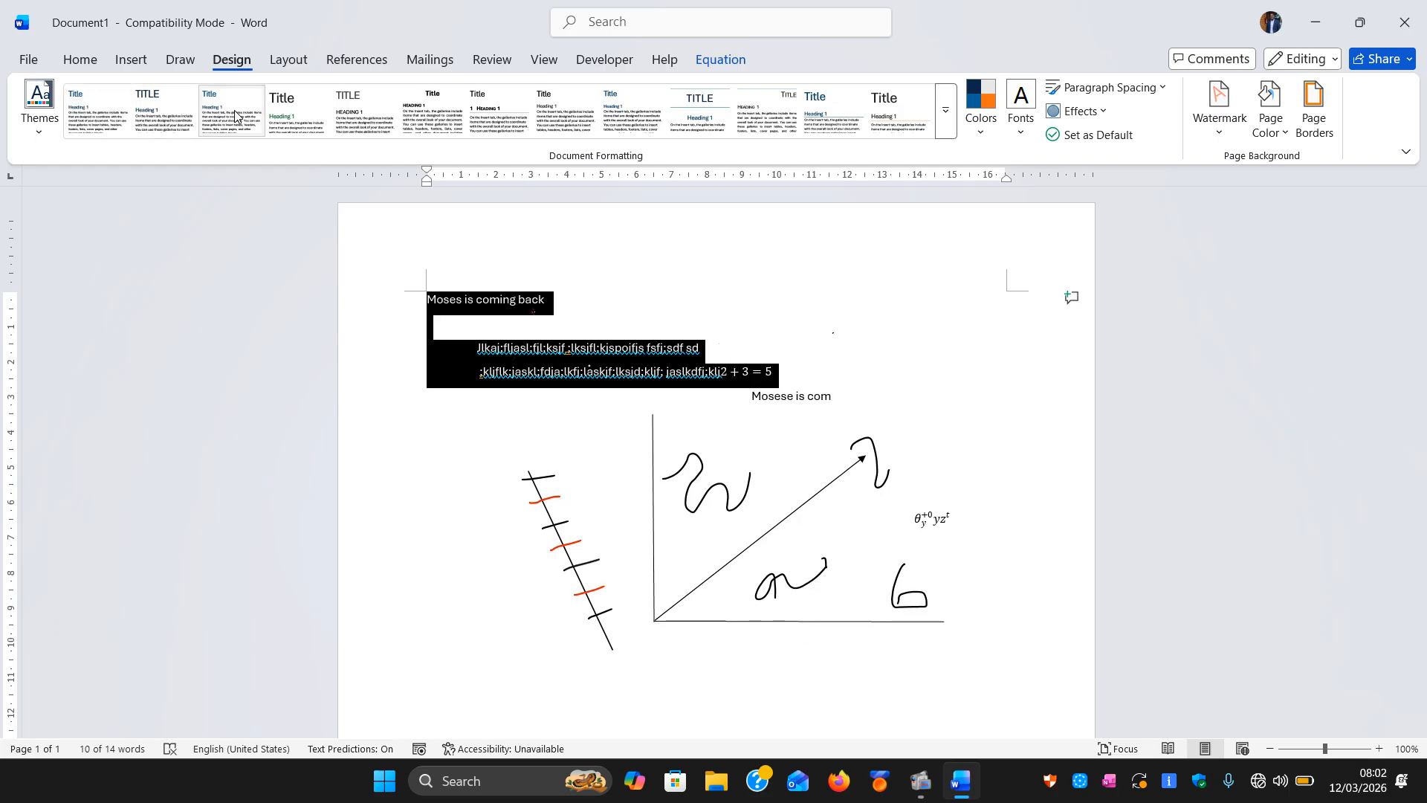
left_click(298, 112)
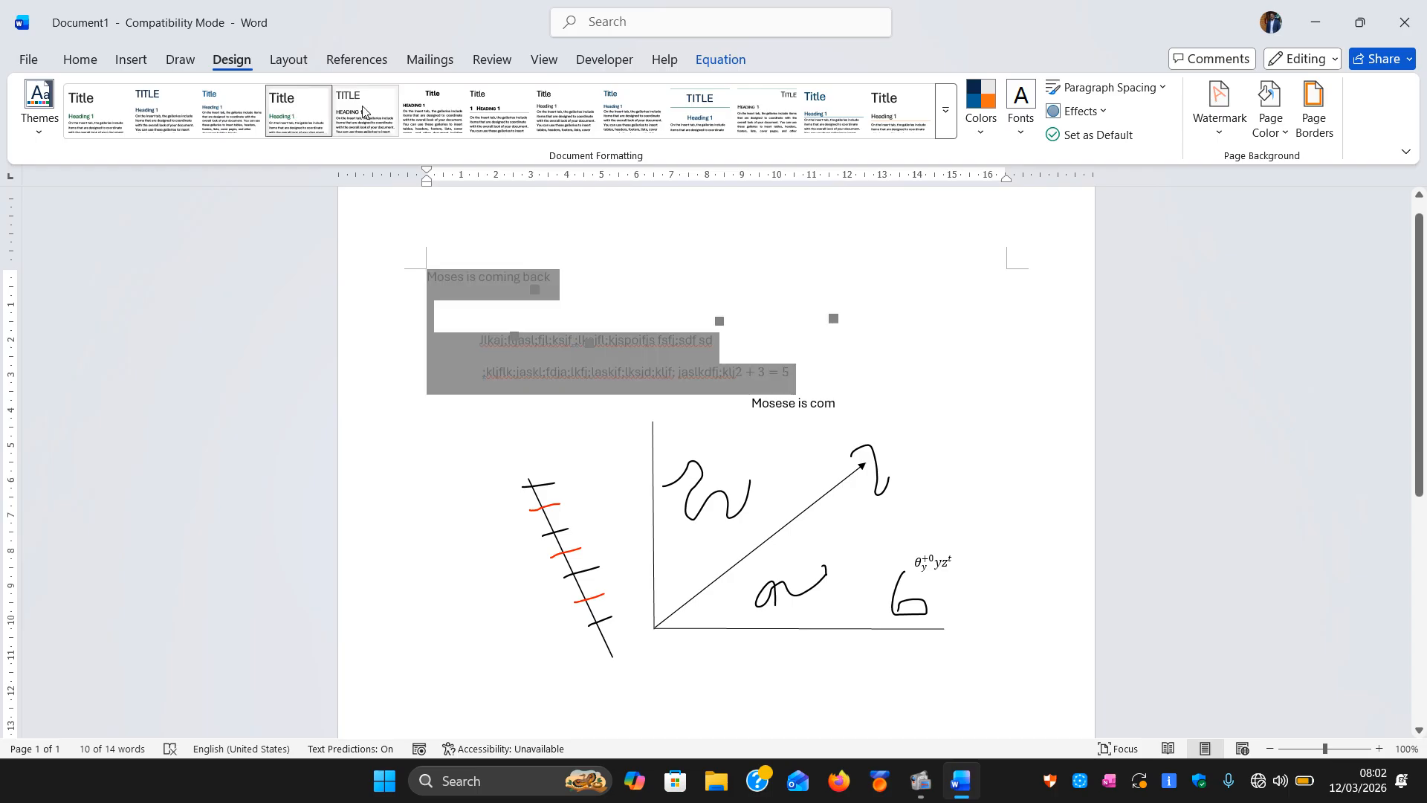
left_click(433, 112)
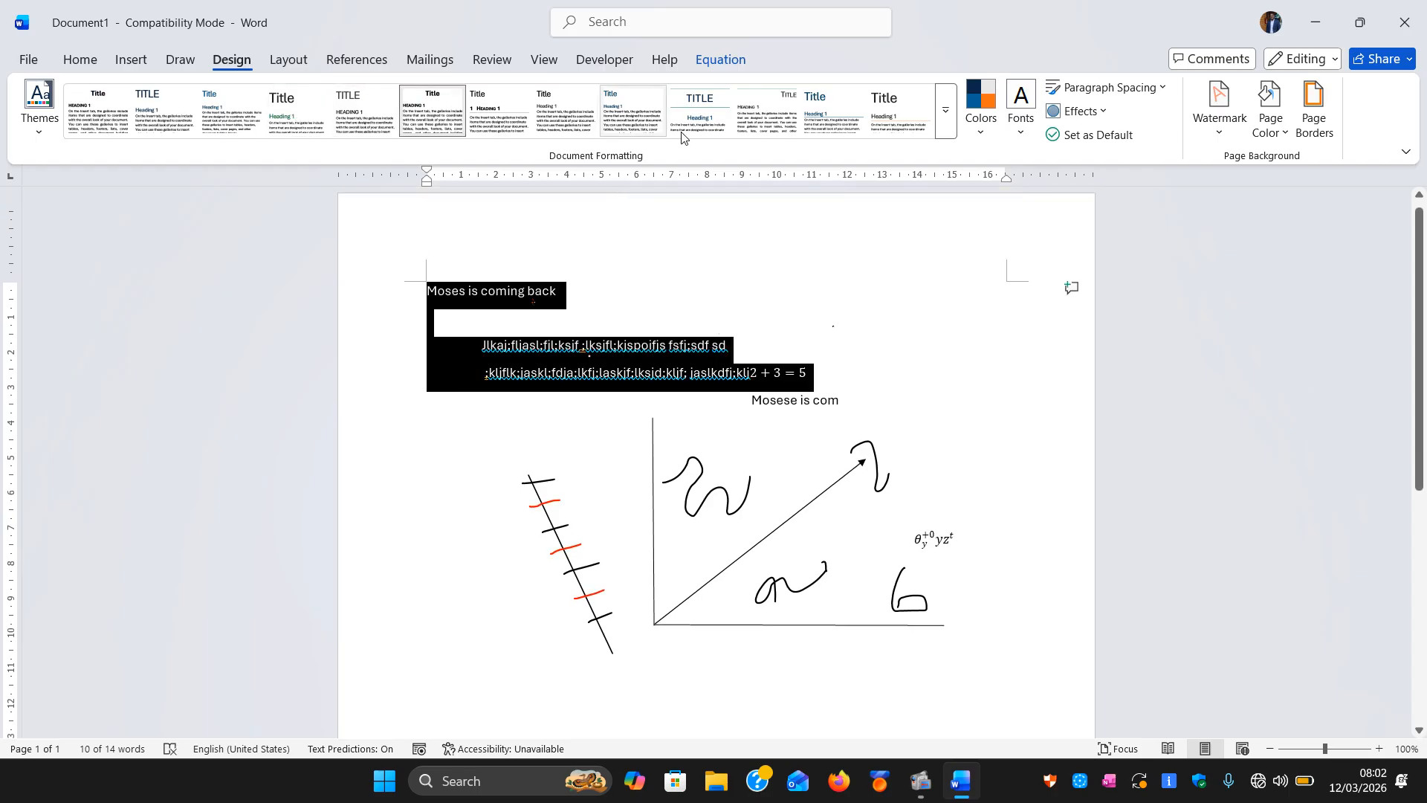
left_click(770, 115)
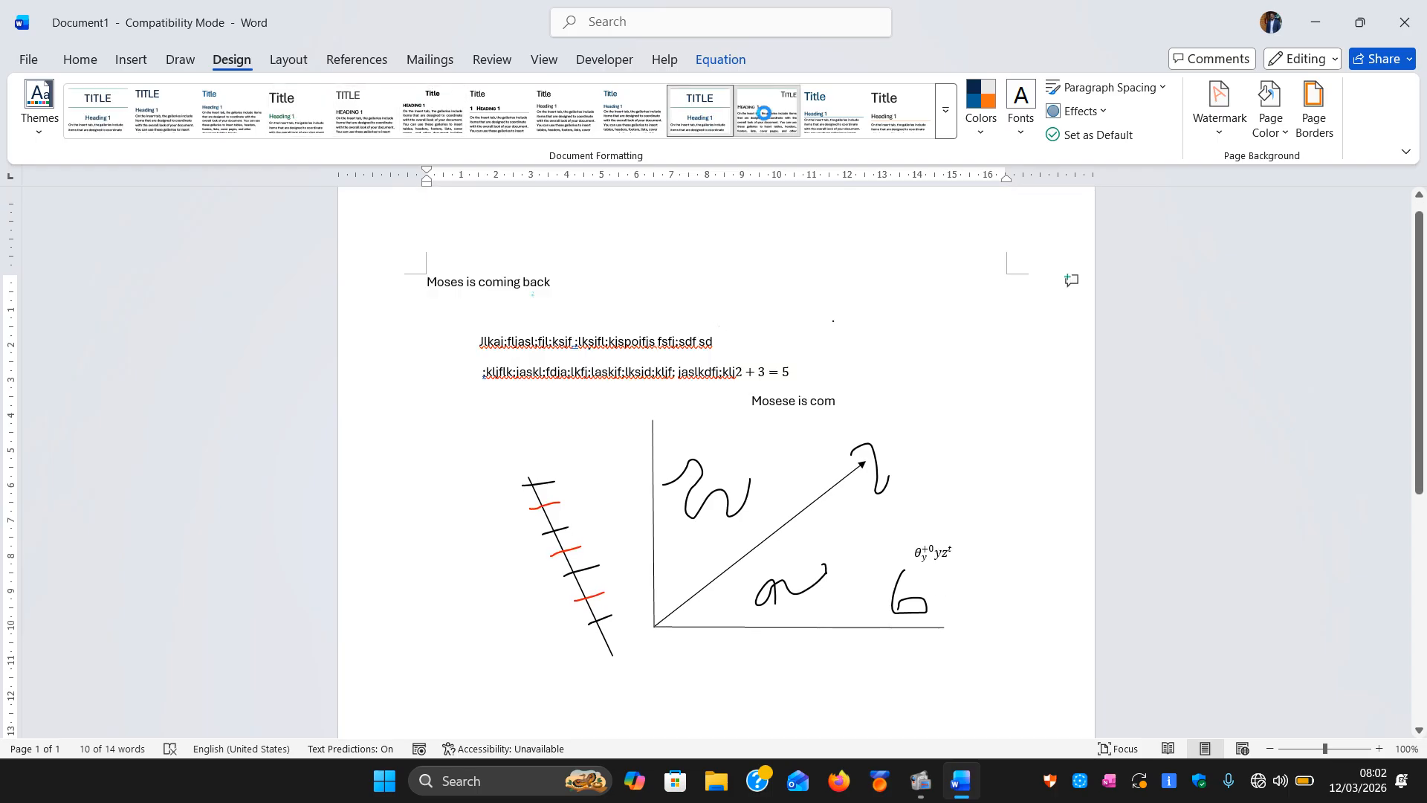
left_click(811, 112)
left_click(785, 329)
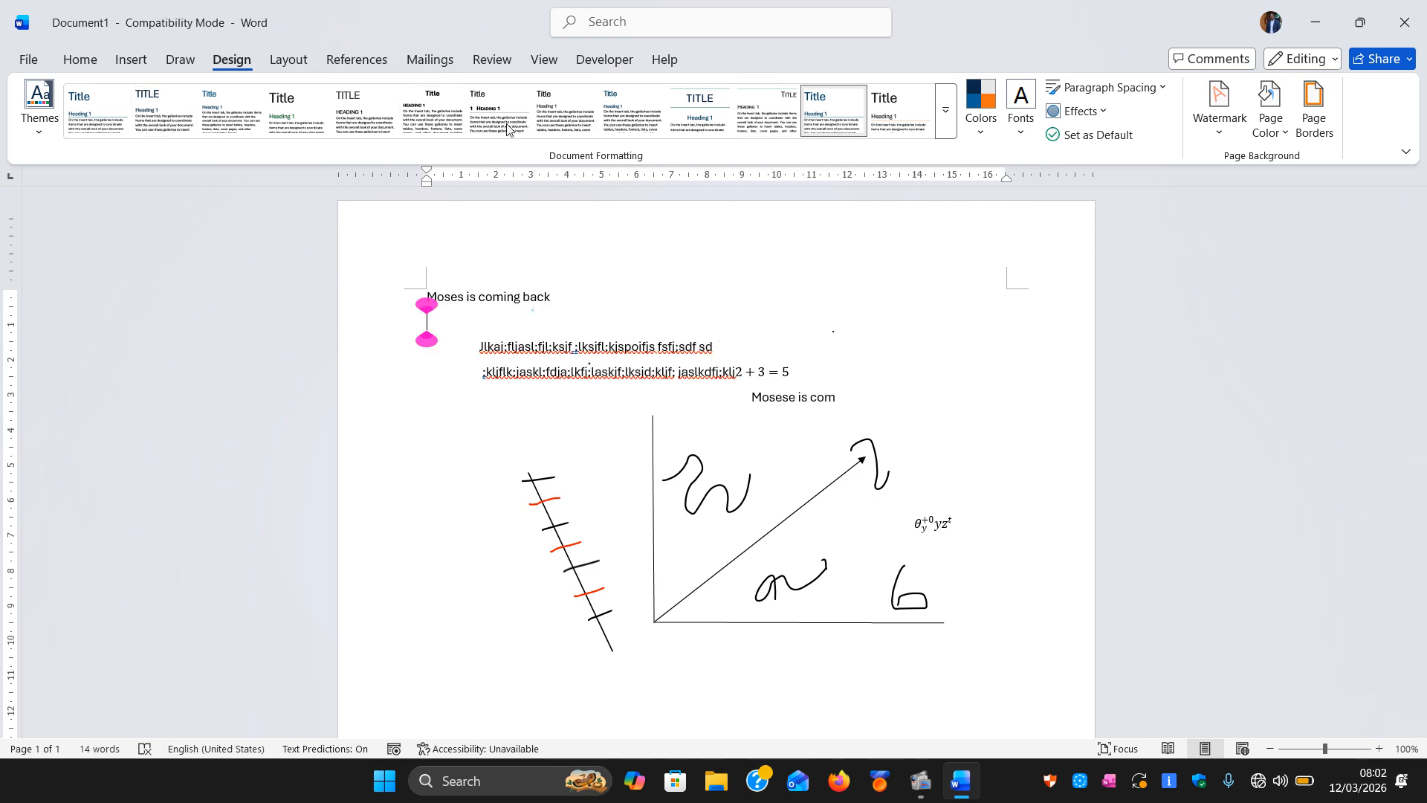
- Make the text lines from the first line up to the equation 2 + 3 = 5 bold and italic
left_click(74, 62)
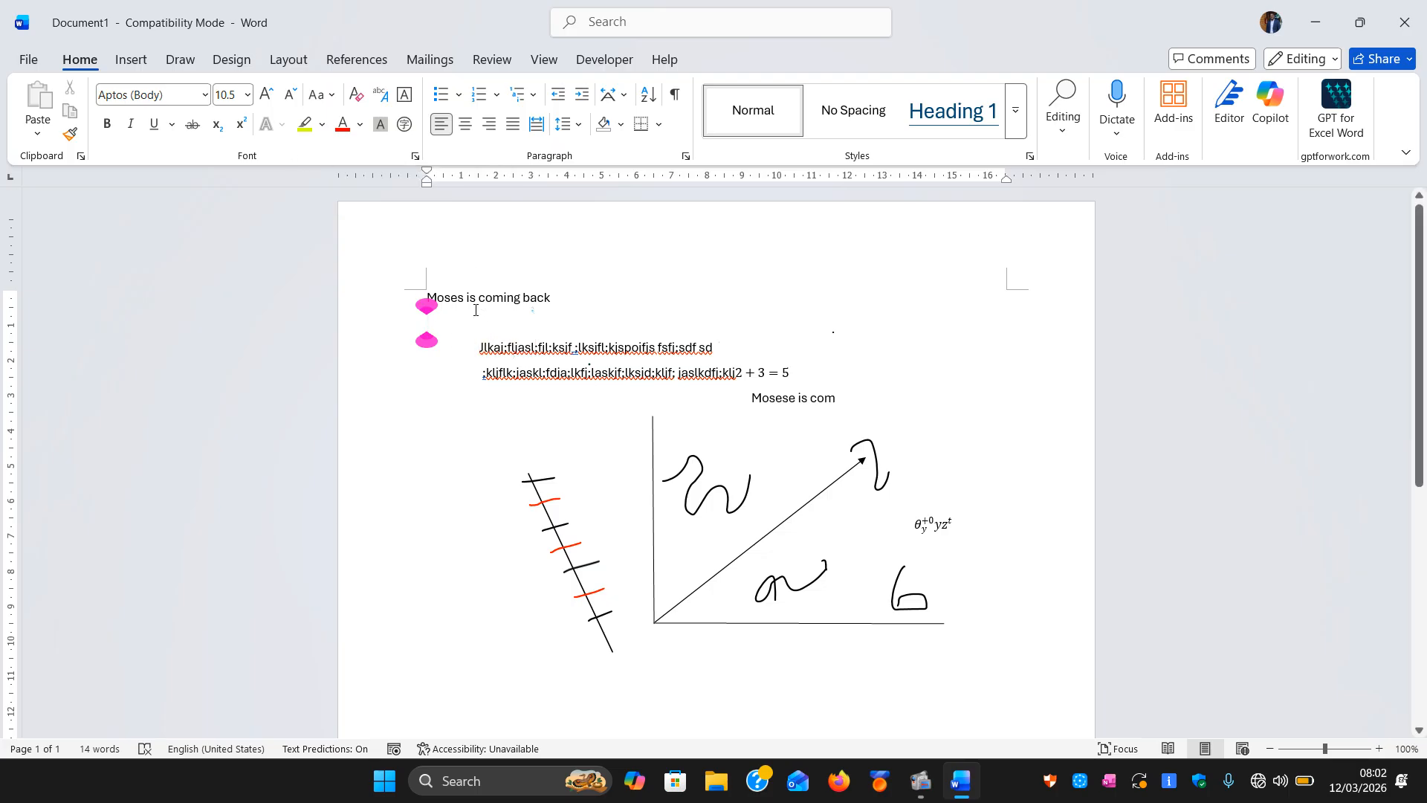
left_click_drag(435, 298, 742, 373)
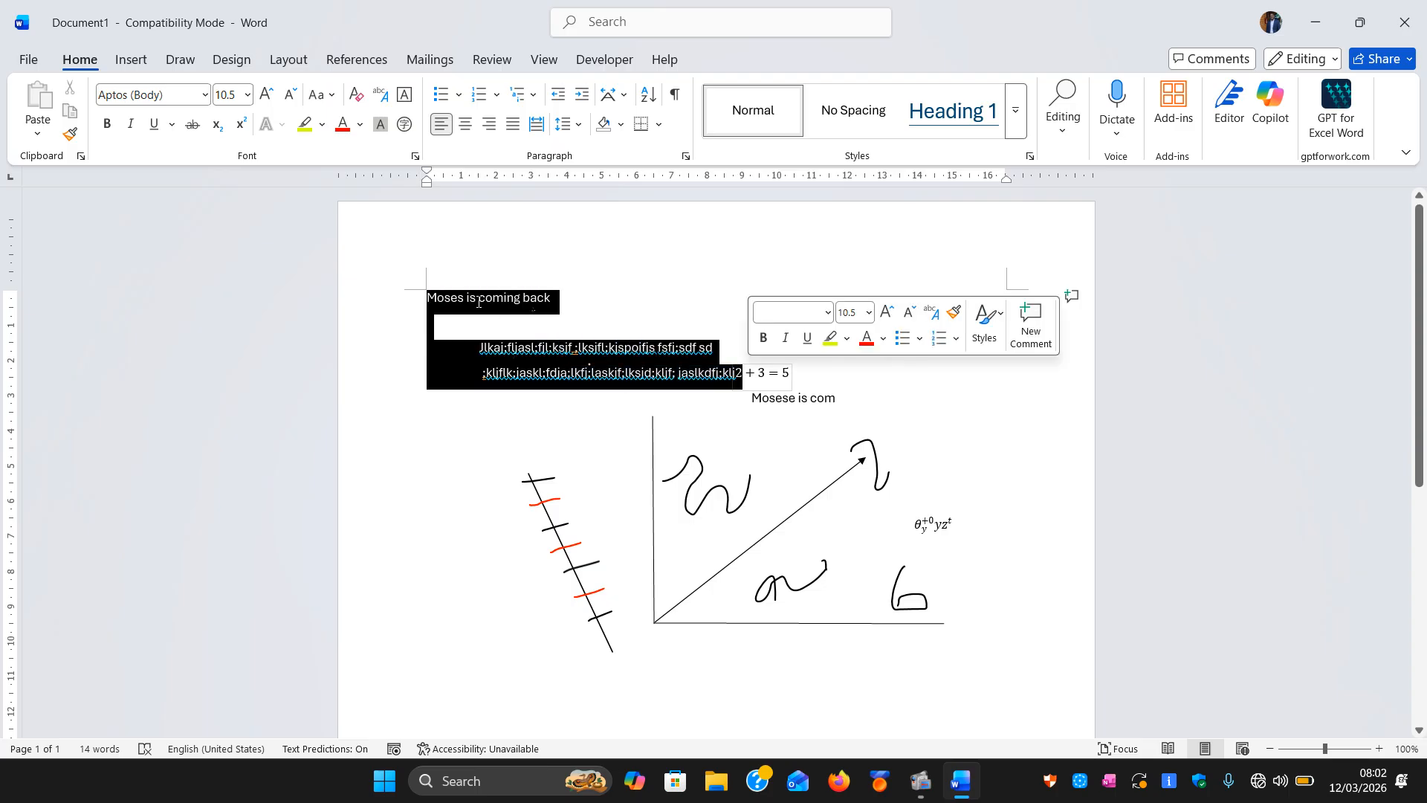
left_click(107, 125)
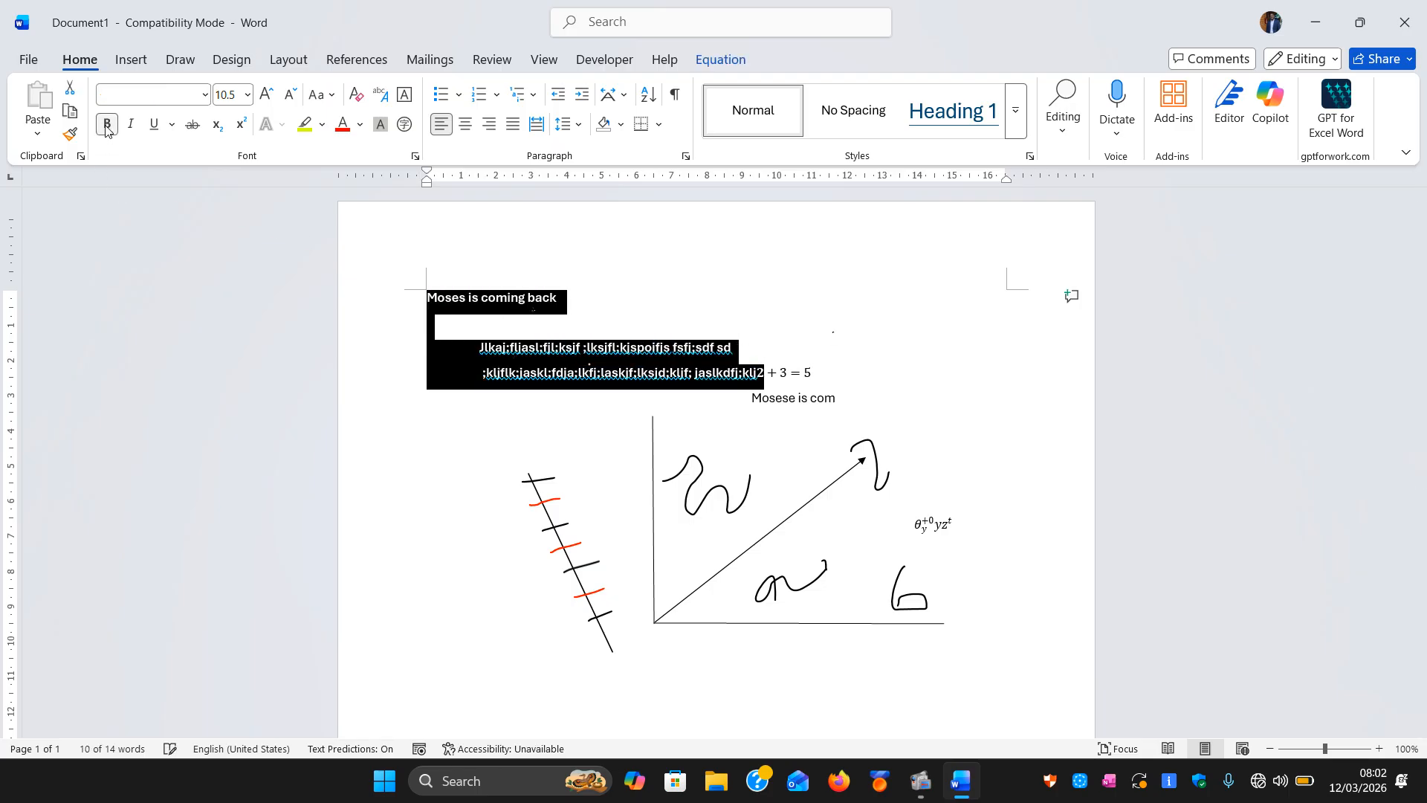
left_click(131, 124)
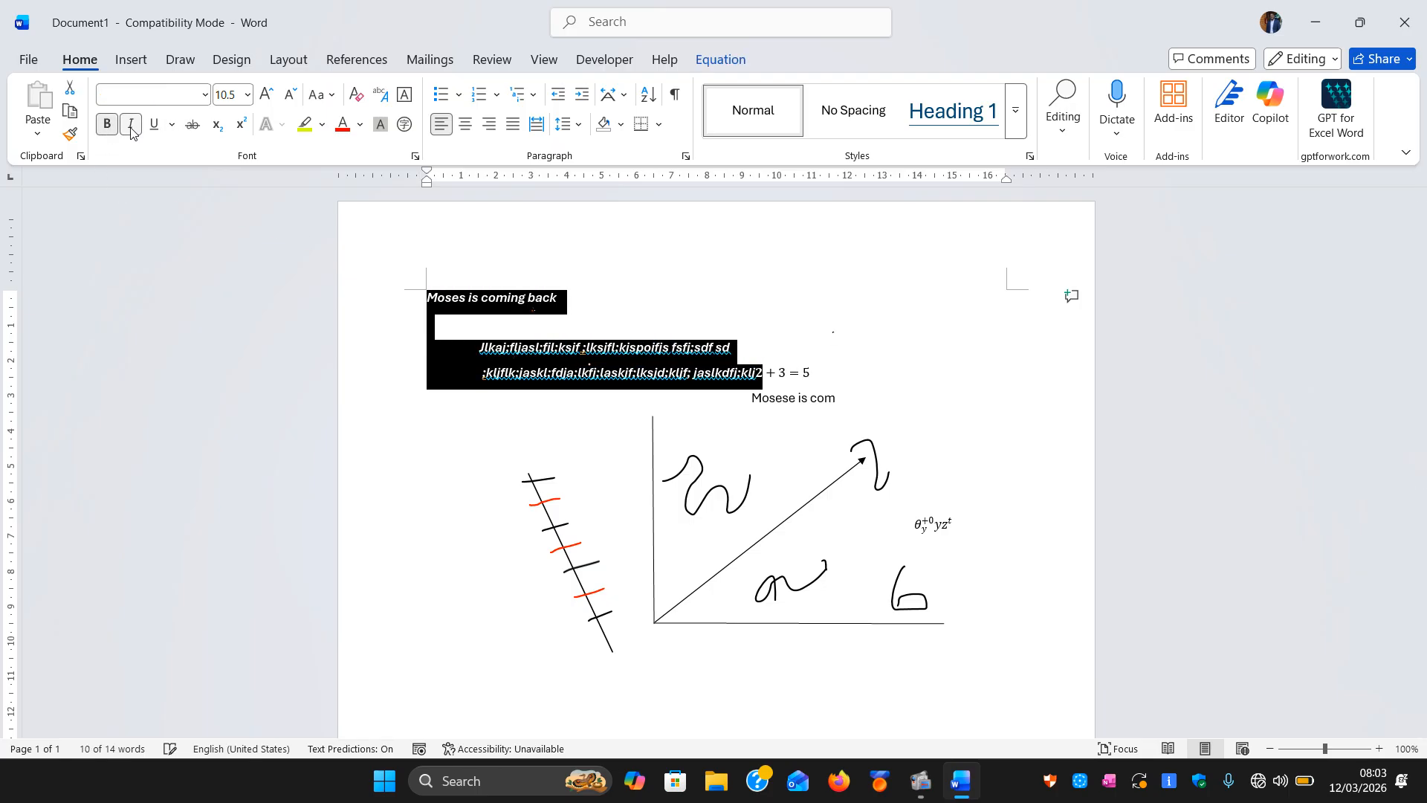
- Try the ADLaM Display and Aharoni fonts on the selected text lines
left_click(204, 97)
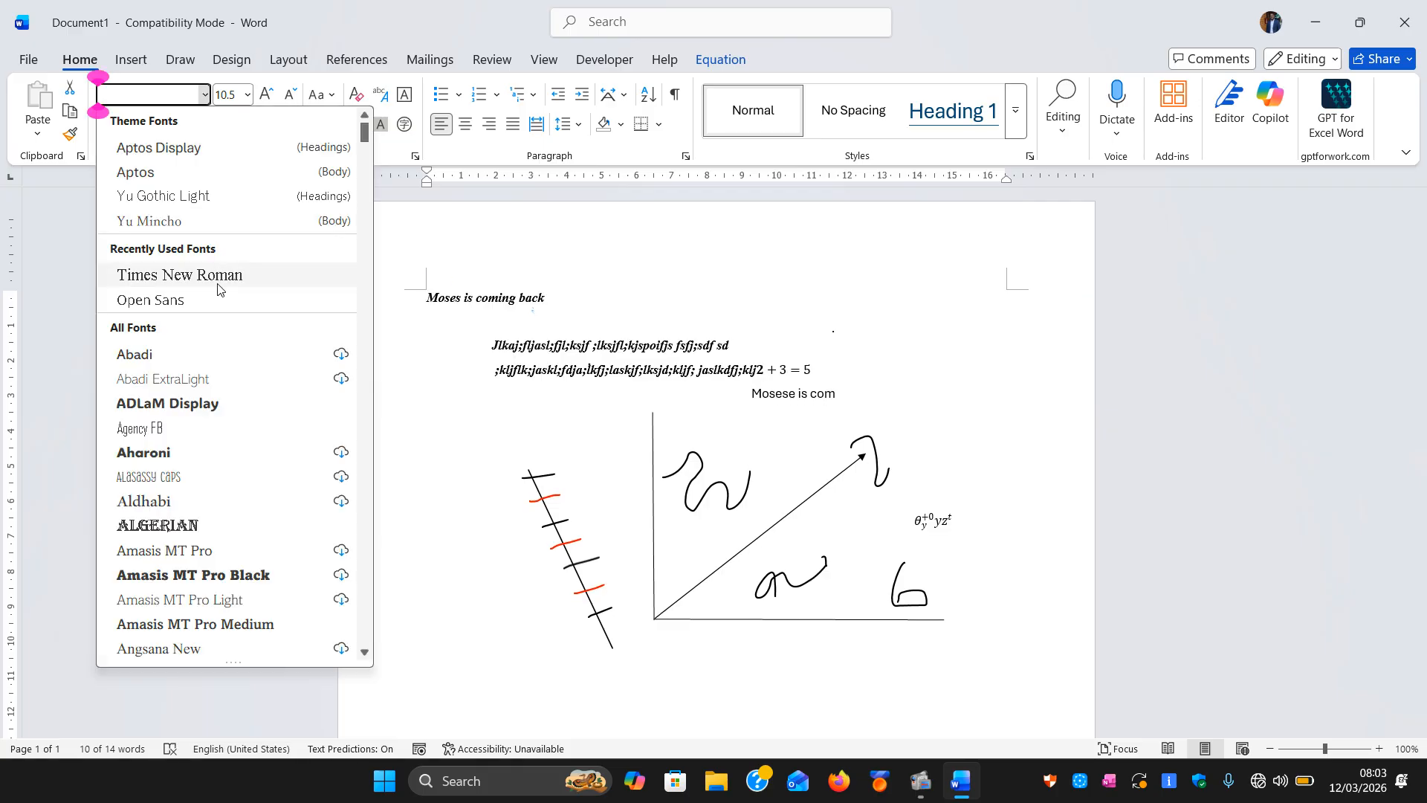
left_click(221, 405)
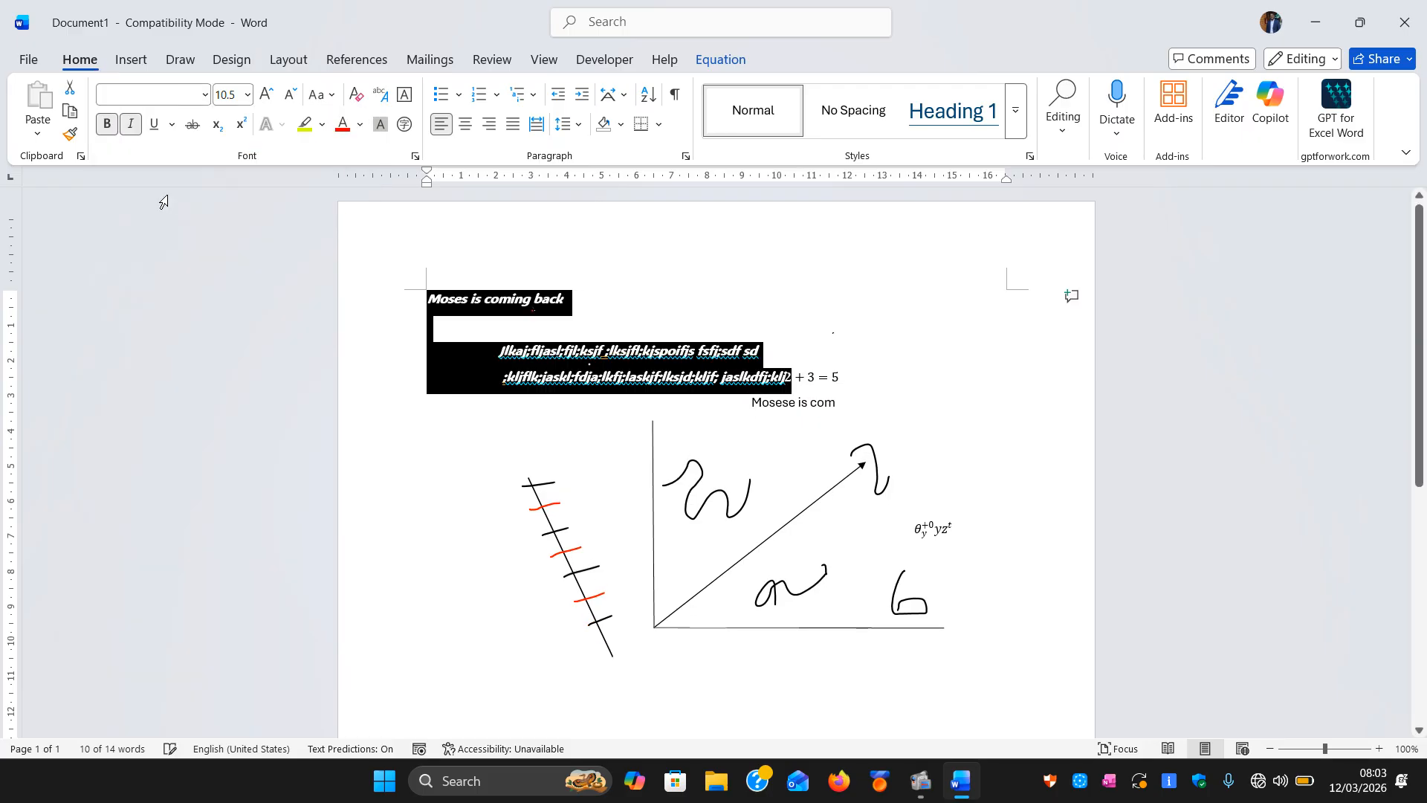
left_click(206, 103)
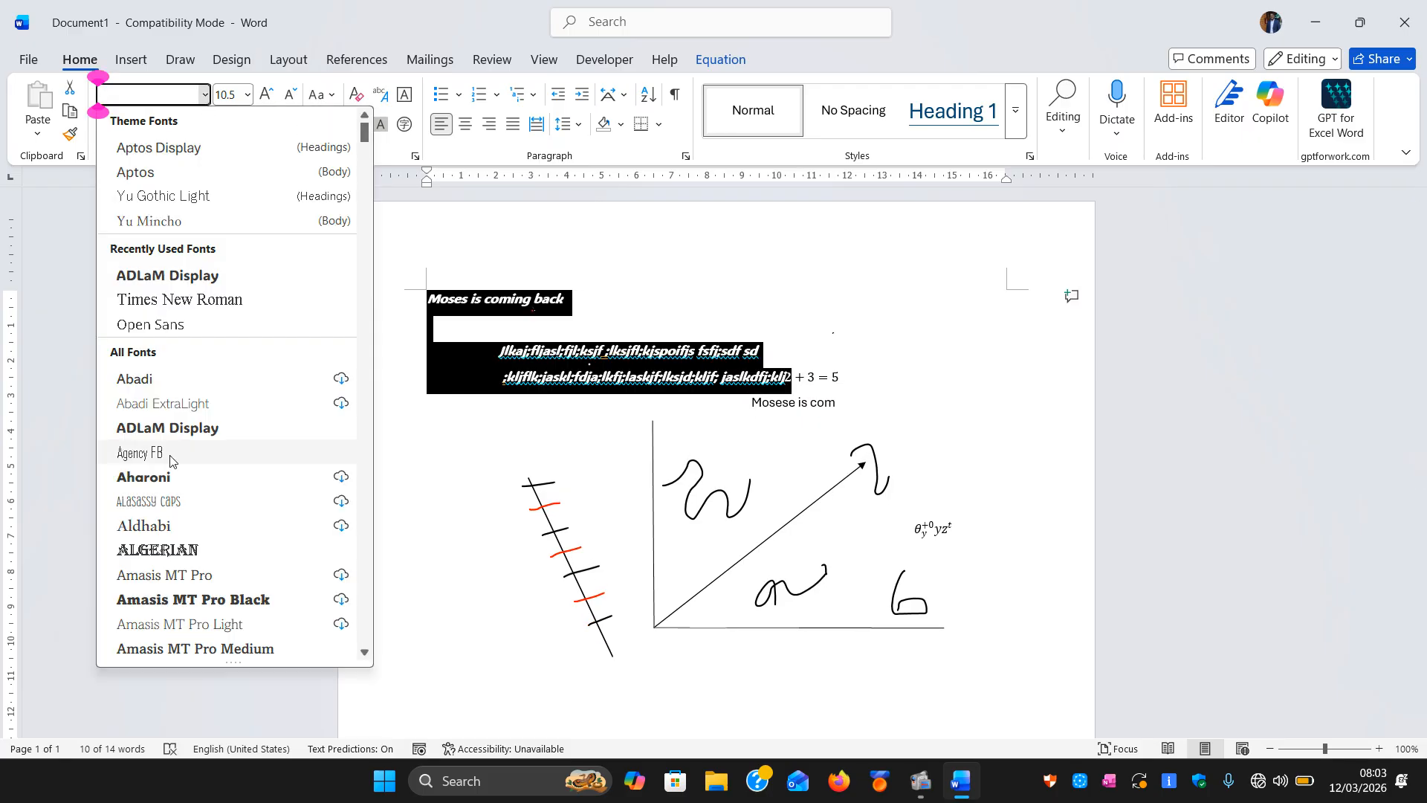
left_click(177, 483)
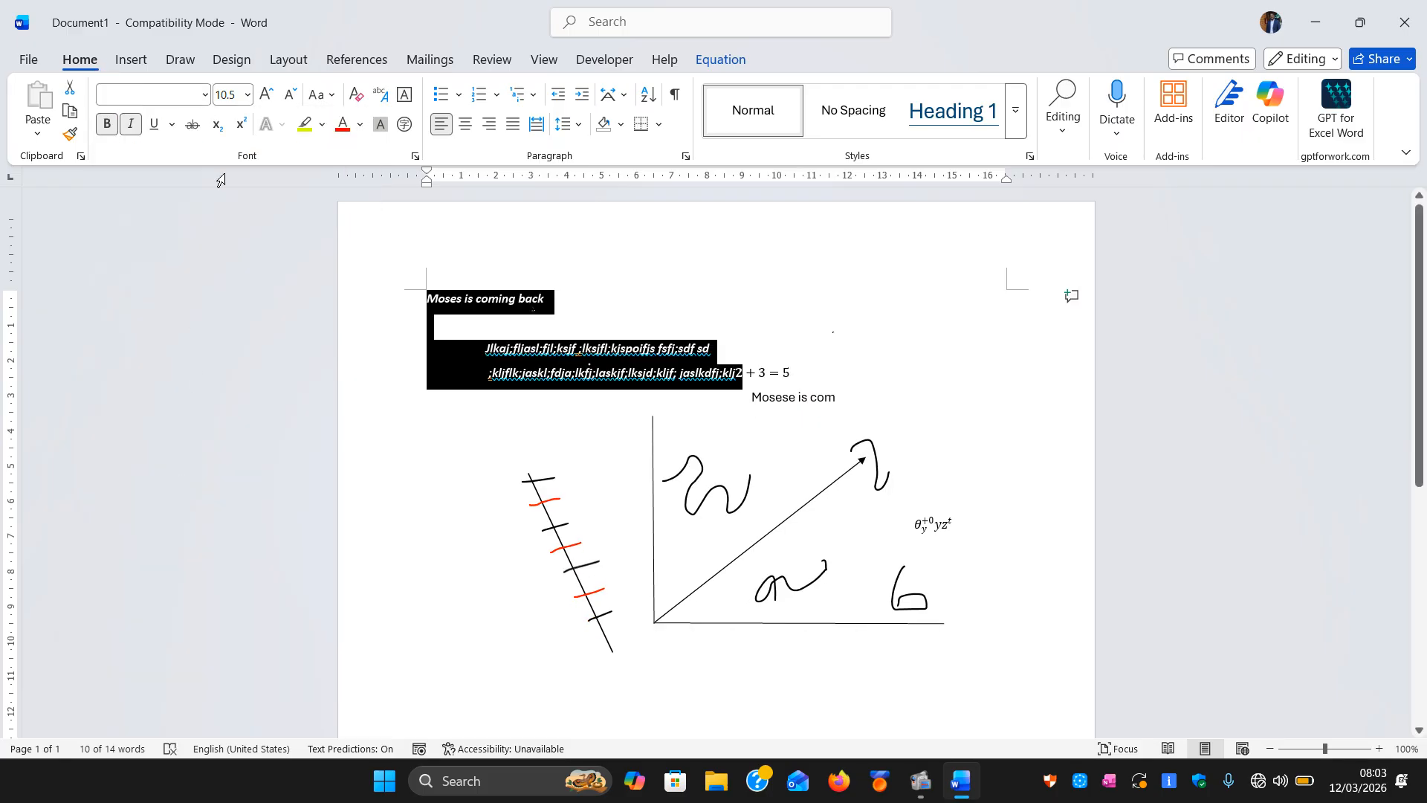
- Set the selected text lines to the Yu Gothic Light headings font at size 16
left_click(206, 95)
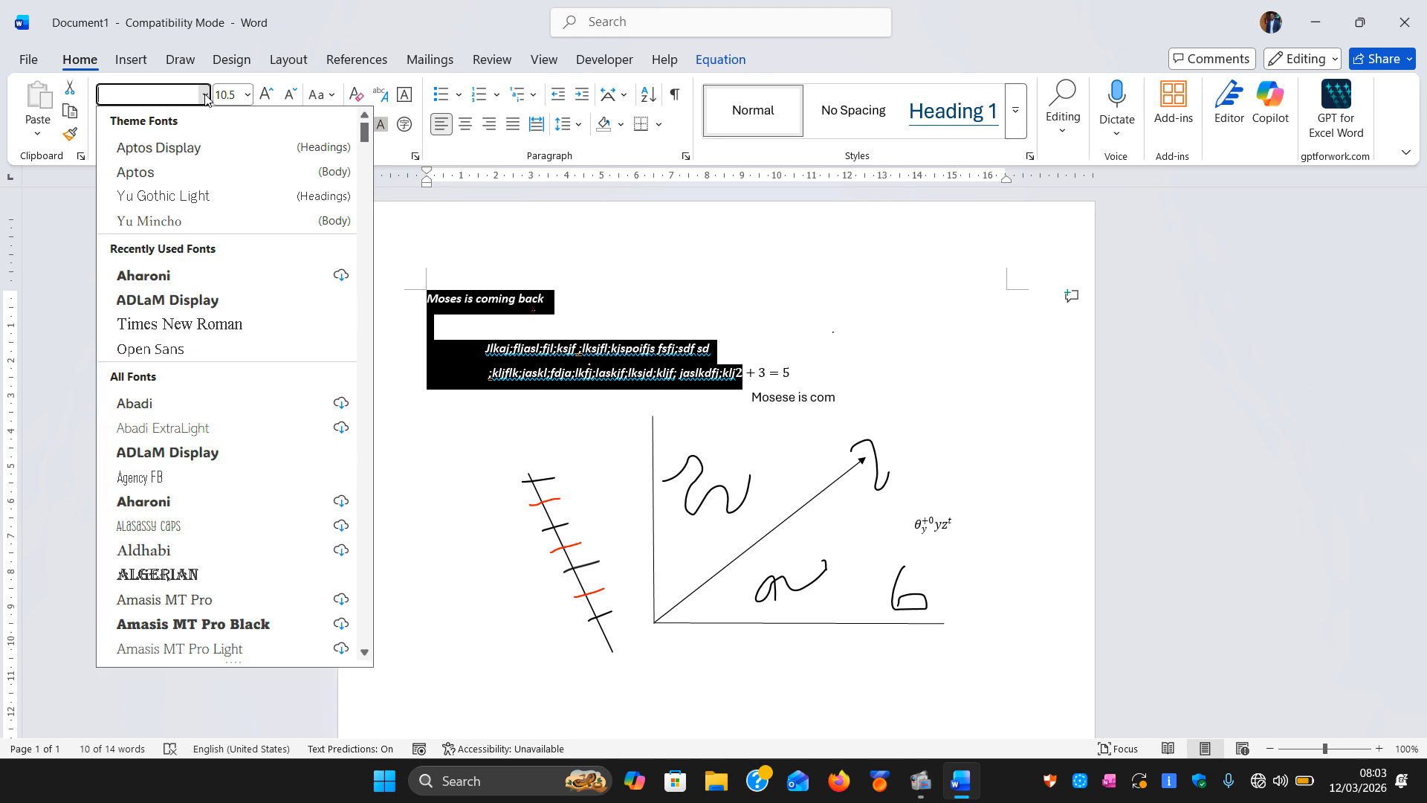
left_click(172, 206)
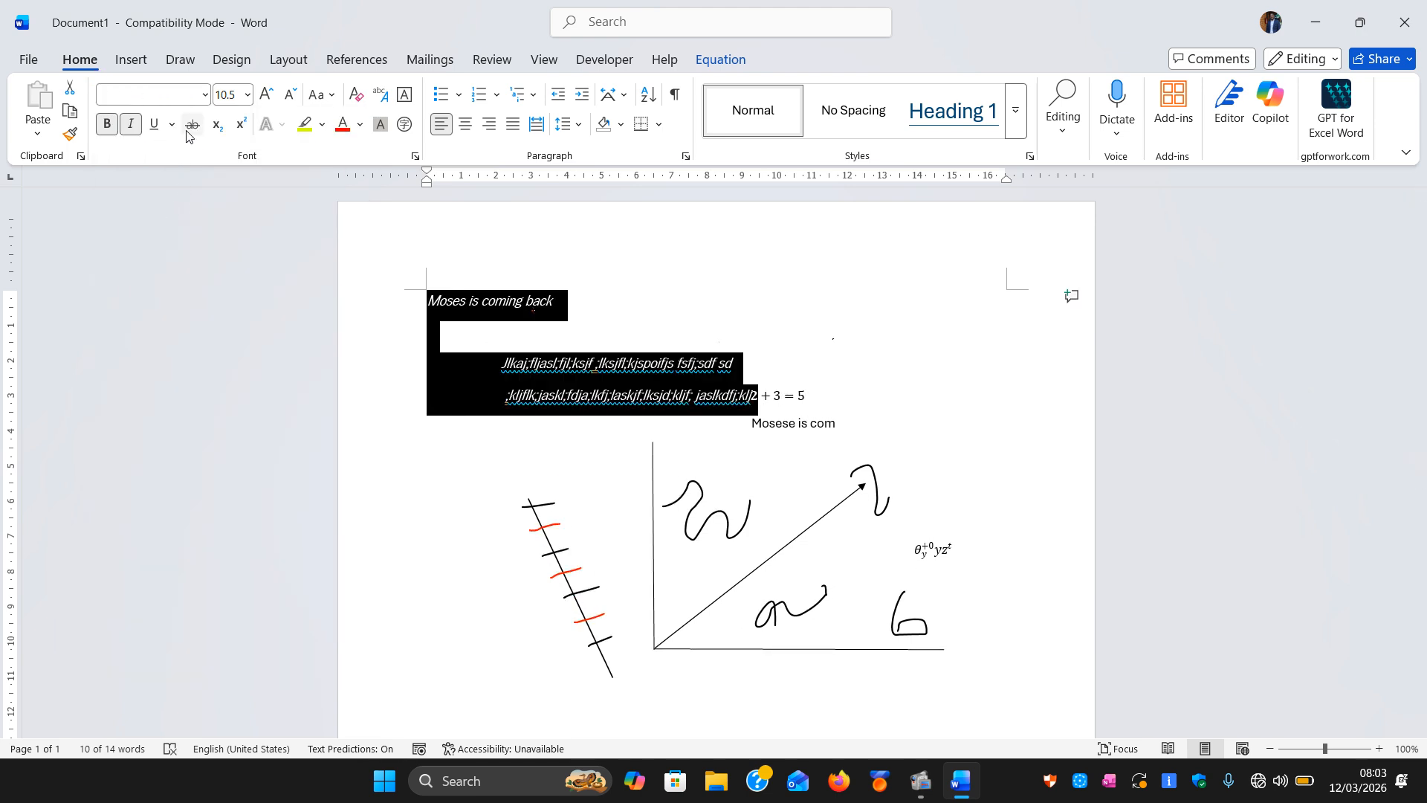
left_click(246, 94)
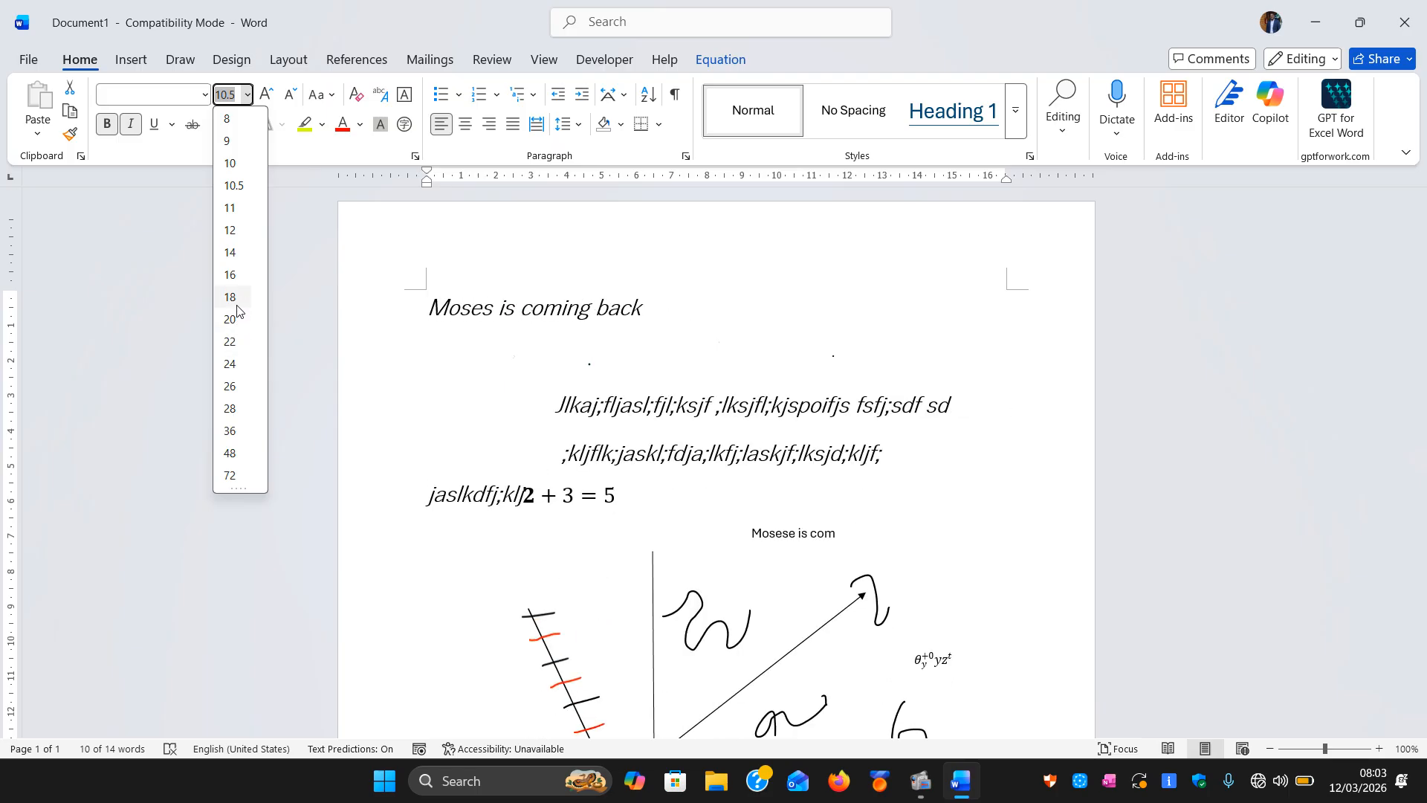
left_click(231, 276)
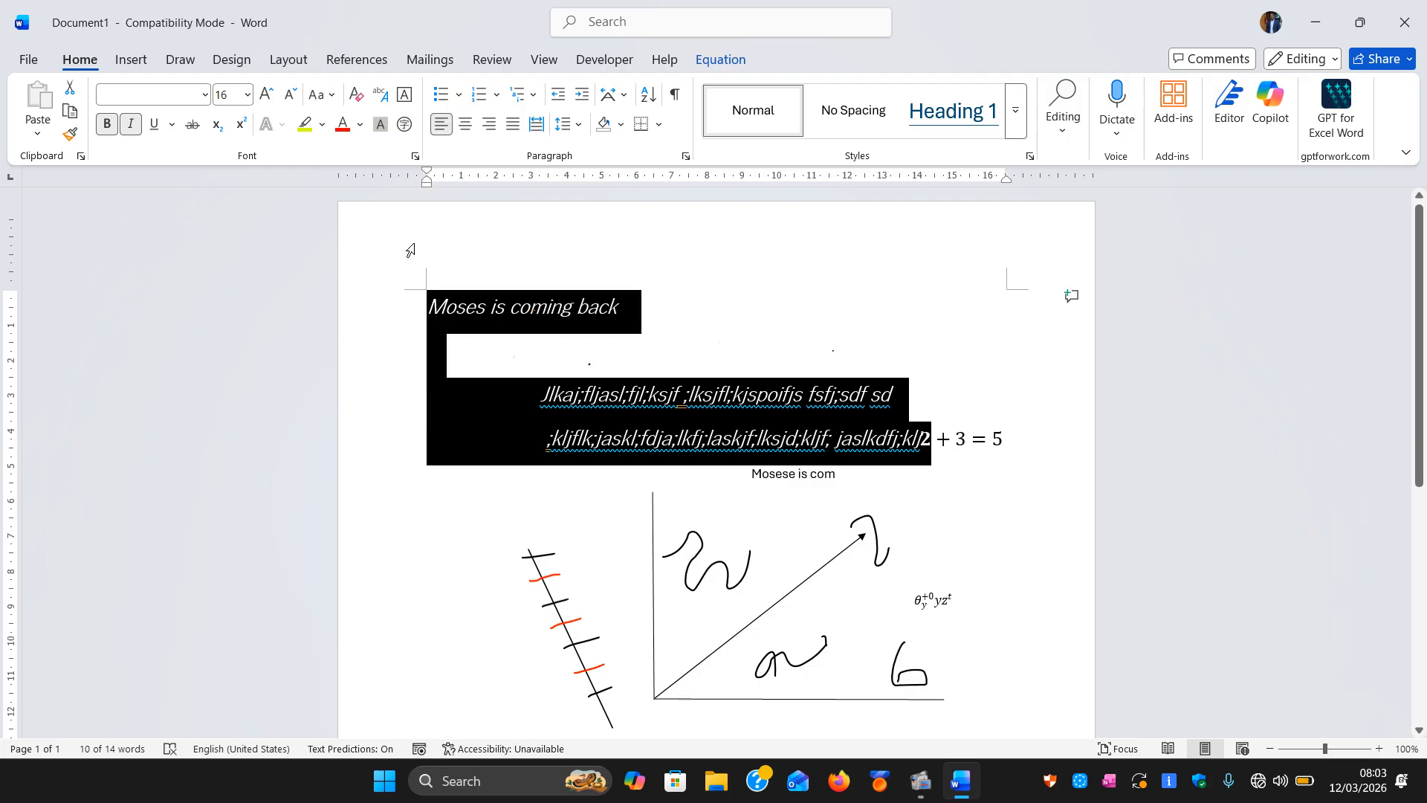
- Deselect the upper text lines and place the cursor on the empty line below them
left_click(218, 62)
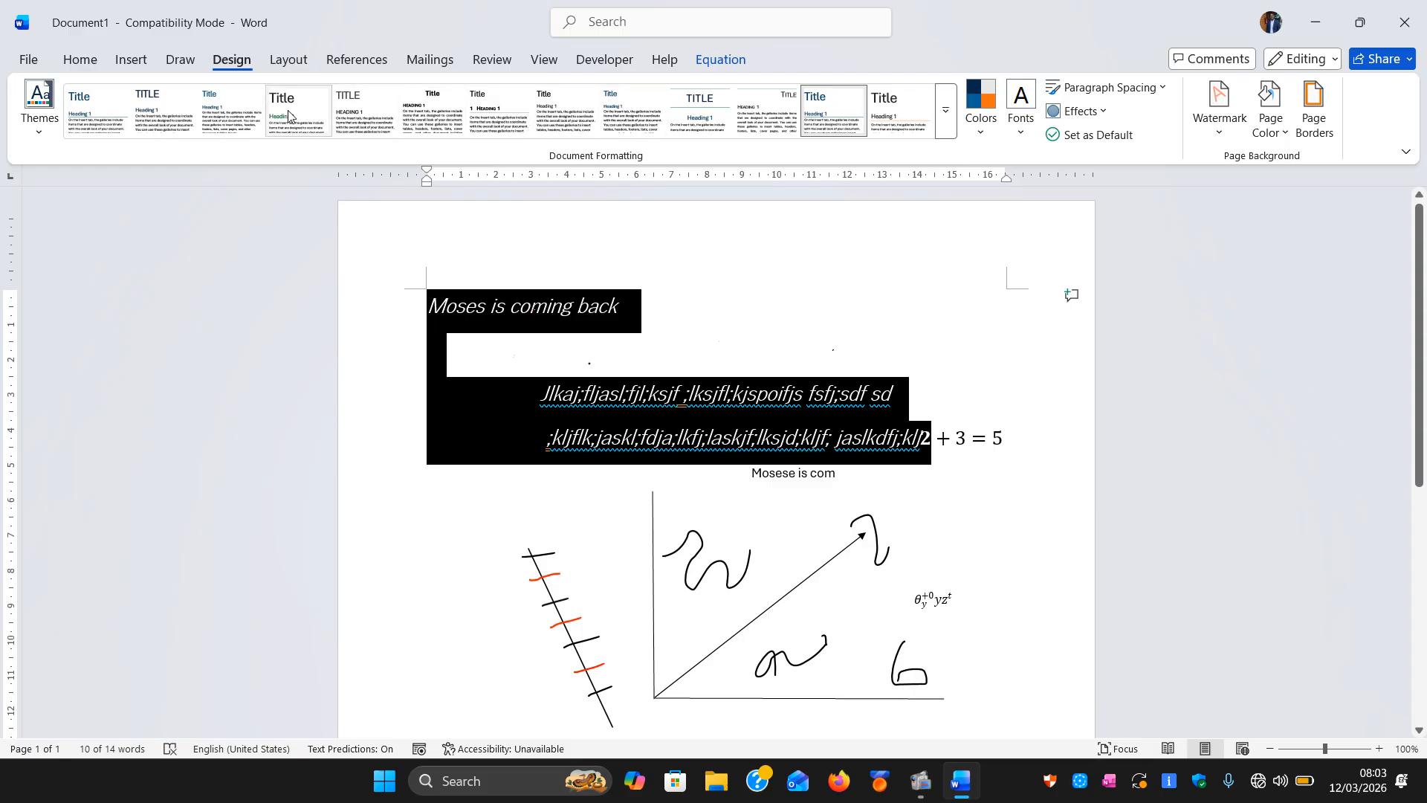
left_click(95, 64)
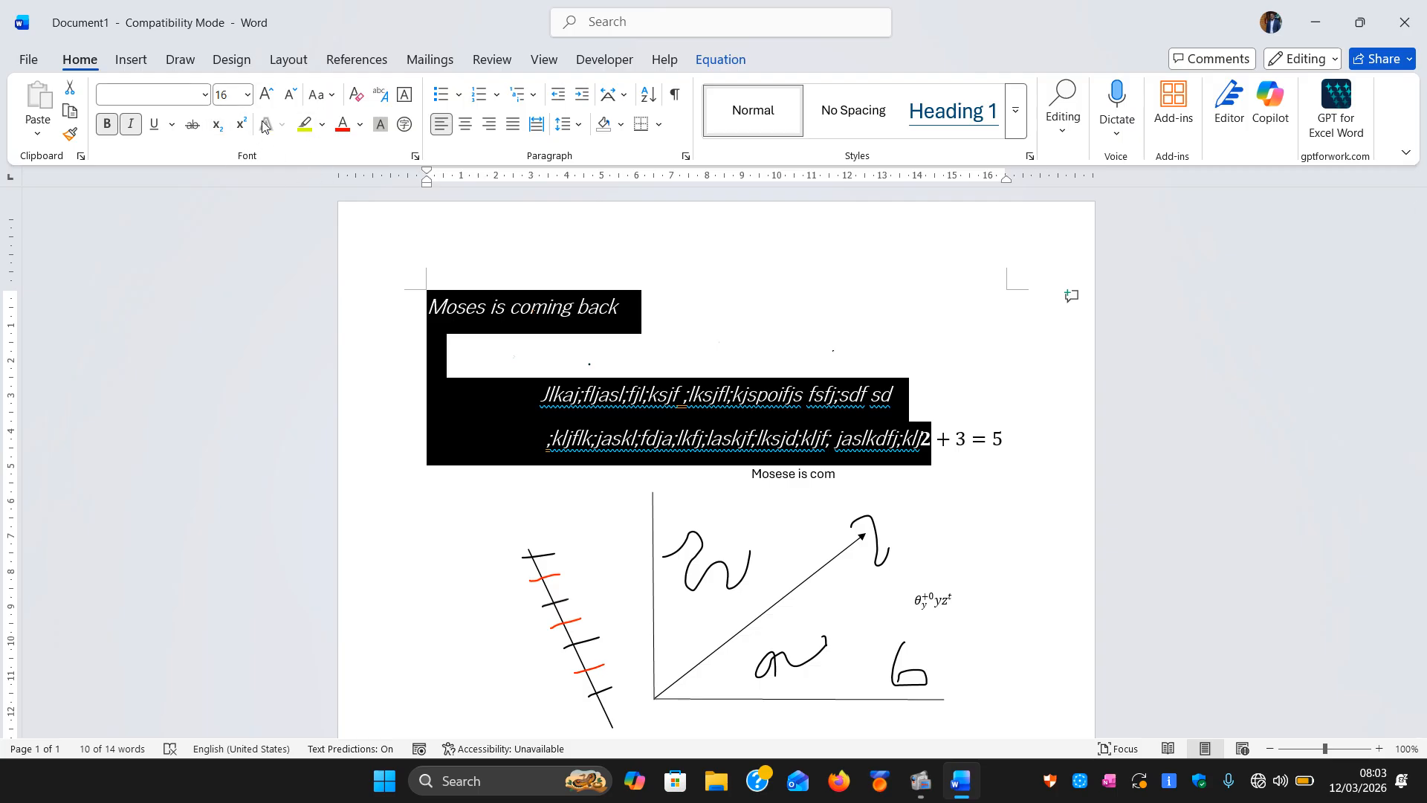
left_click(622, 400)
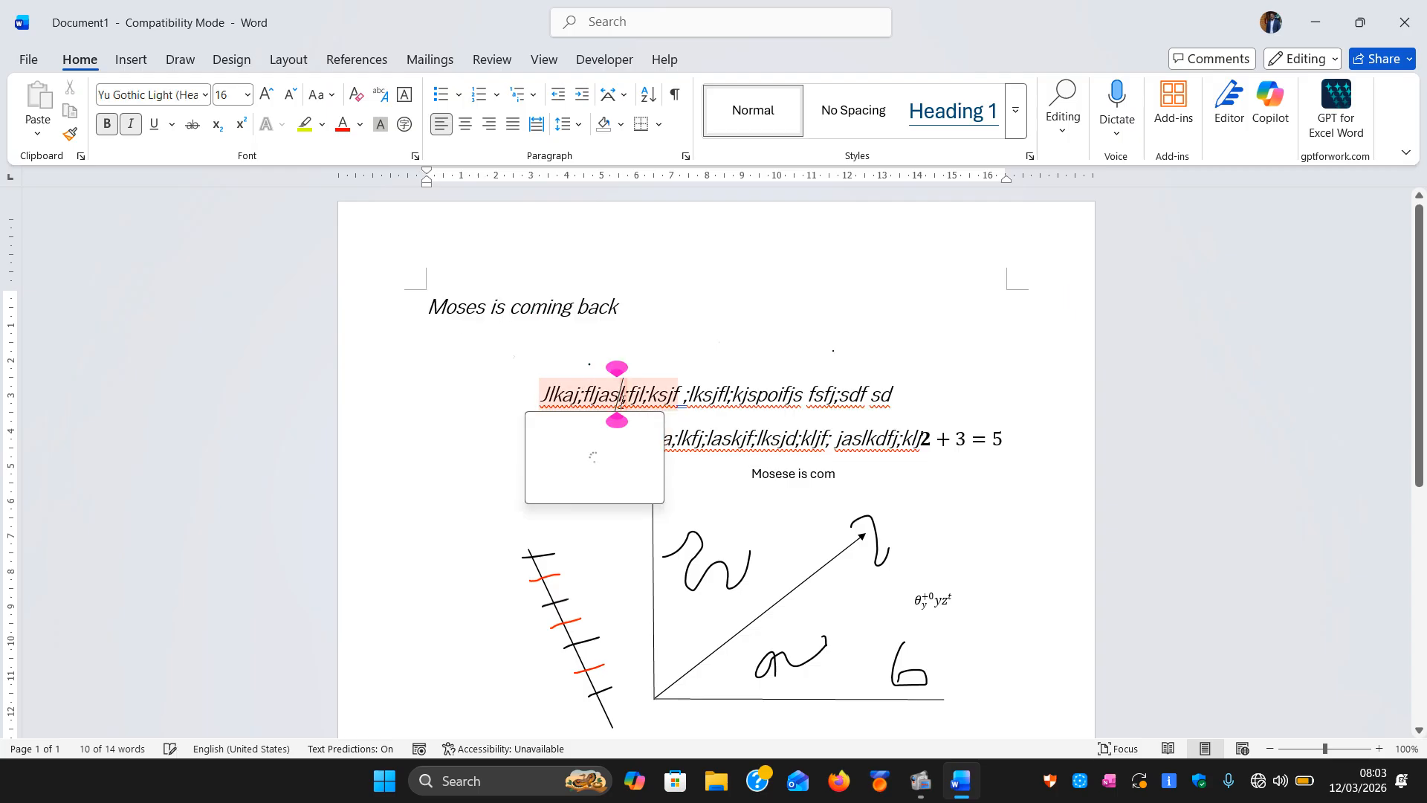
left_click(460, 474)
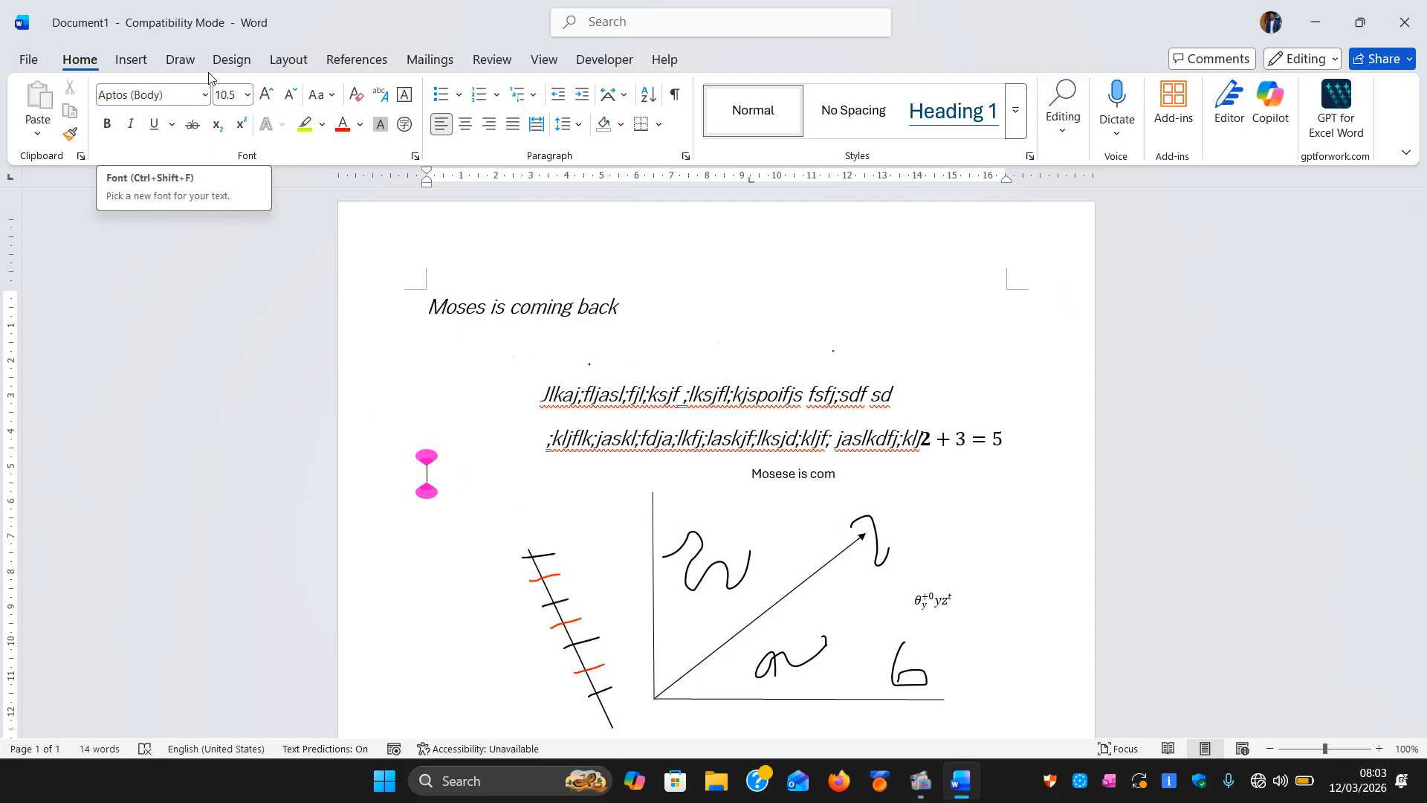
- Add the built-in CONFIDENTIAL 1 watermark to the page and view it across the sheet
left_click(227, 64)
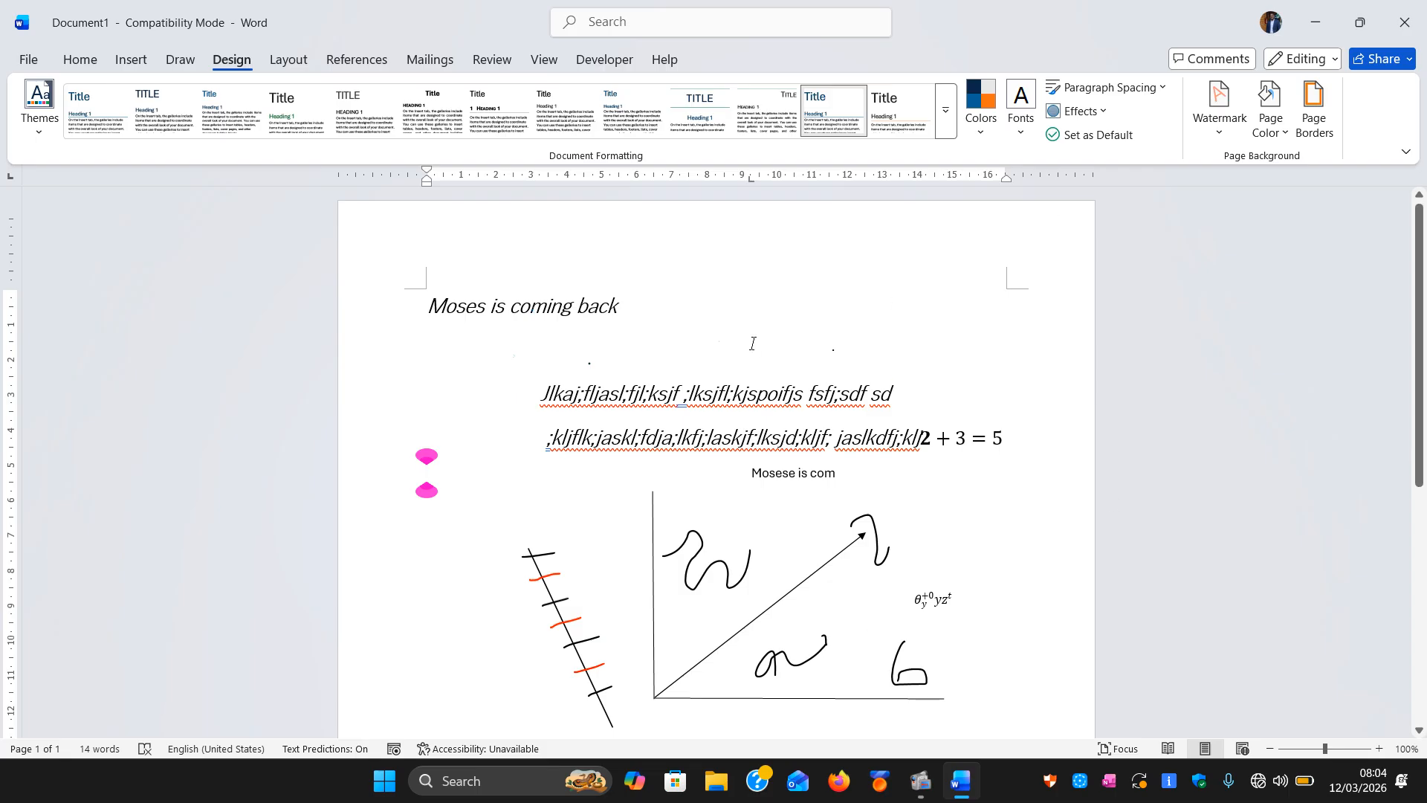
left_click(1224, 132)
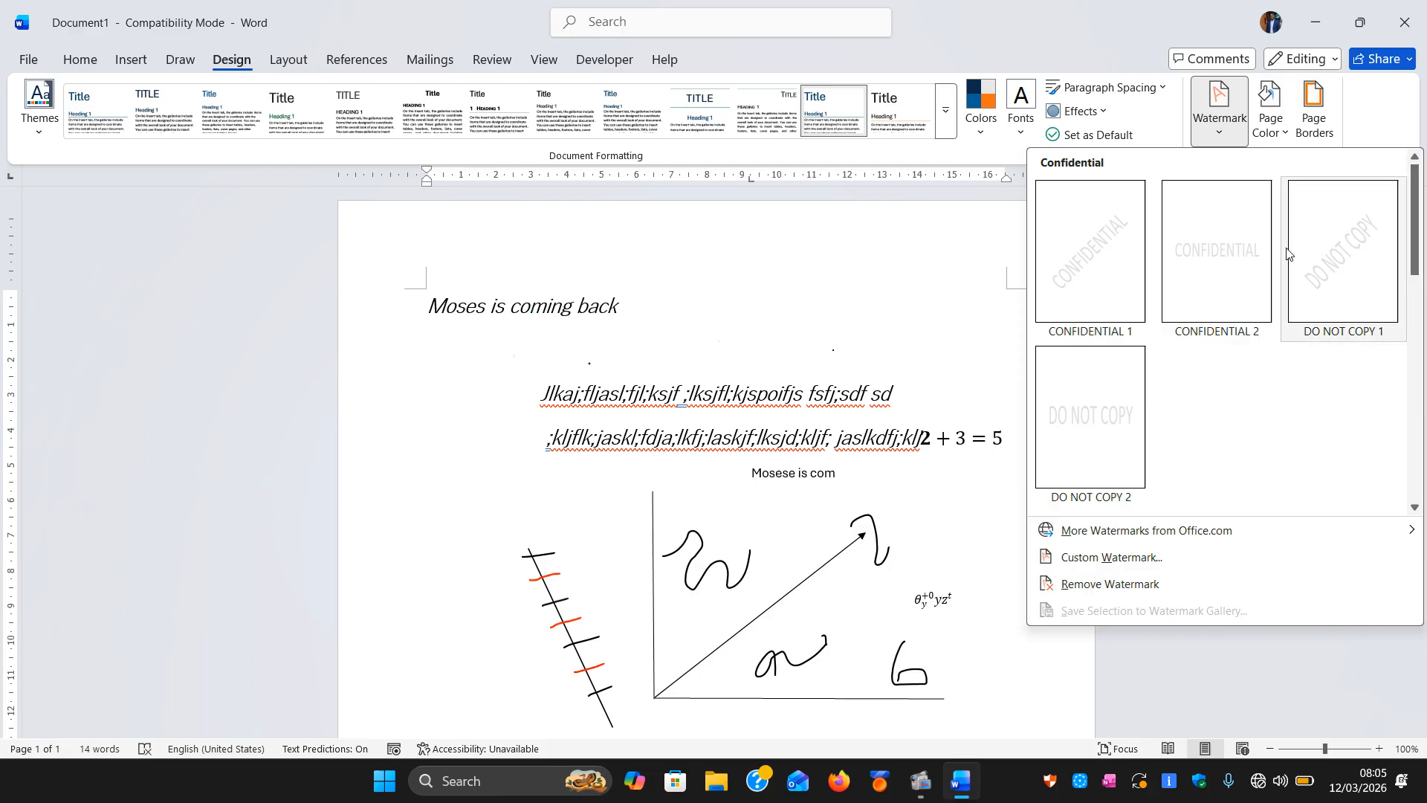
left_click(1094, 252)
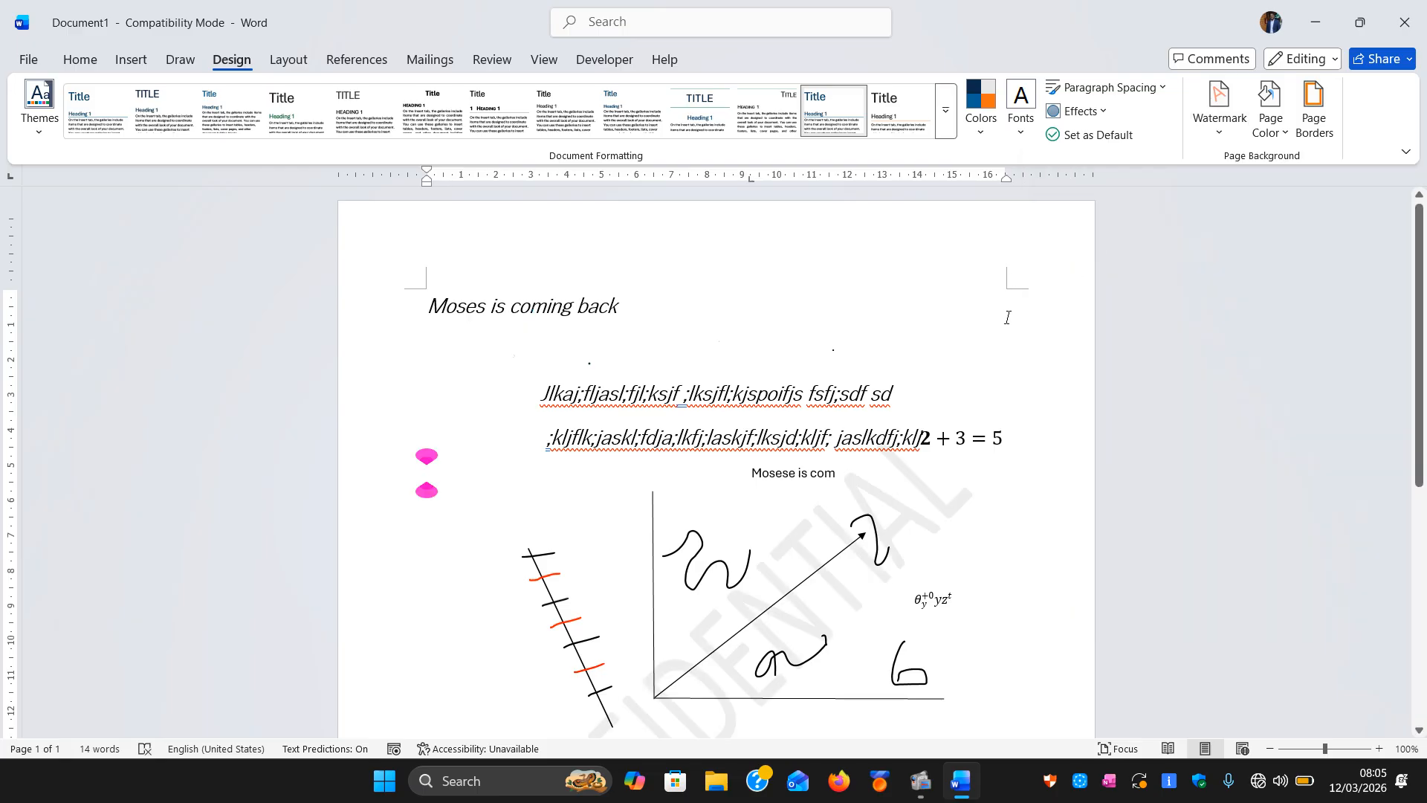
left_click_drag(1420, 254, 1425, 414)
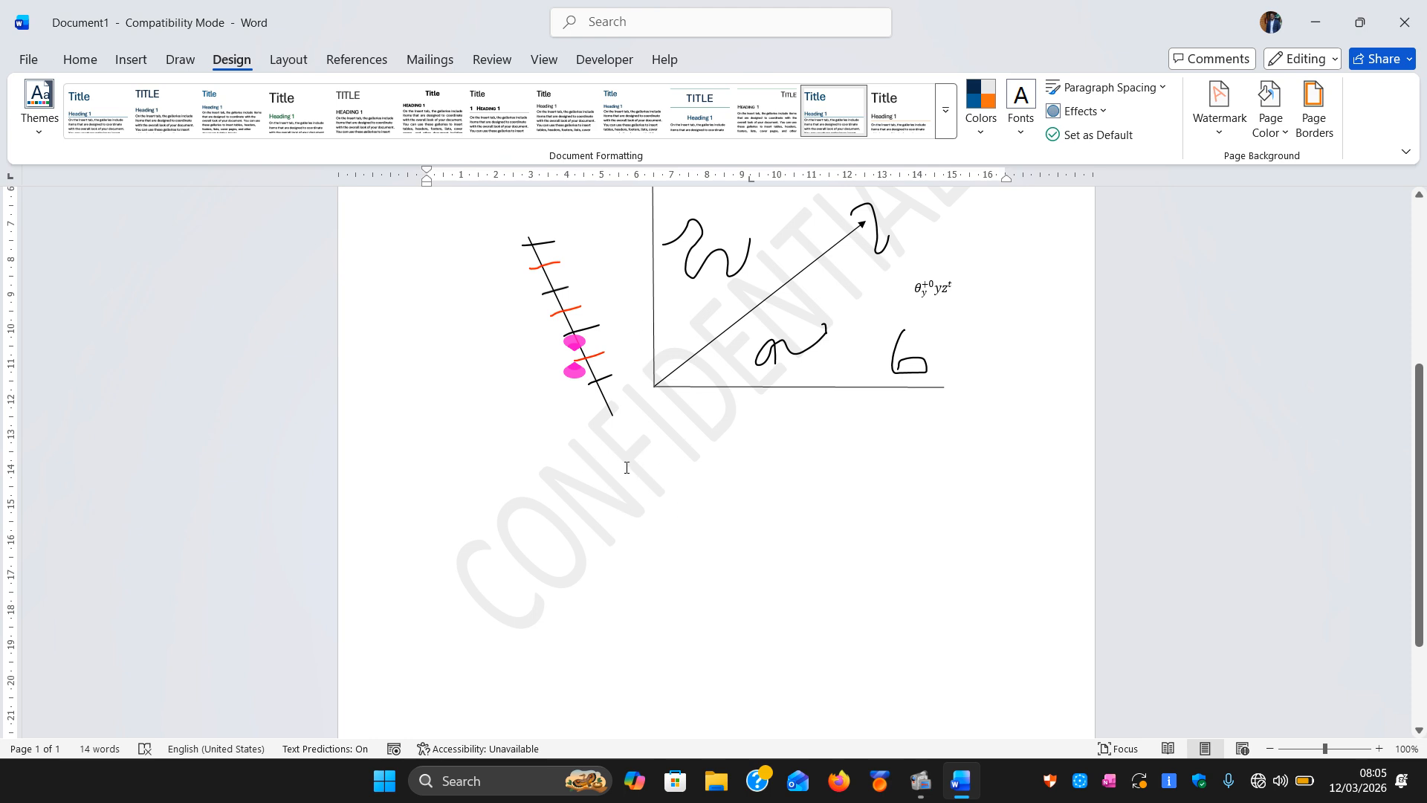
- Try to select the CONFIDENTIAL watermark directly in the page body
left_click_drag(574, 355, 595, 492)
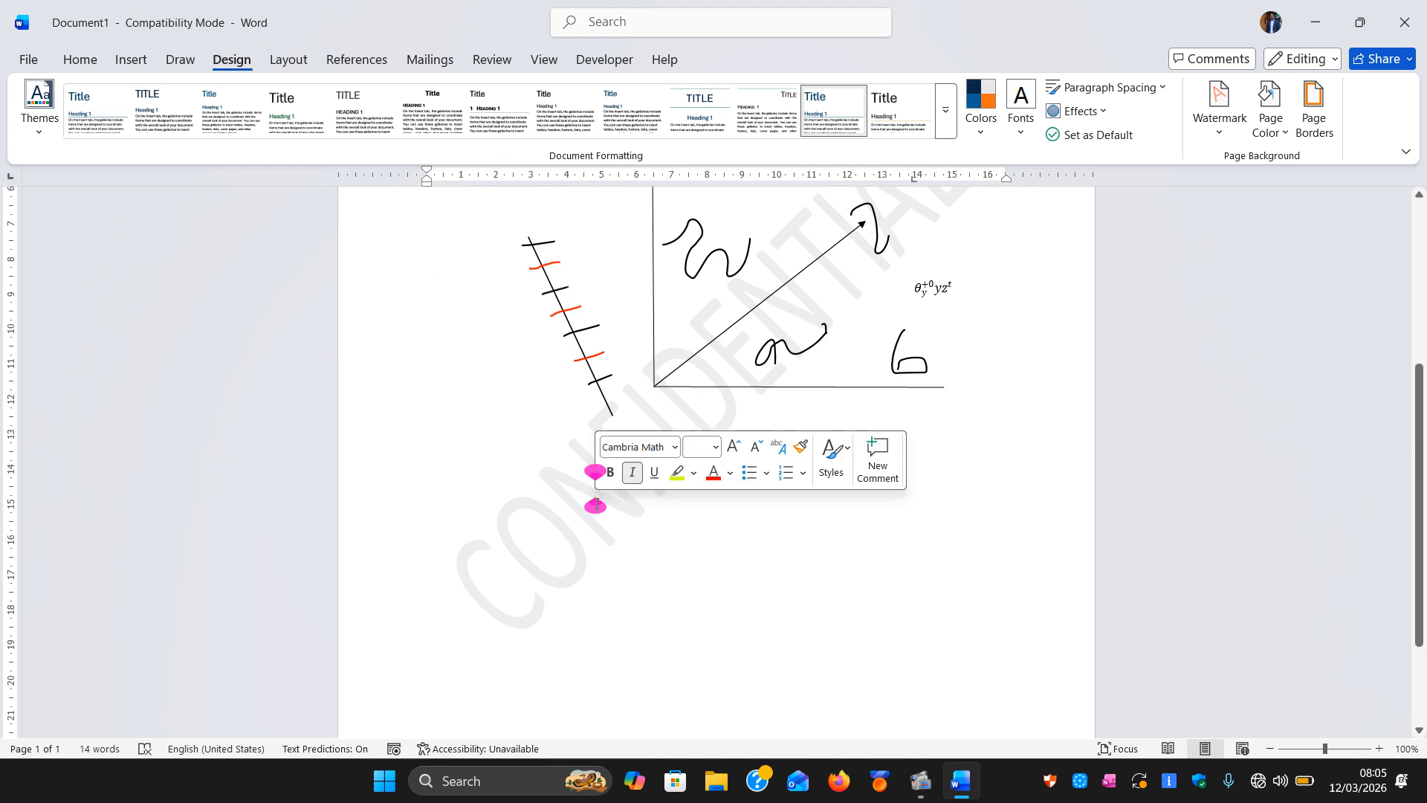
double_click(561, 548)
double_click(533, 571)
double_click(524, 594)
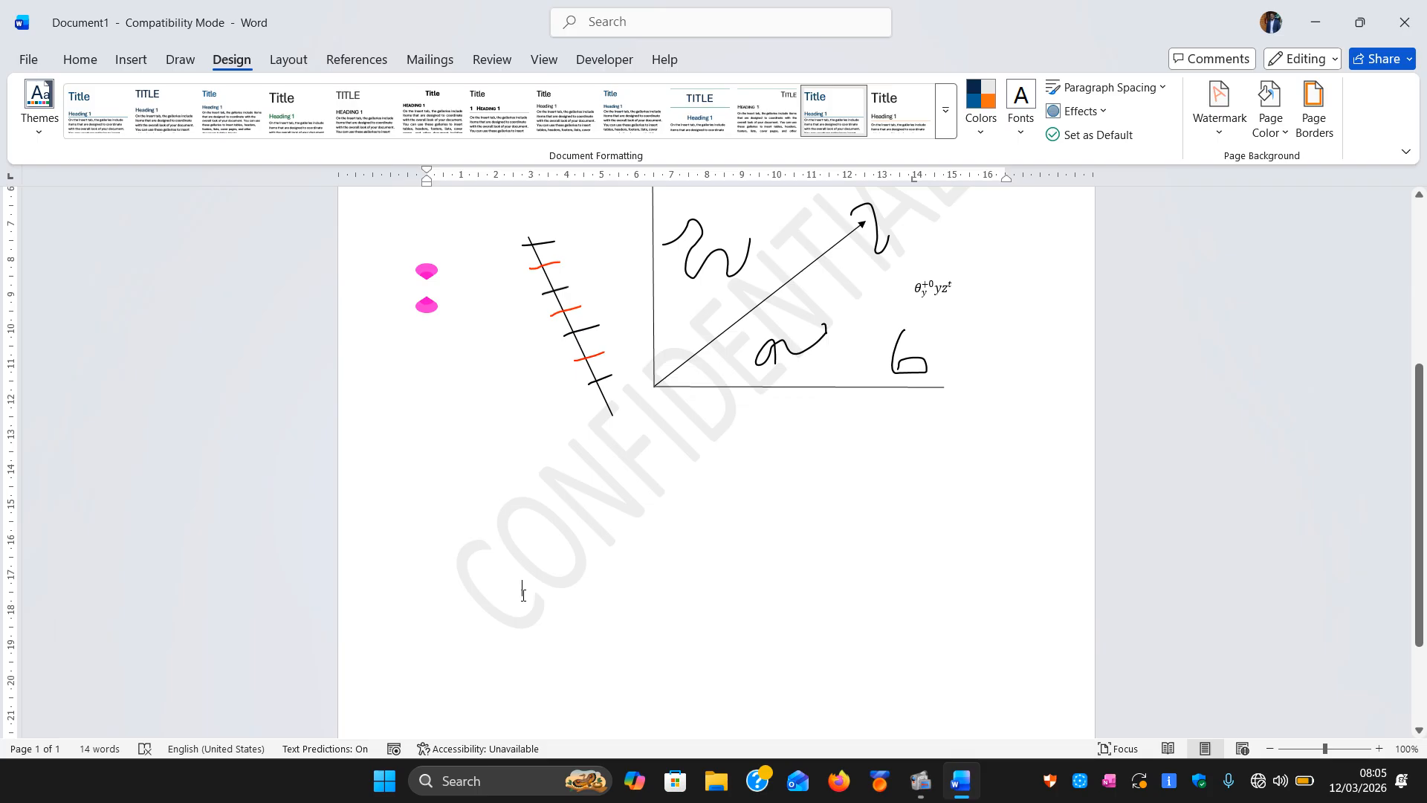
triple_click(523, 595)
double_click(523, 595)
triple_click(534, 596)
triple_click(537, 597)
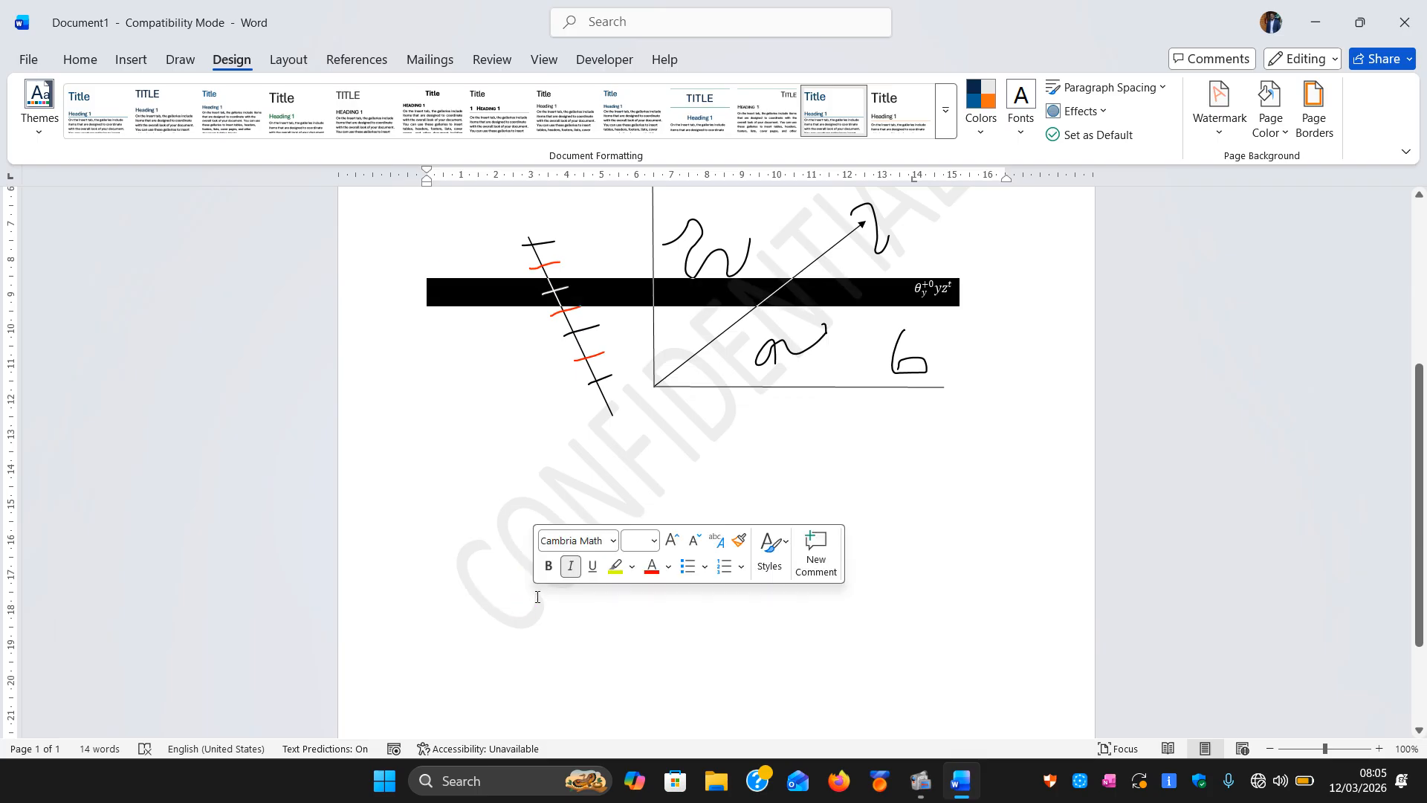
left_click(537, 596)
double_click(537, 597)
double_click(548, 542)
left_click(547, 538)
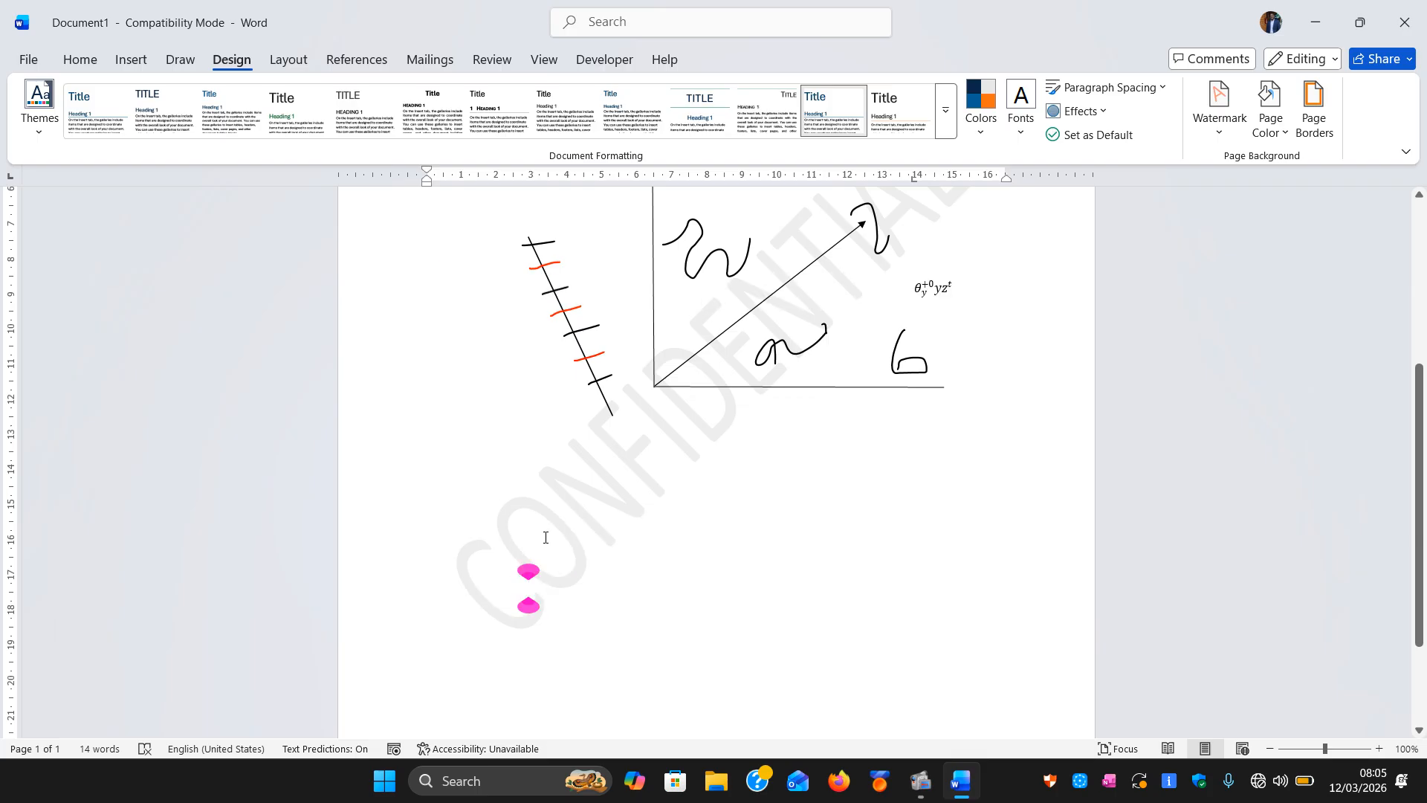
triple_click(546, 539)
double_click(545, 539)
left_click(545, 540)
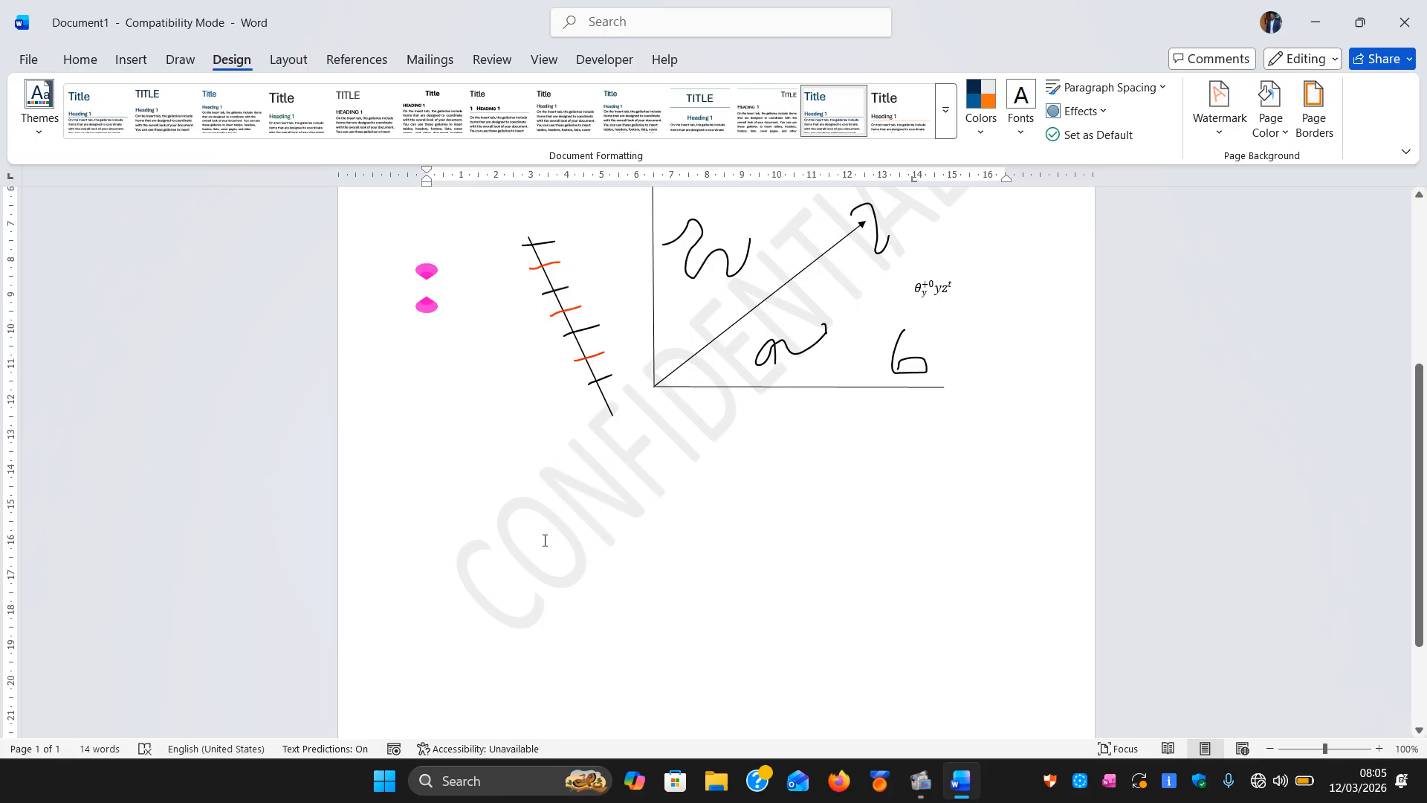
double_click(545, 540)
triple_click(544, 541)
left_click(545, 541)
double_click(545, 540)
left_click(545, 541)
double_click(545, 540)
double_click(860, 602)
double_click(647, 496)
triple_click(638, 441)
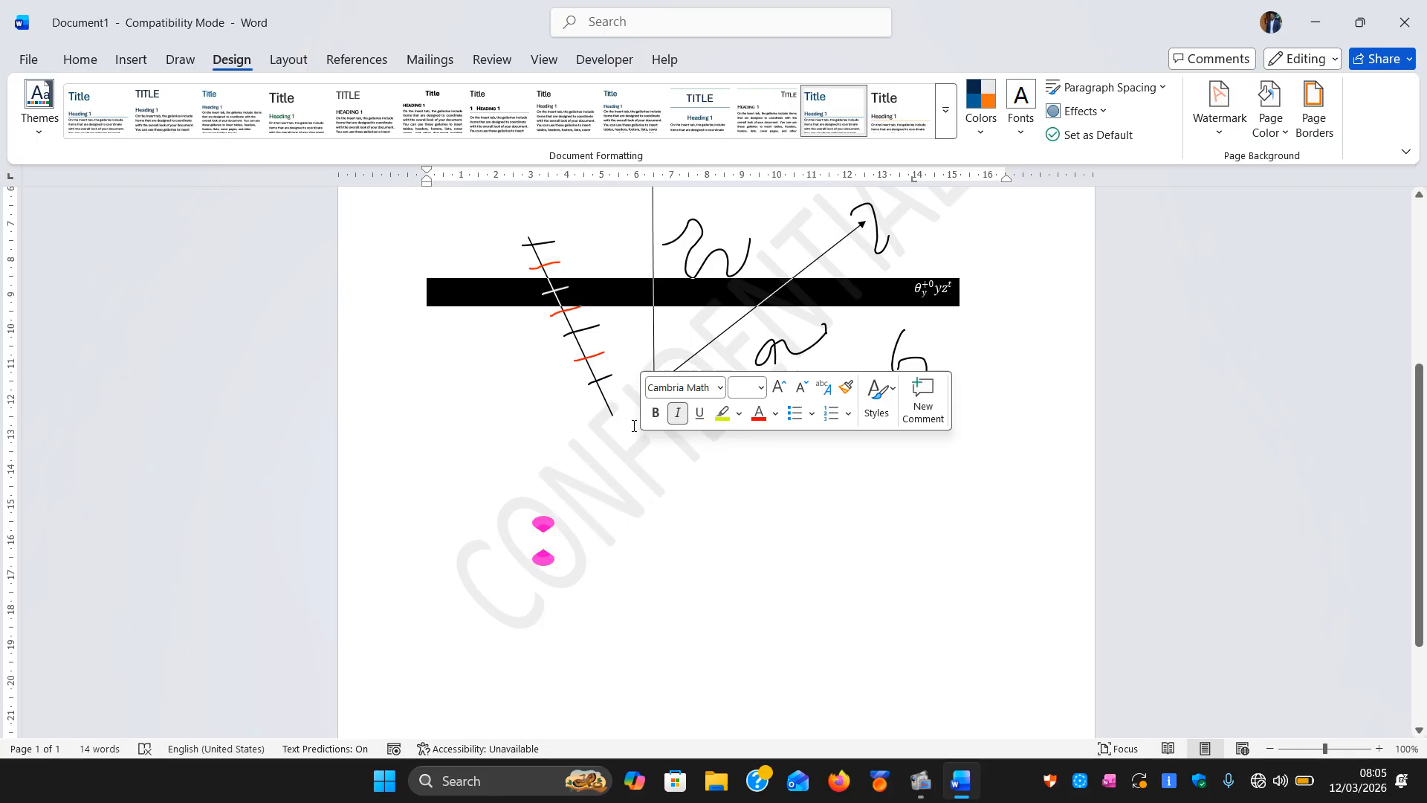
double_click(627, 416)
double_click(665, 471)
triple_click(888, 495)
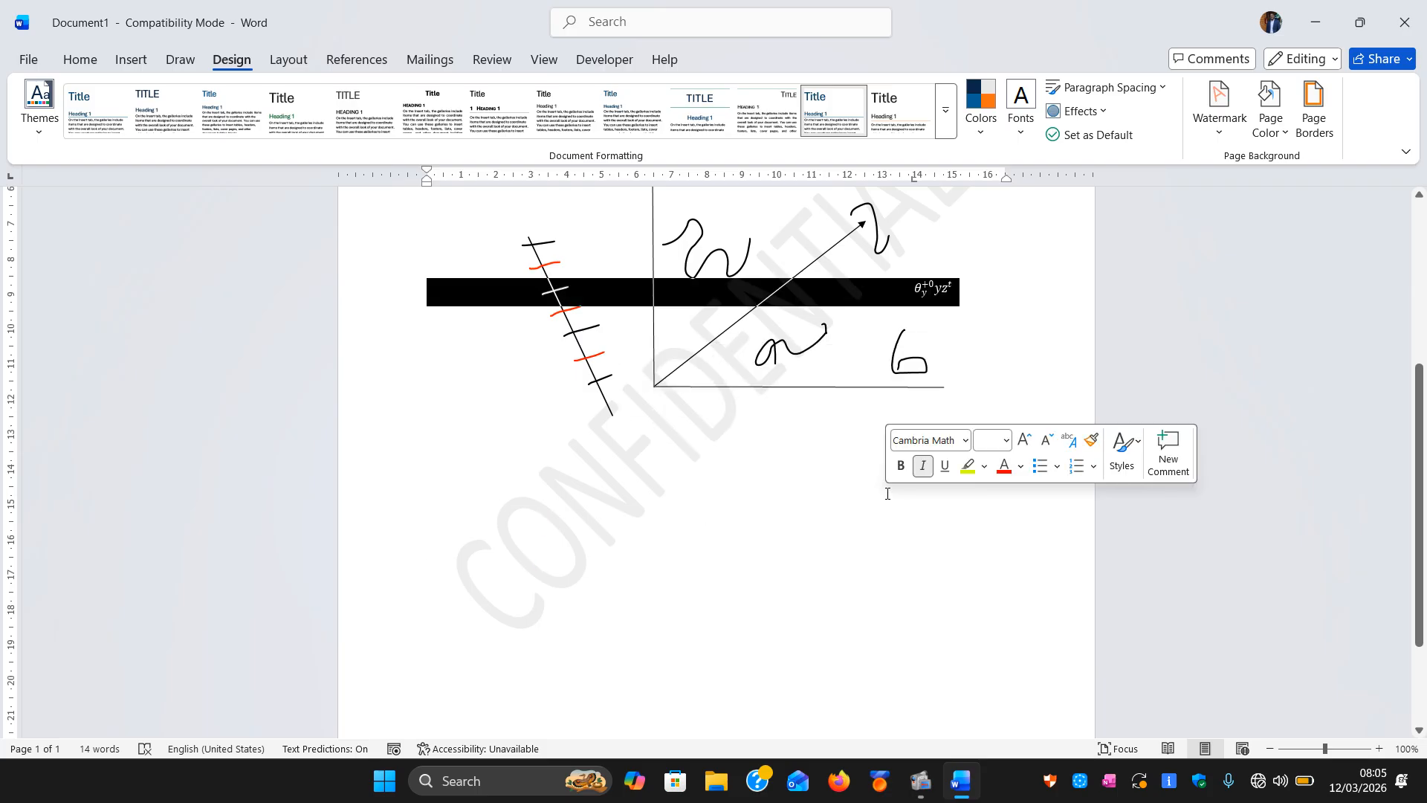
- Open the custom watermark settings, choose a picture watermark, start selecting its picture and dismiss the picture window
left_click(1218, 126)
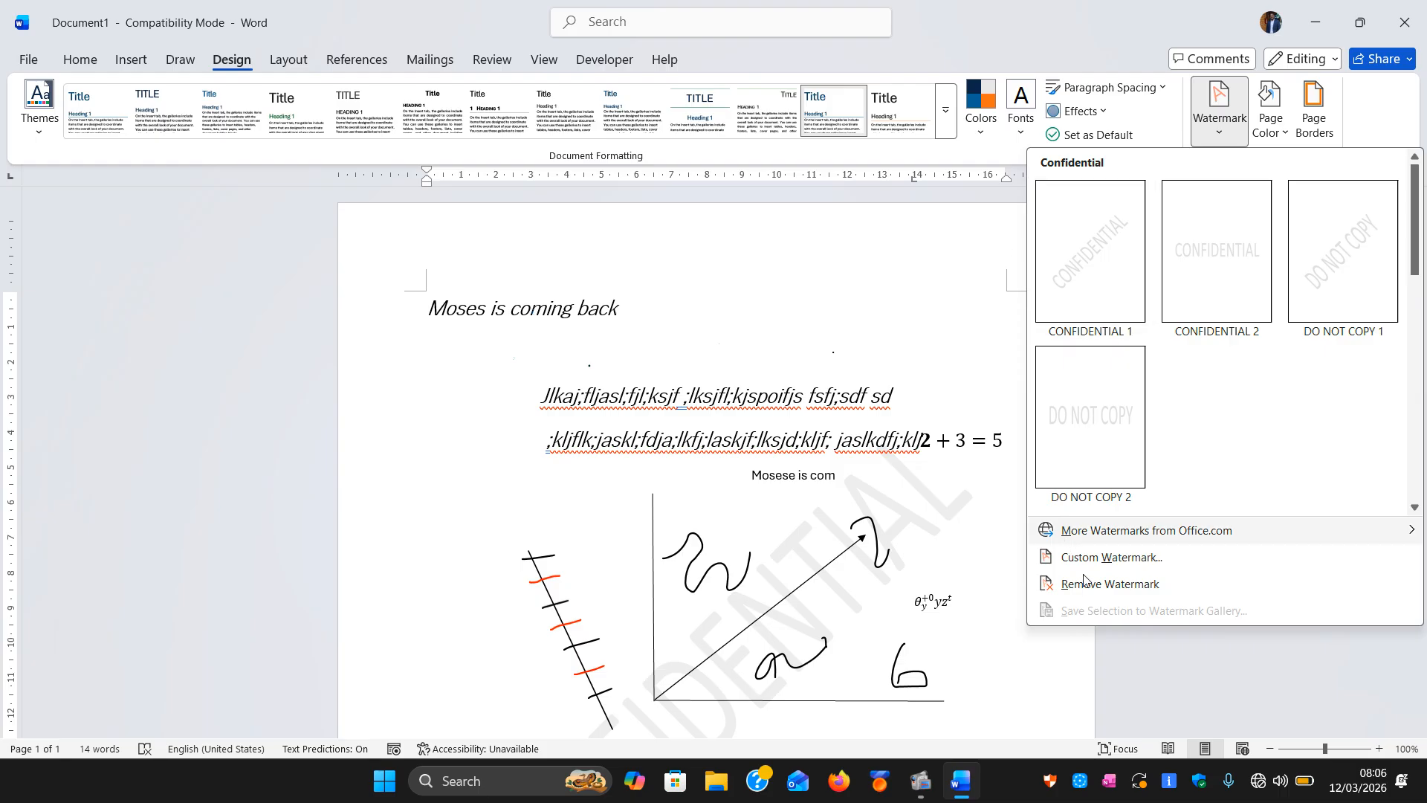
left_click(1126, 556)
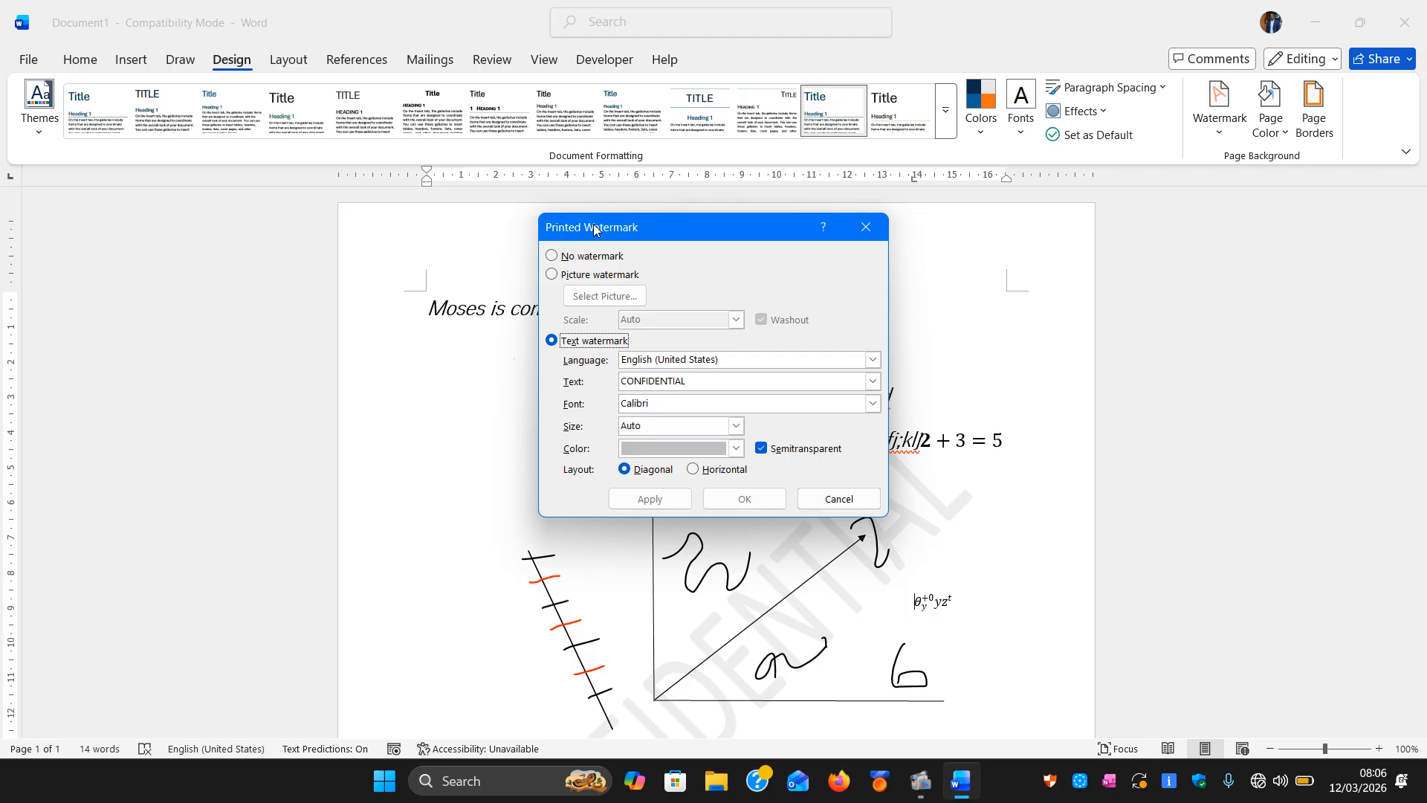
left_click(551, 256)
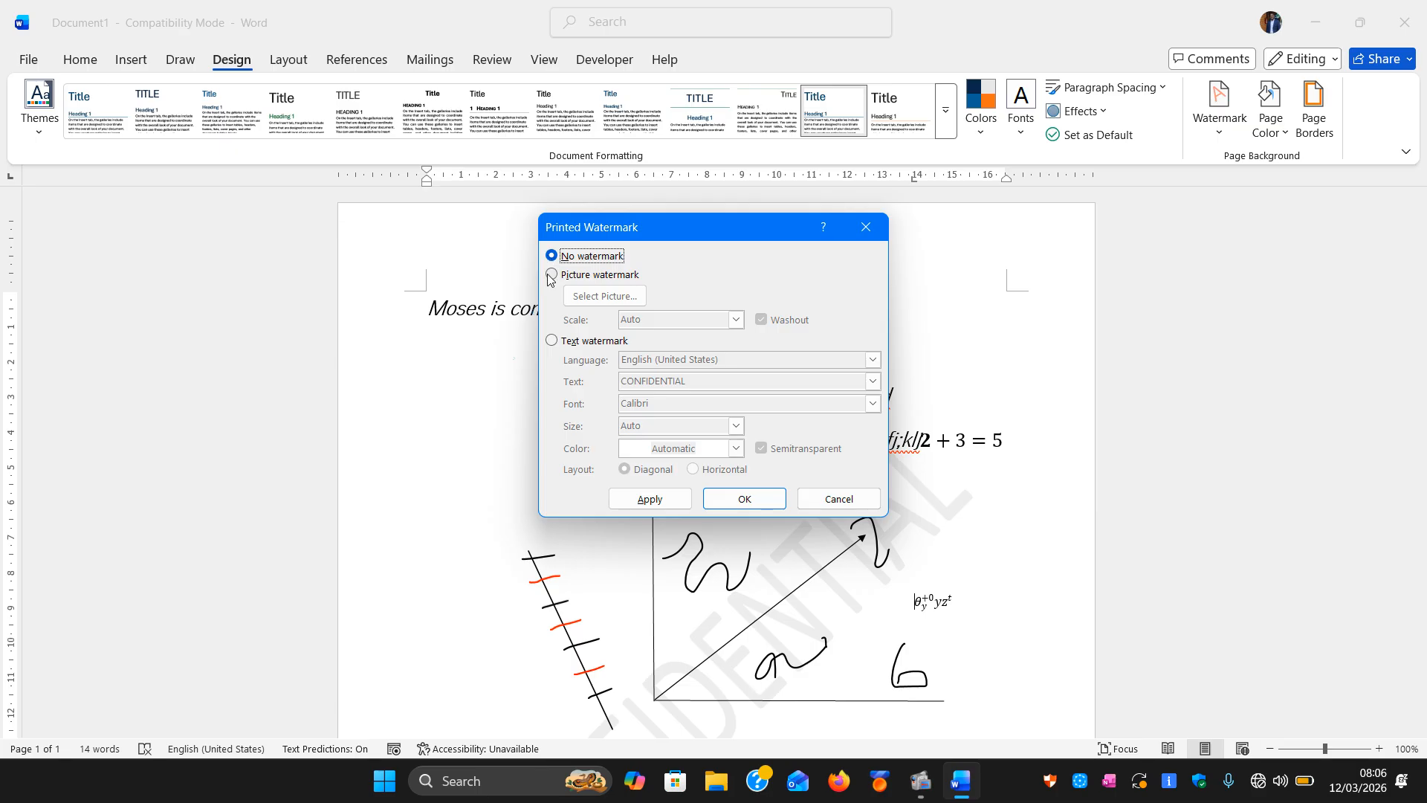
left_click(551, 274)
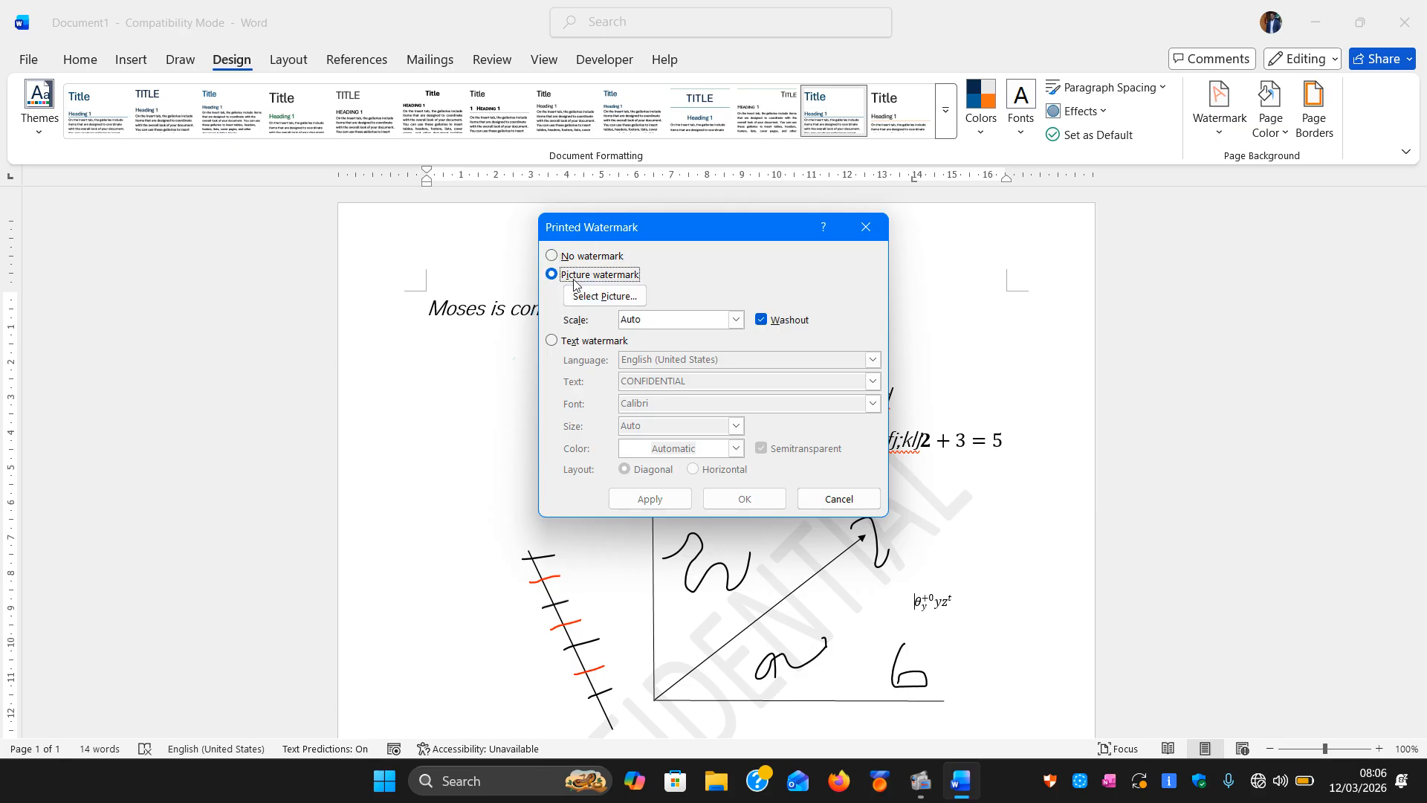
left_click(602, 296)
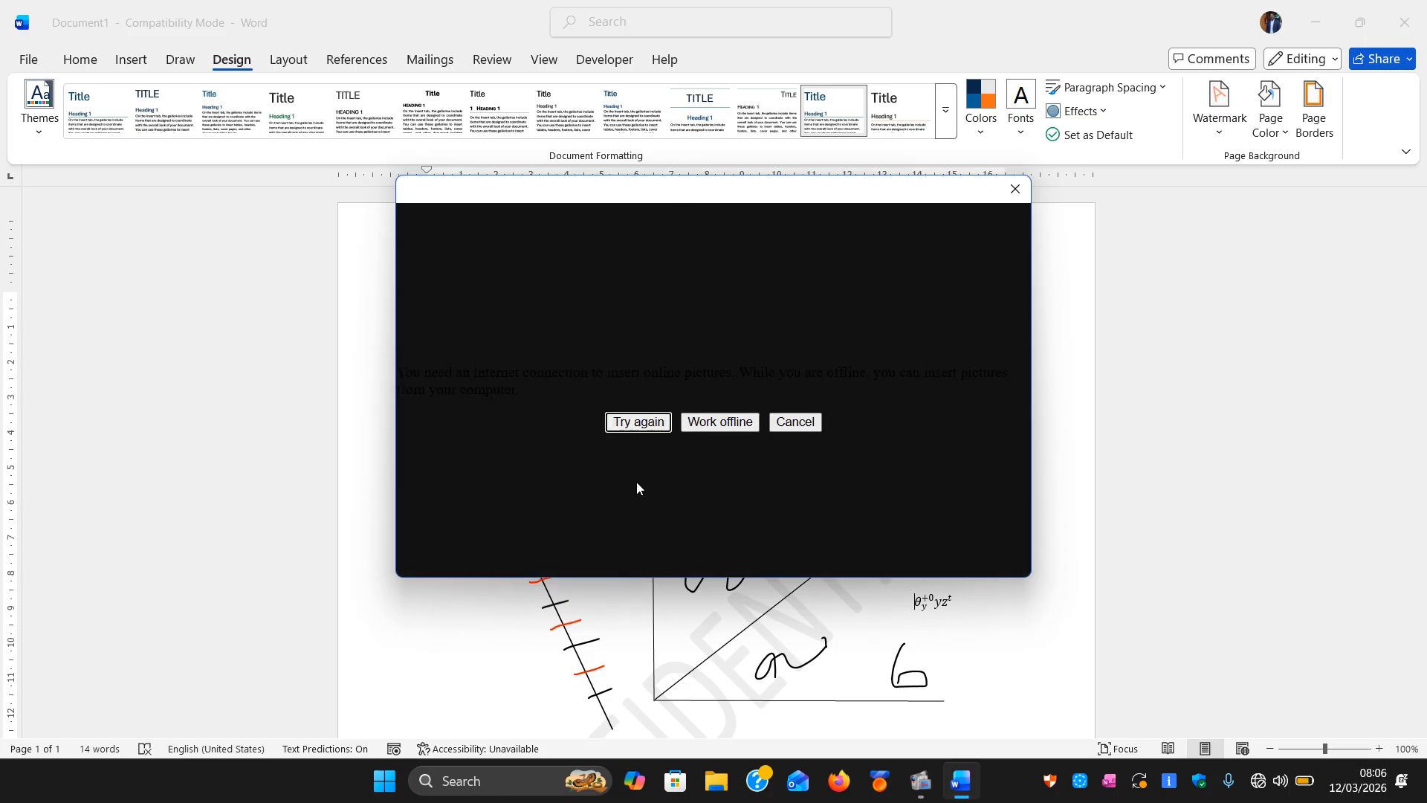
left_click(1015, 190)
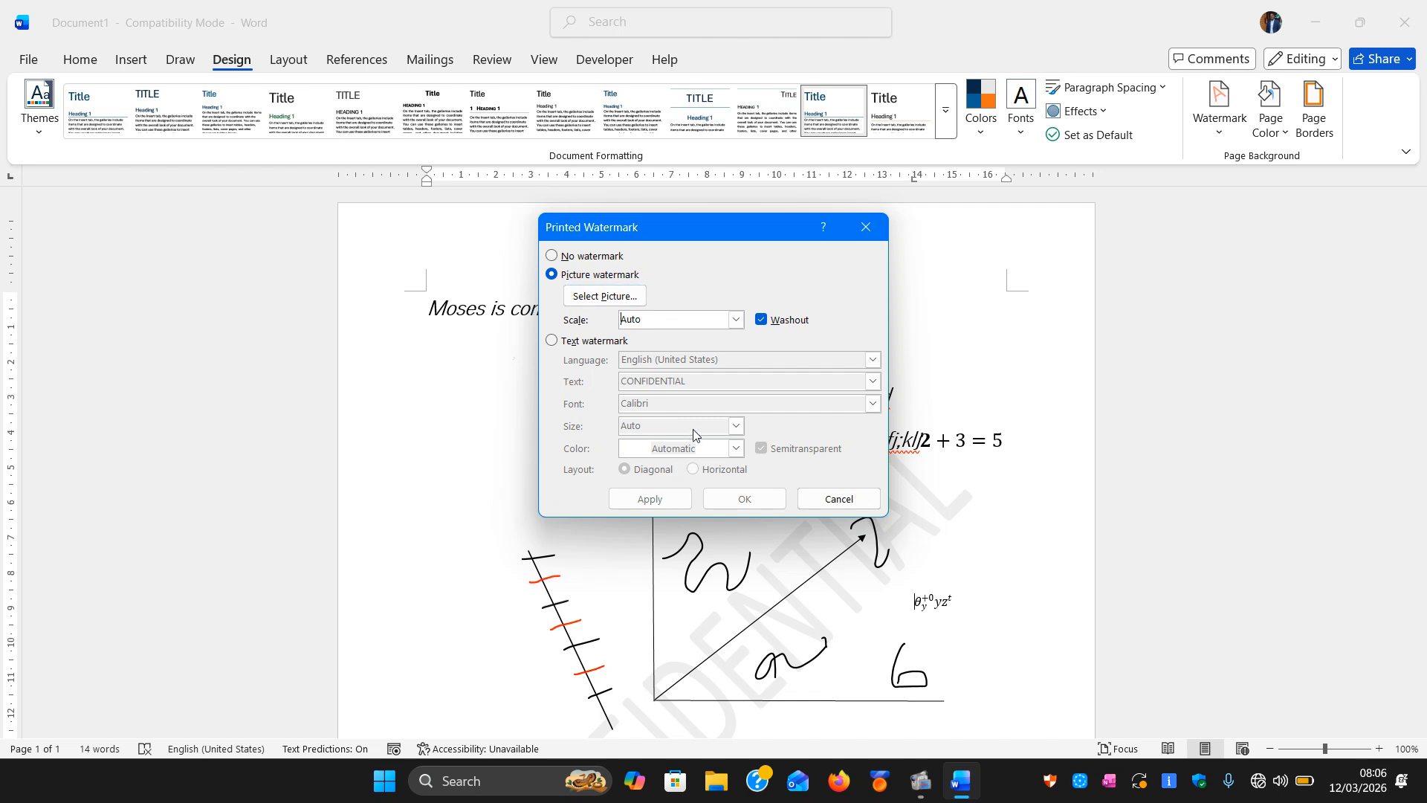
- Switch to a text watermark and set its text to DO NOT GIVE OUT THIS DOCUMENT
left_click(550, 340)
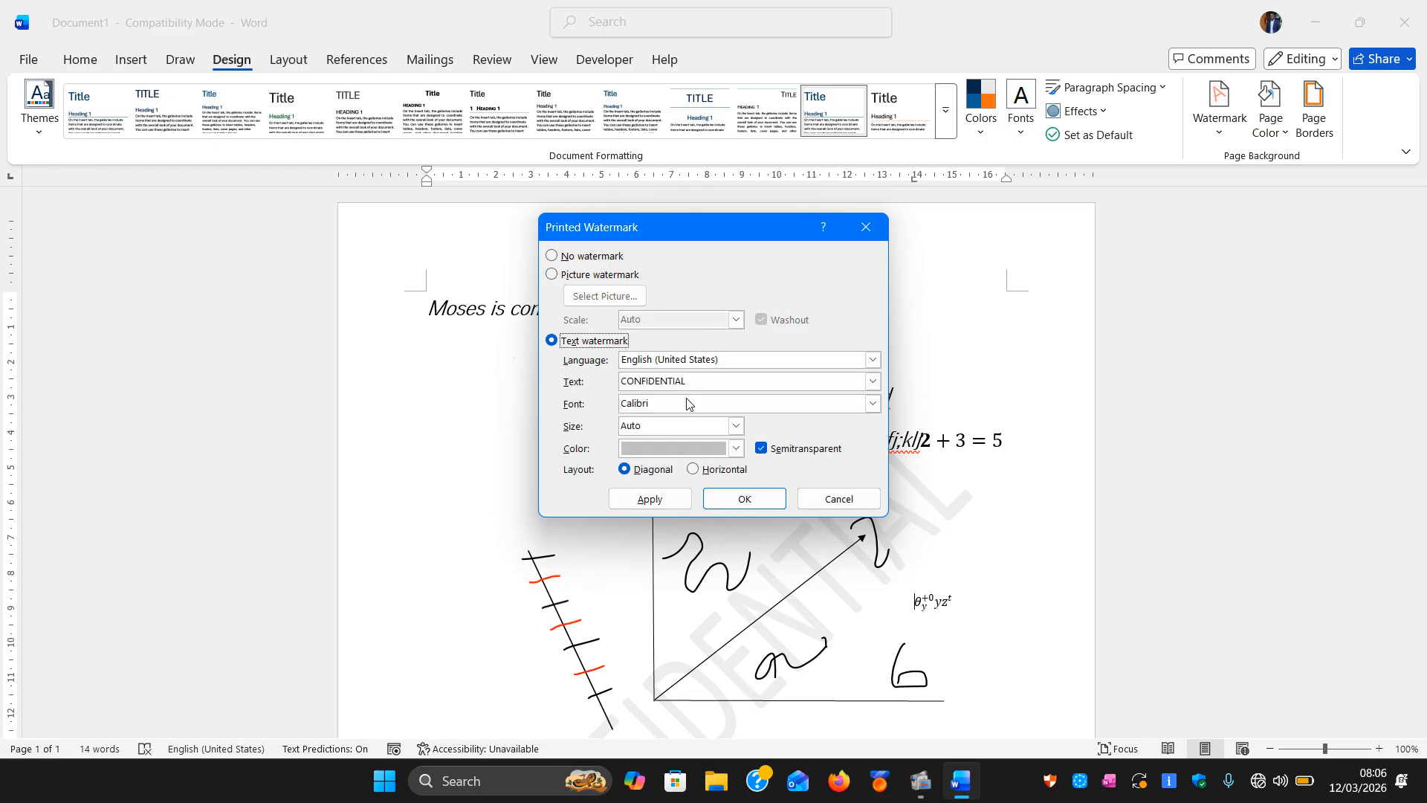
left_click_drag(736, 381, 621, 380)
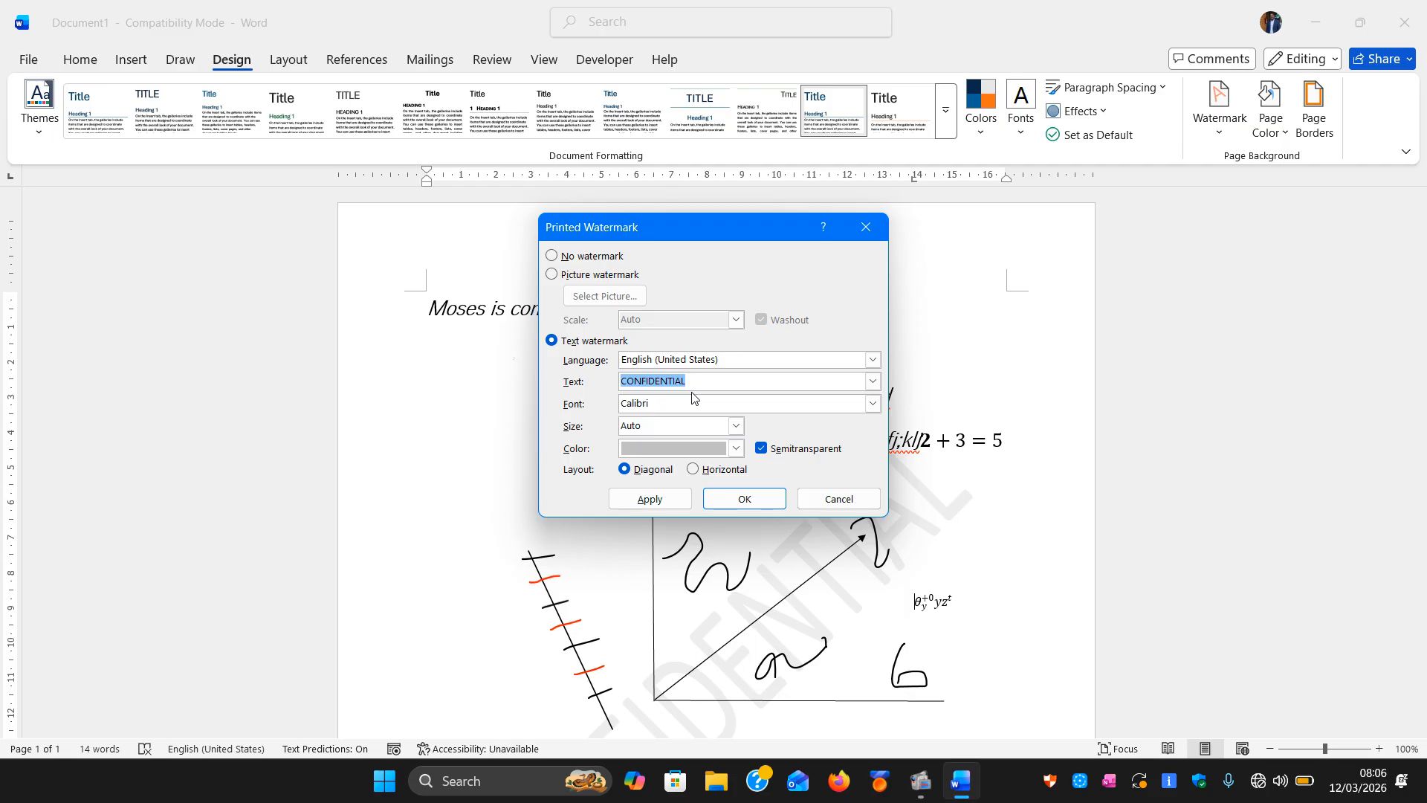
type("DO NOT GIVE OUT THIS DOCUMENT")
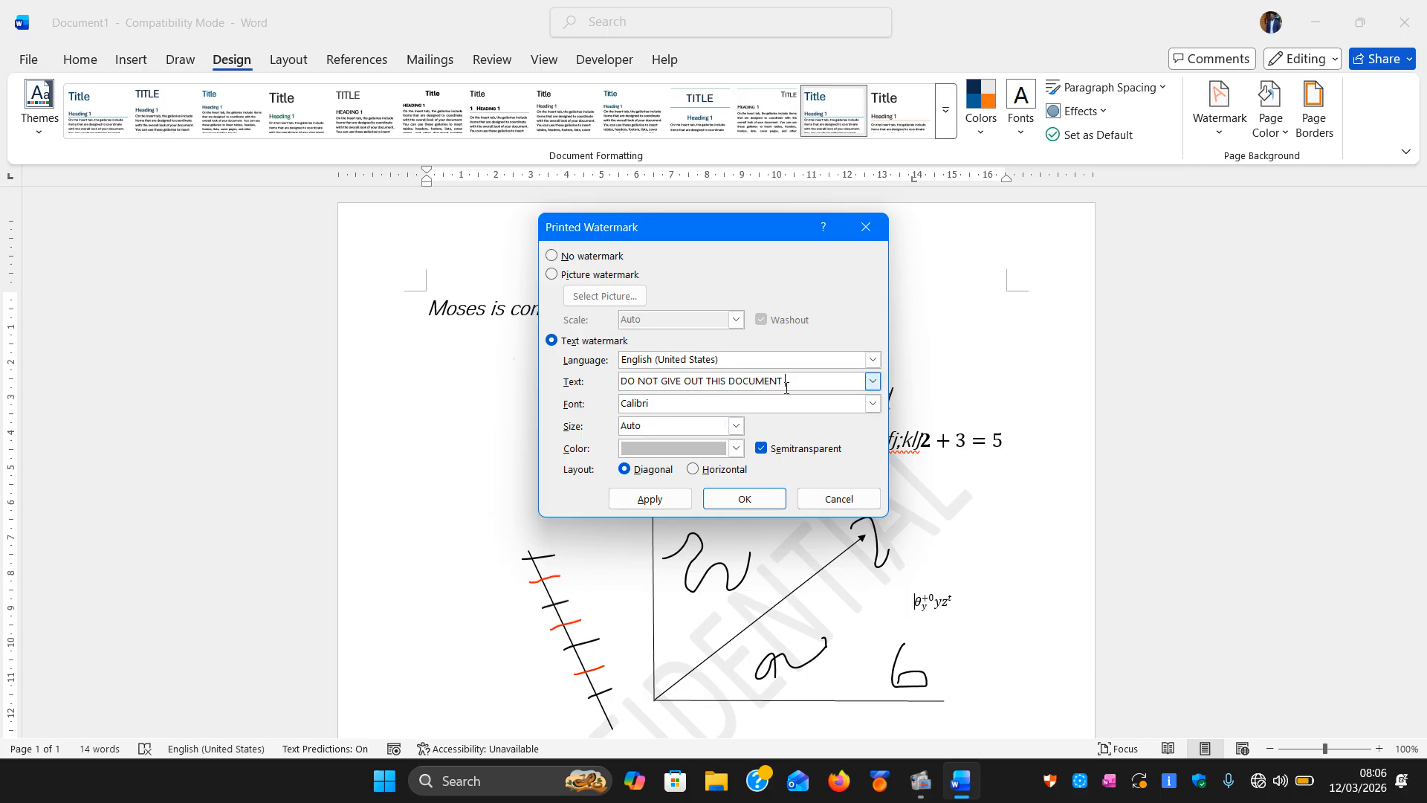
left_click_drag(789, 381, 600, 381)
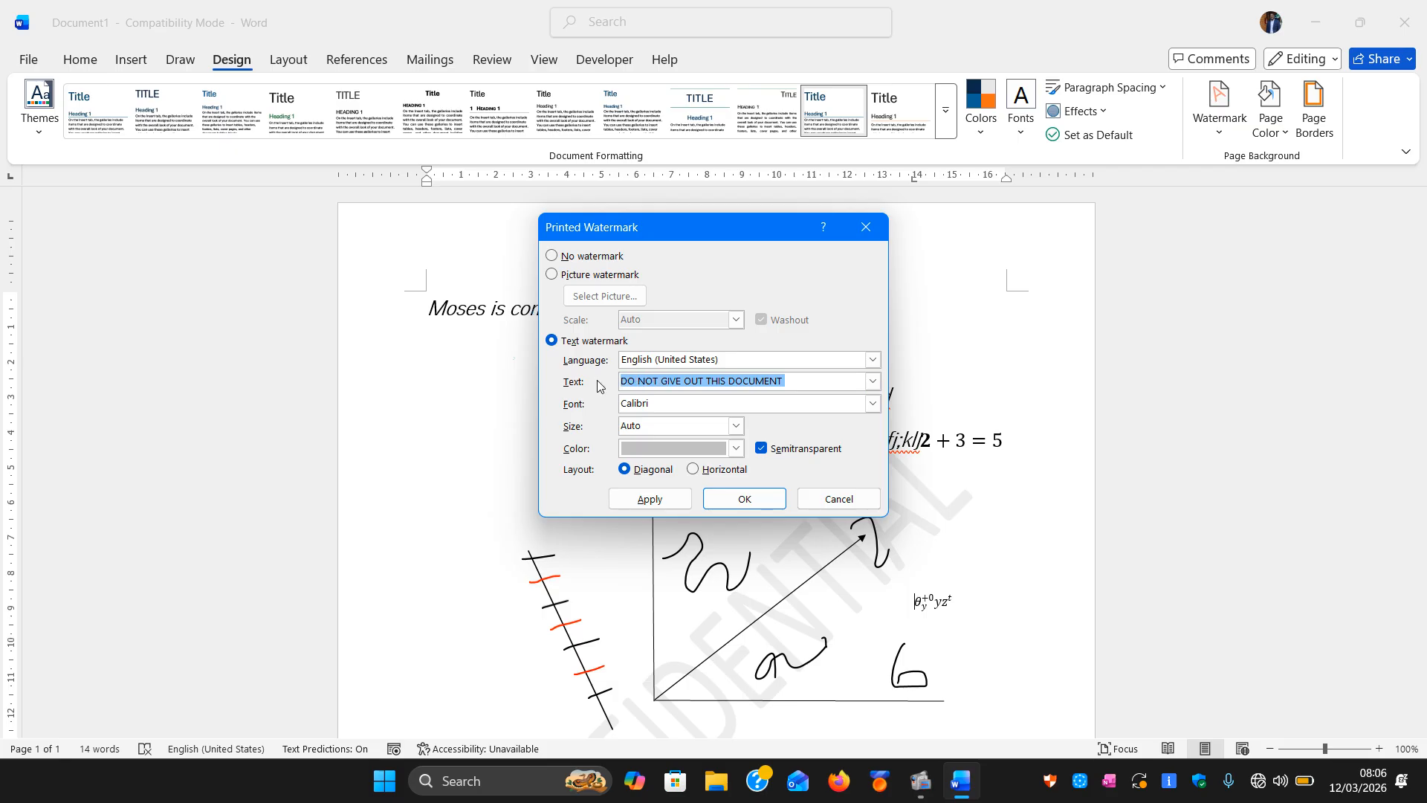
left_click(834, 382)
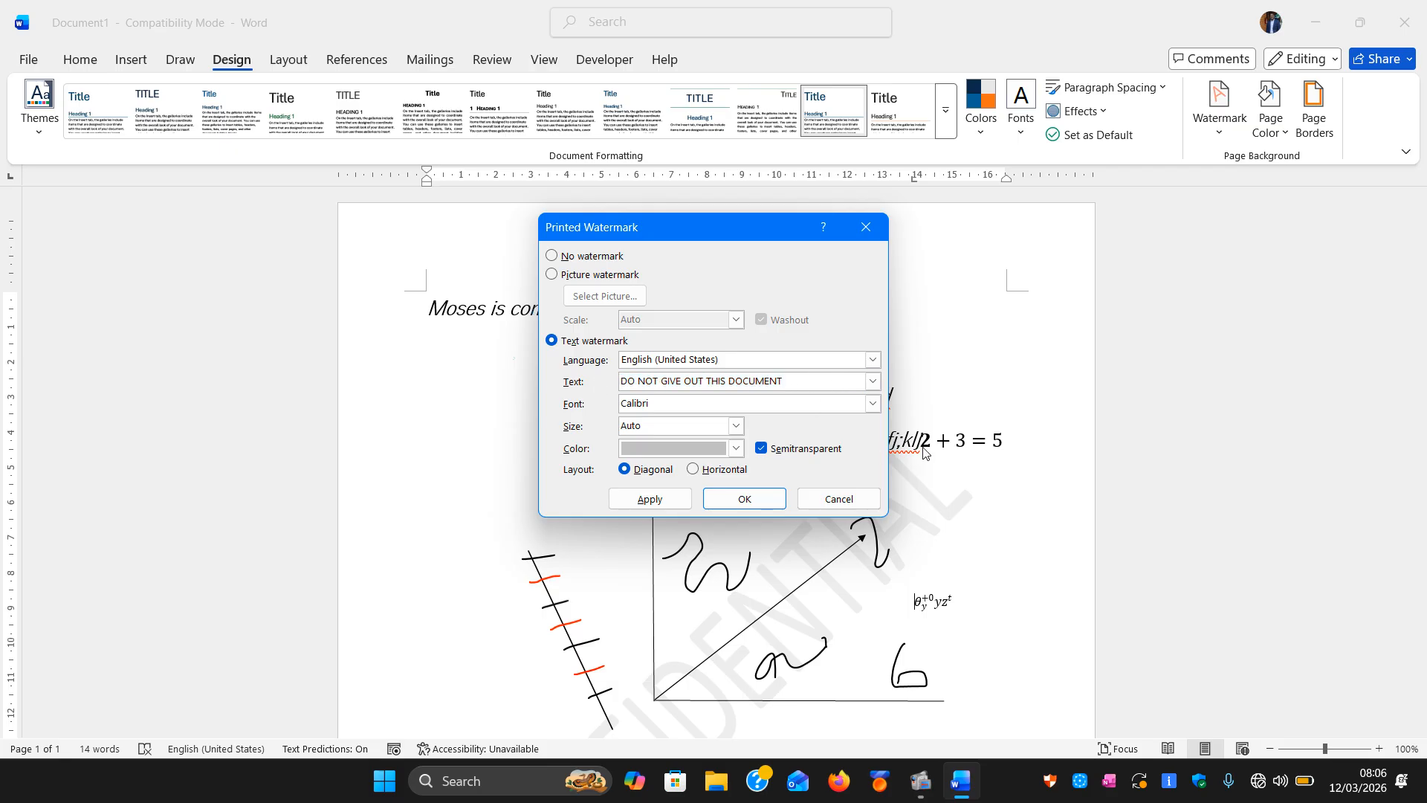
- Give the text watermark the MS PMincho font, Auto size and red color, and apply it to the document
left_click(874, 403)
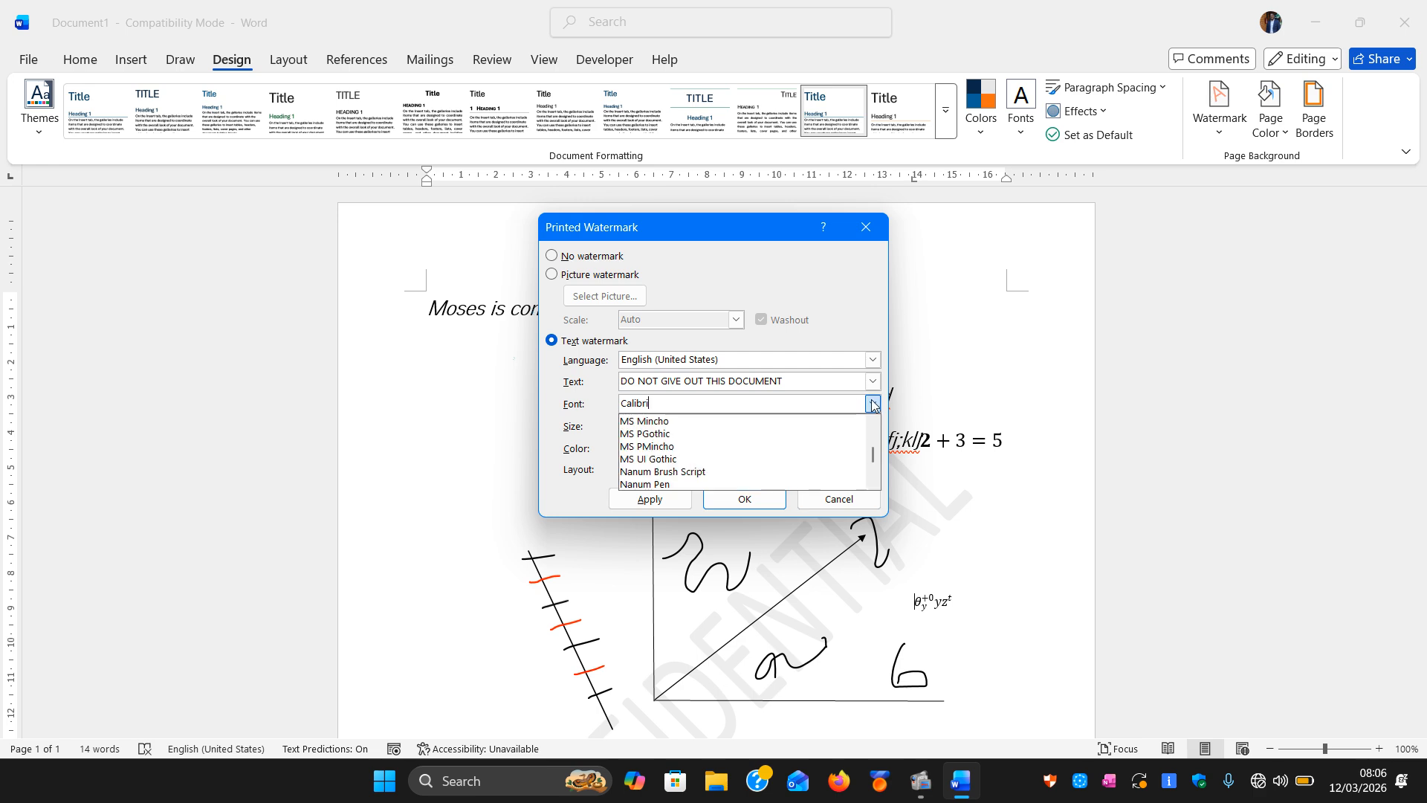
left_click(711, 447)
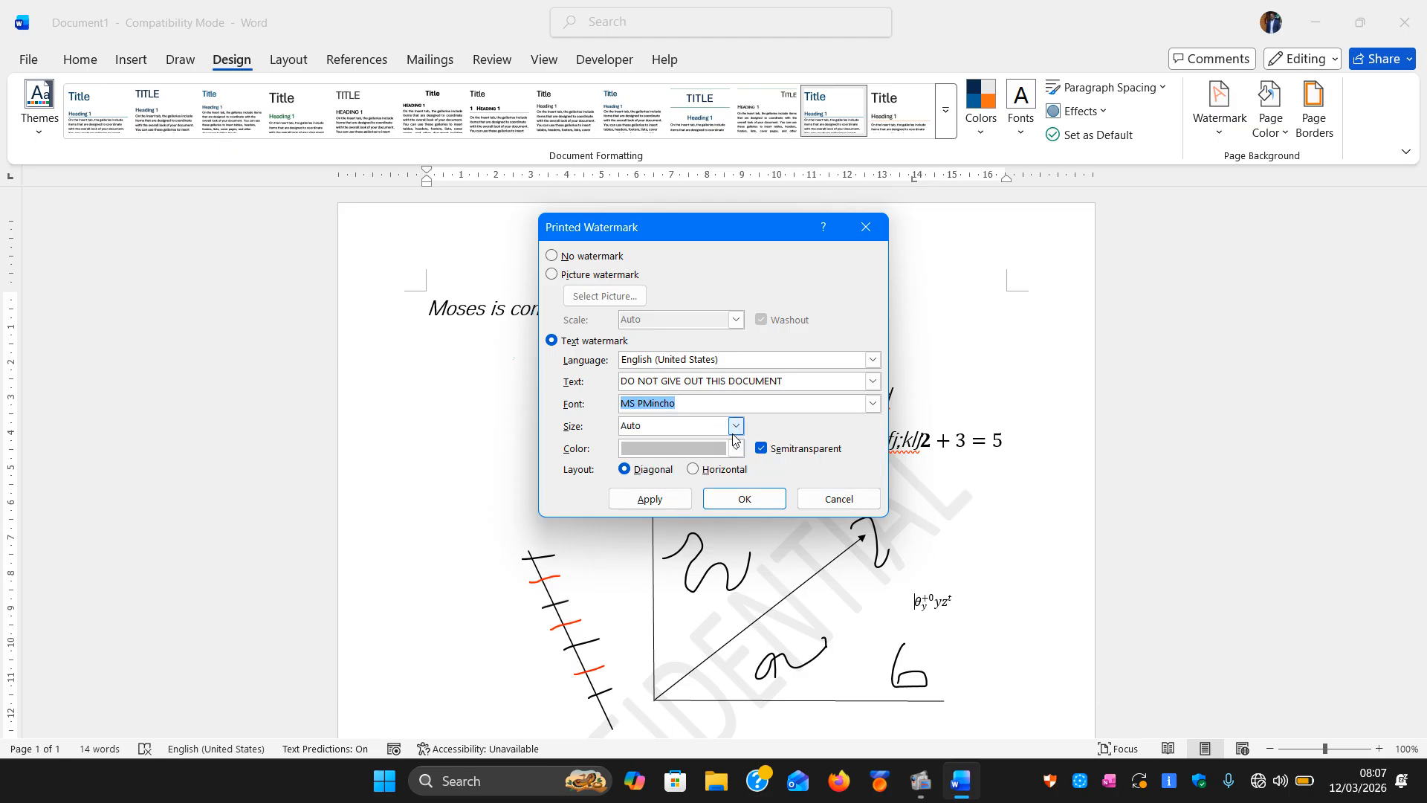
left_click(736, 426)
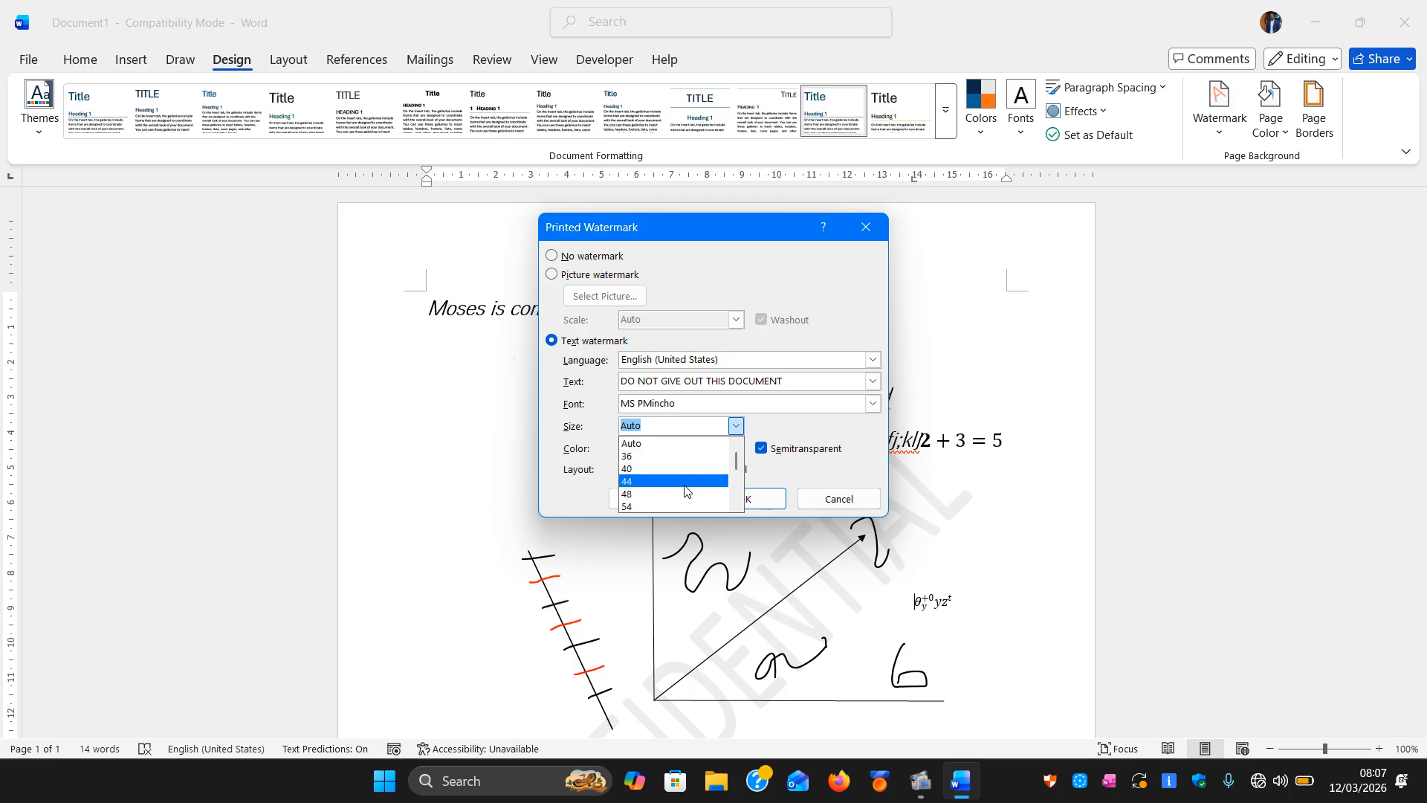
left_click(667, 444)
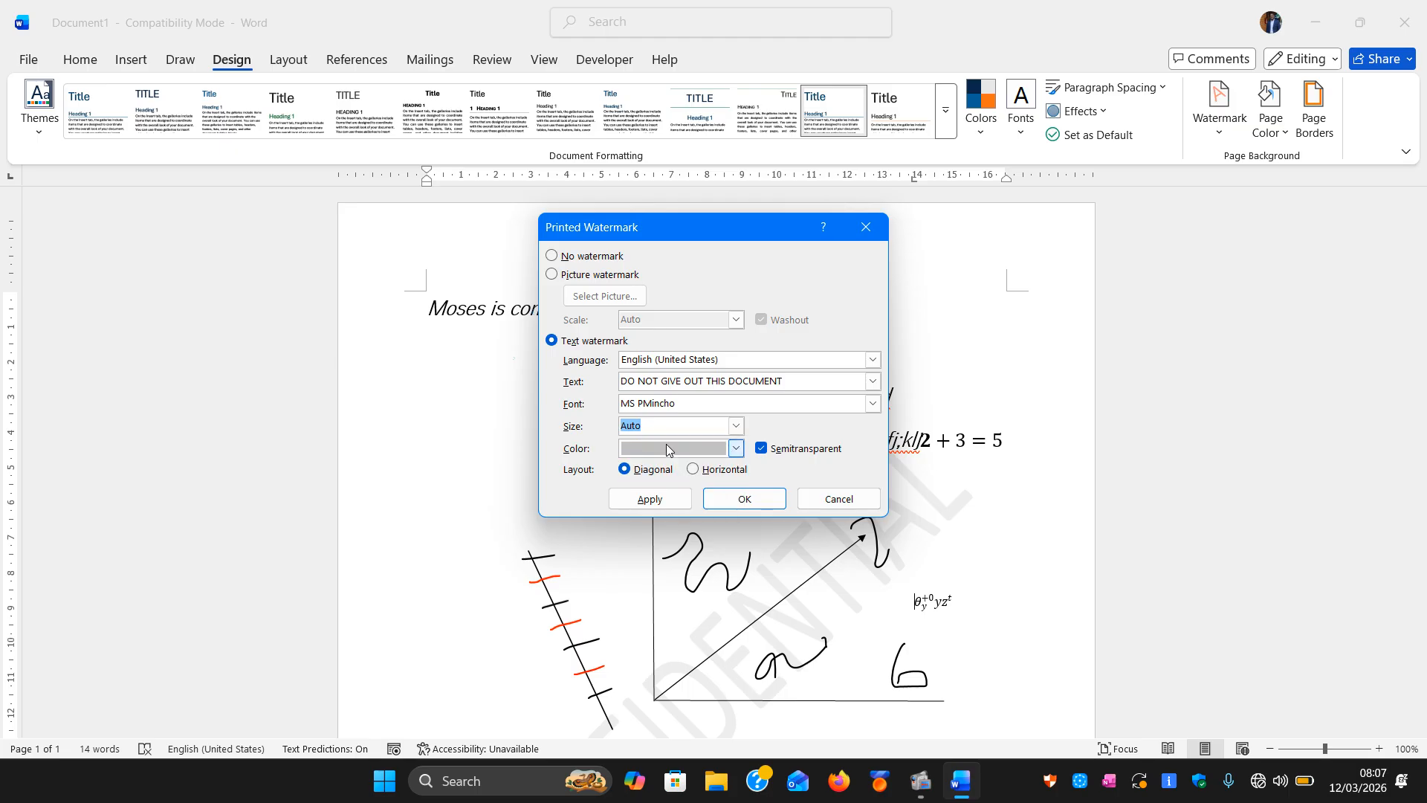
left_click(735, 449)
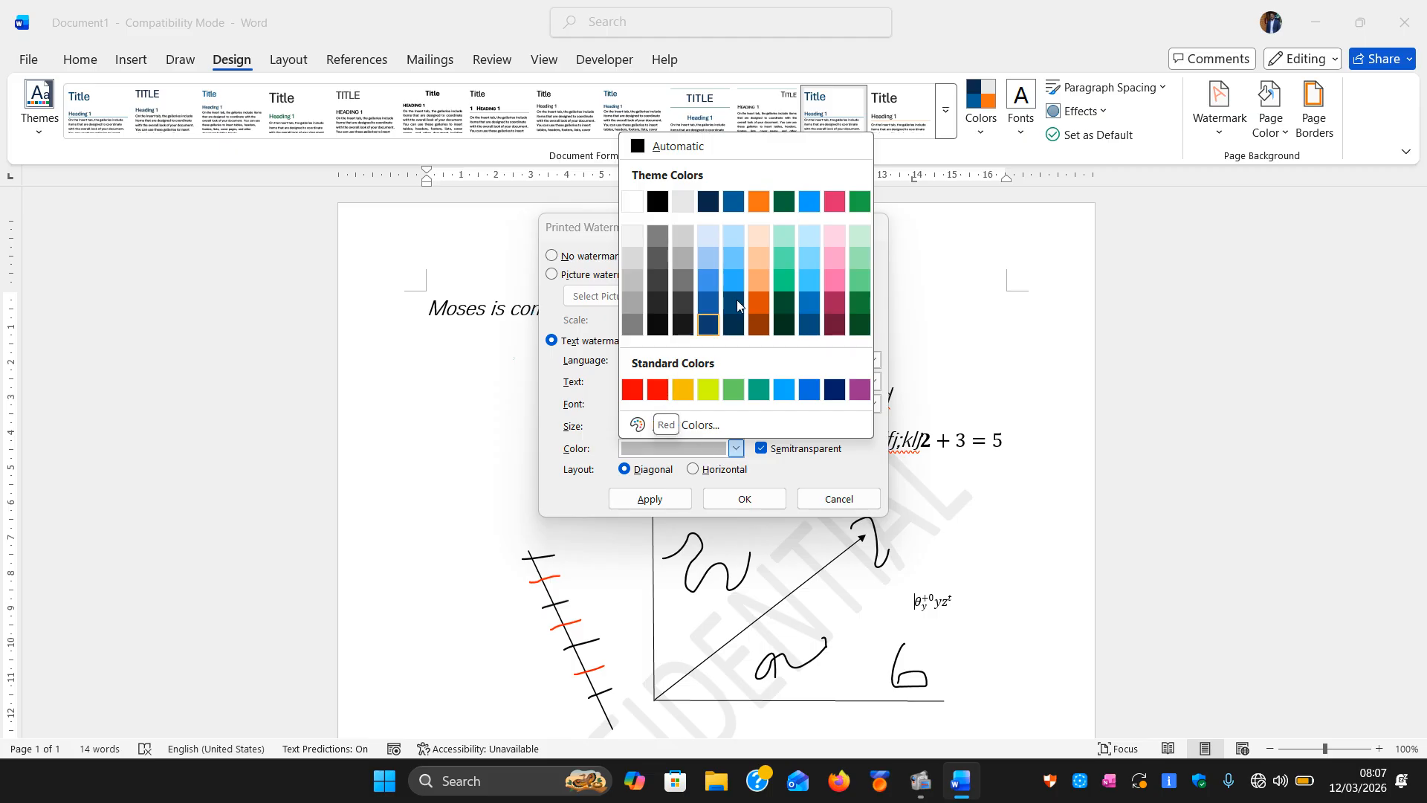
left_click(651, 387)
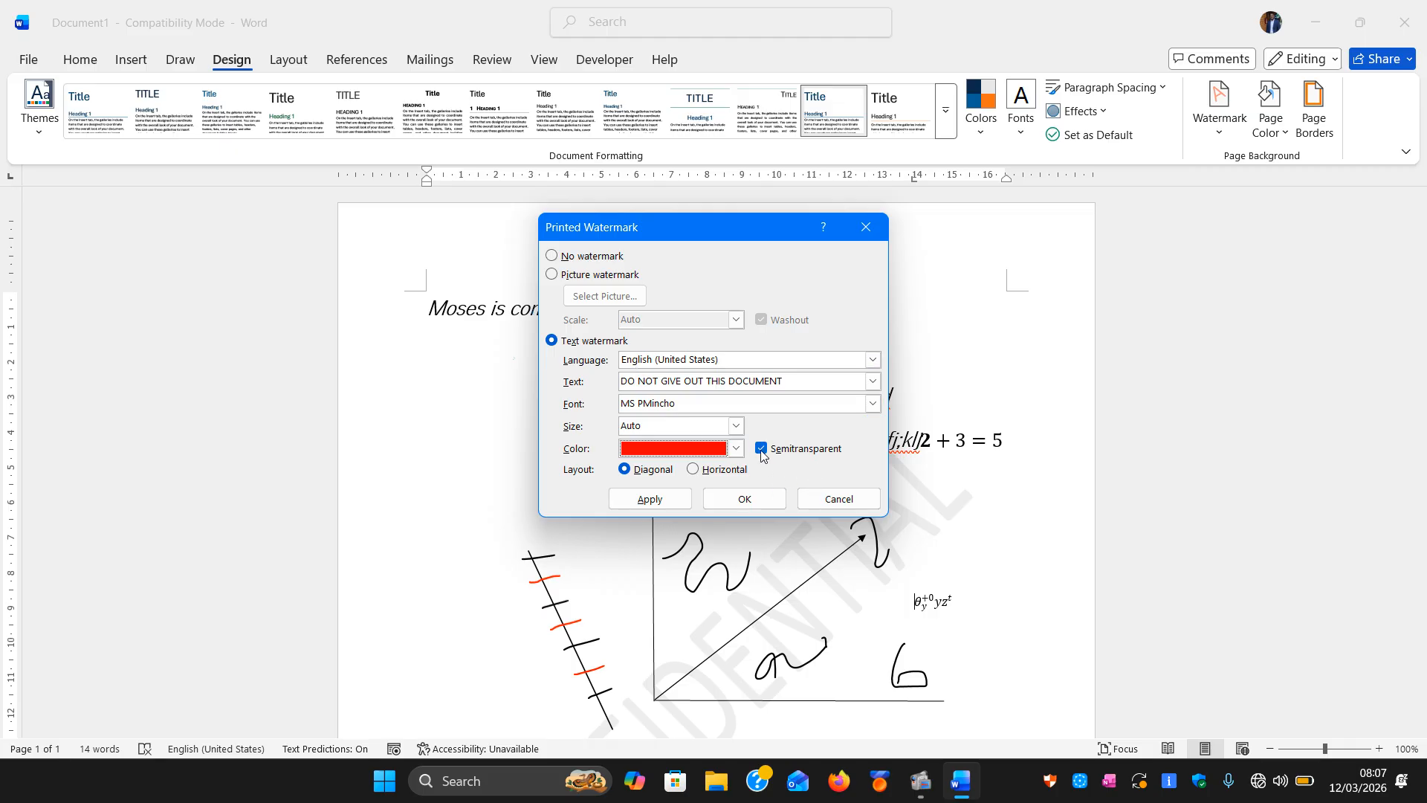
left_click(663, 503)
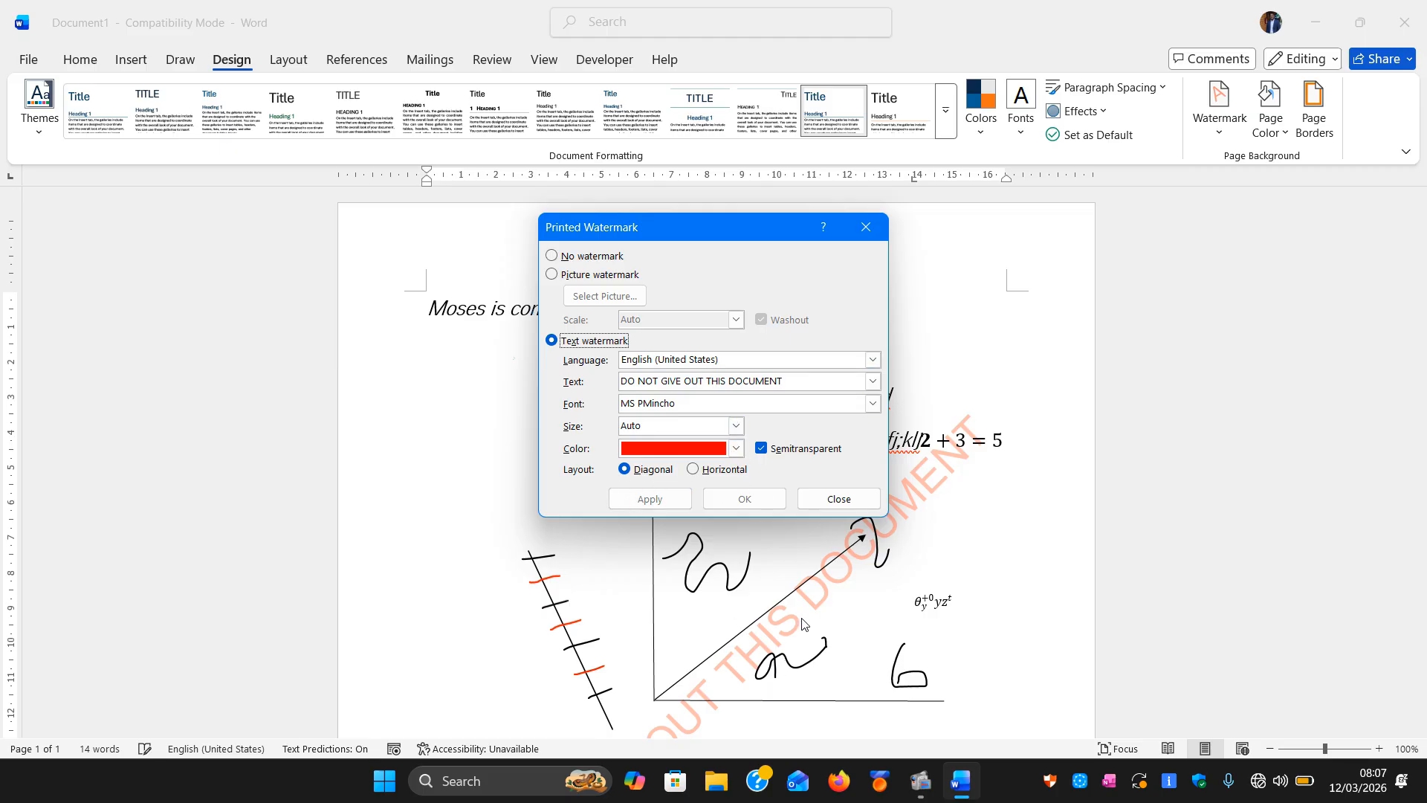
left_click(837, 499)
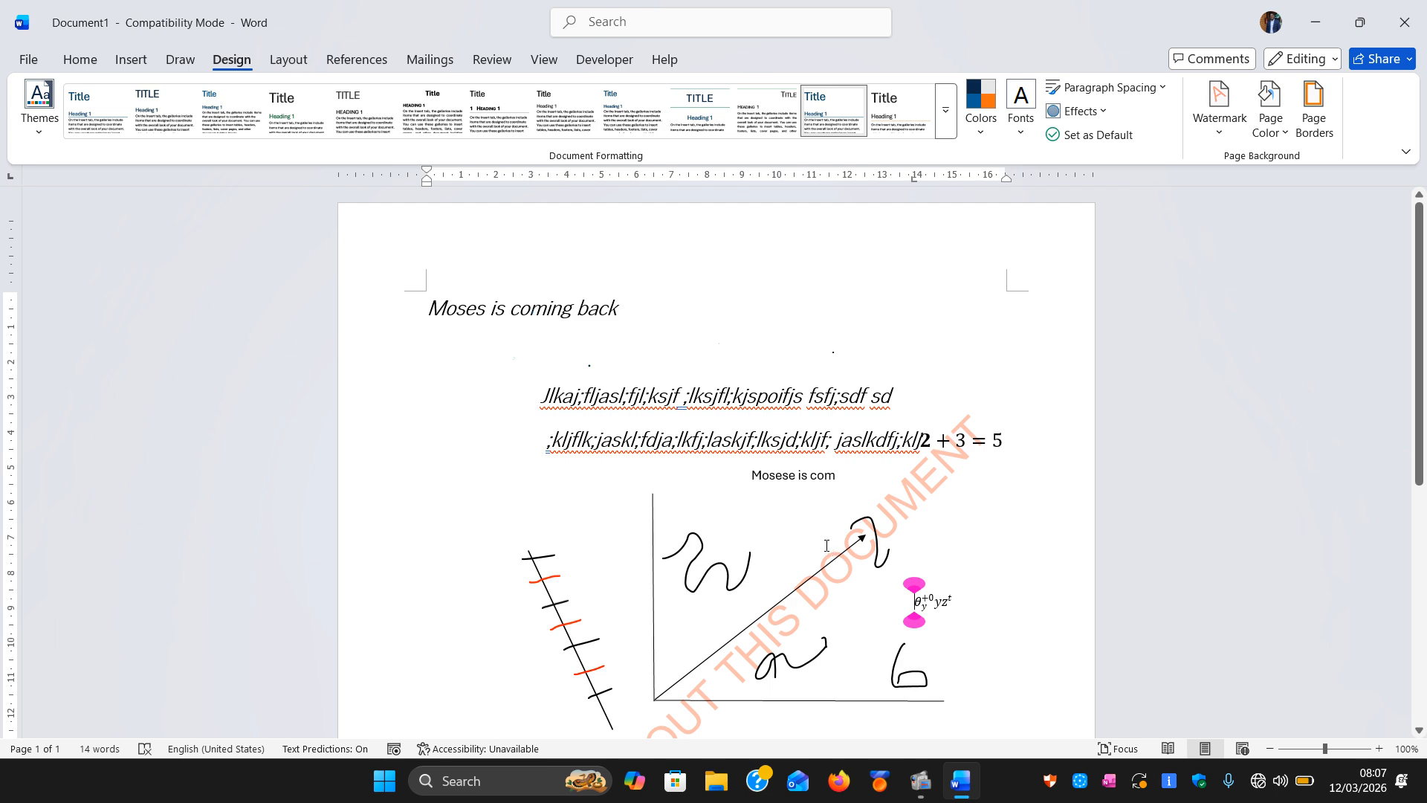
scroll(820, 537, "down", 3)
scroll(820, 537, "up", 1)
scroll(820, 536, "up", 1)
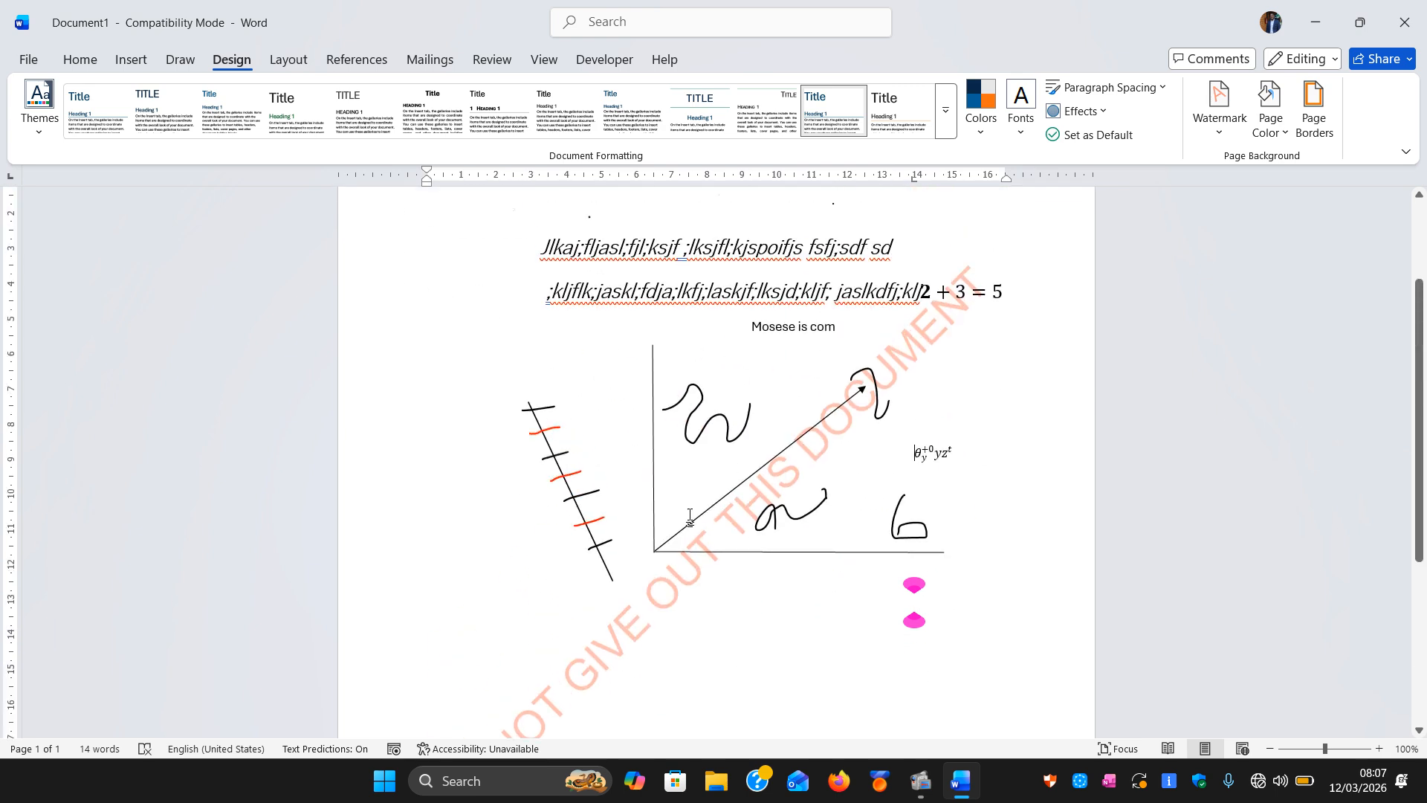
- Cut the vertical axis line and delete the horizontal axis line of the sketched graph
left_click(672, 545)
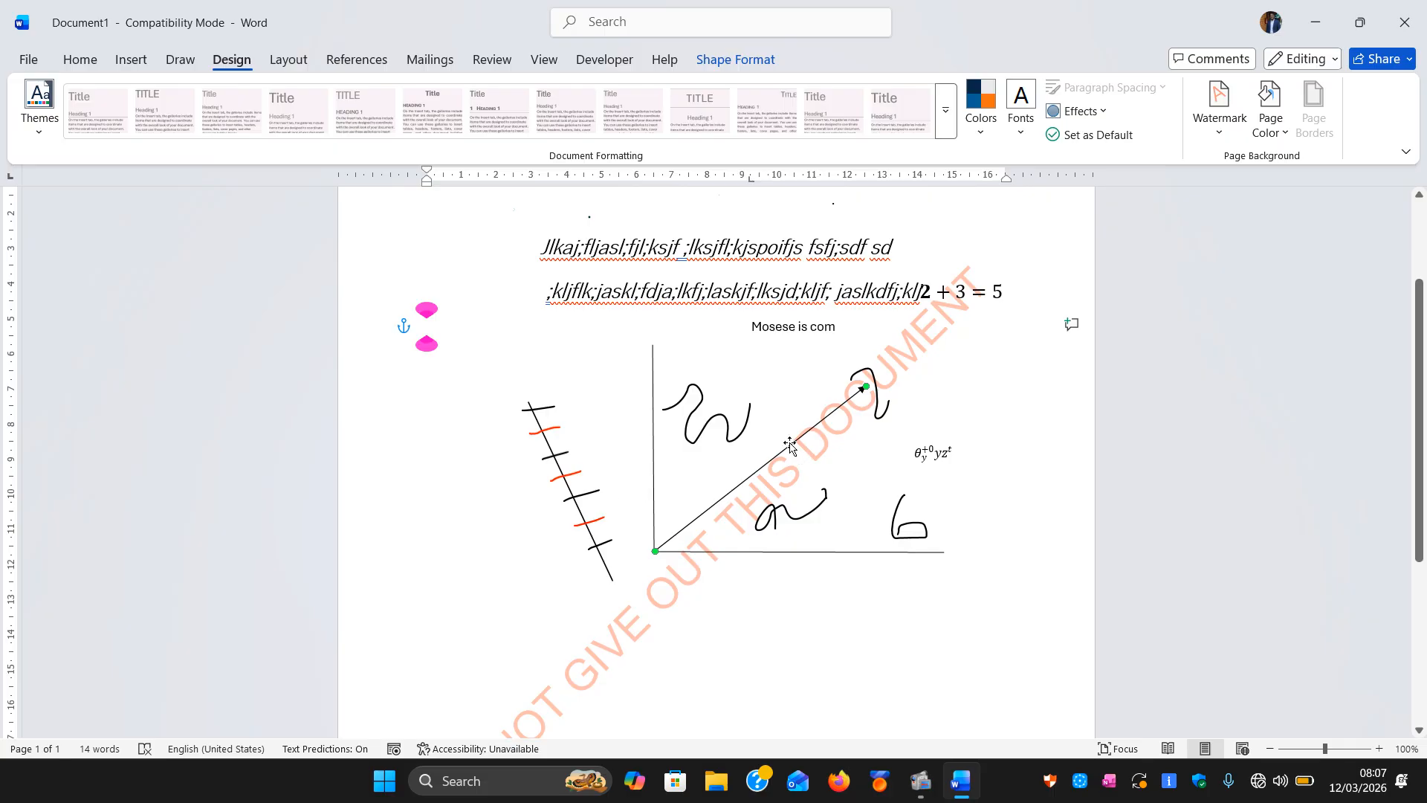
right_click(652, 396)
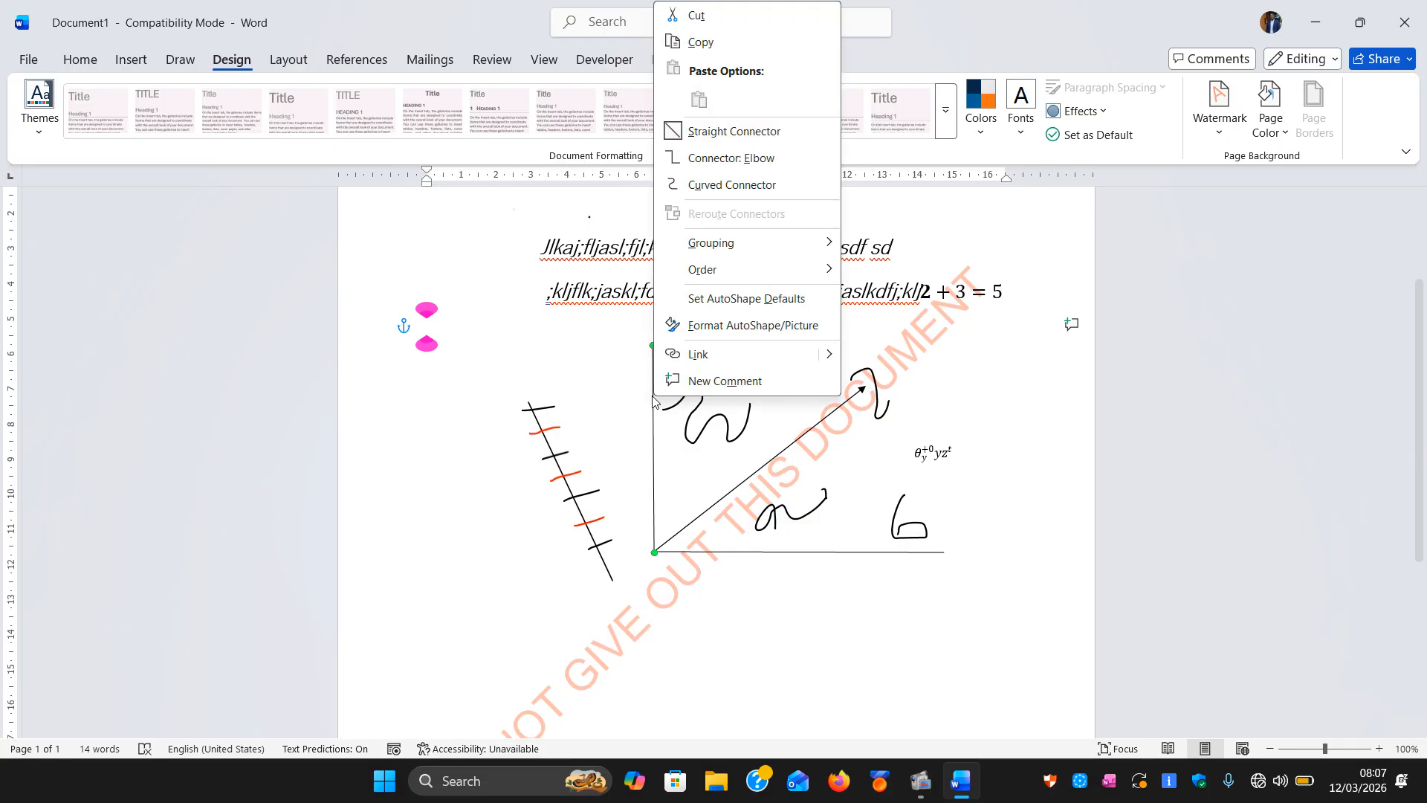
left_click(699, 16)
right_click(783, 453)
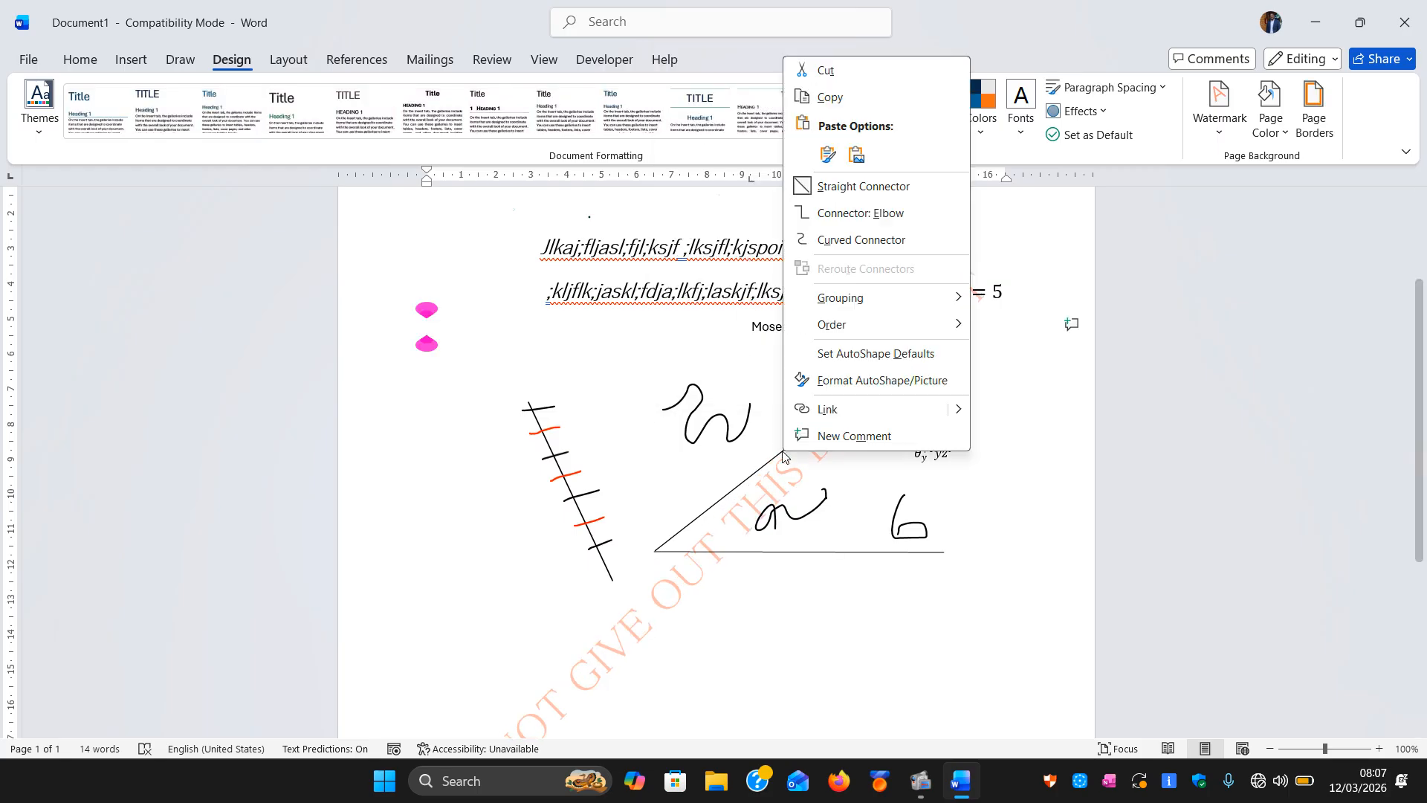
left_click(780, 455)
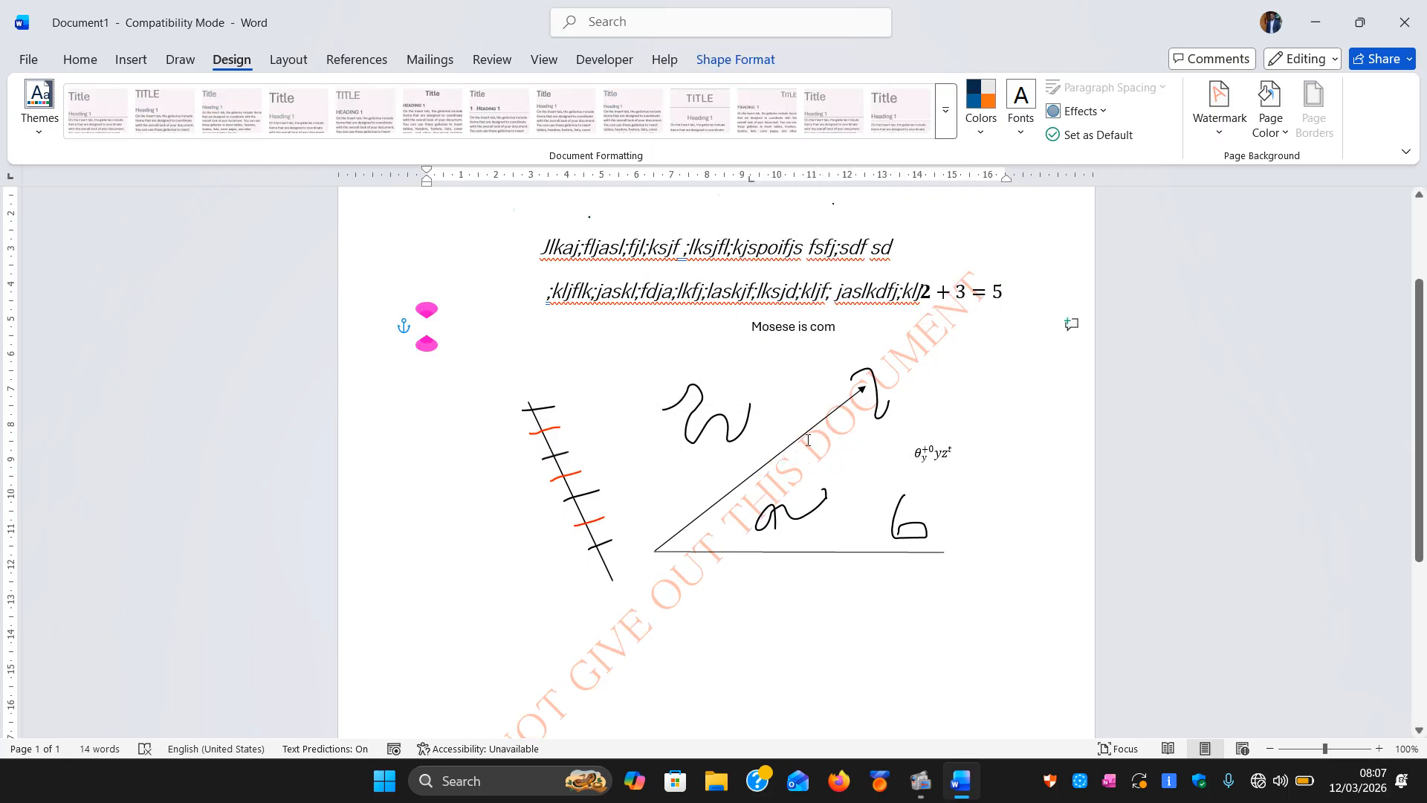
left_click(848, 555)
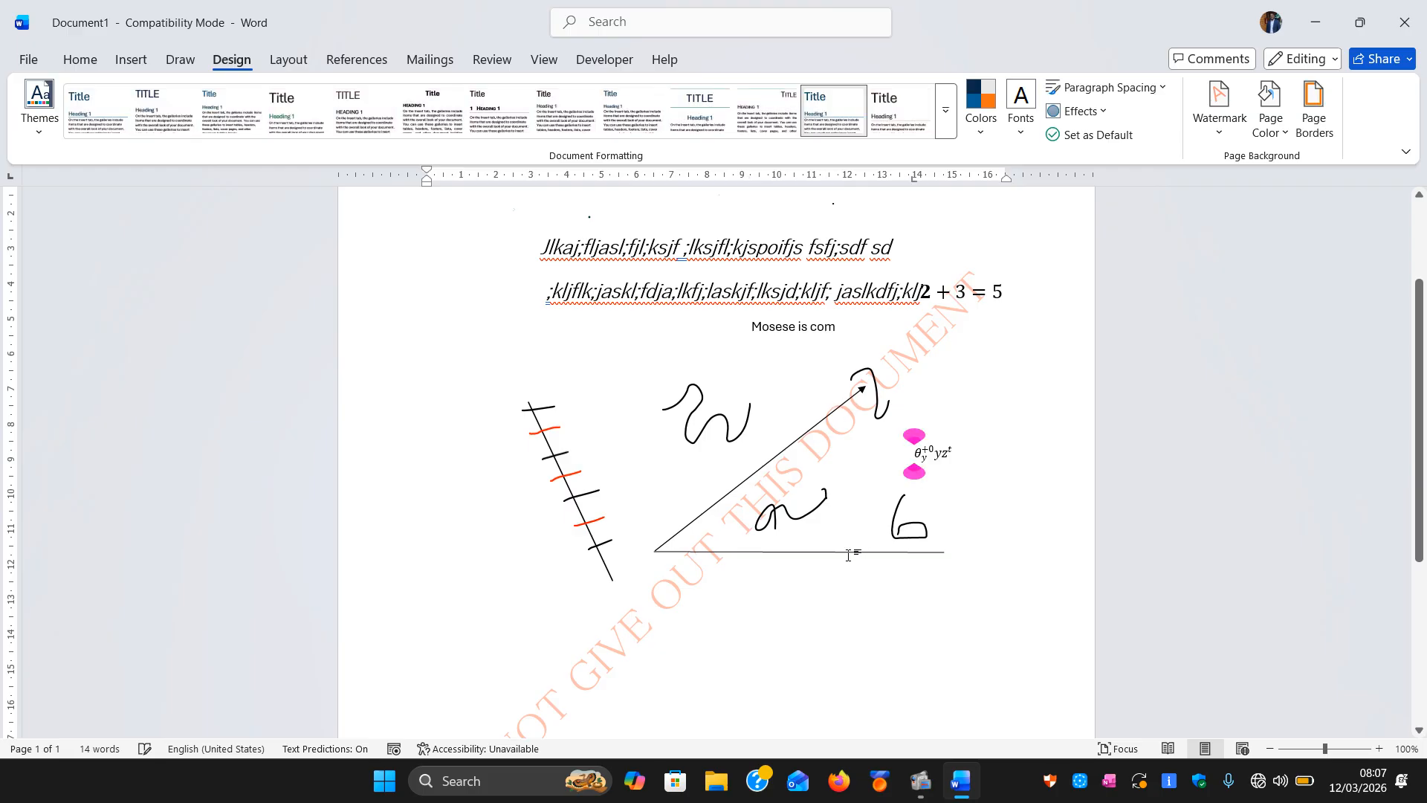
left_click(843, 552)
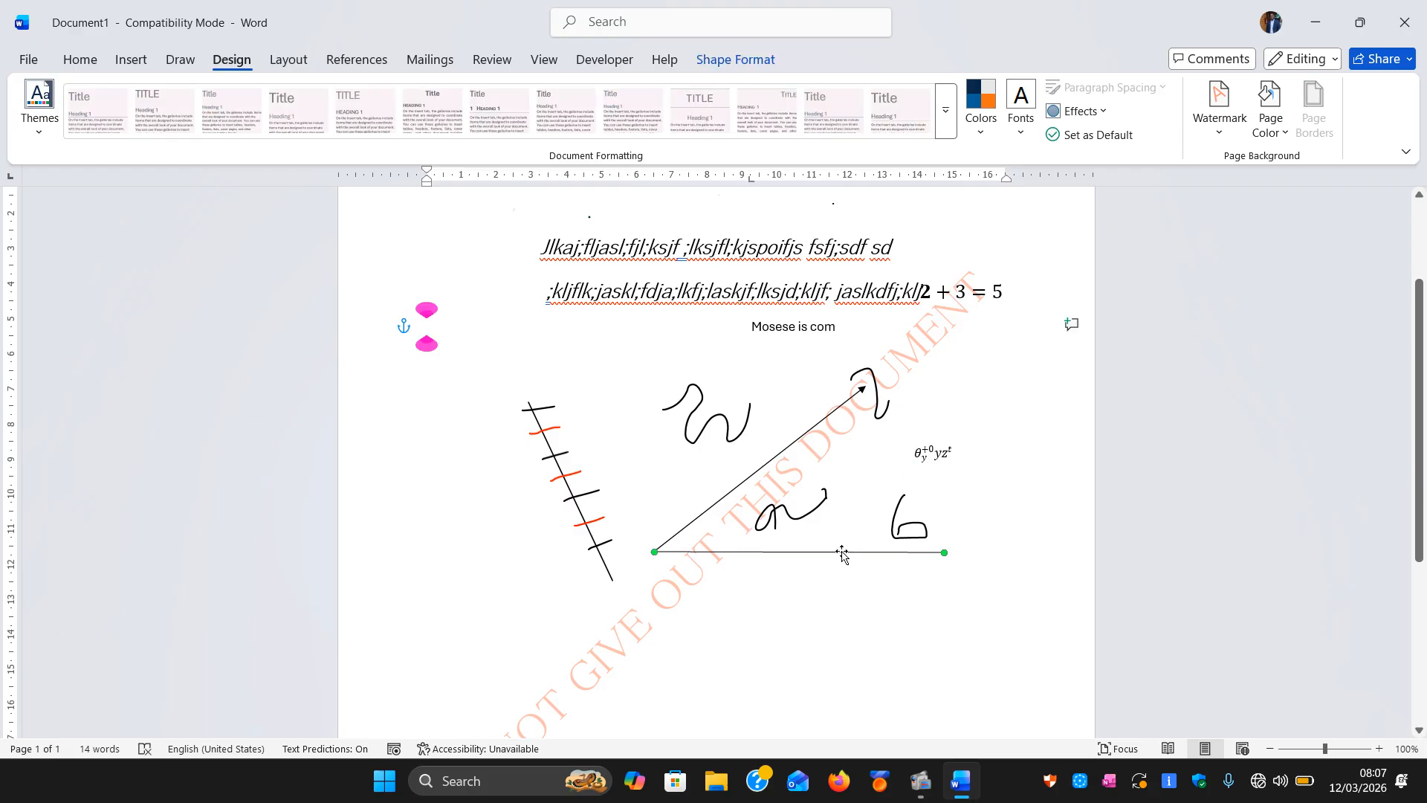
key("Delete")
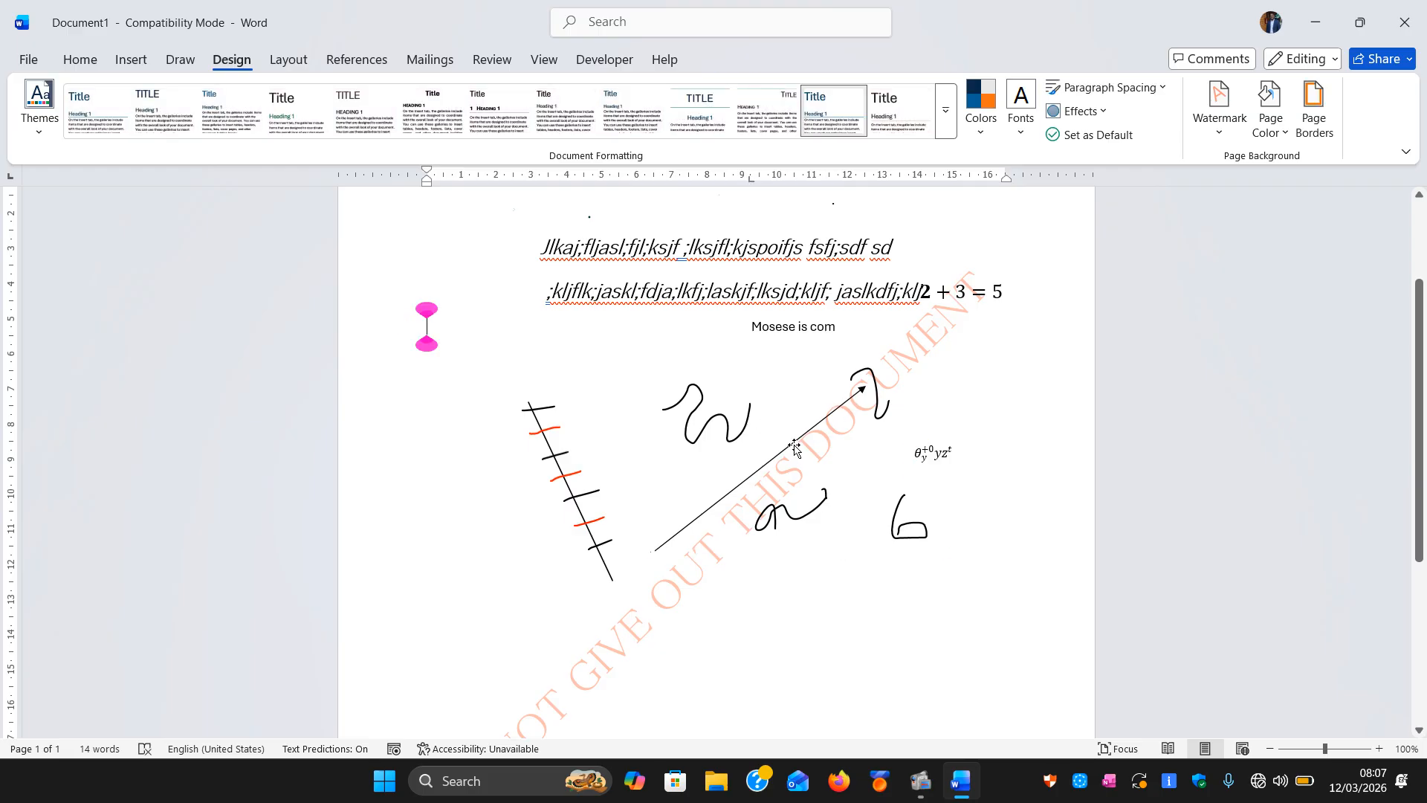
- Delete the four handwritten ink strokes around the diagonal arrow
left_click(796, 444)
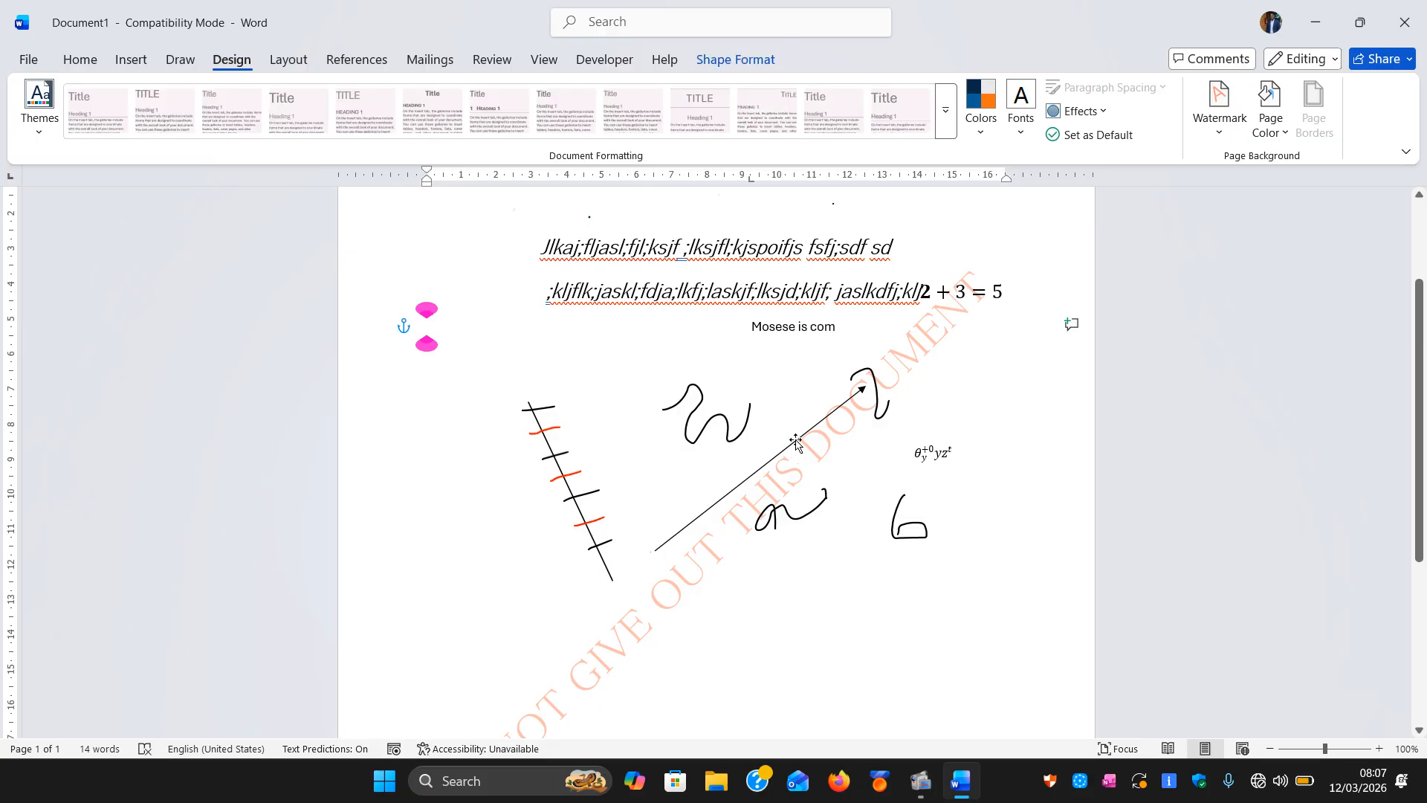
left_click(855, 383)
key("Delete")
left_click(909, 526)
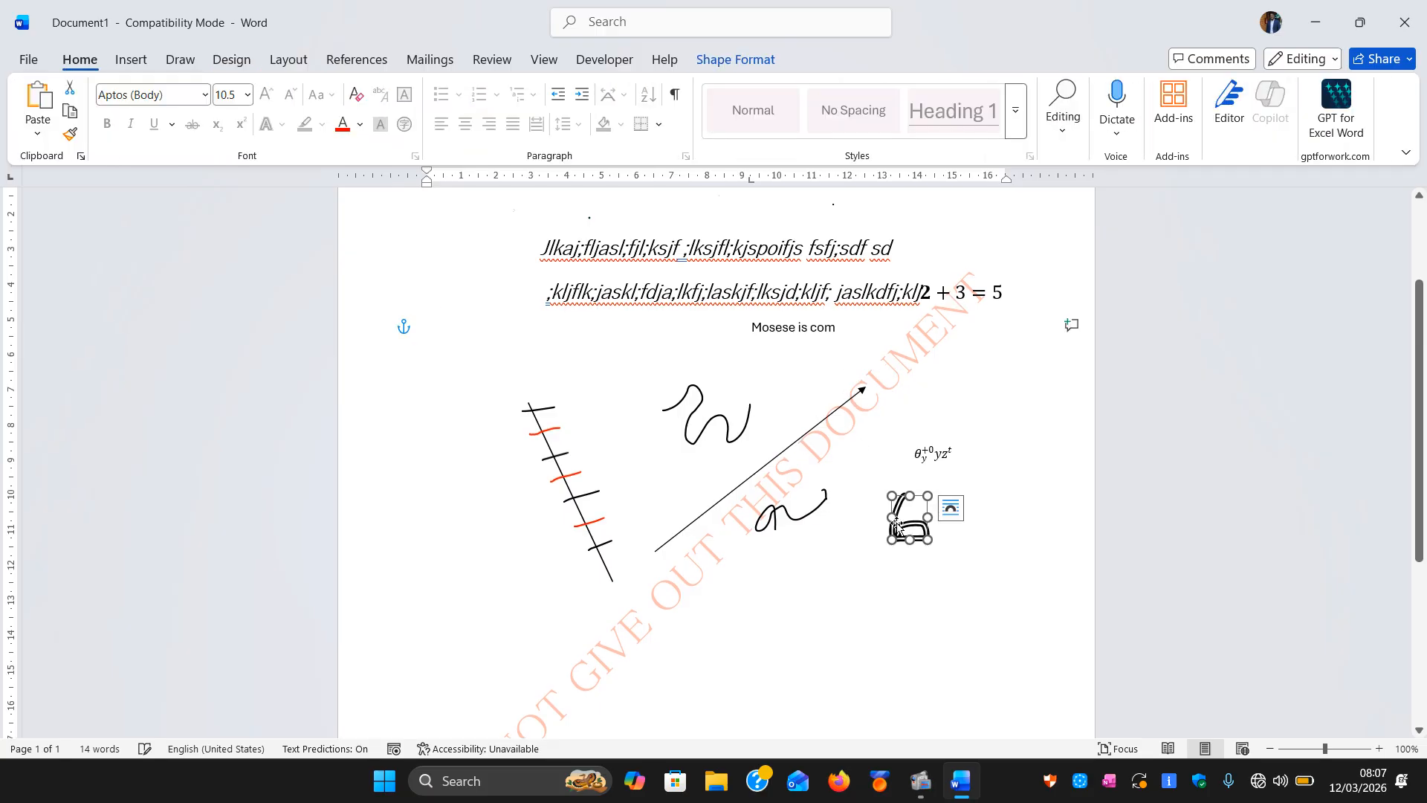
key("Delete")
left_click(814, 512)
key("Delete")
left_click(682, 411)
key("Delete")
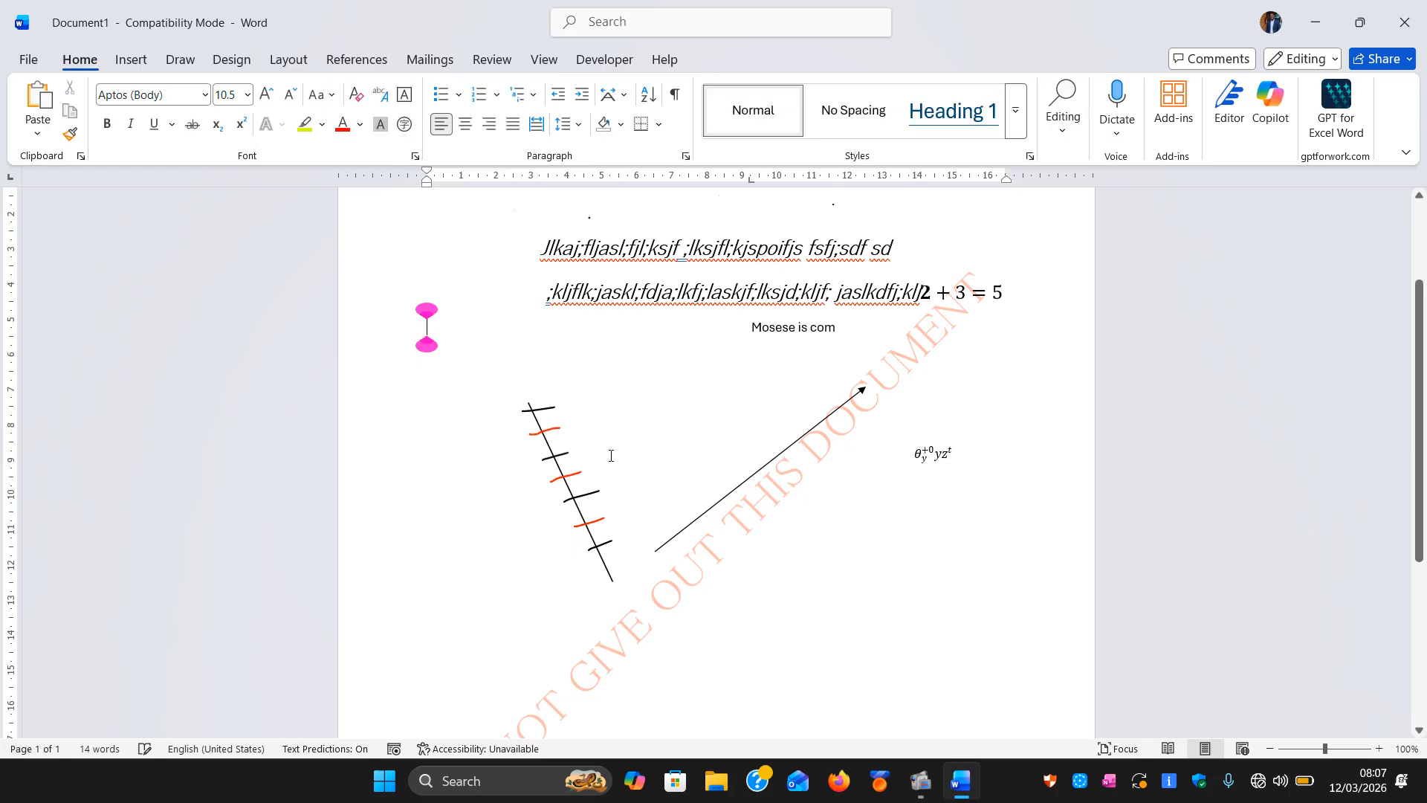
- Examine the DO NOT GIVE OUT THIS DOCUMENT watermark across the whole page
left_click(552, 479)
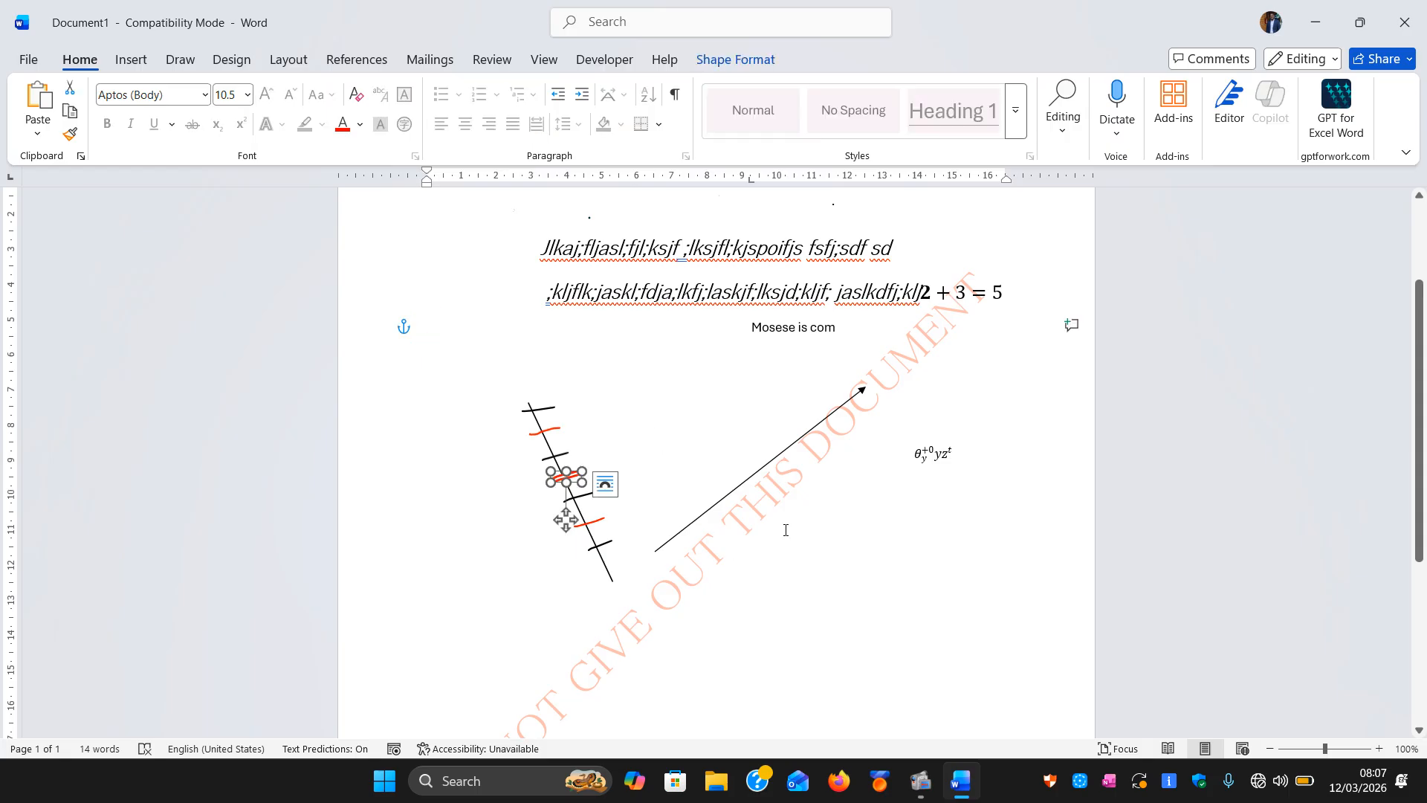
scroll(757, 559, "up", 3)
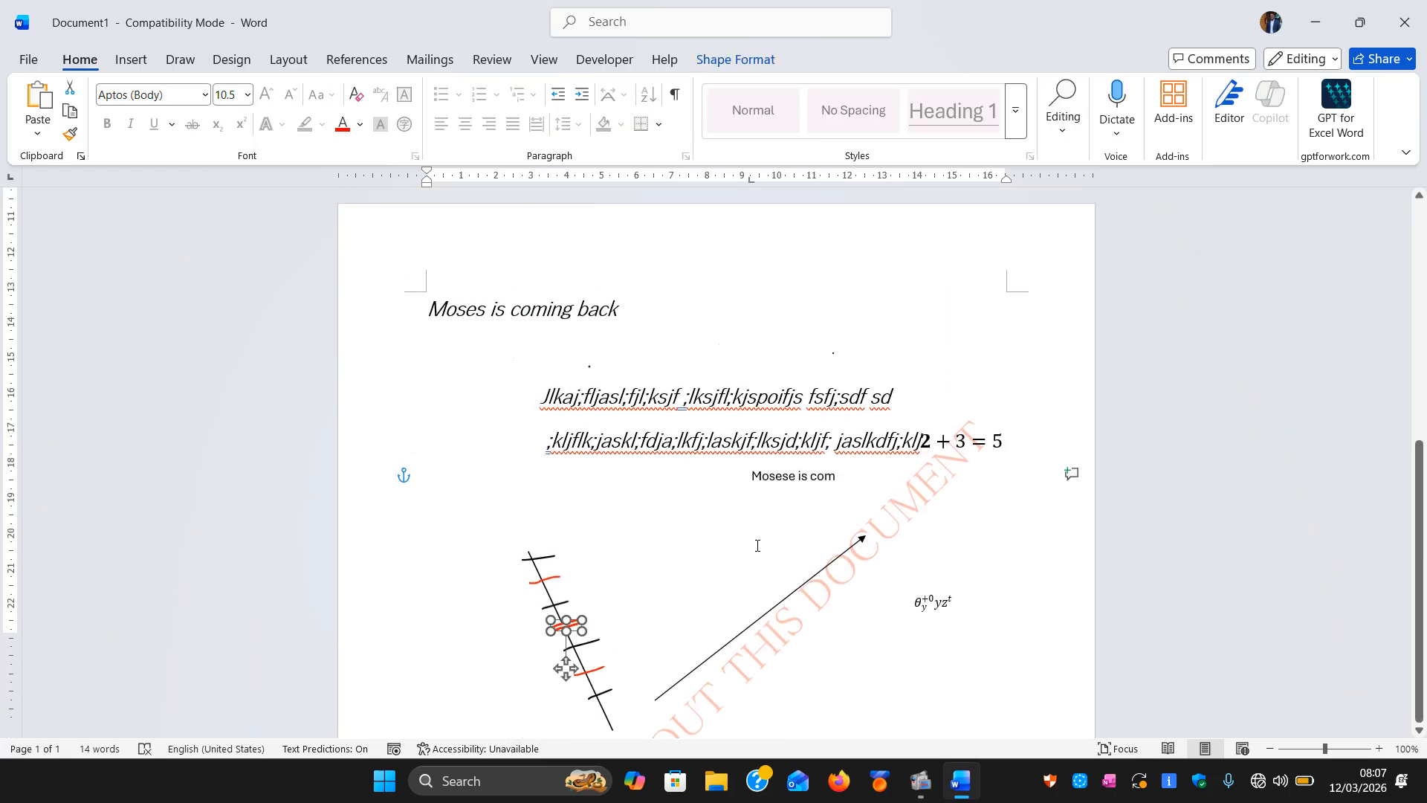
scroll(756, 546, "down", 8)
scroll(759, 544, "up", 2)
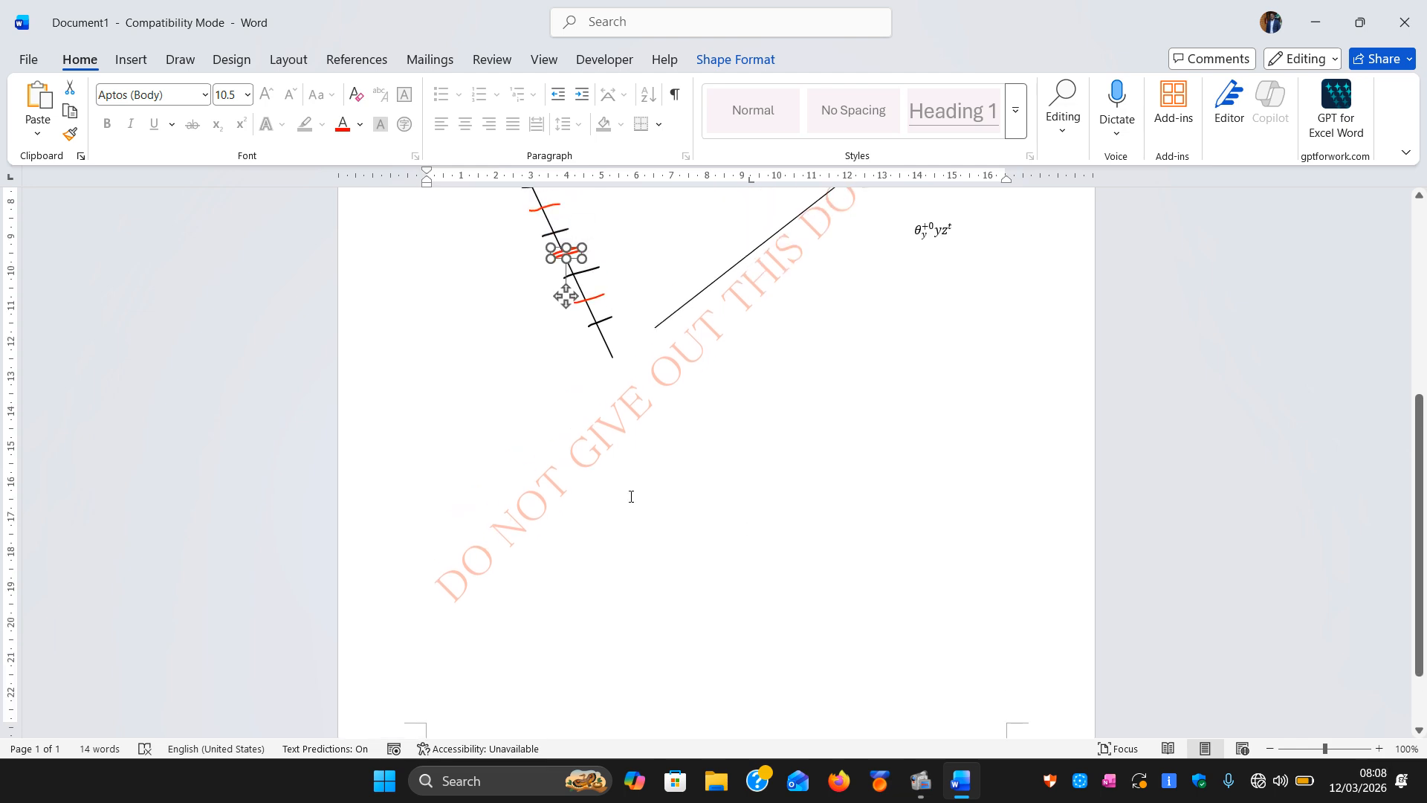
left_click(527, 537)
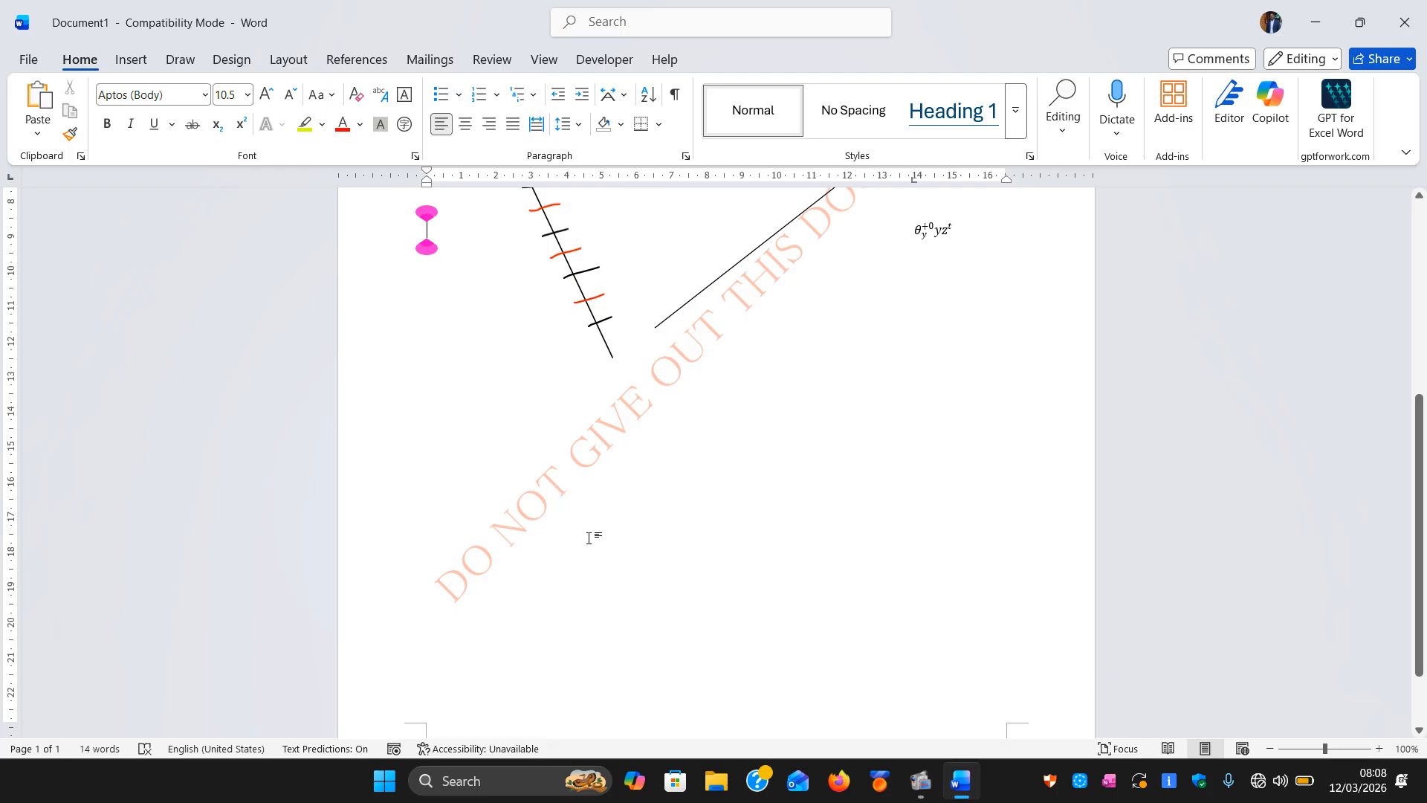
scroll(587, 531, "up", 8)
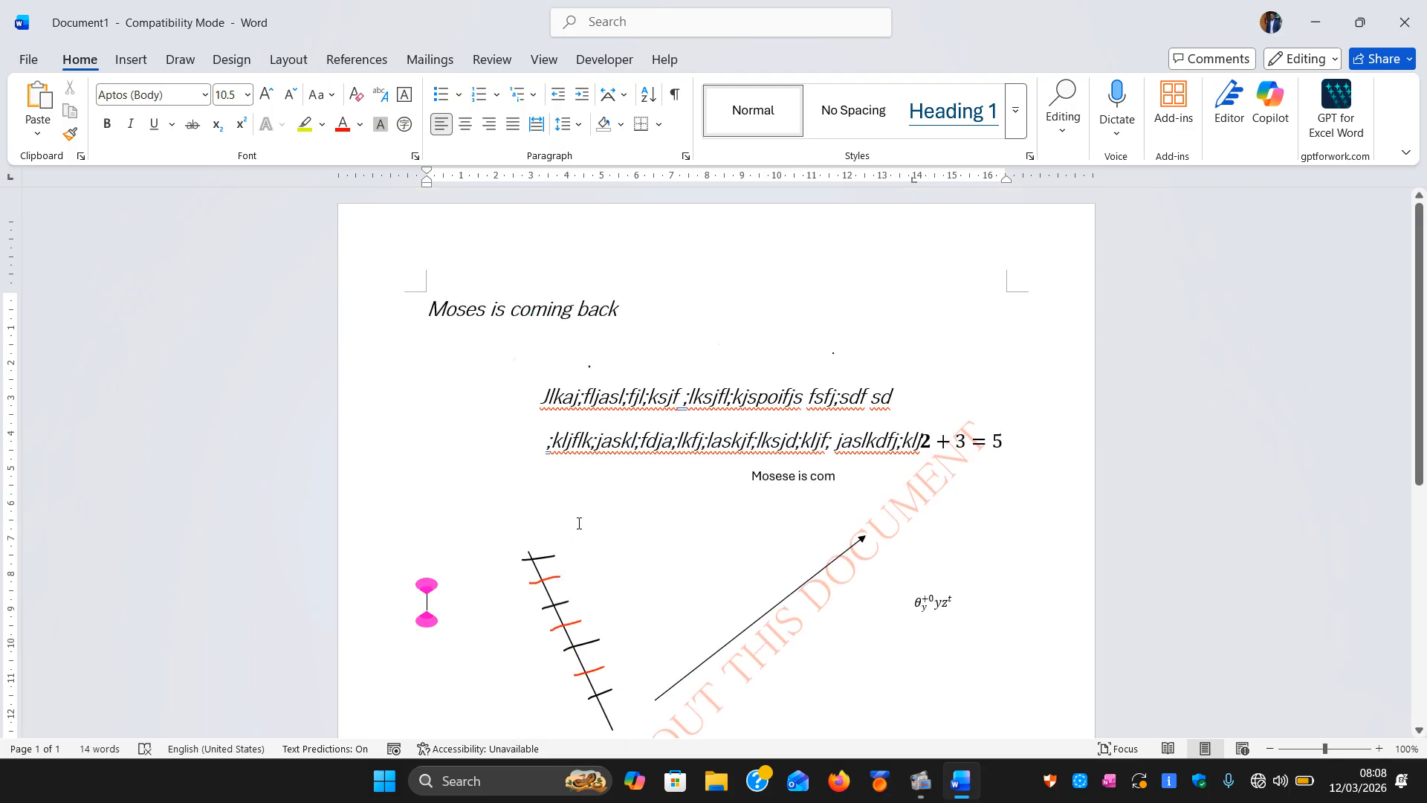
scroll(579, 523, "down", 4)
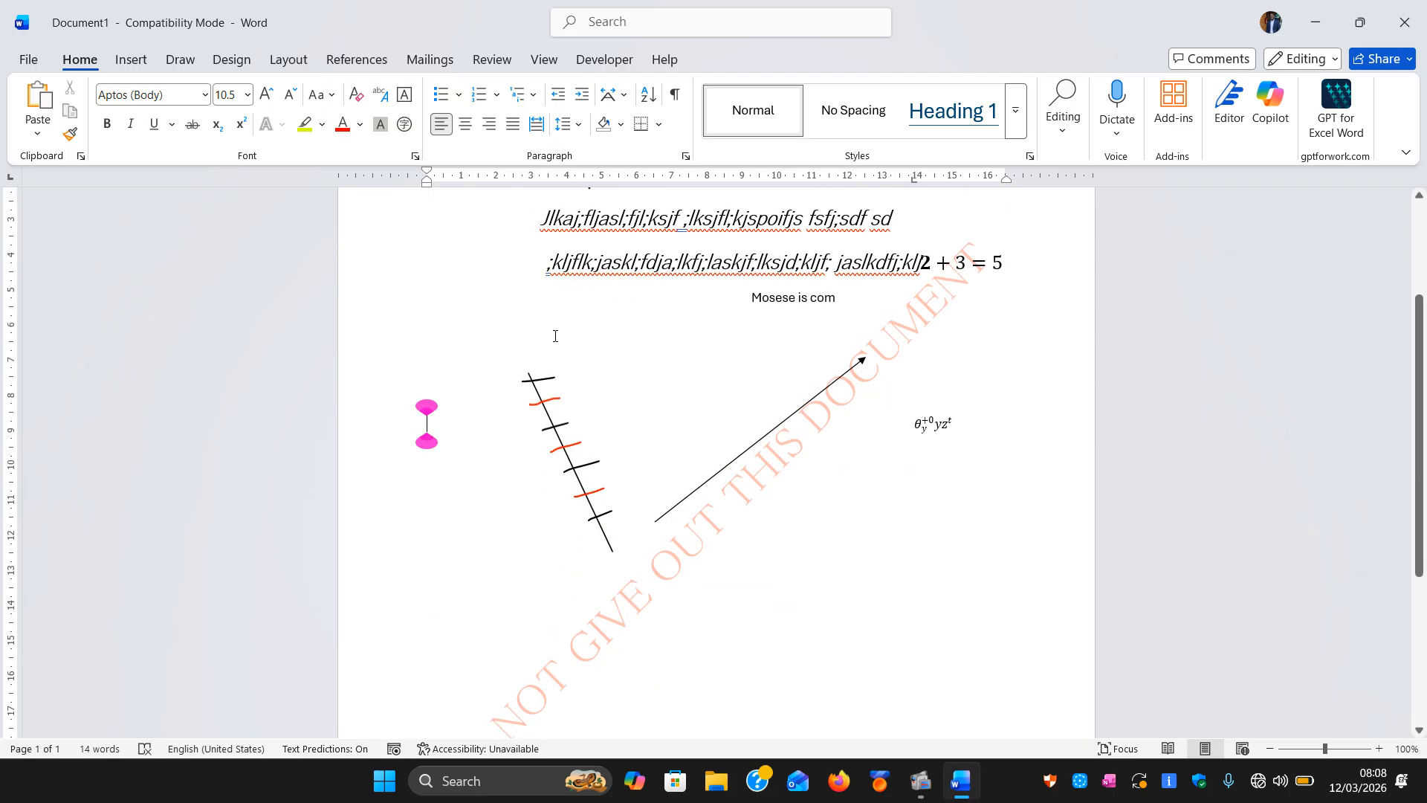
- Reopen the custom watermark settings and shorten the watermark text to DO NOT GIVE
left_click(231, 60)
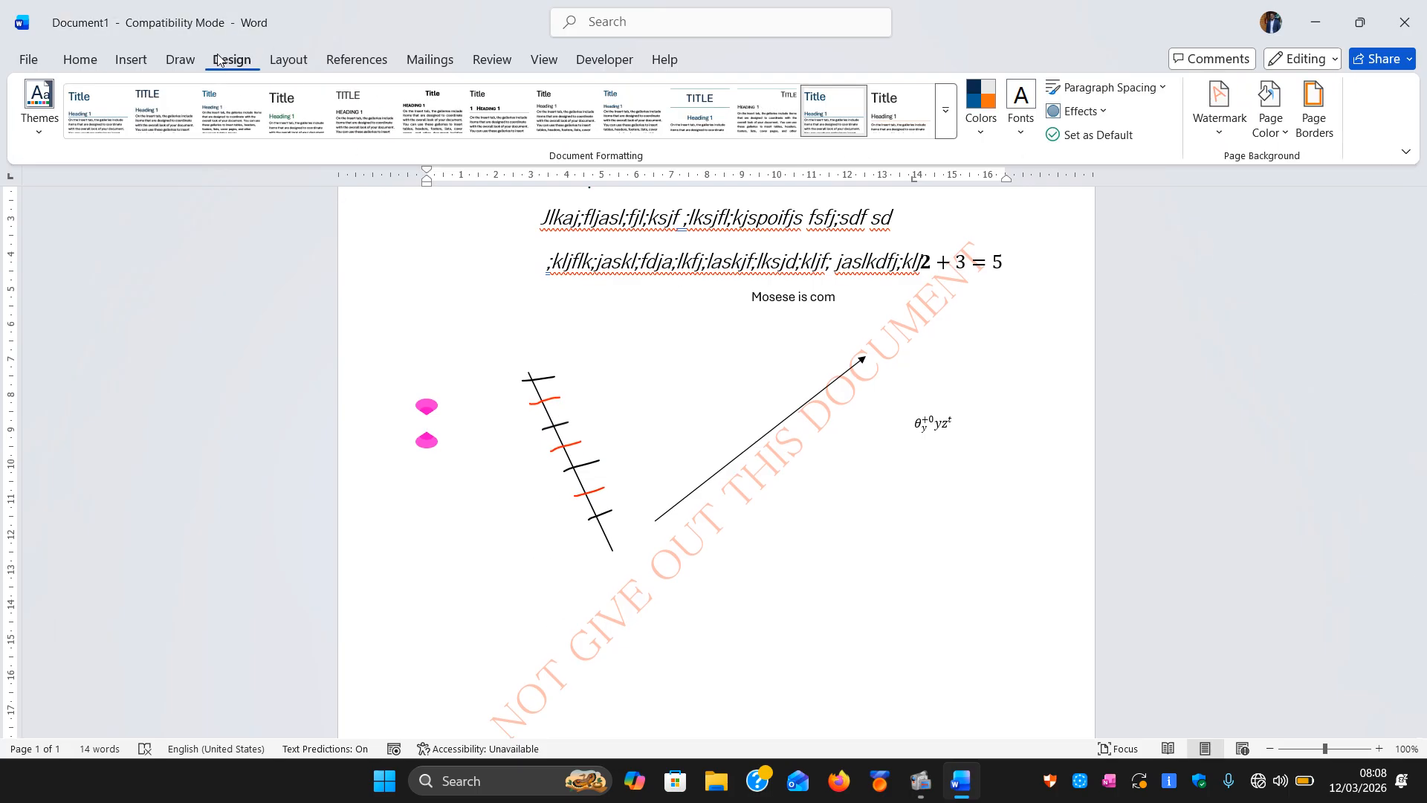
left_click(1222, 127)
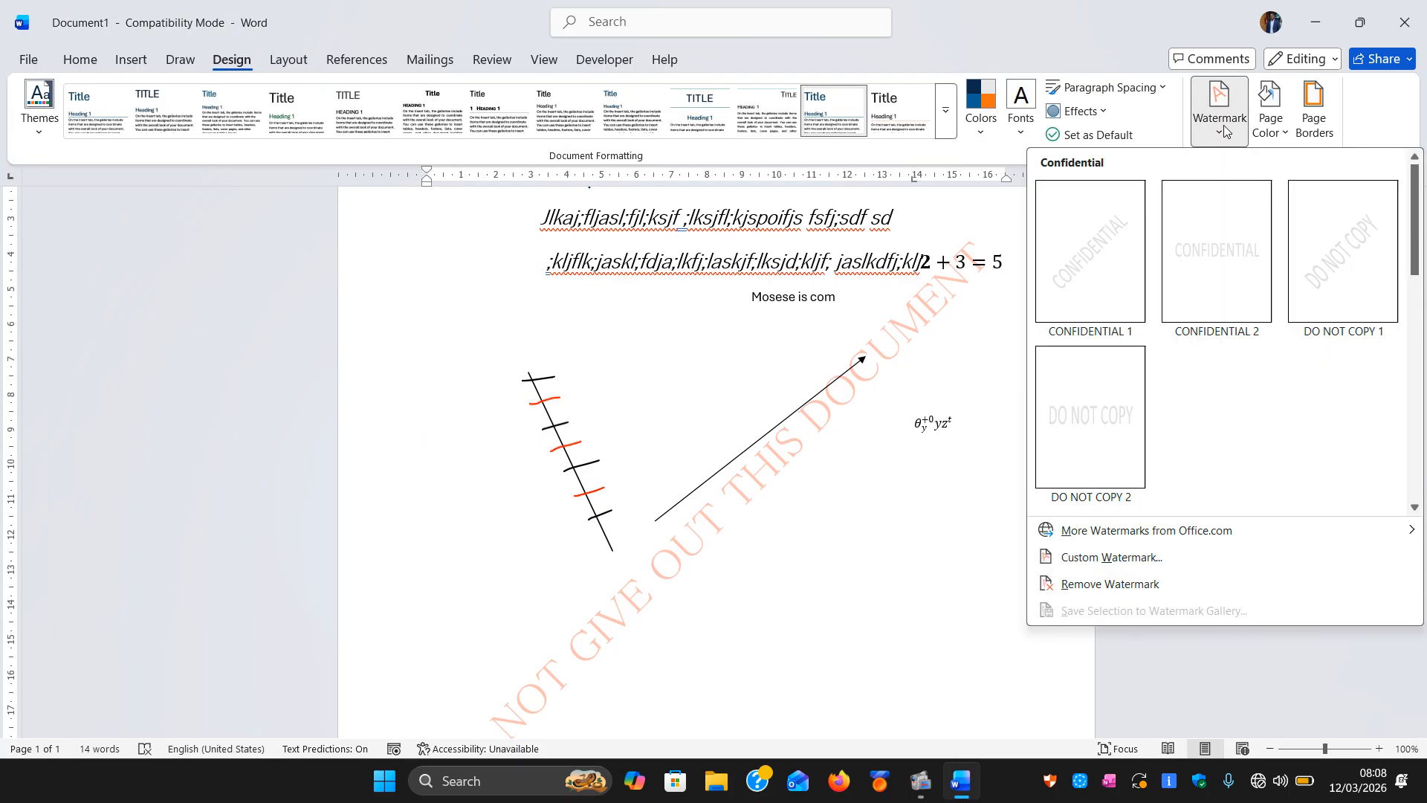
left_click(1124, 557)
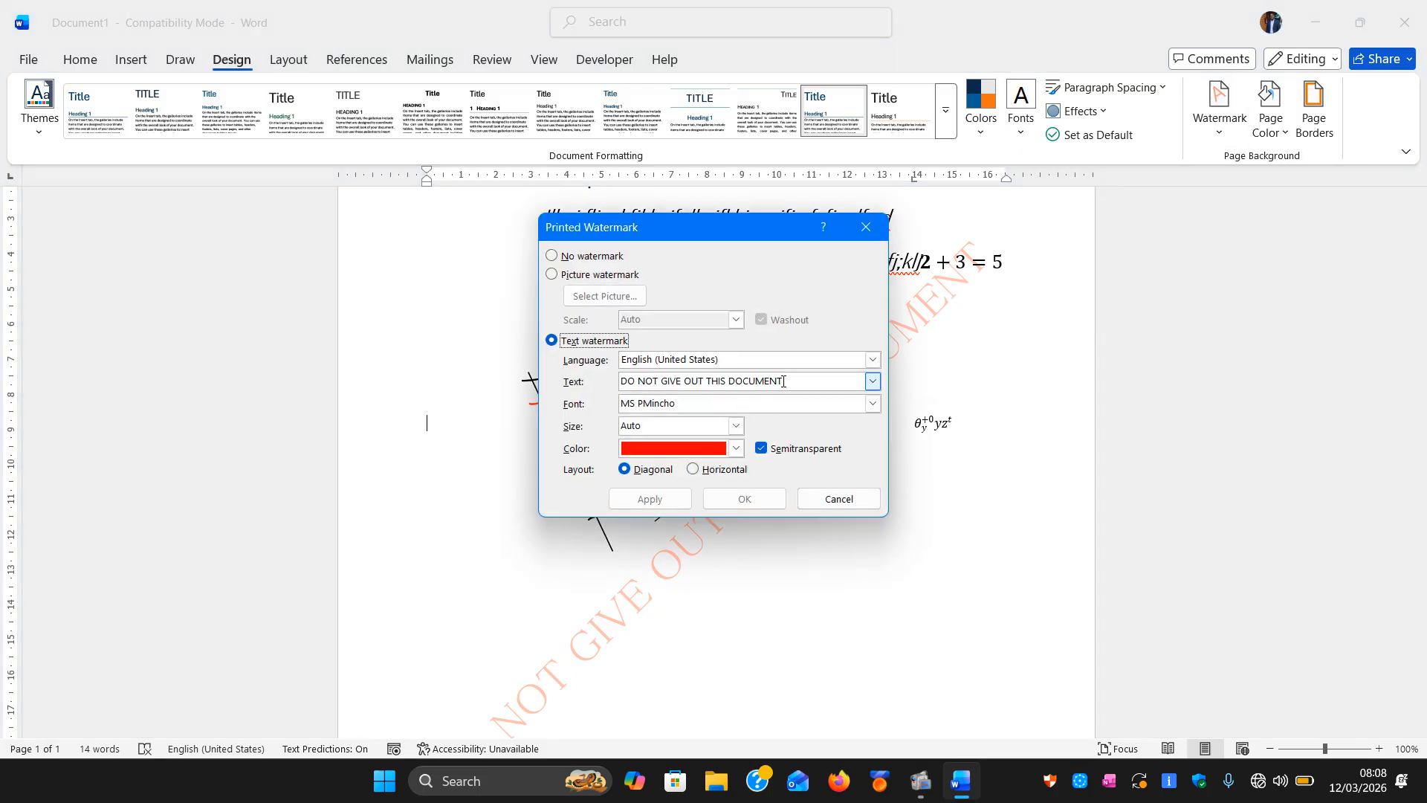
left_click(785, 381)
key("BackSpace")
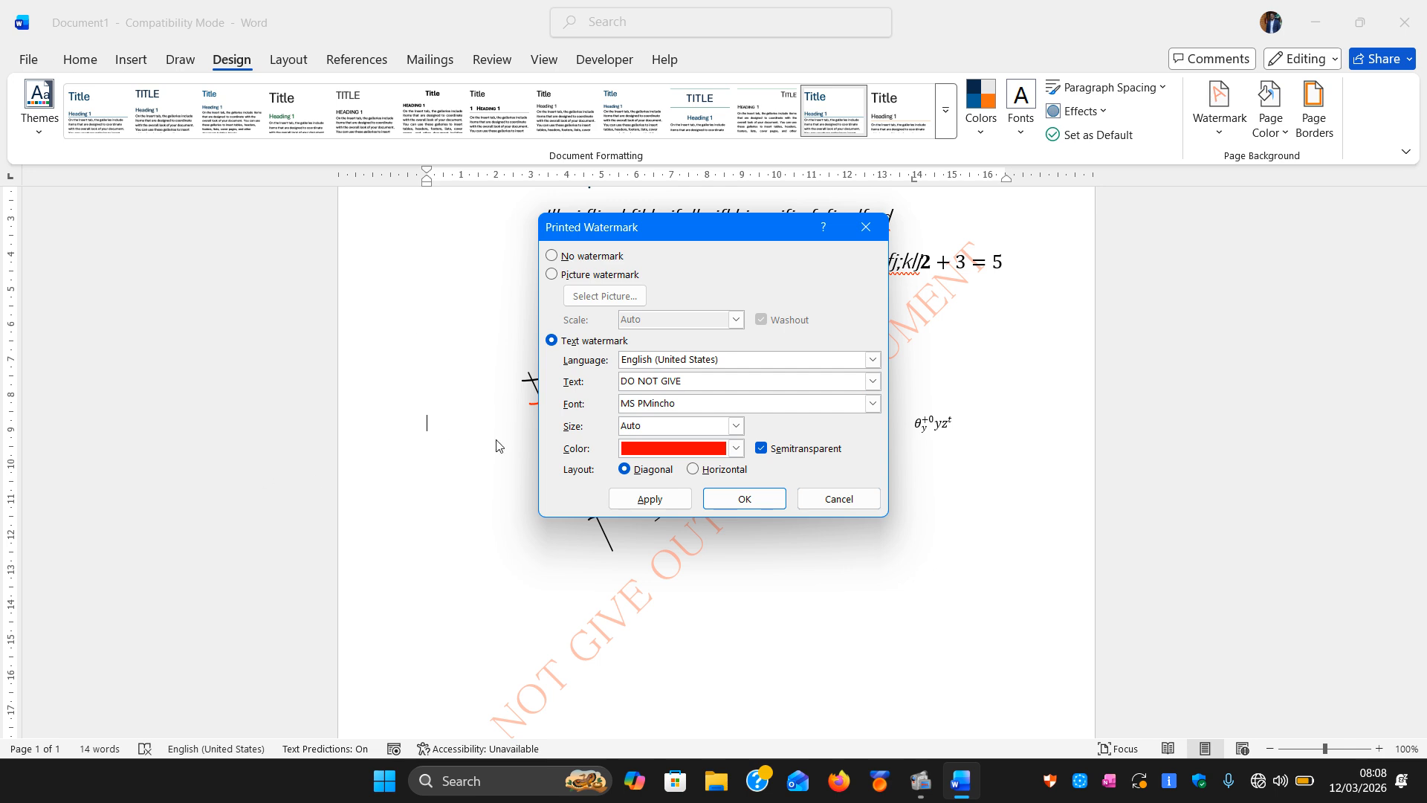
- Set the text watermark's color to the darkest green theme shade, apply it and close the watermark settings
left_click(736, 448)
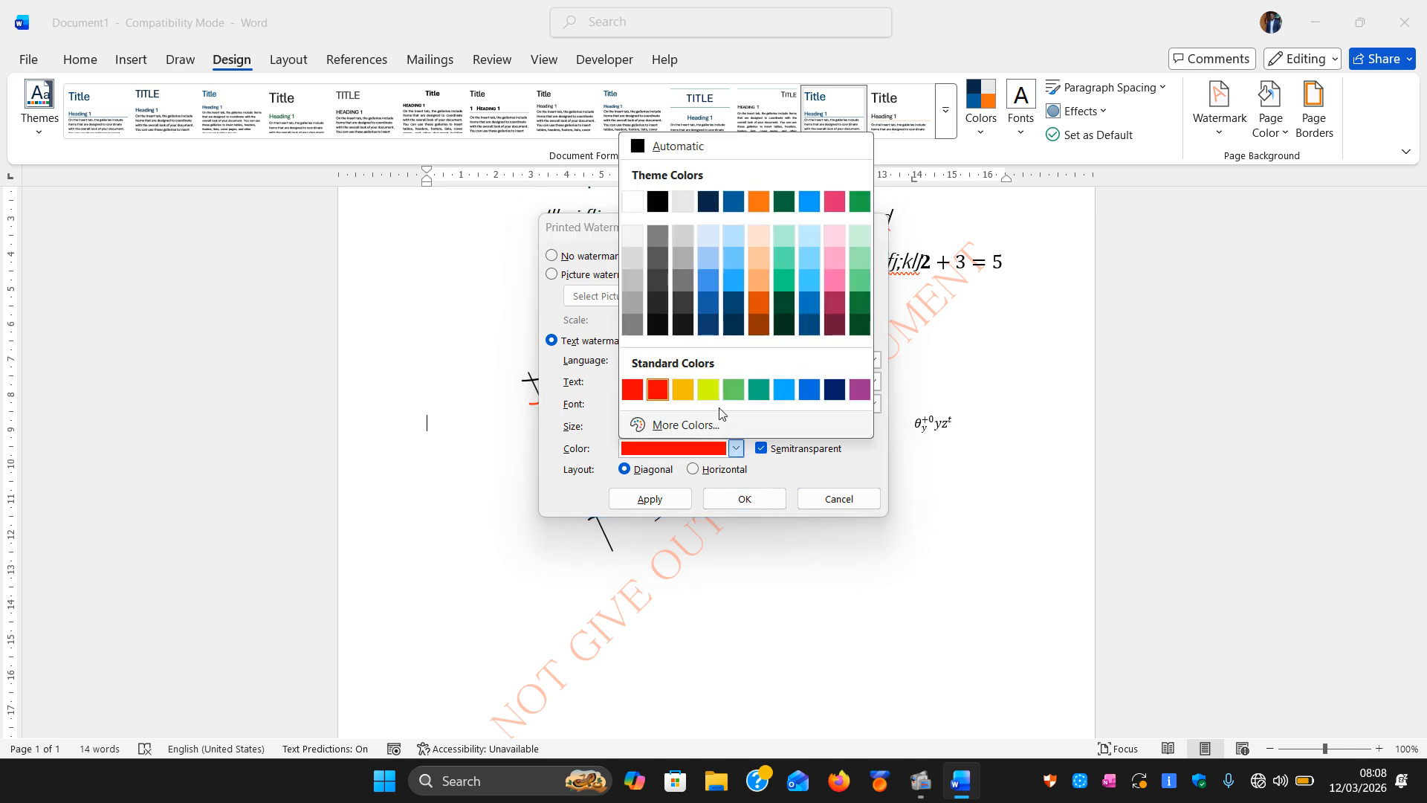
left_click(860, 321)
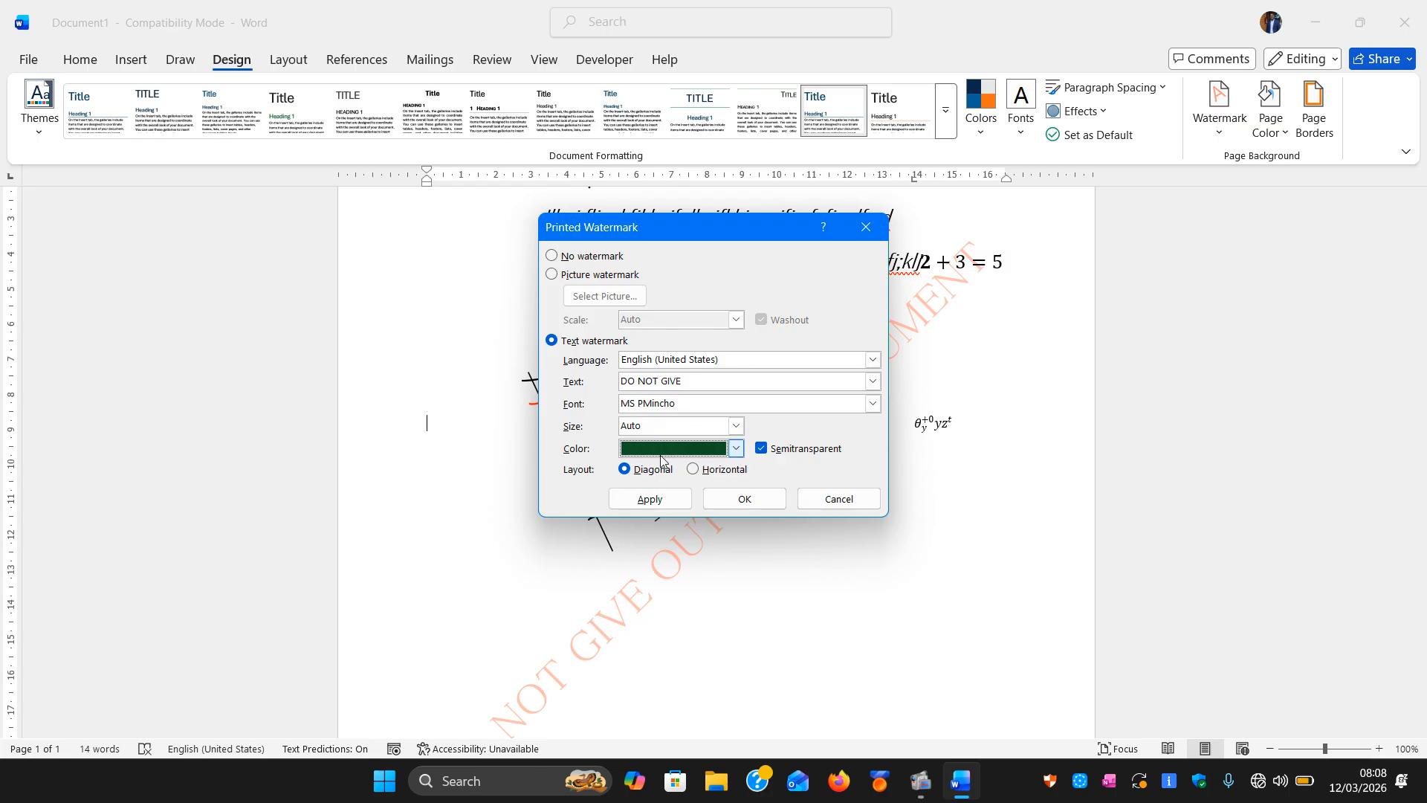
left_click(674, 503)
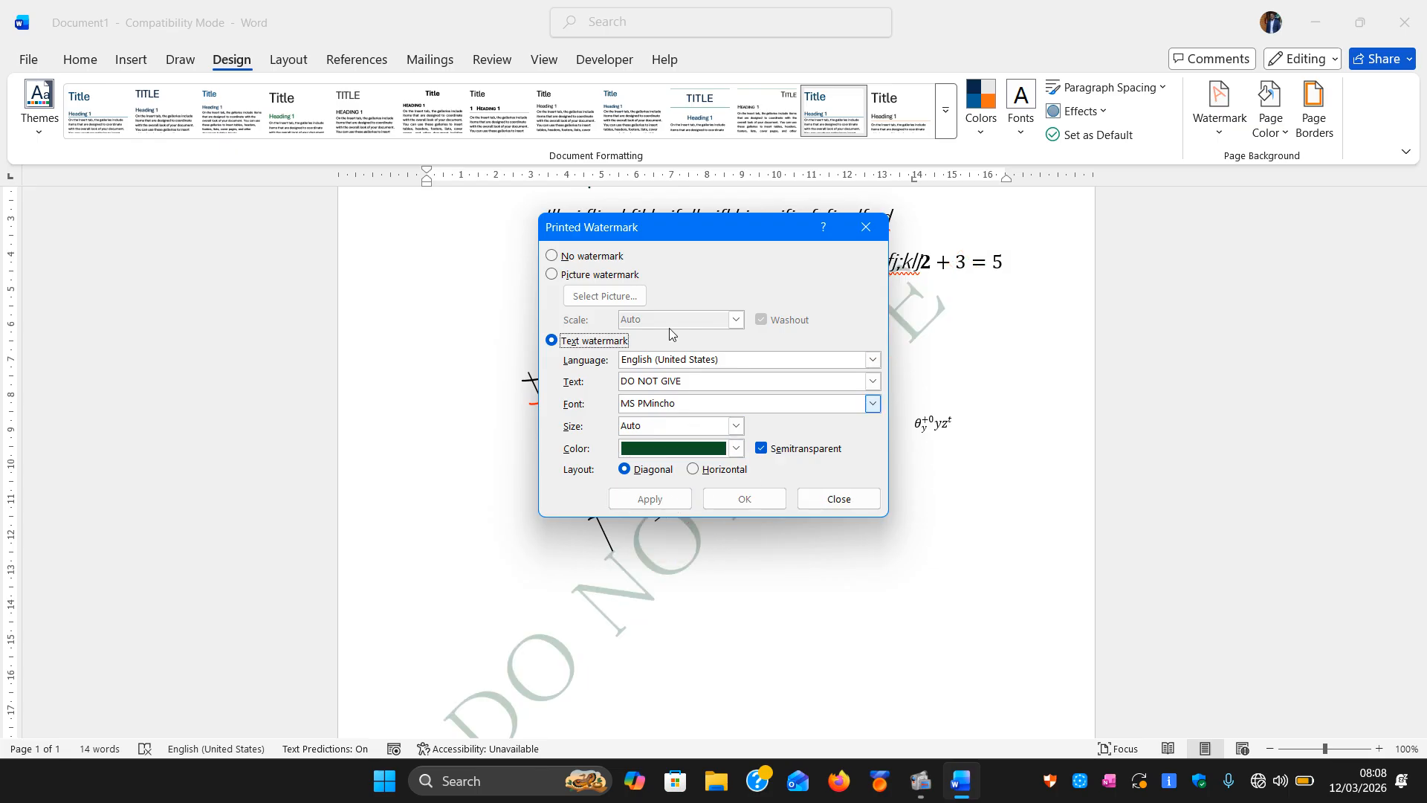
left_click(865, 228)
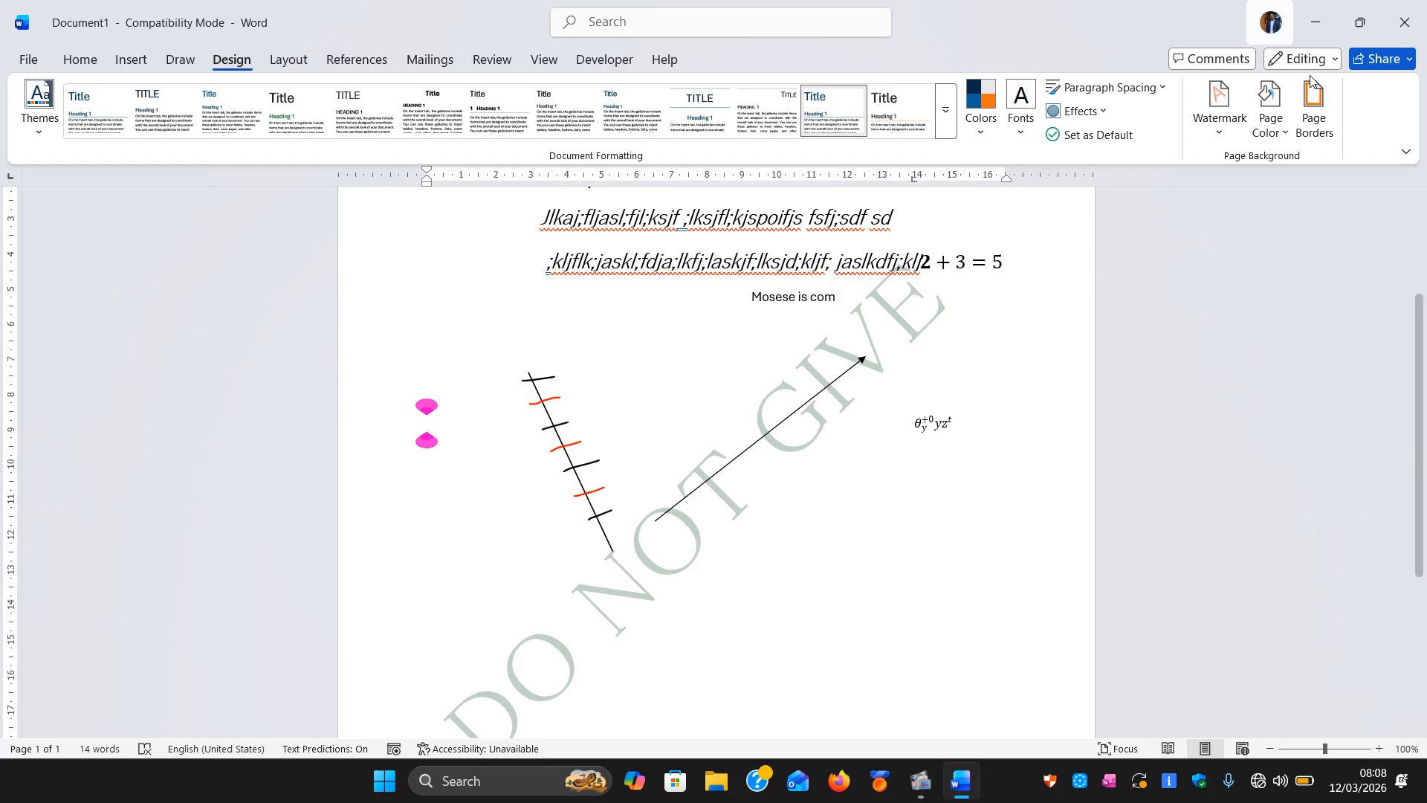
- Review the watermark, page color and page border options without applying any of them
left_click(1221, 141)
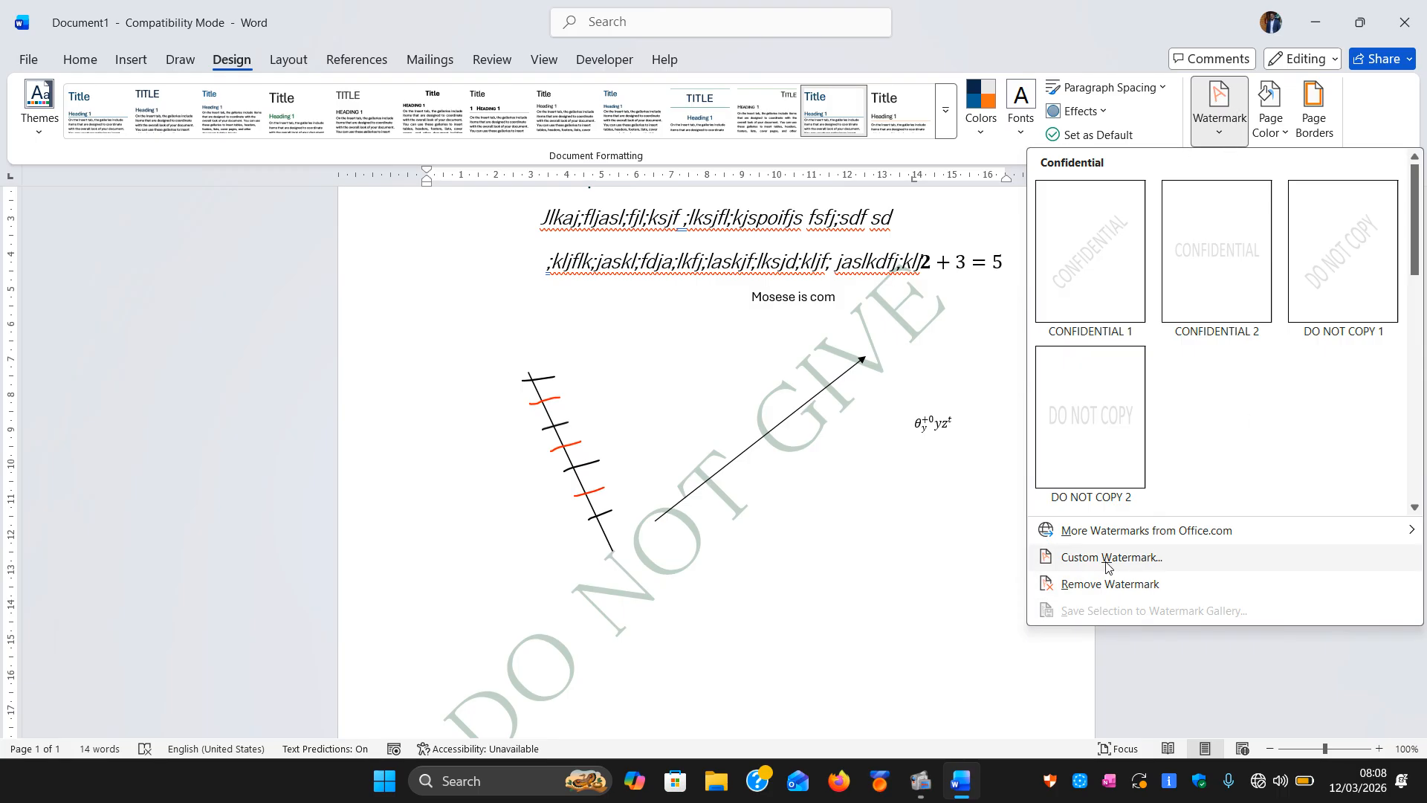
left_click(825, 513)
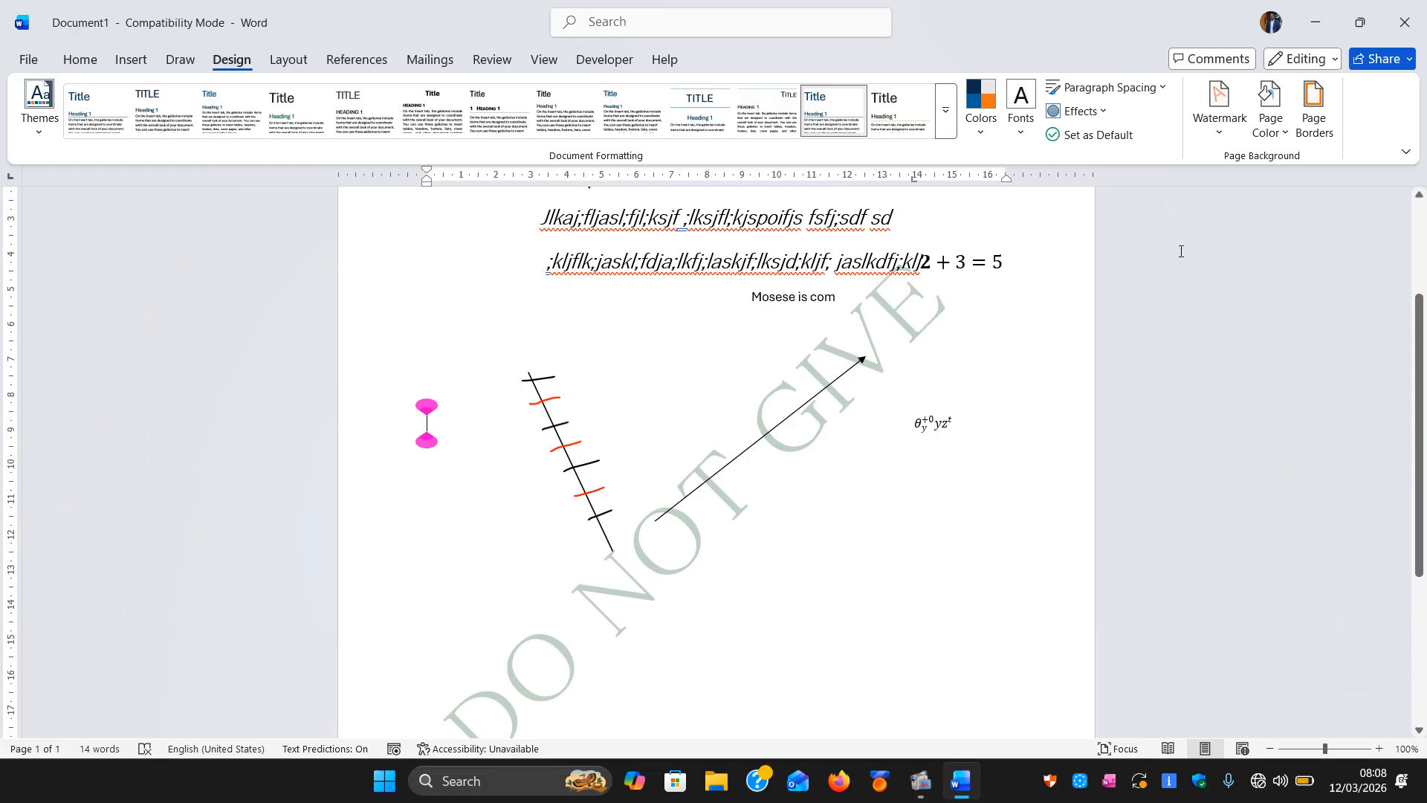
left_click(1280, 128)
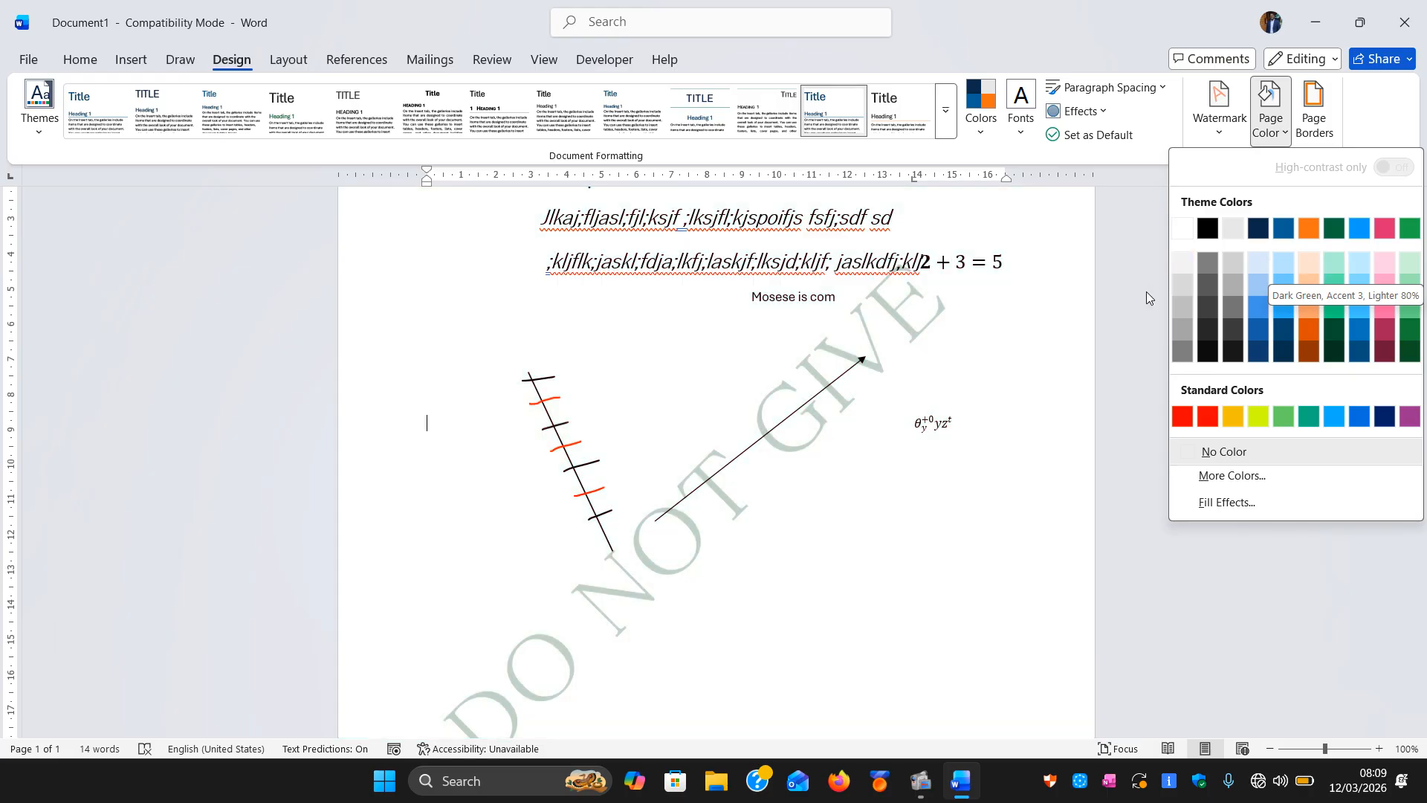
left_click(1180, 283)
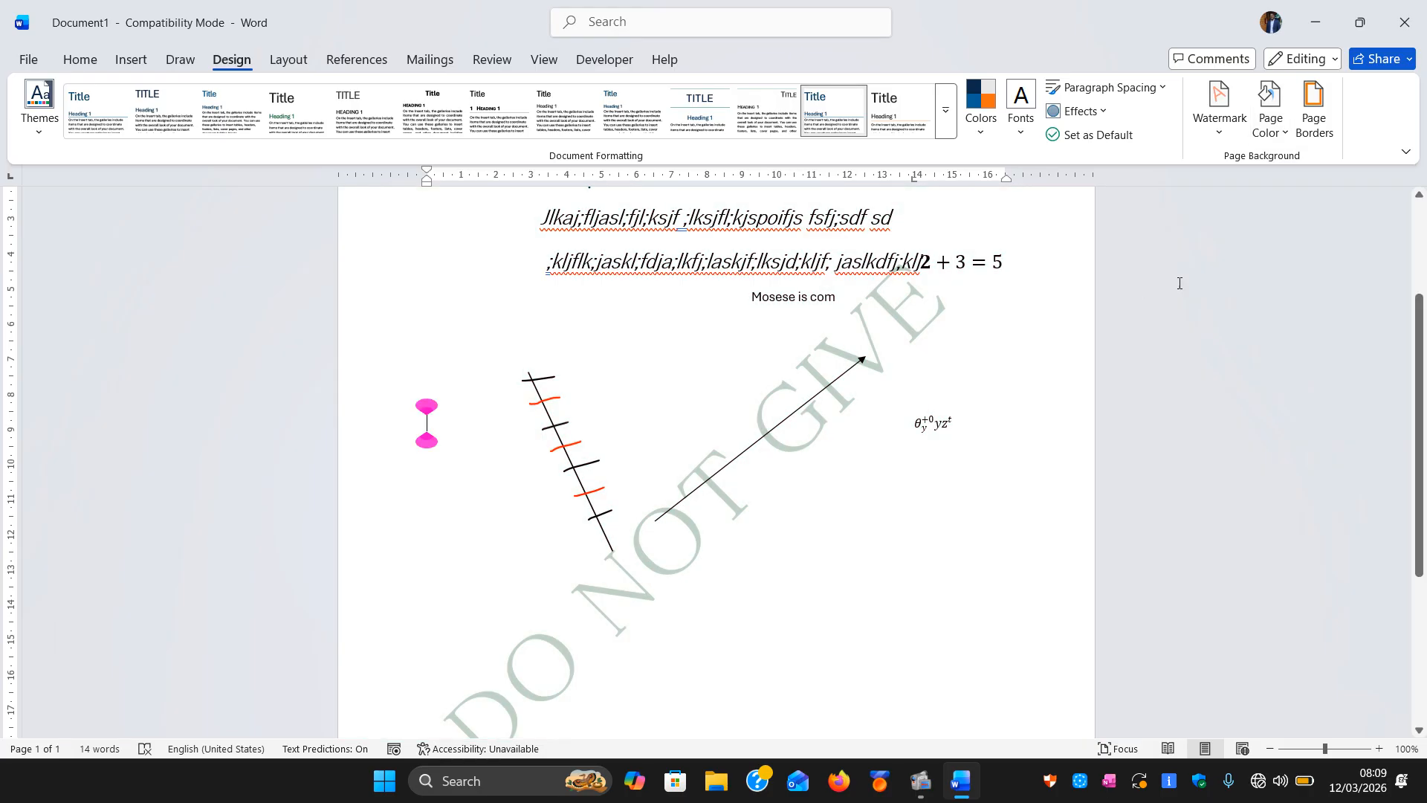
left_click(1321, 118)
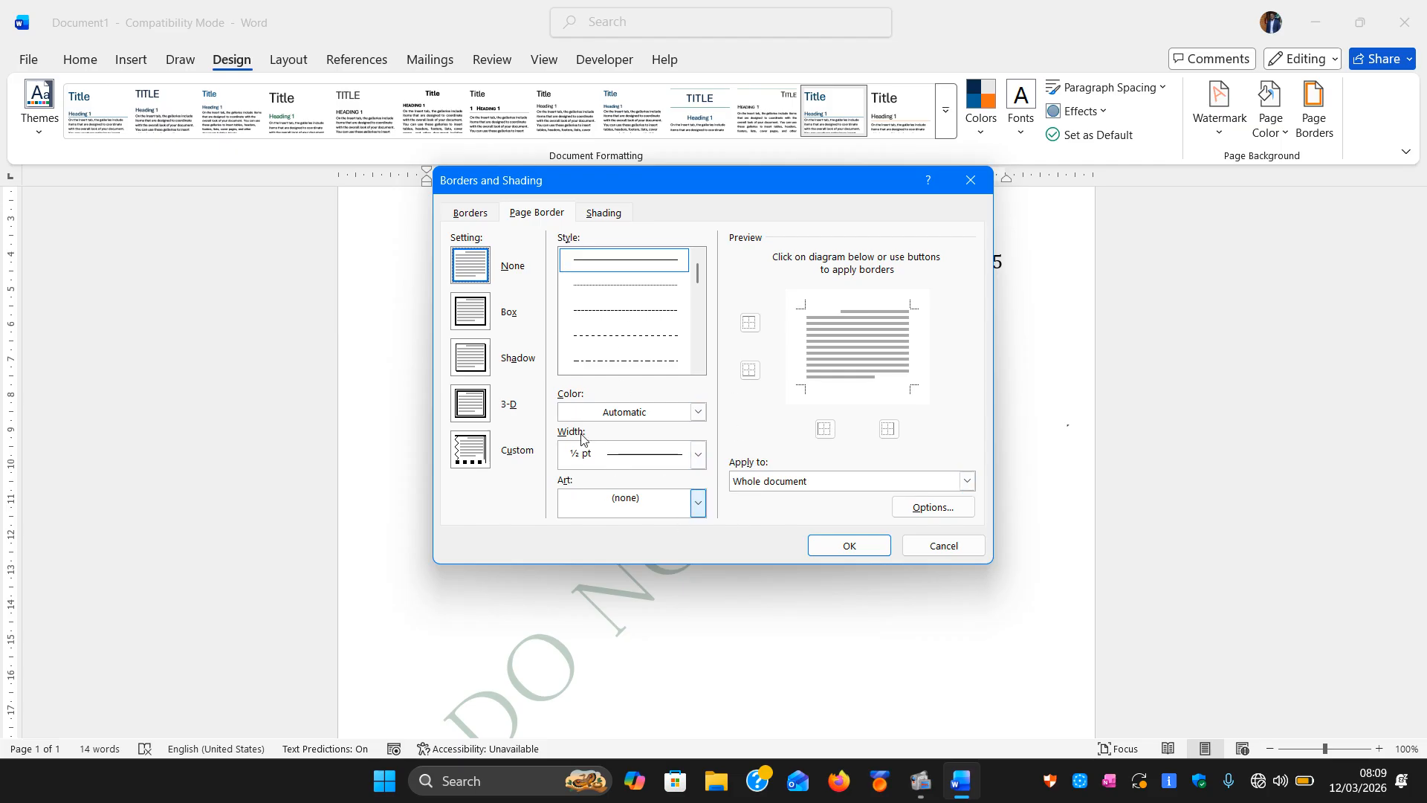
left_click(971, 181)
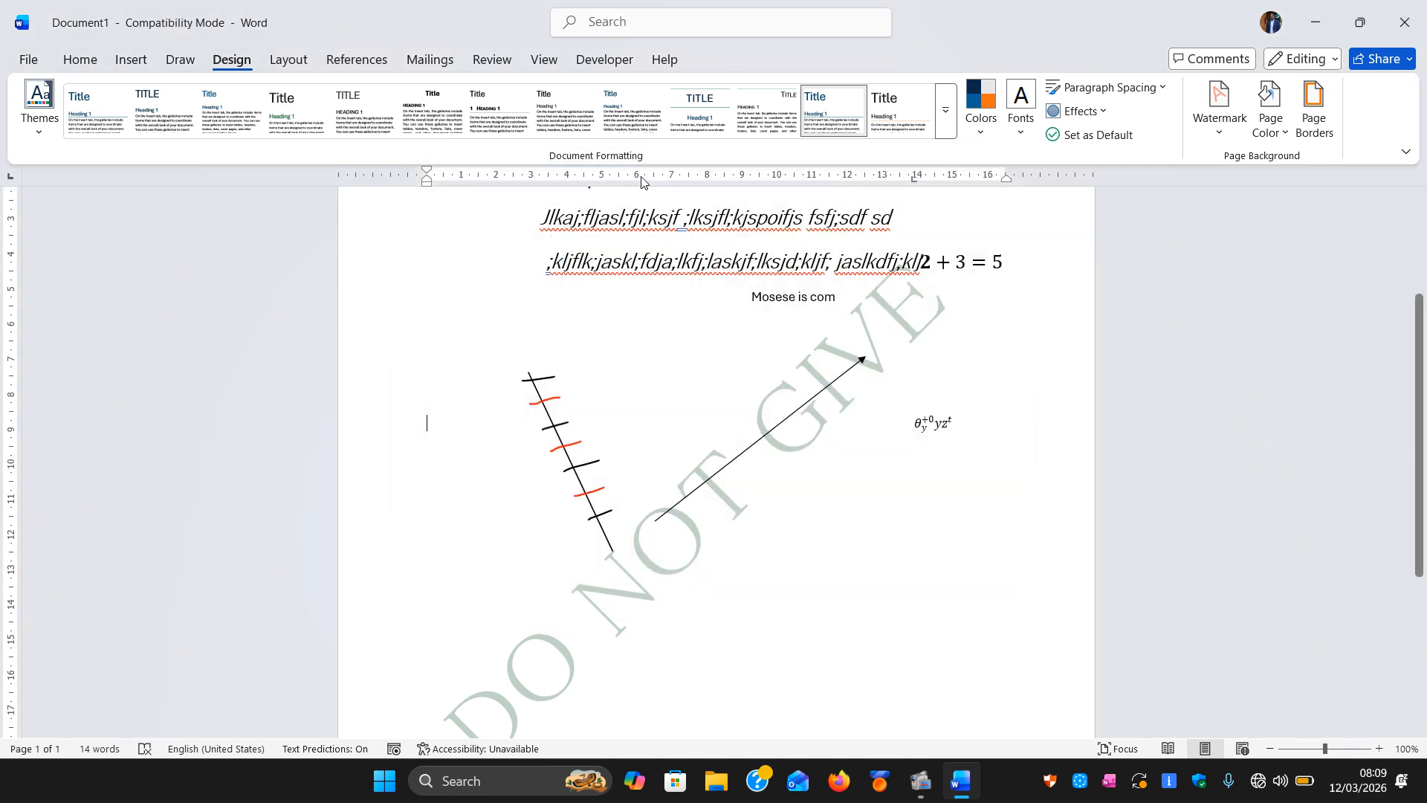
- Open the Borders and Shading settings from the paragraph border options and examine the page border and shading settings
left_click(80, 64)
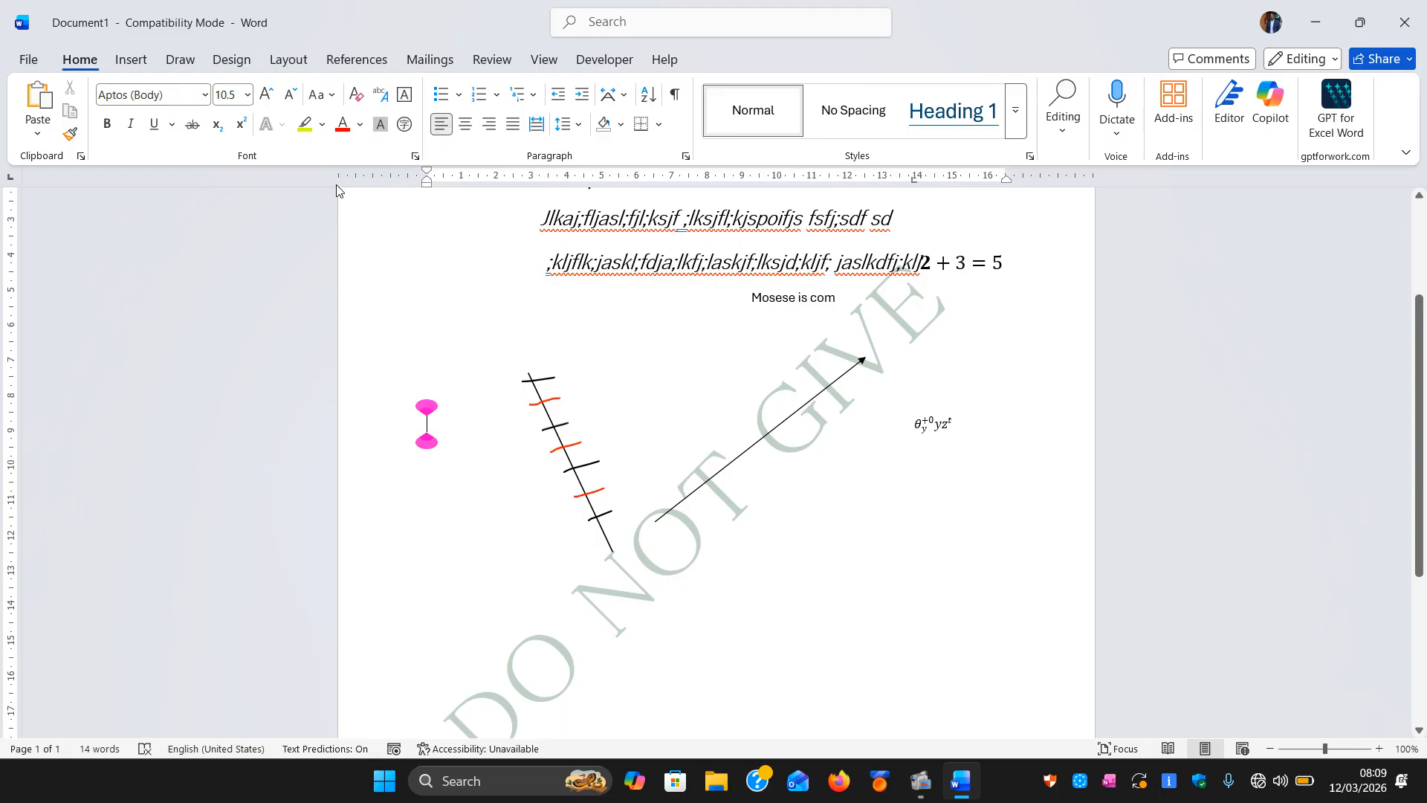
left_click(659, 125)
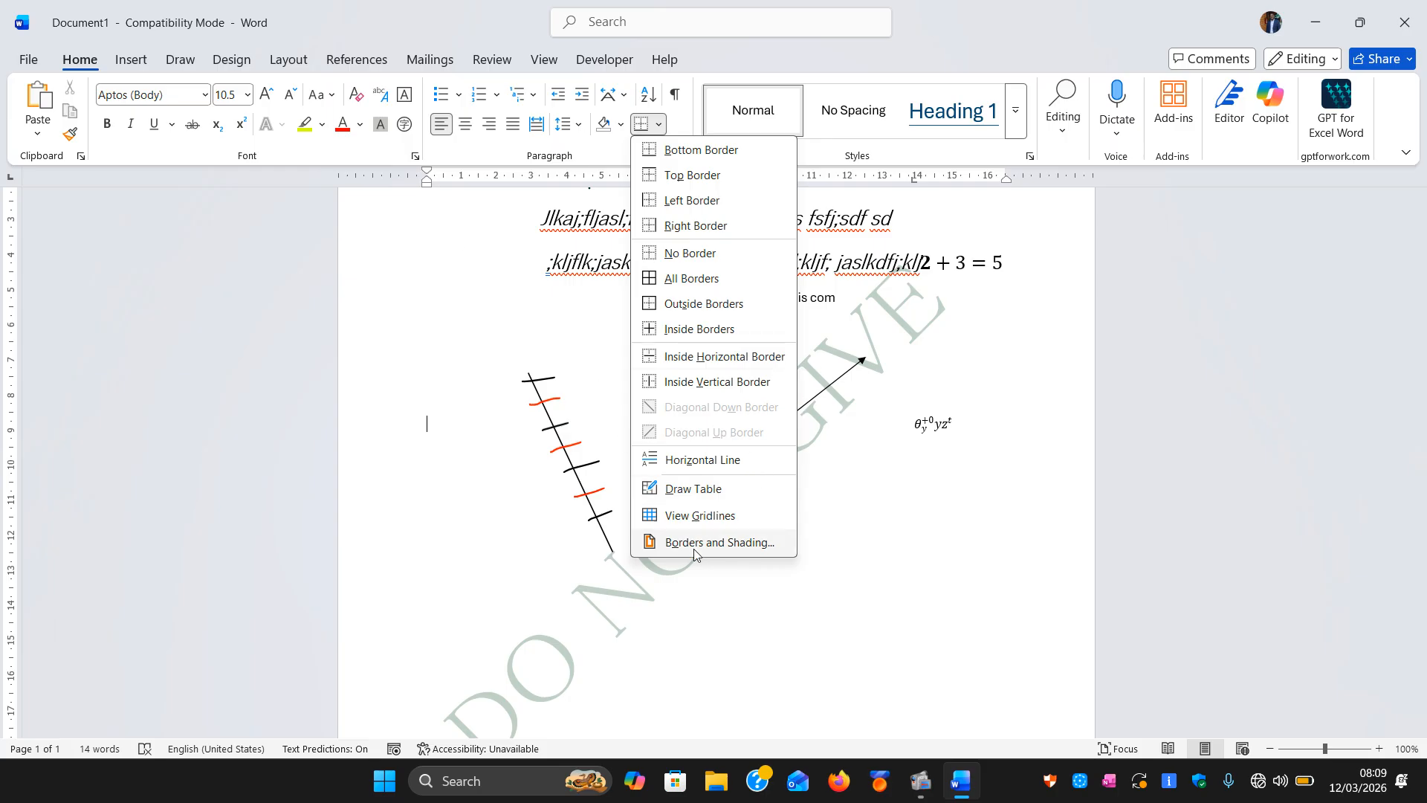
left_click(712, 543)
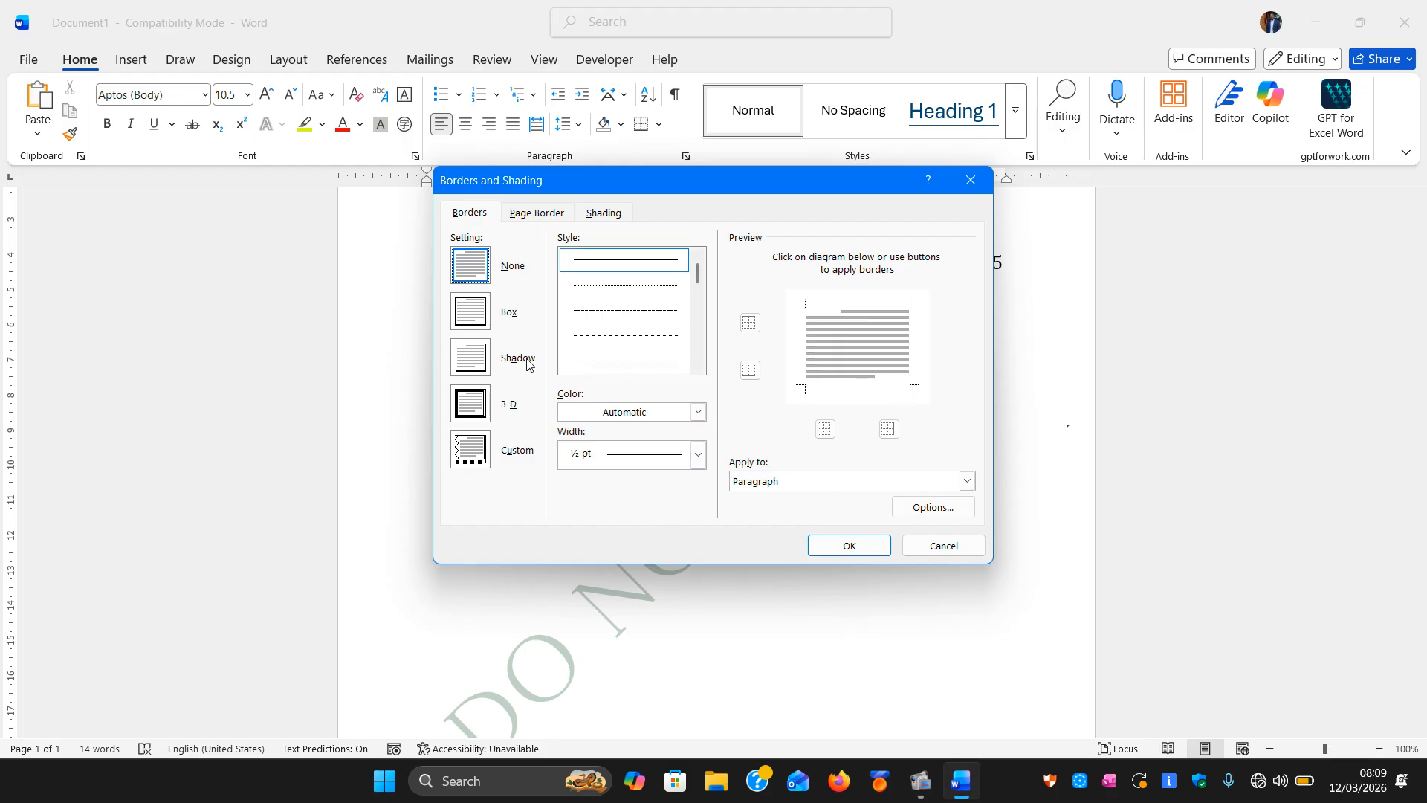
left_click(519, 215)
left_click(600, 213)
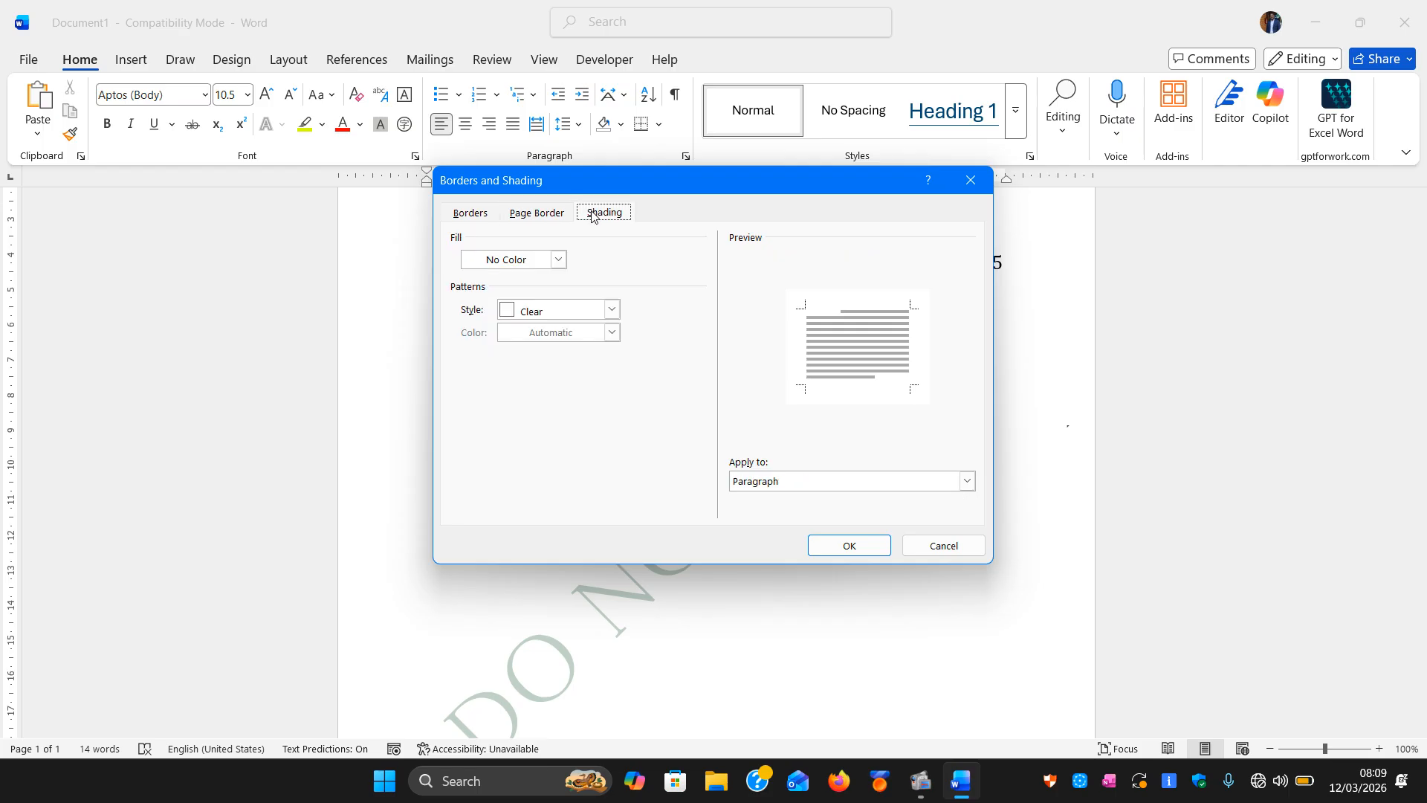
left_click(558, 215)
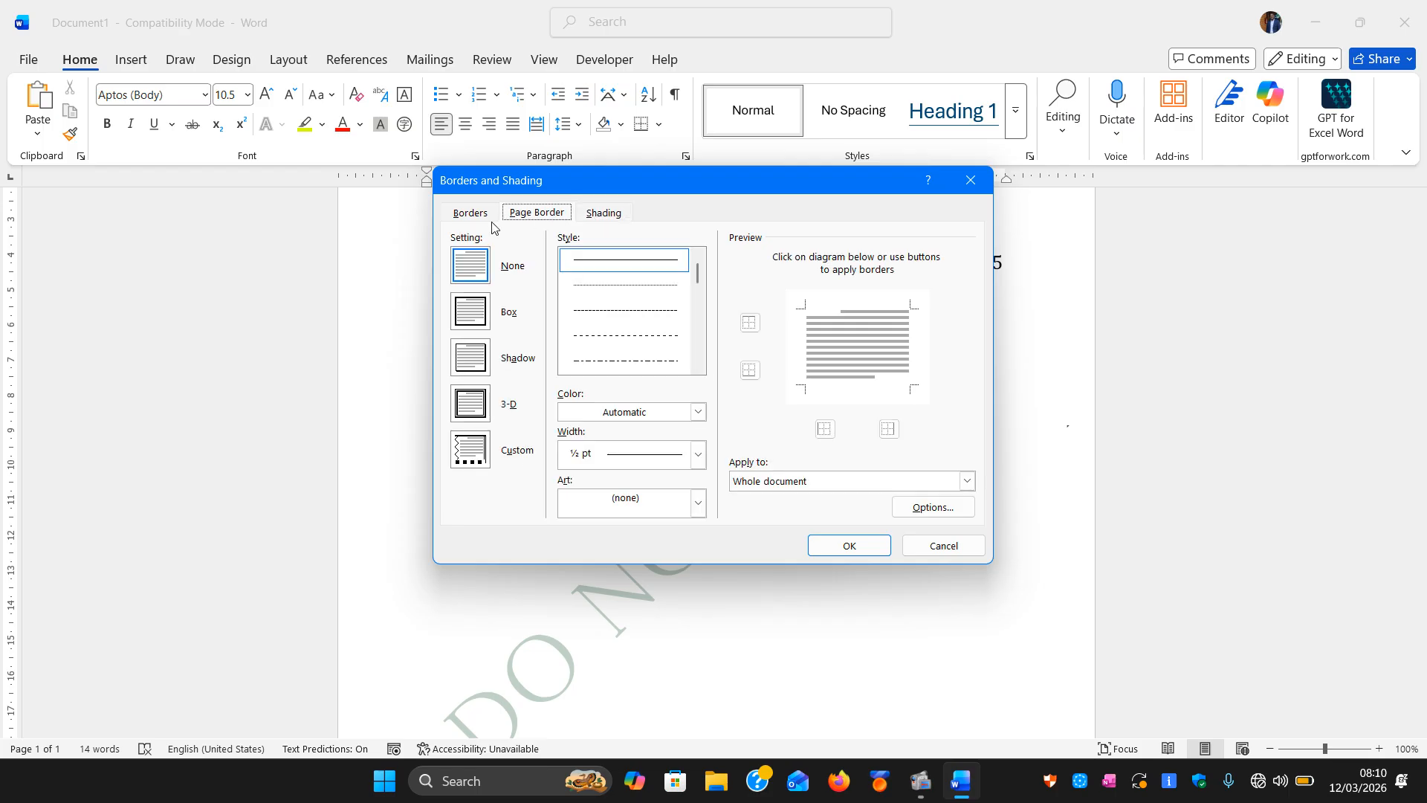
- Configure a box page border with a thick-thin line style and a width of 4 ½ pt
left_click(483, 215)
left_click(535, 215)
left_click(697, 366)
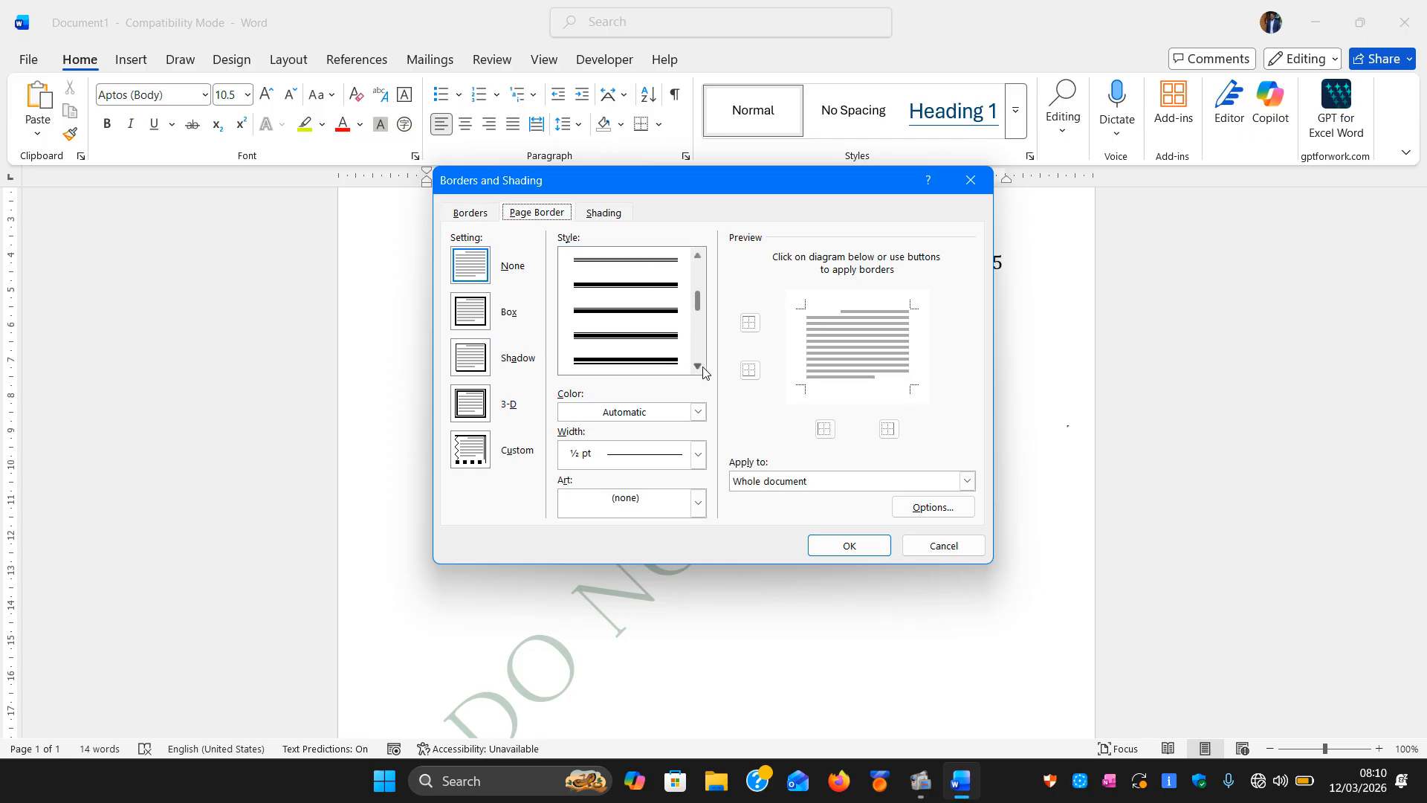
left_click(646, 313)
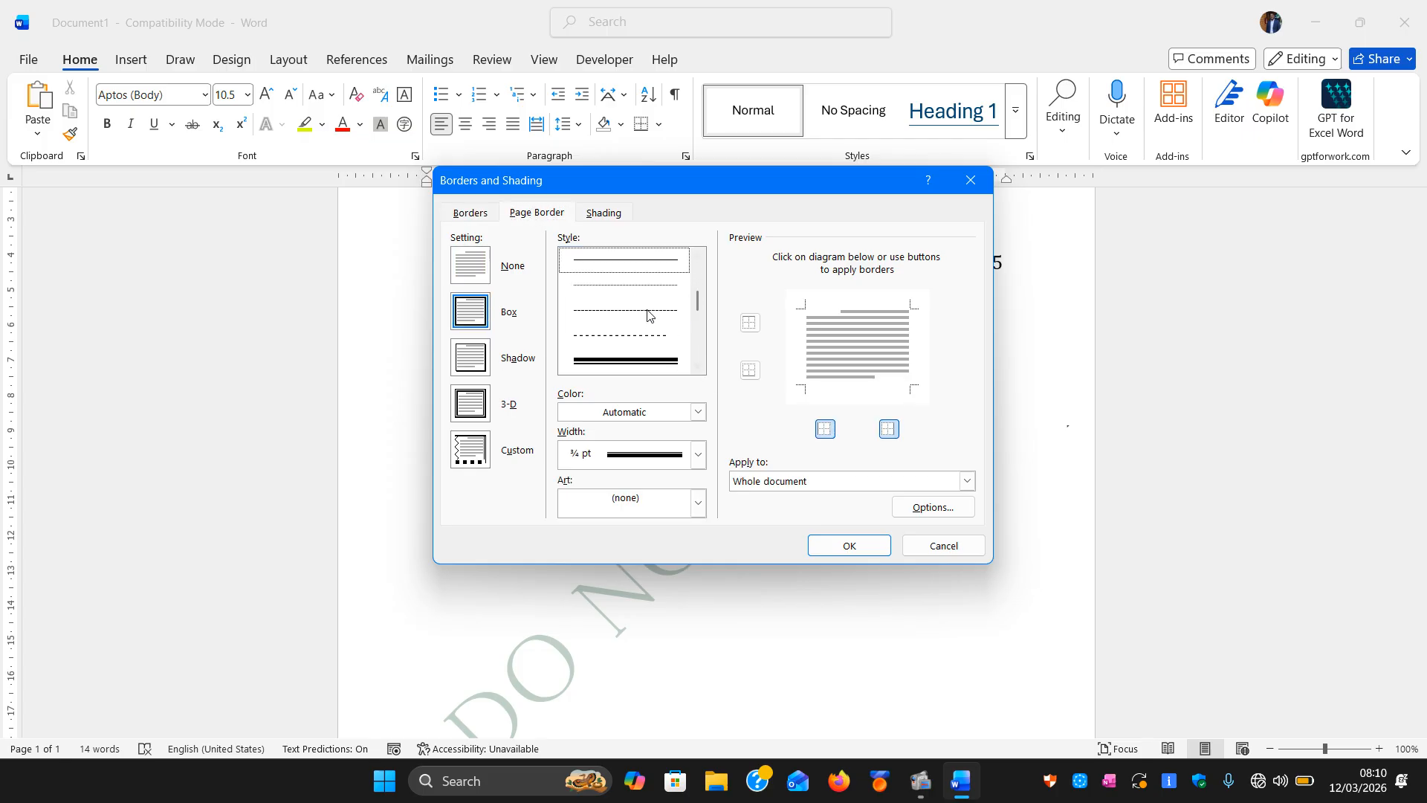
left_click(698, 454)
left_click(649, 564)
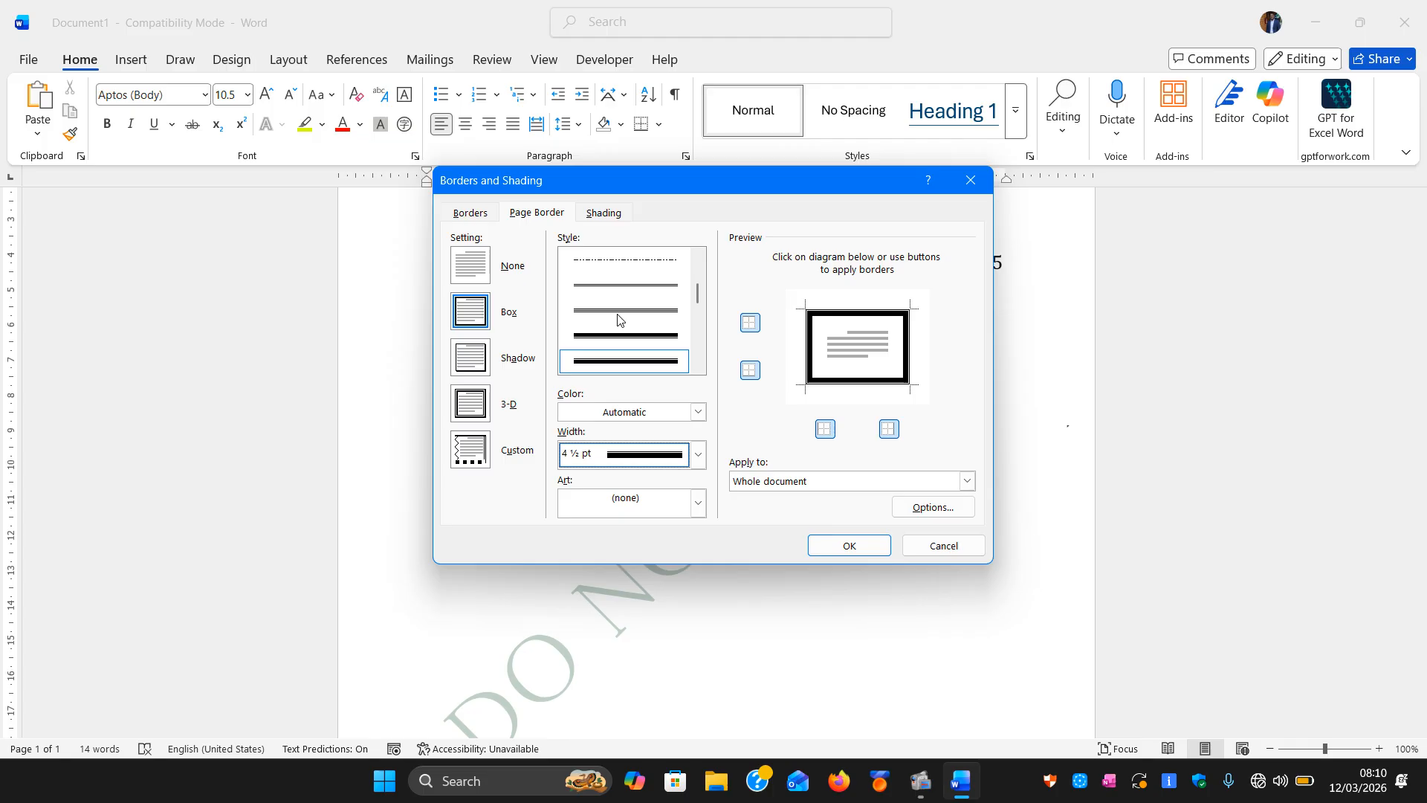
- Set the page border to cover the whole document and confirm it
left_click(786, 483)
left_click(787, 485)
left_click(787, 485)
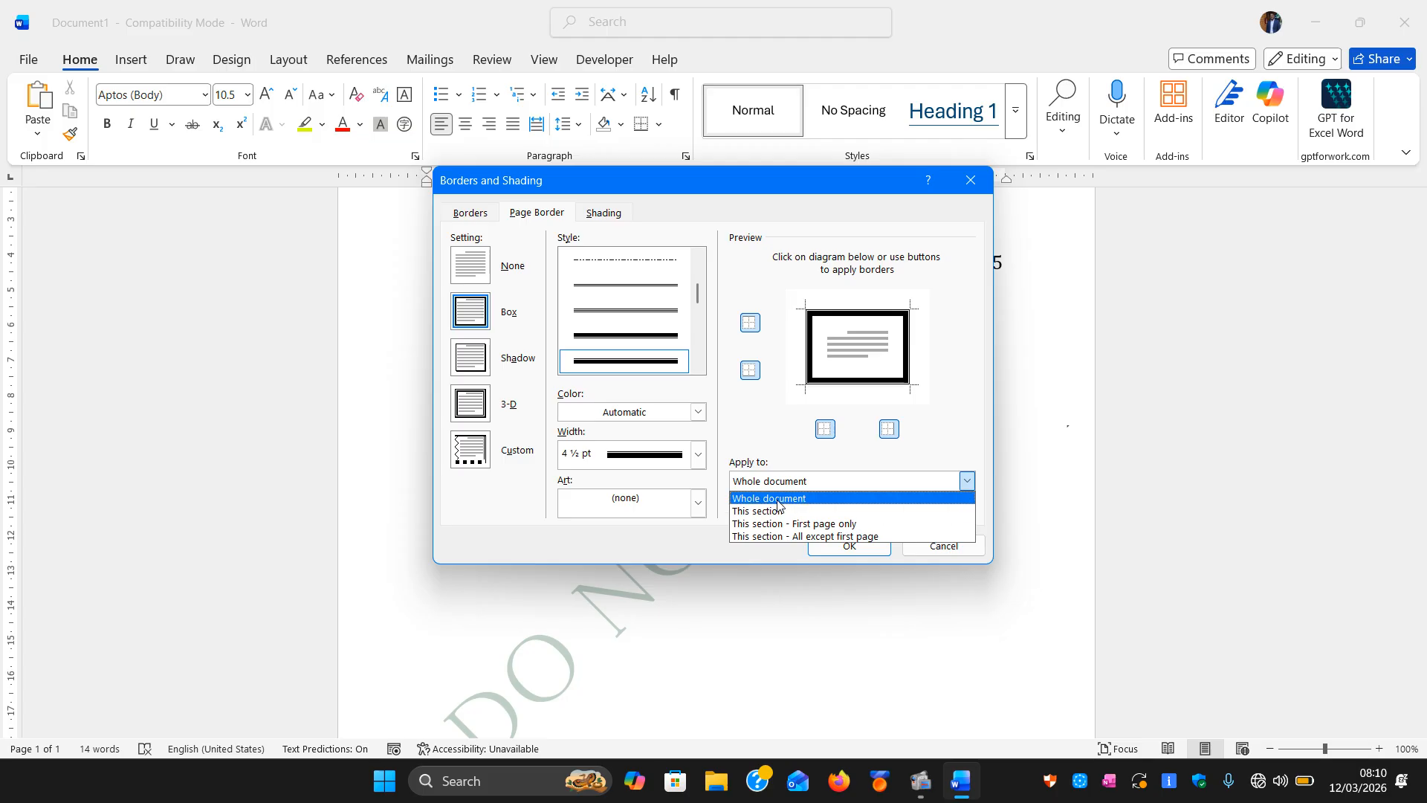
left_click(777, 499)
left_click(831, 547)
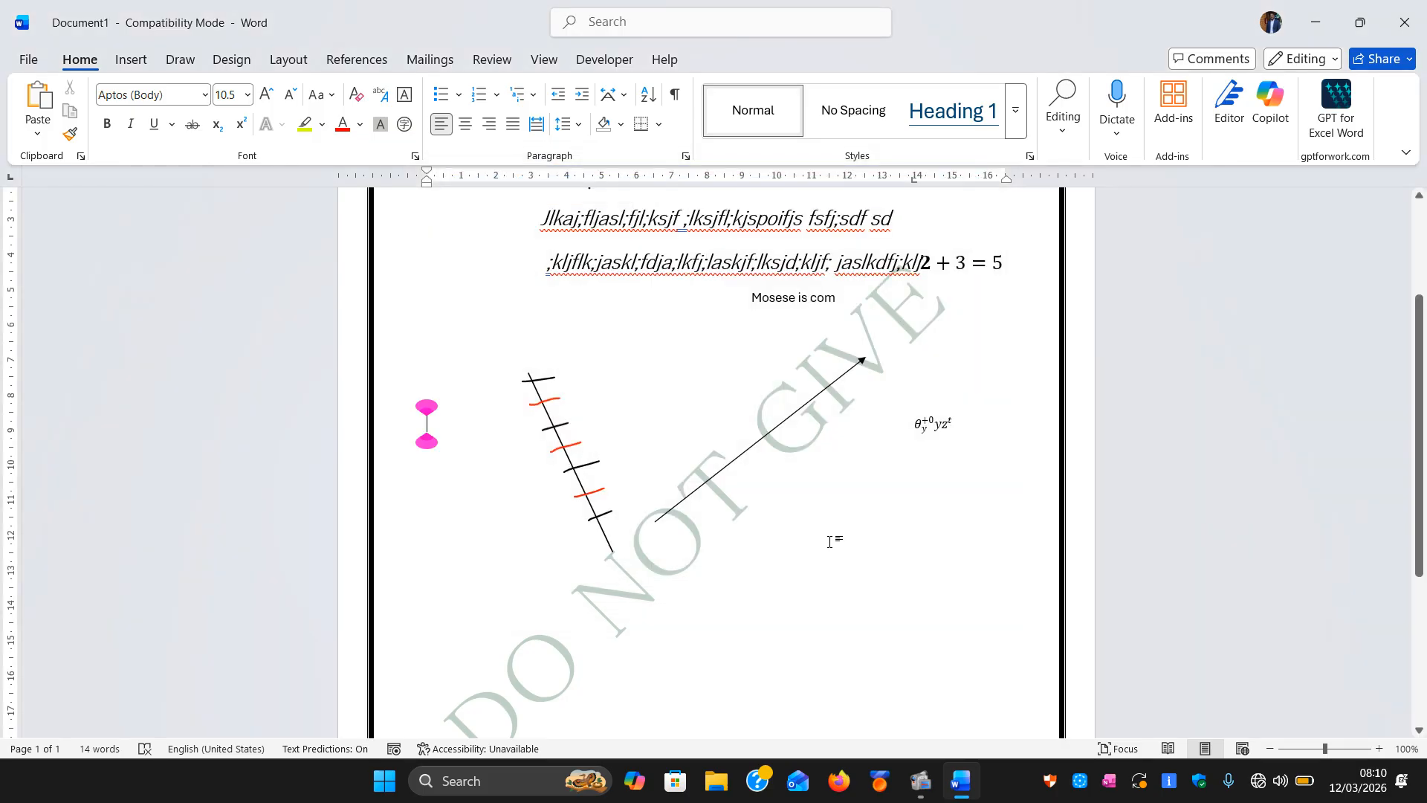
- Add a second page to the document below the drawings
scroll(805, 523, "down", 5)
scroll(806, 484, "up", 9)
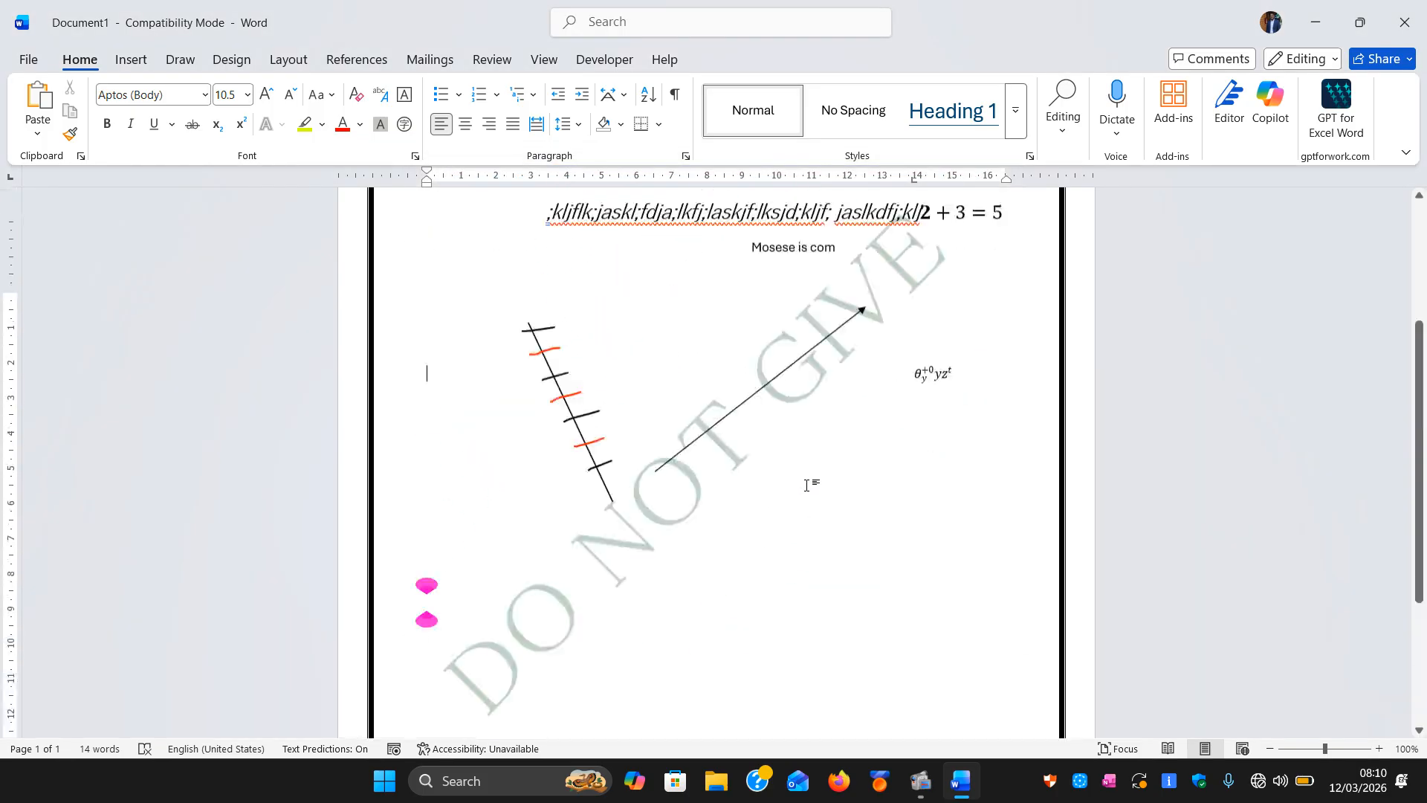
scroll(807, 488, "down", 5)
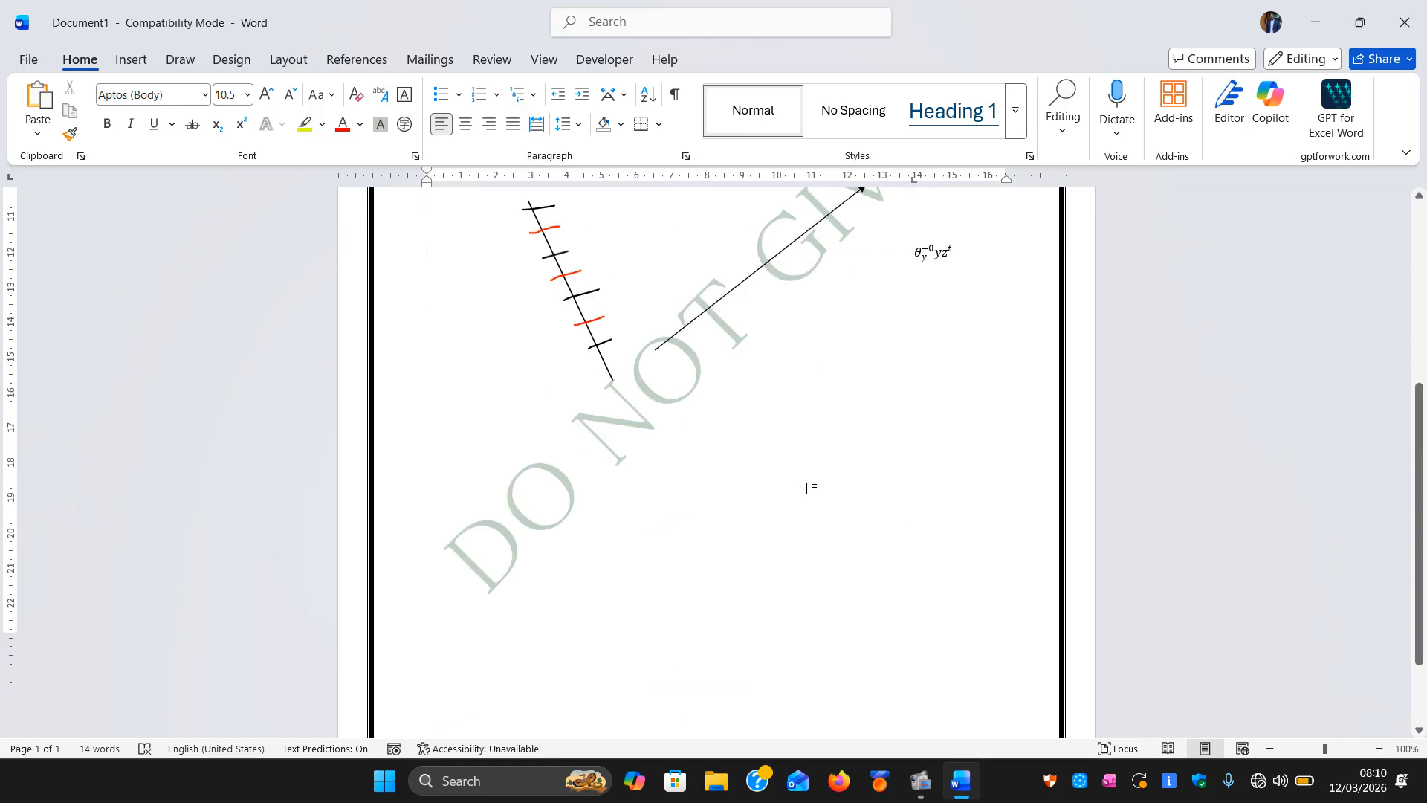
left_click(446, 582)
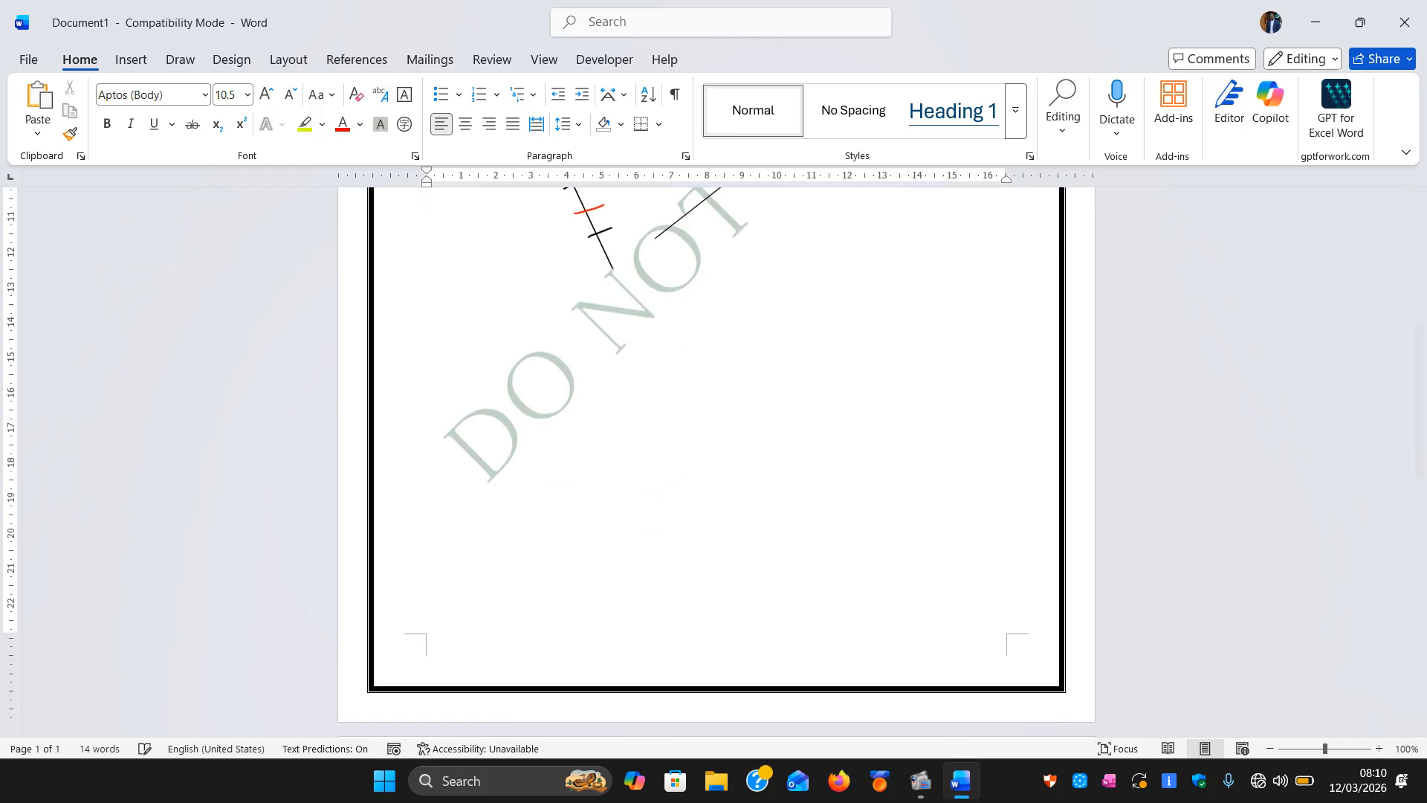
key("ctrl+Return")
scroll(427, 704, "down", 3)
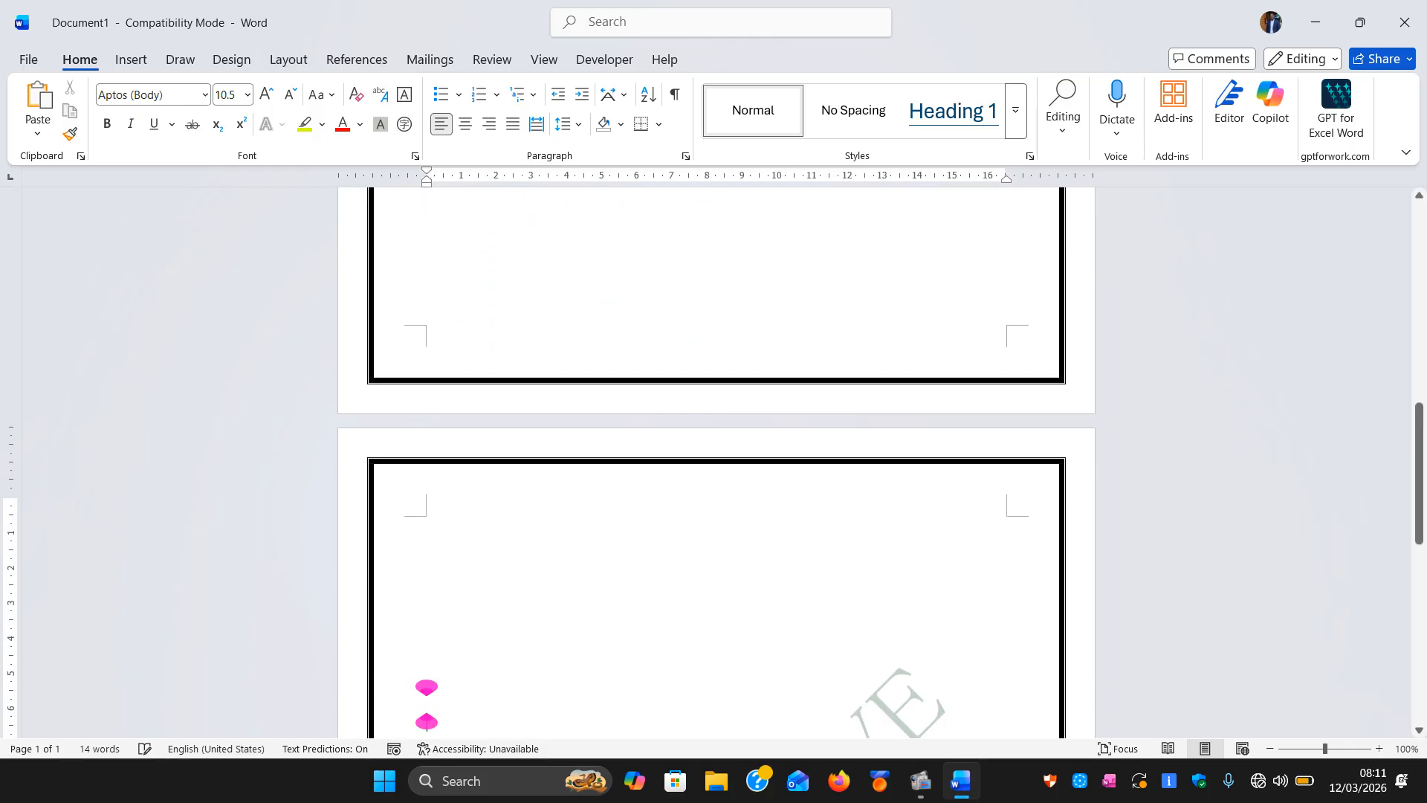
scroll(431, 710, "down", 3)
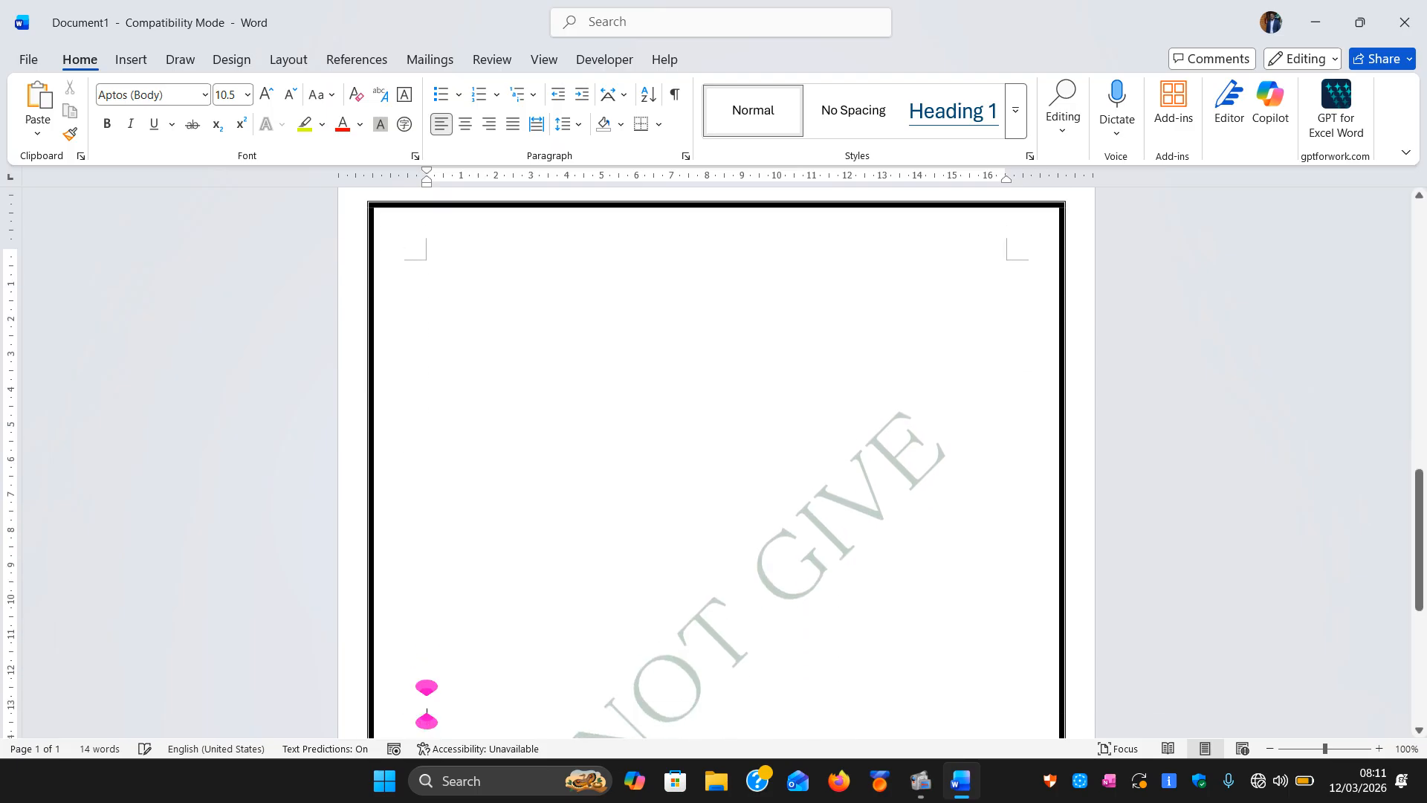
- Compare the page border across the first and second pages
scroll(605, 529, "up", 5)
scroll(605, 530, "up", 6)
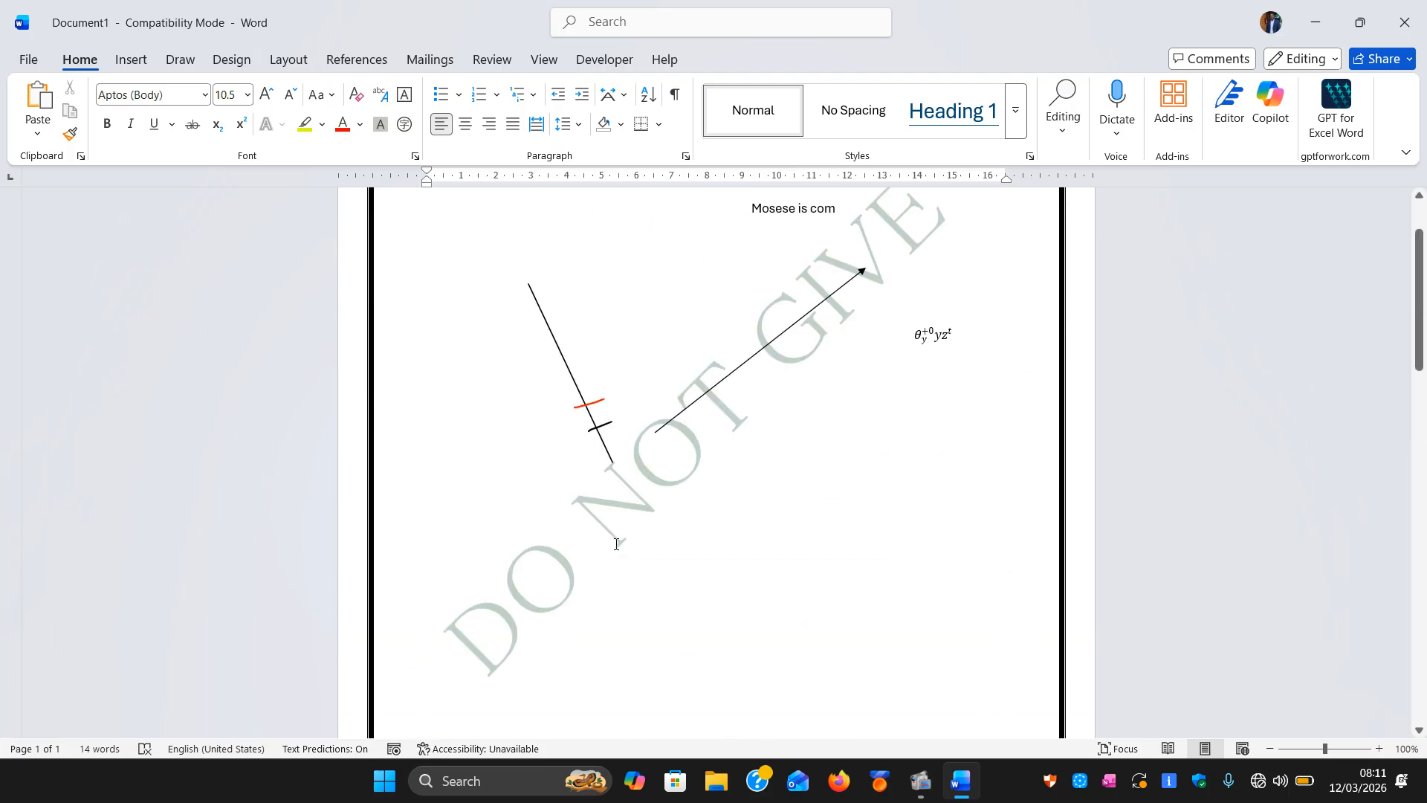
scroll(615, 542, "down", 9)
scroll(616, 544, "up", 6)
scroll(616, 544, "up", 7)
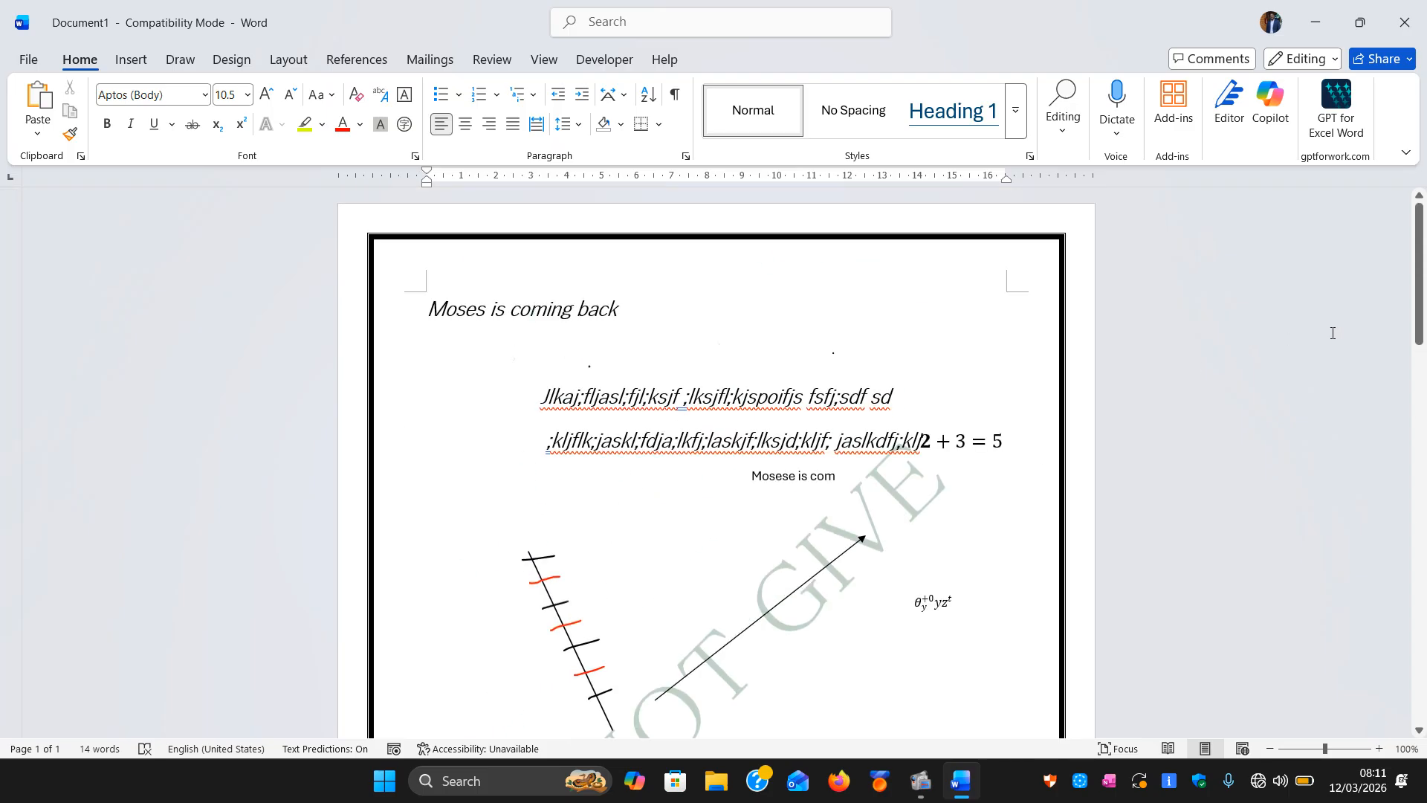
left_click_drag(1420, 275, 1424, 570)
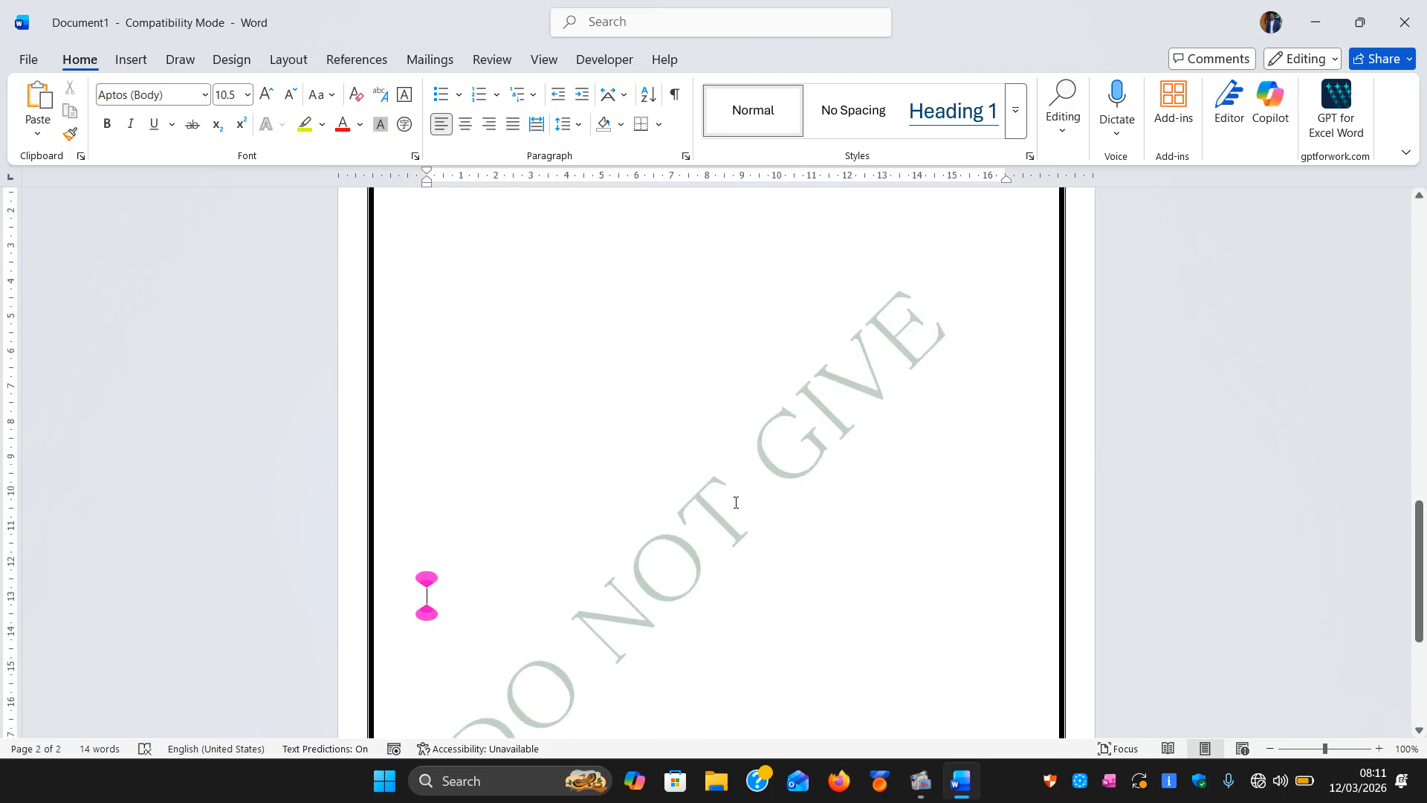
left_click(1066, 409)
key("ctrl+alt+m")
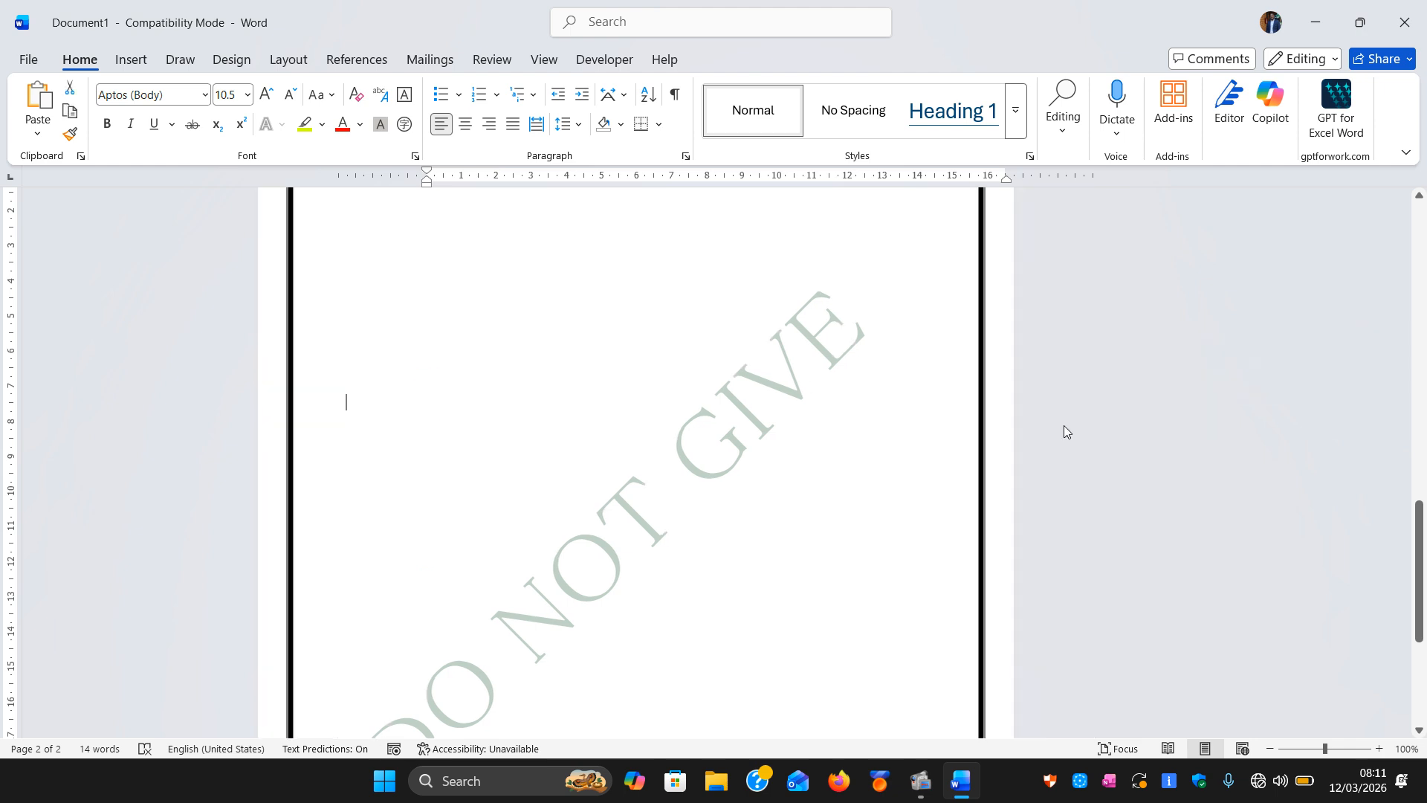
left_click(880, 540)
left_click(891, 493)
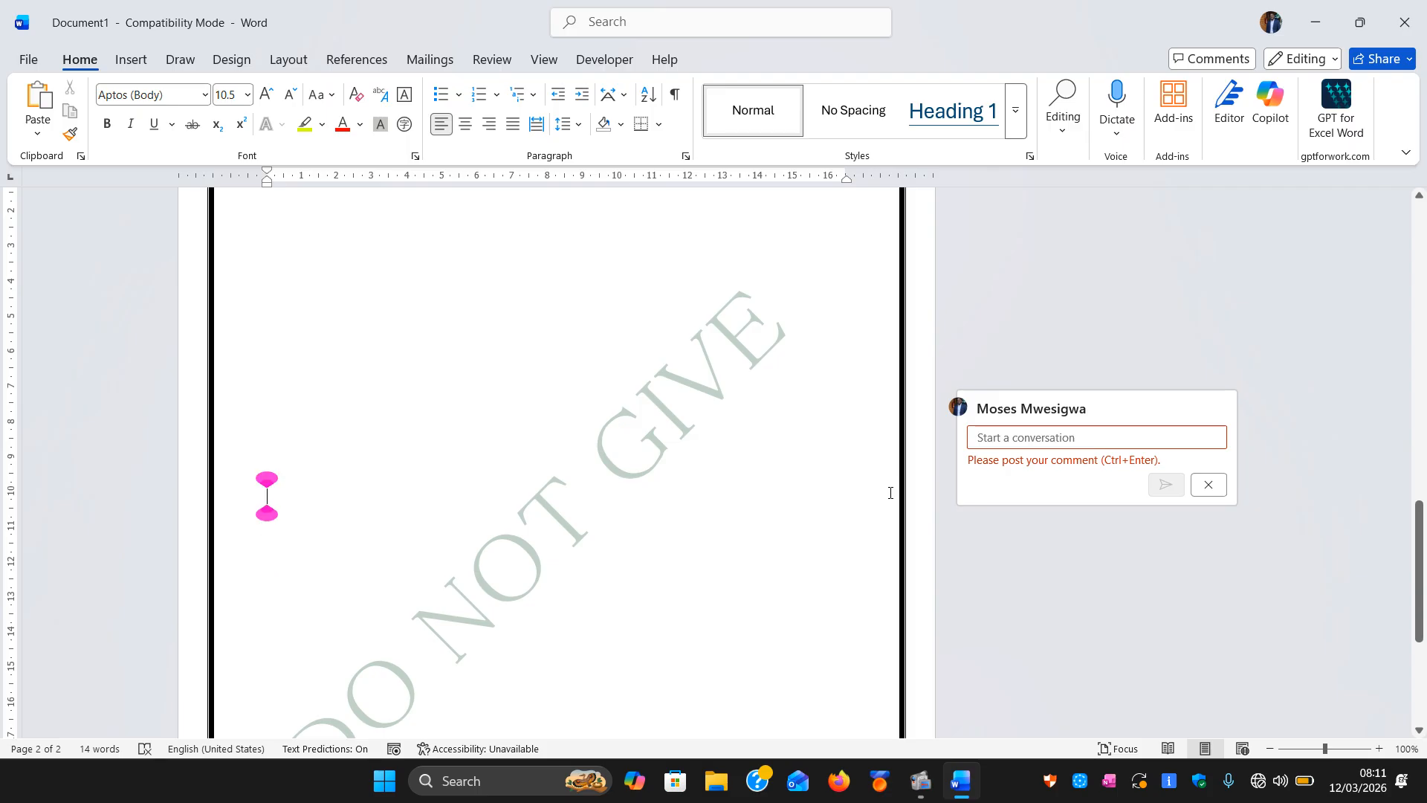
double_click(897, 493)
left_click(1211, 487)
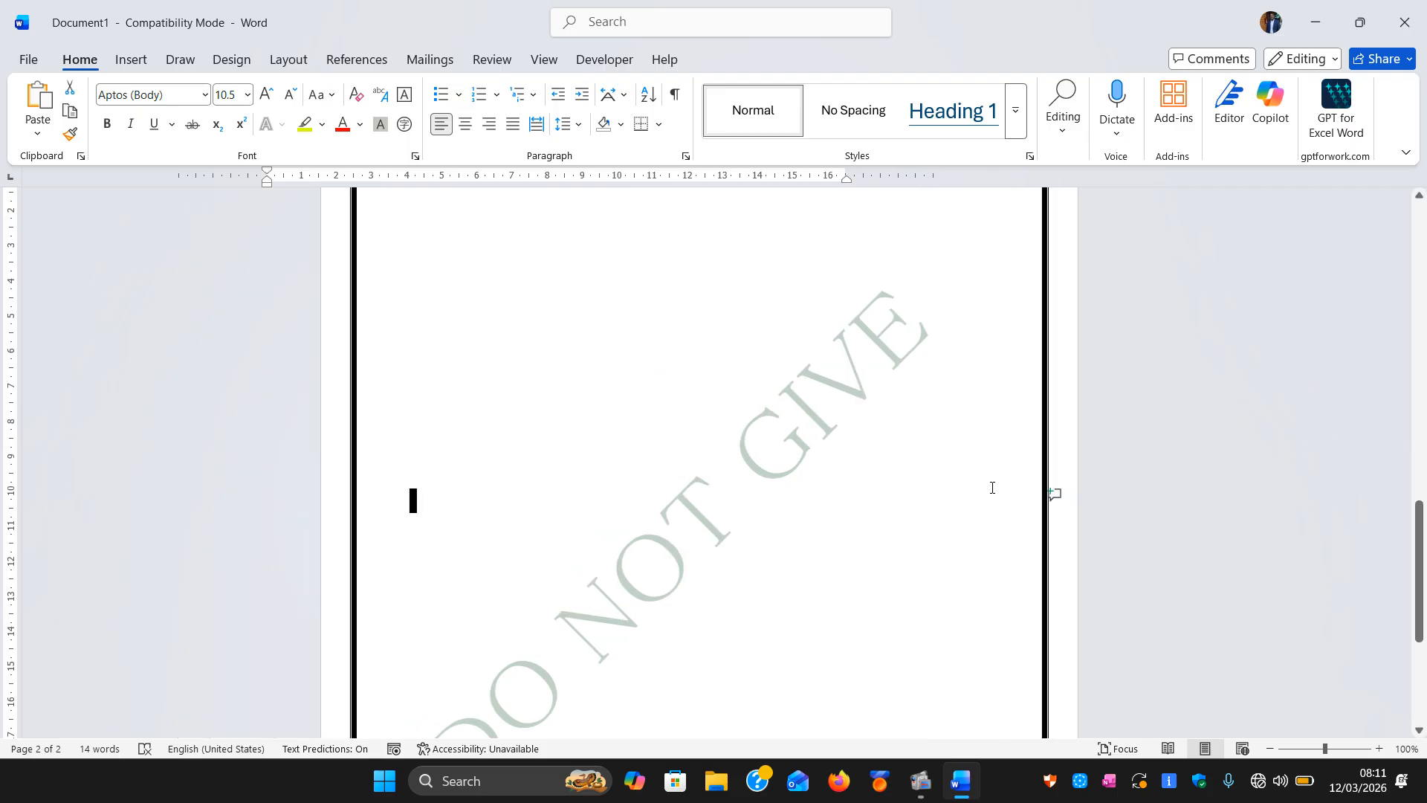
left_click(1065, 409)
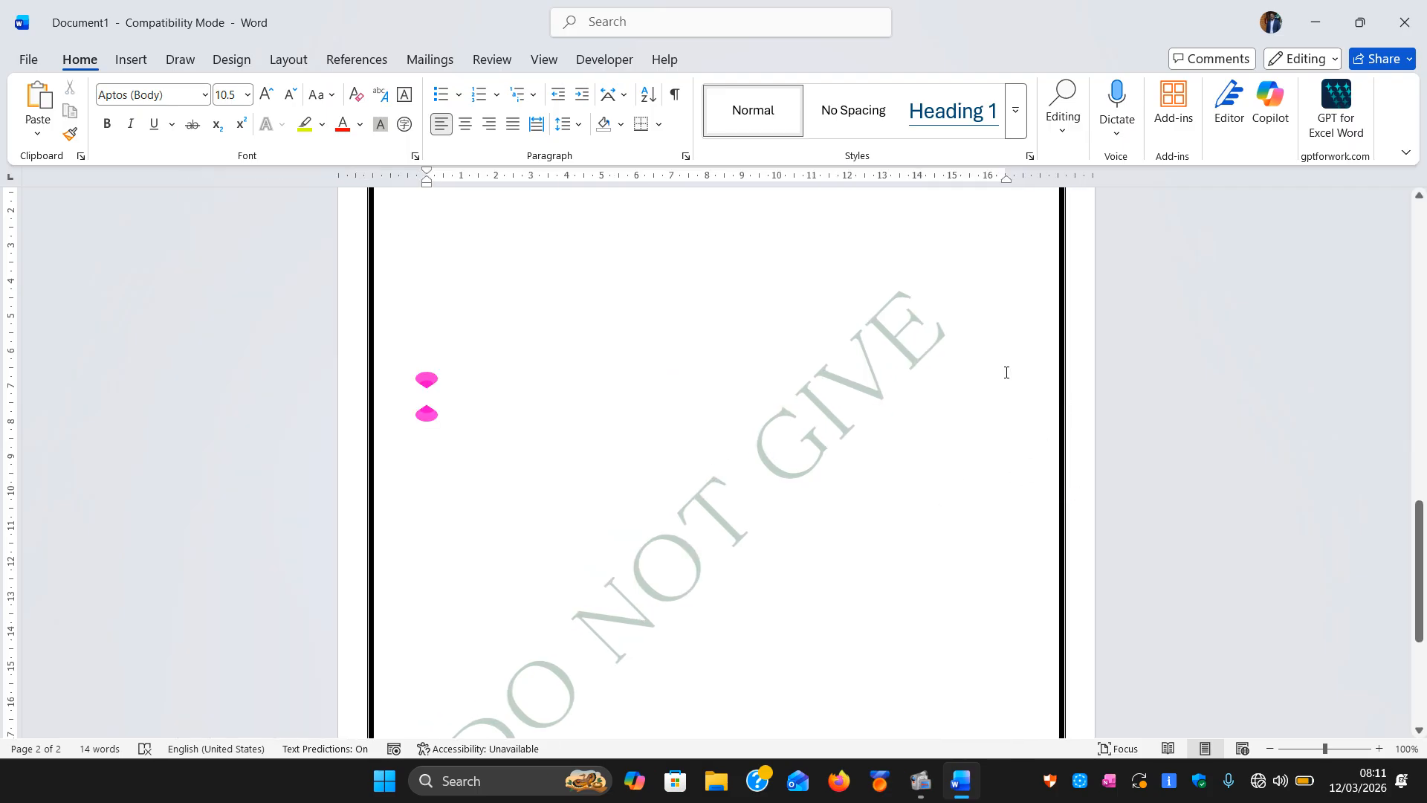
- Remove the page border from the whole document by choosing the None setting, and check both pages
left_click(659, 127)
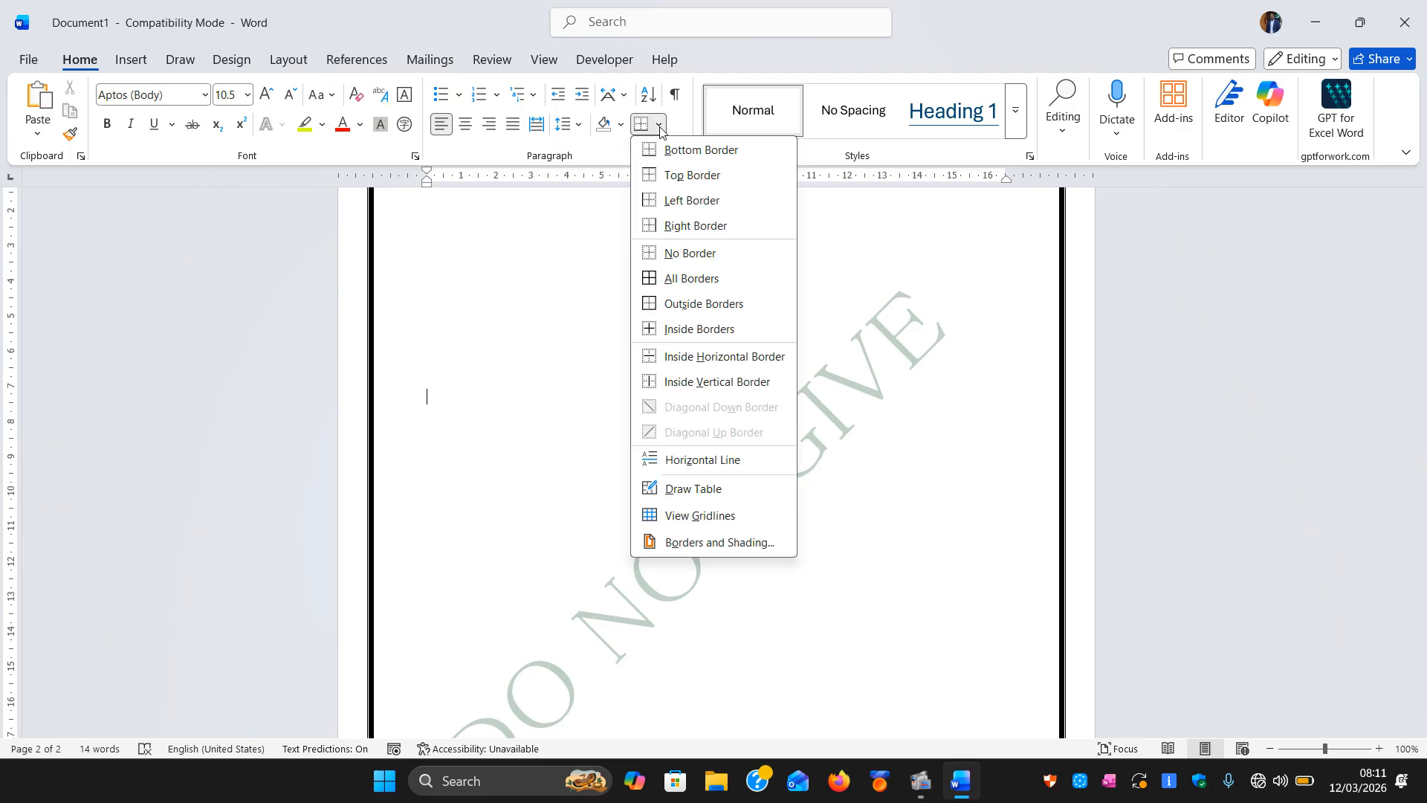
left_click(698, 542)
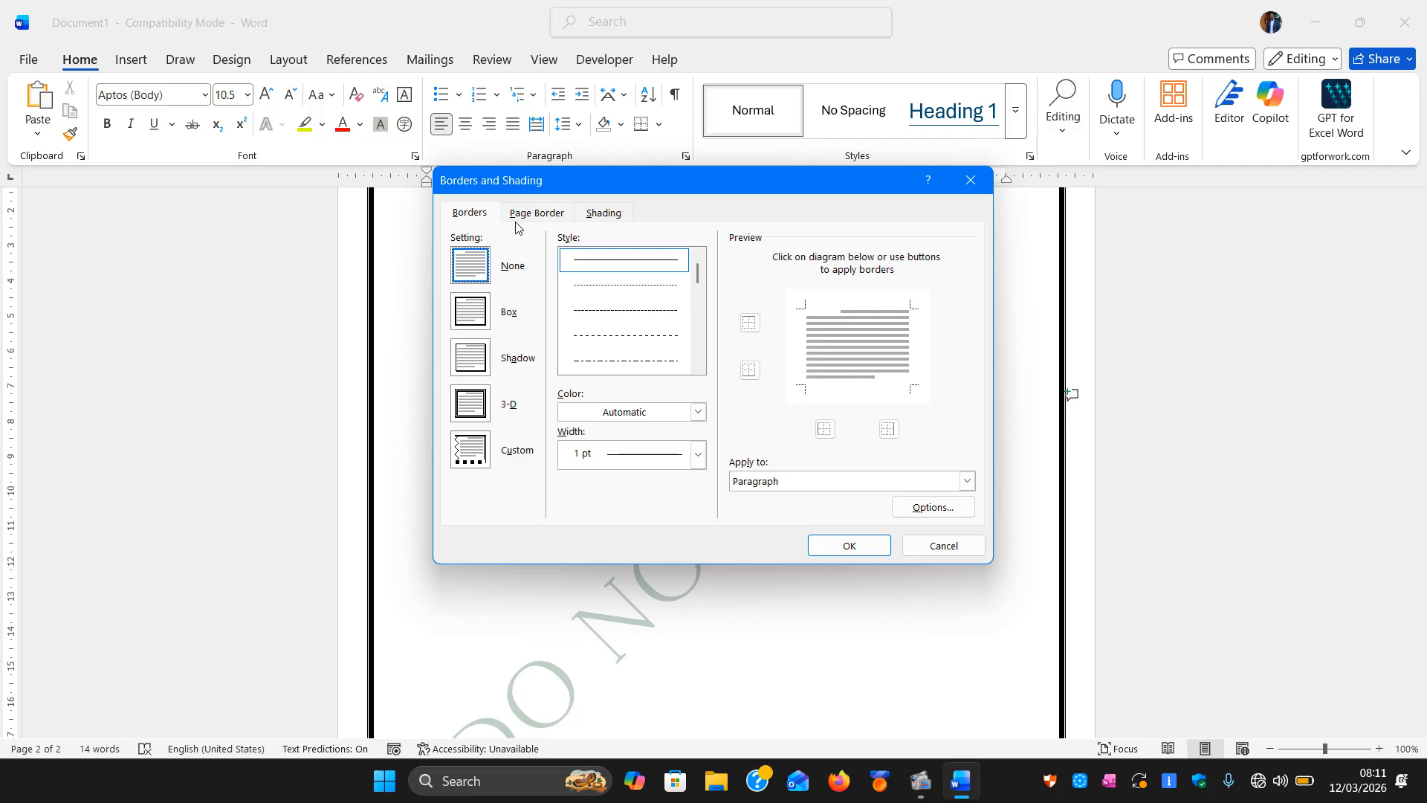
left_click(536, 214)
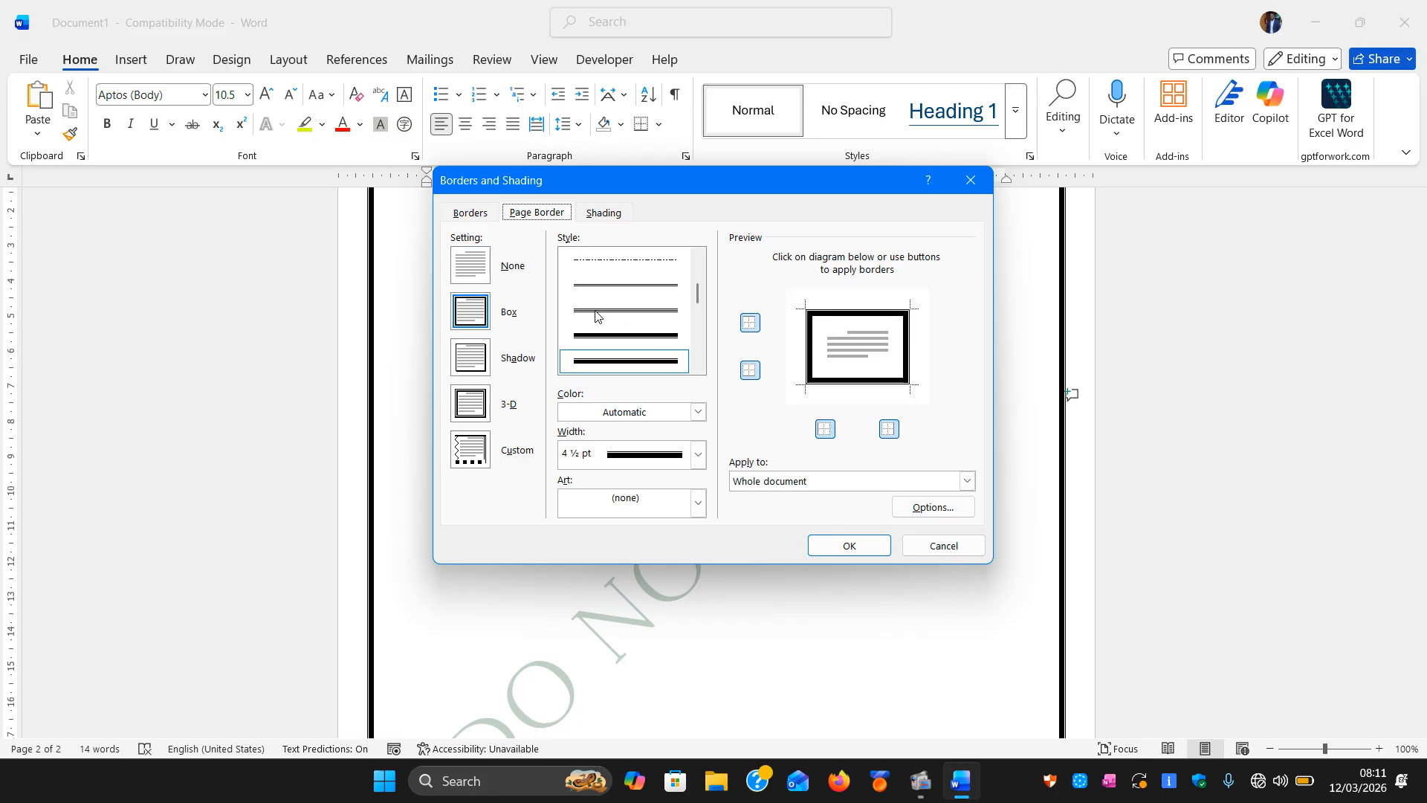
left_click(471, 265)
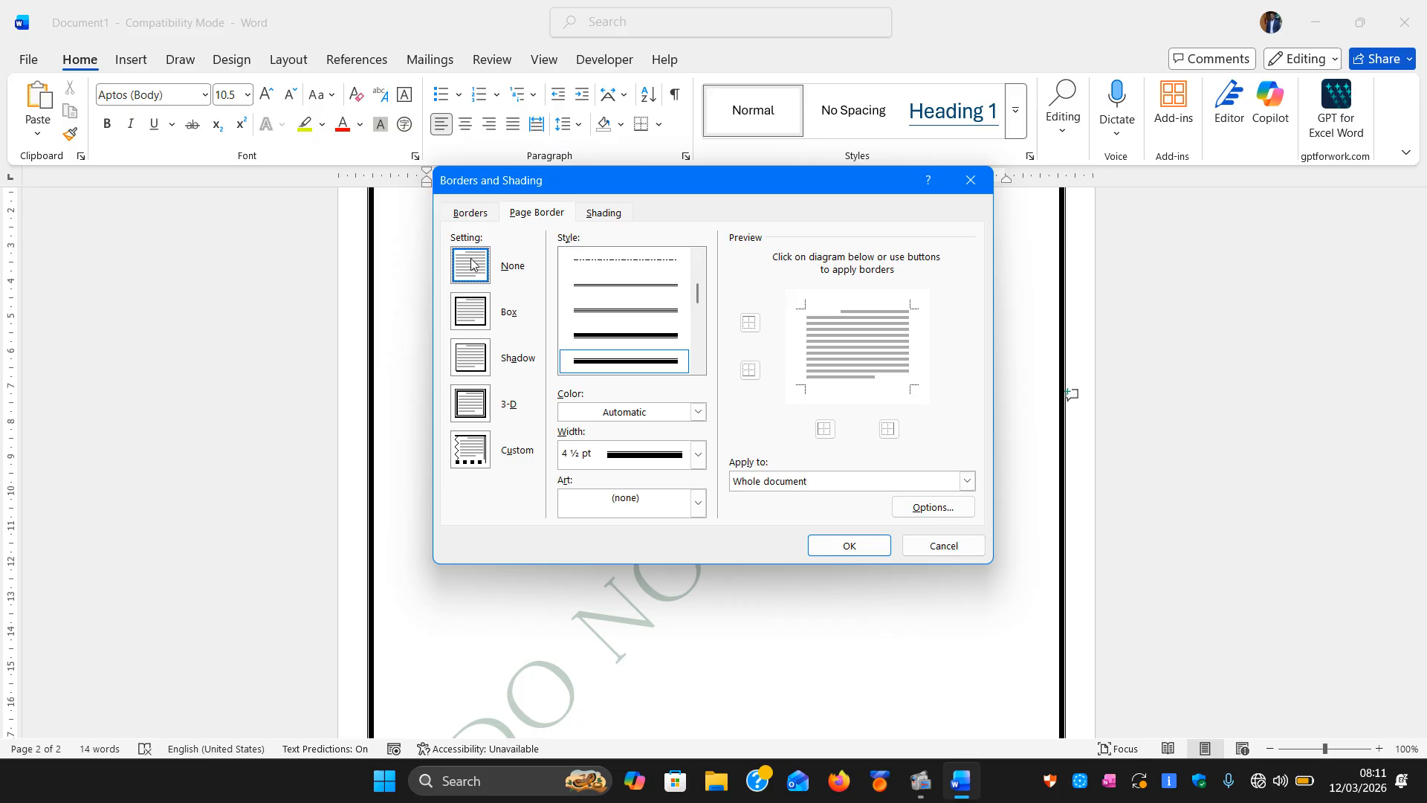
left_click(840, 543)
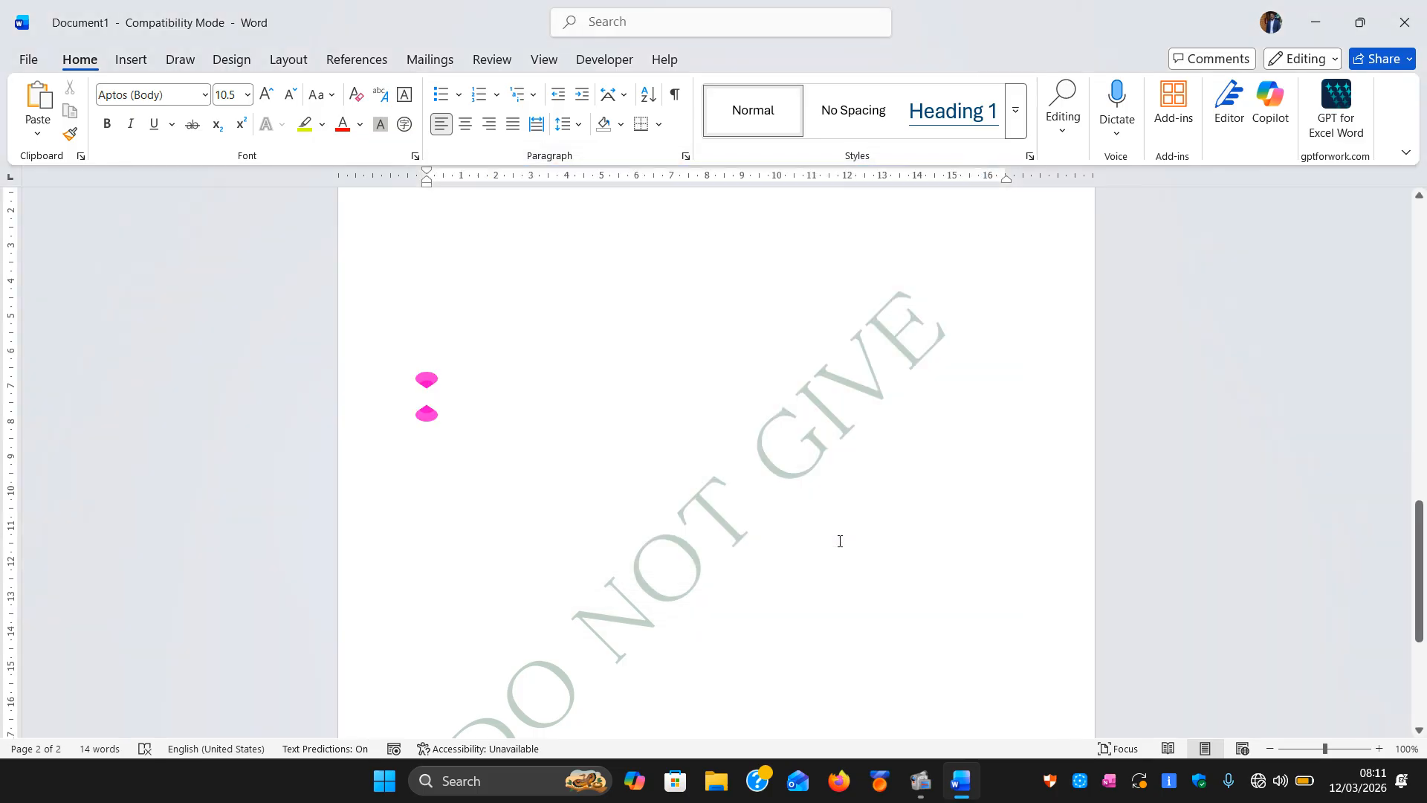
scroll(840, 552, "down", 6)
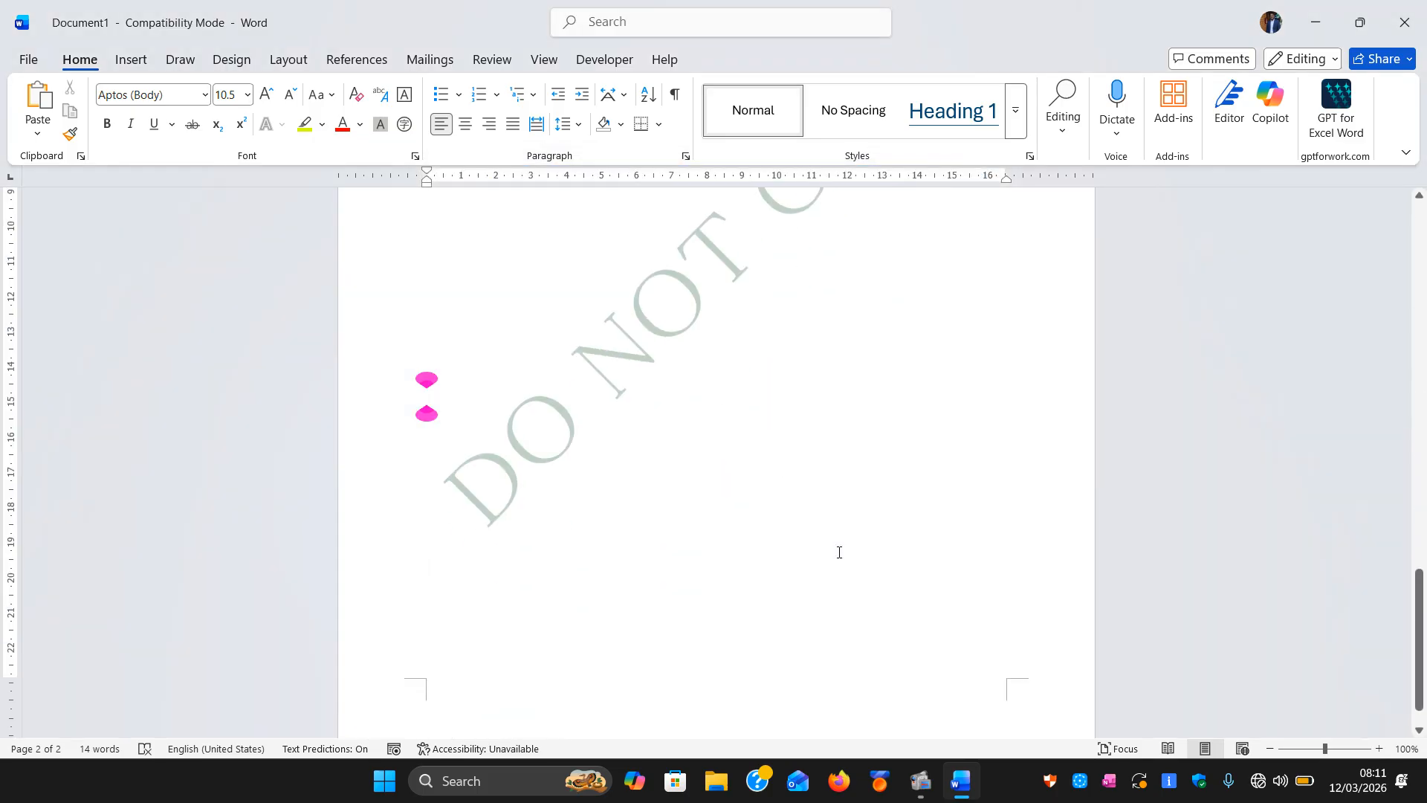
left_click_drag(1406, 618, 1387, 282)
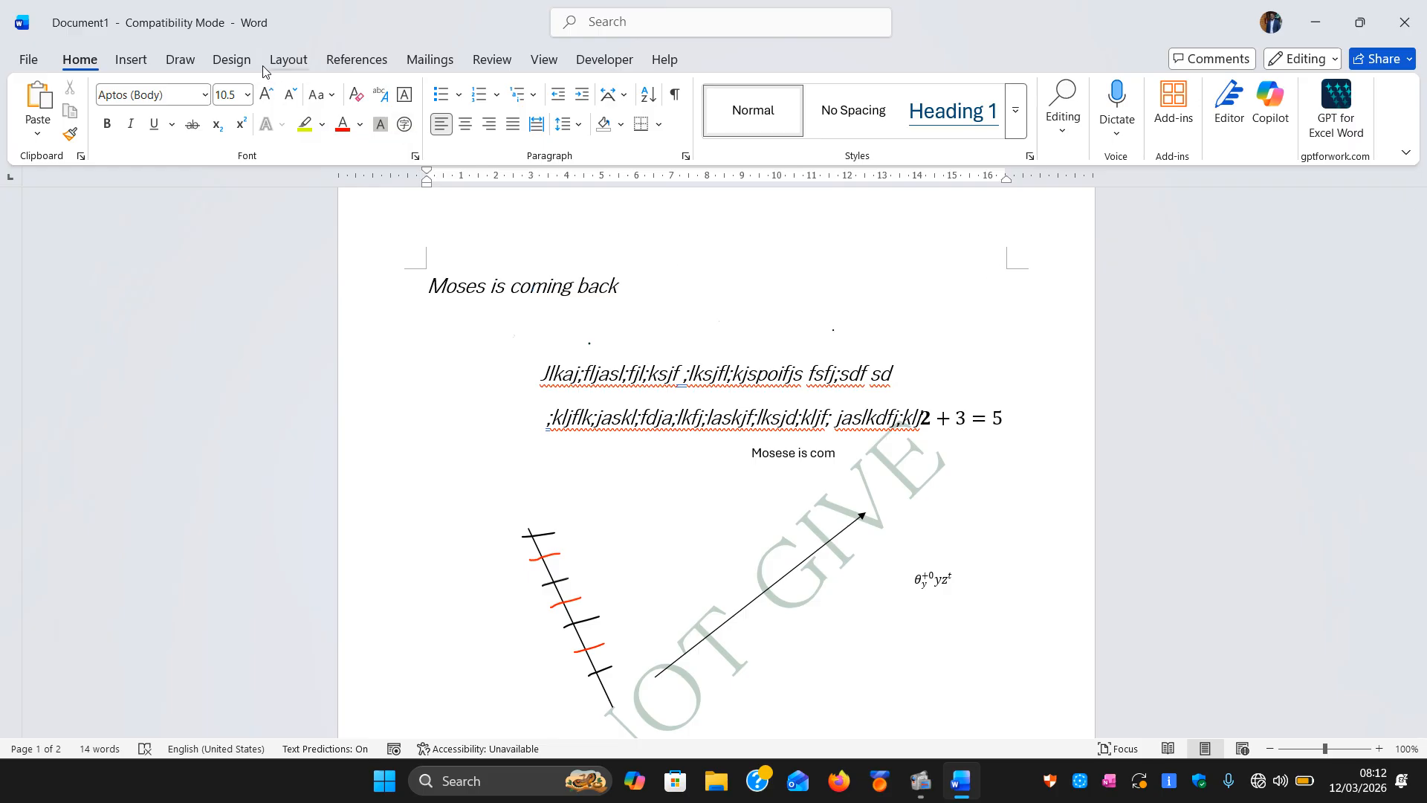
- Review the watermark gallery without choosing a watermark
left_click(230, 59)
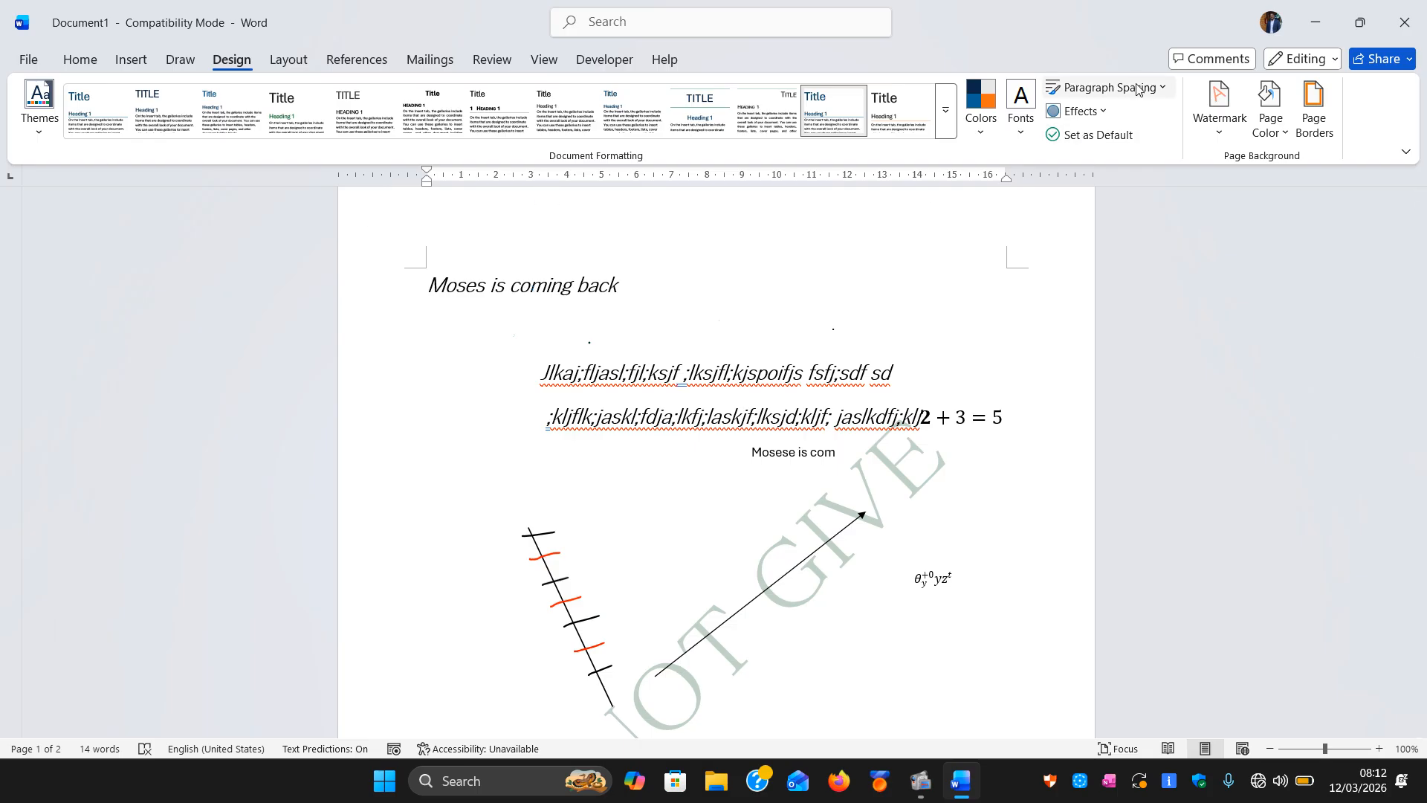
left_click(1210, 141)
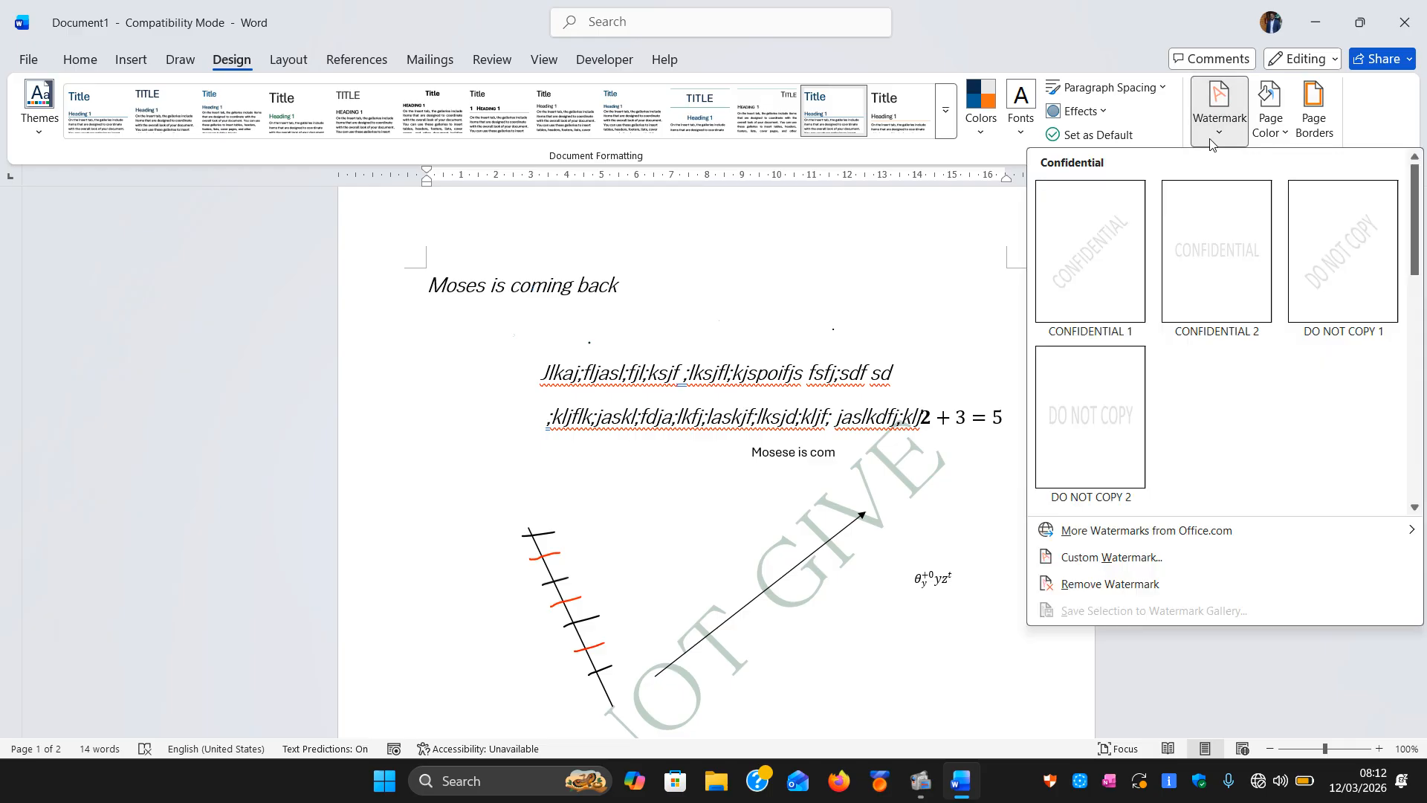
left_click(1211, 141)
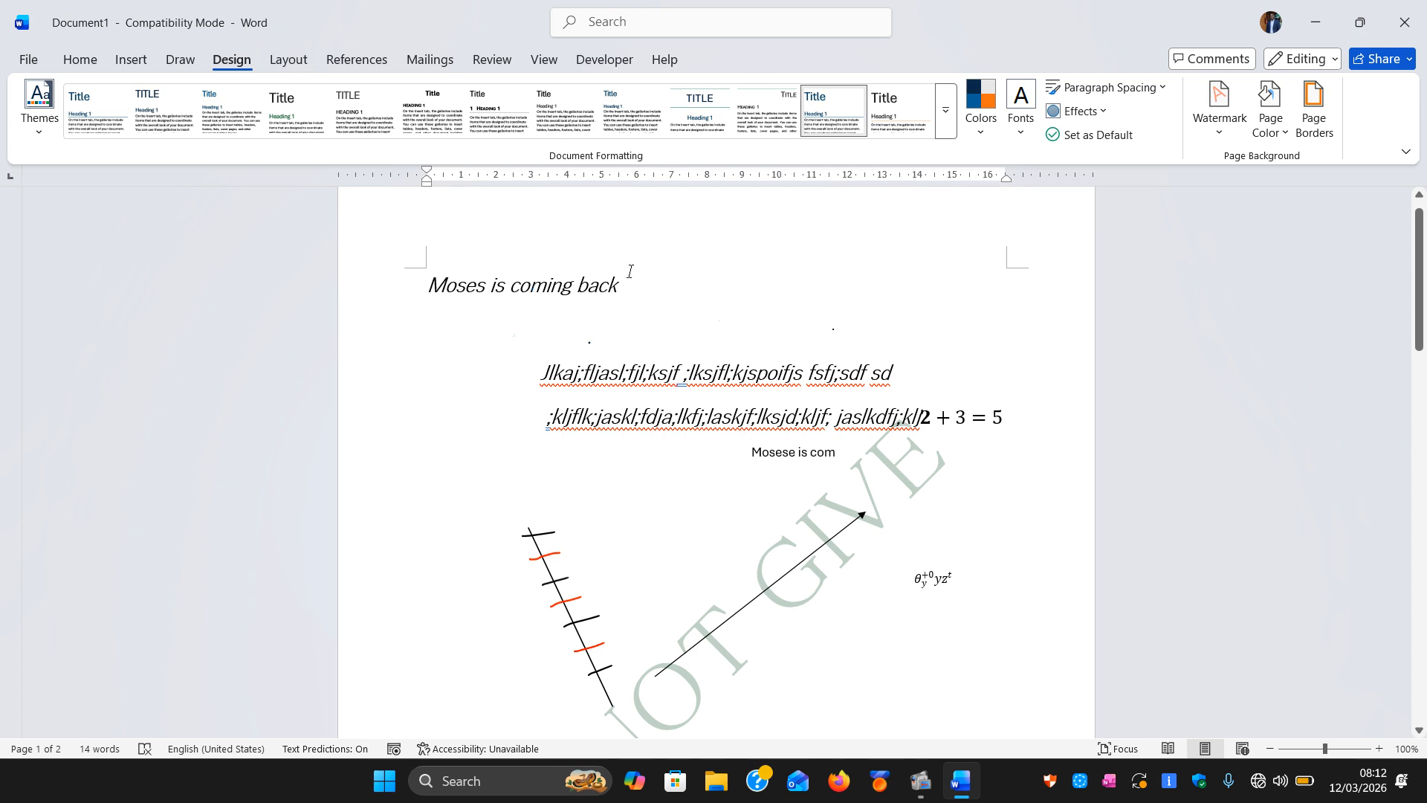
- Compare the page layout's indent and spacing settings with the paragraph line spacing options, without changing any
left_click(303, 61)
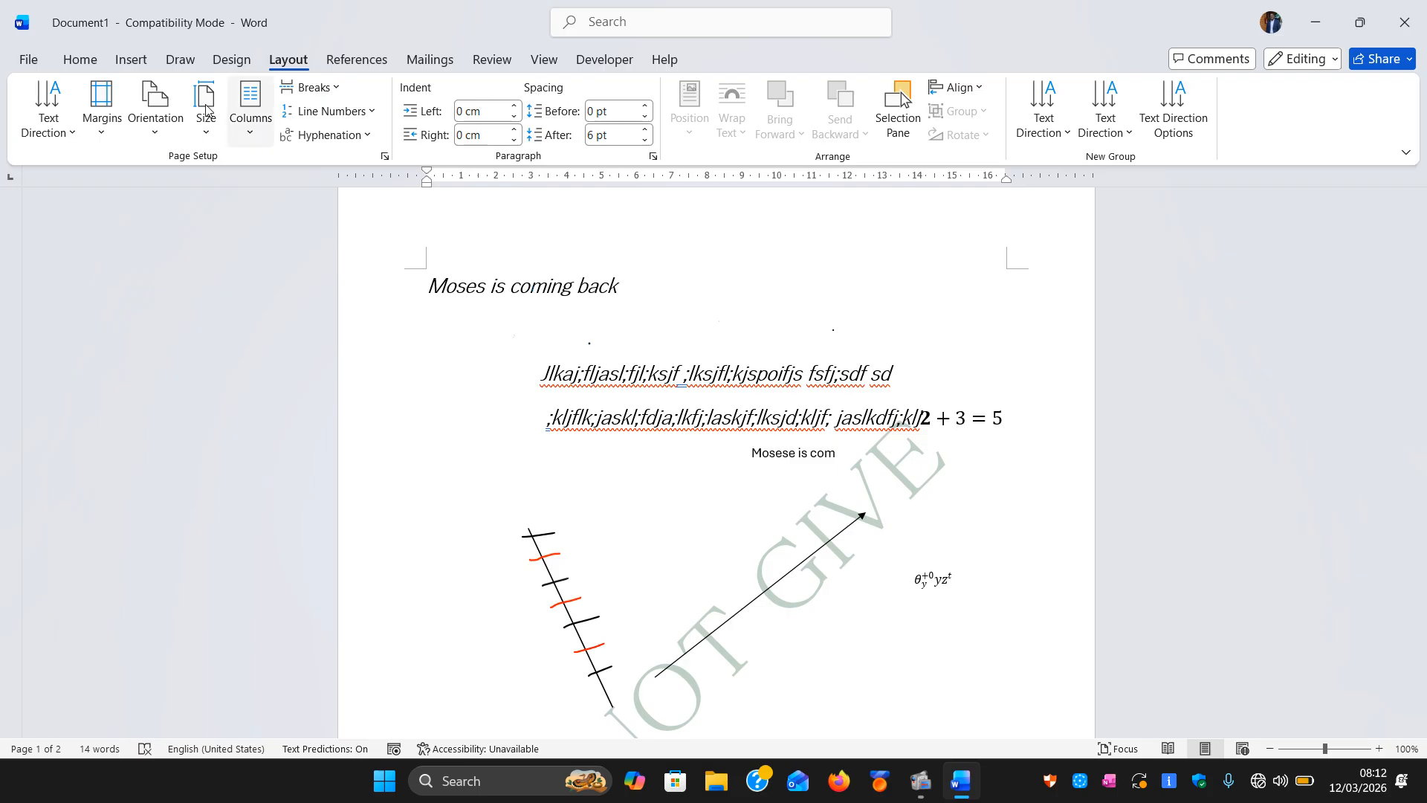
left_click(79, 59)
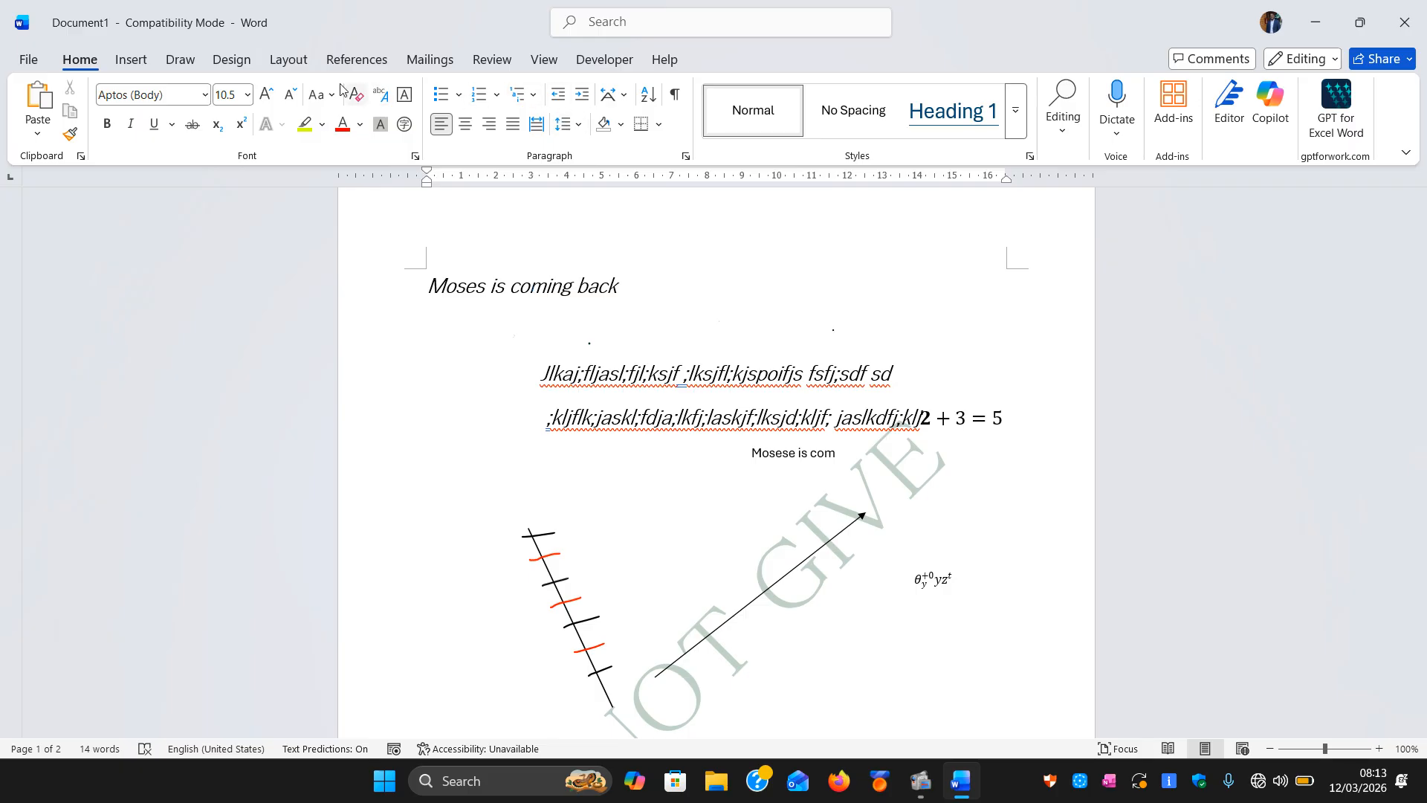
left_click(287, 61)
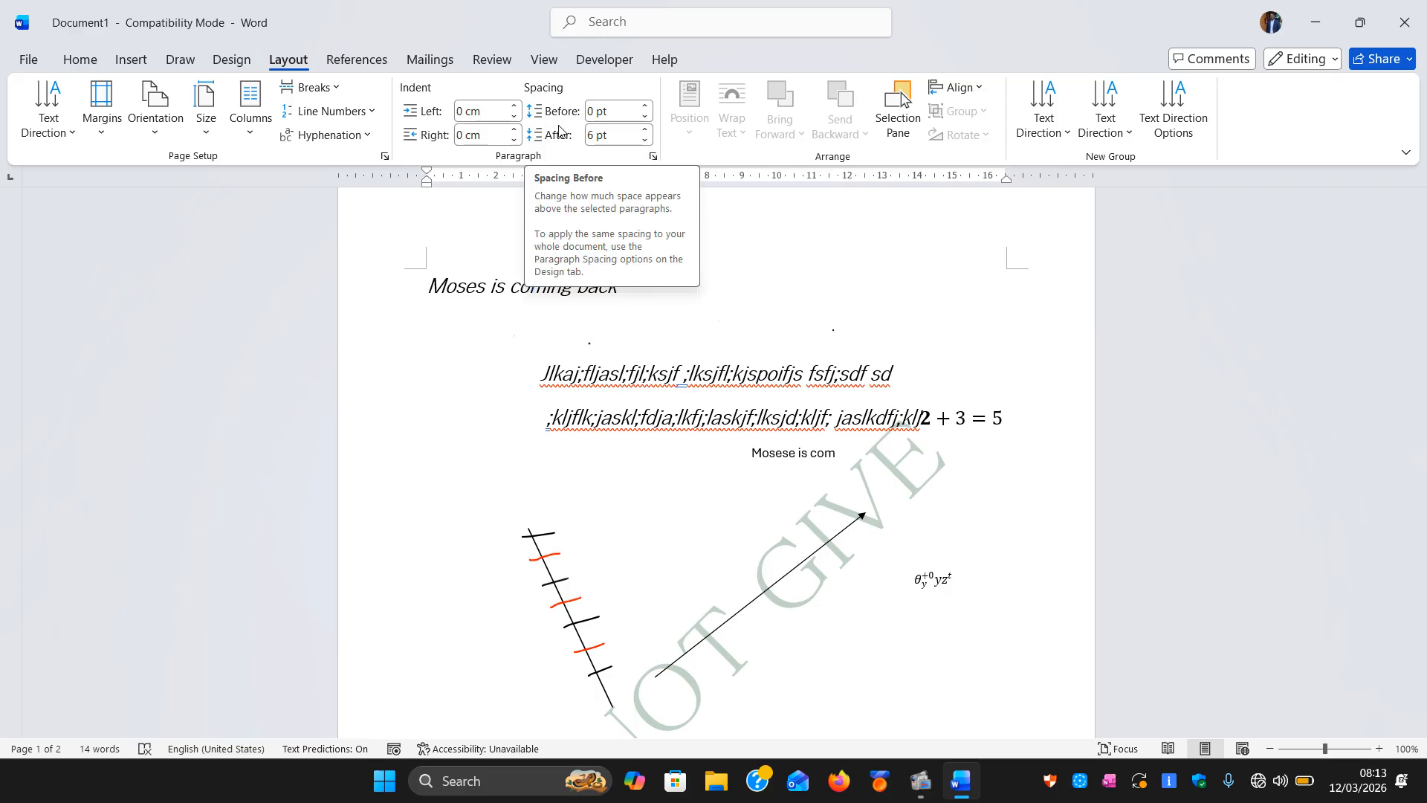
left_click(82, 63)
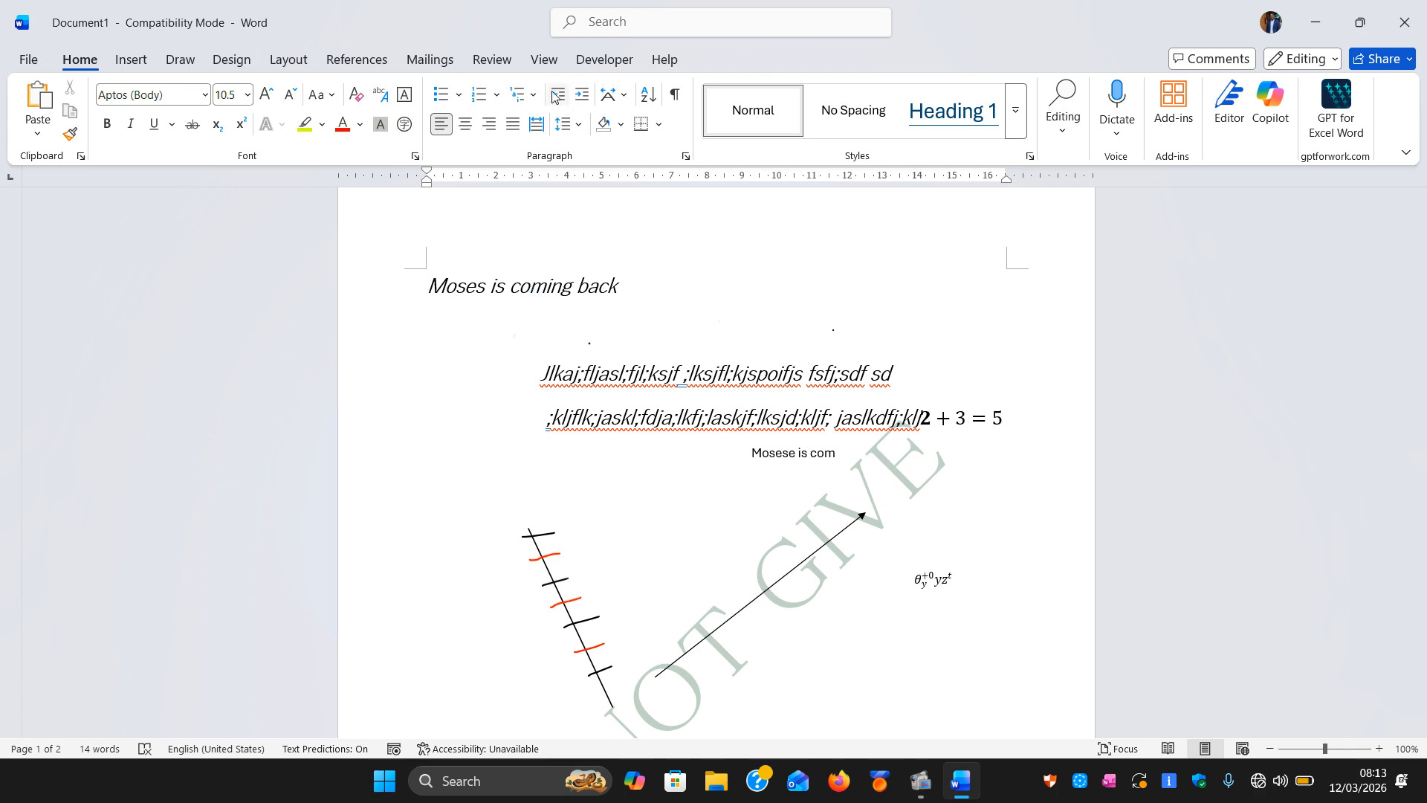
left_click(578, 126)
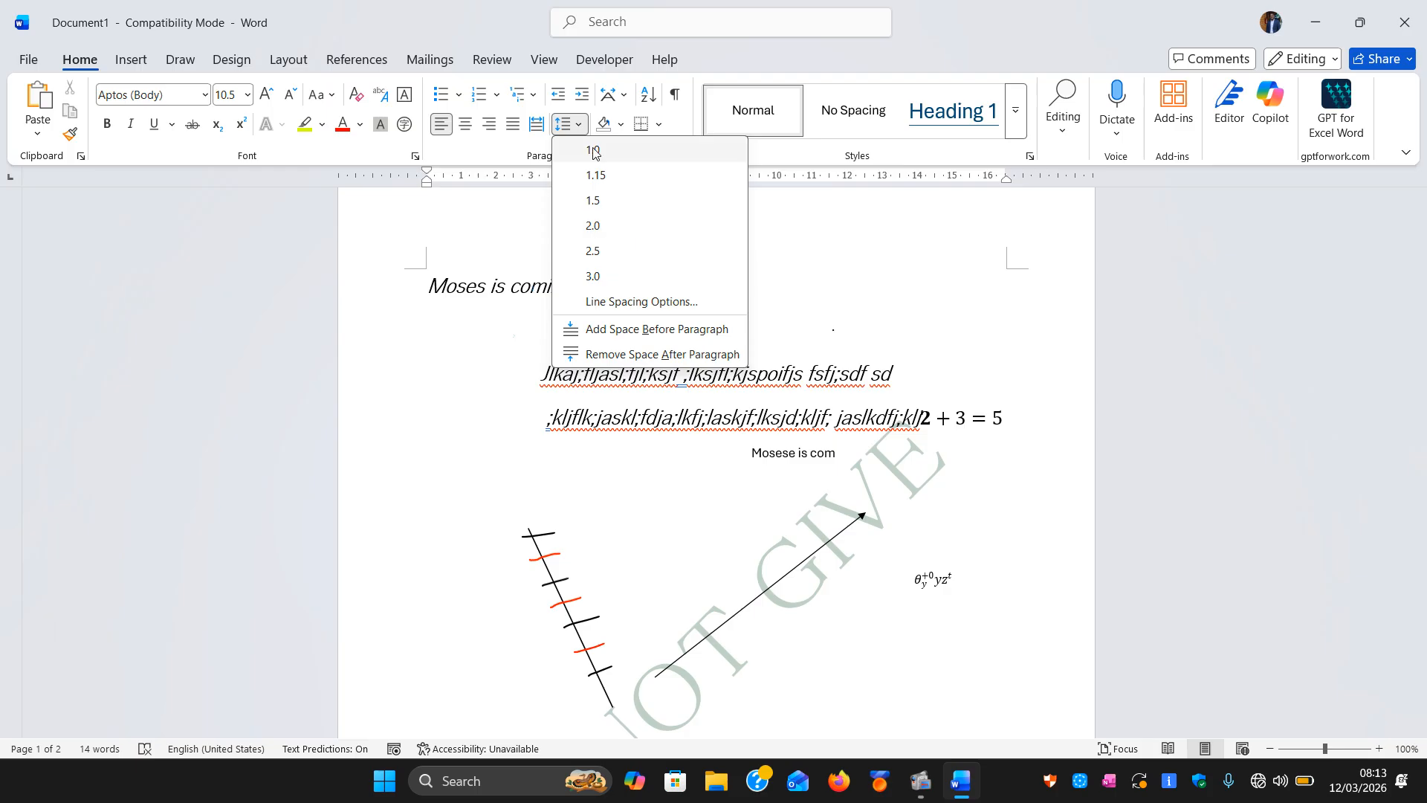
left_click(481, 230)
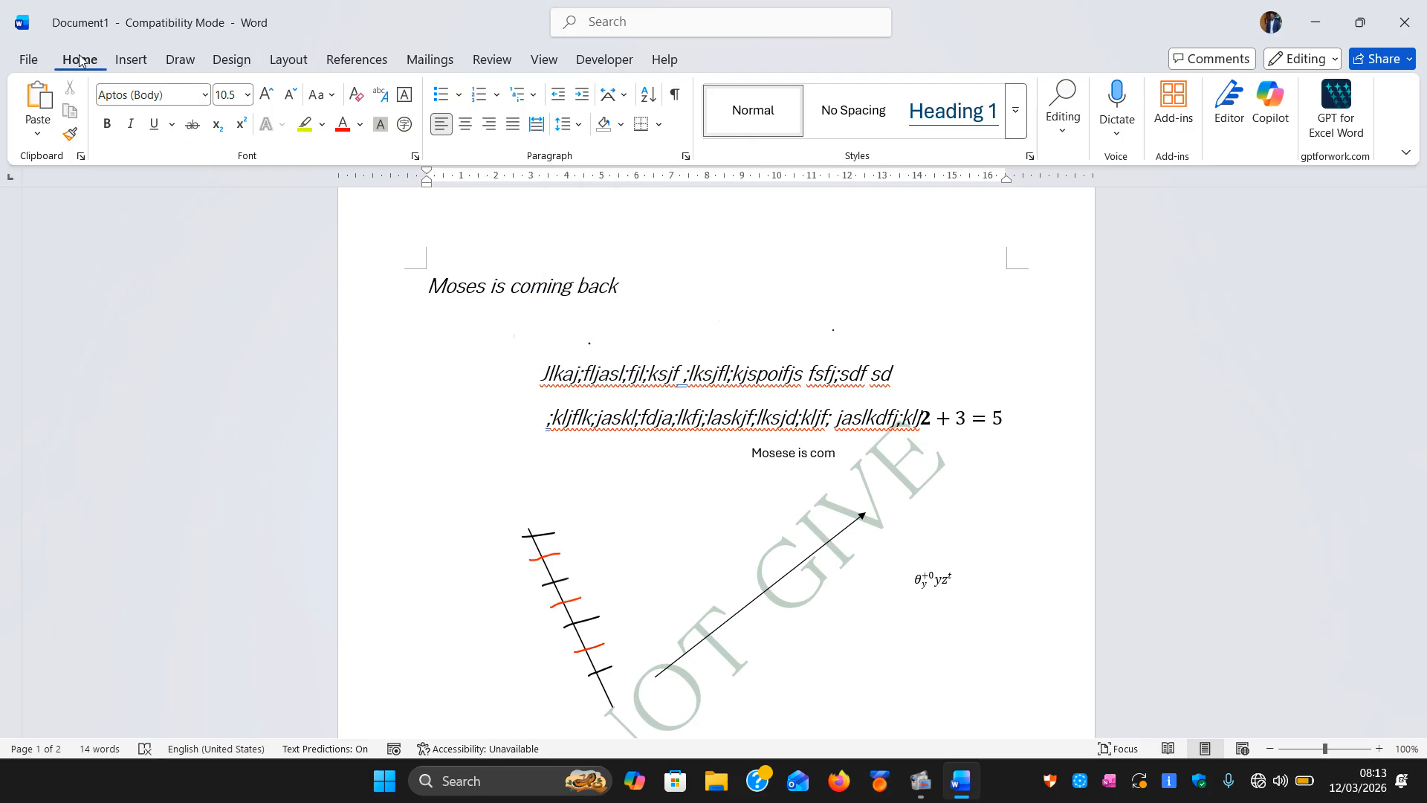
left_click(281, 61)
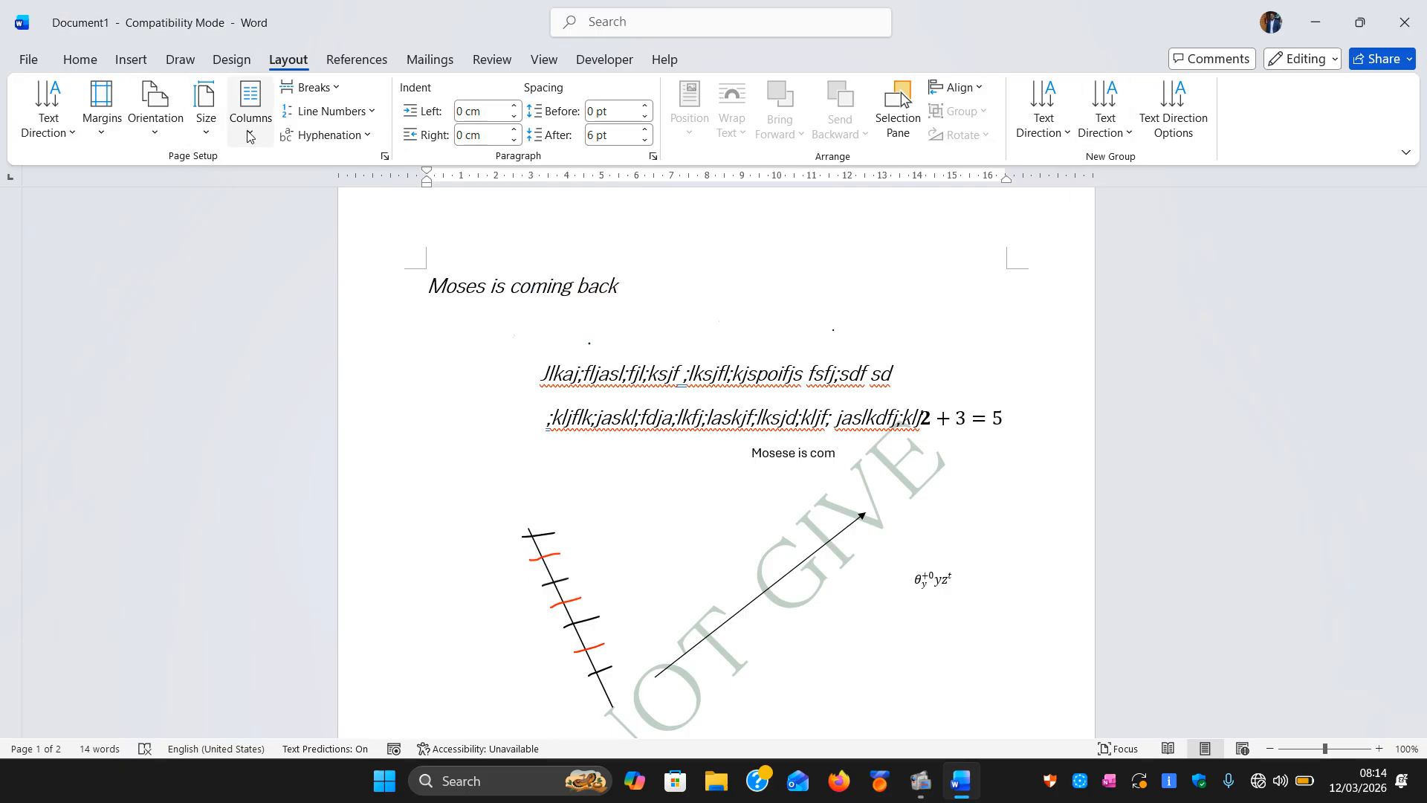
left_click(334, 89)
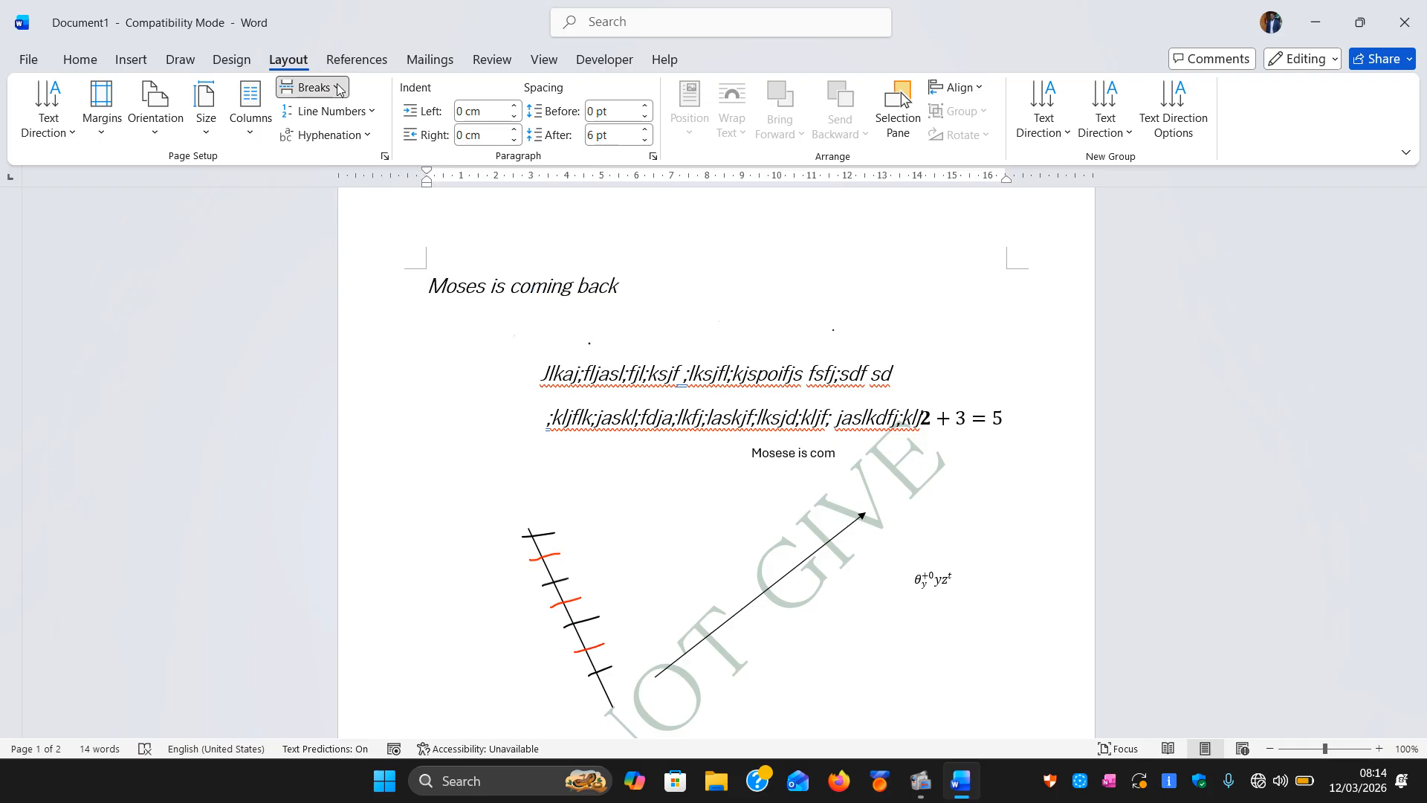
left_click(339, 90)
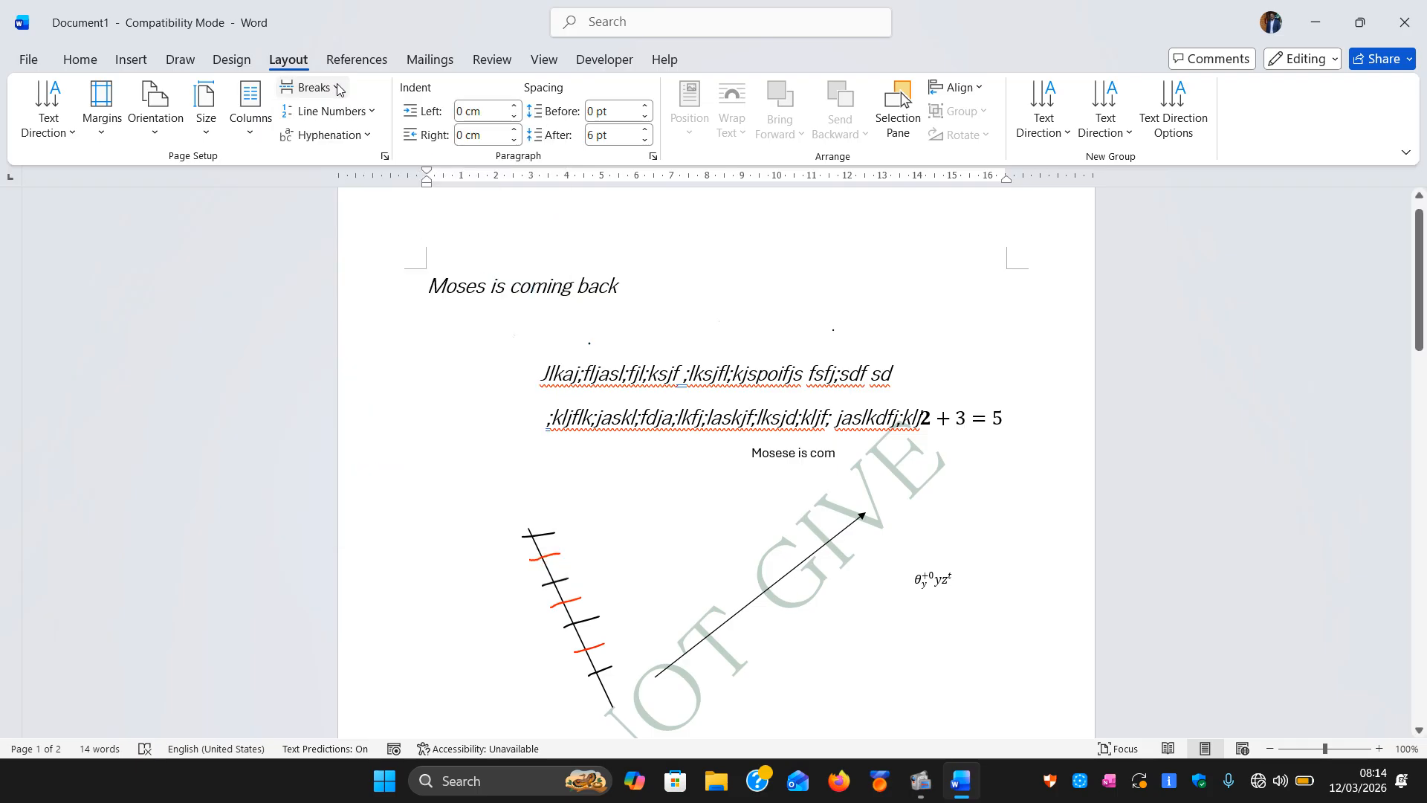
left_click(79, 59)
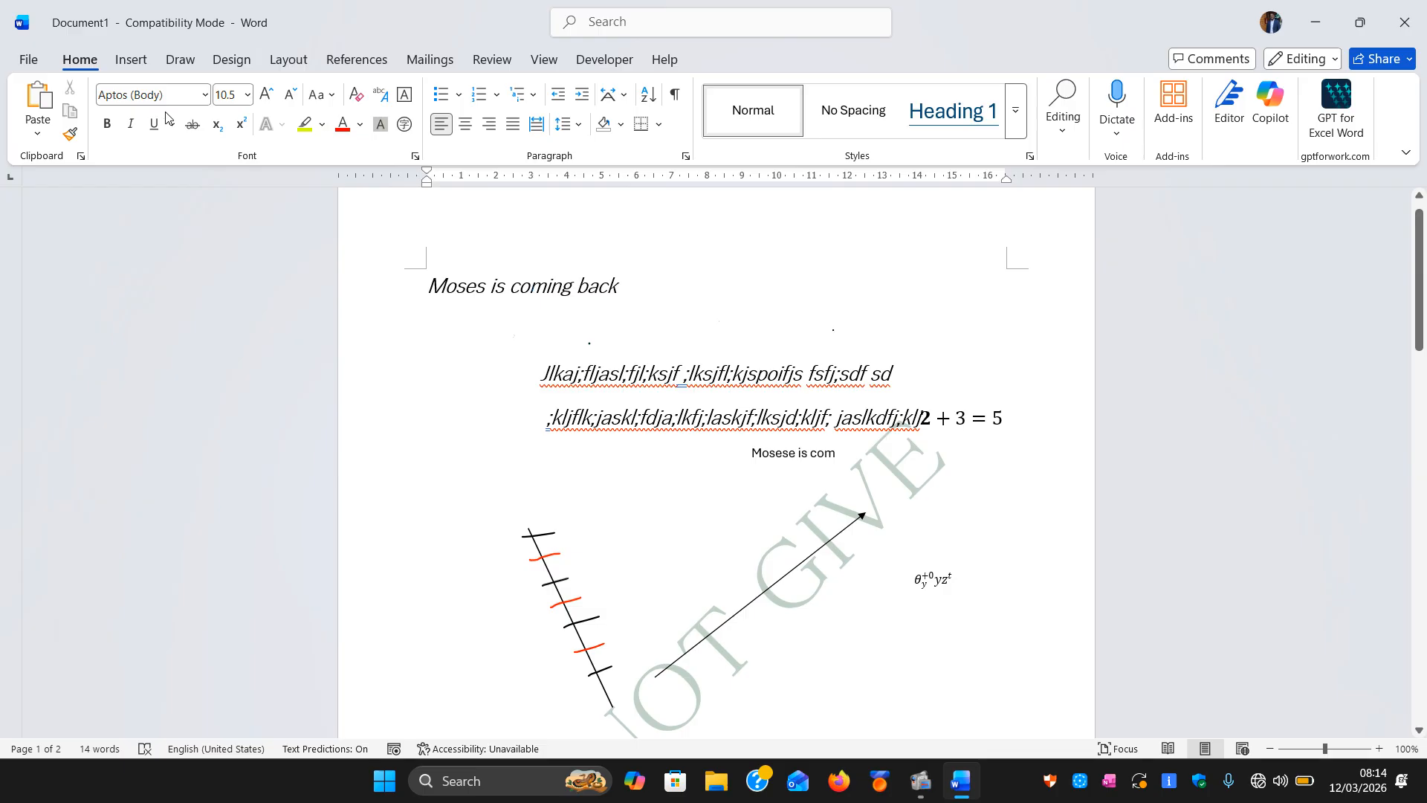
left_click(131, 59)
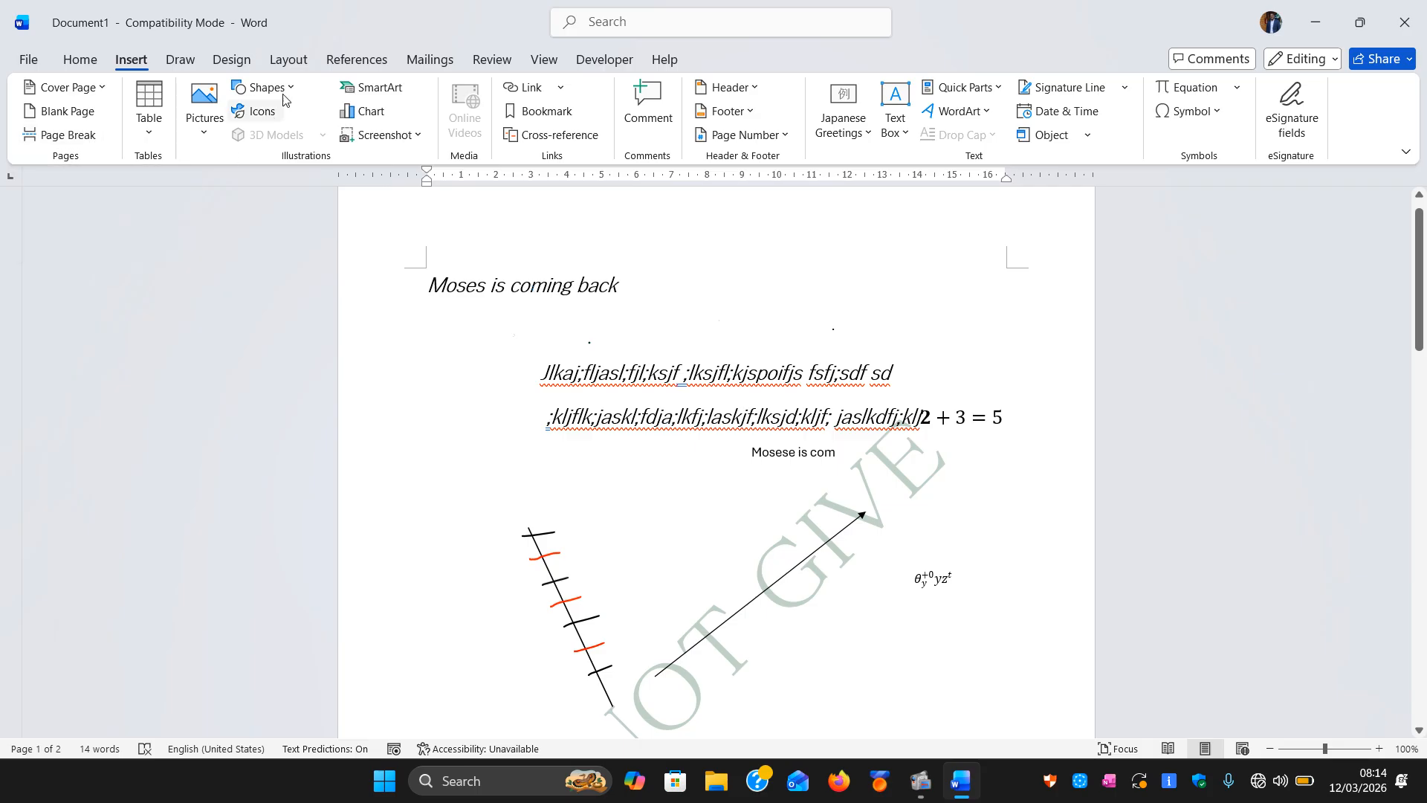
- Apply the Moderate page margins (2.54 cm top and bottom, 1.91 cm left and right) and check the layout through the document
left_click(290, 63)
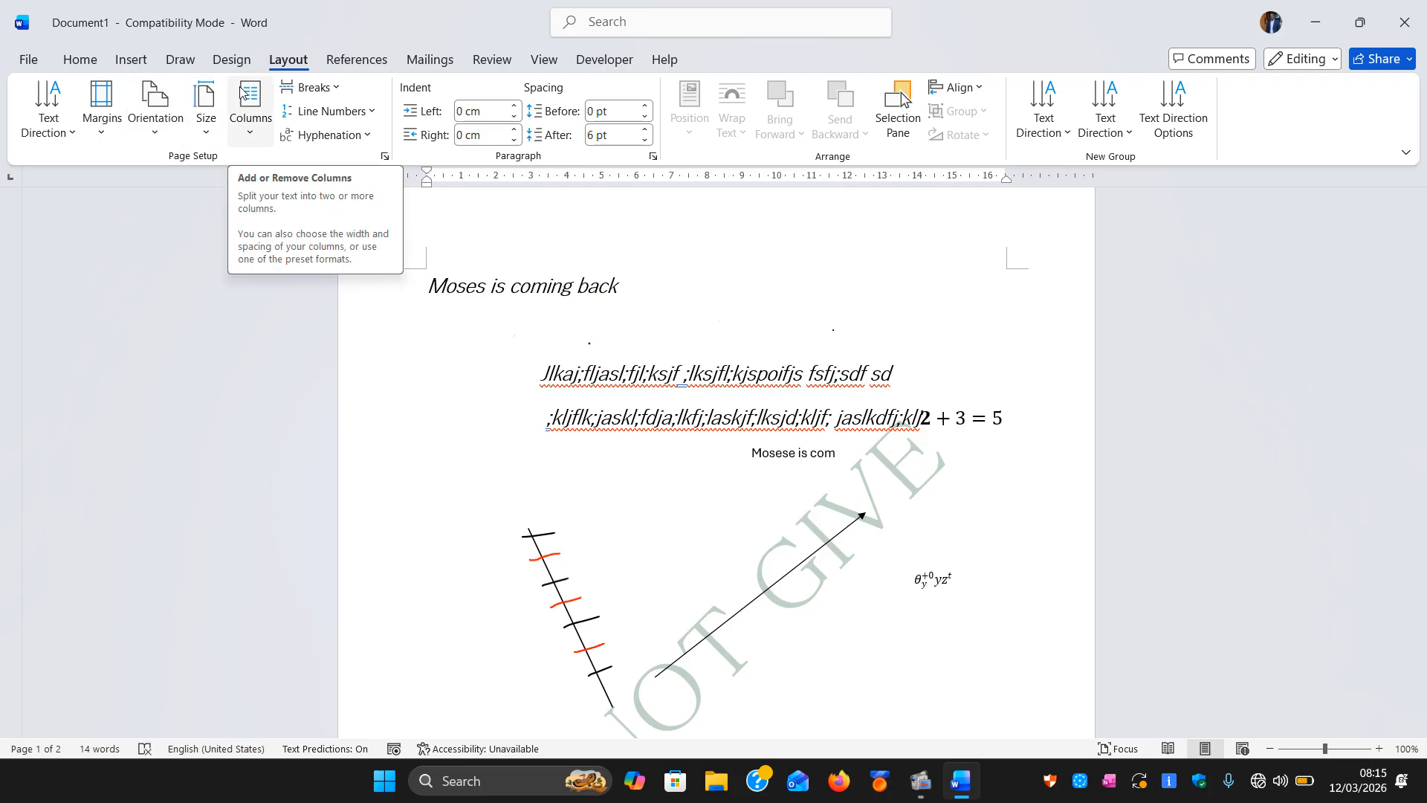
left_click(102, 134)
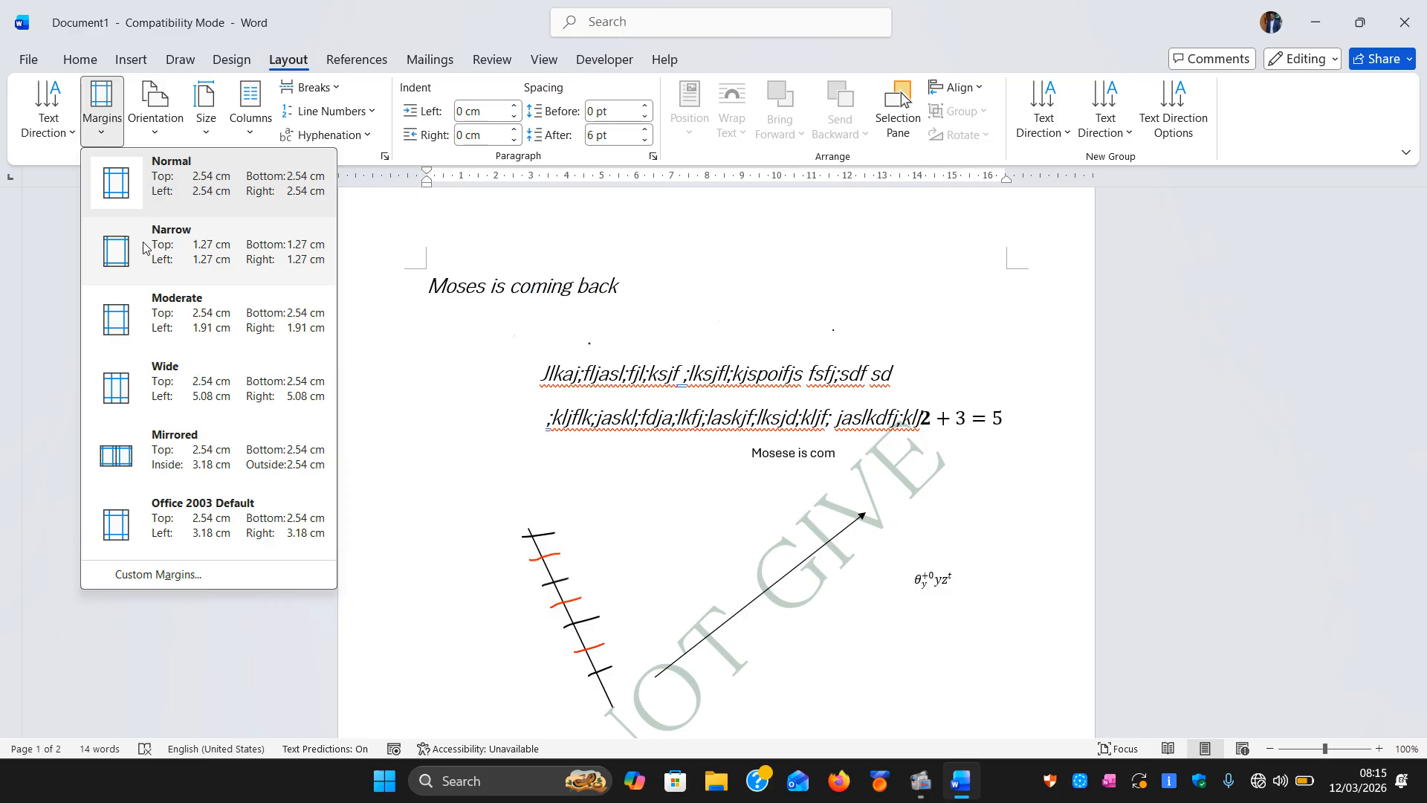
left_click(162, 318)
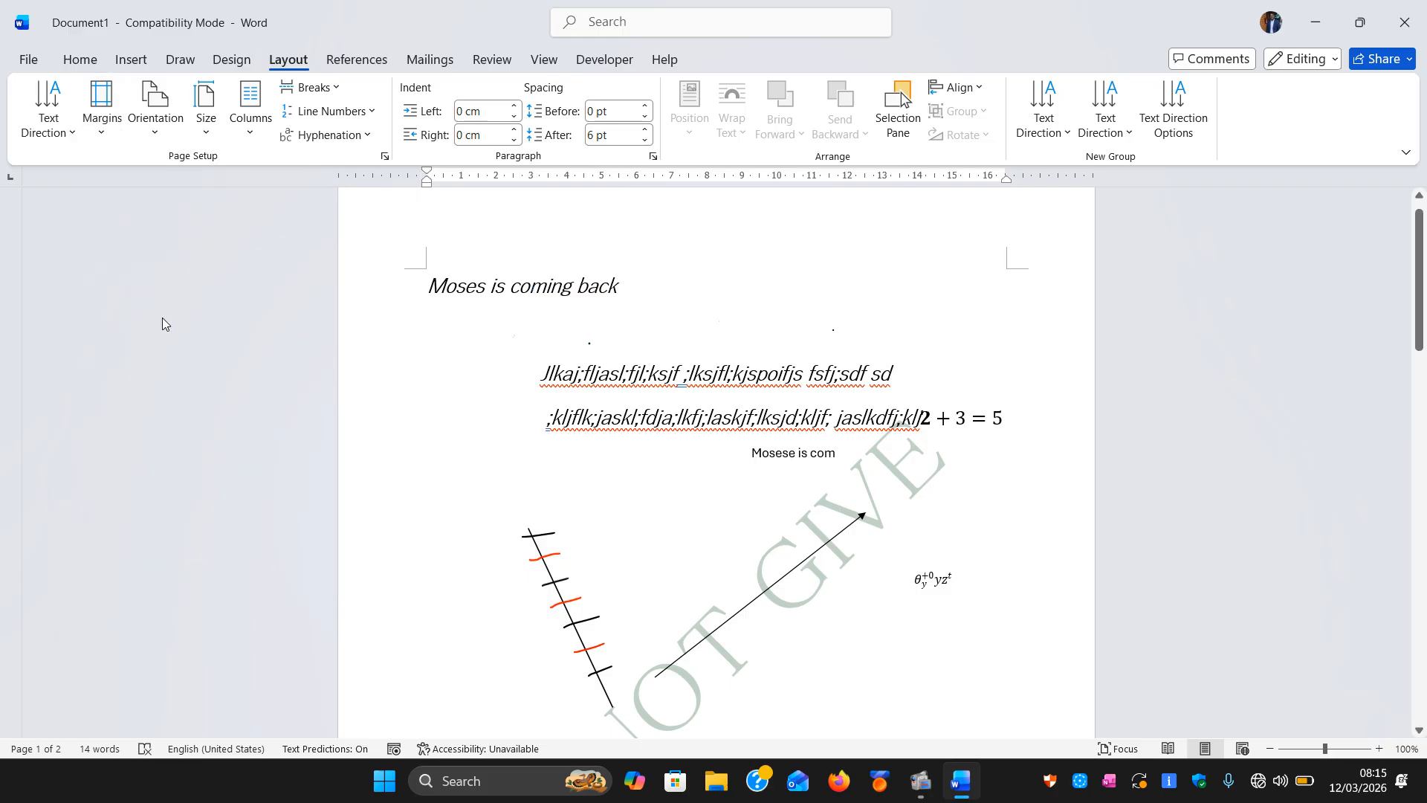
scroll(162, 318, "down", 5)
scroll(162, 319, "down", 5)
scroll(629, 373, "up", 6)
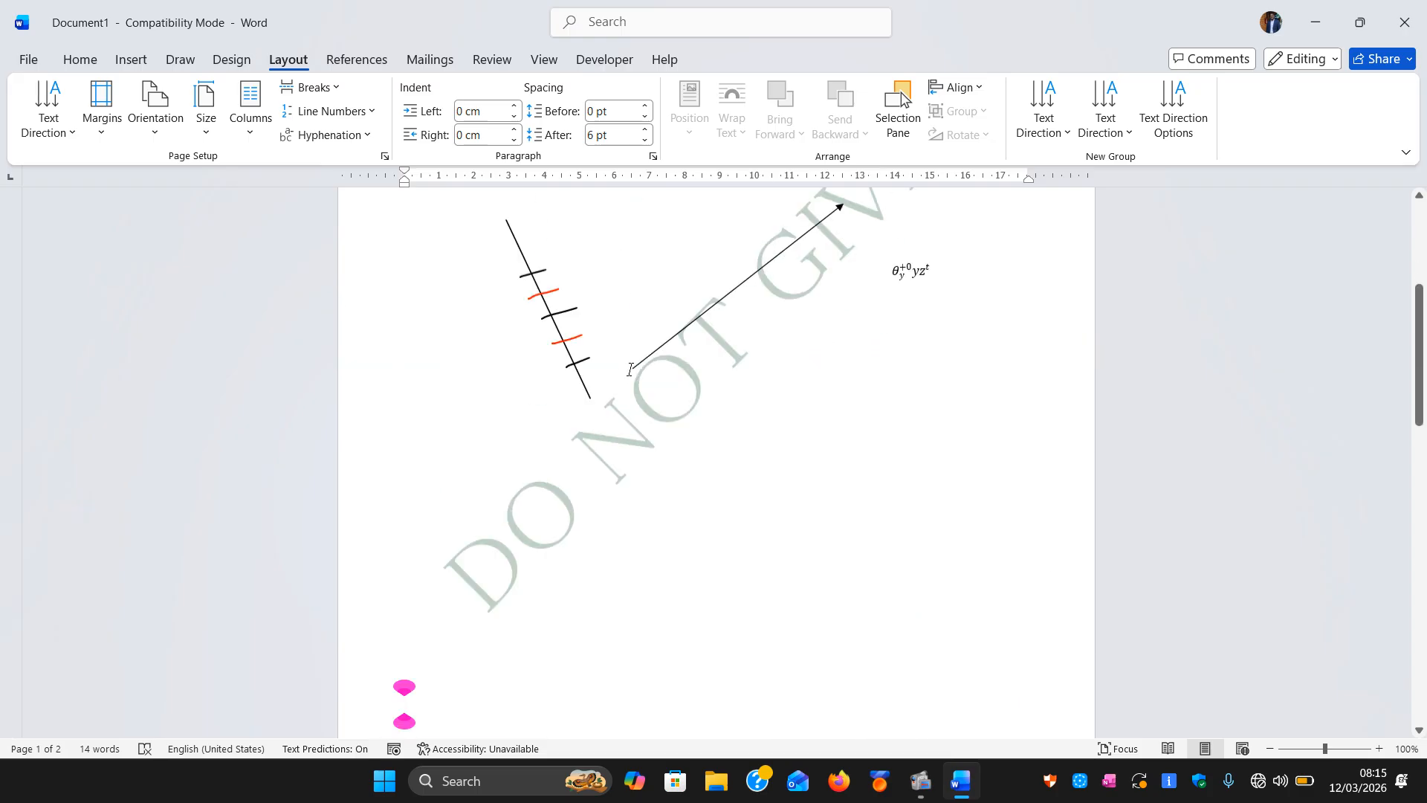
scroll(629, 374, "down", 13)
scroll(629, 374, "up", 13)
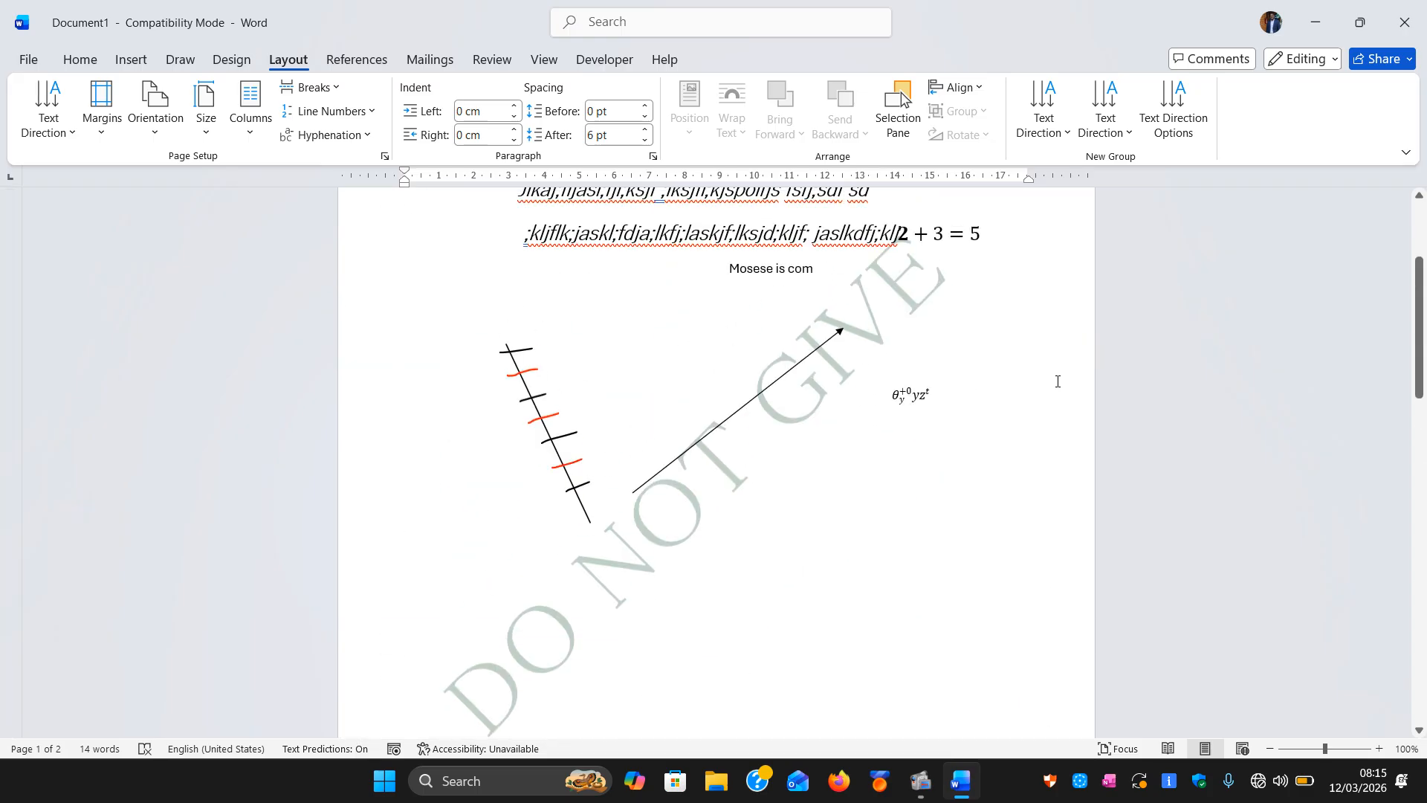
left_click_drag(1418, 364, 1418, 311)
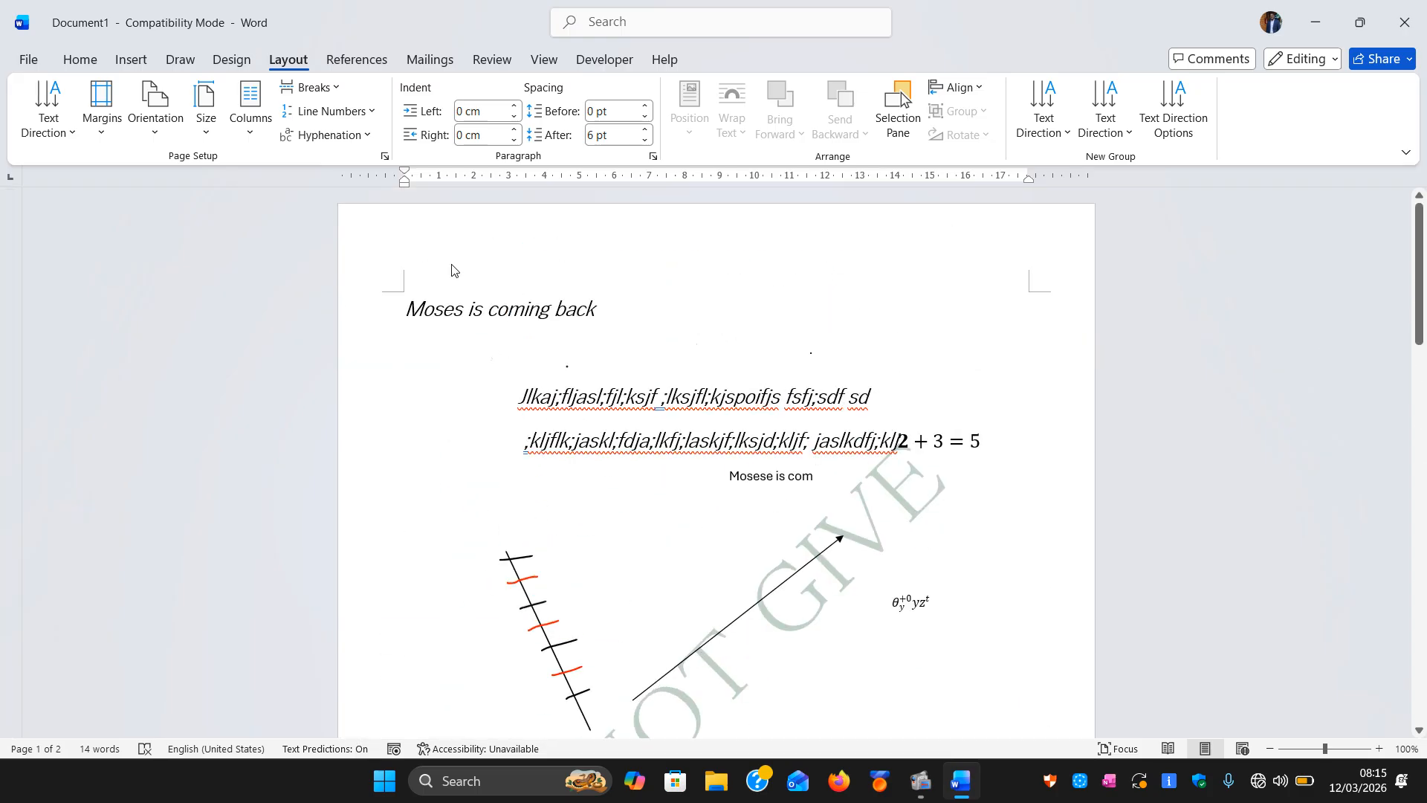
- Apply the Wide page margins (2.54 cm top and bottom, 5.08 cm left and right) and inspect the first page's text area
left_click(102, 111)
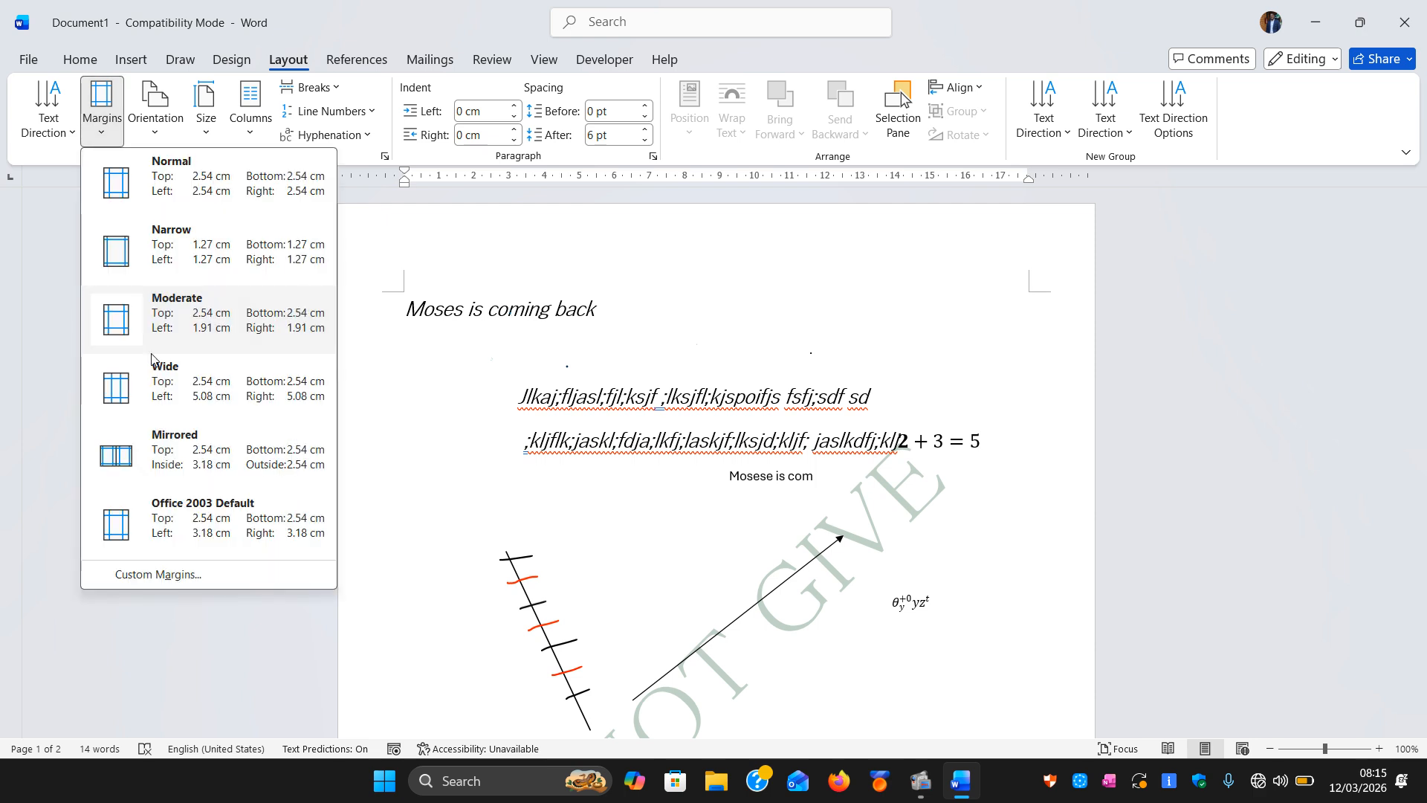
left_click(162, 382)
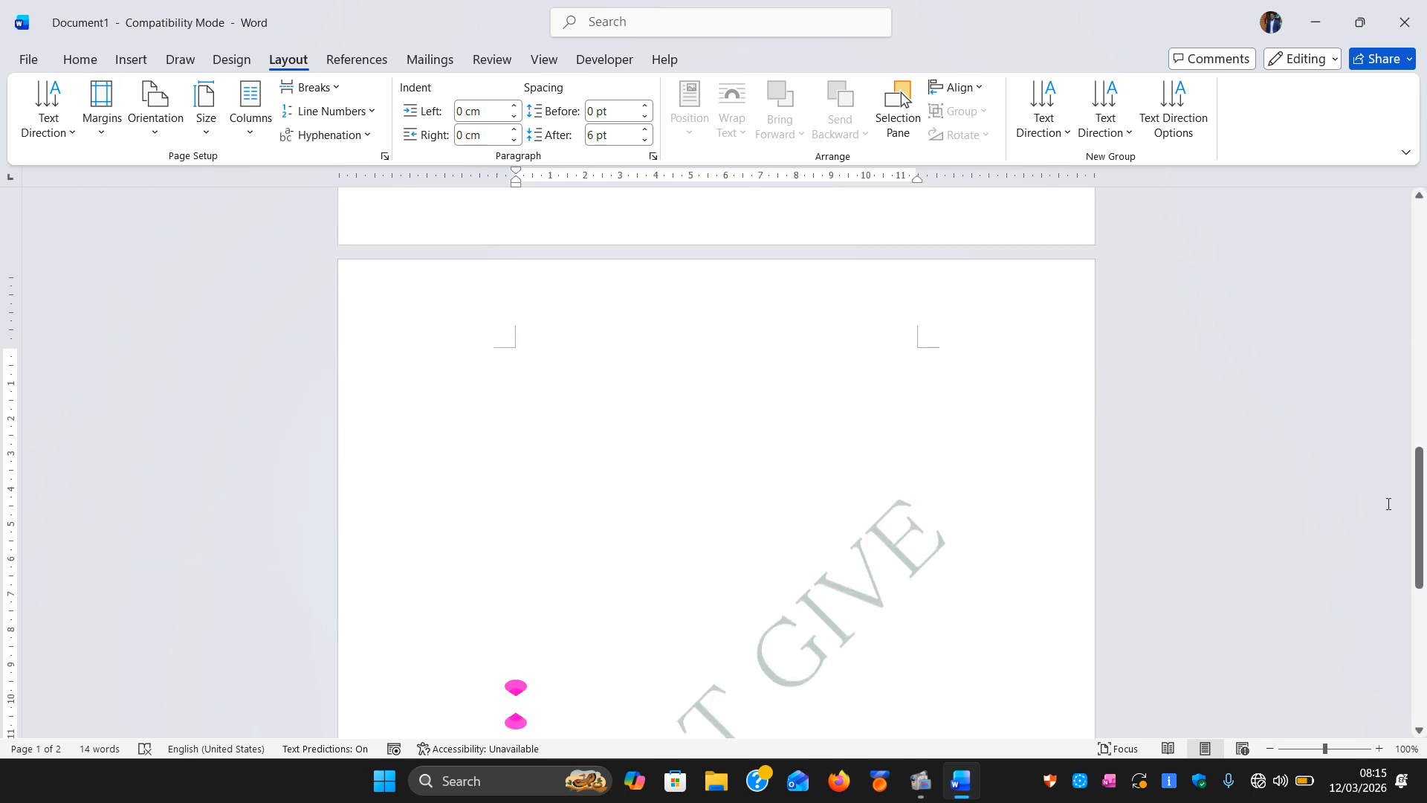
left_click_drag(1418, 533, 1412, 286)
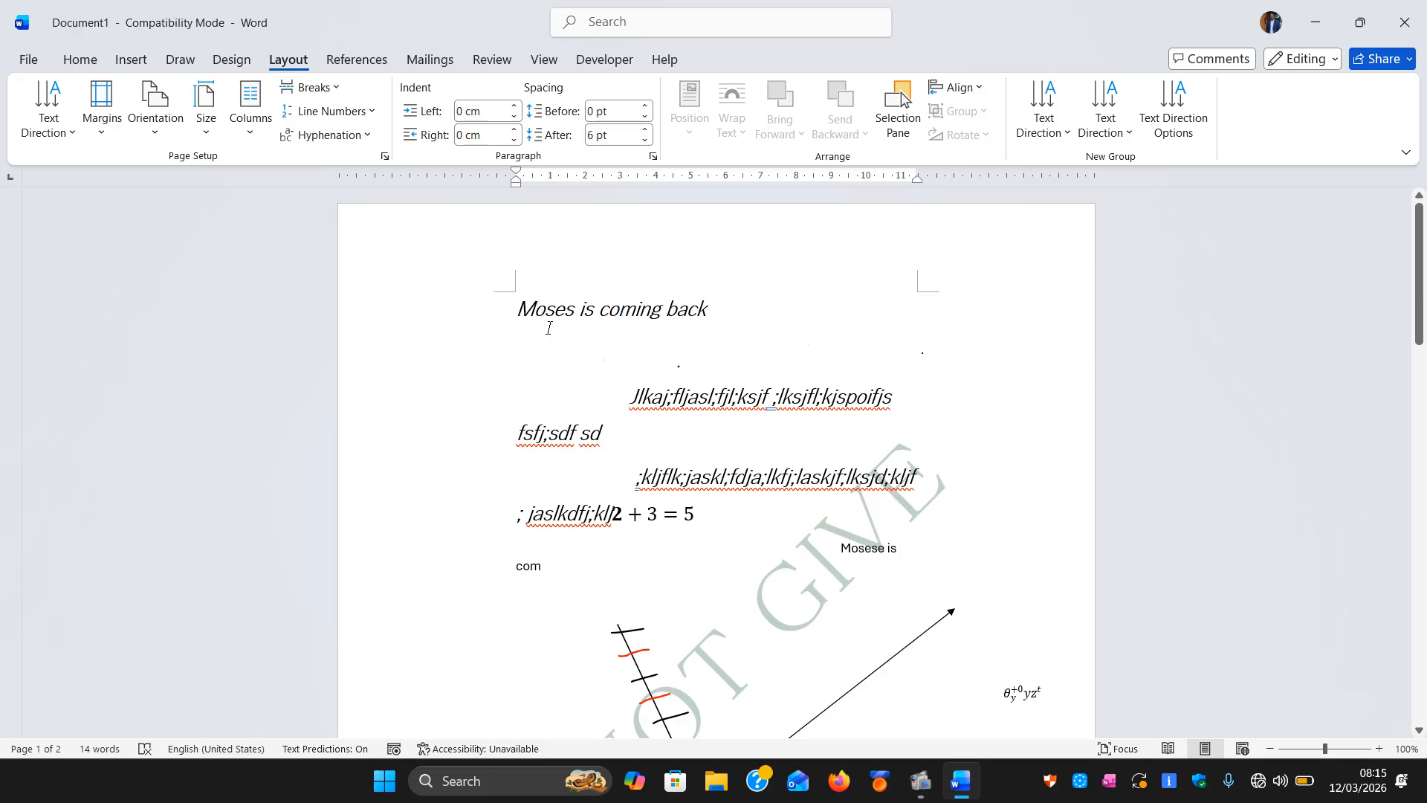
left_click(485, 288)
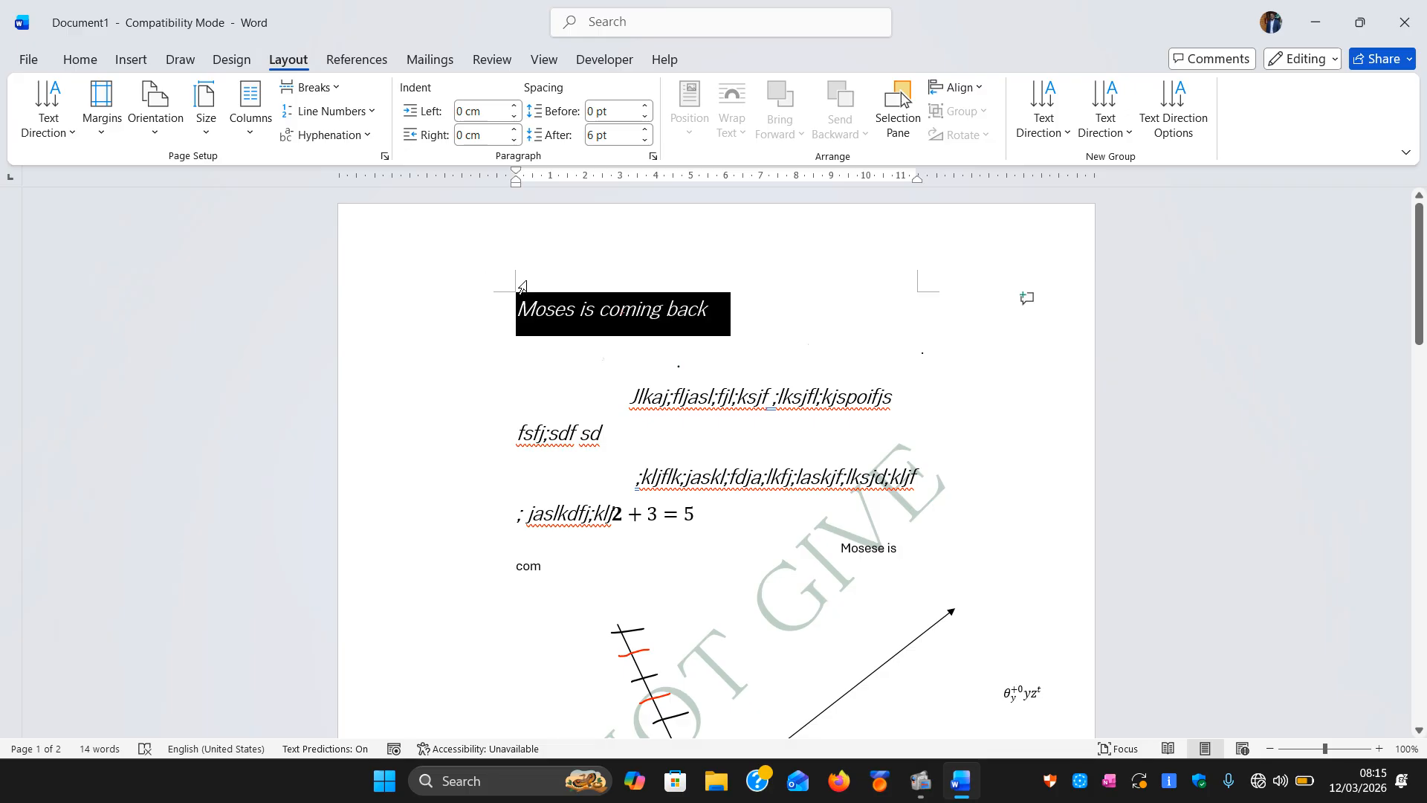
left_click(748, 343)
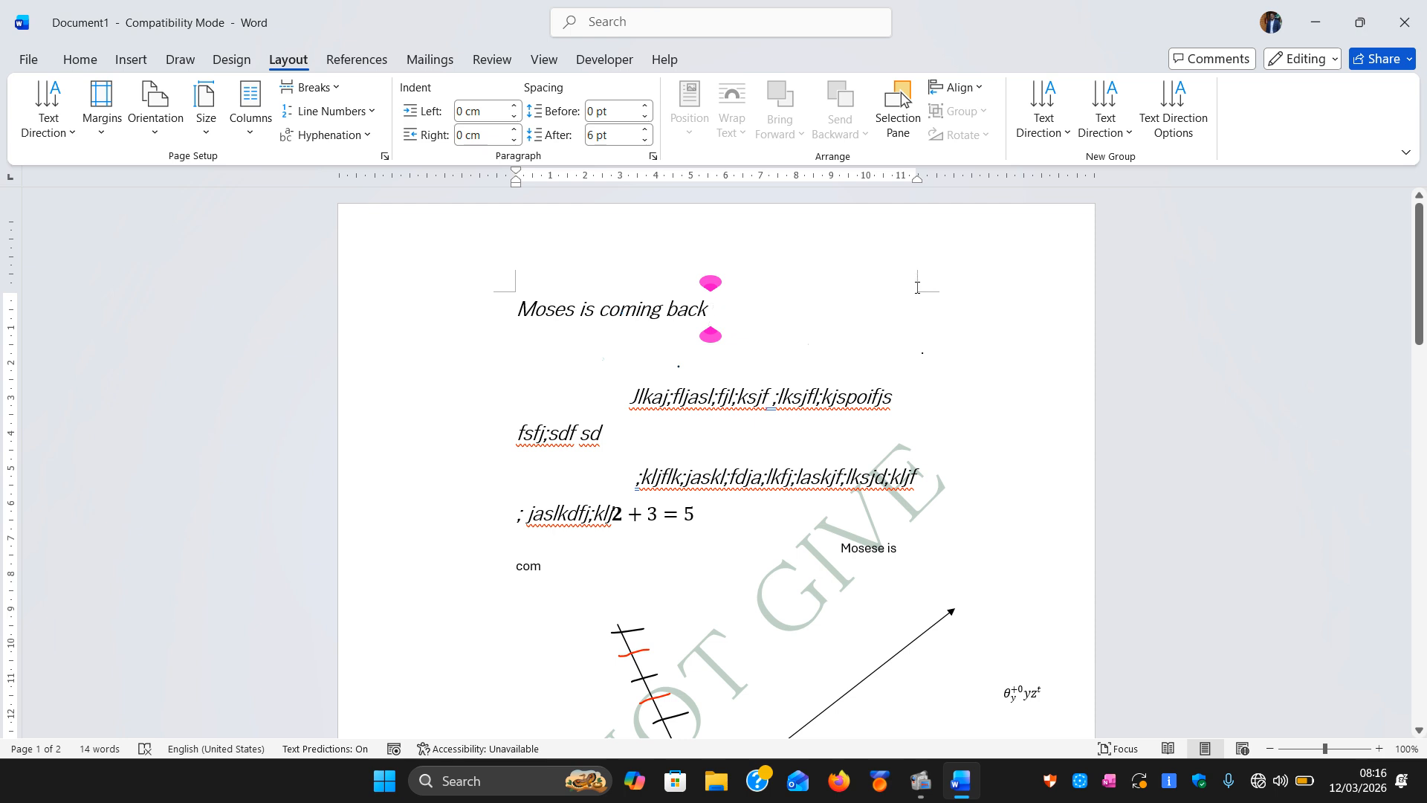
- Set the red drawing pen to a thicker stroke, the fourth preset thickness
left_click(123, 66)
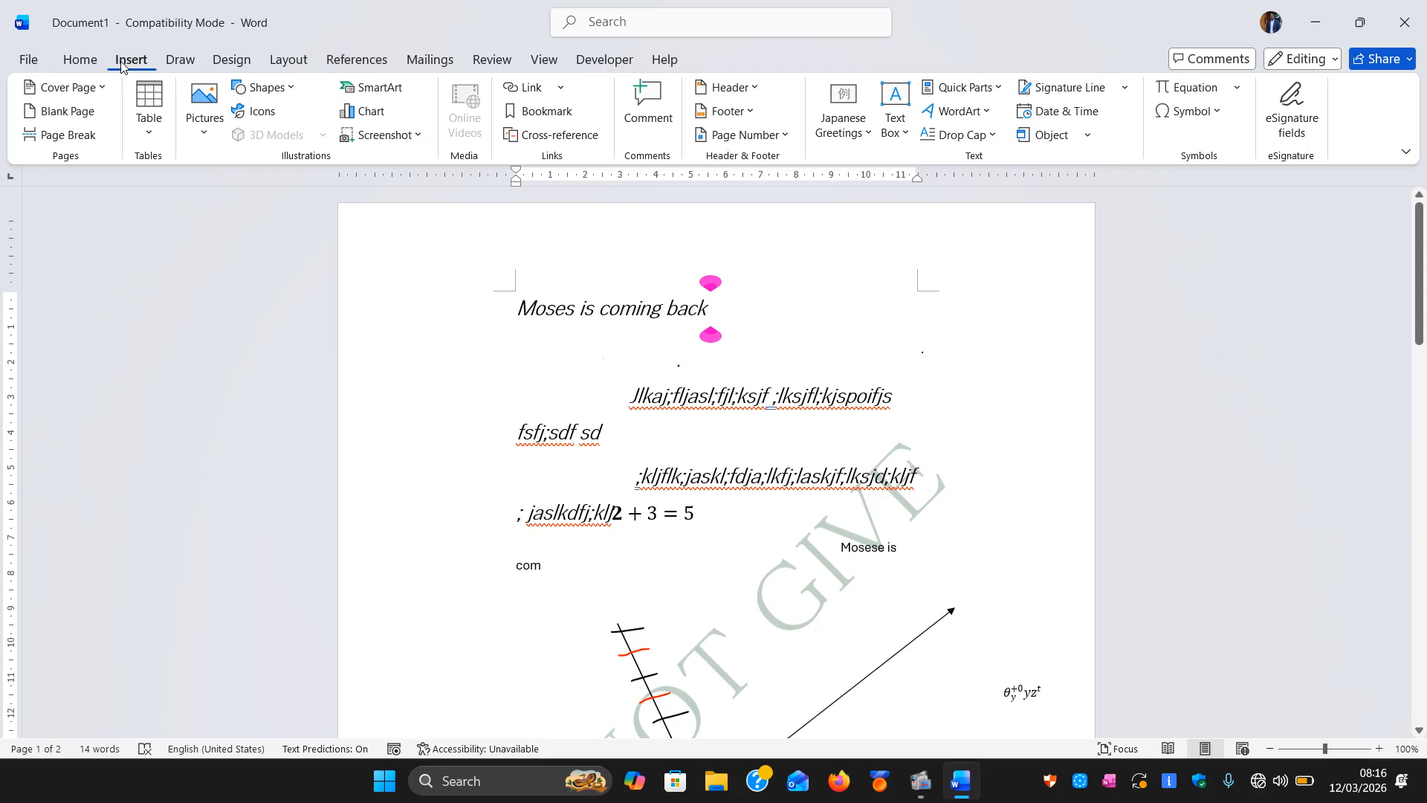
left_click(79, 61)
left_click(229, 62)
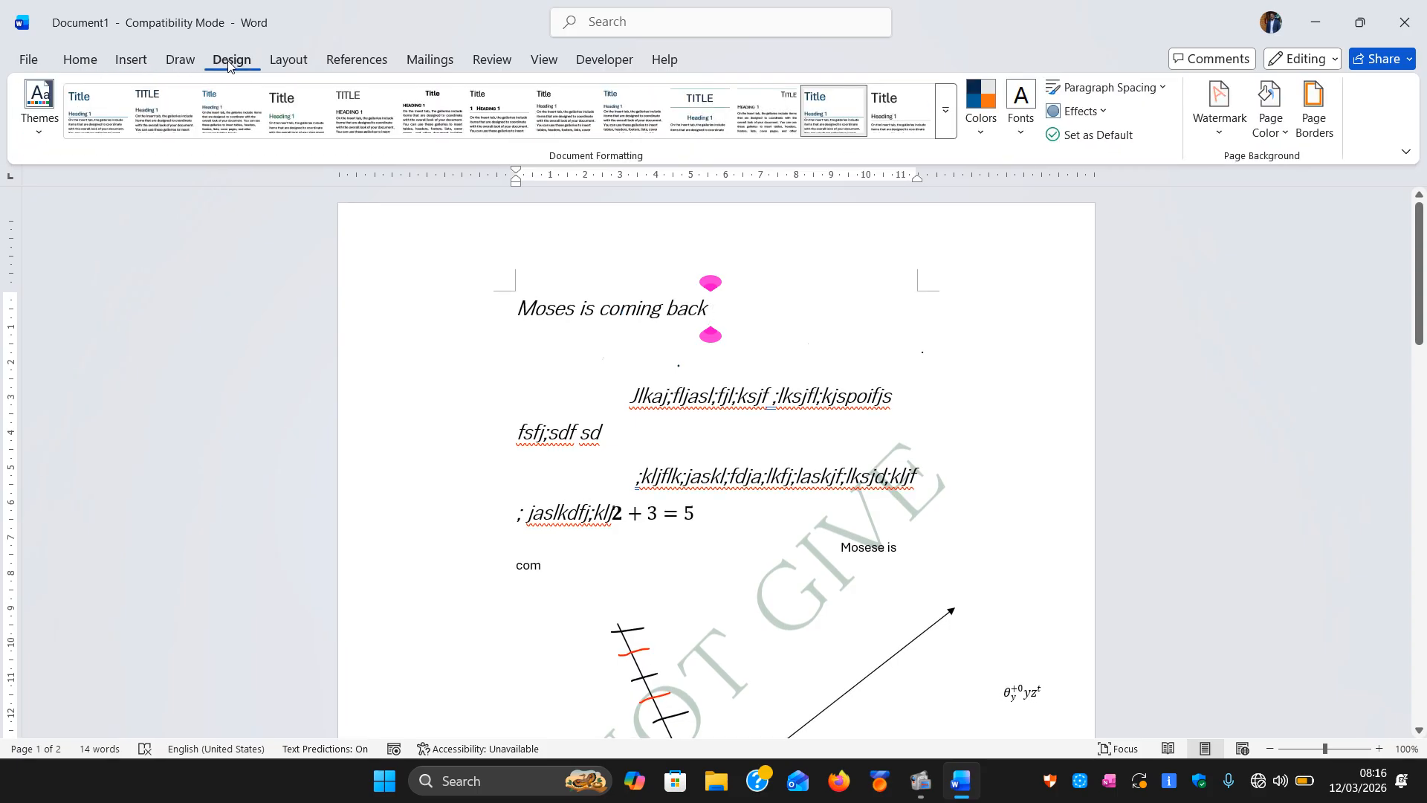
left_click(292, 61)
left_click(180, 63)
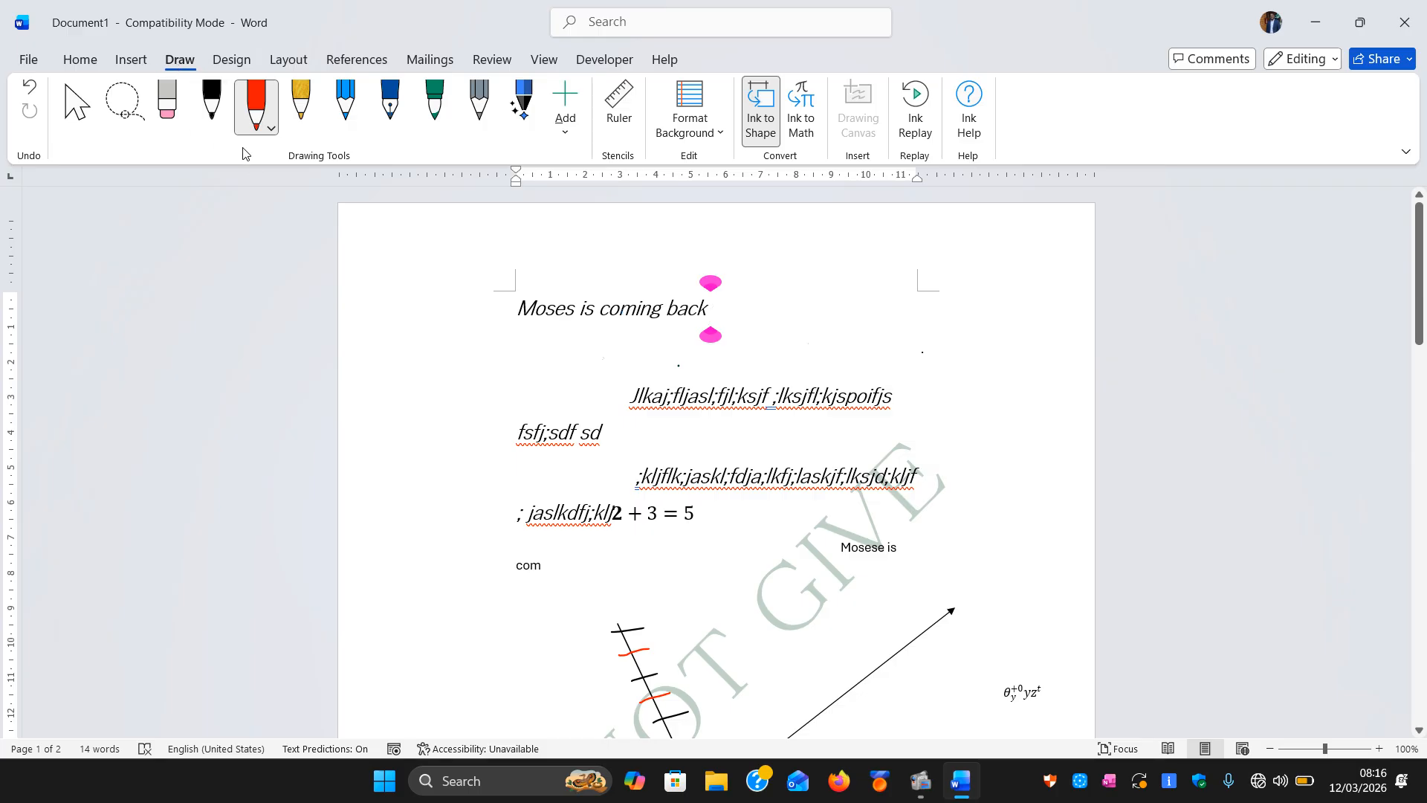
left_click(256, 104)
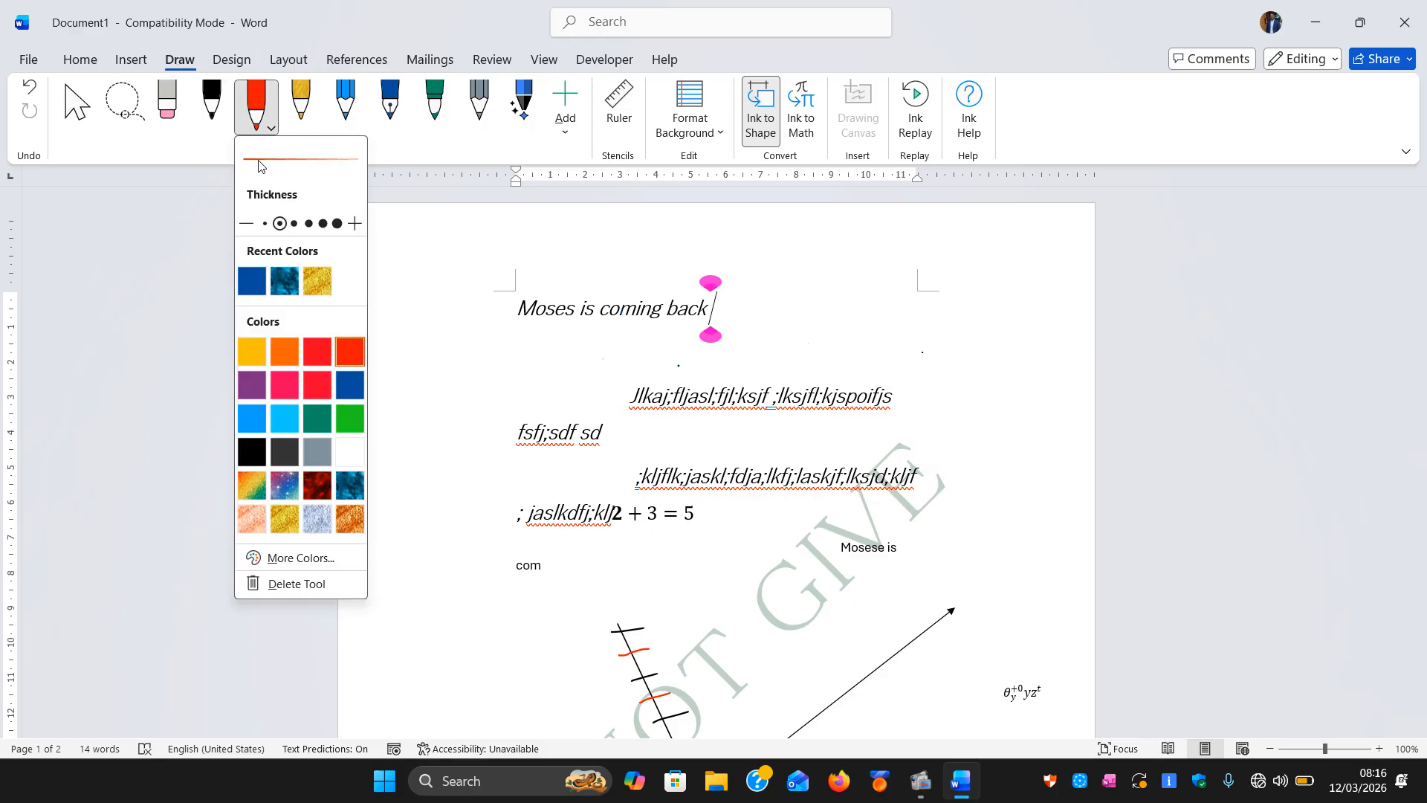
left_click(295, 223)
left_click(308, 222)
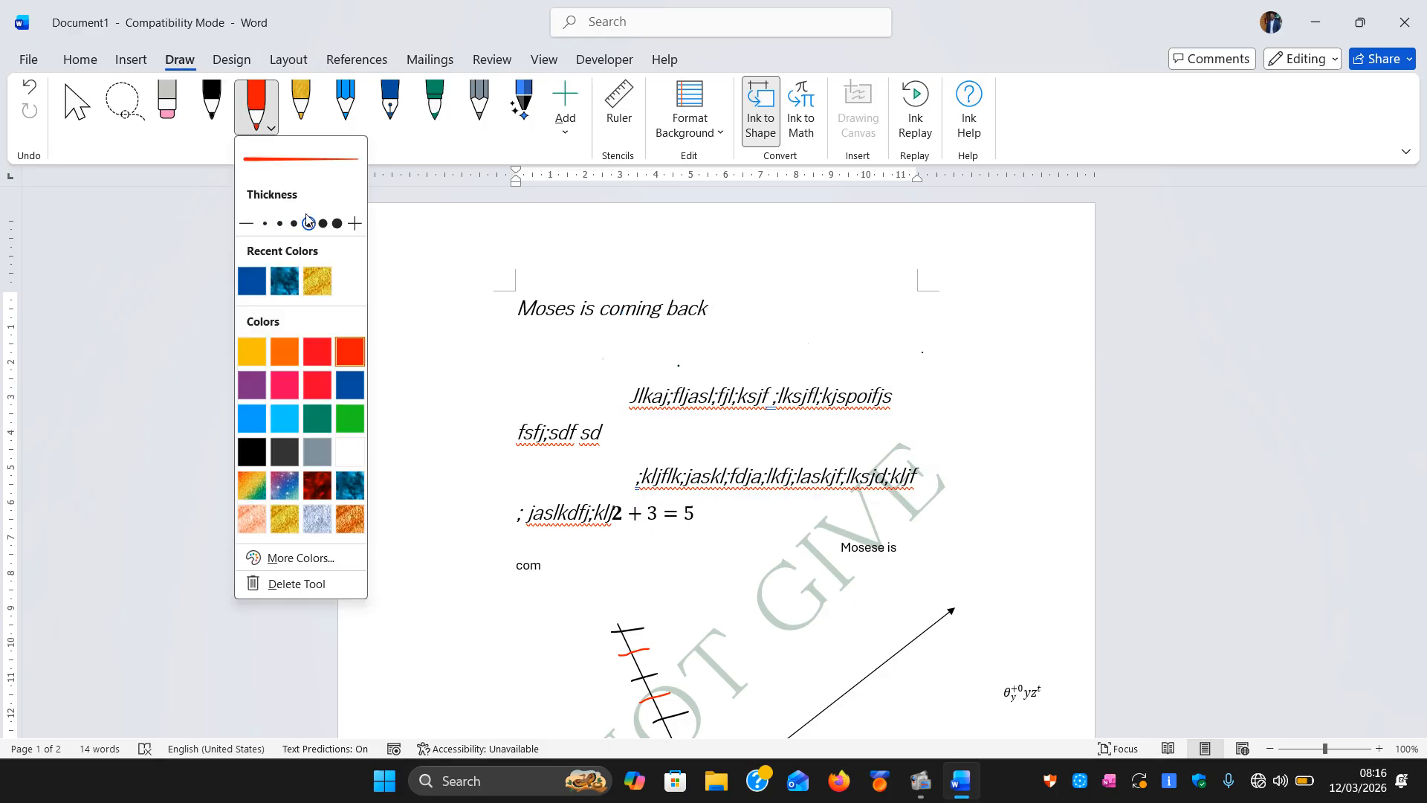
left_click(469, 316)
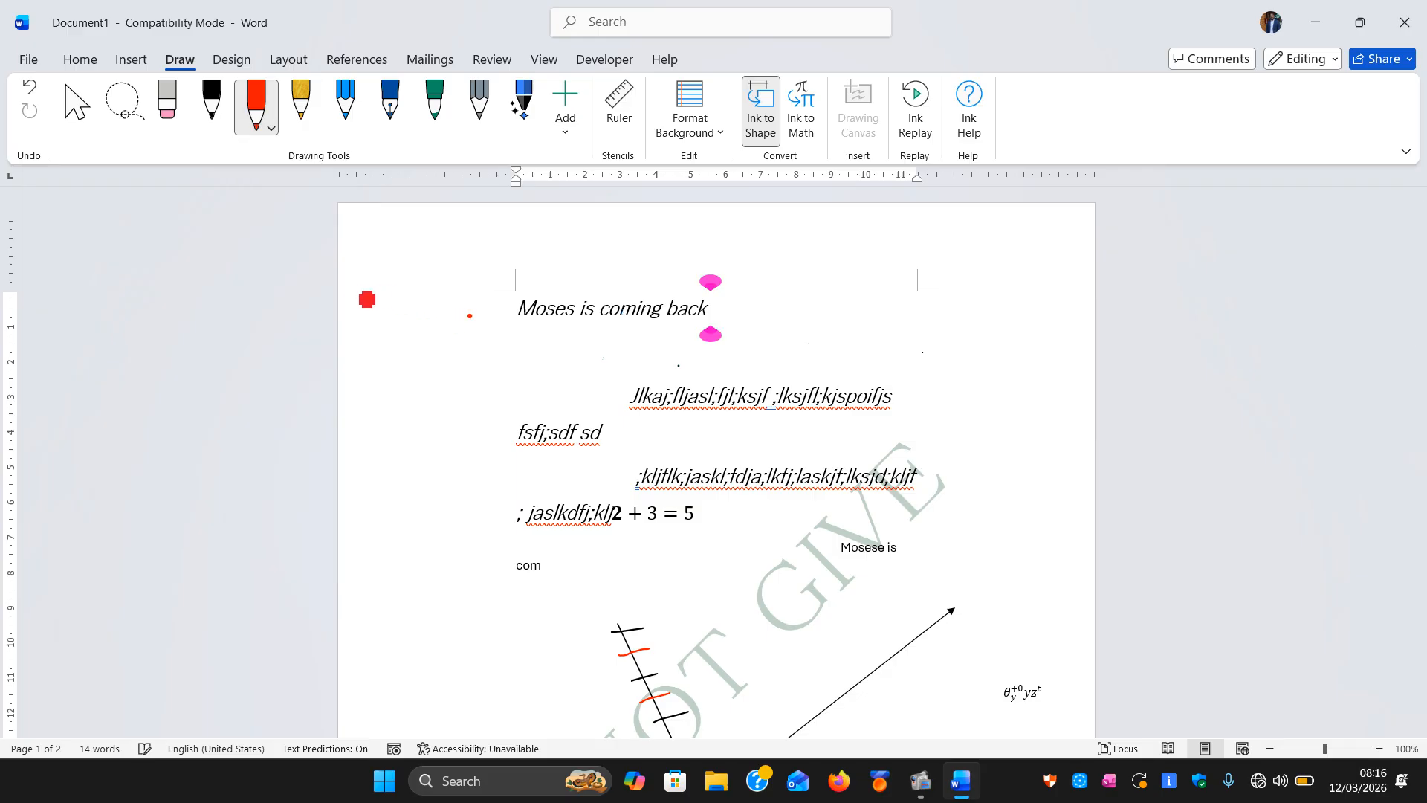
- Draw a red inward-pointing arrow and a downward line in both the left and right page margins to mark the margin areas
left_click_drag(342, 287, 492, 299)
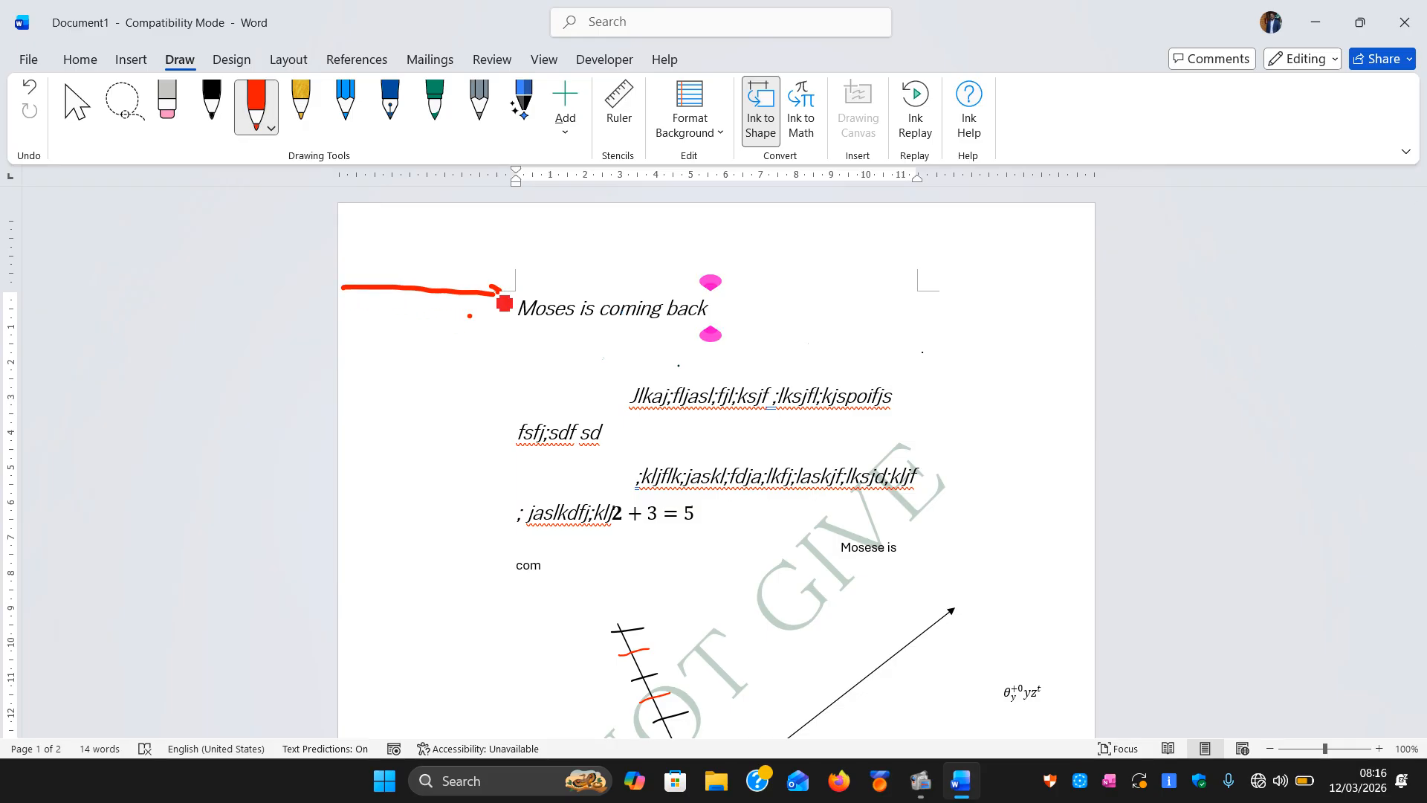
left_click_drag(959, 294, 1091, 297)
left_click_drag(972, 291, 947, 292)
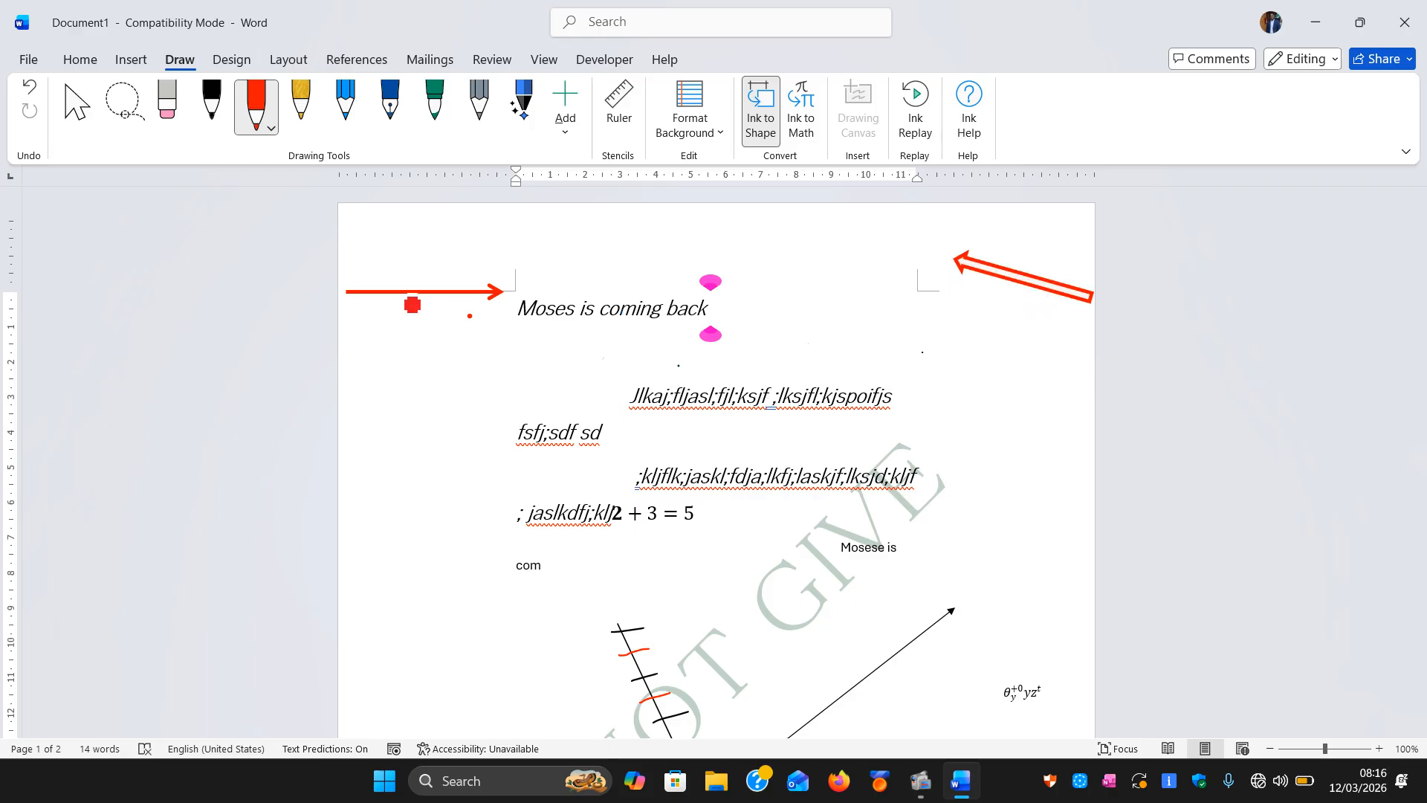
left_click_drag(402, 292, 392, 625)
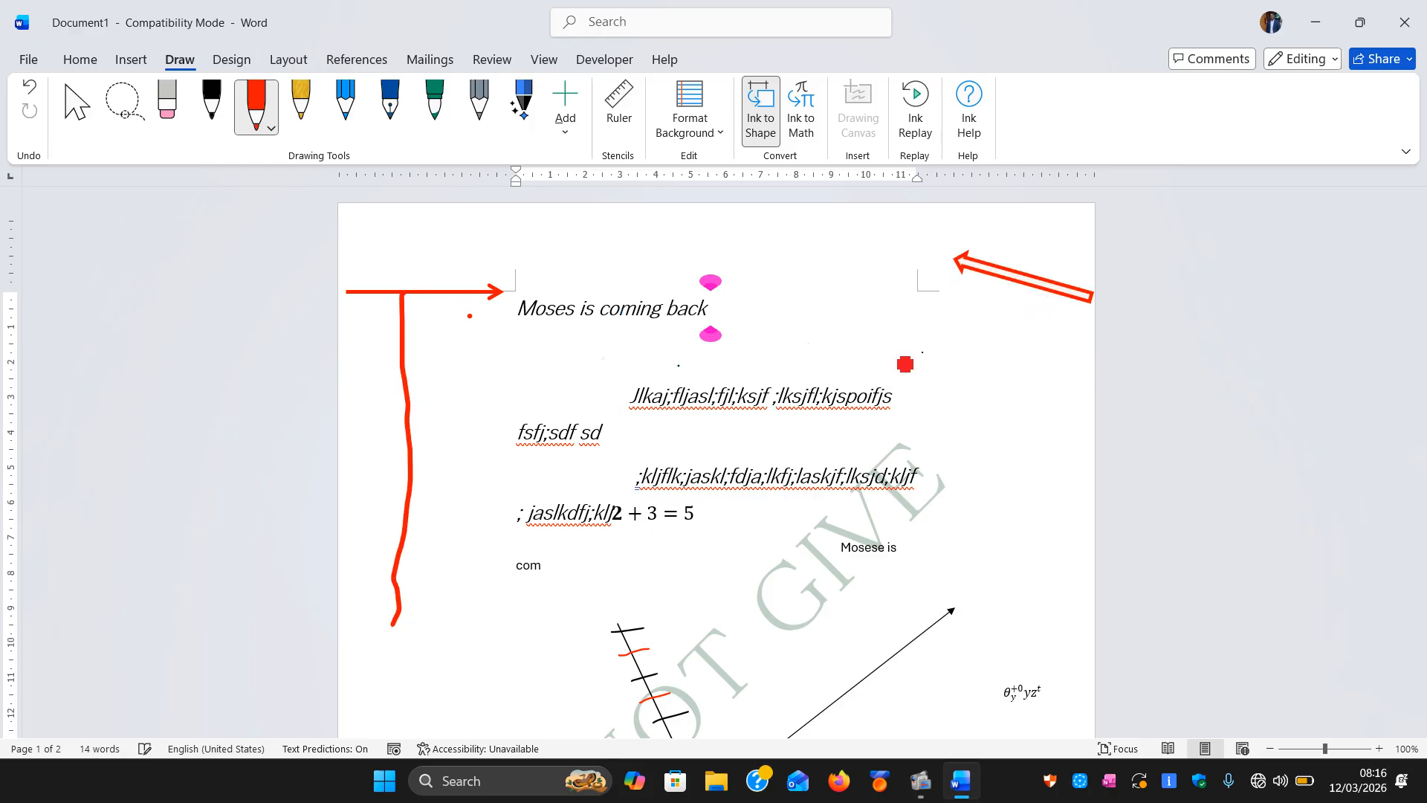
mouse_move(1041, 294)
left_mouse_down()
mouse_move(1049, 471)
mouse_move(1033, 621)
left_mouse_up()
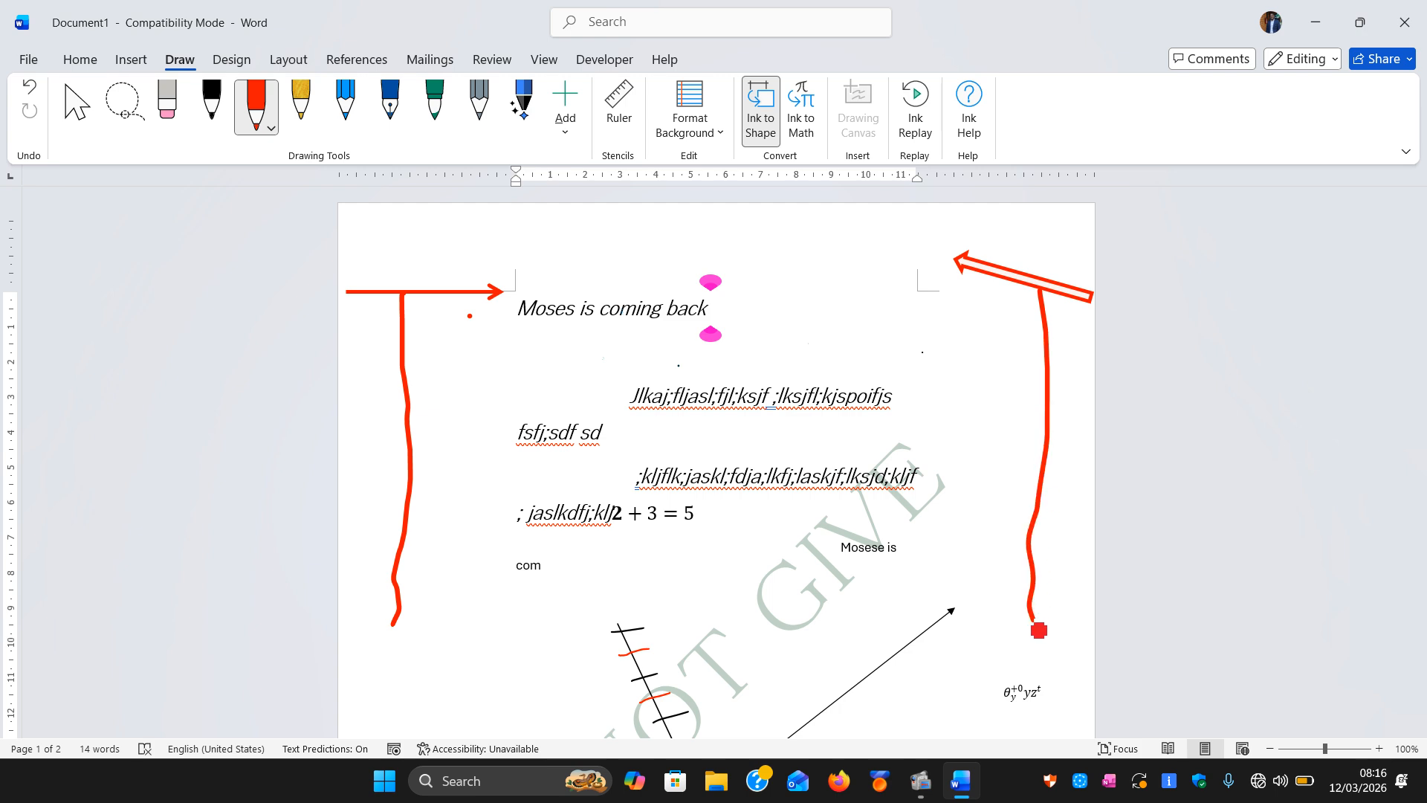
- Draw a large red oval around the text area between the marked margins on the first page
mouse_move(796, 250)
left_mouse_down()
mouse_move(755, 245)
mouse_move(523, 301)
mouse_move(503, 405)
mouse_move(516, 583)
mouse_move(688, 685)
mouse_move(971, 568)
mouse_move(914, 276)
mouse_move(796, 256)
left_mouse_up()
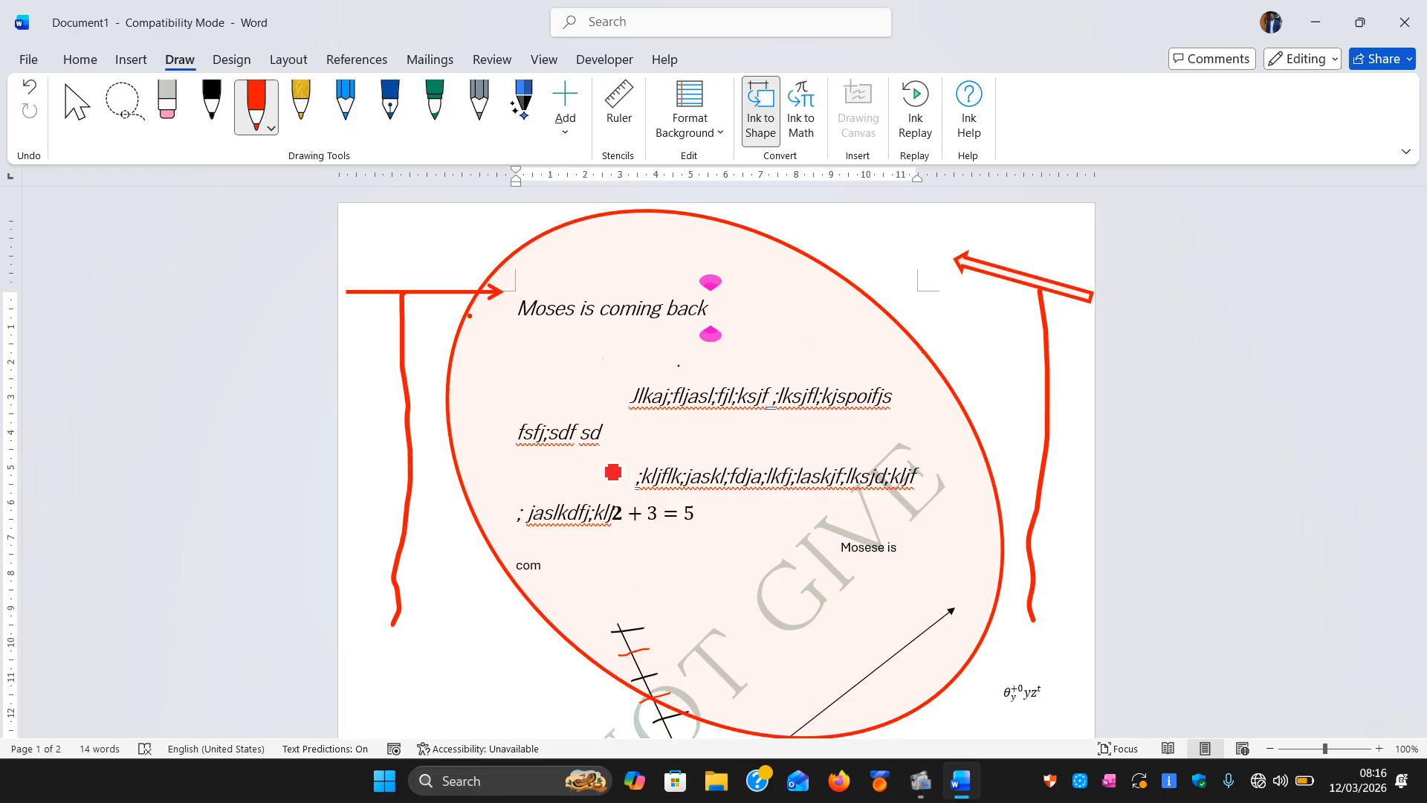
left_click(614, 590)
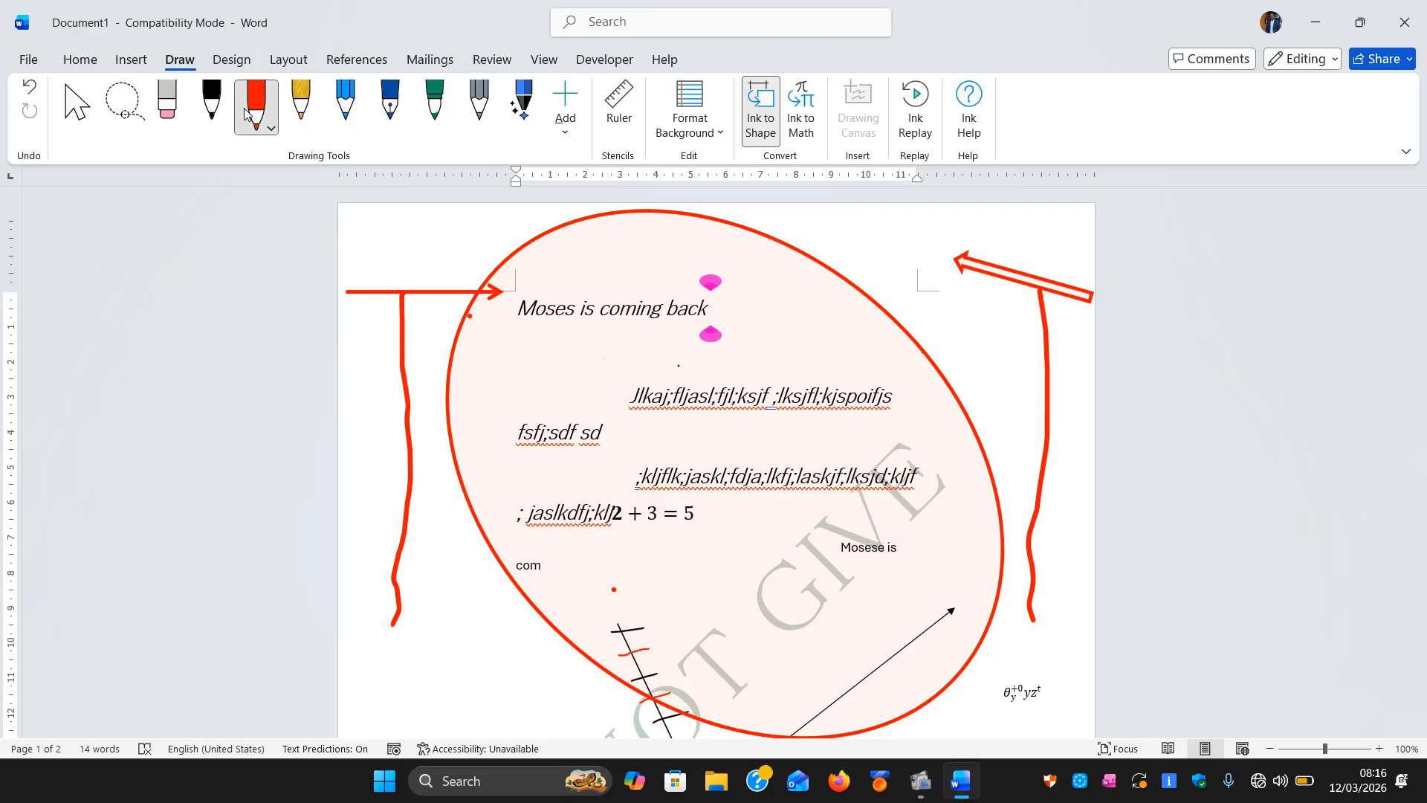
left_click(271, 128)
left_click(173, 163)
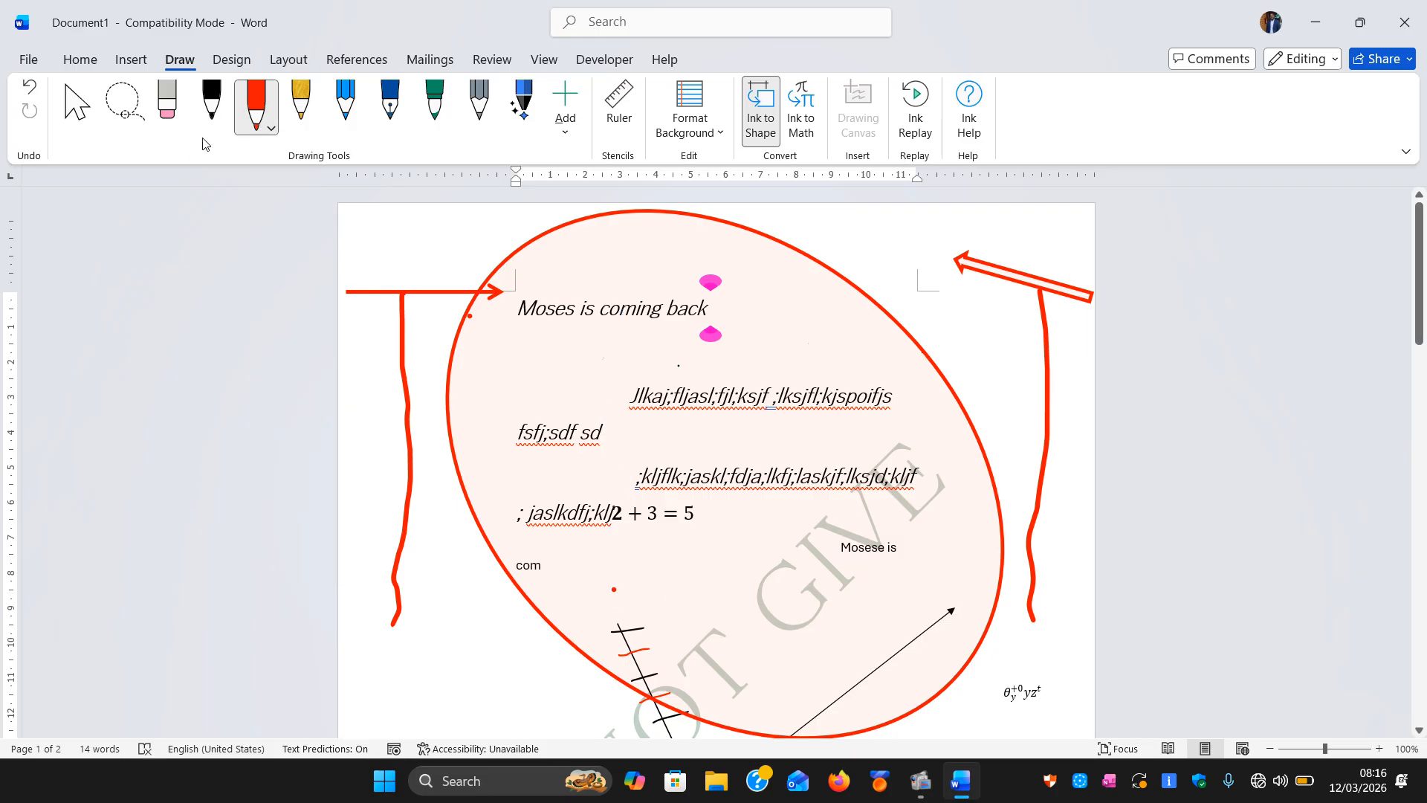
left_click(130, 57)
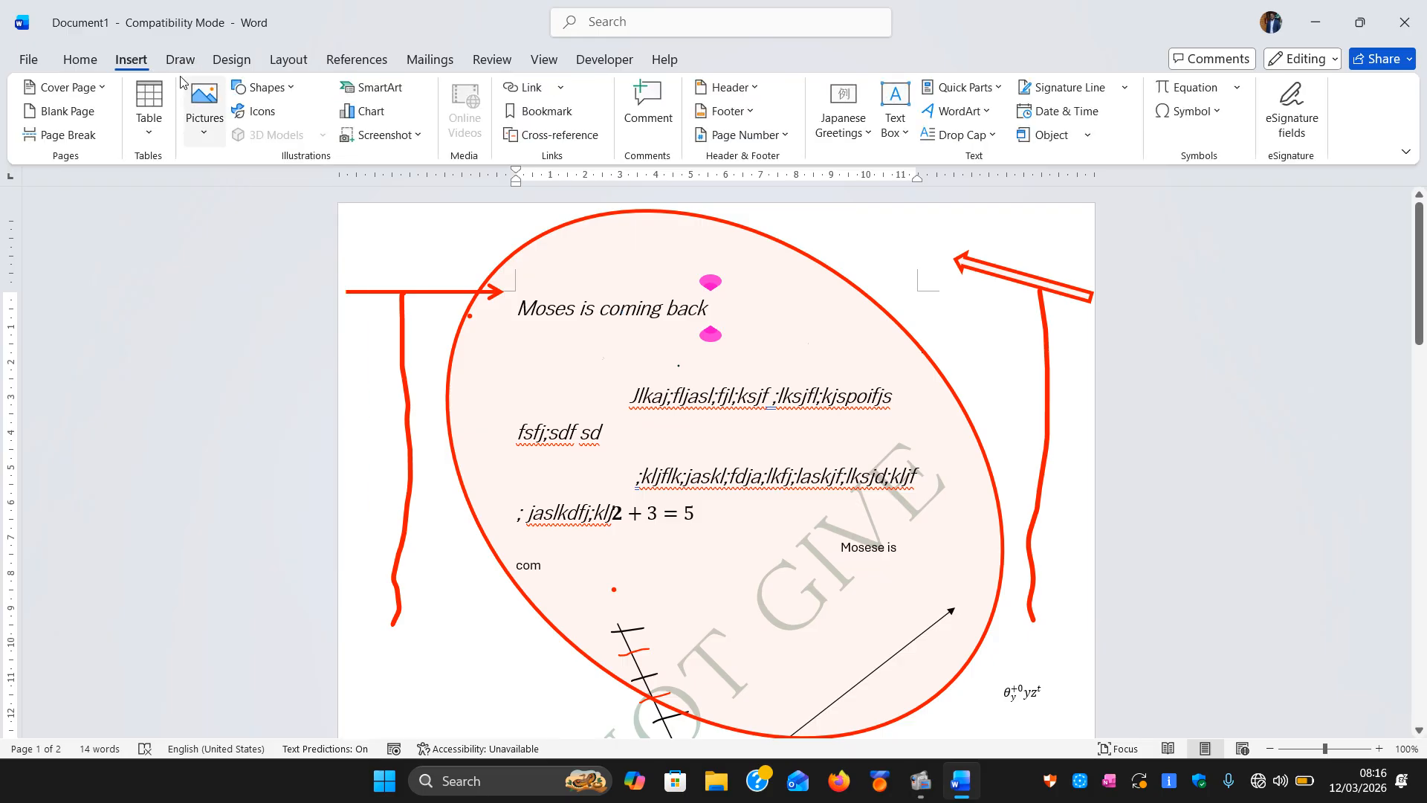
left_click(682, 478)
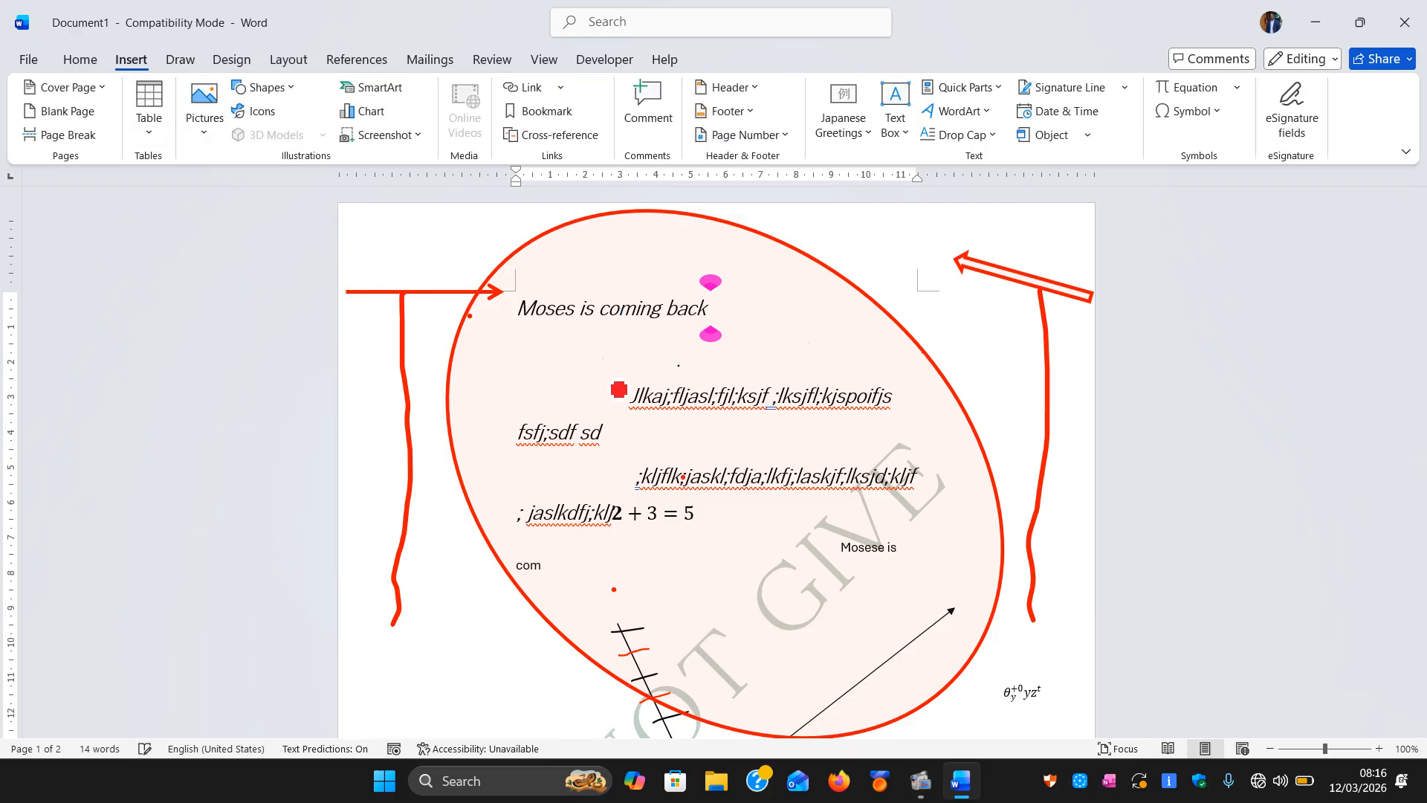
left_click(813, 581)
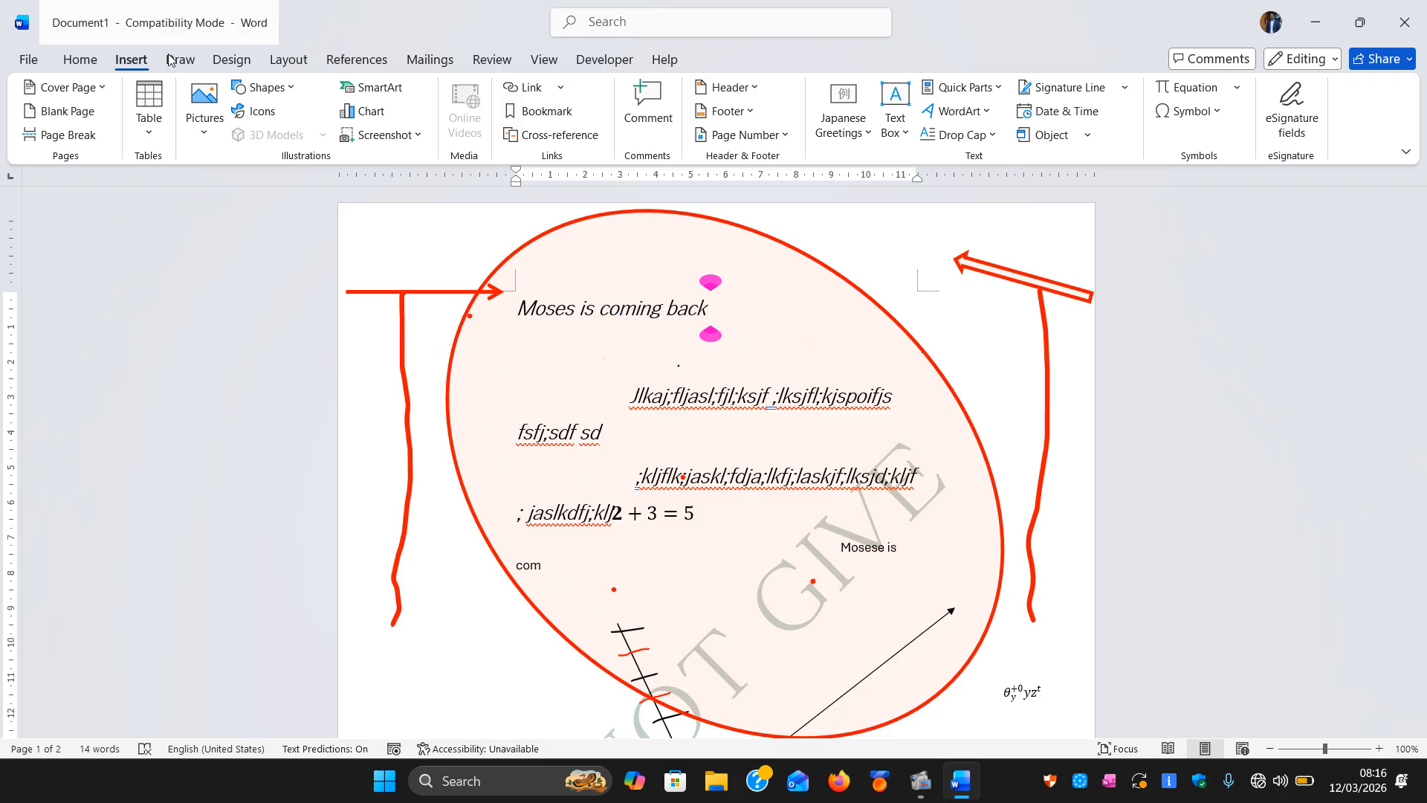
- Change the page margins to Moderate, with 2.54 cm top and bottom and 1.91 cm left and right
left_click(284, 59)
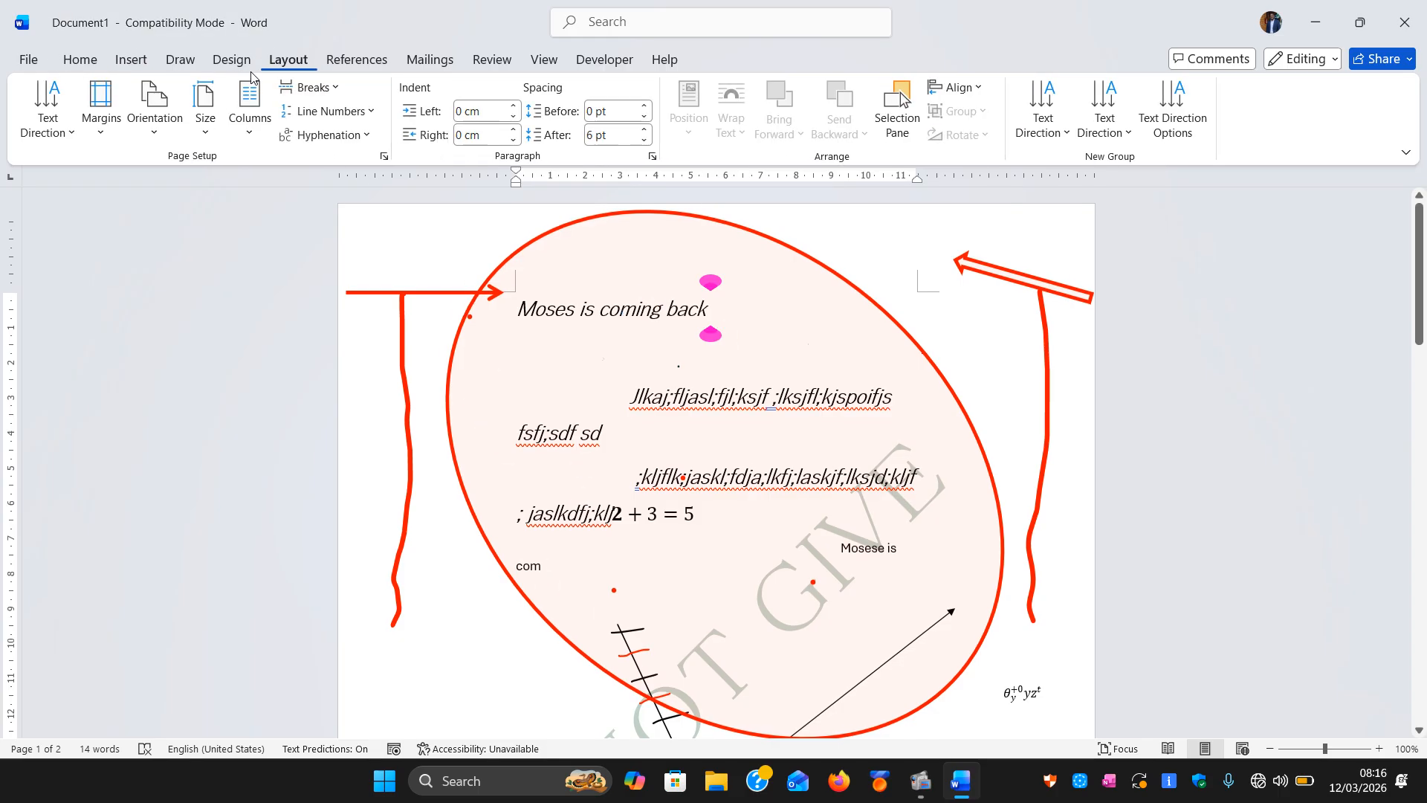
left_click(109, 136)
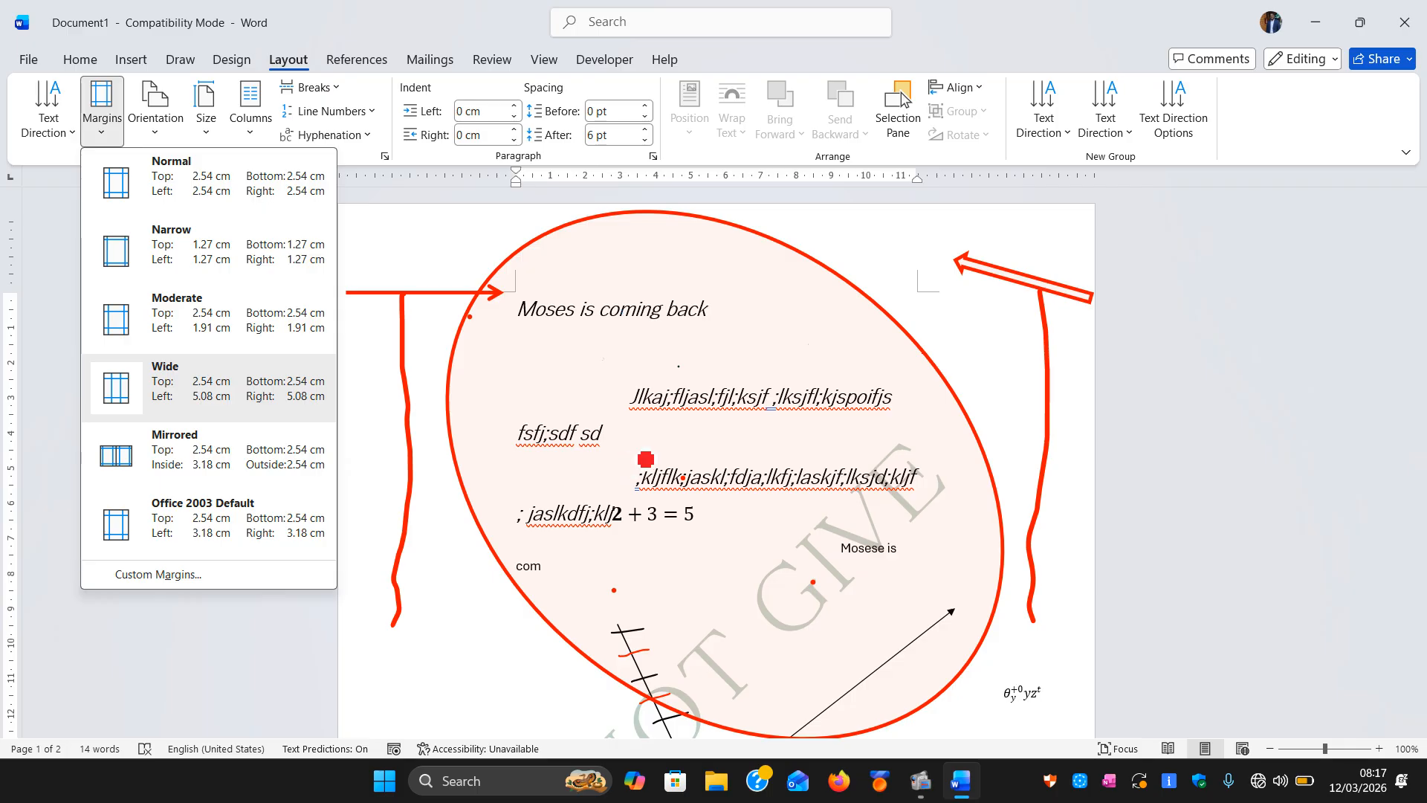
left_click(209, 334)
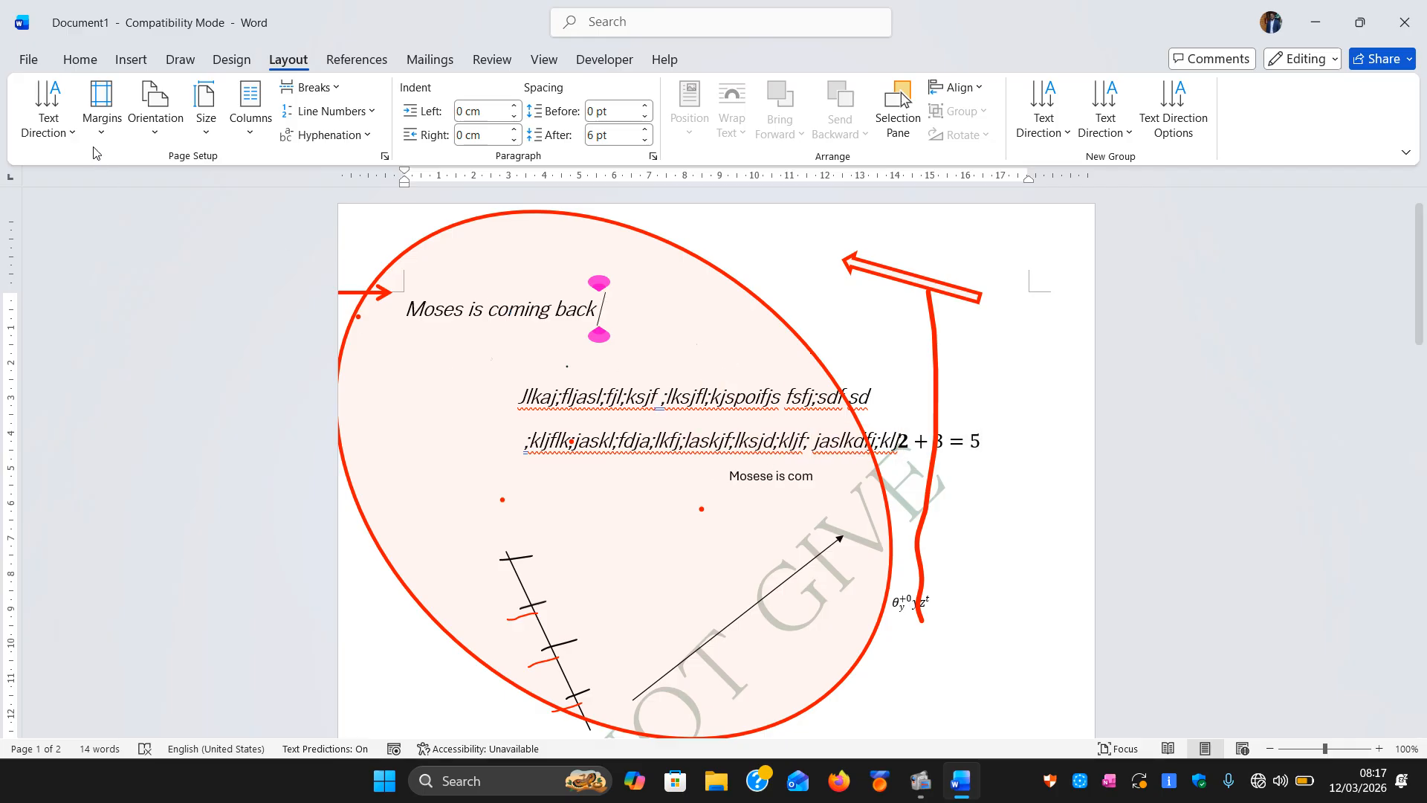
- Change the page margins to Narrow, with 1.27 cm on all four sides
left_click(101, 111)
left_click(195, 255)
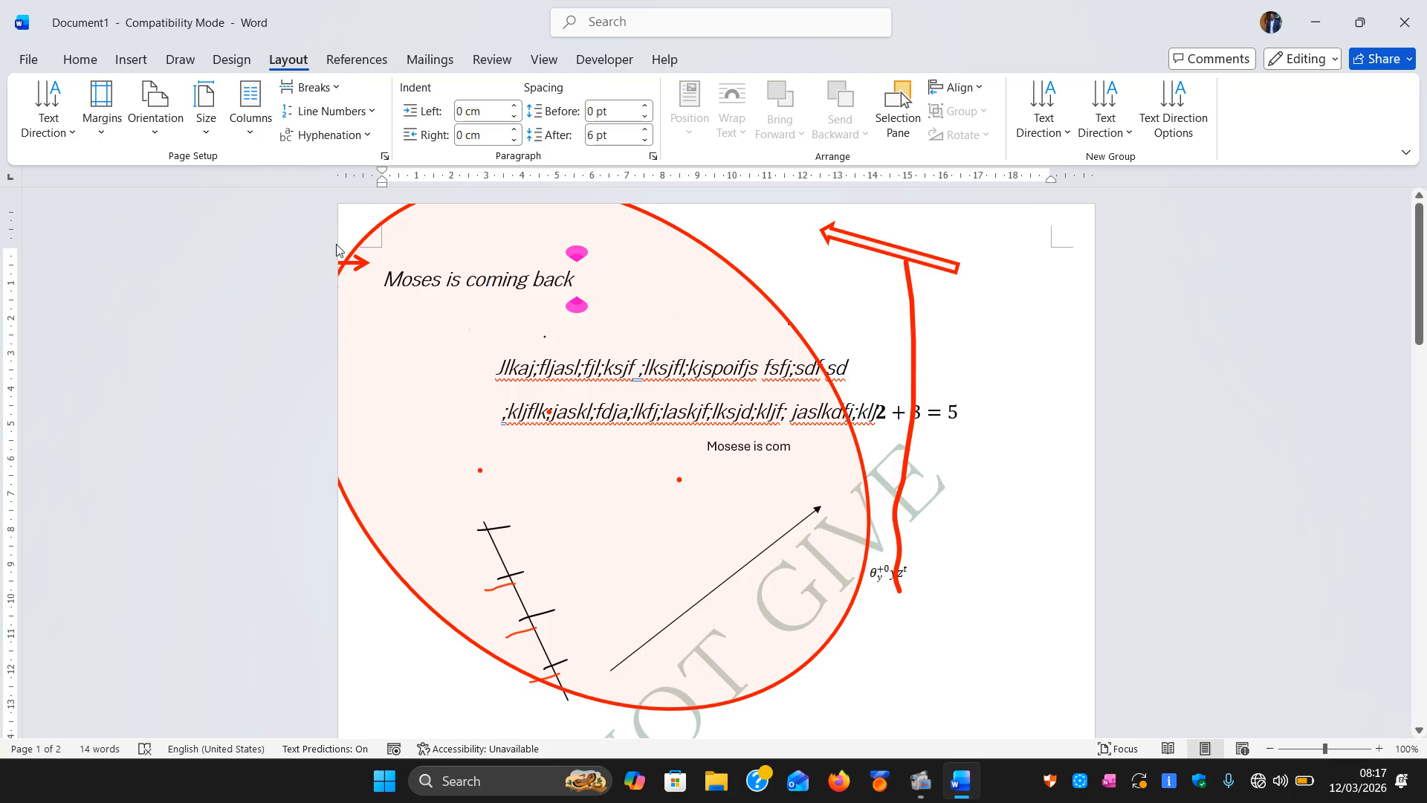
left_click(436, 253)
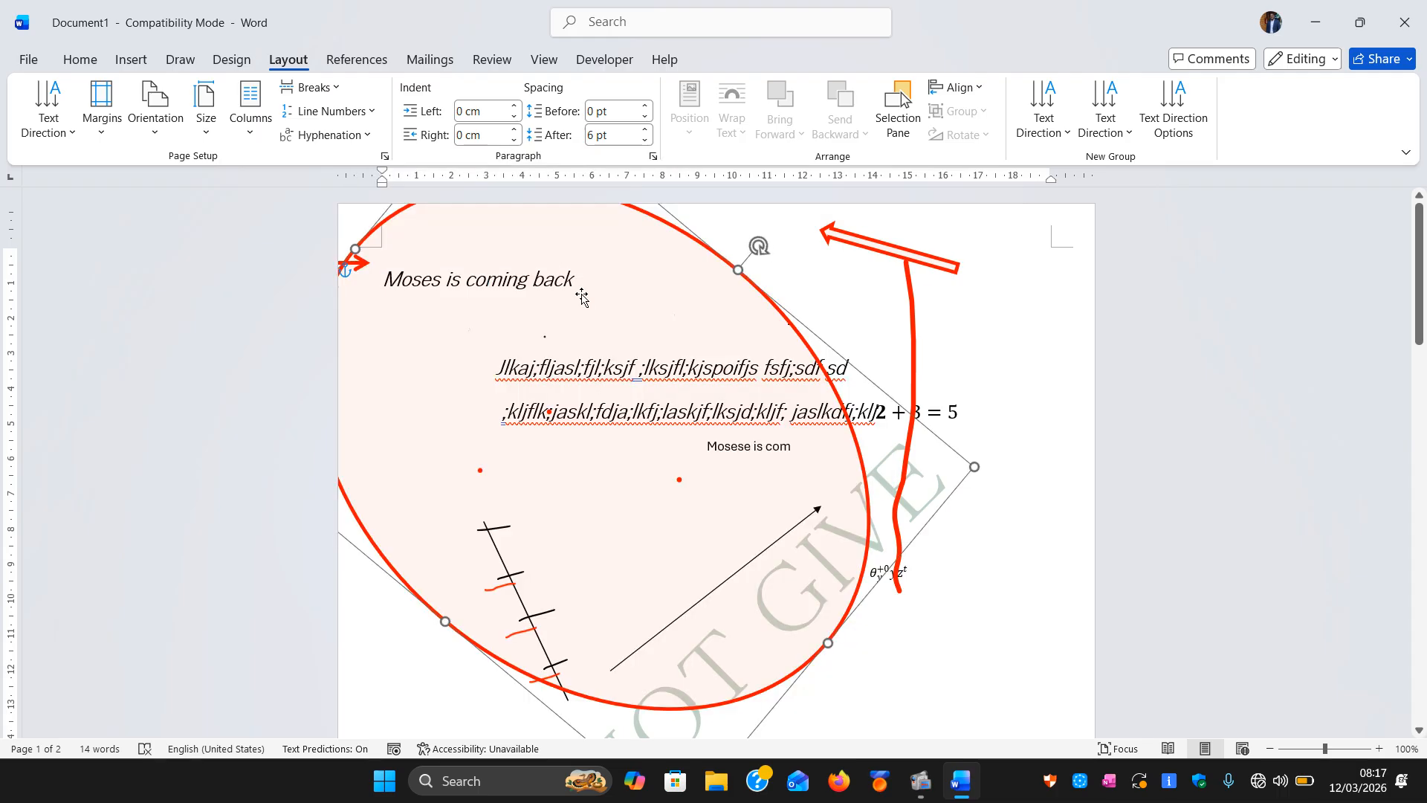
left_click(1057, 257)
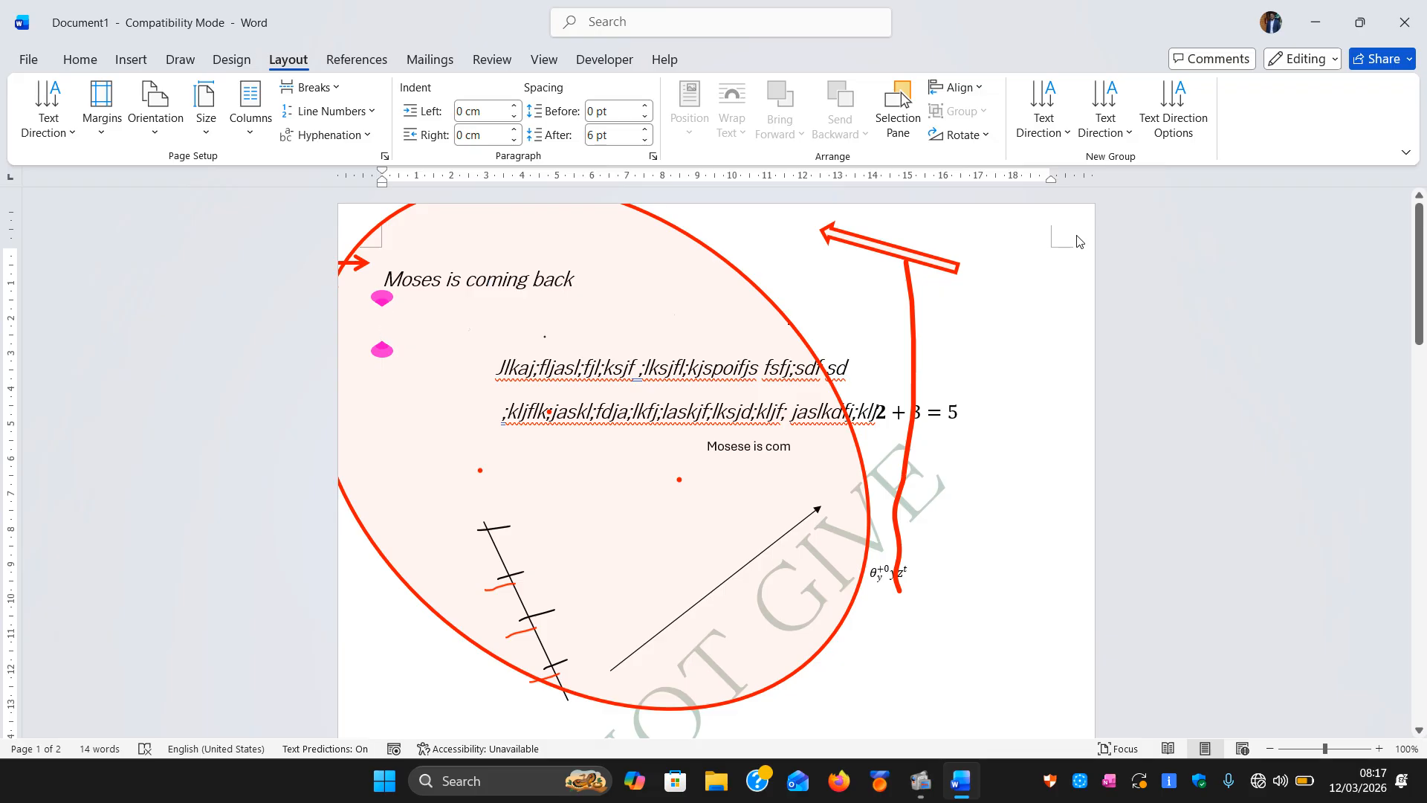
- Set the page margins to Normal, with 2.54 cm on all four sides
left_click(101, 104)
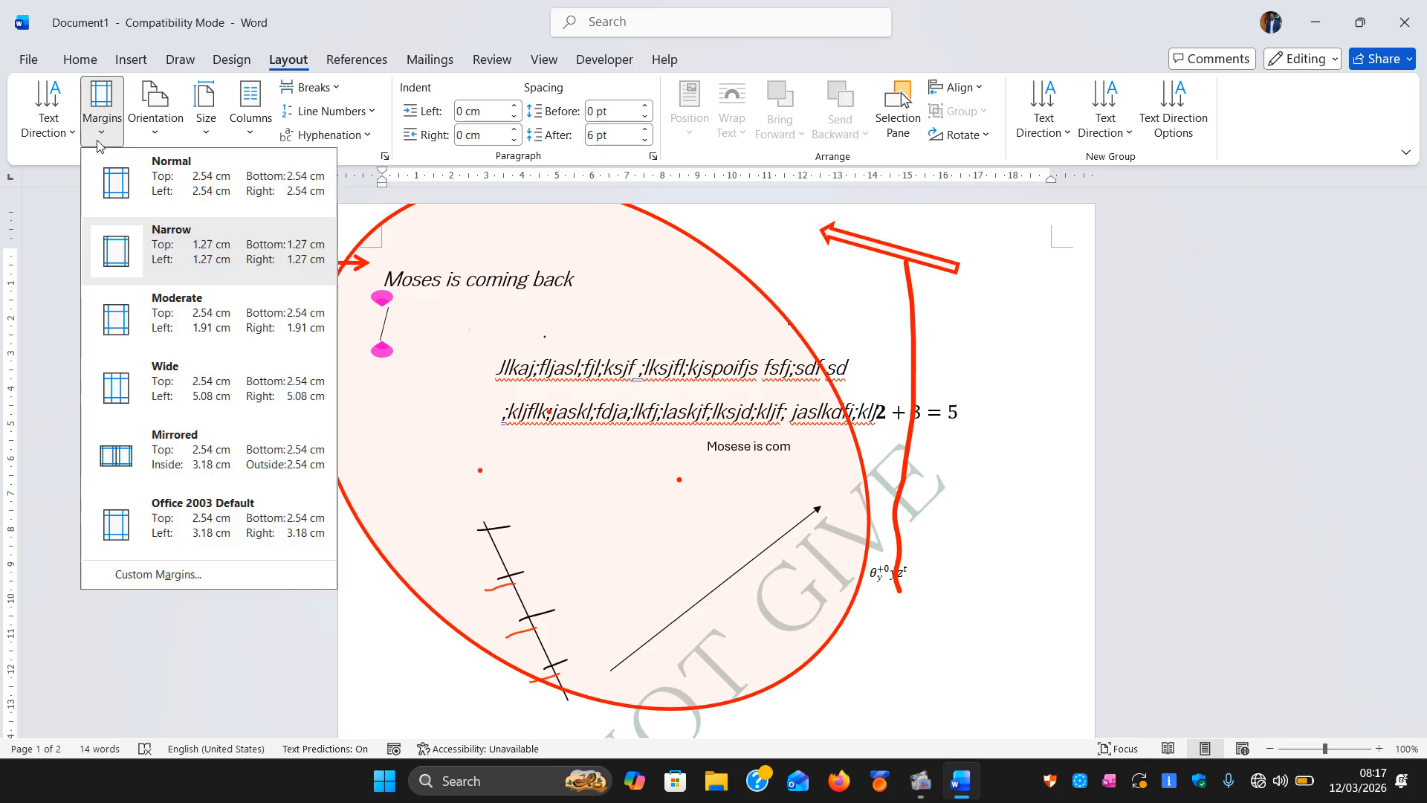
left_click(122, 188)
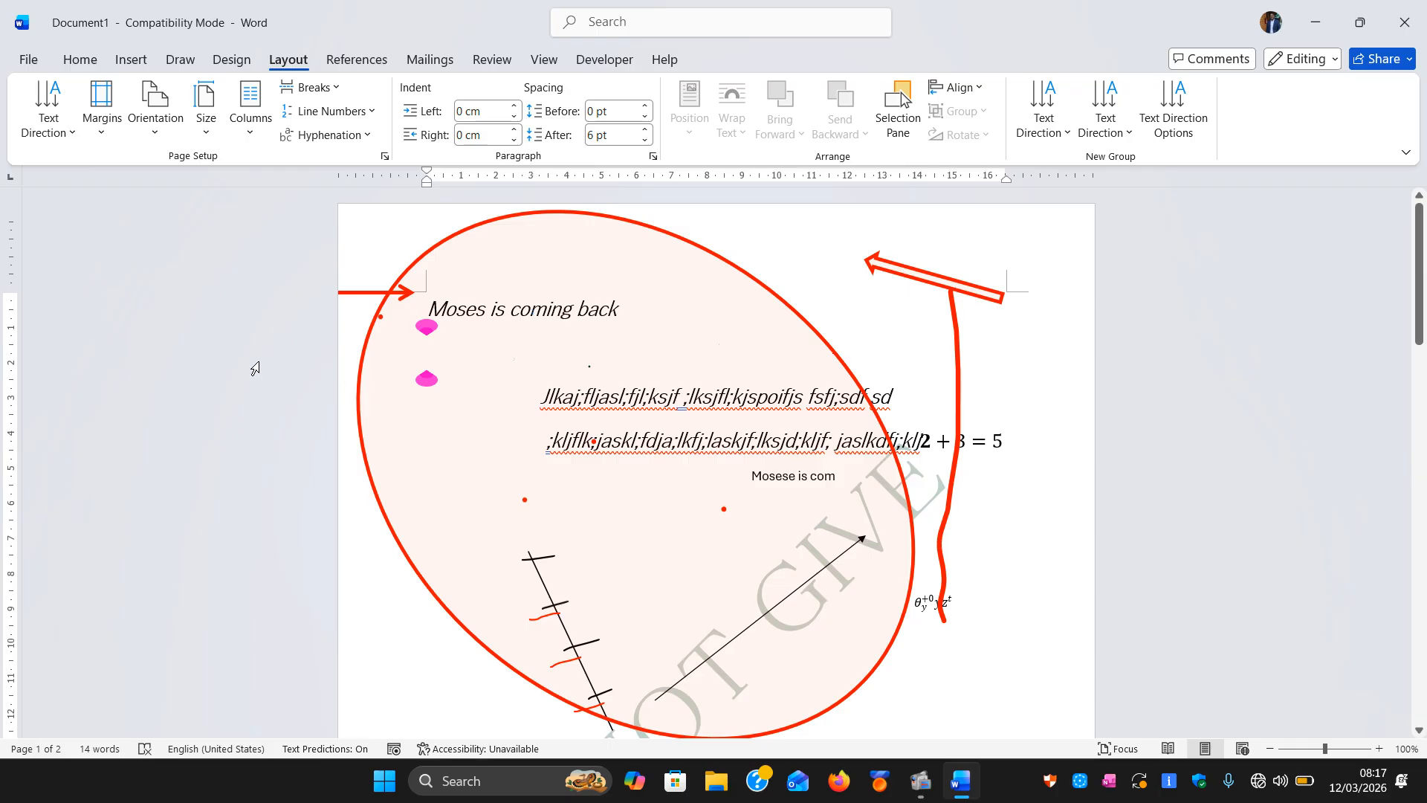
left_click(101, 111)
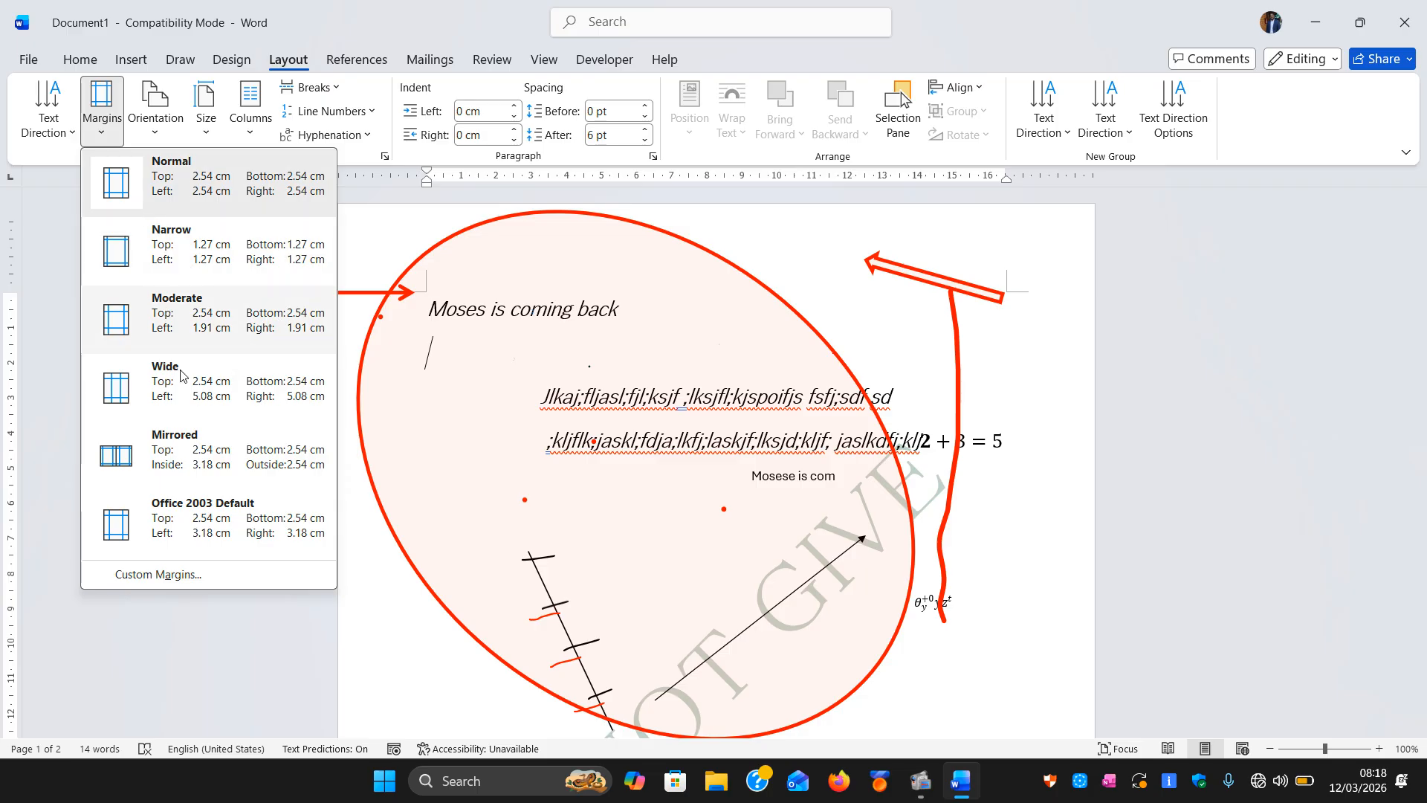
left_click(148, 346)
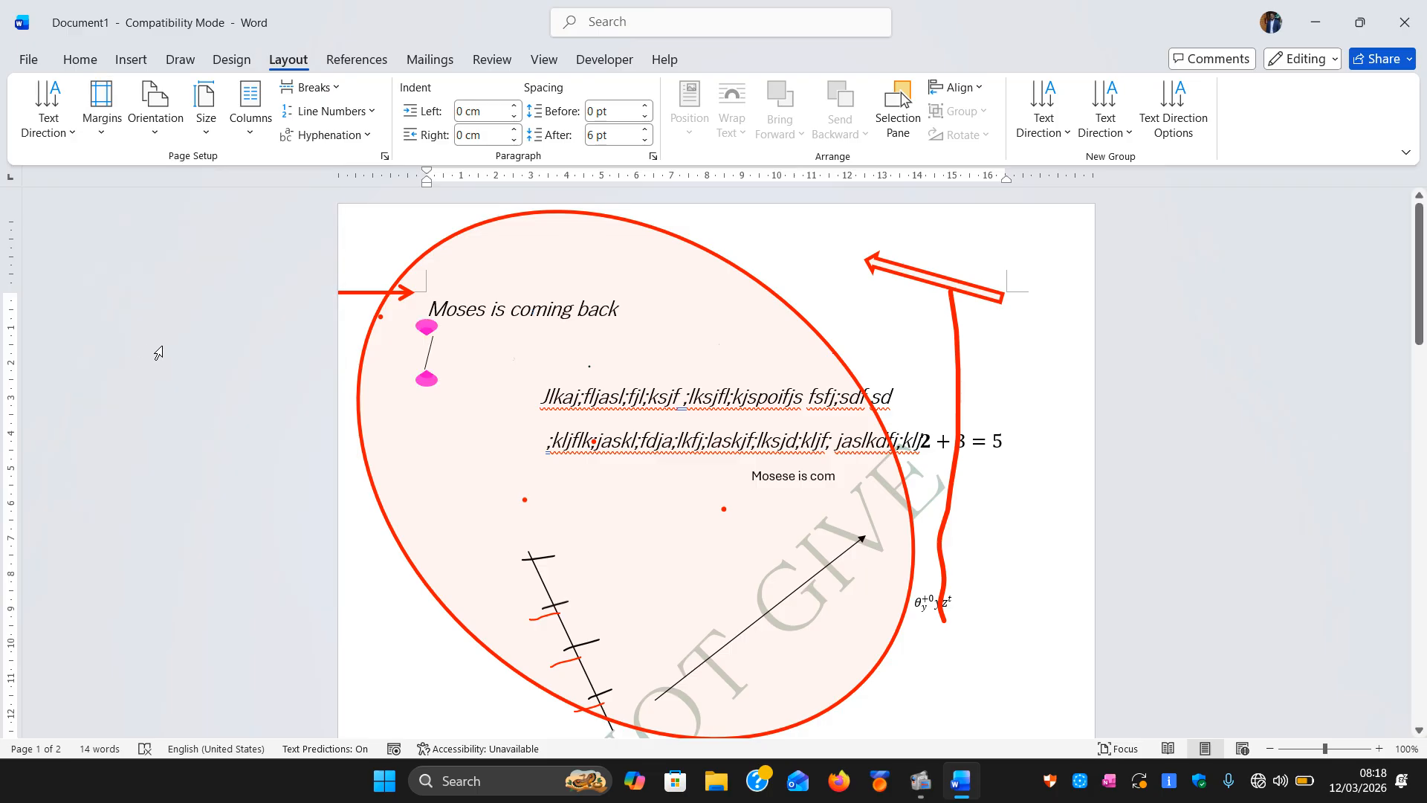
- Switch the page orientation to Landscape and back to Portrait
left_click(155, 128)
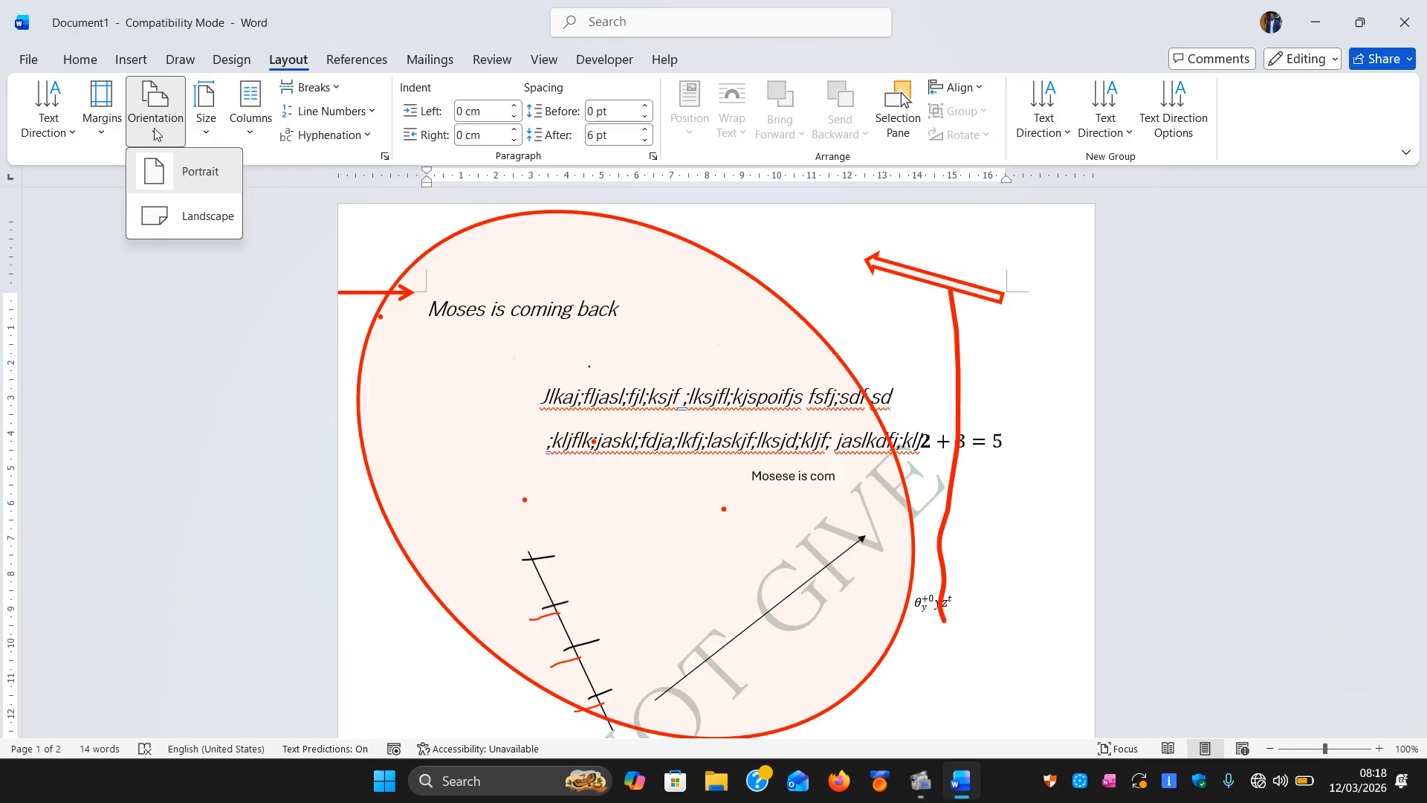
left_click(154, 122)
left_click(153, 122)
left_click(173, 170)
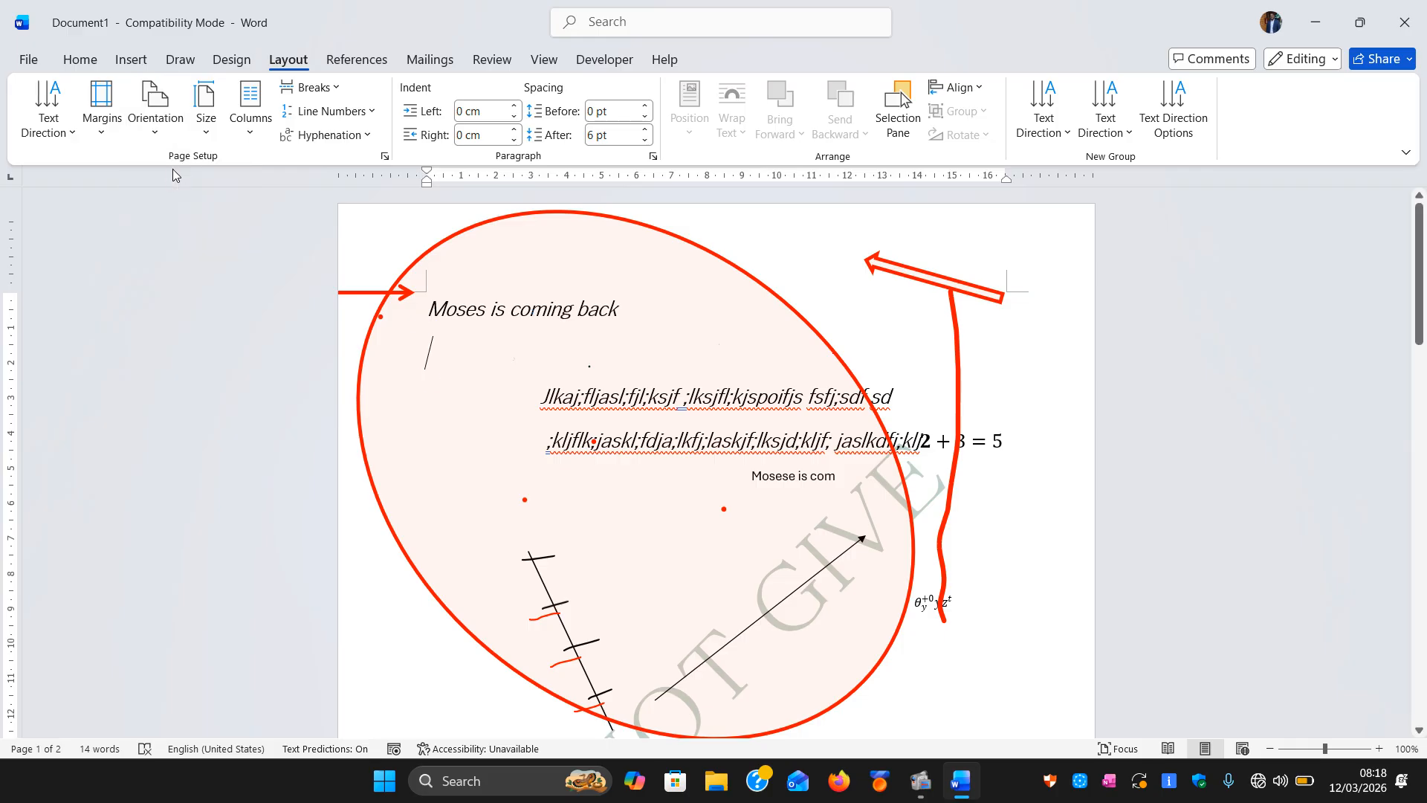
left_click(155, 122)
left_click(178, 211)
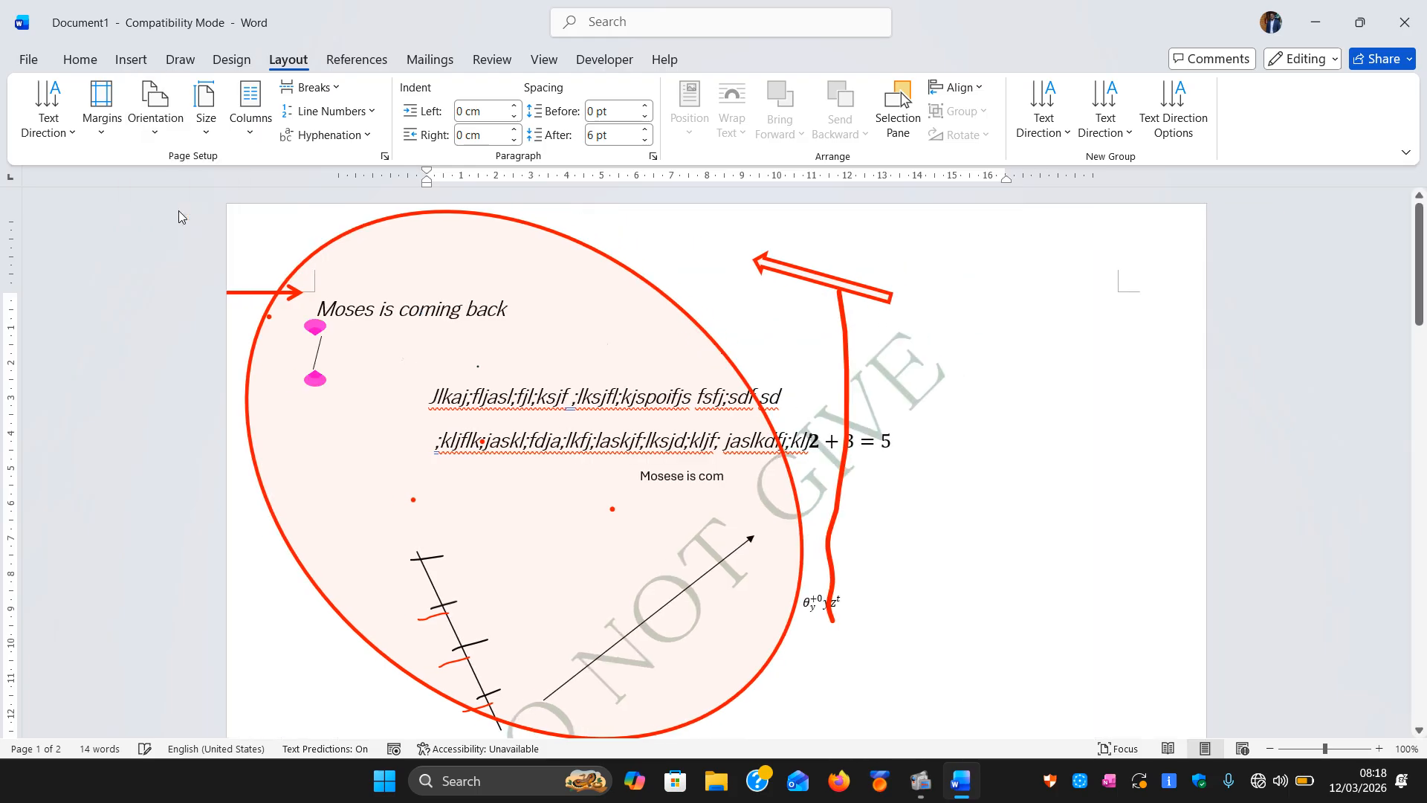
left_click(154, 122)
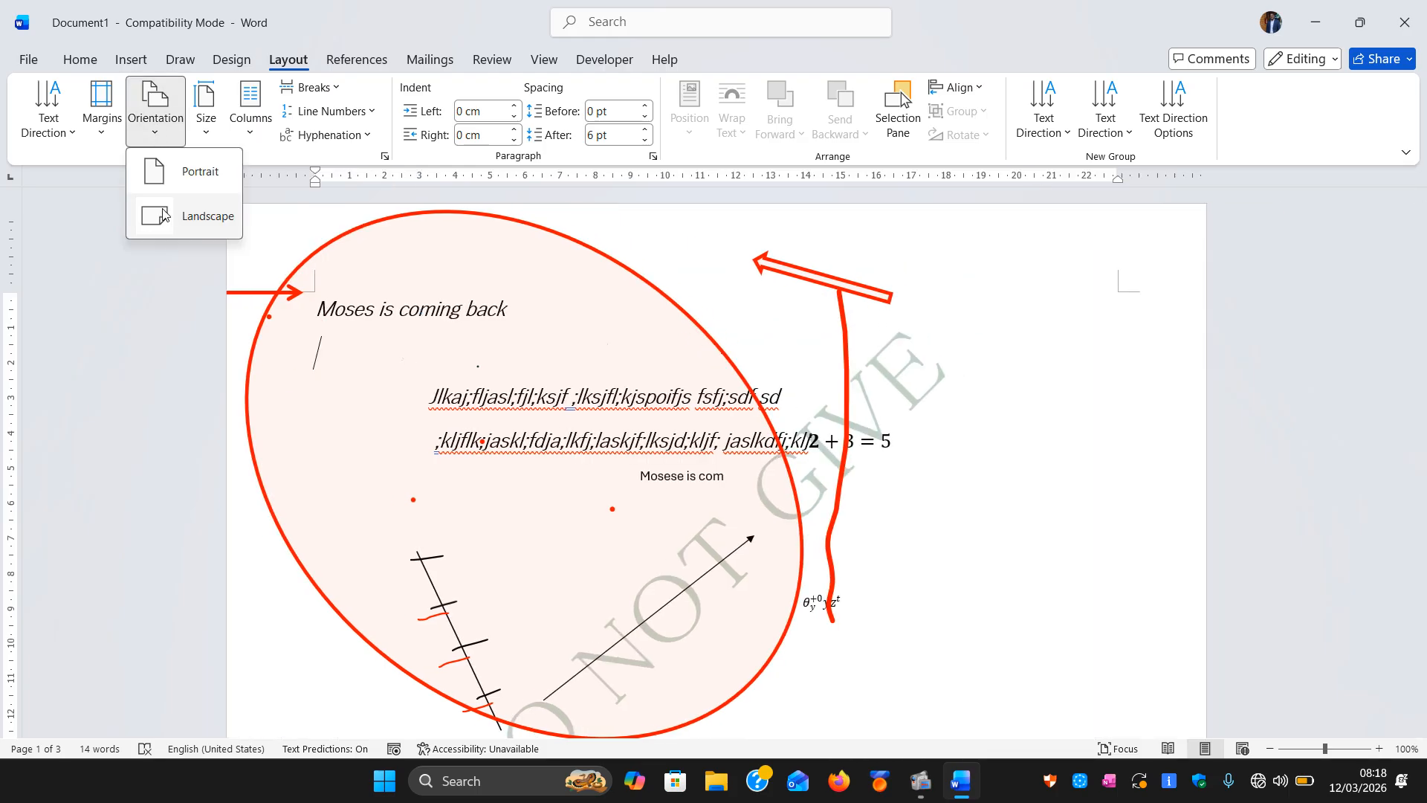
left_click(156, 171)
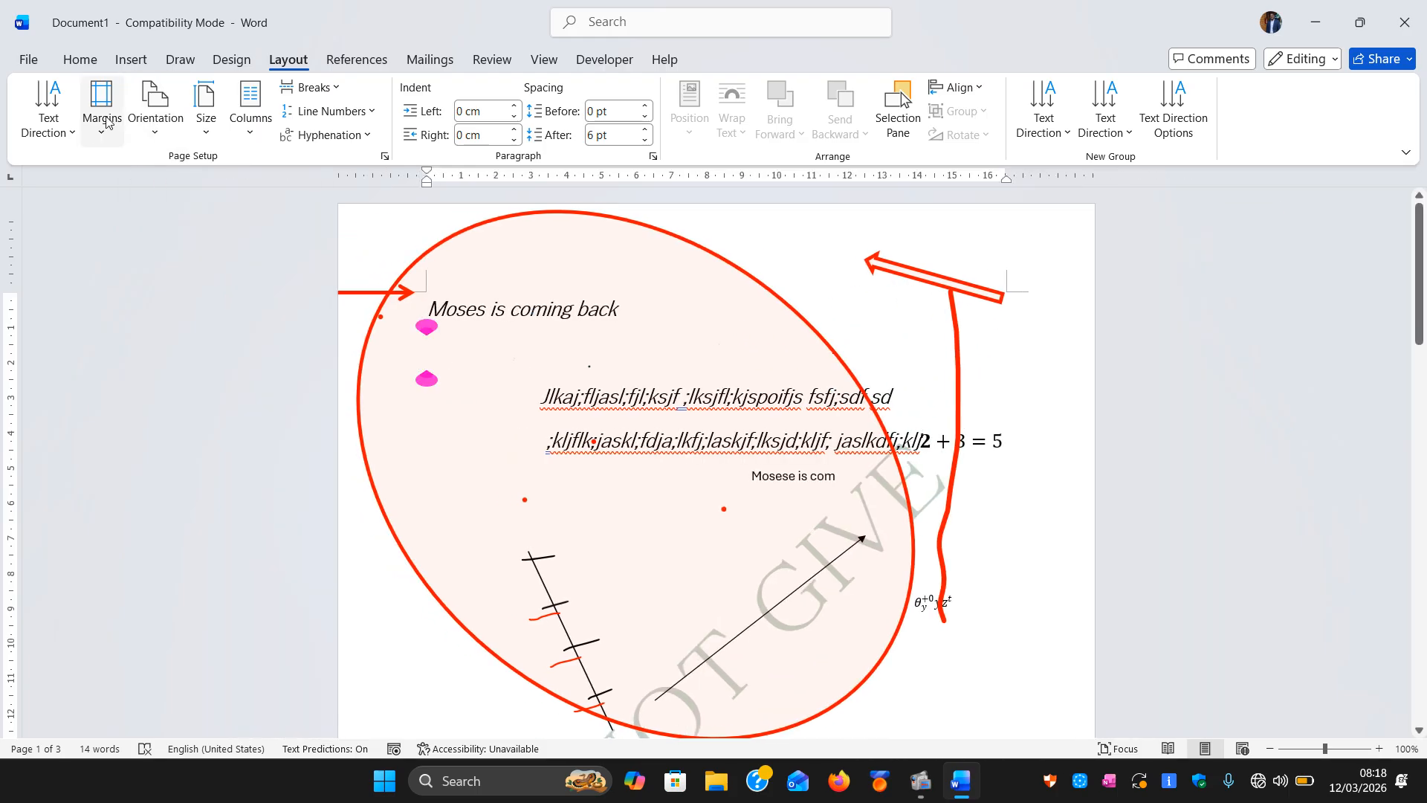
- Go to the blank second page and set the red drawing pen to the fifth preset thickness
scroll(786, 440, "down", 5)
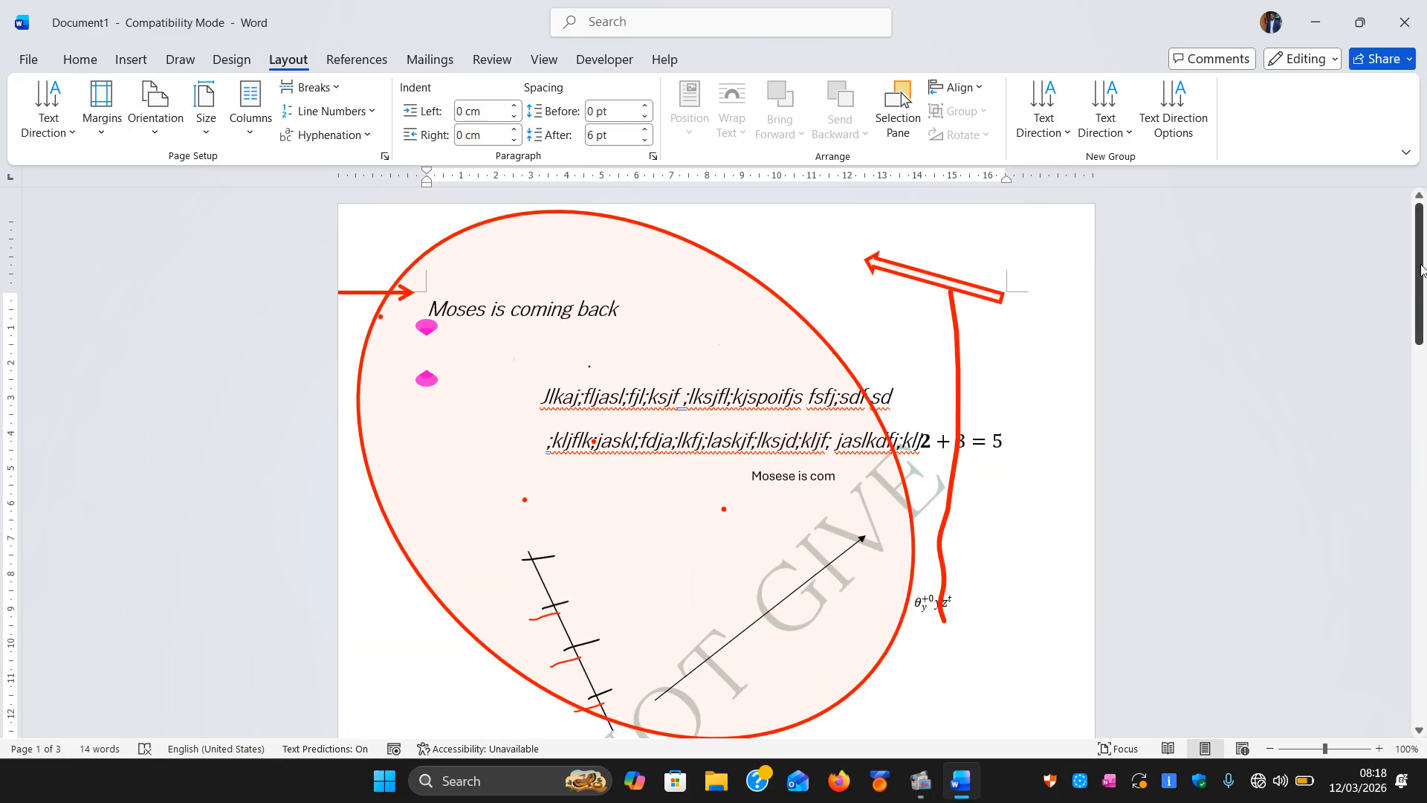
left_click_drag(1419, 316, 1425, 559)
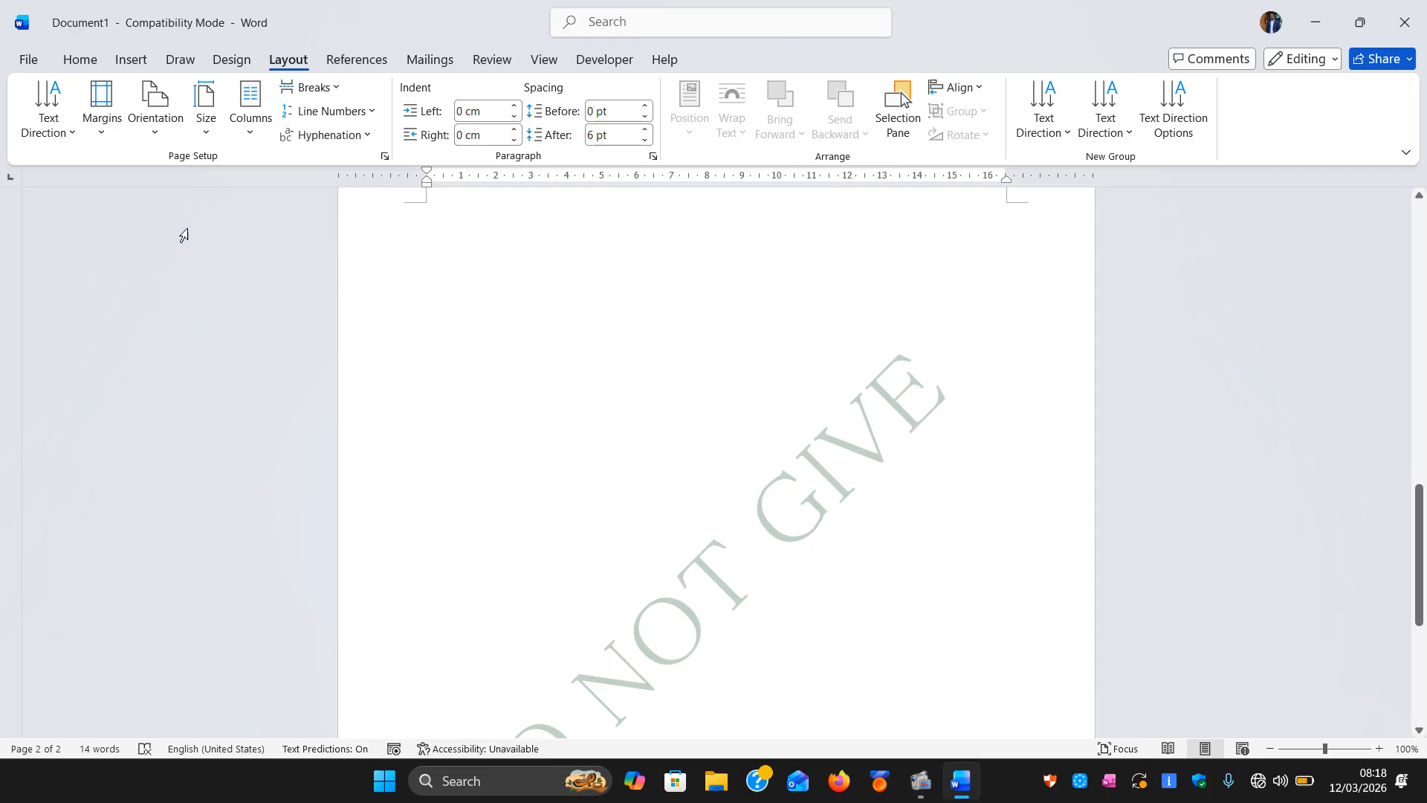
left_click(133, 61)
left_click(179, 59)
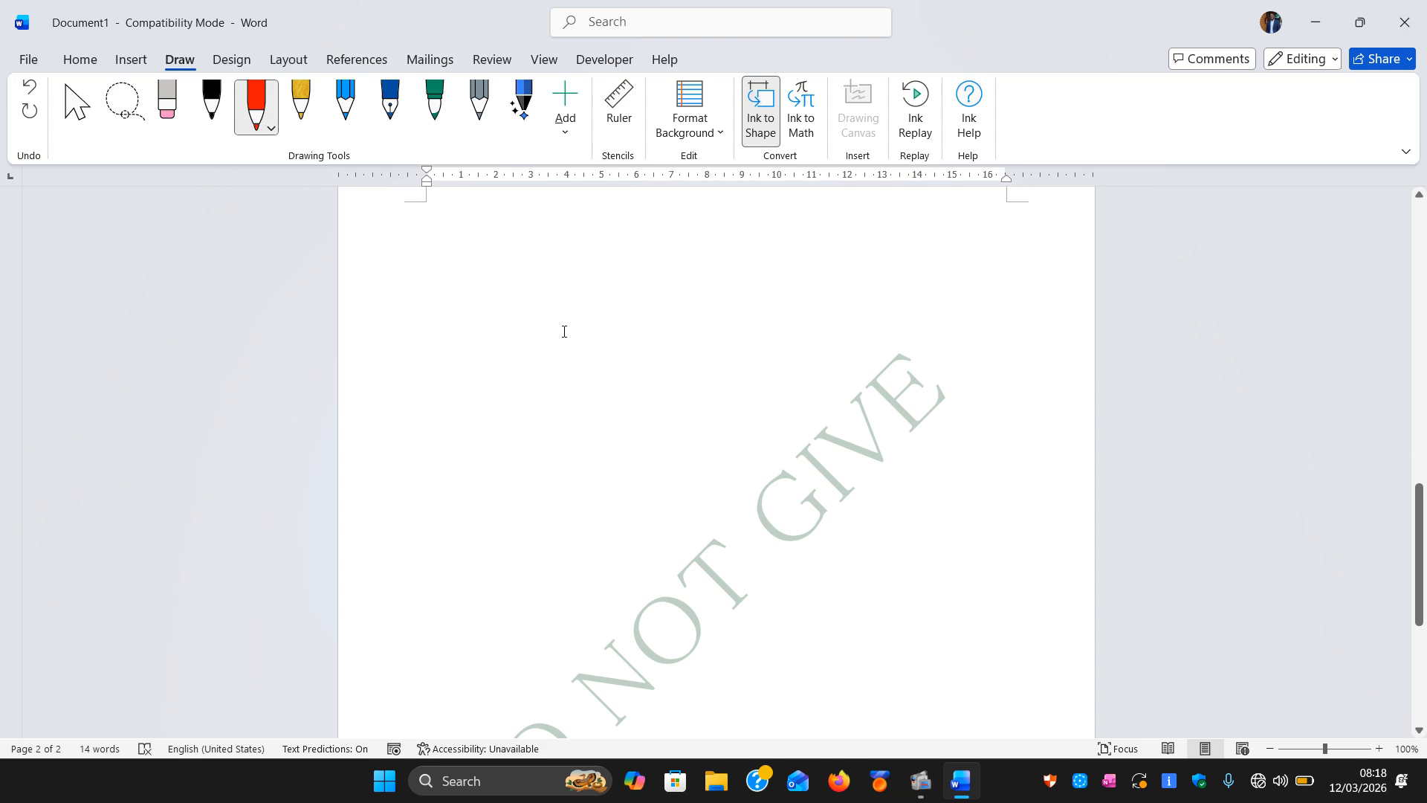
left_click(256, 107)
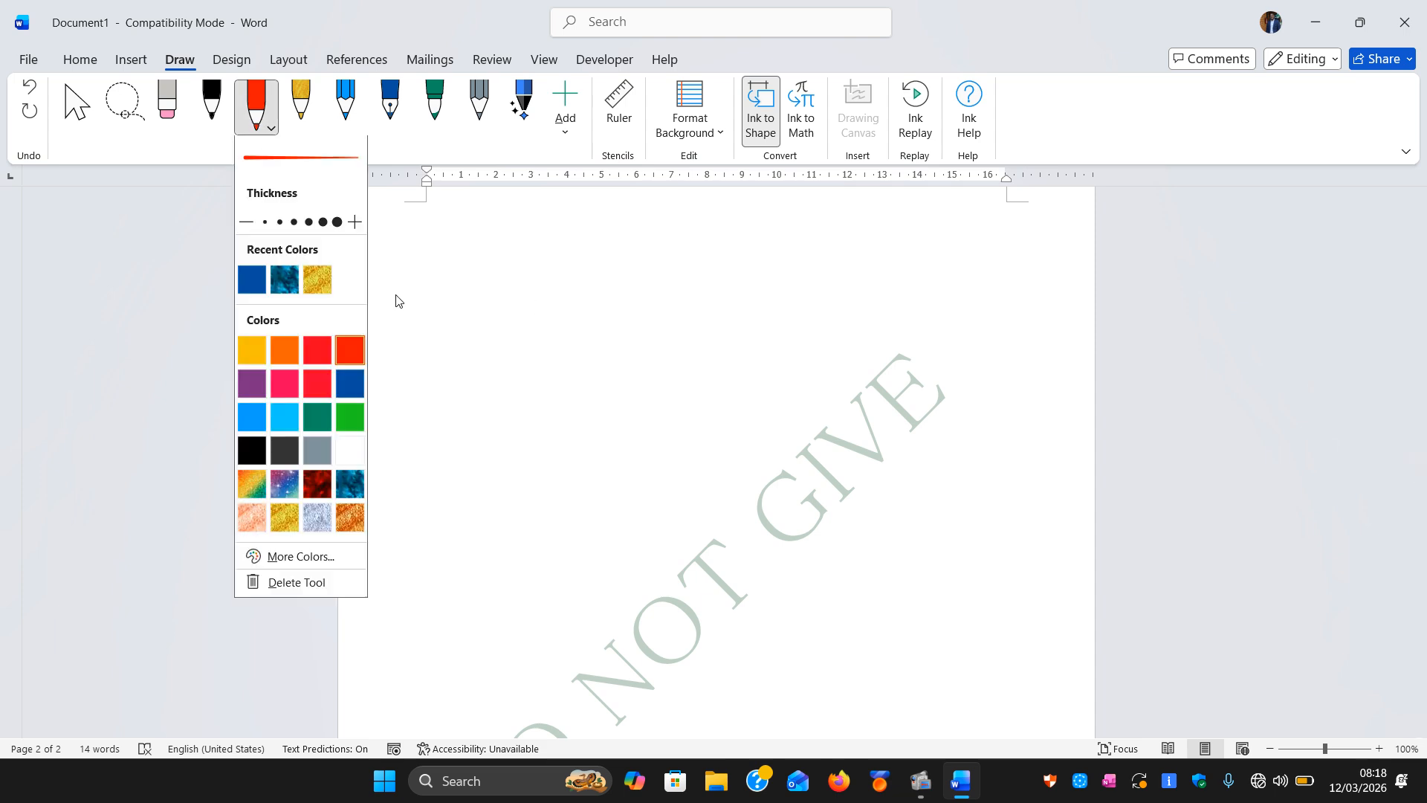
left_click(322, 225)
- Draw a tall red rectangle on the second page and a wide red rectangle below and to the right of it
left_click(477, 297)
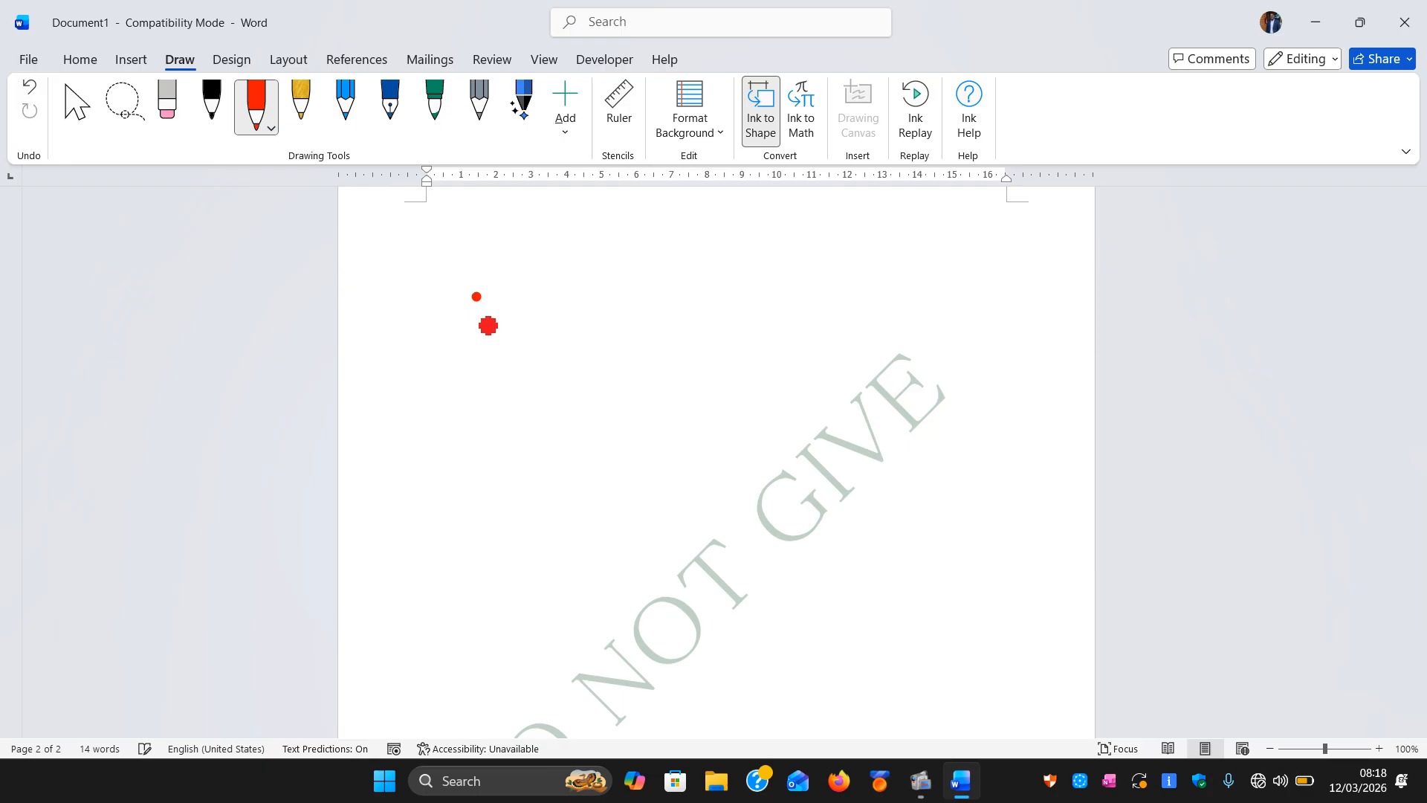
mouse_move(484, 301)
left_mouse_down()
mouse_move(484, 462)
mouse_move(586, 473)
left_mouse_up()
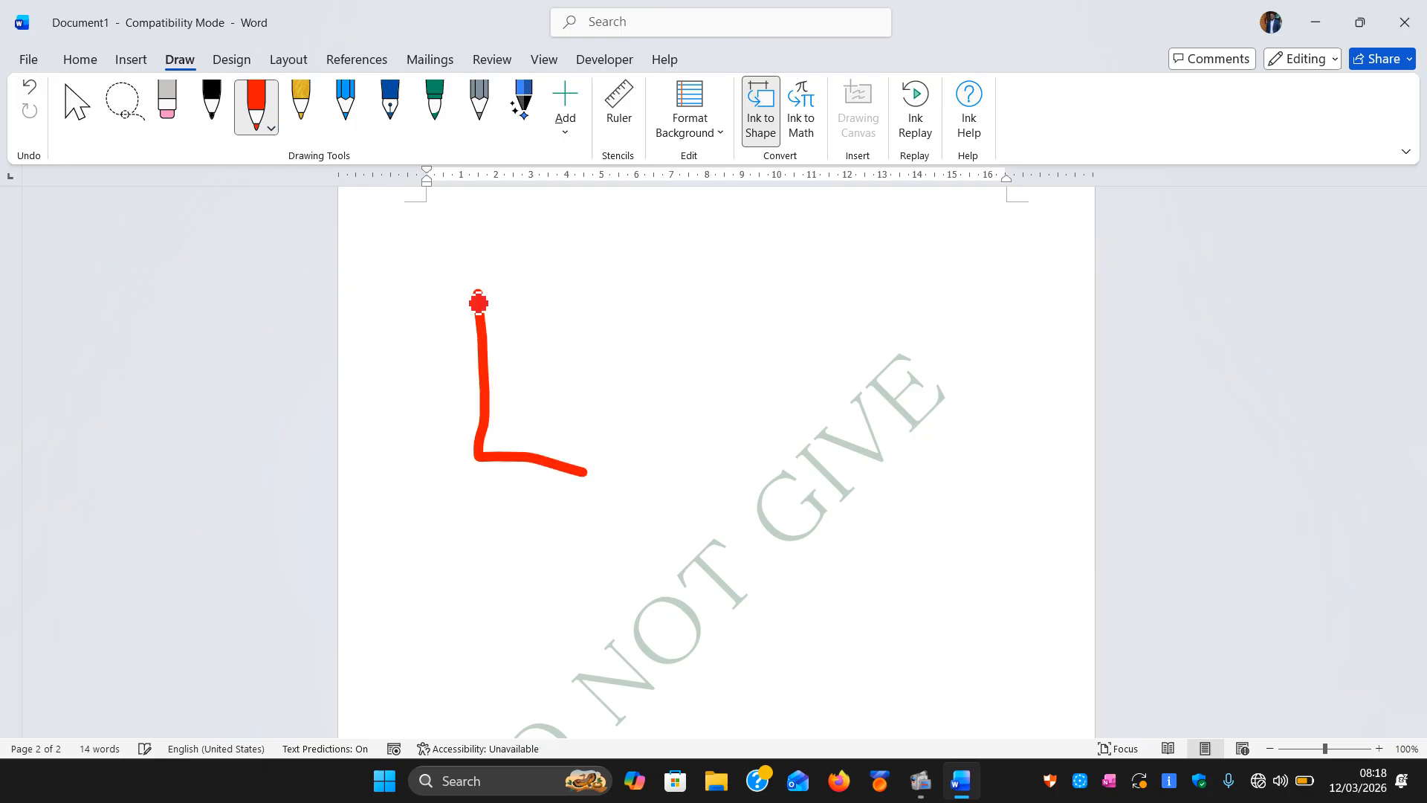
mouse_move(476, 290)
left_mouse_down()
mouse_move(552, 282)
mouse_move(599, 386)
mouse_move(595, 474)
left_mouse_up()
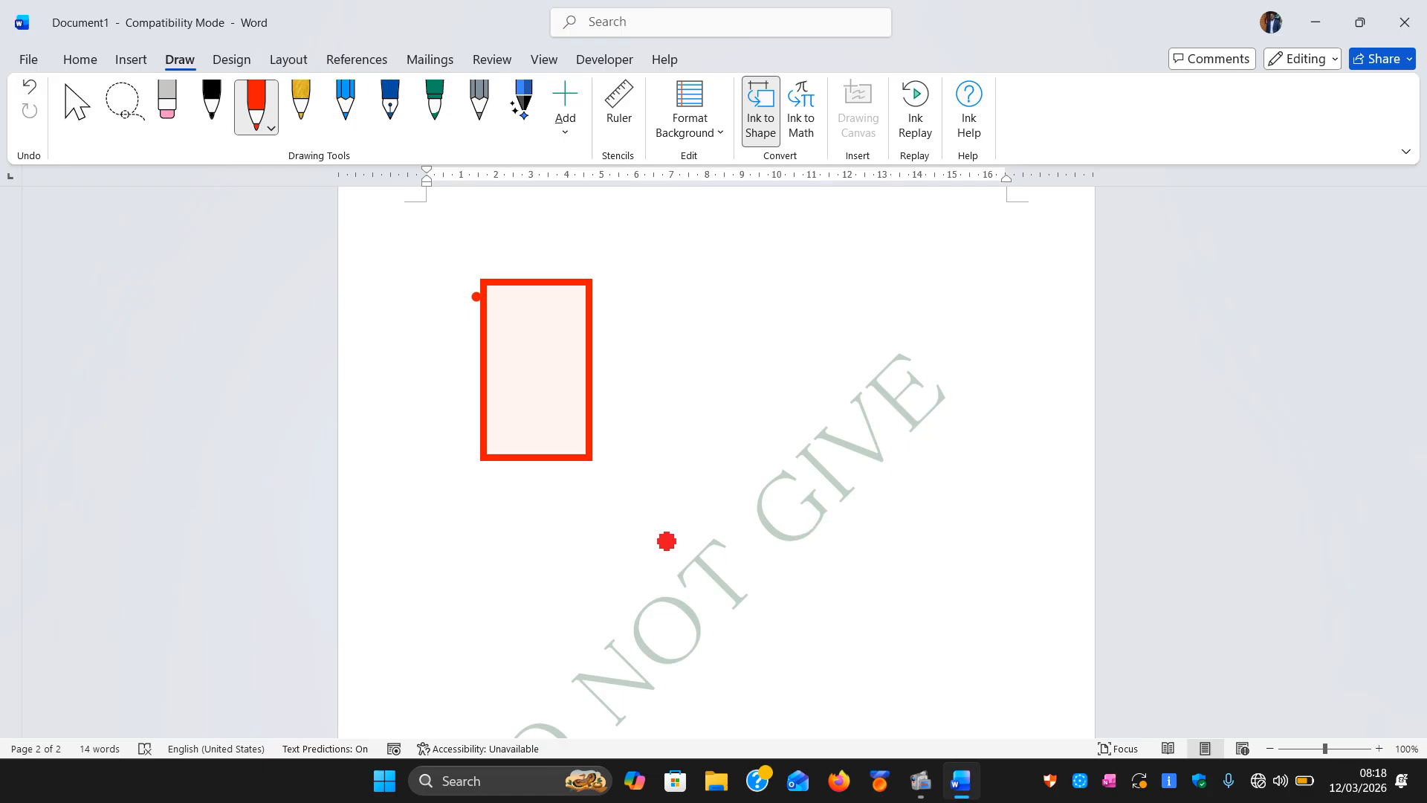
mouse_move(628, 483)
left_mouse_down()
mouse_move(637, 561)
mouse_move(692, 545)
mouse_move(1030, 545)
left_mouse_up()
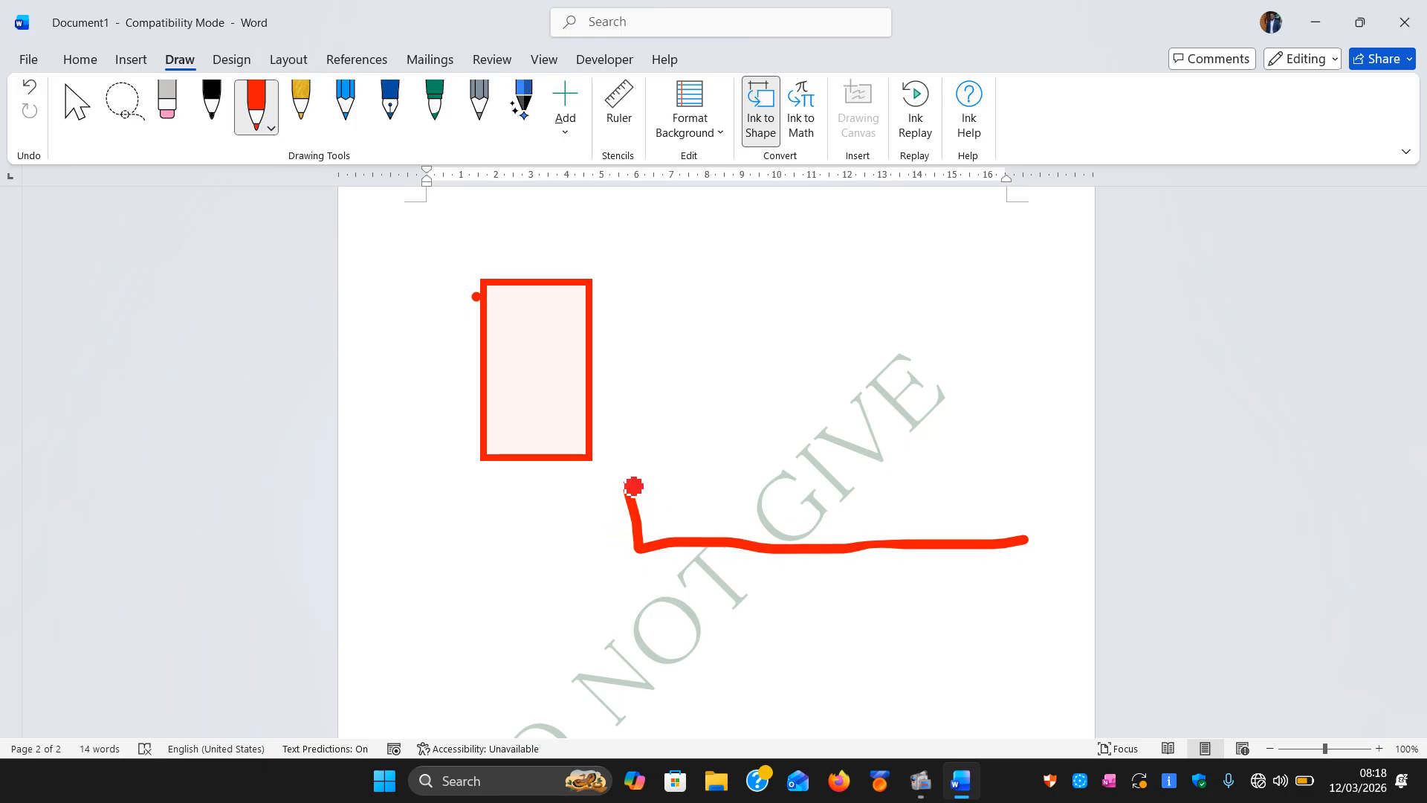
mouse_move(631, 484)
left_mouse_down()
mouse_move(715, 463)
mouse_move(991, 452)
mouse_move(1083, 468)
mouse_move(1086, 542)
mouse_move(1000, 543)
left_mouse_up()
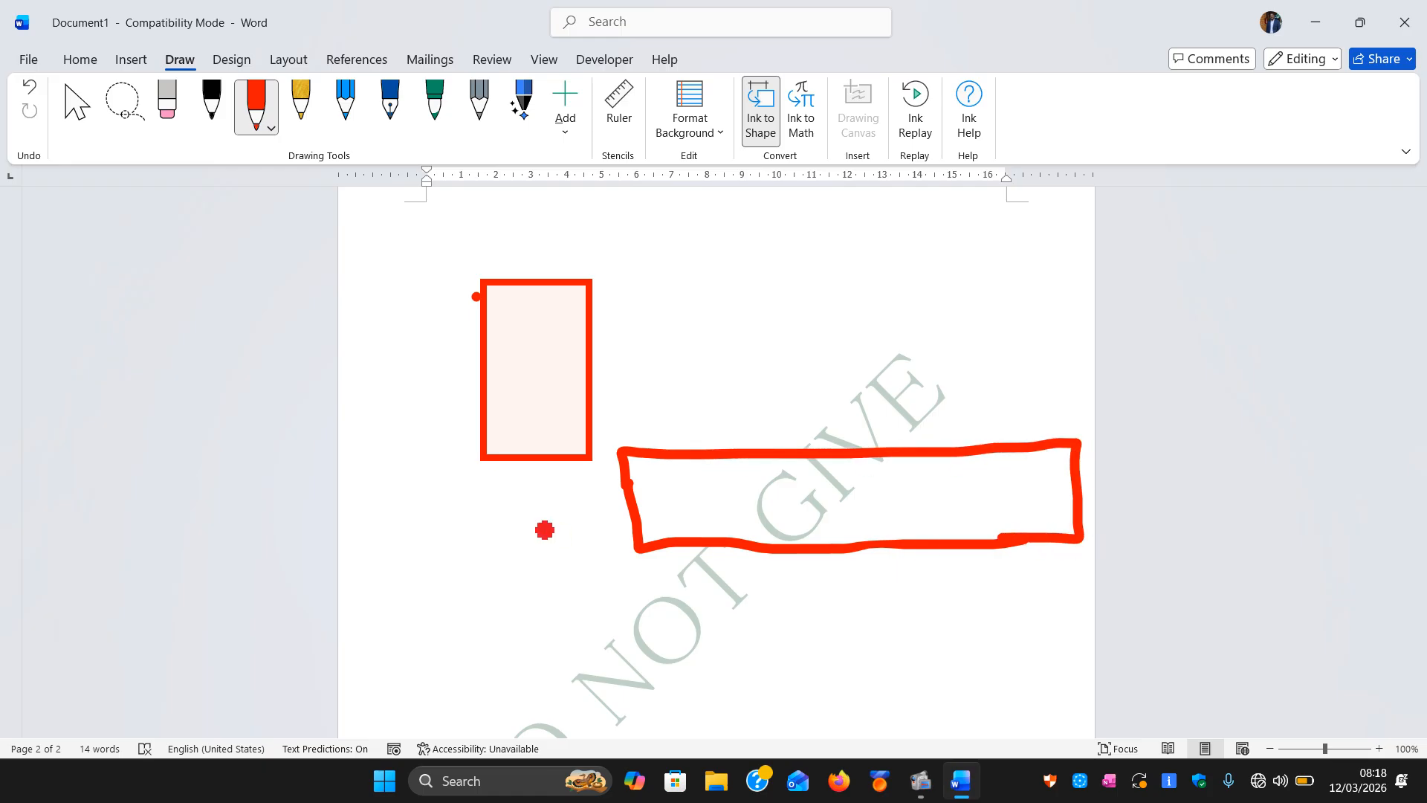
- Handwrite a red P beside the tall rectangle, and draw a small arrow and a red L inside the wide rectangle
mouse_move(599, 286)
left_mouse_down()
mouse_move(622, 343)
mouse_move(647, 277)
mouse_move(610, 304)
left_mouse_up()
mouse_move(693, 468)
left_mouse_down()
mouse_move(729, 516)
mouse_move(790, 531)
left_mouse_up()
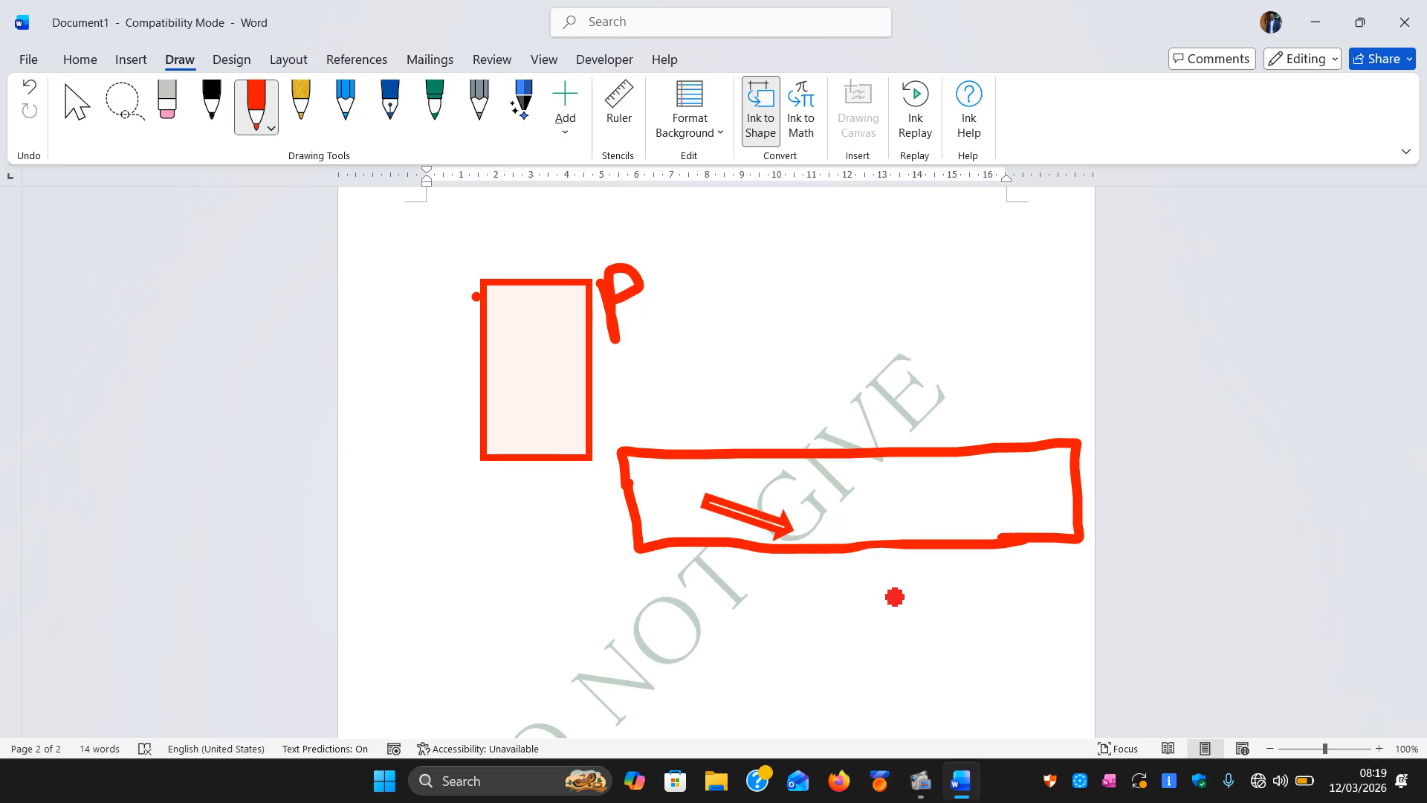
mouse_move(860, 477)
left_mouse_down()
mouse_move(905, 520)
mouse_move(927, 515)
left_mouse_up()
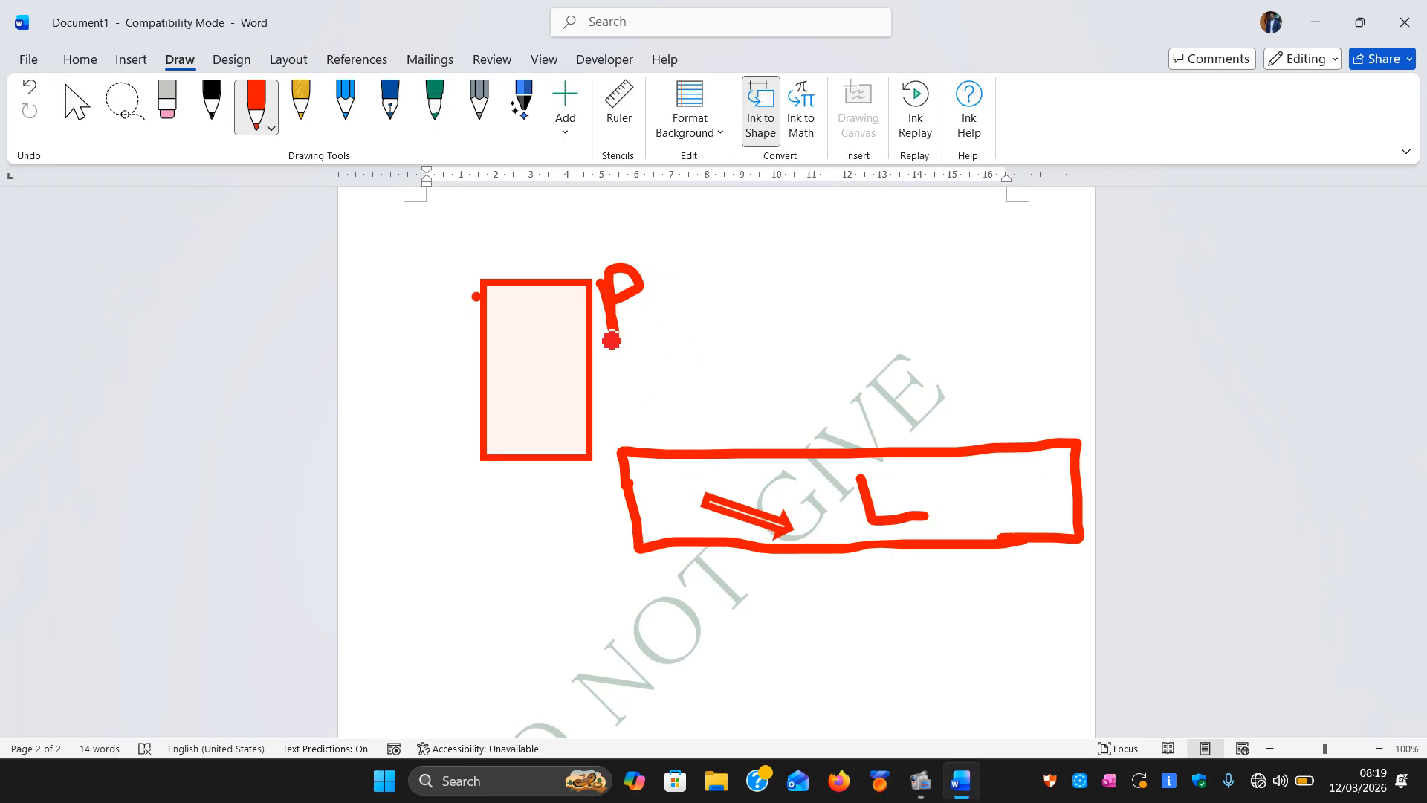
- Change the page orientation to Landscape and examine the drawn rectangles on the second page
left_click(278, 58)
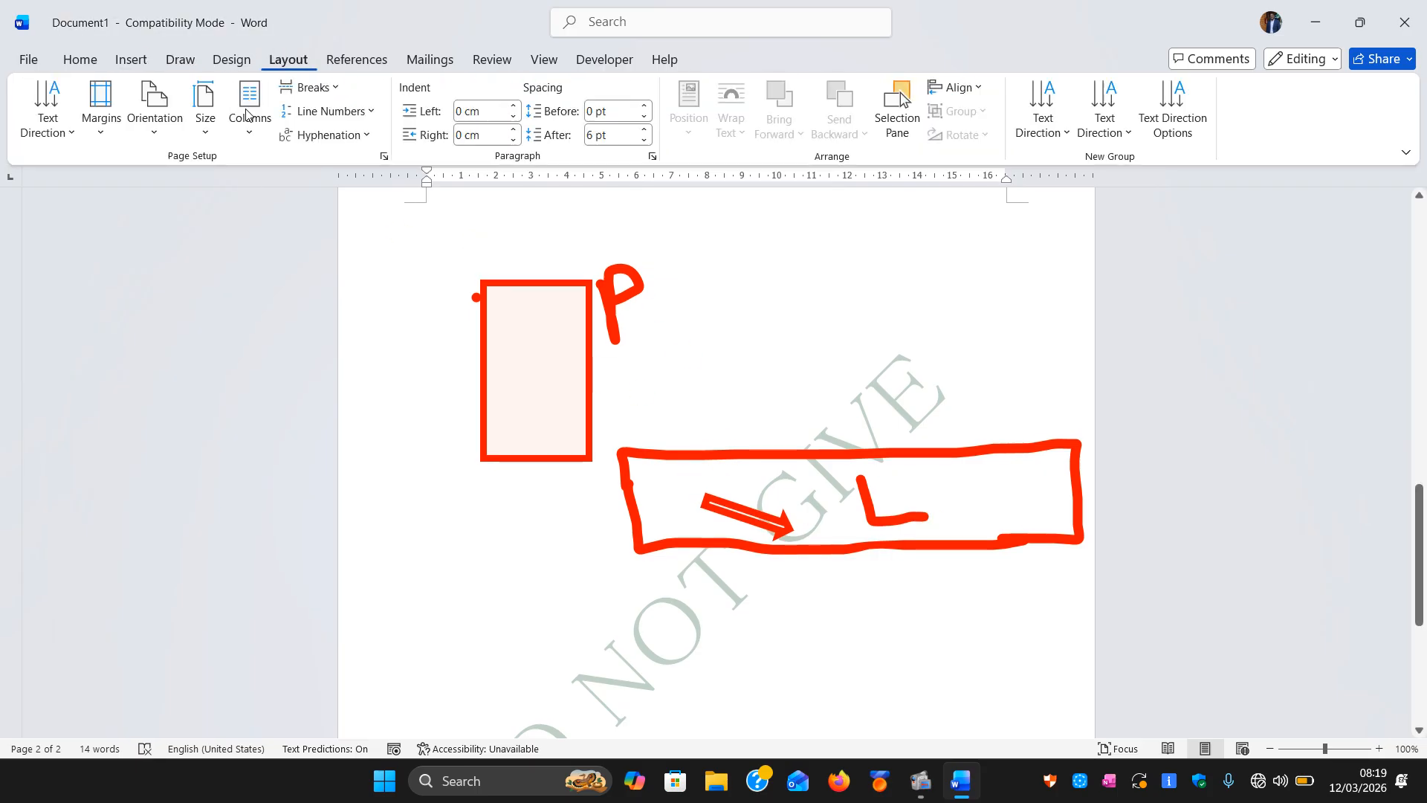
left_click(156, 132)
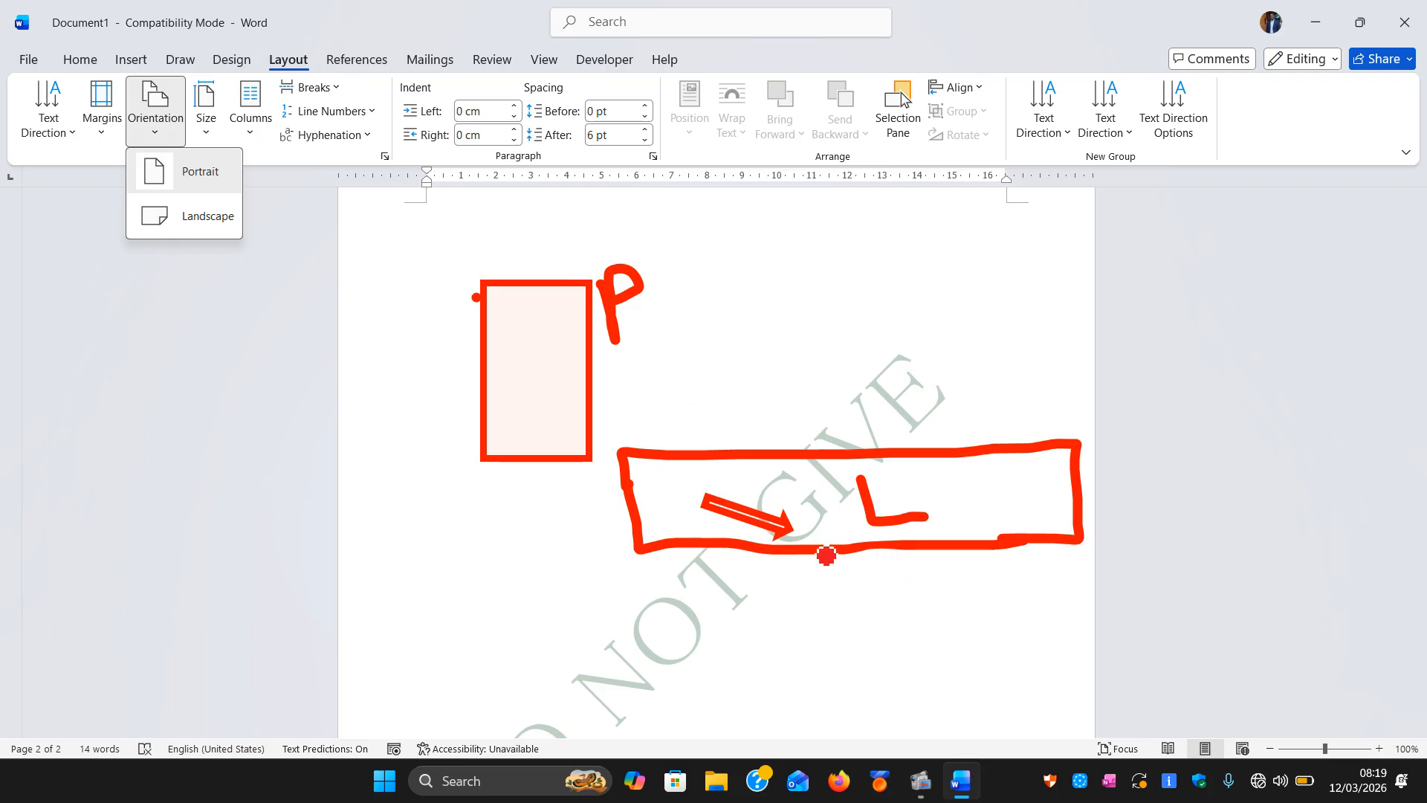
left_click(167, 223)
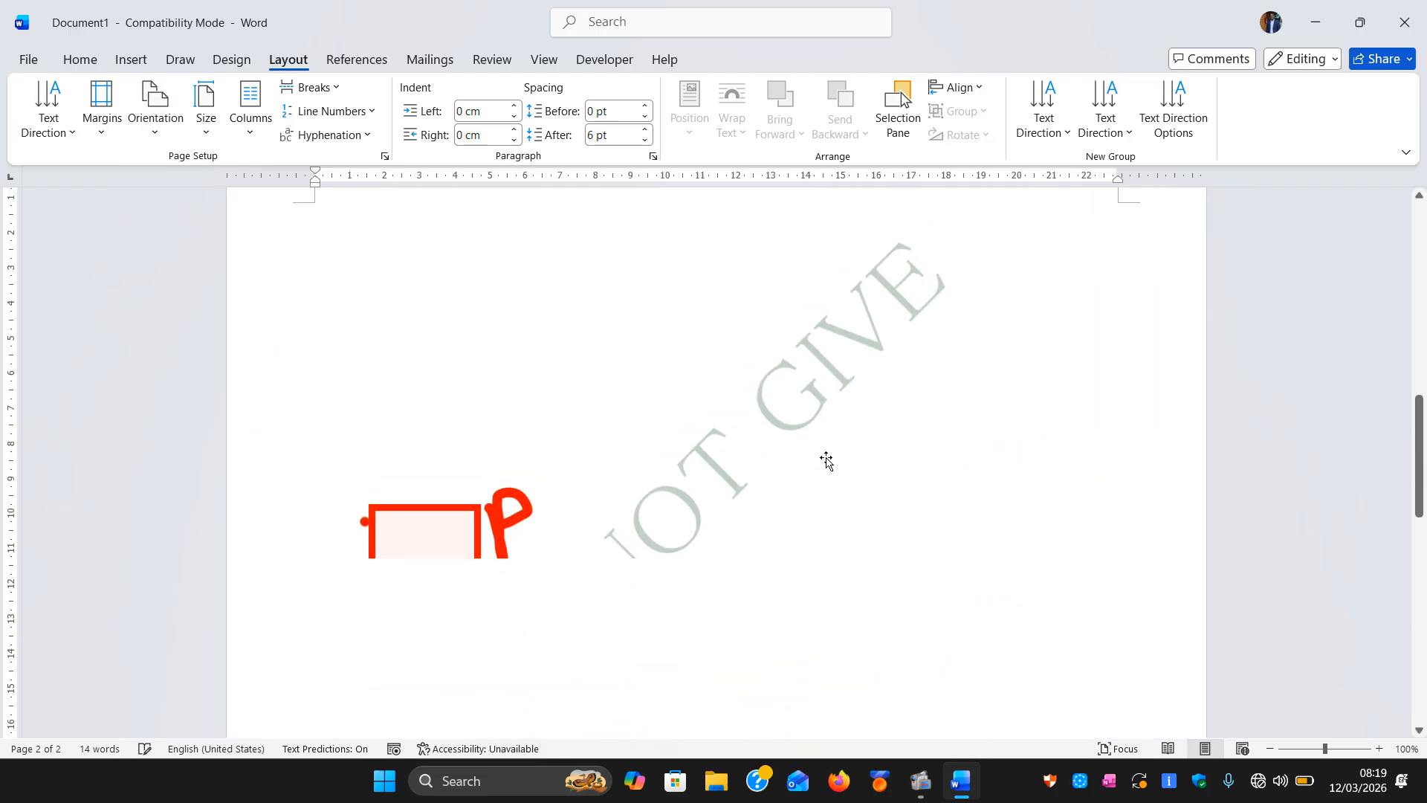
left_click_drag(1420, 282, 1425, 424)
left_click(155, 132)
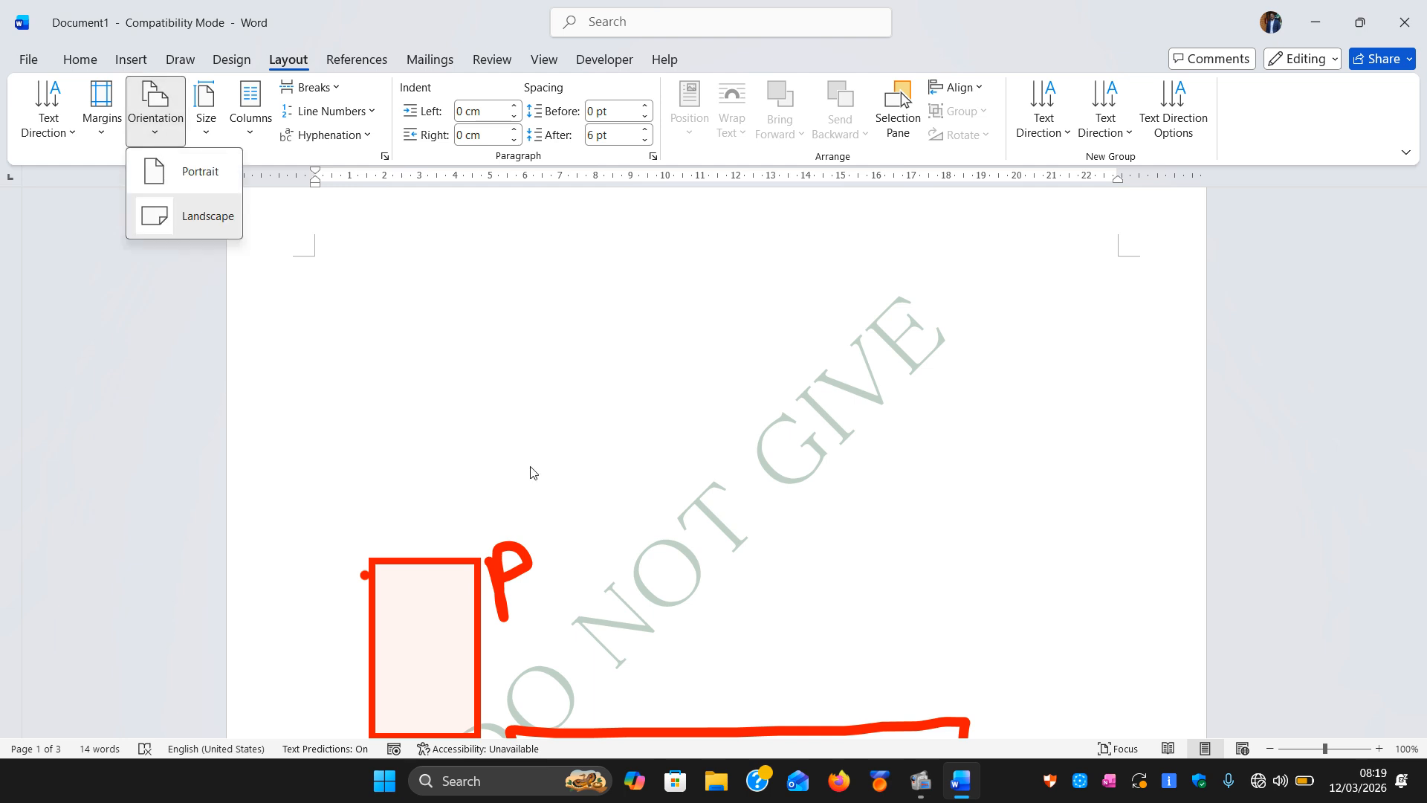
left_click(984, 501)
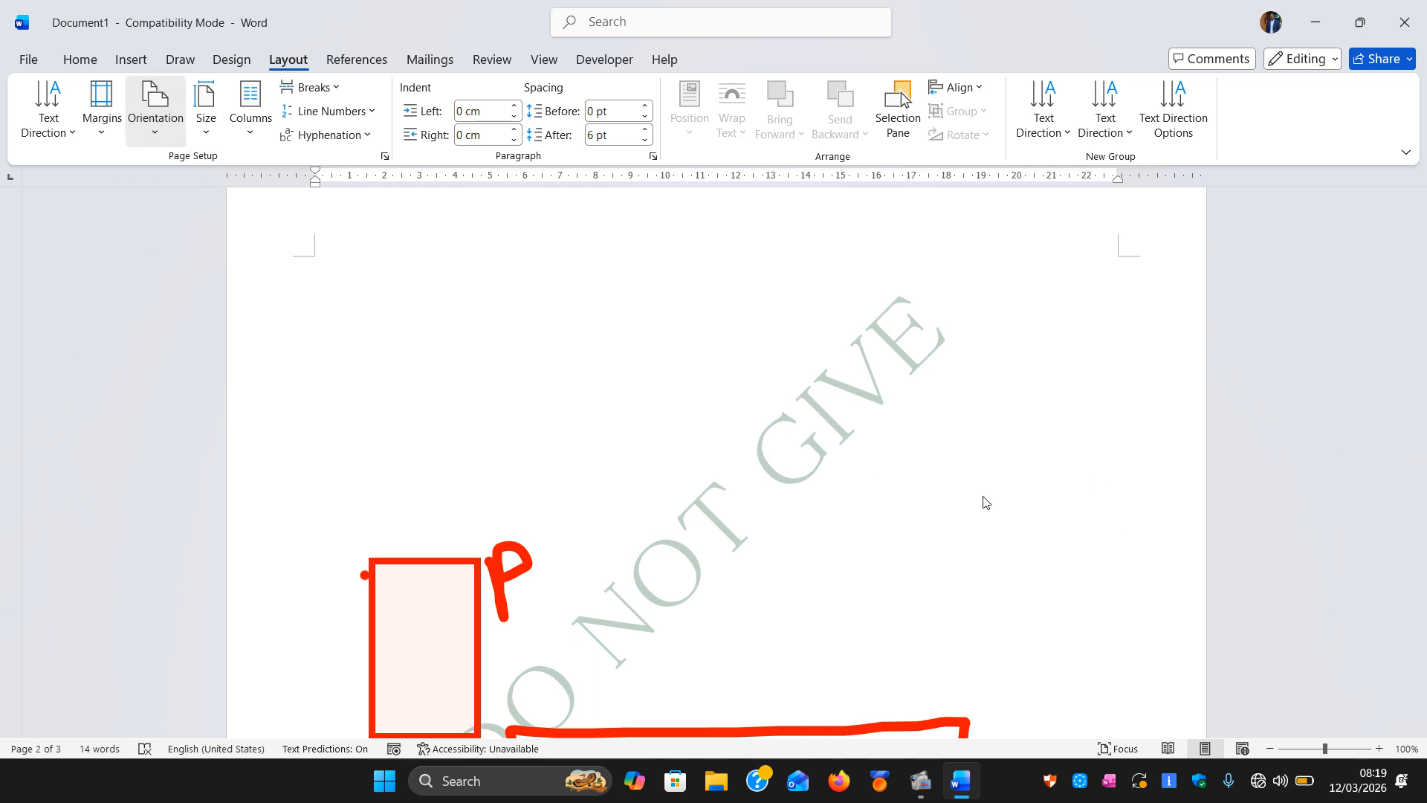
left_click_drag(1424, 416, 1424, 472)
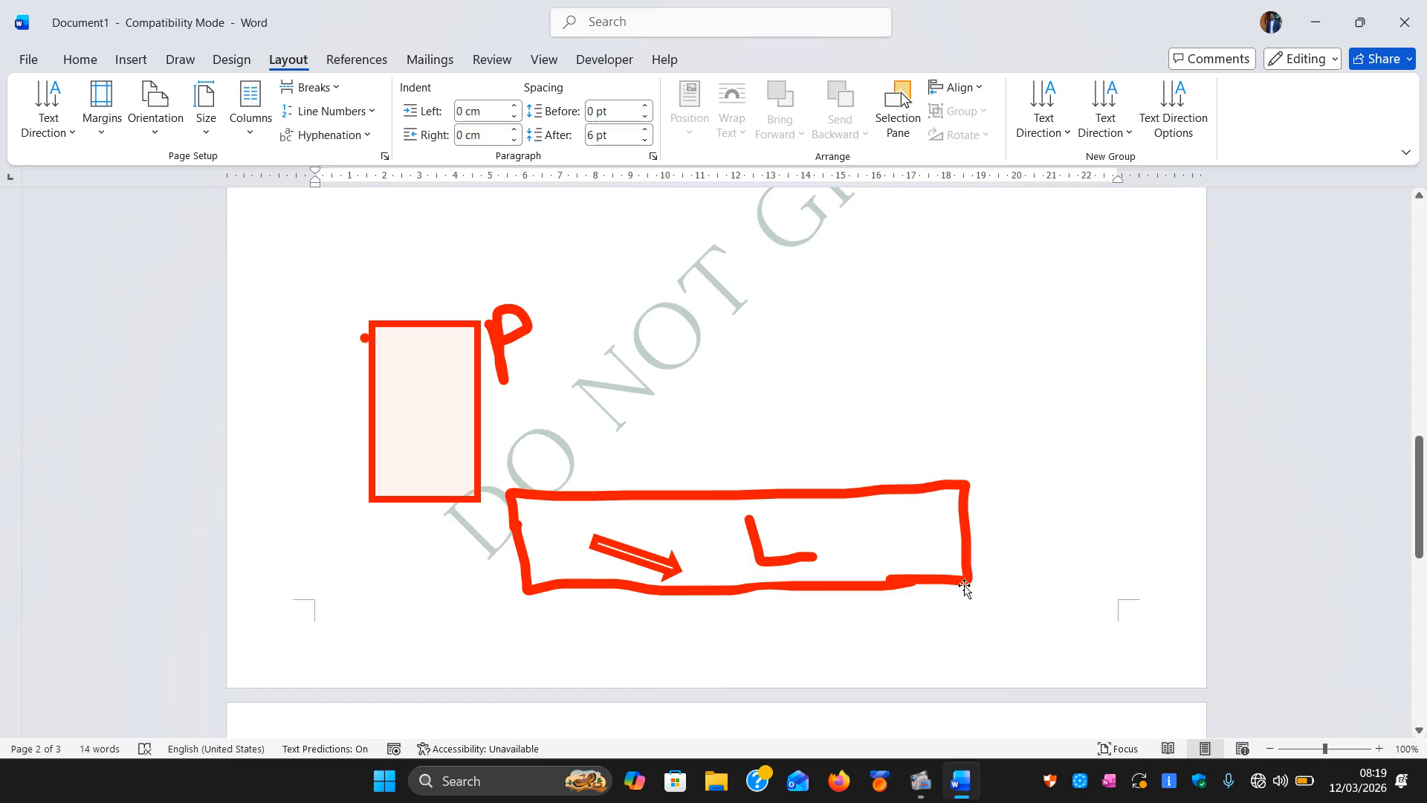
- Return the page orientation to Portrait and go back to the rectangles on the second page
left_click(153, 111)
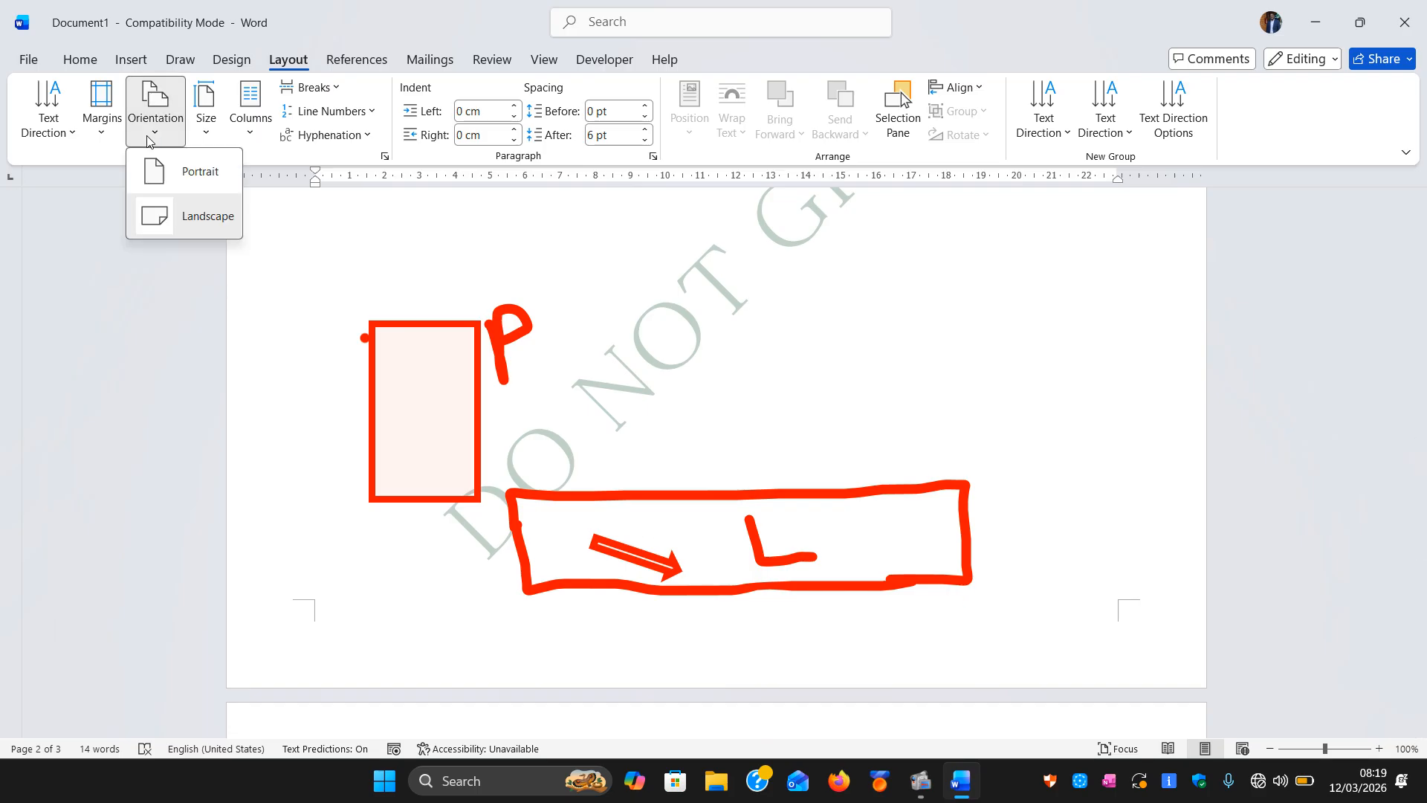
left_click(148, 167)
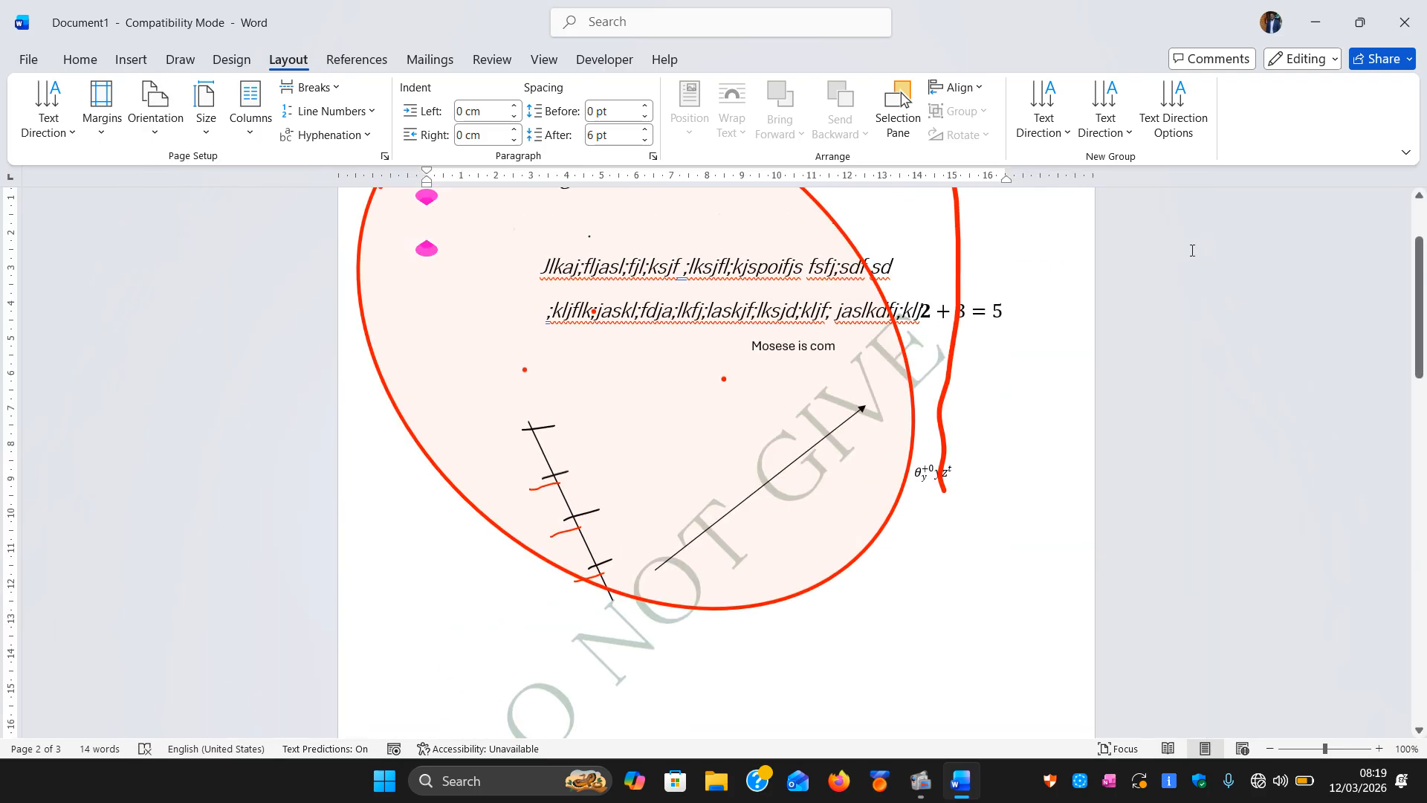
left_click_drag(1422, 266, 1424, 530)
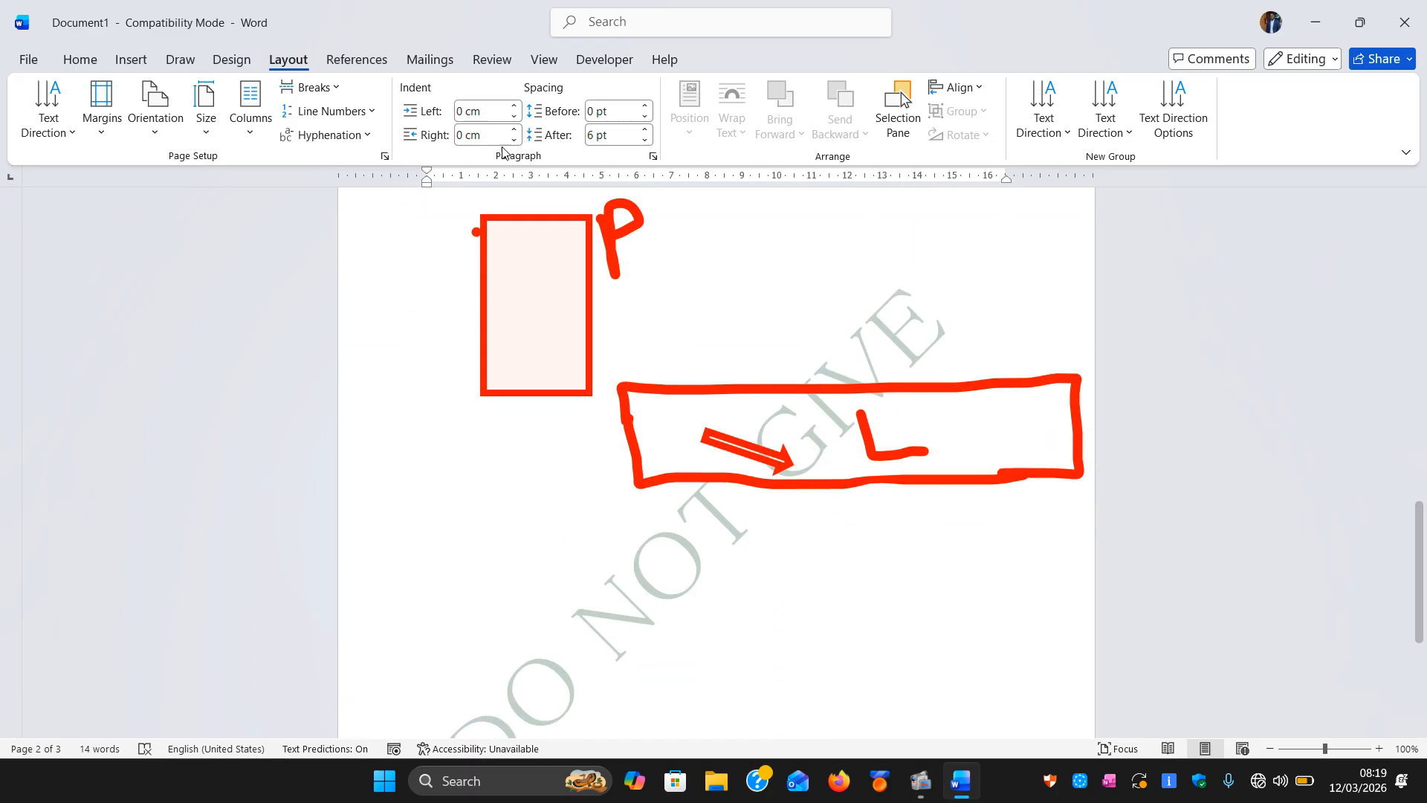
- Set the paper size to Folio, 21.59 cm x 33.02 cm
left_click(214, 130)
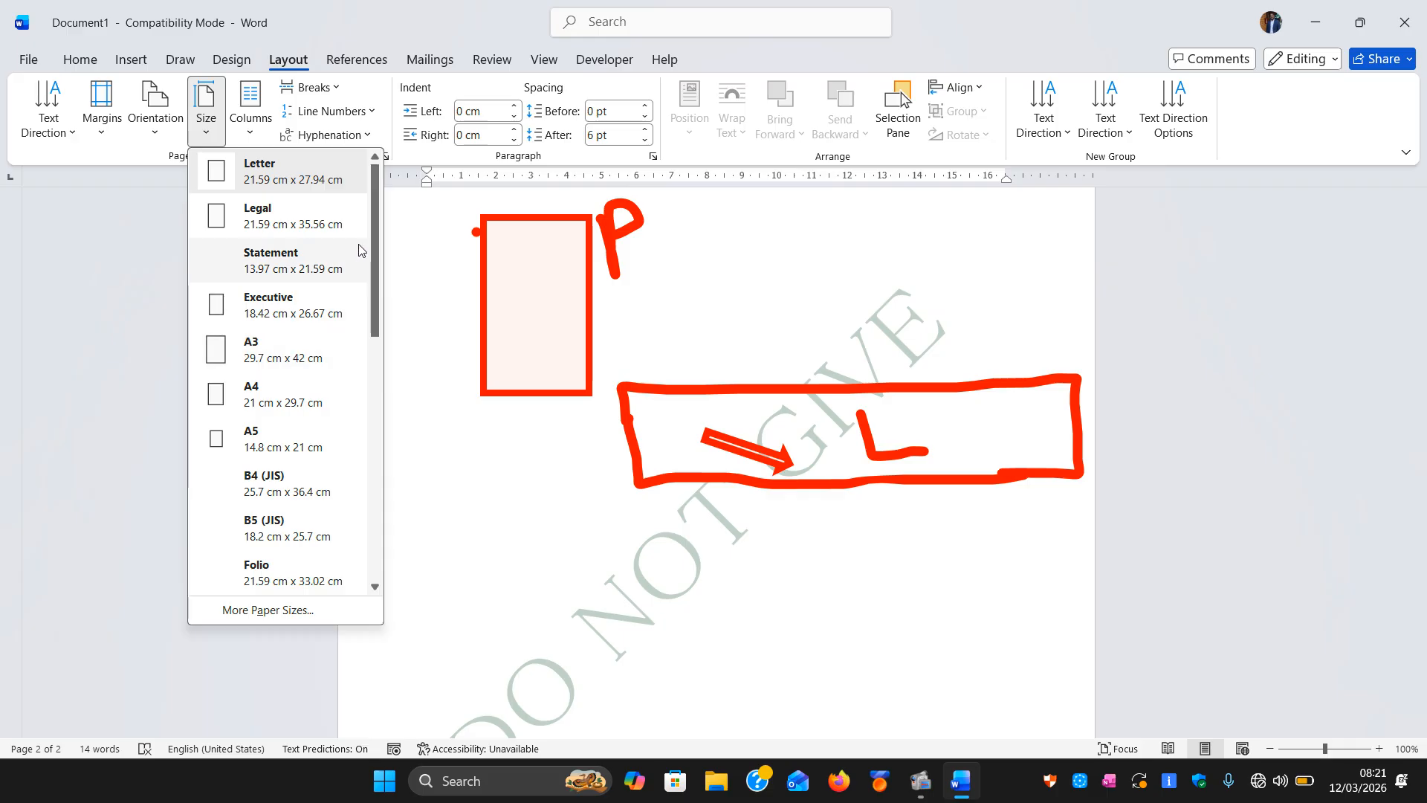
left_click_drag(373, 219, 372, 368)
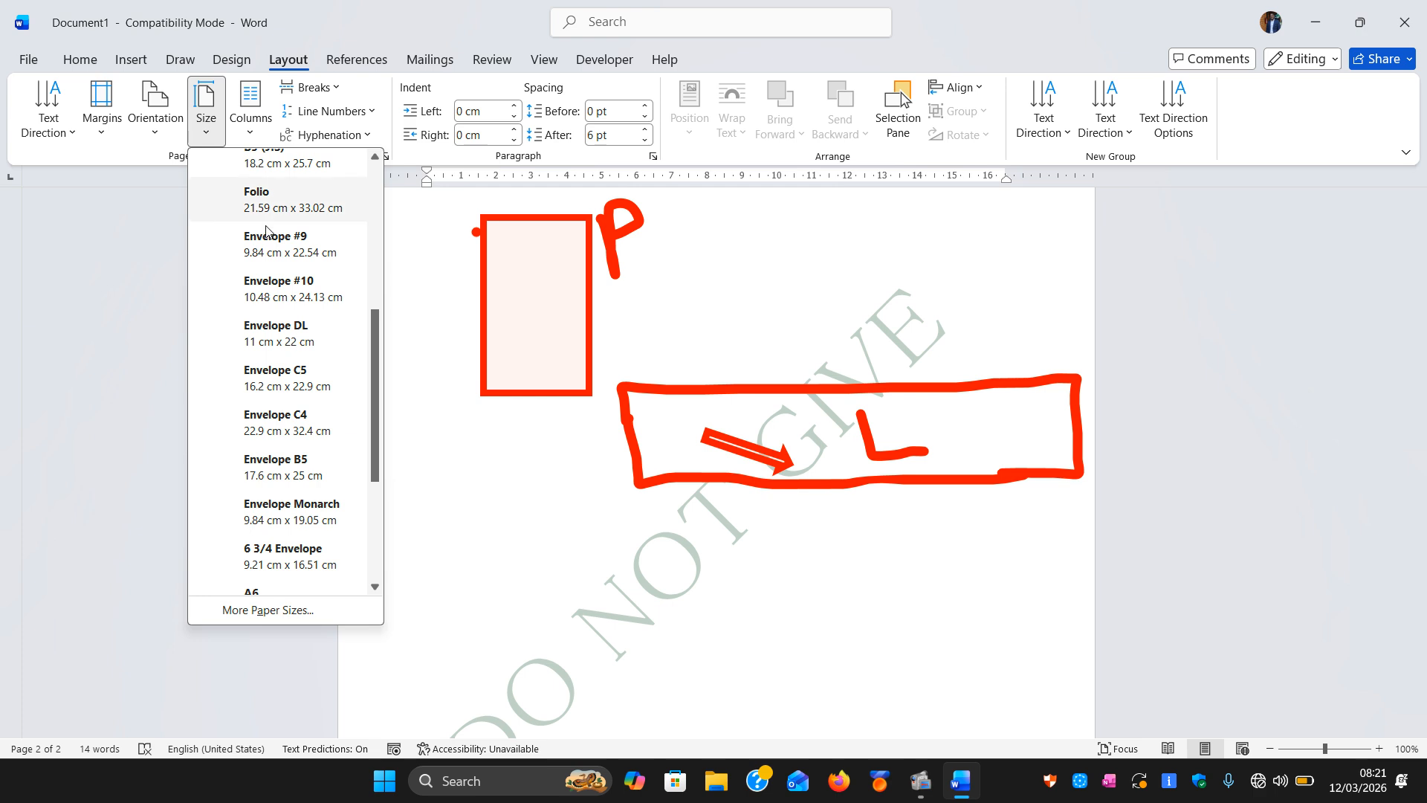
left_click(270, 201)
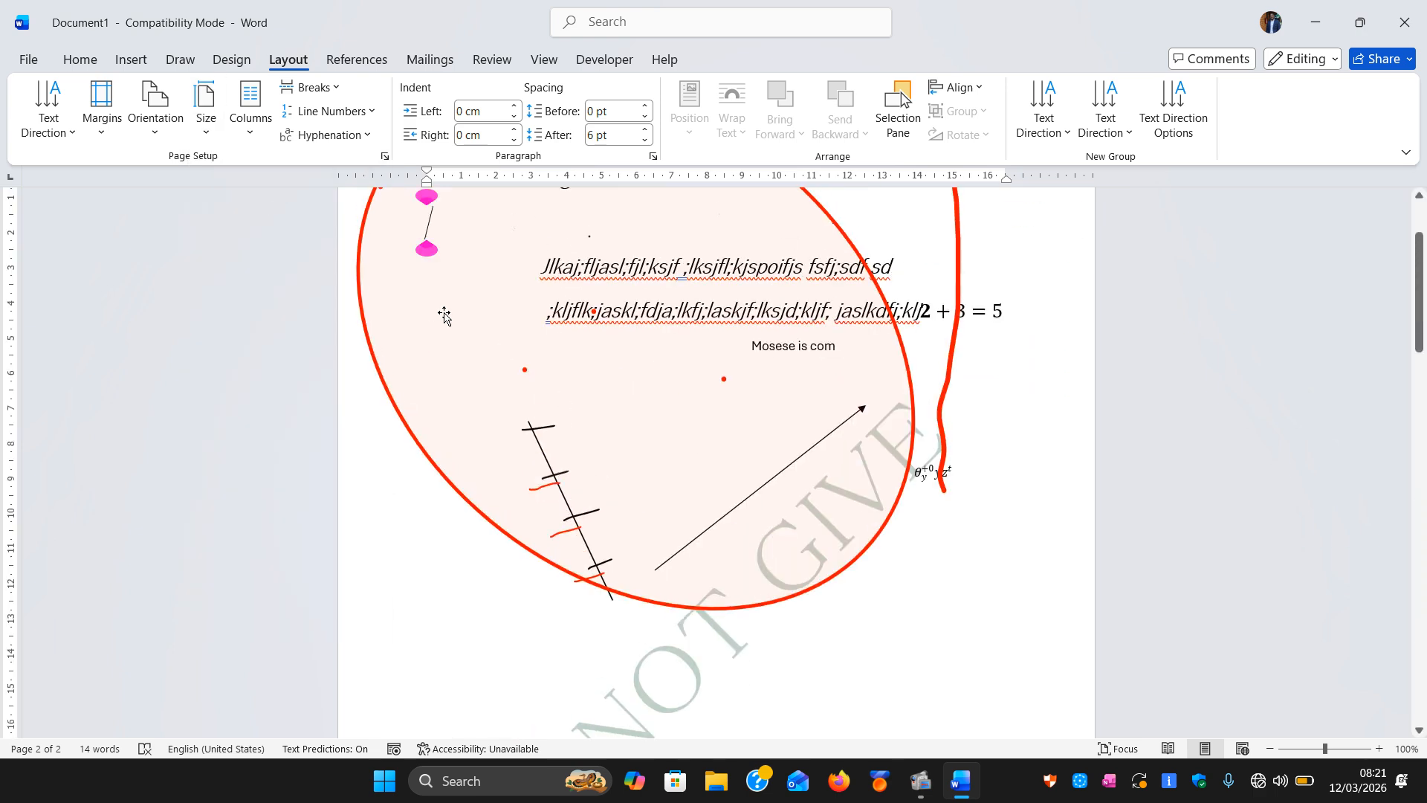
- Try the Legal paper size, 21.59 cm x 35.56 cm, followed by B4 (JIS), 25.7 cm x 36.4 cm
scroll(1019, 484, "up", 3)
scroll(1024, 485, "down", 15)
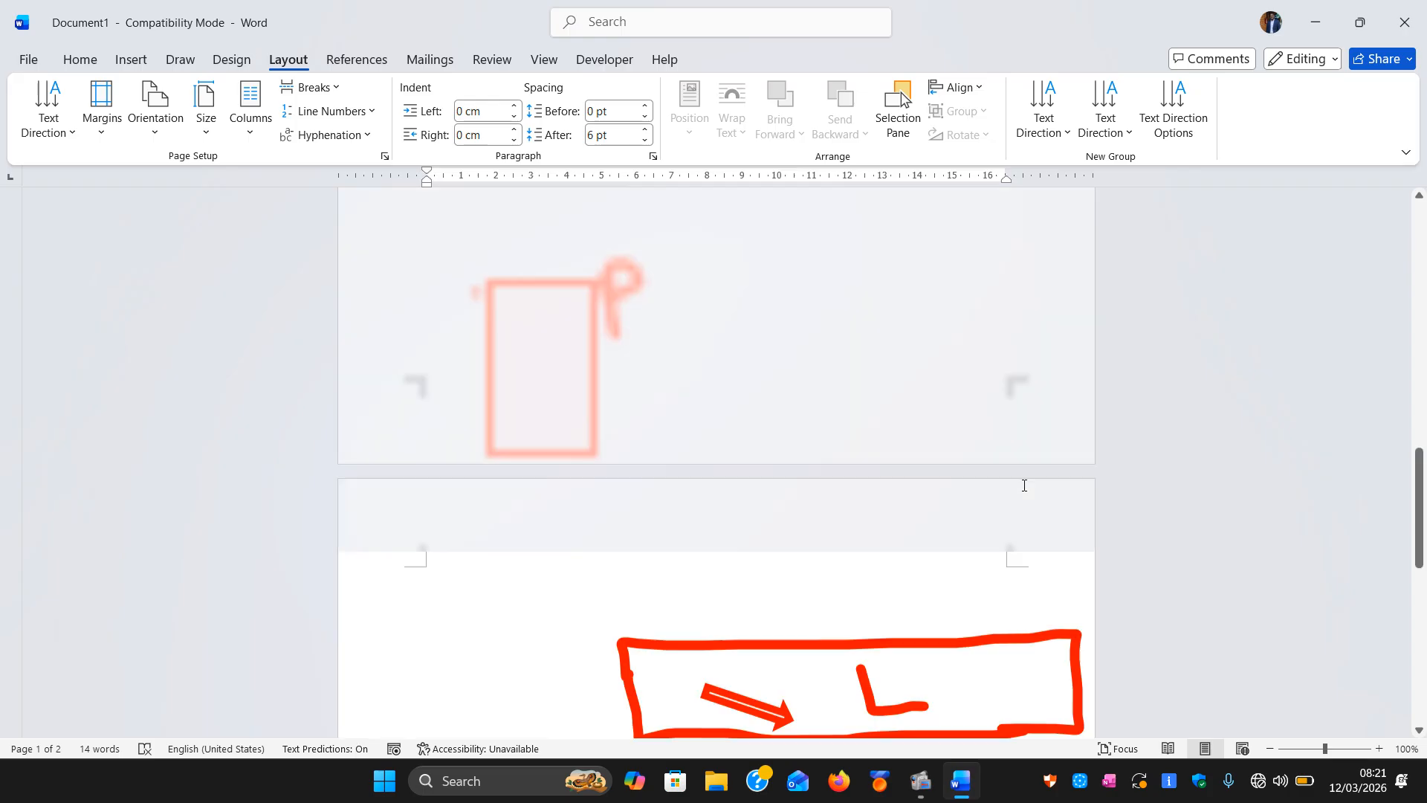
left_click(205, 138)
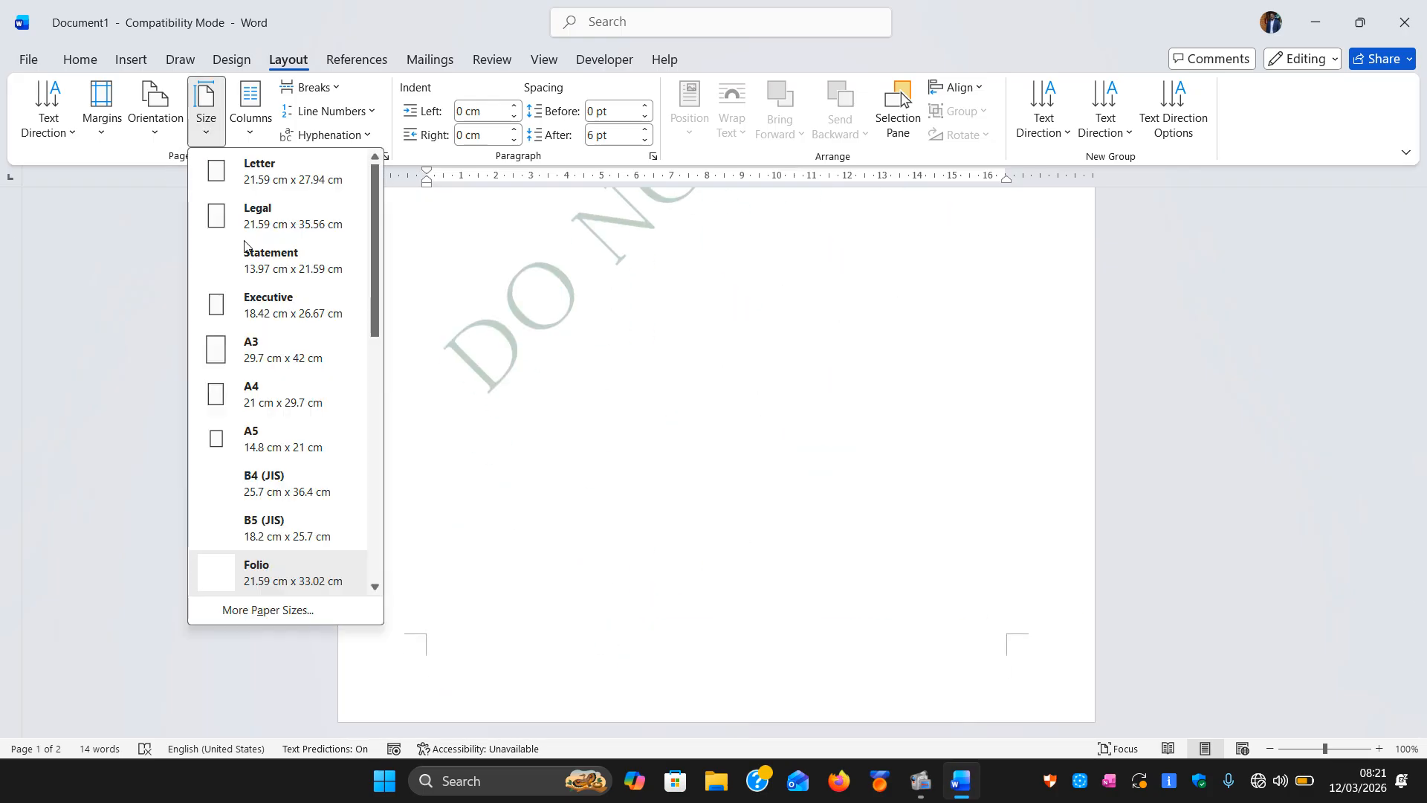
left_click(267, 220)
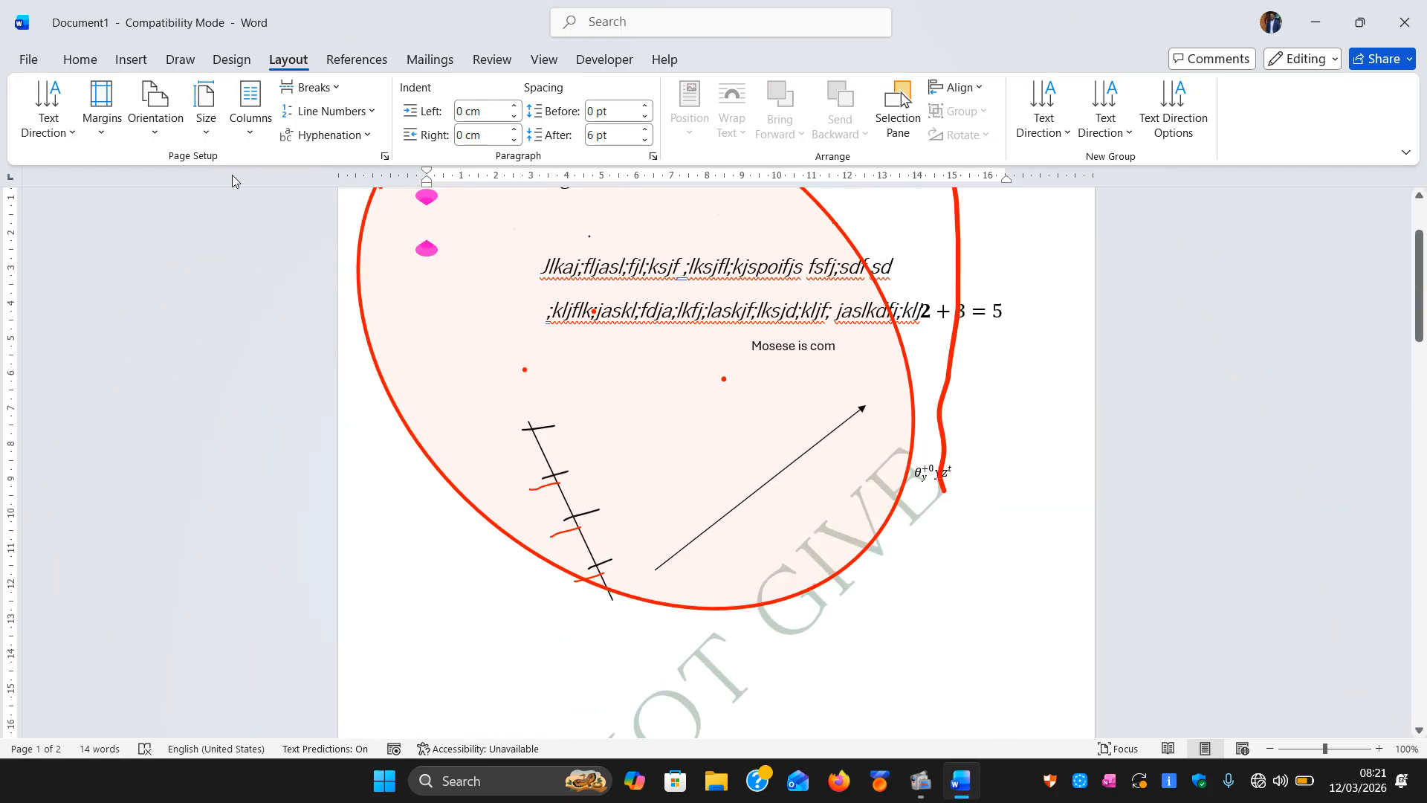
left_click(206, 130)
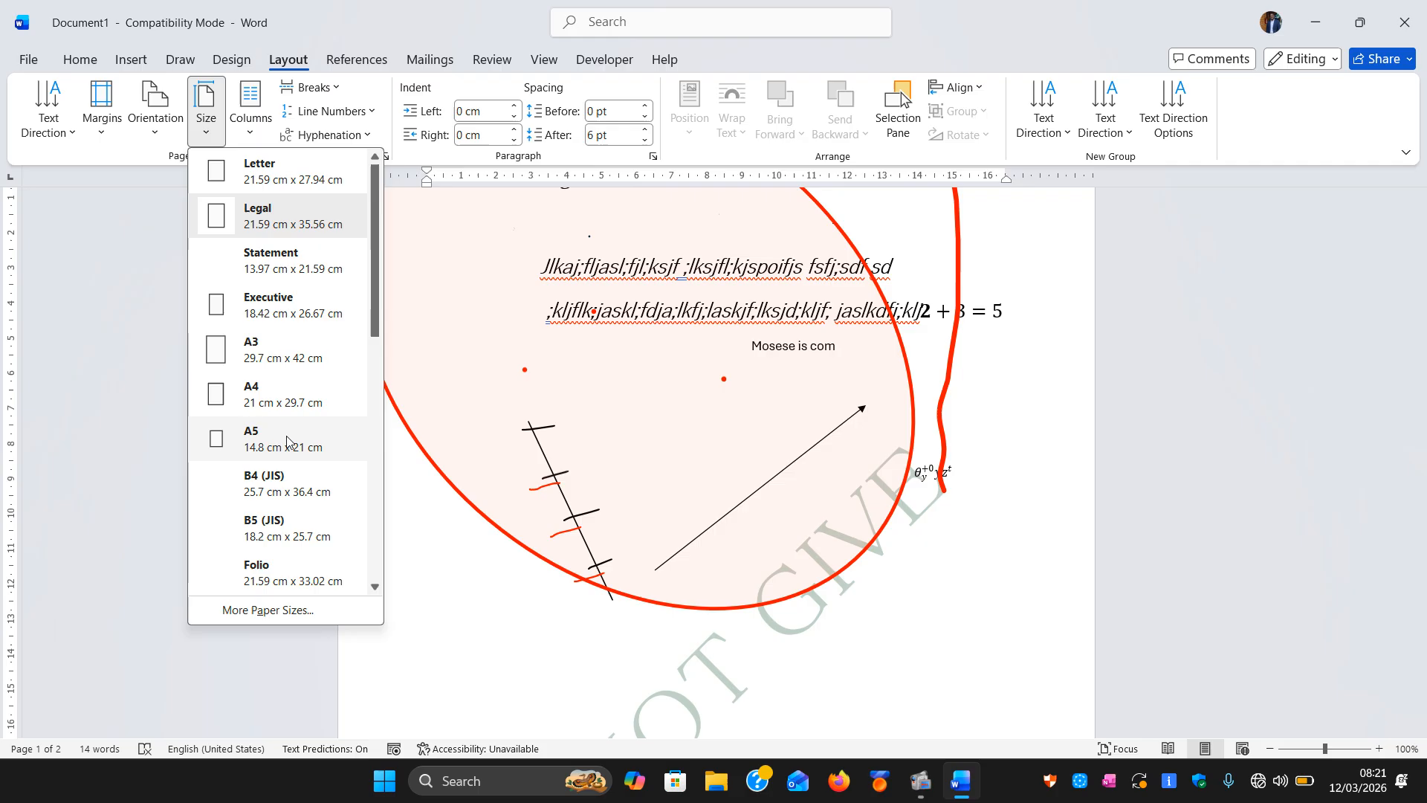
left_click(287, 484)
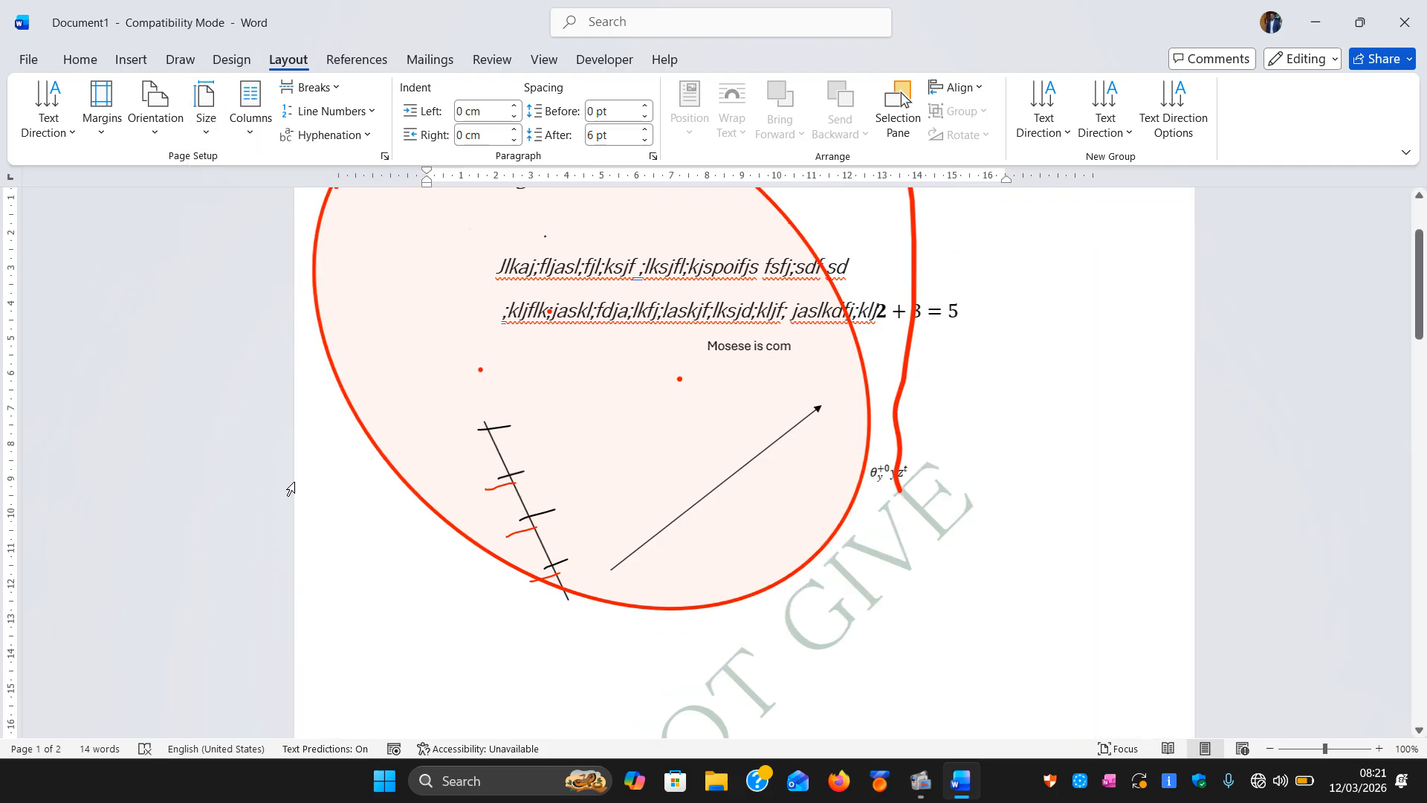
- Change the paper size to Envelope Monarch, 9.84 cm x 19.05 cm
left_click(206, 137)
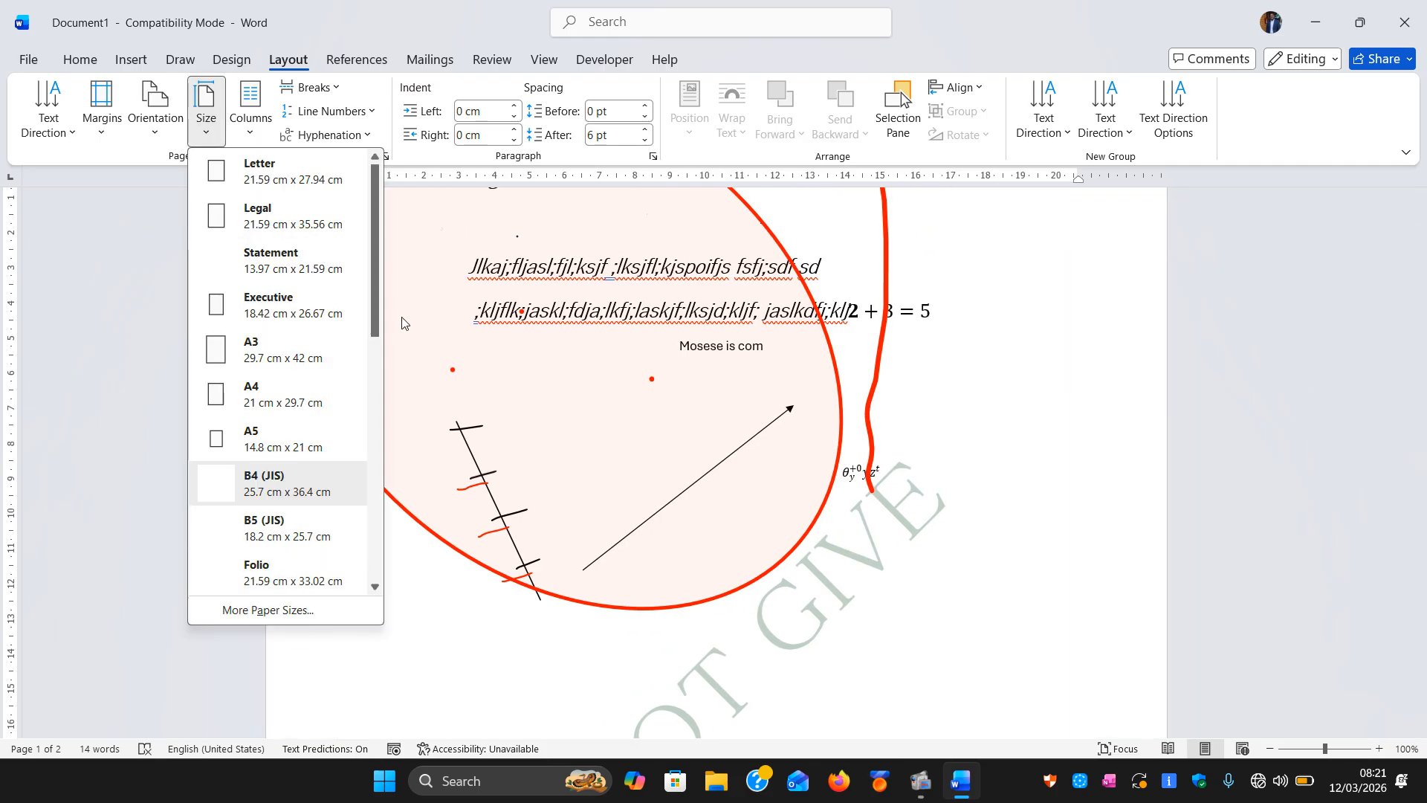
scroll(362, 413, "down", 3)
scroll(362, 413, "down", 3)
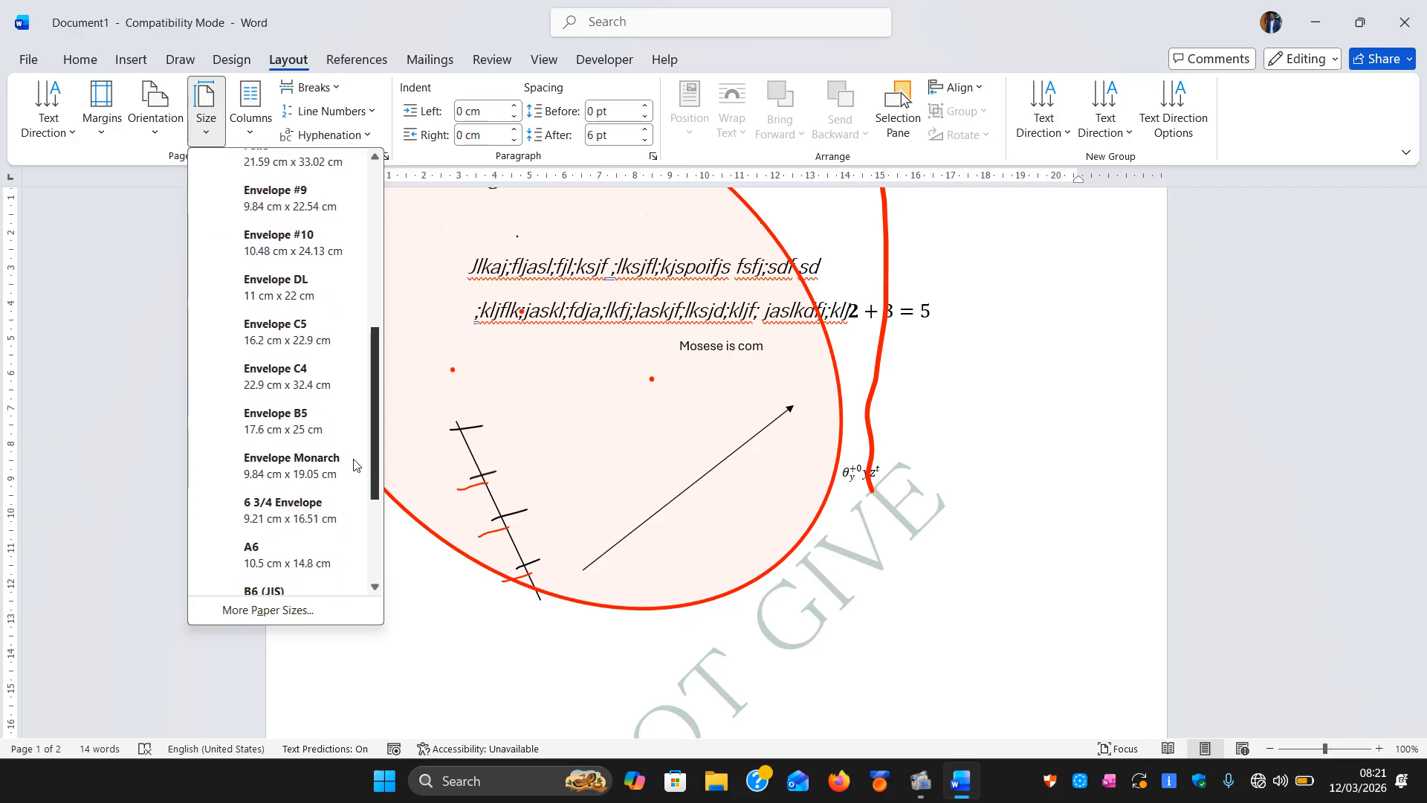
left_click(351, 473)
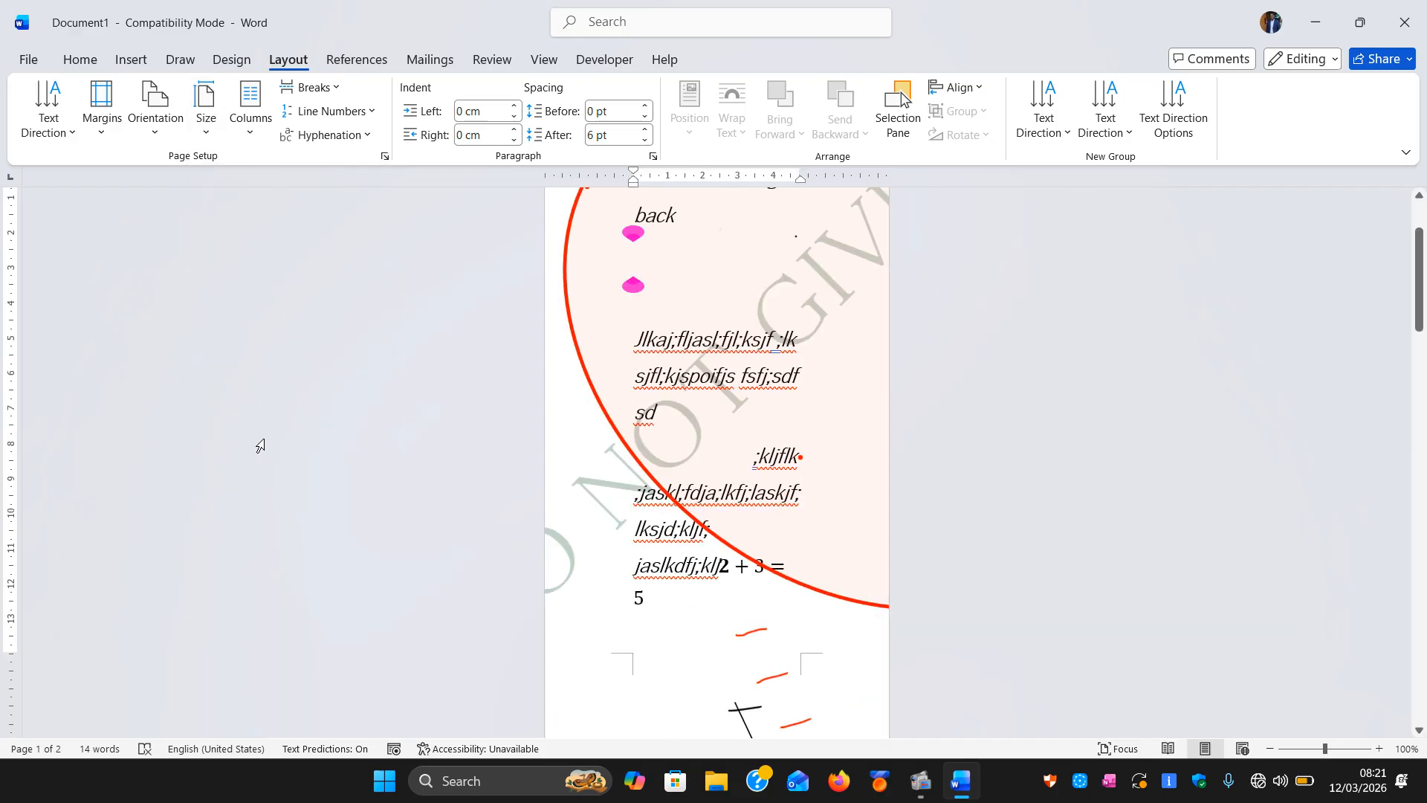
- Change the paper size to Ledger (11 x 17 inch), 27.94 cm x 43.18 cm
left_click(210, 131)
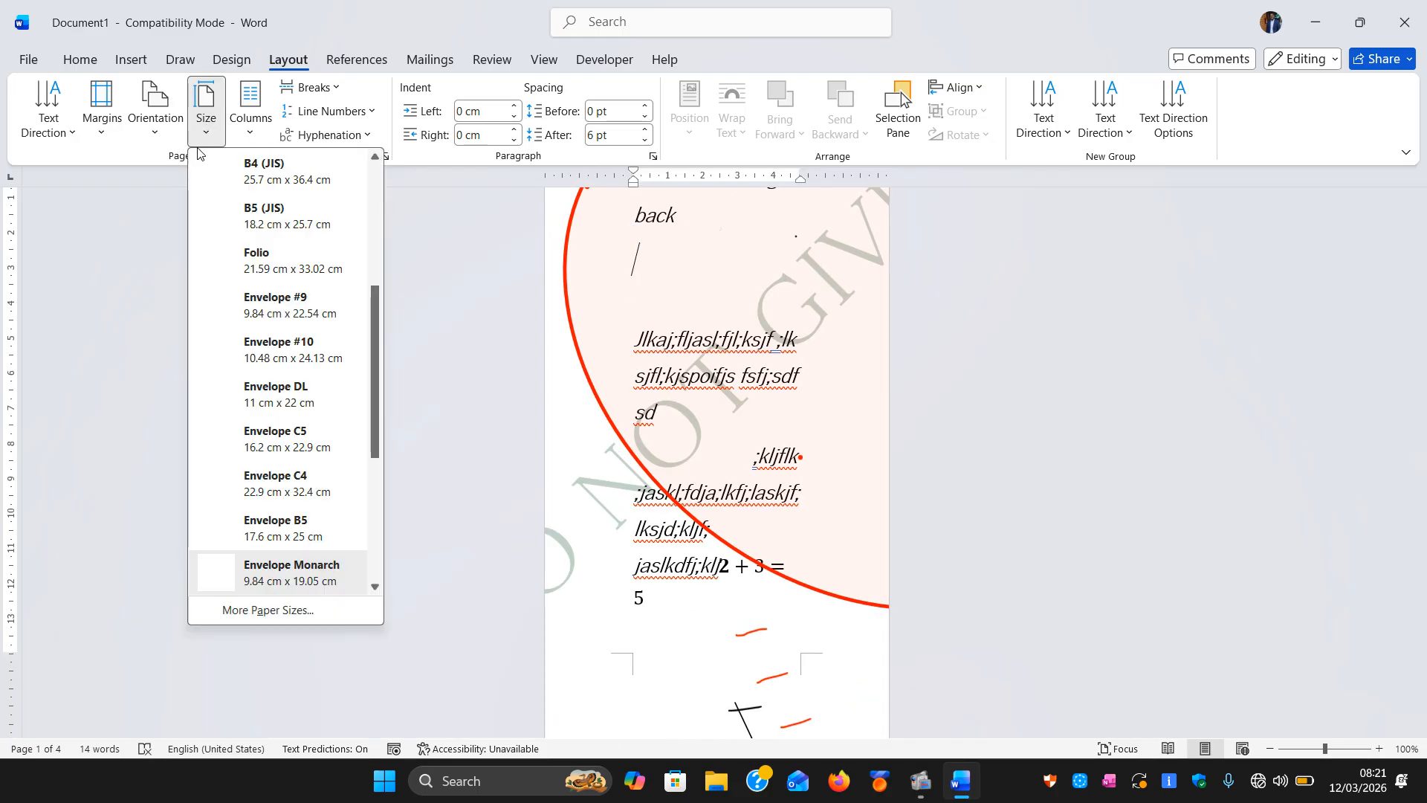
scroll(372, 463, "down", 2)
scroll(371, 462, "down", 2)
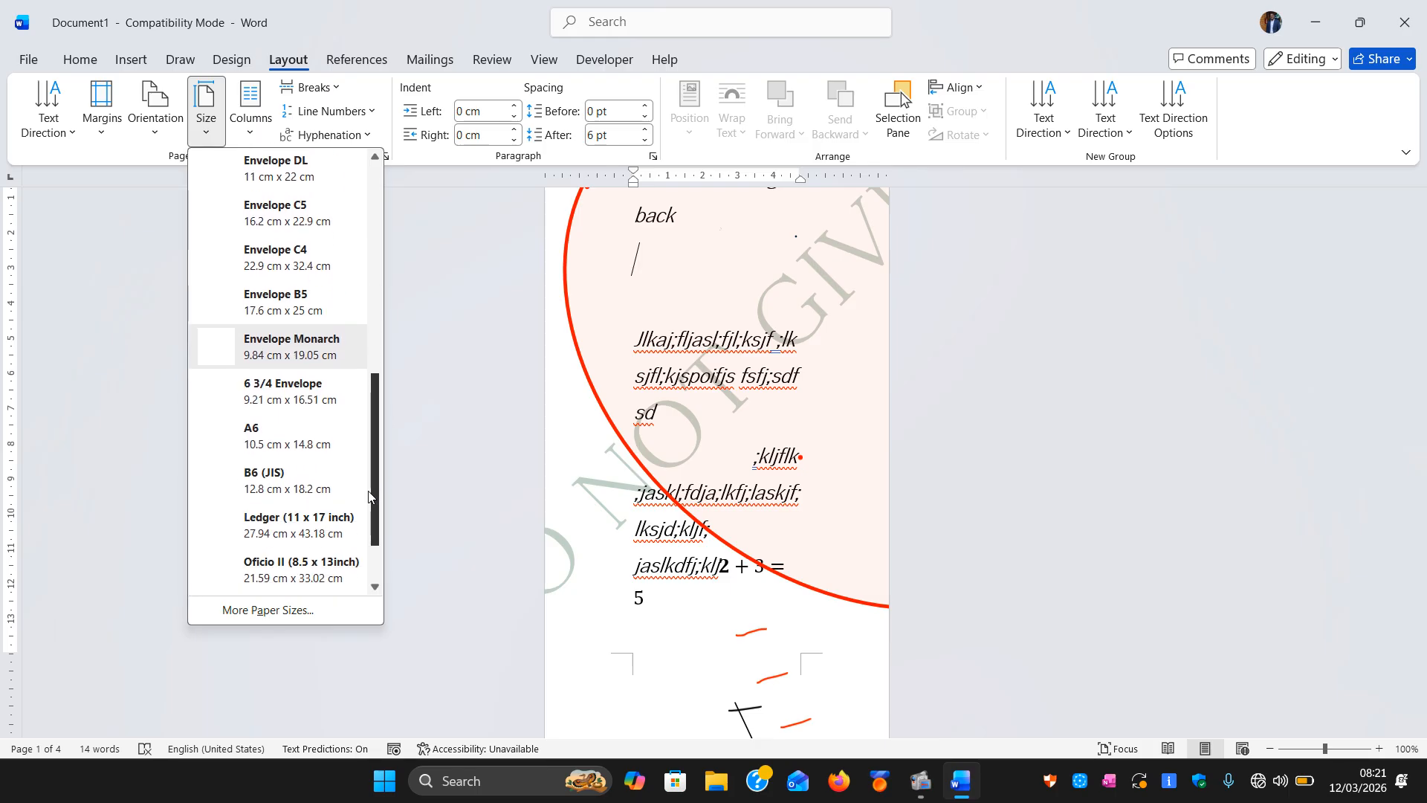
left_click(292, 524)
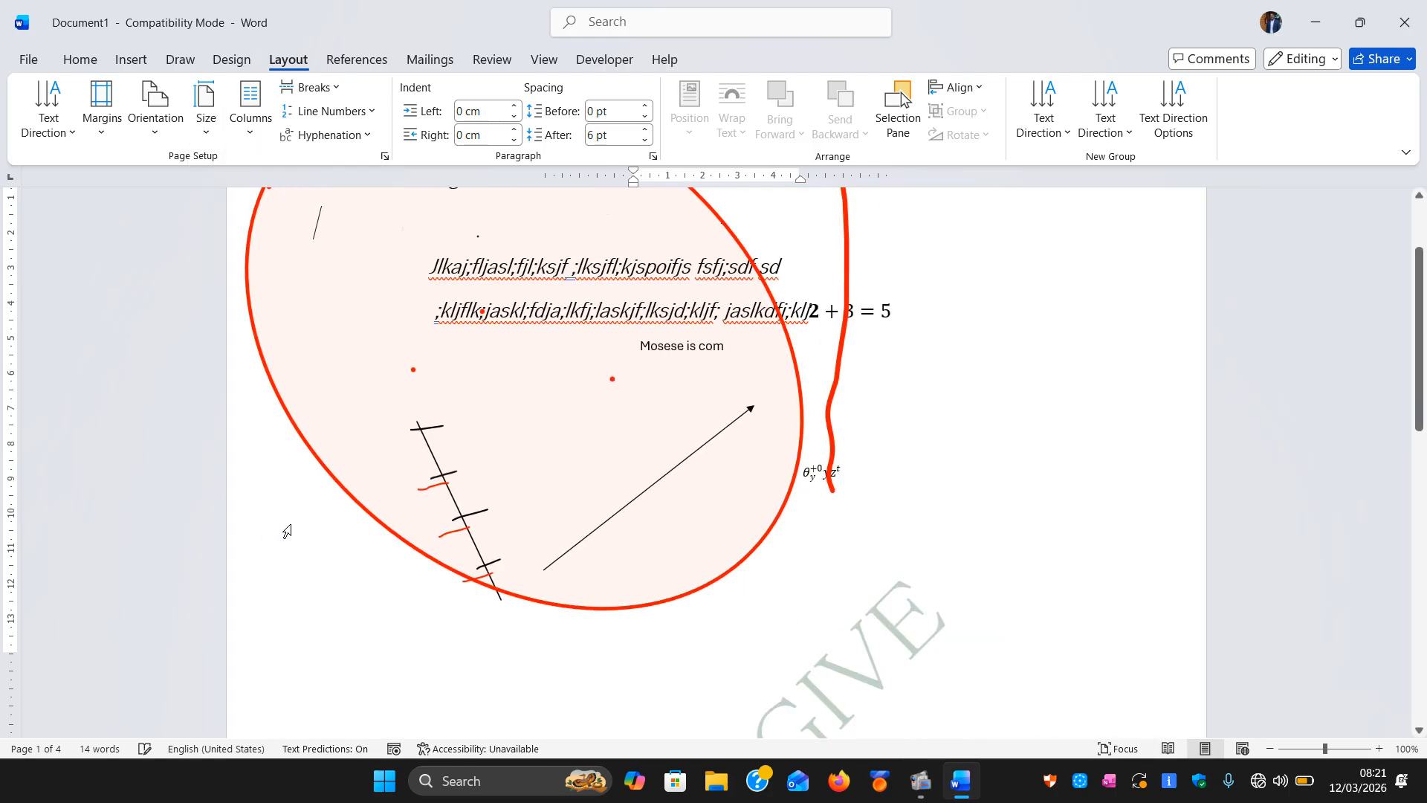
- Switch the paper size back to Envelope Monarch and examine how the text and drawings spread over the pages
left_click(193, 139)
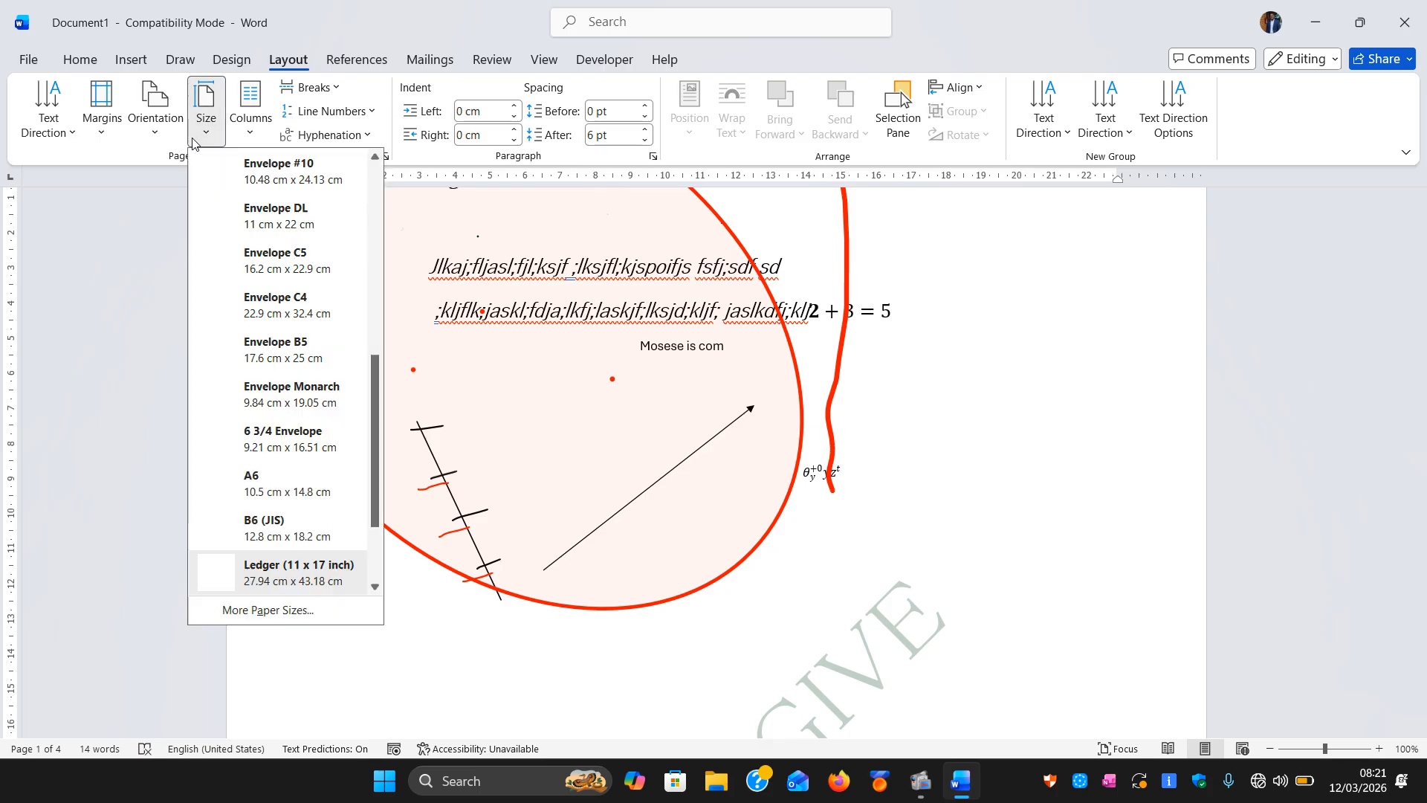
left_click(249, 390)
scroll(657, 455, "down", 15)
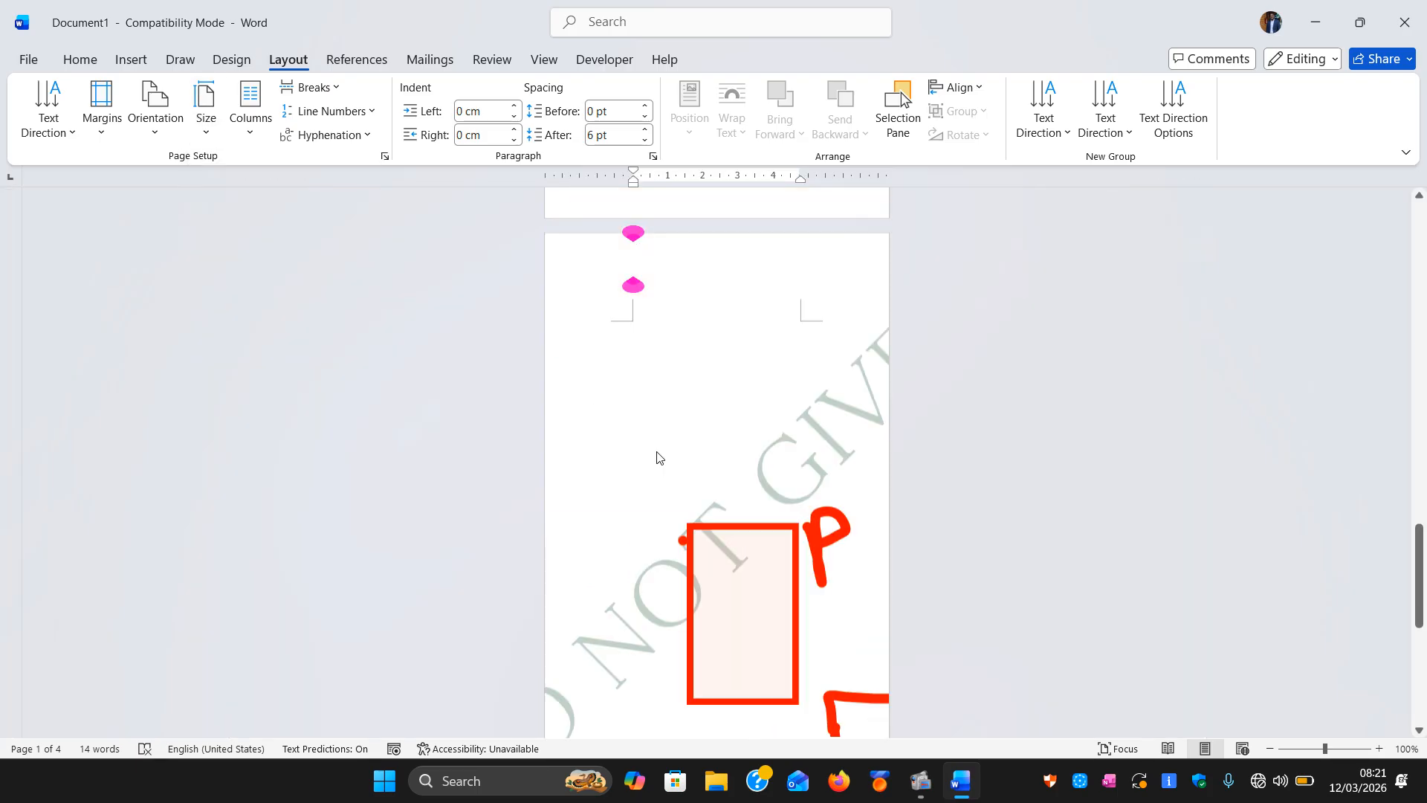
scroll(657, 455, "up", 5)
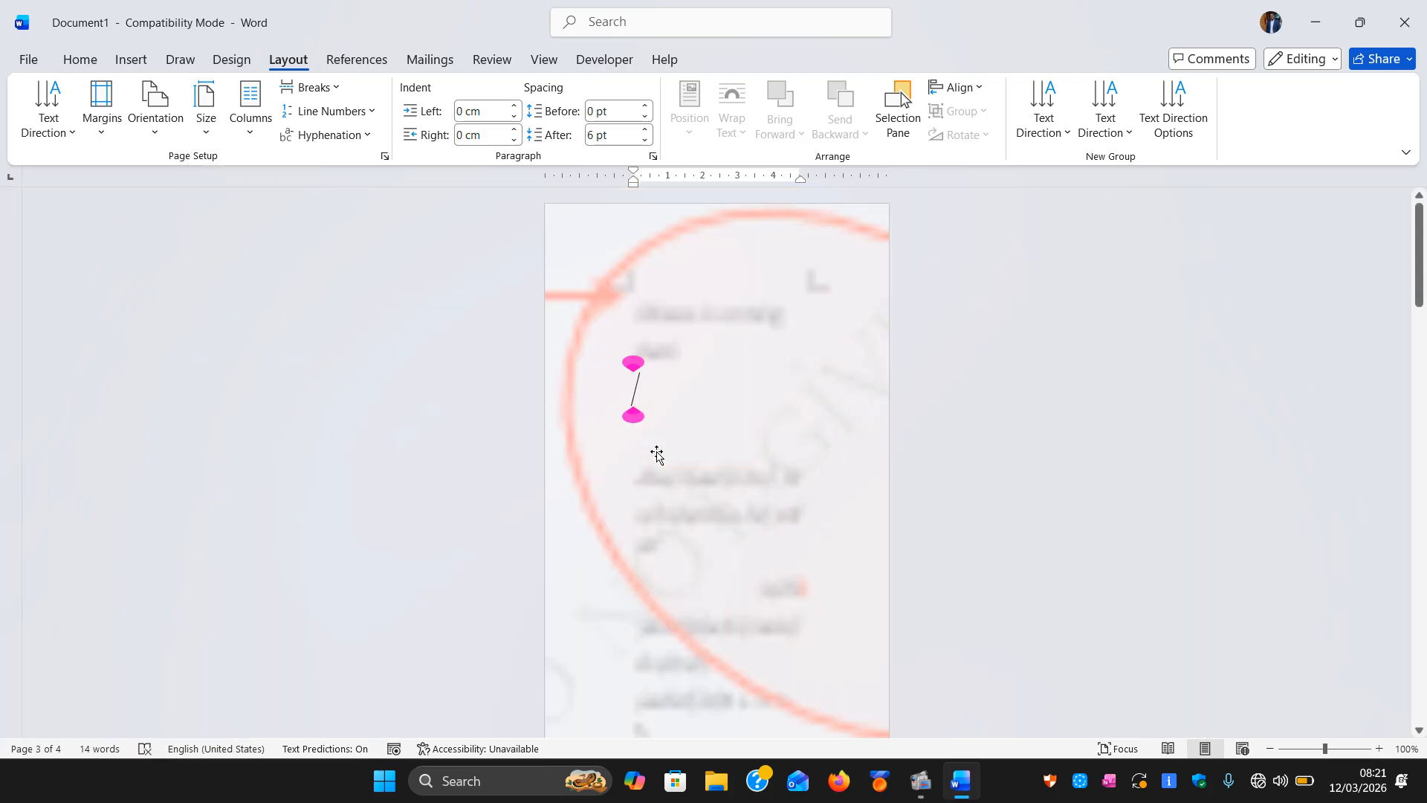
- Set the paper size to A4, 21 cm x 29.7 cm
left_click(201, 135)
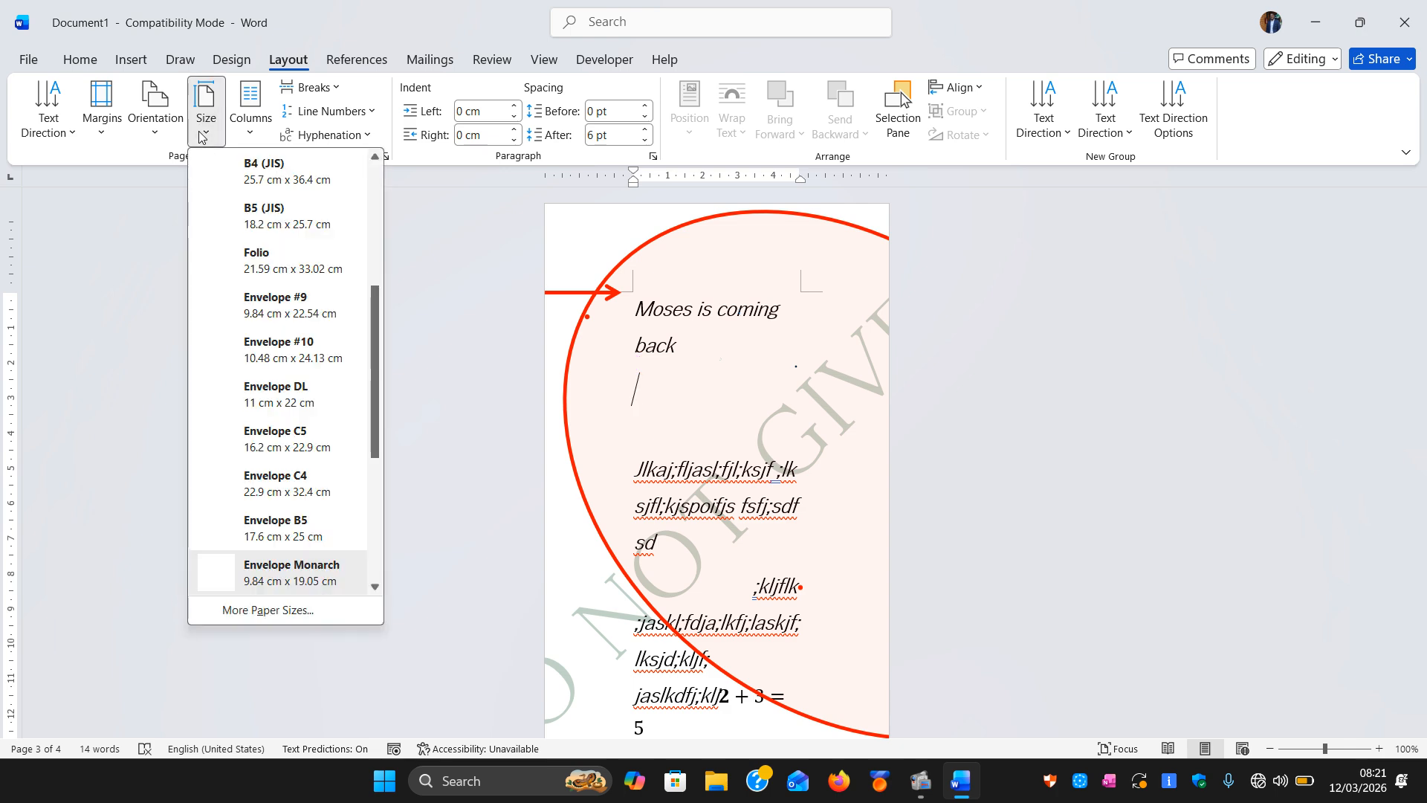
left_click_drag(375, 331, 386, 199)
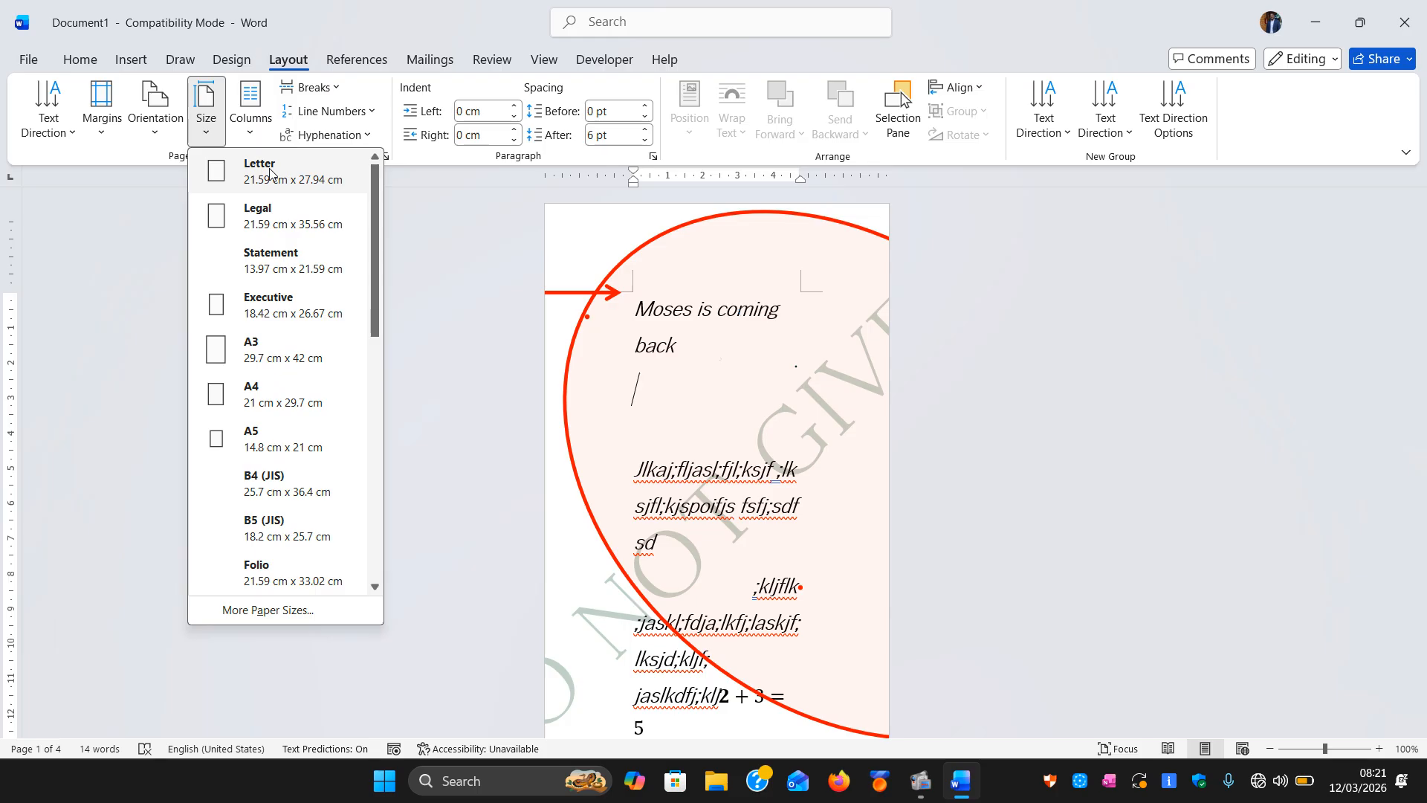
left_click(281, 402)
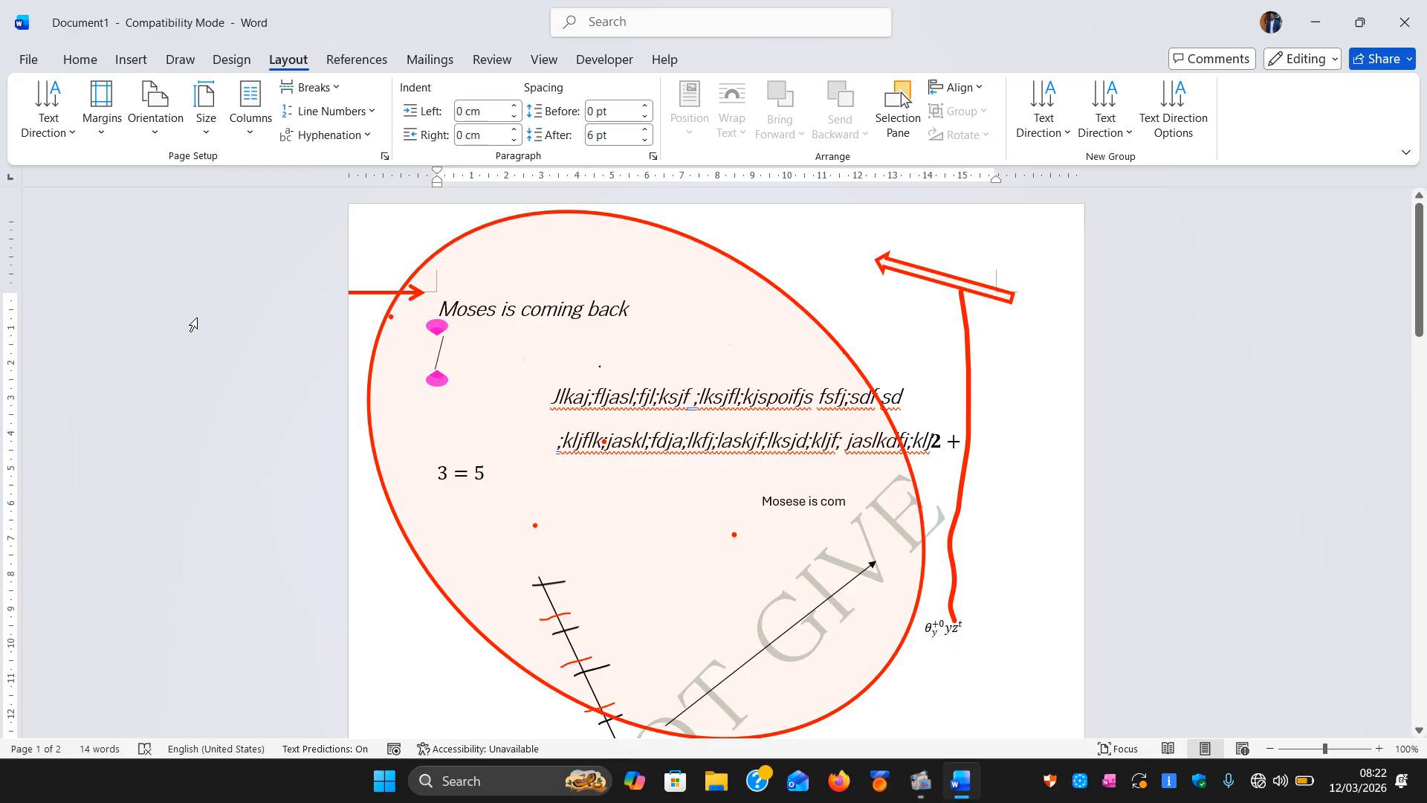
- Look over the column layout presets and close them without choosing one
left_click(253, 128)
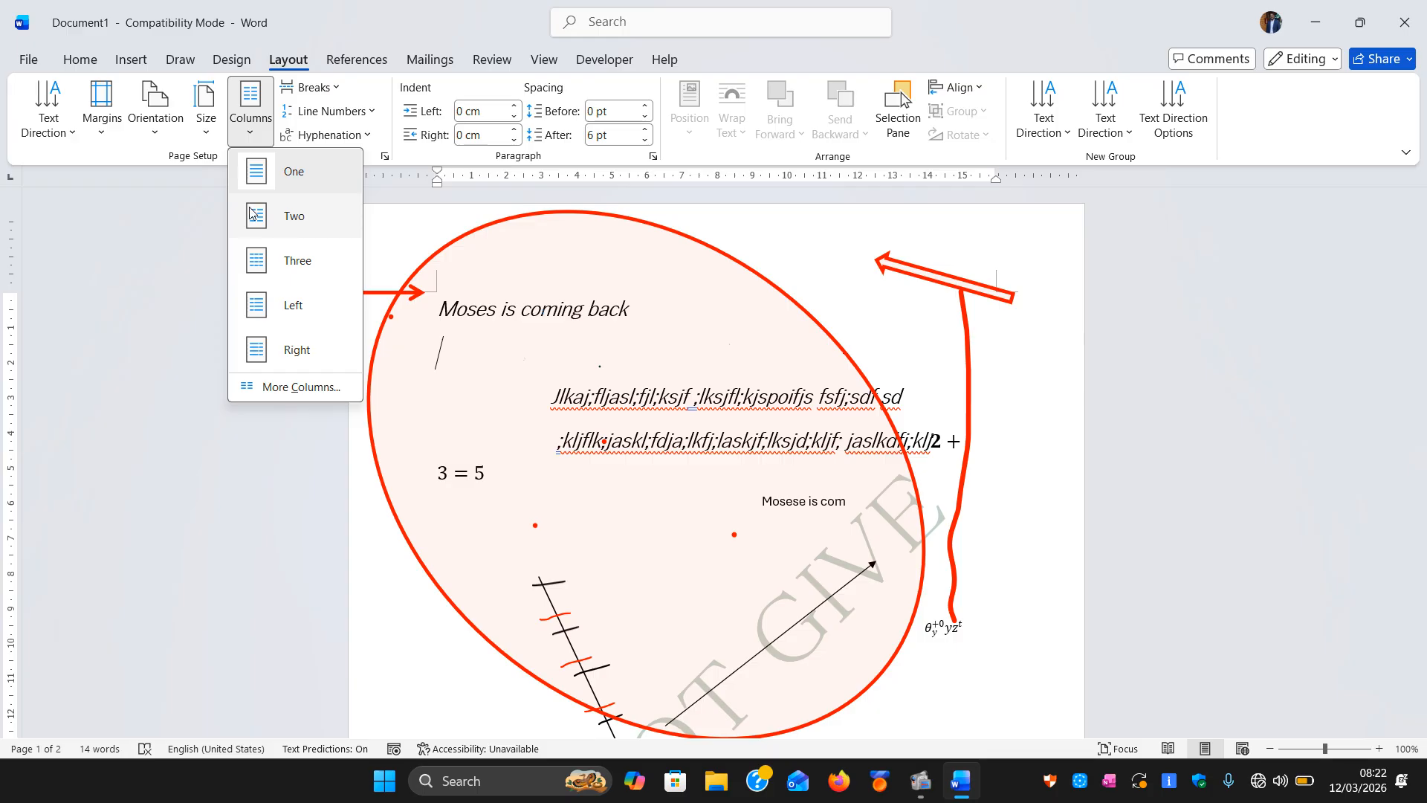
left_click(625, 507)
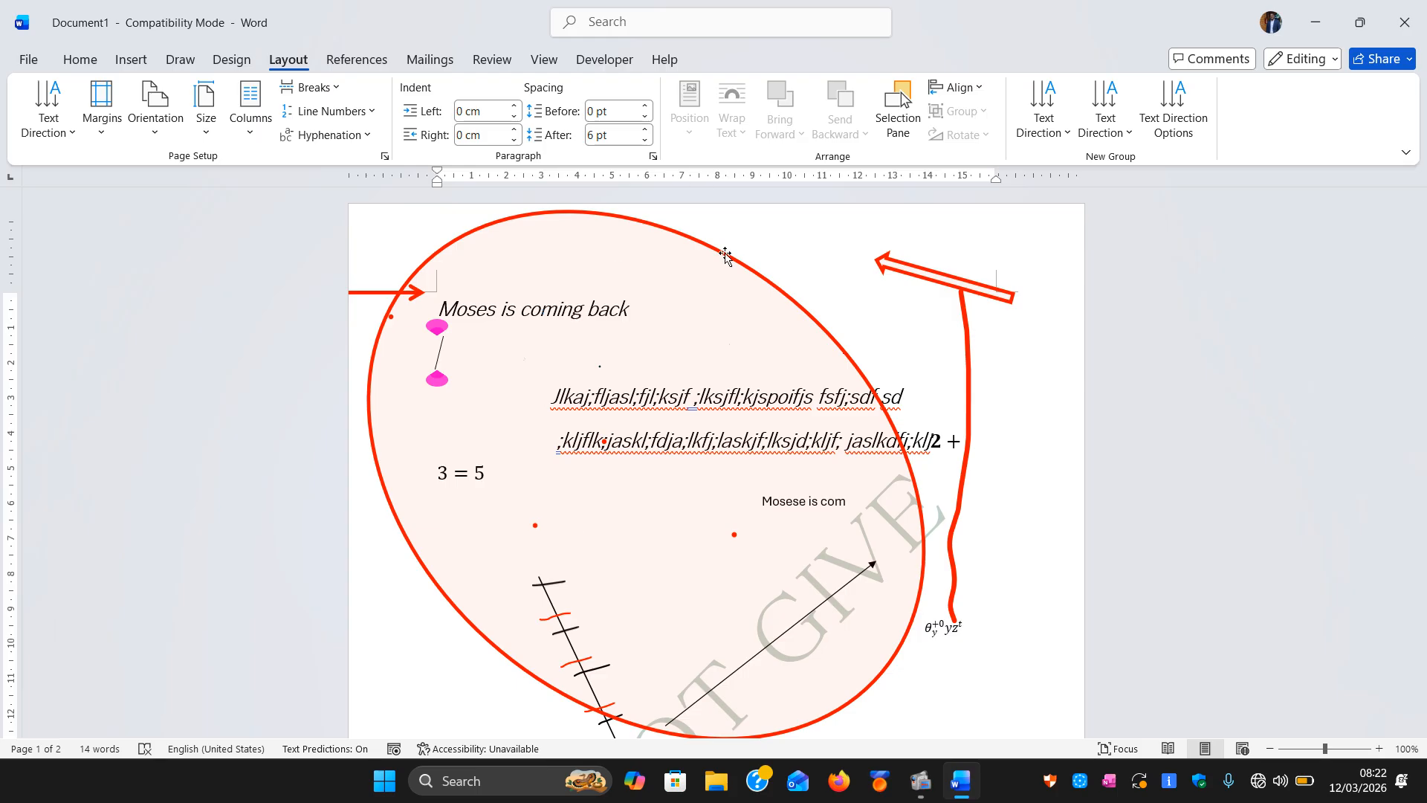
left_click(356, 58)
left_click(446, 59)
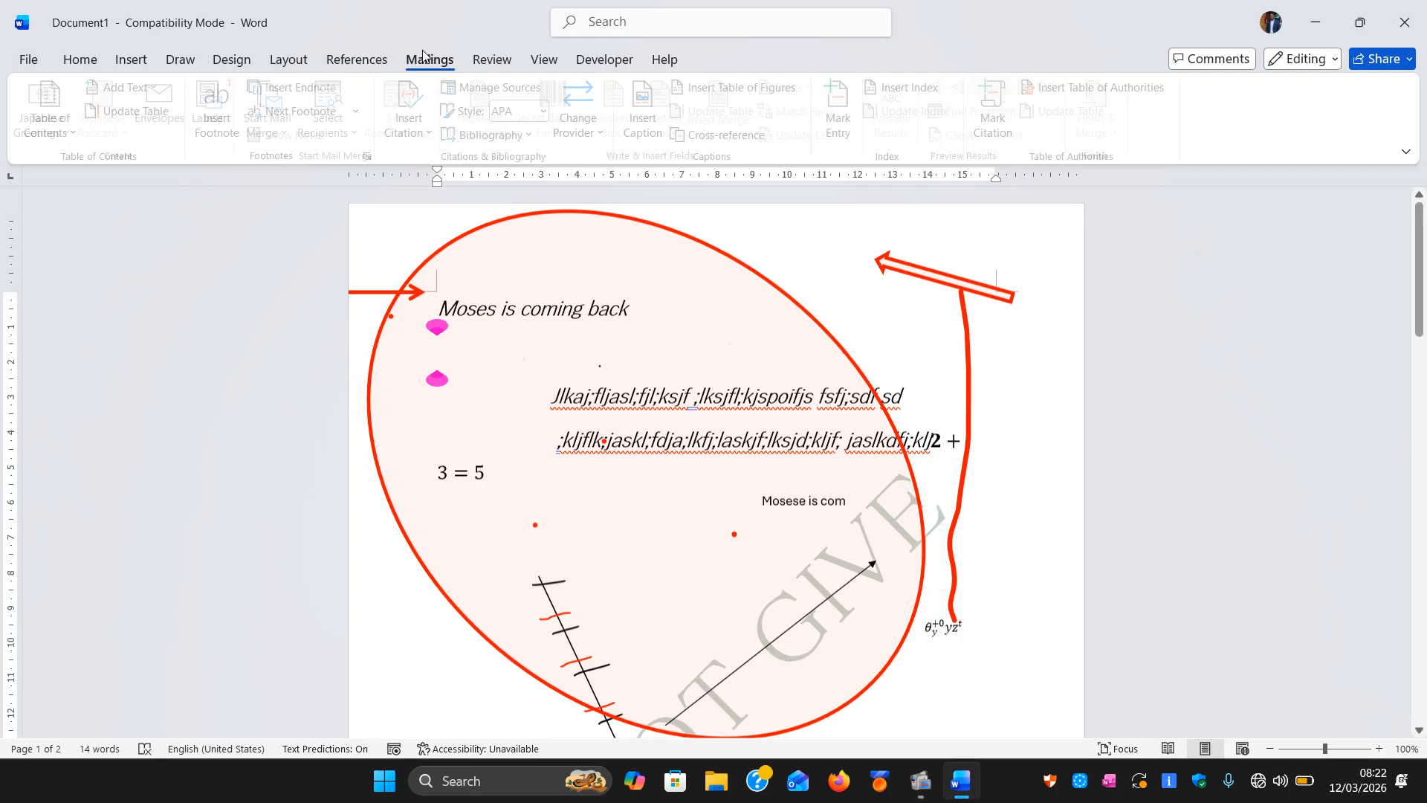
left_click(487, 60)
left_click(543, 60)
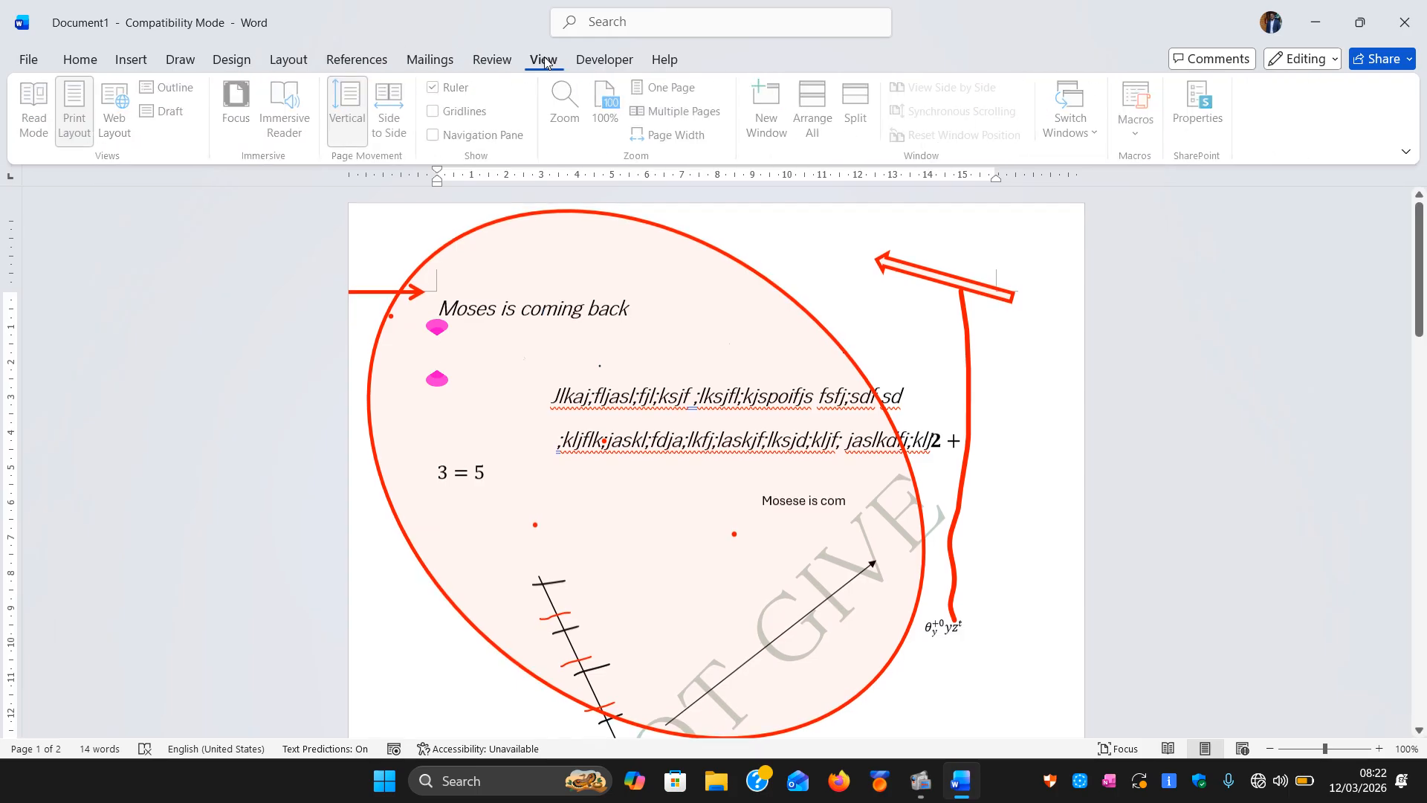
left_click(604, 60)
left_click(651, 63)
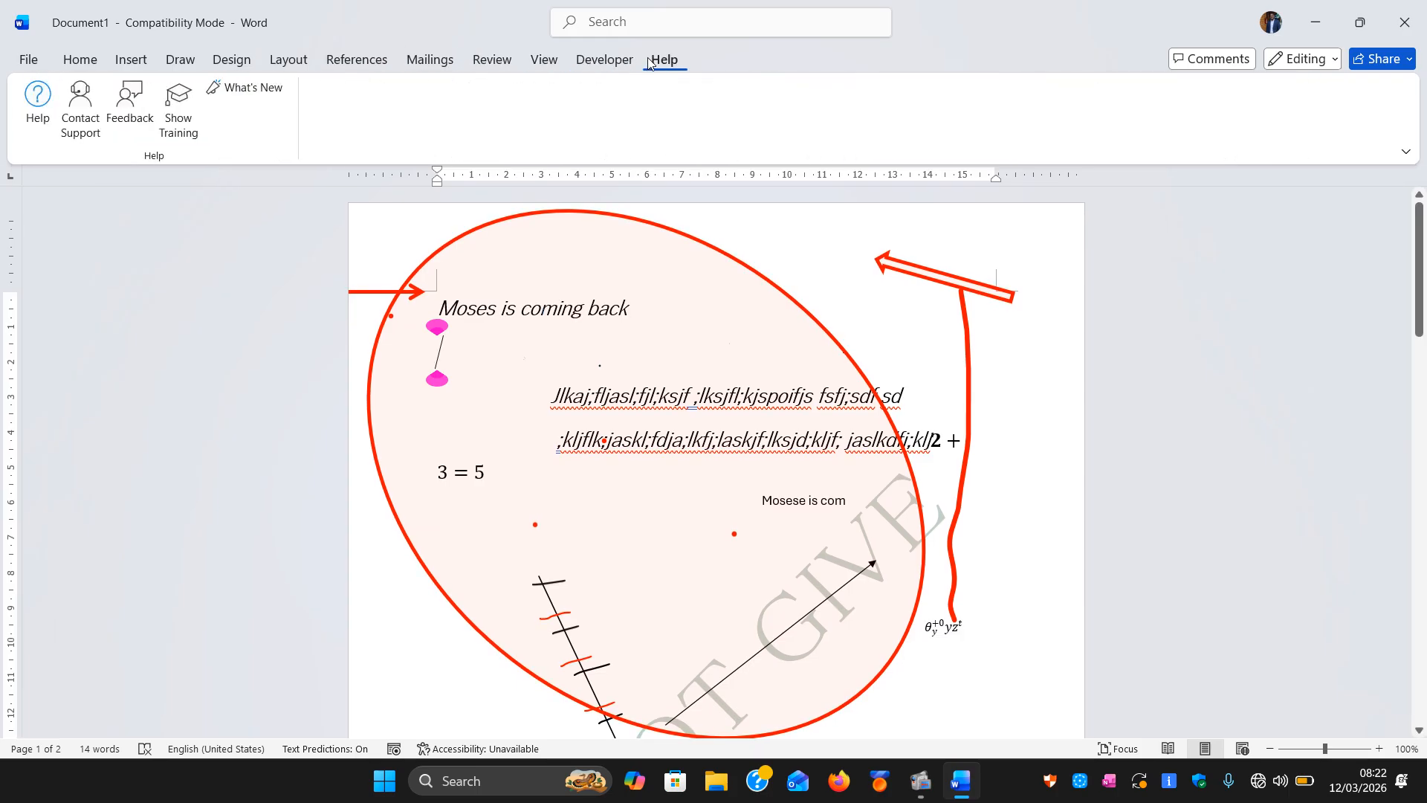
left_click(288, 64)
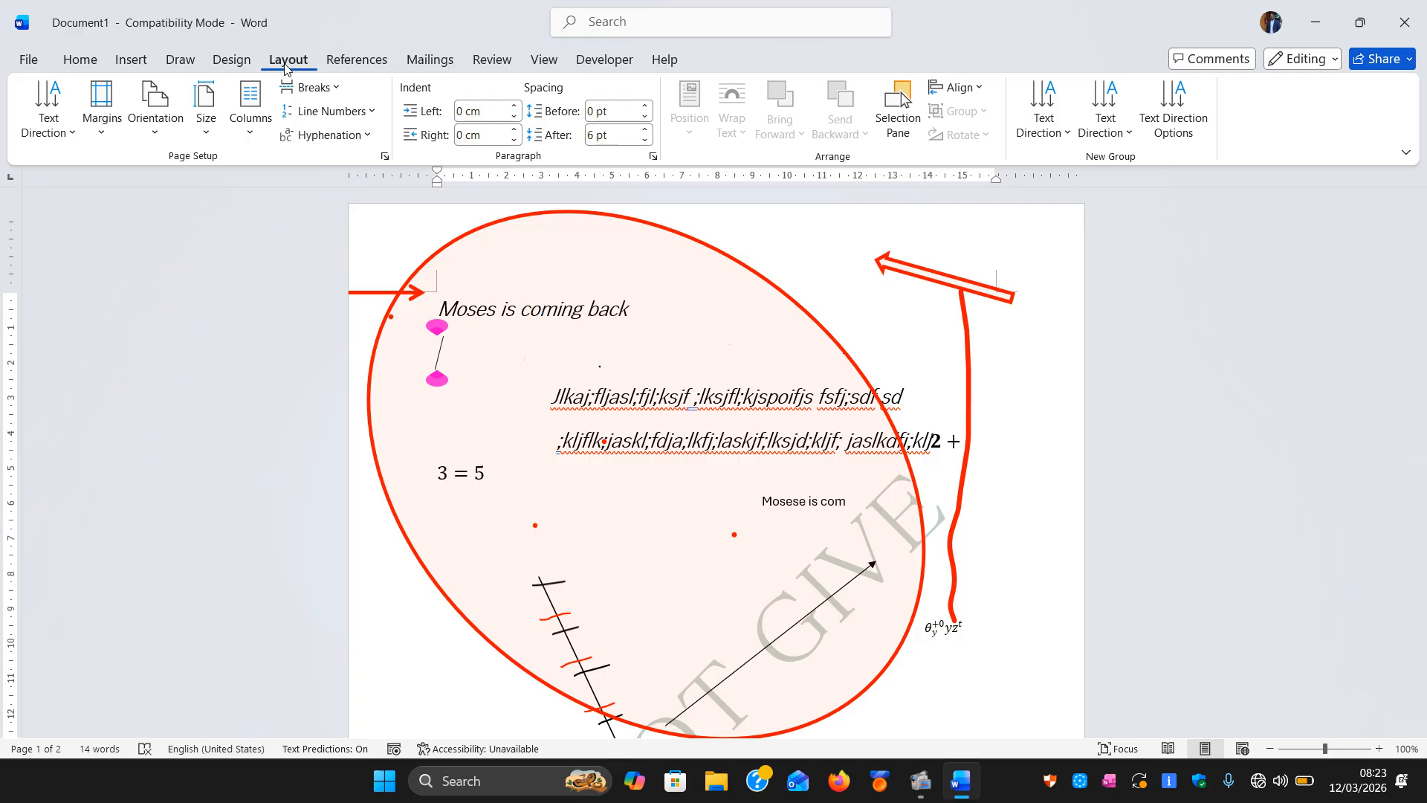
left_click(231, 59)
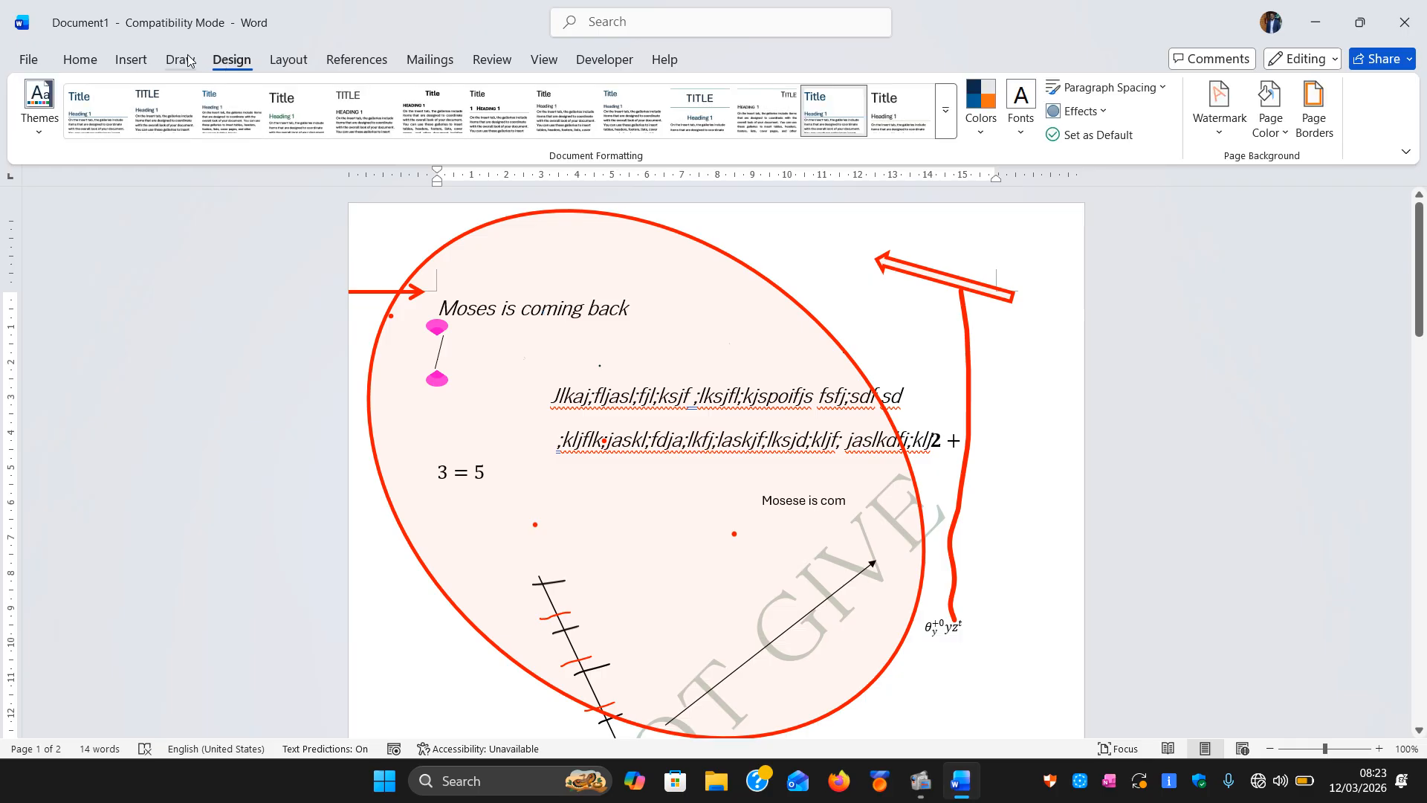
left_click(189, 61)
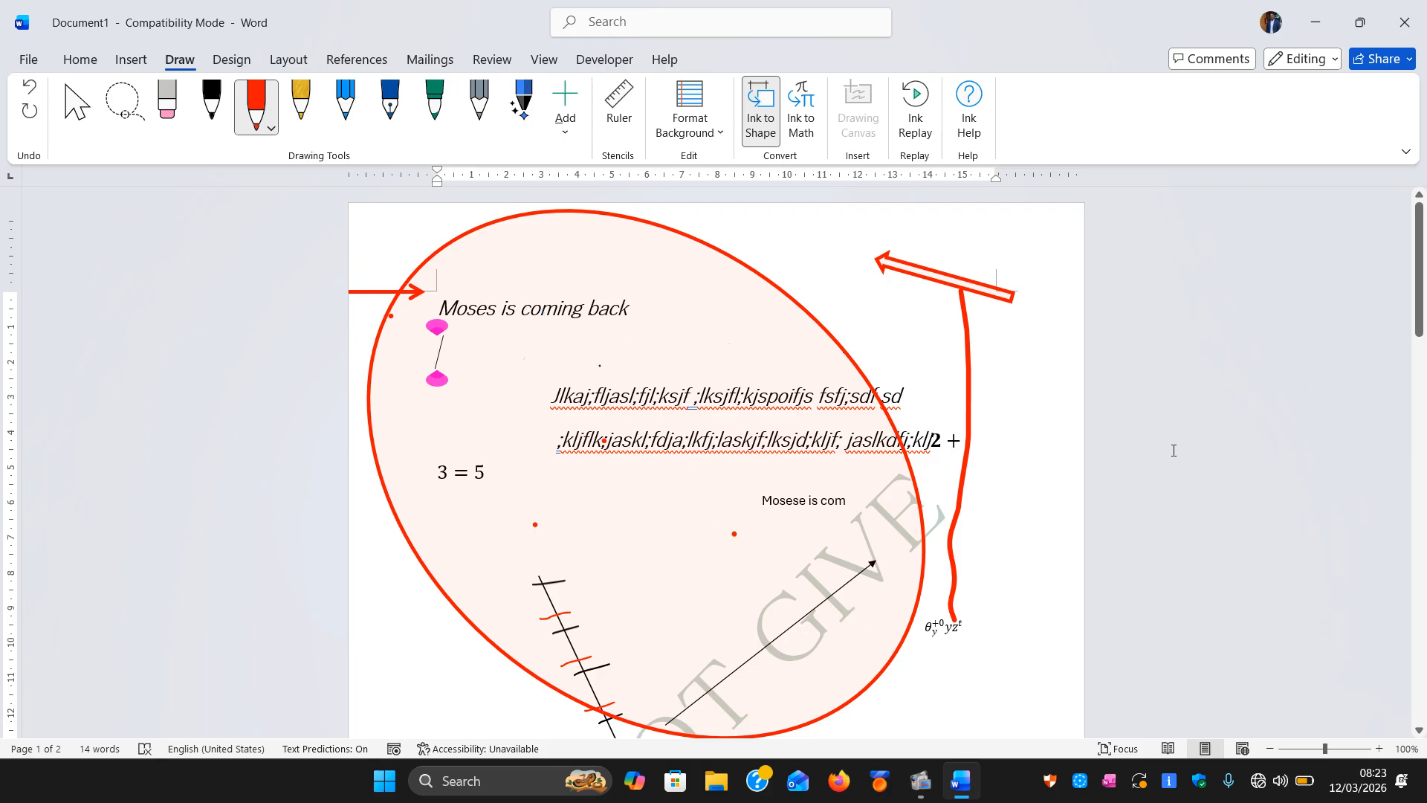
left_click(920, 786)
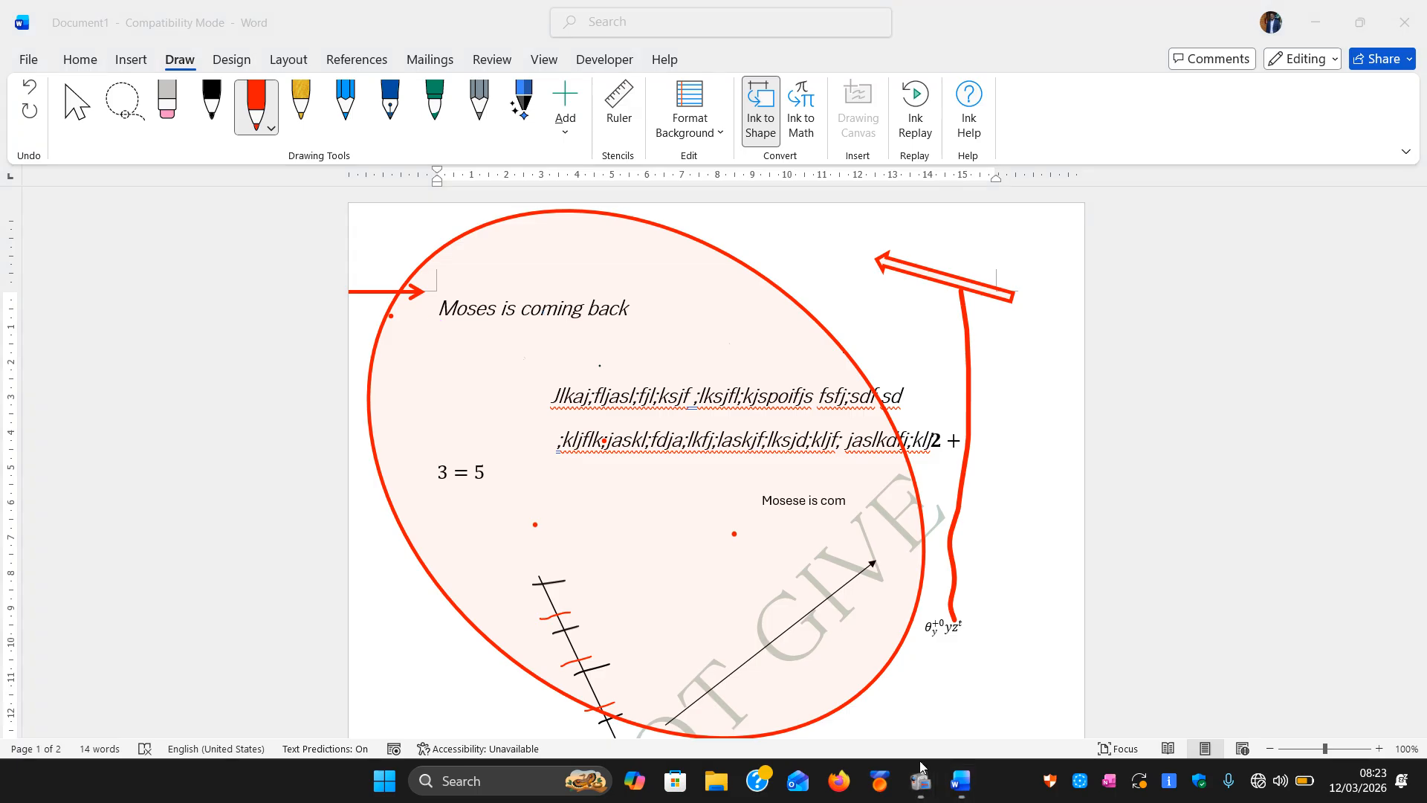